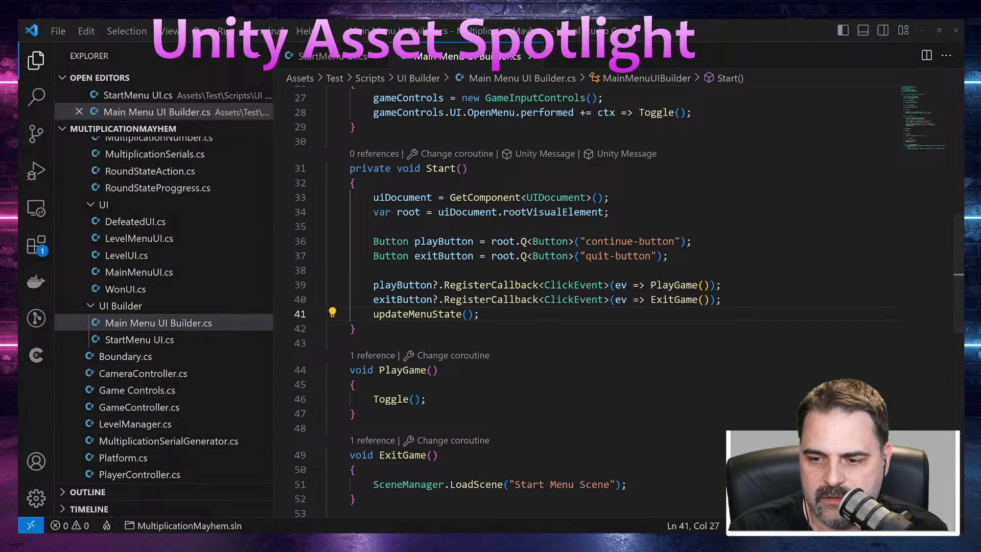
# Step: Switch to Unity and start play from the running game's Multiplication Mayhem start menu
pyautogui.hotkey('alt', 'Tab')
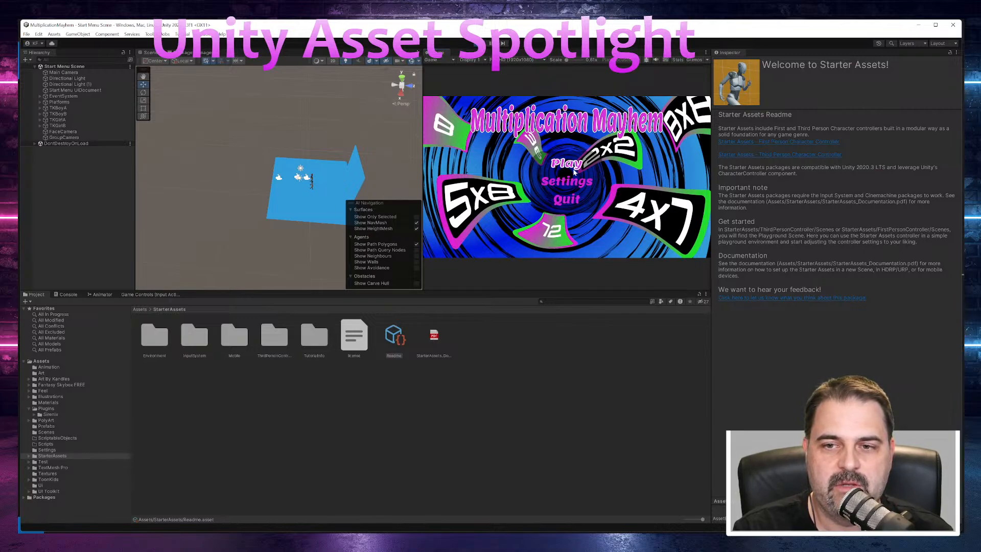
pyautogui.click(573, 166)
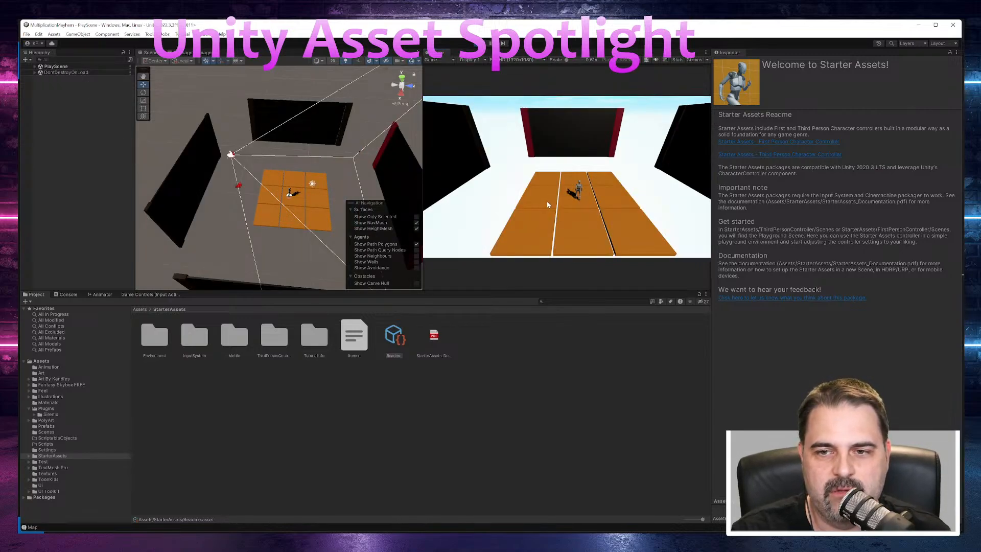
# Step: Enlarge the Game view by narrowing the Scene view and reducing the height of the Project area
pyautogui.moveTo(423, 145); pyautogui.dragTo(207, 153)
pyautogui.moveTo(470, 290); pyautogui.dragTo(466, 420)
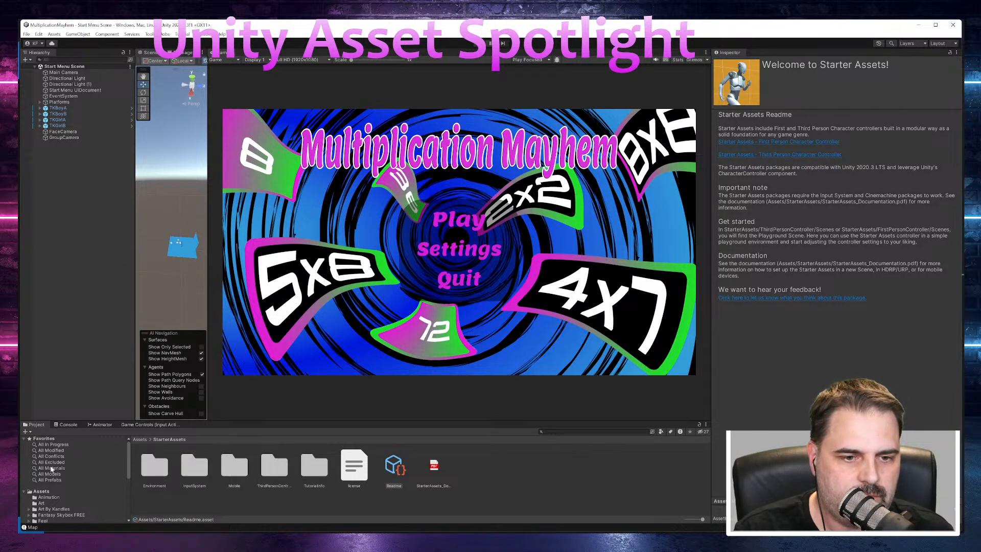
# Step: Open PlayScene from the Scenes folder and activate its UI object
pyautogui.scroll(-3, 66, 475)
pyautogui.scroll(-2, 67, 474)
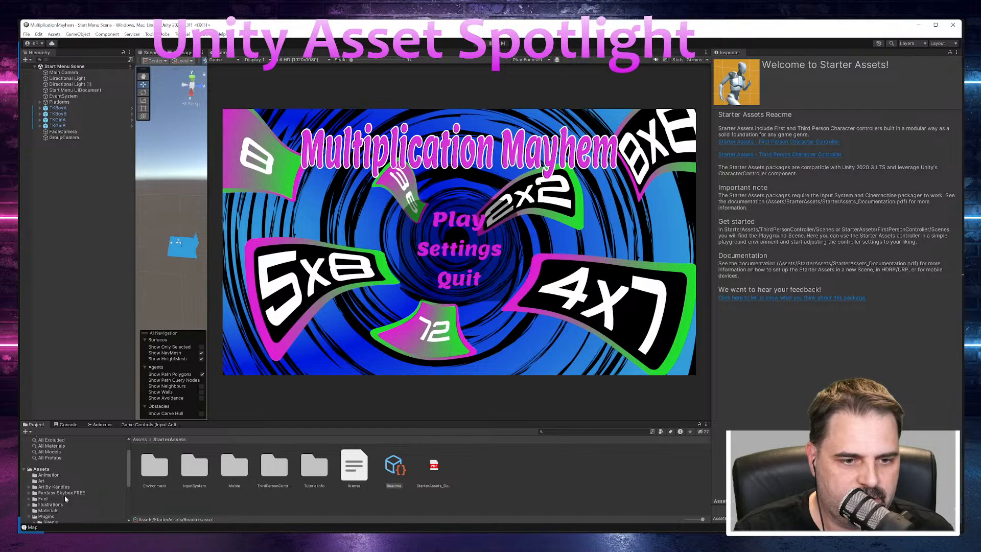
pyautogui.click(47, 496)
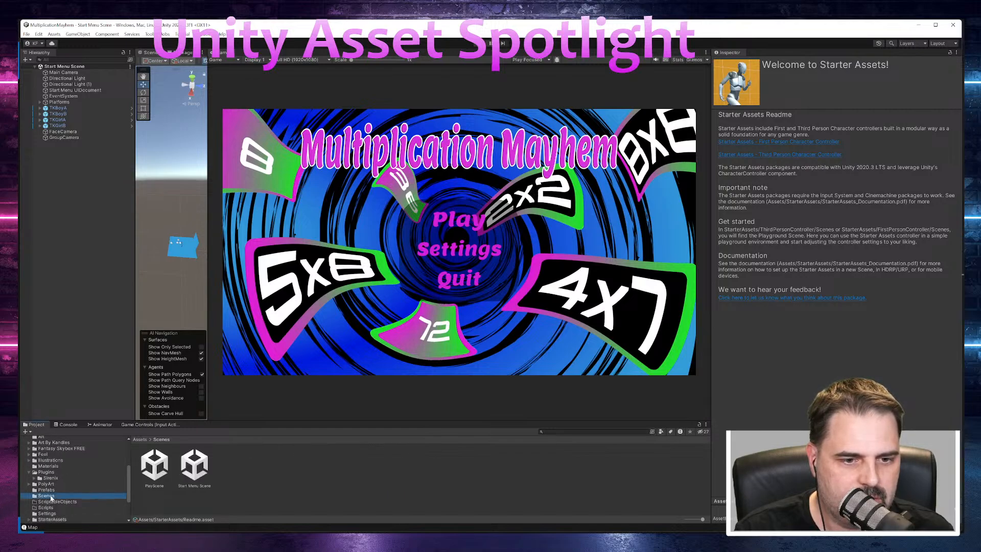
pyautogui.doubleClick(155, 466)
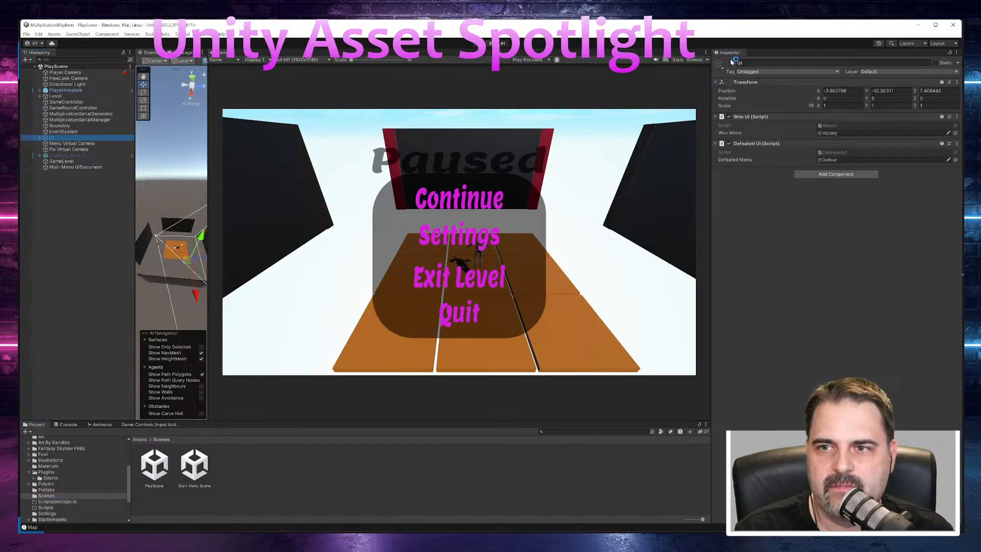
pyautogui.click(730, 63)
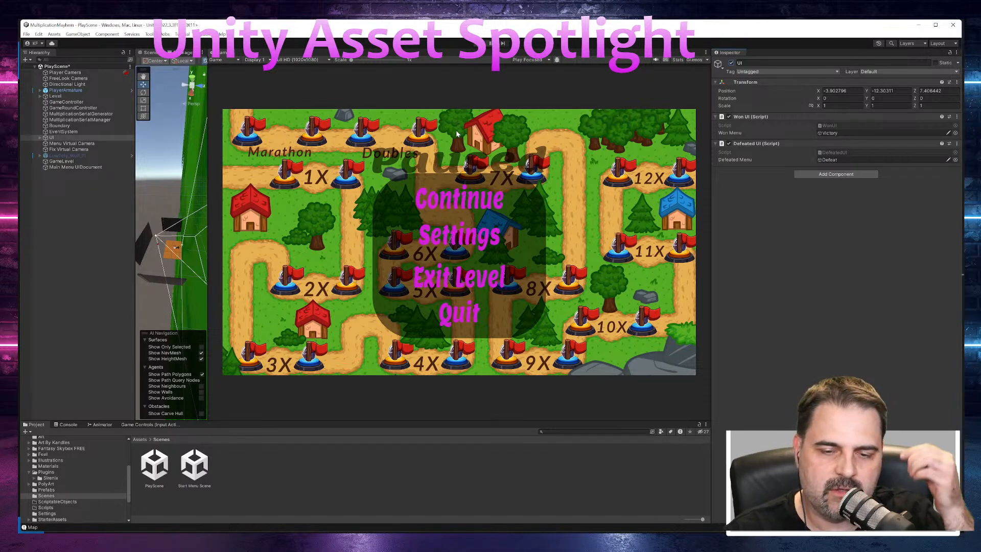
# Step: Run the scene and start the level at the gold 5X marker on the map
pyautogui.click(478, 44)
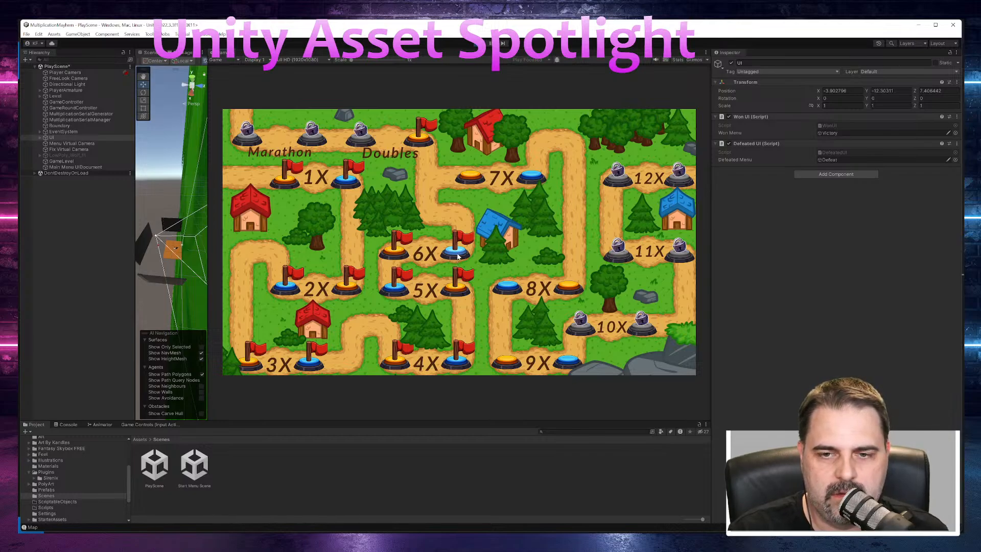
pyautogui.click(458, 289)
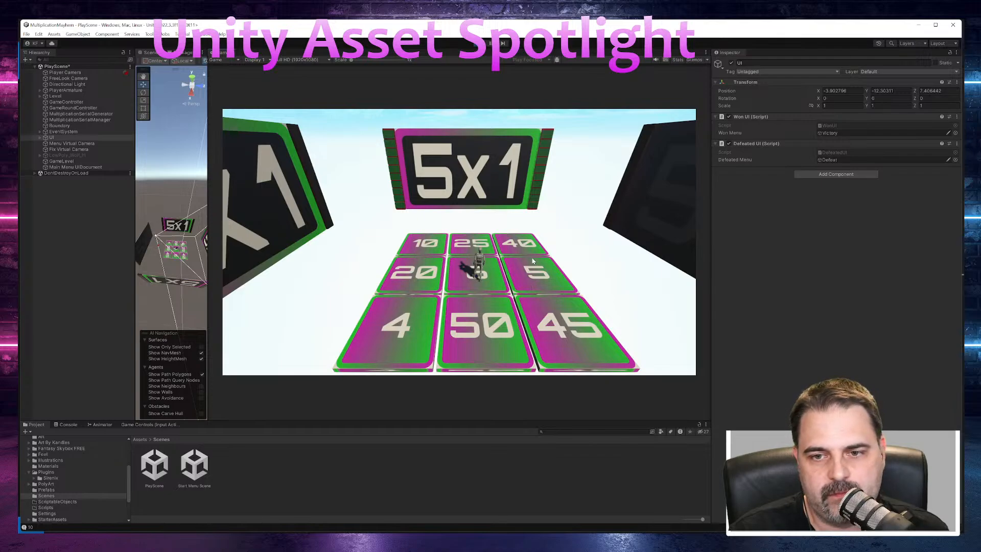
# Step: Playtest the 5x1 round by moving the character onto the 5 tile, and return to the middle of the board
pyautogui.press('a')
pyautogui.press('s')
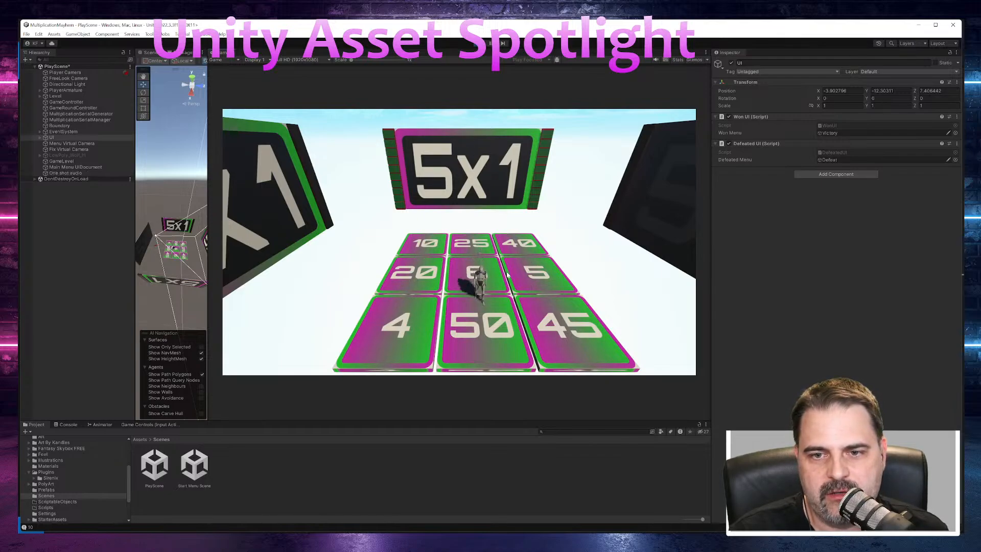
pyautogui.press('d')
pyautogui.press('w')
pyautogui.press('d')
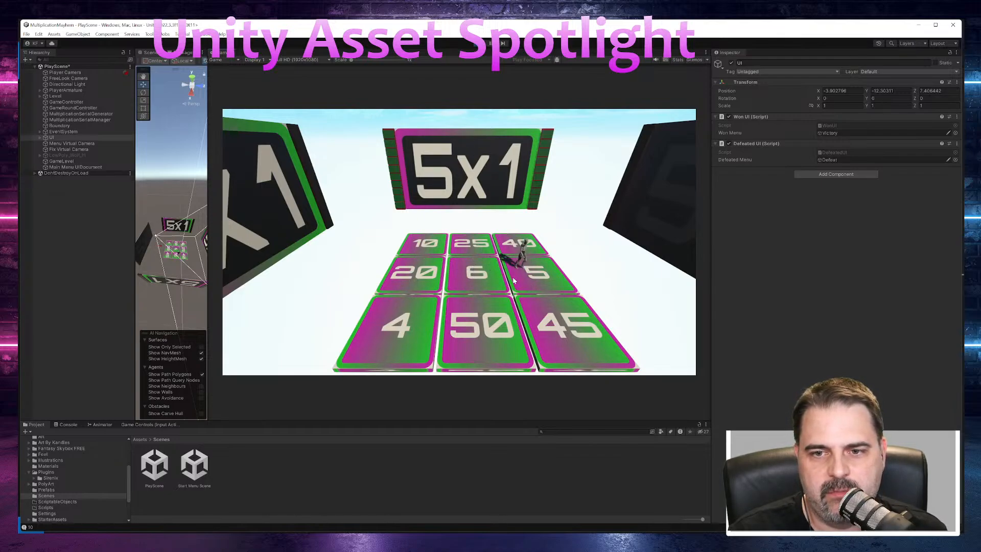
pyautogui.press('s')
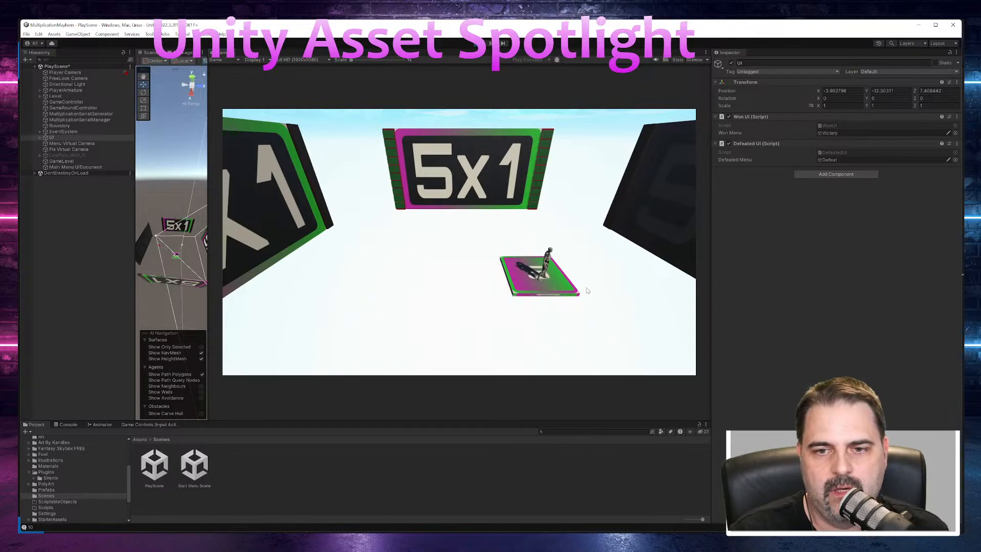
pyautogui.press('w')
pyautogui.press('a')
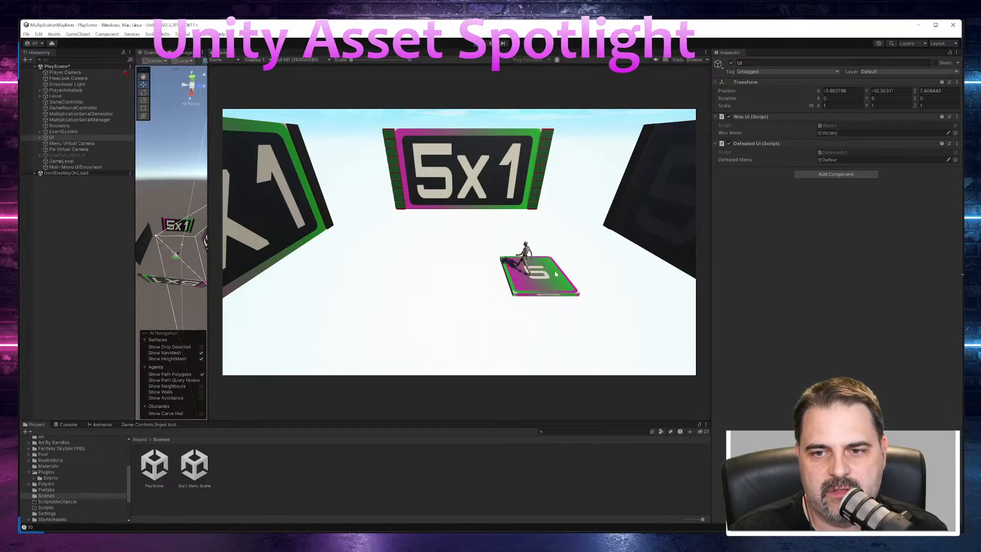
pyautogui.press('s')
pyautogui.press('a')
pyautogui.press('s')
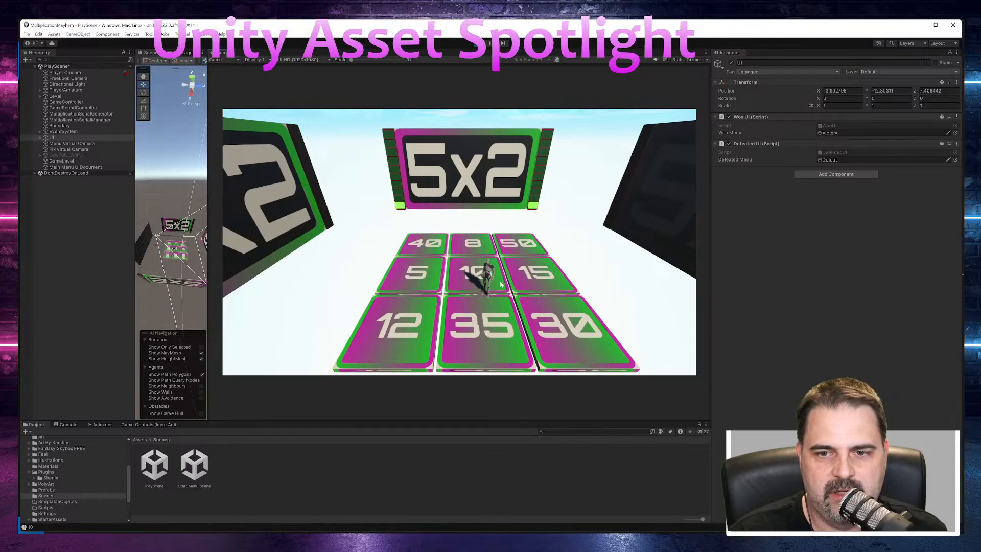
# Step: Playtest the 5x2 and 5x3 rounds, keeping the character on the 10 tile and the 15 tile
pyautogui.press('w')
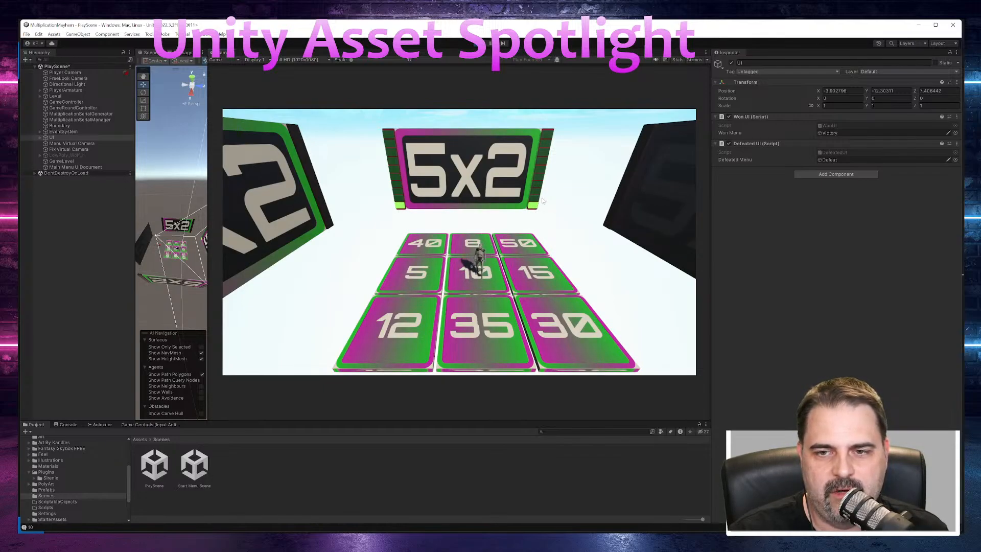
pyautogui.press('d')
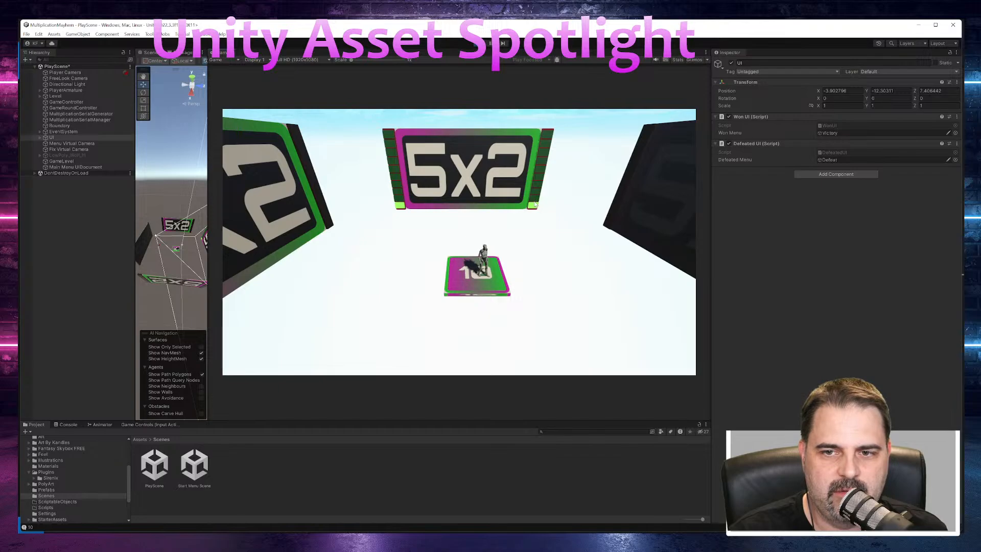
pyautogui.press('s')
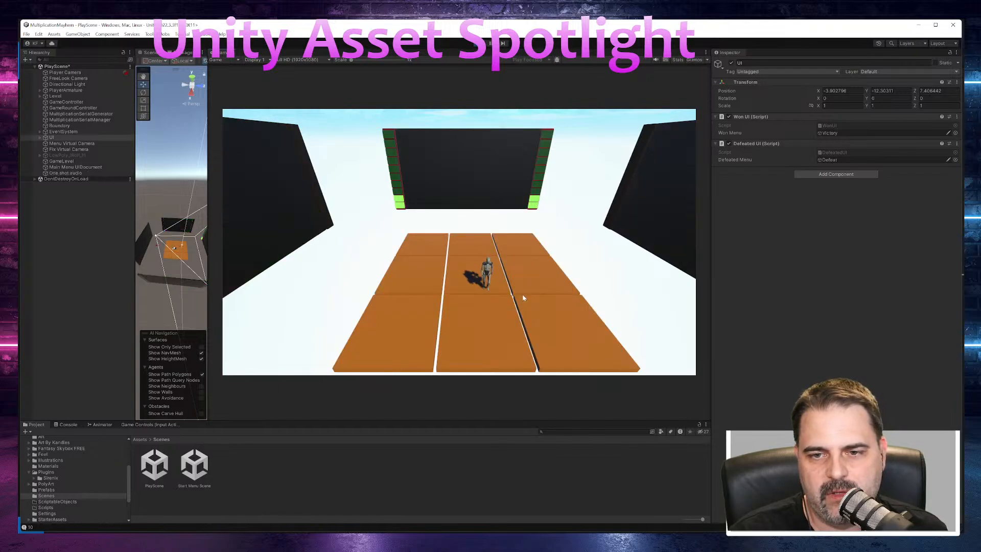
pyautogui.press('a')
pyautogui.press('w')
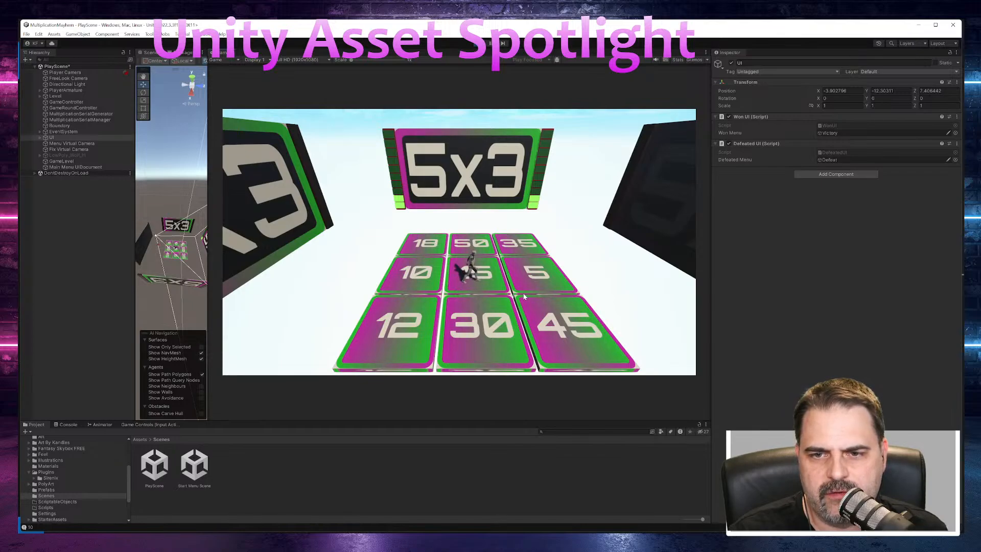
pyautogui.press('d')
pyautogui.press('a')
pyautogui.press('s')
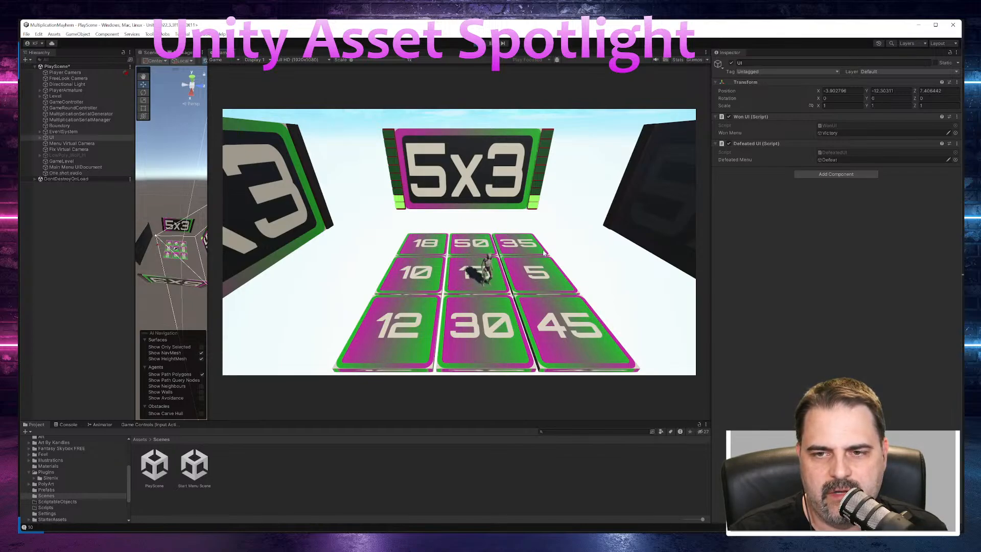
pyautogui.press('d')
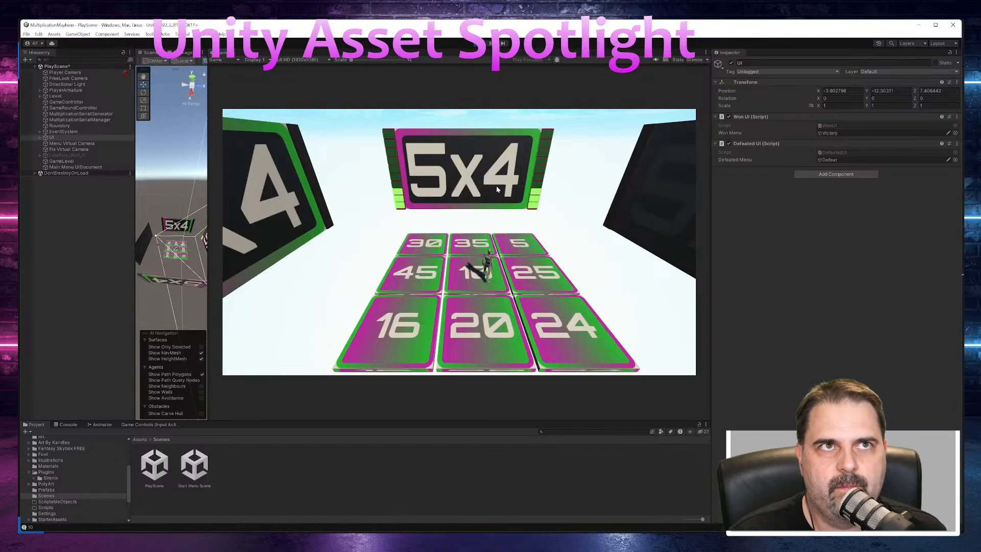
# Step: Playtest the 5x4, 5x5 and 5x6 rounds with the matching answer tiles, and end play mode
pyautogui.press('d')
pyautogui.press('s')
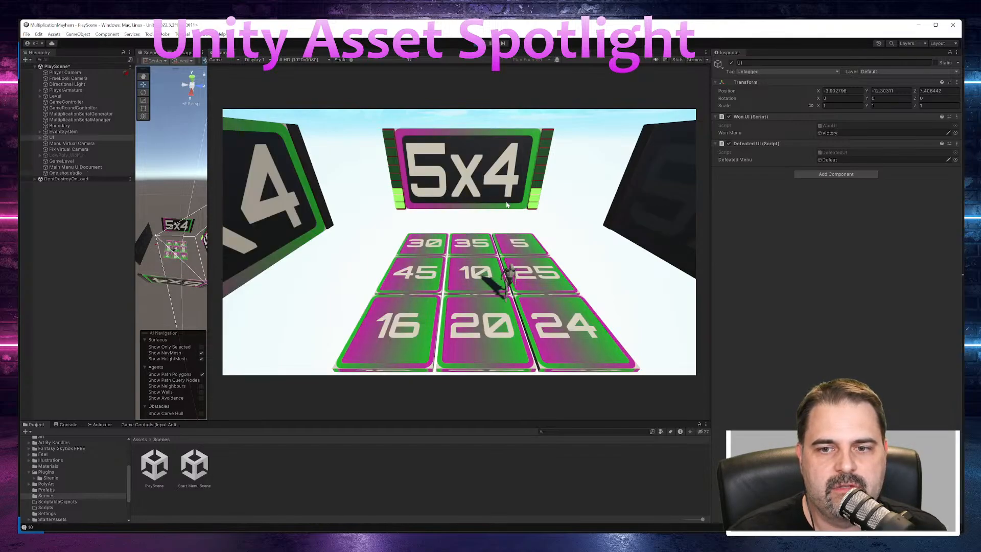
pyautogui.press('w')
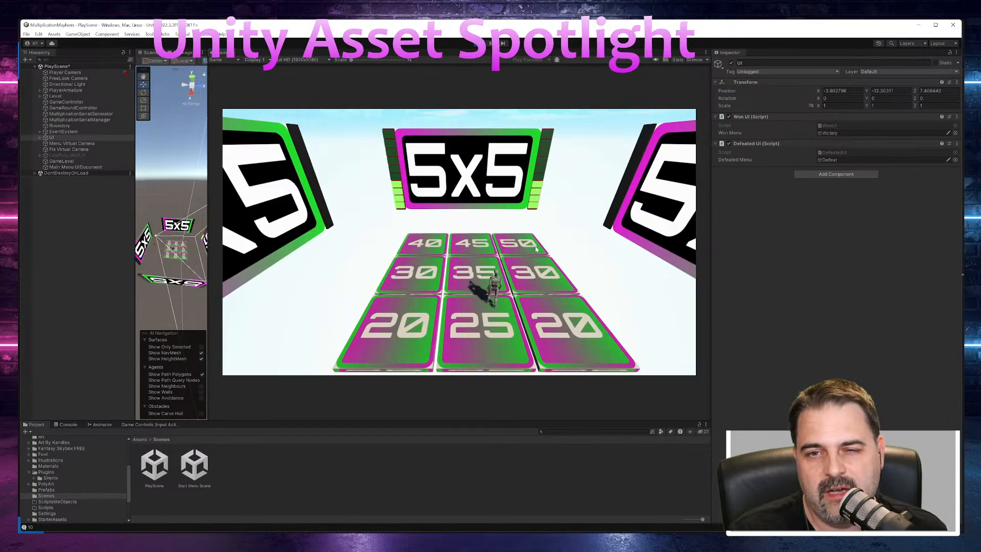
pyautogui.press('a')
pyautogui.press('s')
pyautogui.press('w')
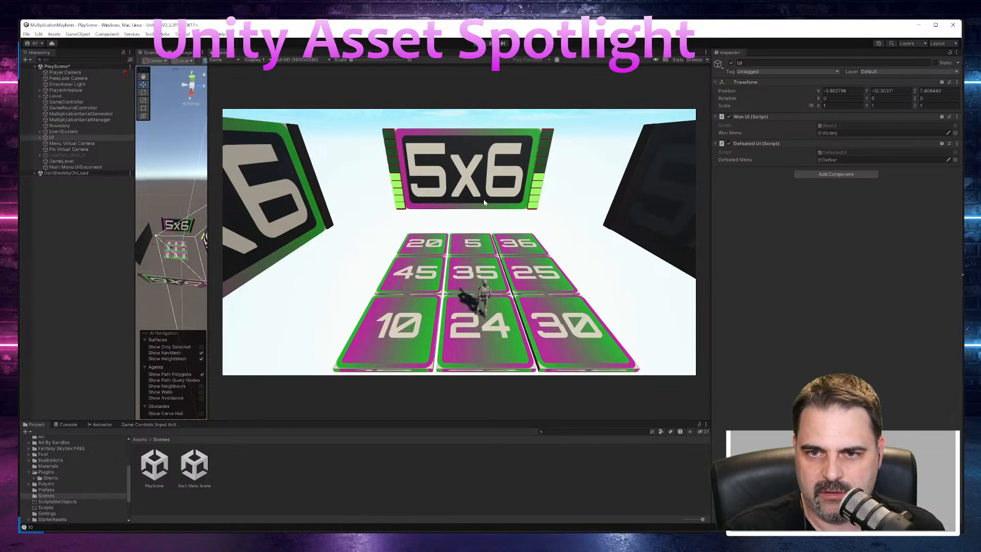
pyautogui.press('d')
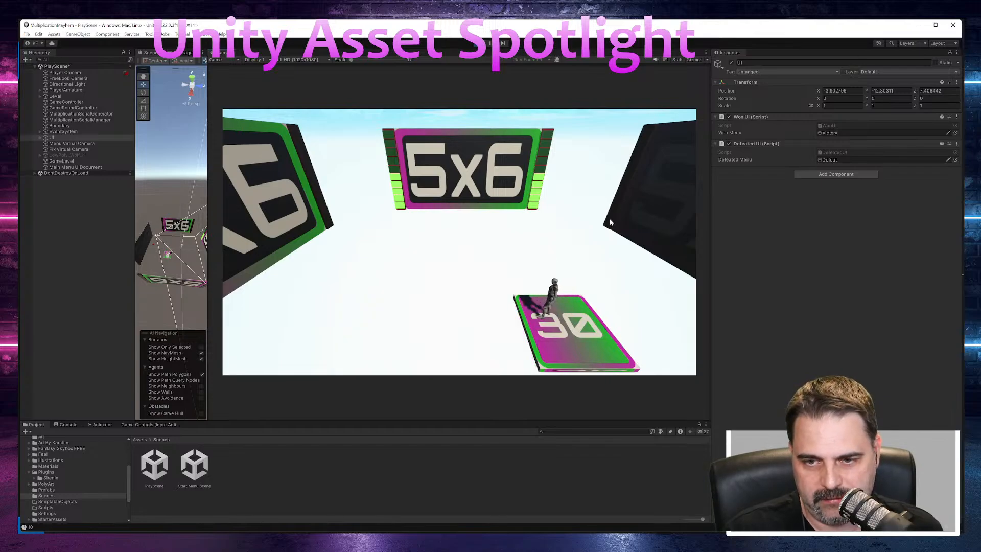
pyautogui.press('a')
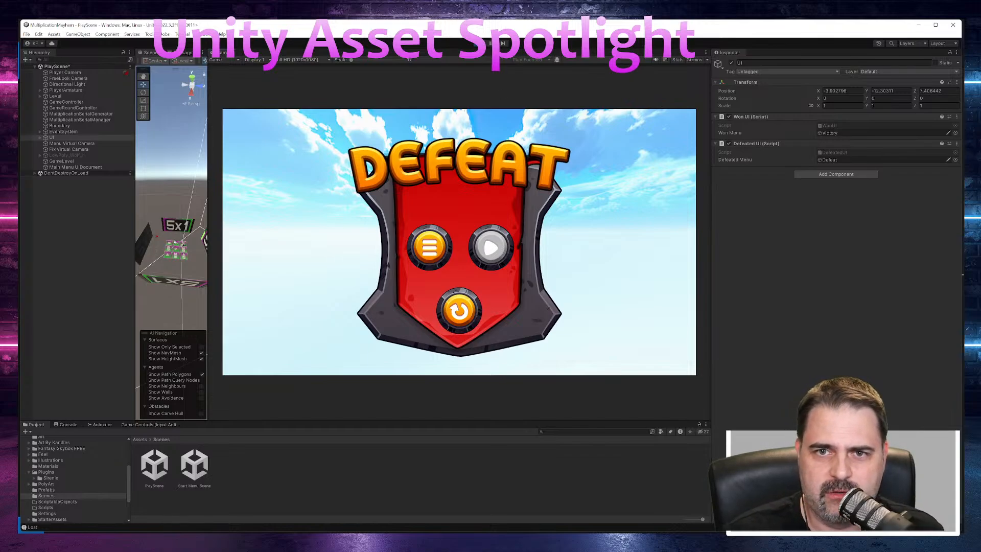
pyautogui.click(478, 44)
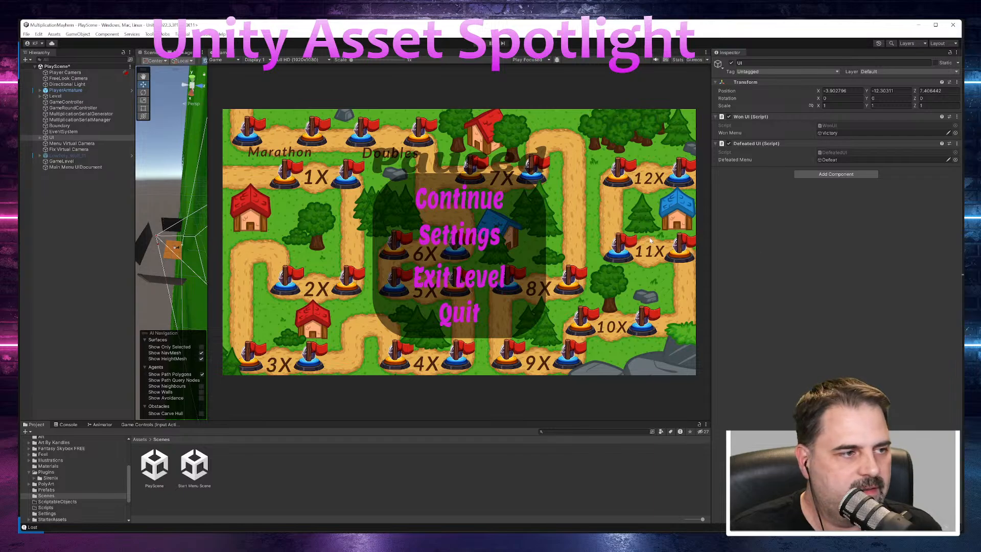
# Step: Switch to Affinity Photo, dismiss the new document setup and open the recent StartScreenBackground document
pyautogui.click(101, 291)
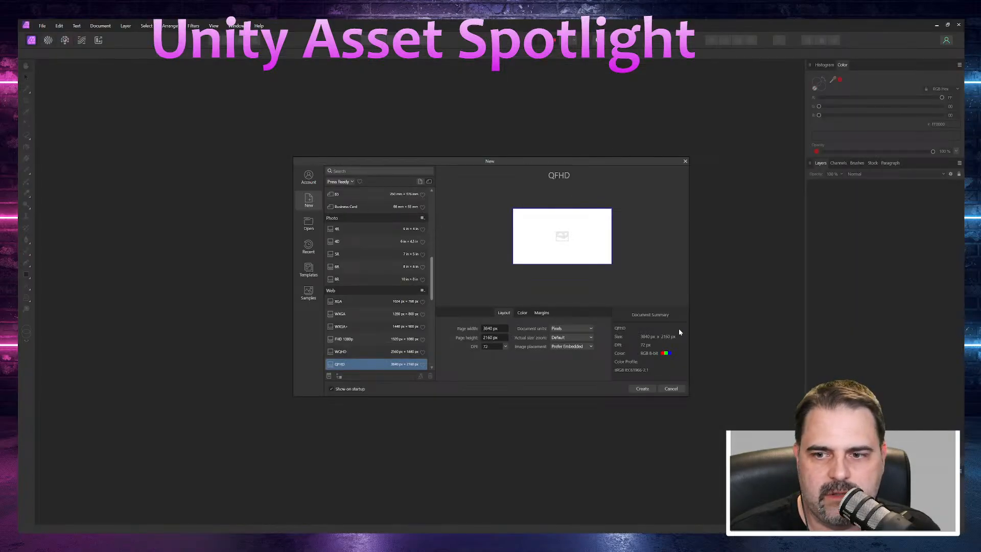
pyautogui.click(672, 388)
pyautogui.click(42, 26)
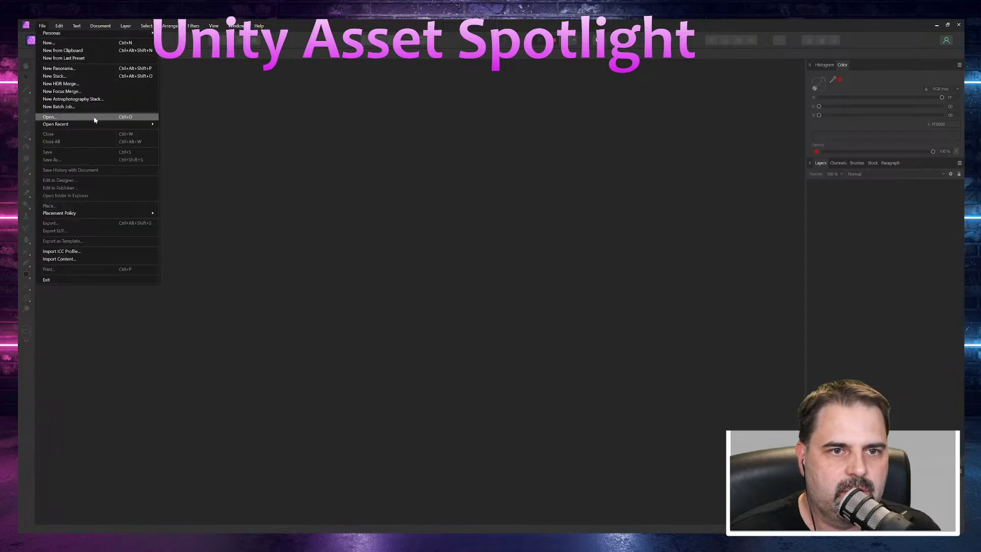
pyautogui.moveTo(97, 125)
pyautogui.click(199, 135)
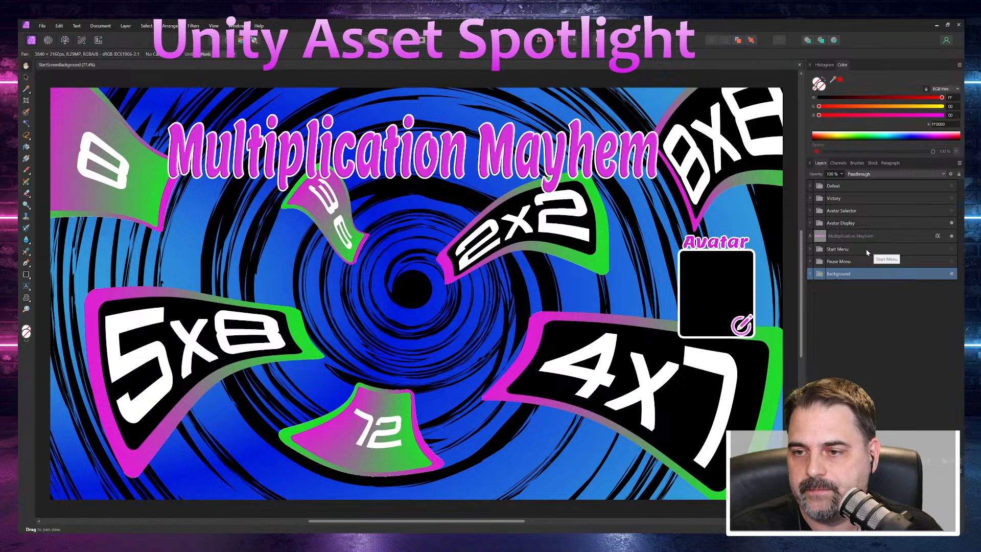
# Step: Show the Start Menu and Avatar Selector layer groups and hide the Avatar Display group
pyautogui.click(951, 249)
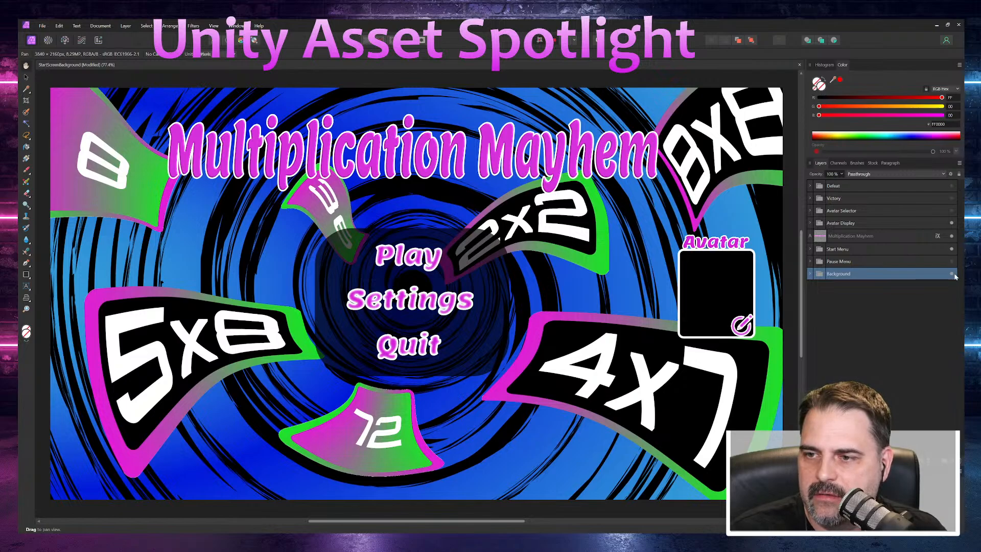
pyautogui.click(951, 223)
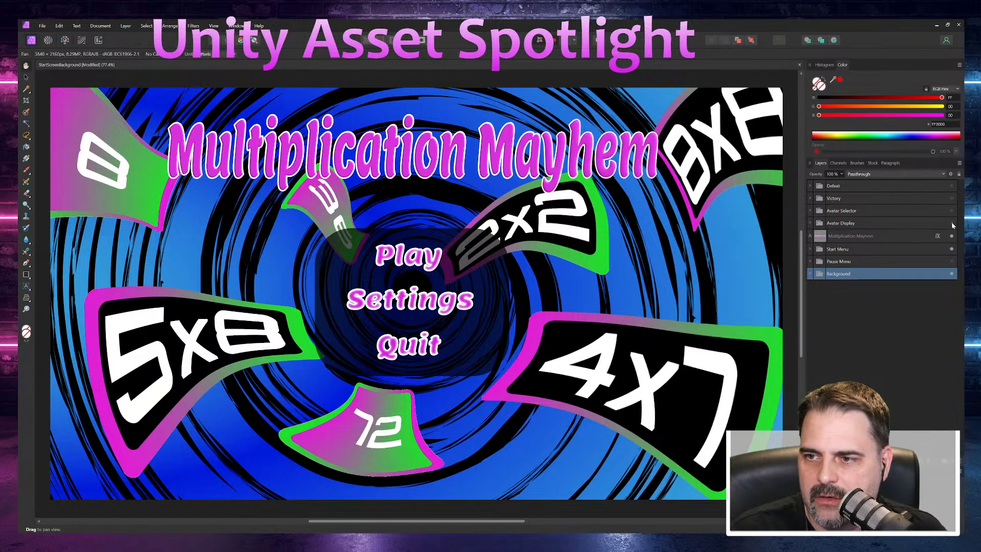
pyautogui.click(952, 211)
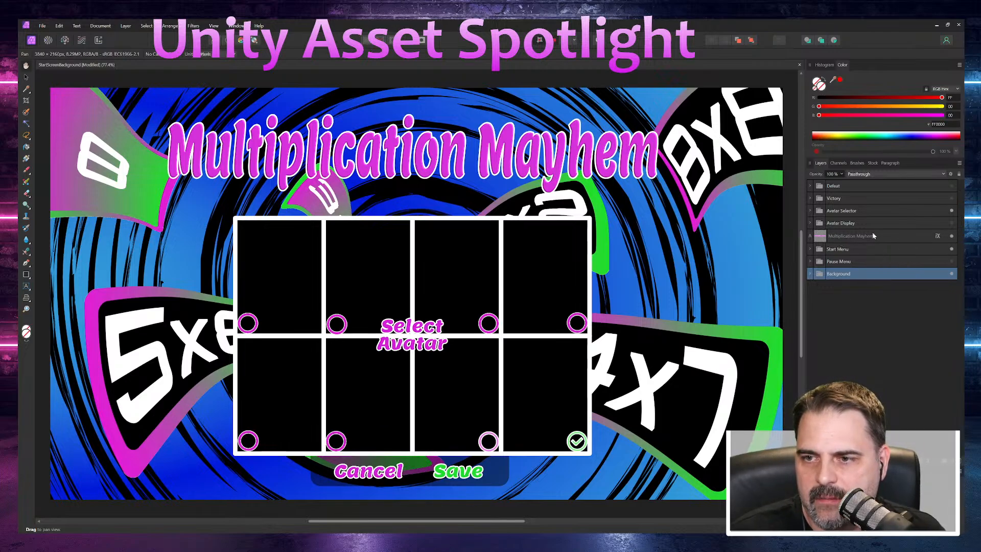
# Step: Hide the Avatar Selector group in favour of Avatar Display, and expand Avatar Selector to list its layers
pyautogui.click(891, 211)
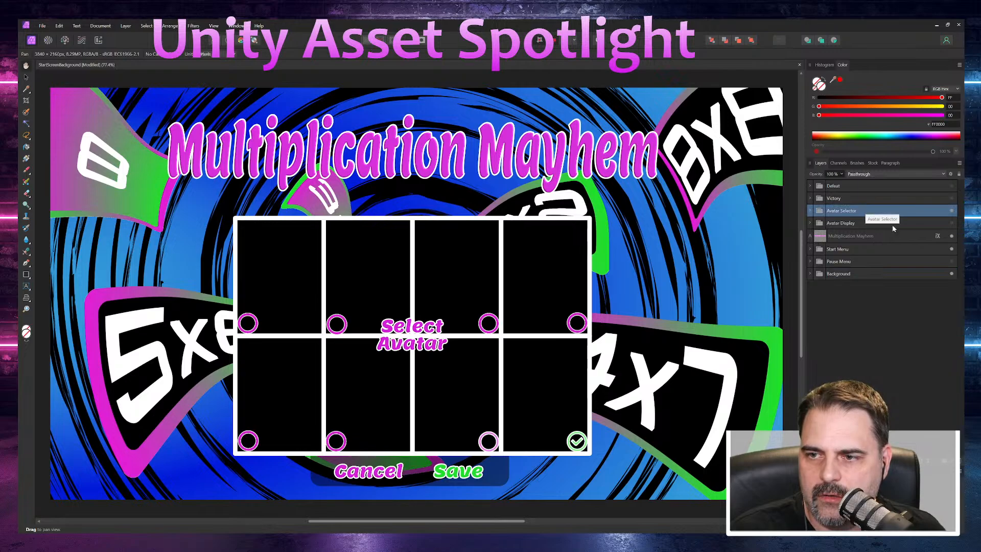
pyautogui.click(952, 210)
pyautogui.click(951, 223)
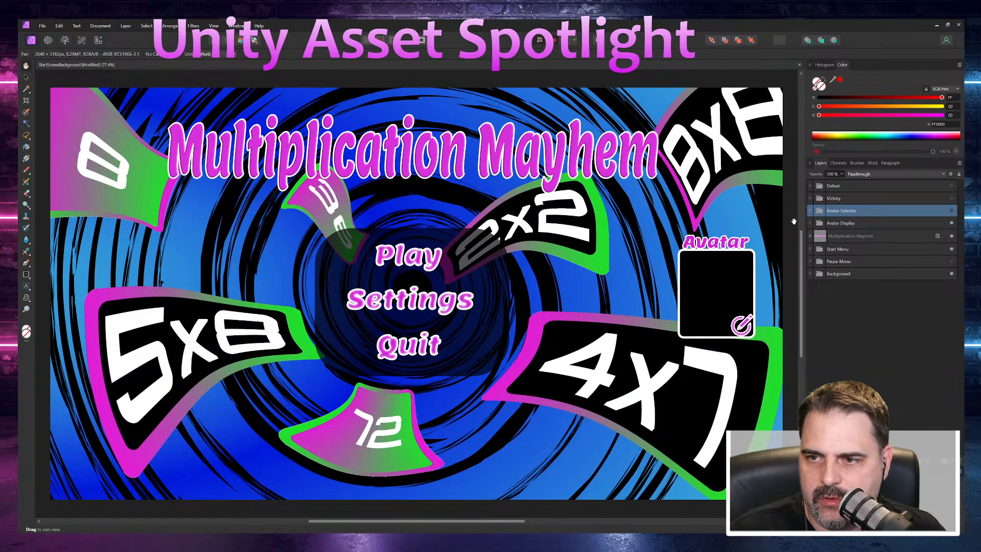
pyautogui.click(810, 211)
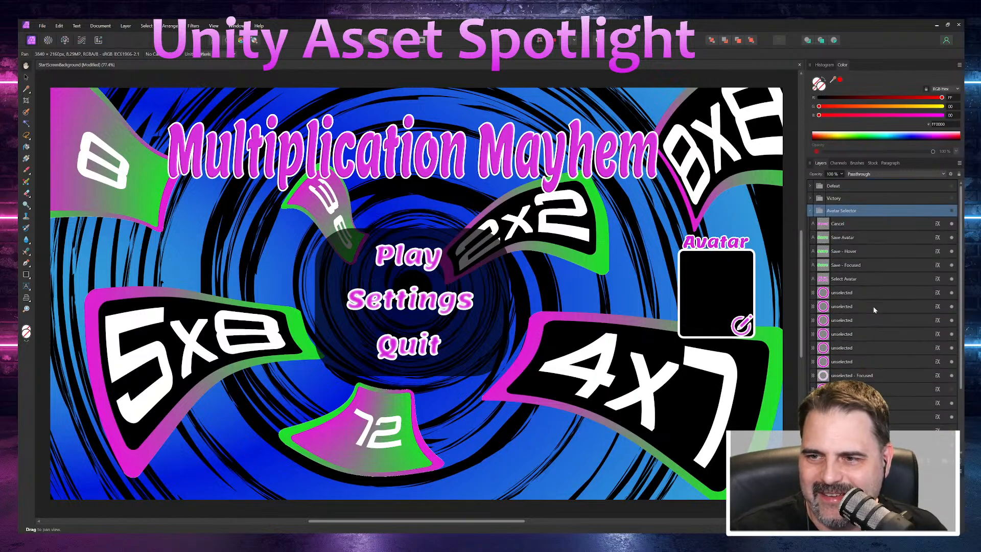
# Step: Collapse the Avatar Selector group, expand Avatar Display and select its Avatar Border layer
pyautogui.click(811, 211)
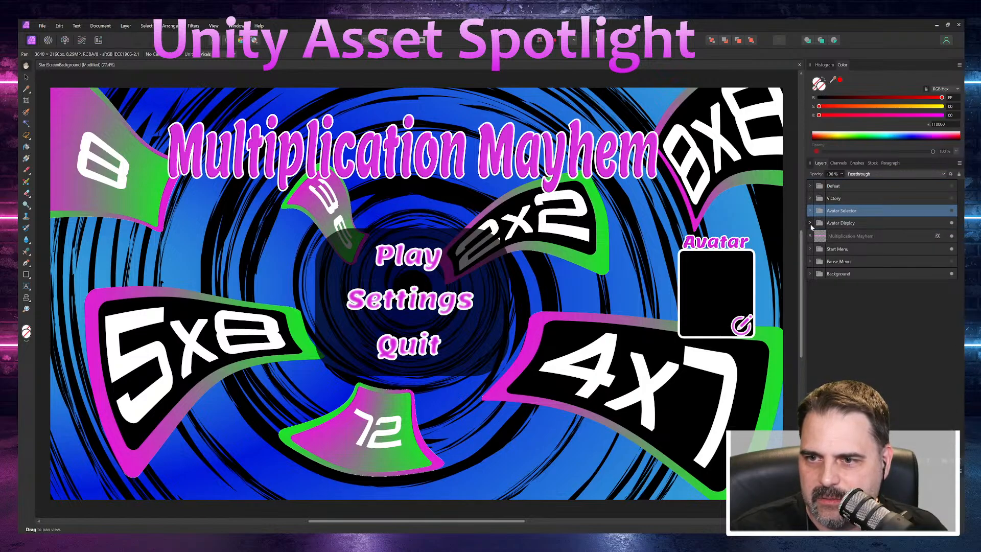
pyautogui.click(810, 224)
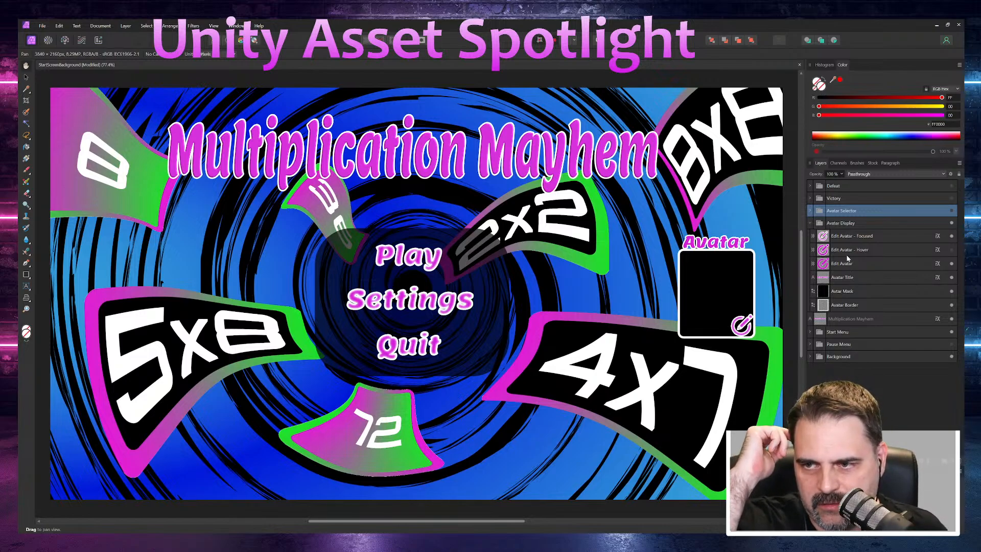
pyautogui.click(844, 291)
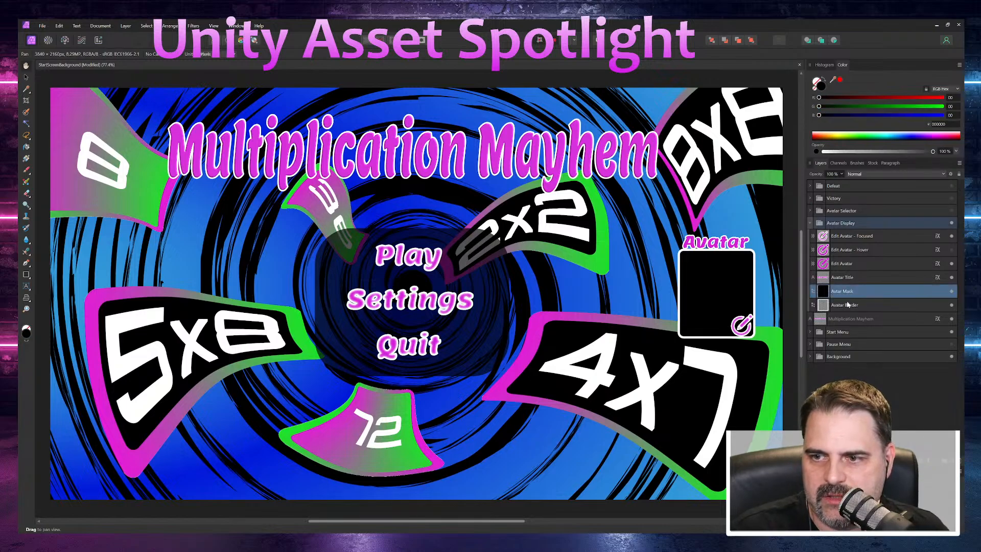
pyautogui.click(847, 304)
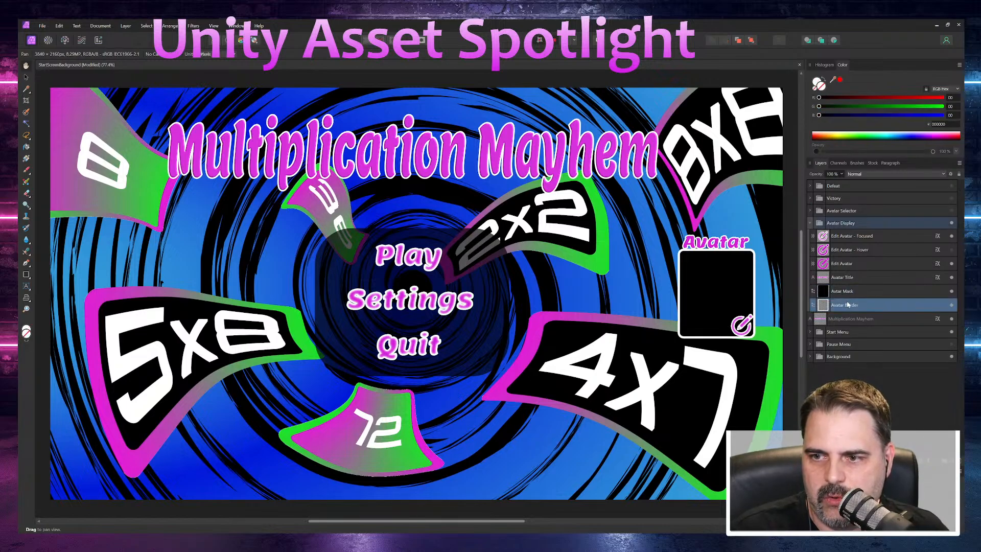
# Step: Export the Avatar Border layer as a PNG with the area set to Selection Only
pyautogui.click(42, 26)
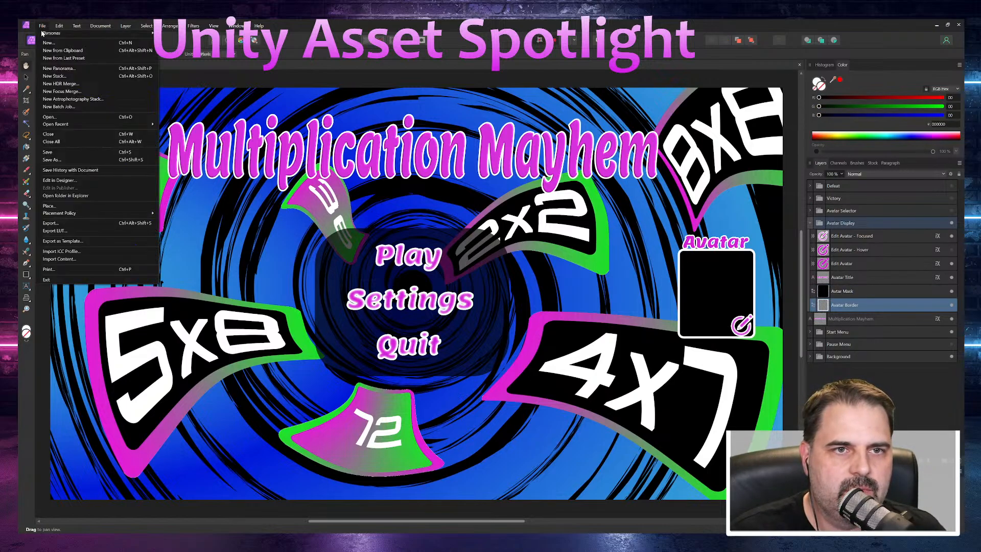
pyautogui.click(68, 224)
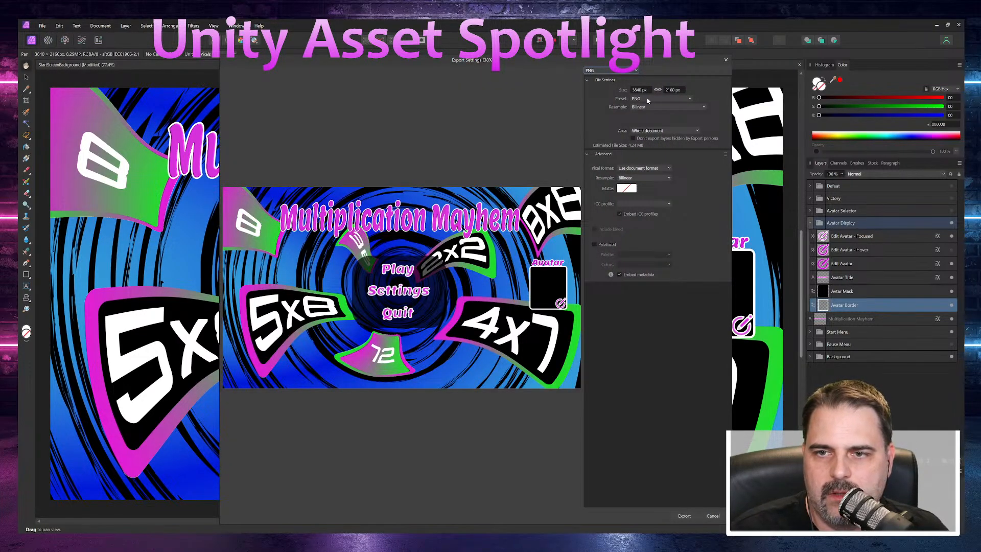
pyautogui.click(650, 132)
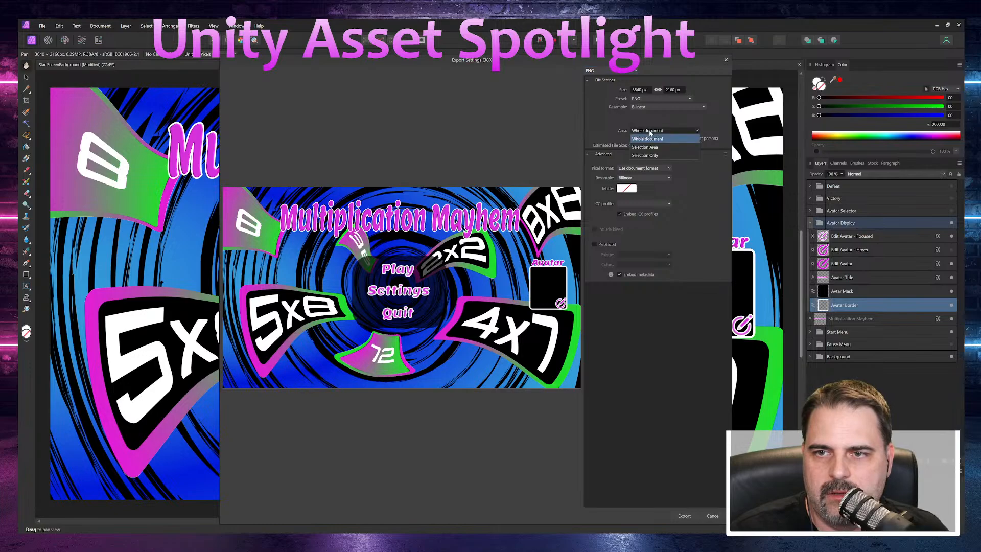
pyautogui.click(651, 155)
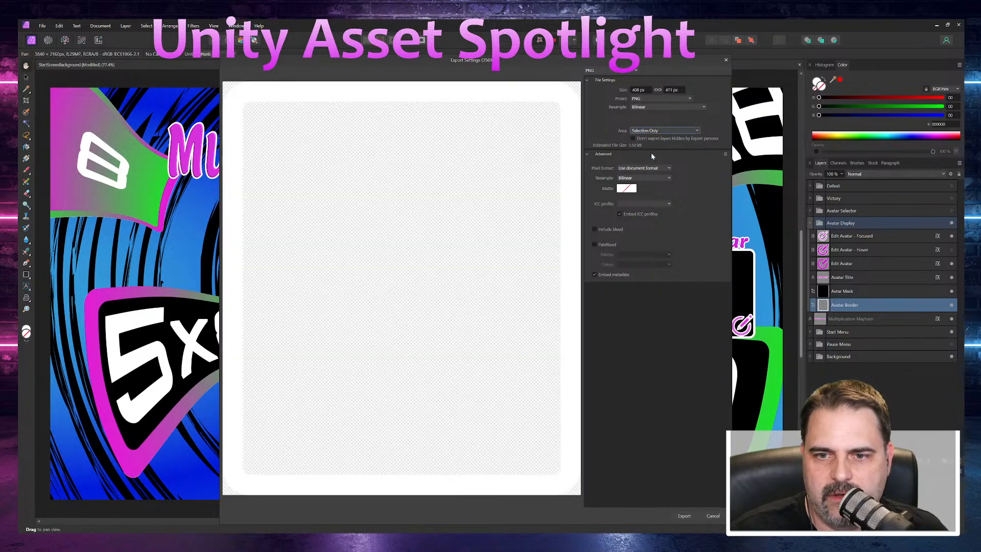
pyautogui.click(685, 514)
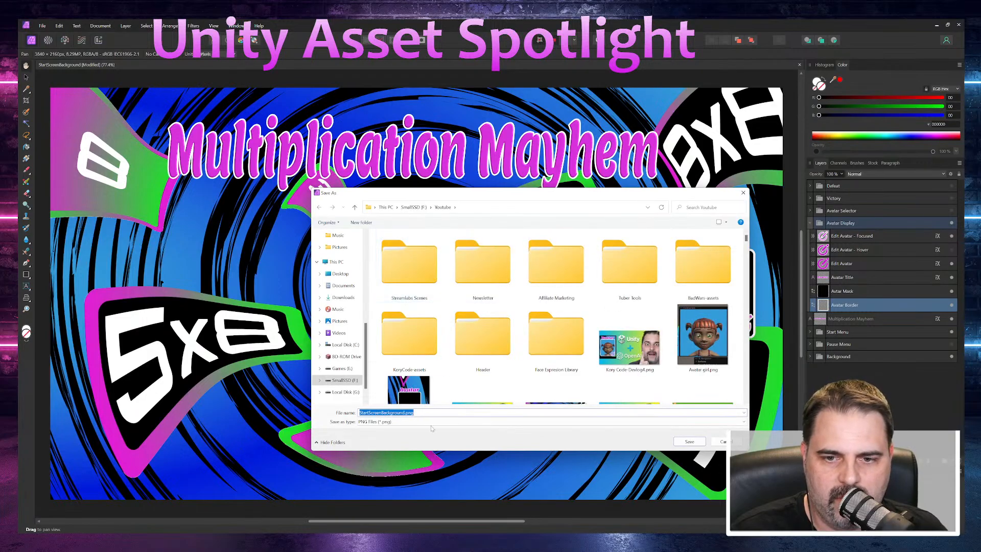
# Step: Browse the save location to Projects > Multiplication Mayhem > MultiplicationMayhem > Assets > Illustrations > StartScreen on the SmallSSD drive
pyautogui.click(346, 381)
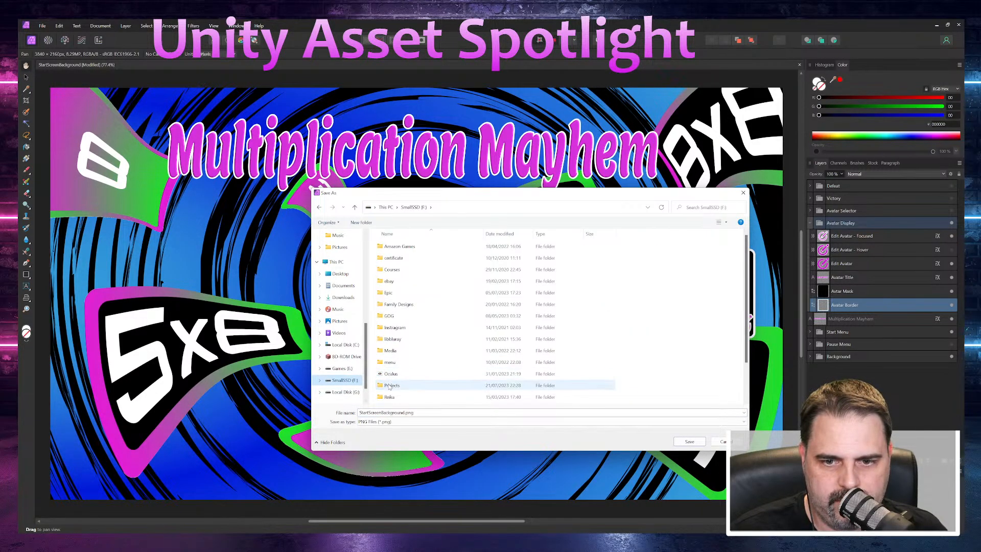
pyautogui.doubleClick(389, 386)
pyautogui.scroll(-3, 398, 314)
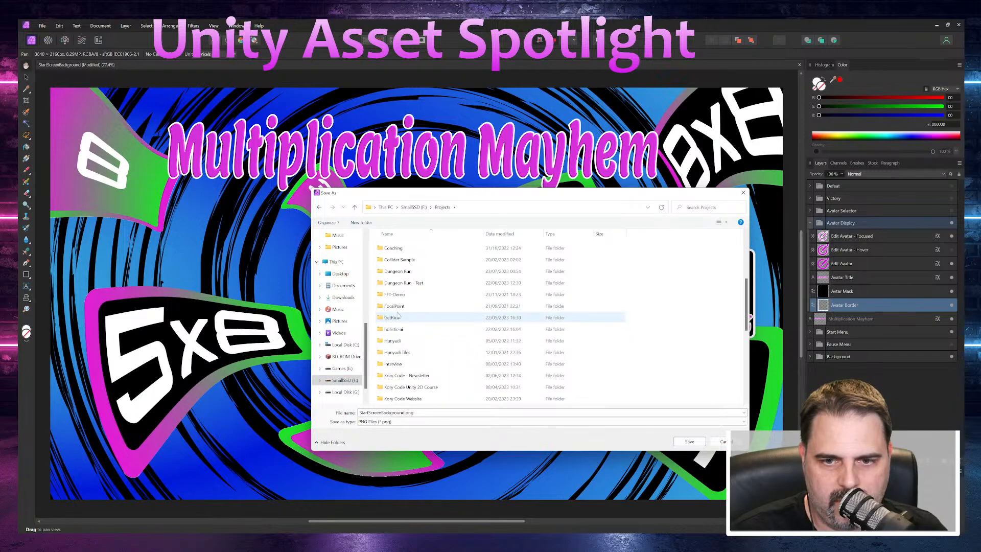
pyautogui.scroll(-3, 397, 315)
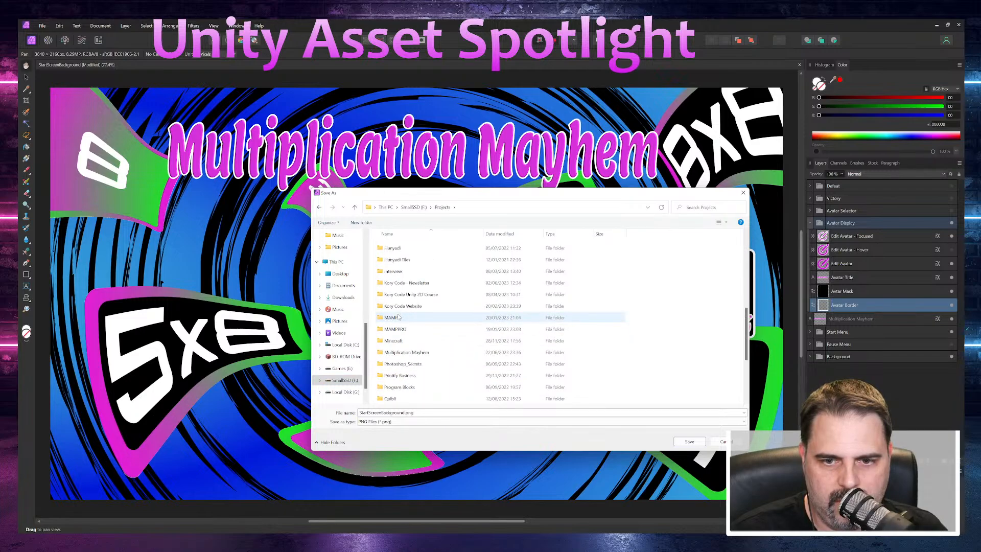
pyautogui.doubleClick(403, 352)
pyautogui.doubleClick(408, 246)
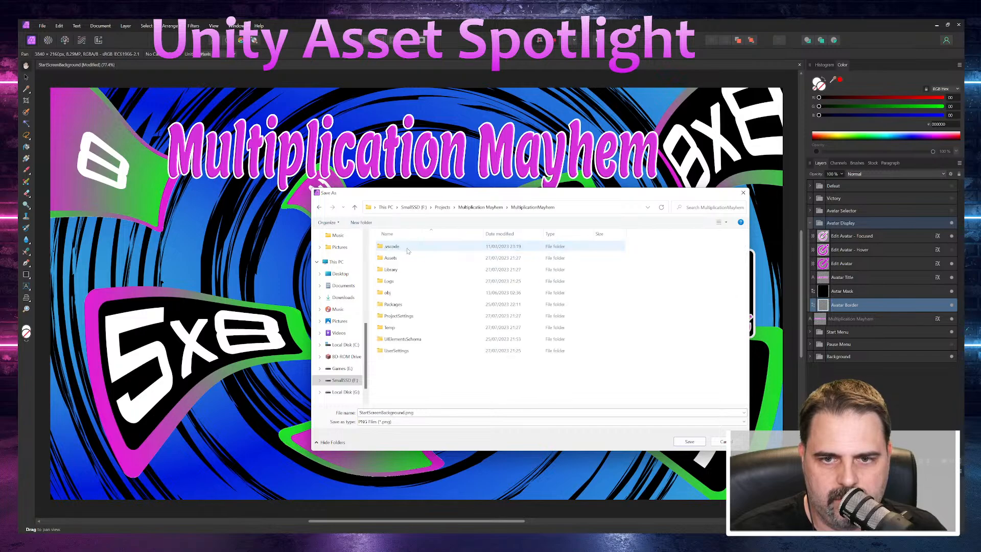
pyautogui.doubleClick(406, 257)
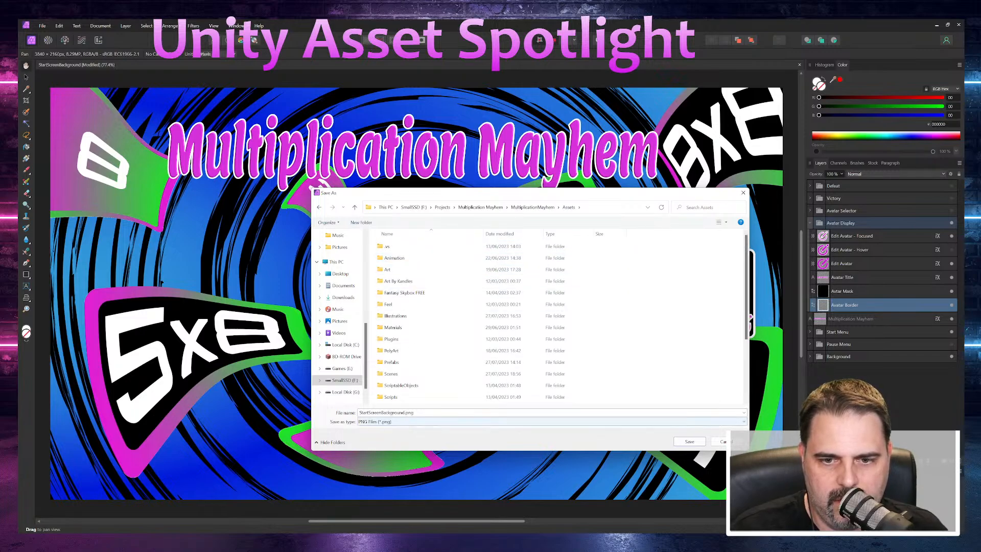
pyautogui.moveTo(524, 196); pyautogui.dragTo(18, 219)
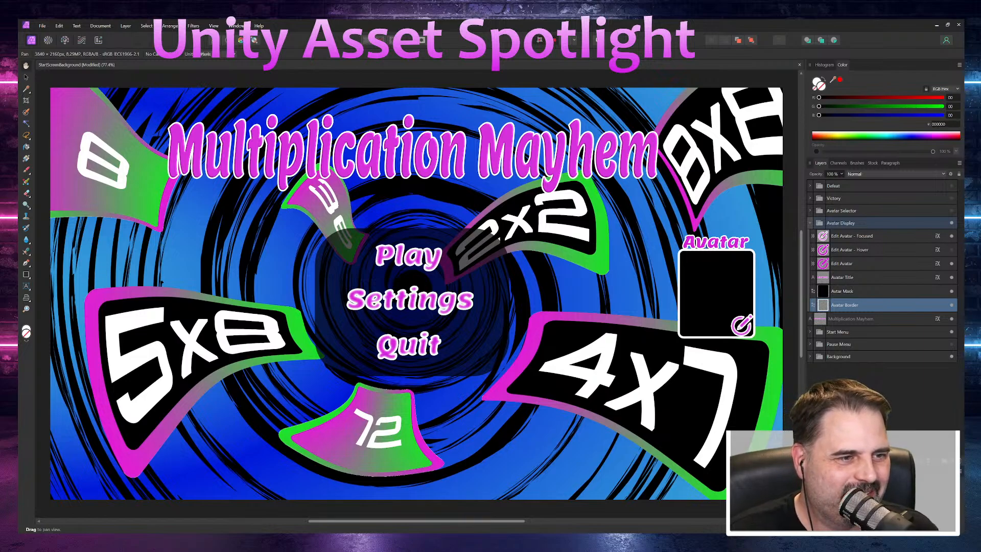
pyautogui.moveTo(20, 281); pyautogui.dragTo(373, 194)
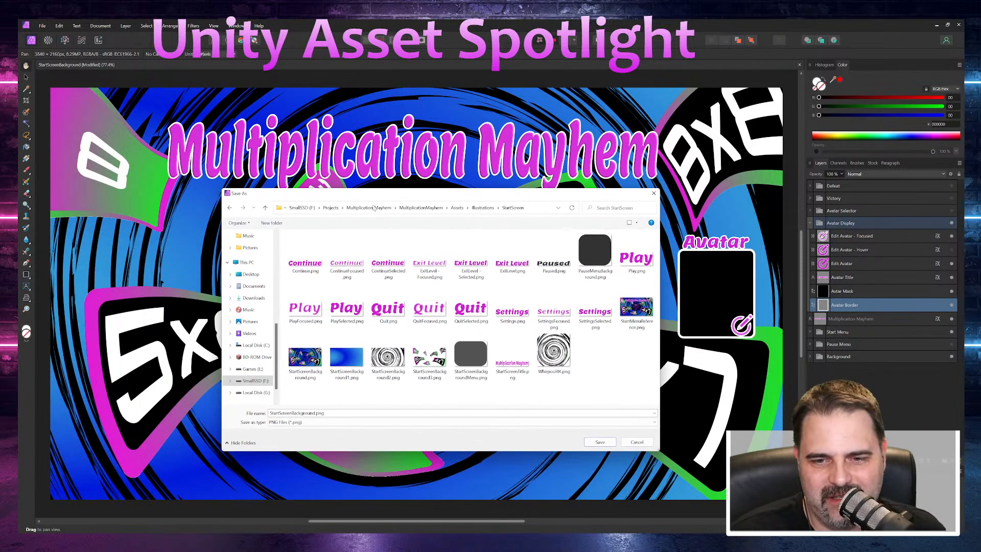
# Step: Name the exported file "Avatar Display Frame.png" and save it in the StartScreen folder
pyautogui.click(297, 413)
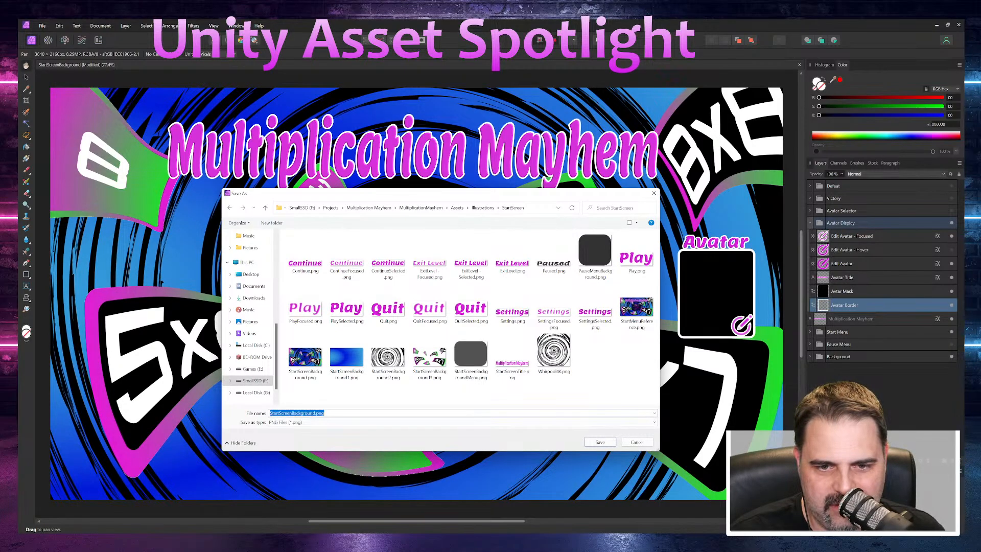
pyautogui.click(313, 413)
pyautogui.hotkey('shift', 'Home')
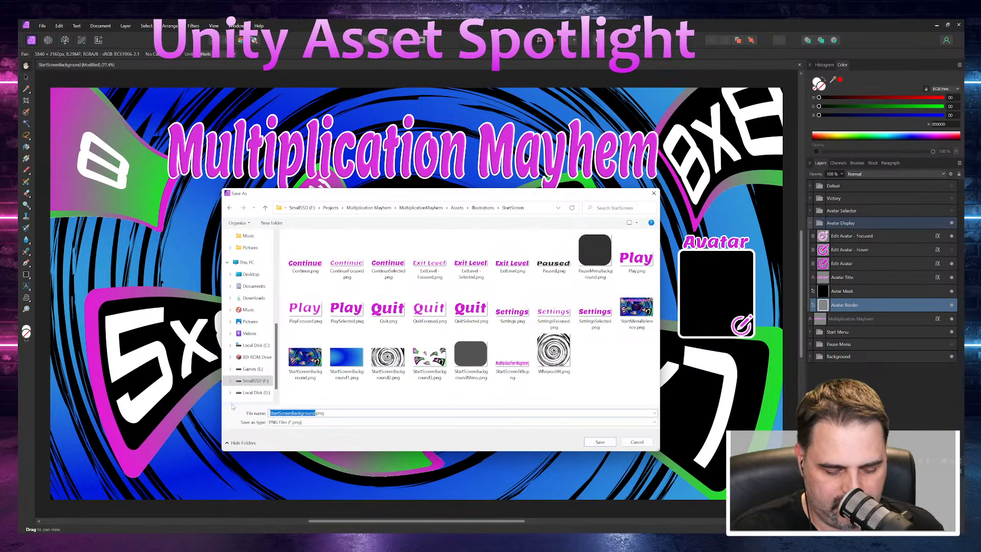
pyautogui.write('Avatar')
pyautogui.scroll(-1, 233, 401)
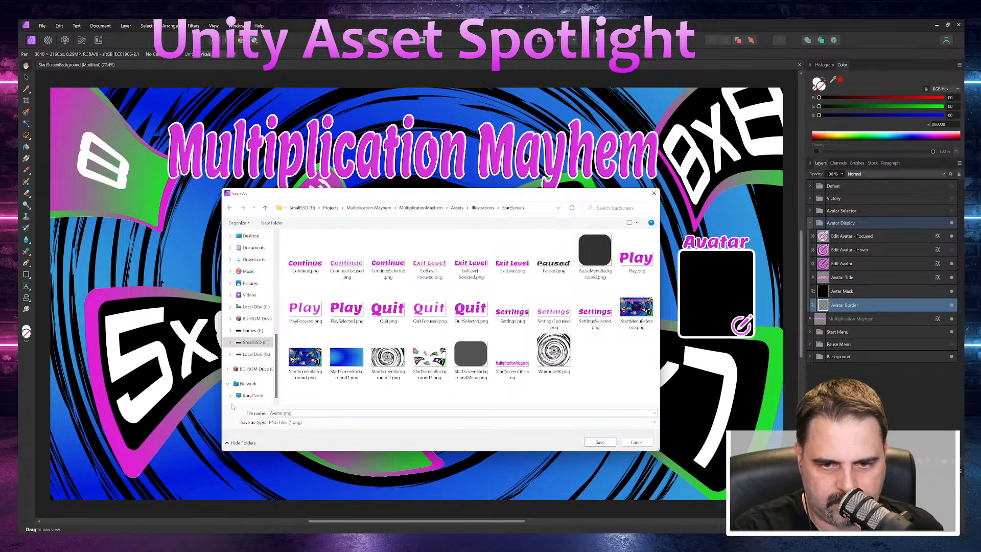
pyautogui.write('Display F')
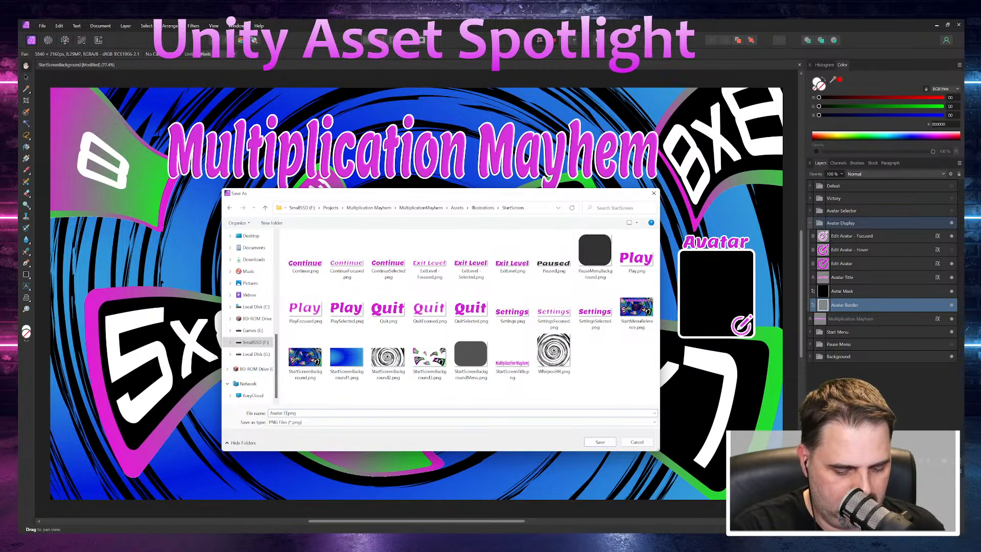
pyautogui.write('rame')
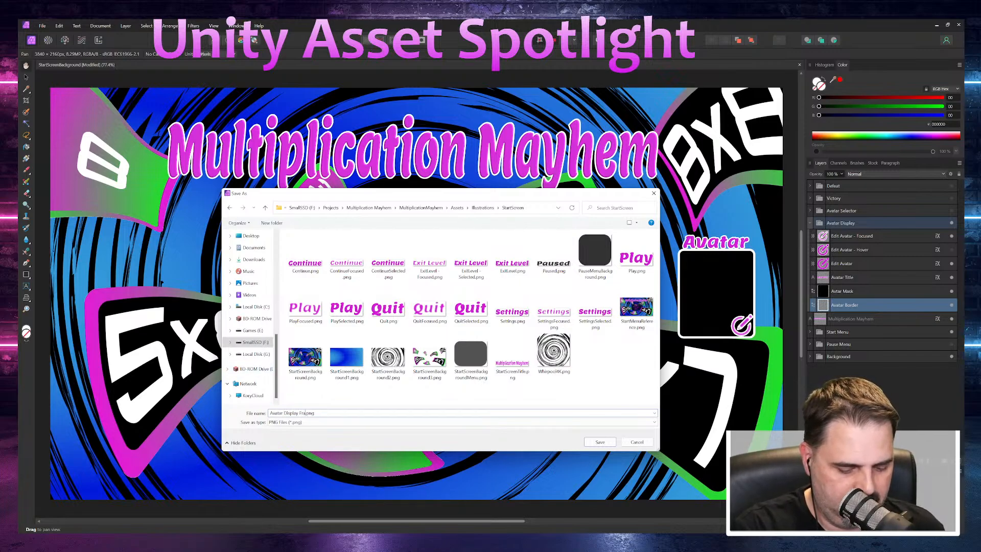
pyautogui.press('Return')
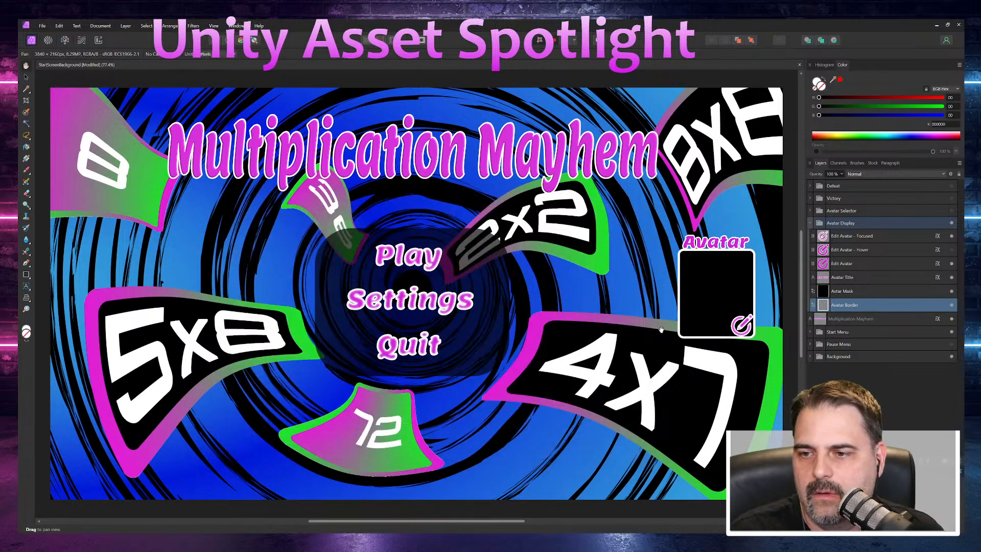
# Step: Select the black avatar mask layer in the Avatar Display group
pyautogui.click(884, 290)
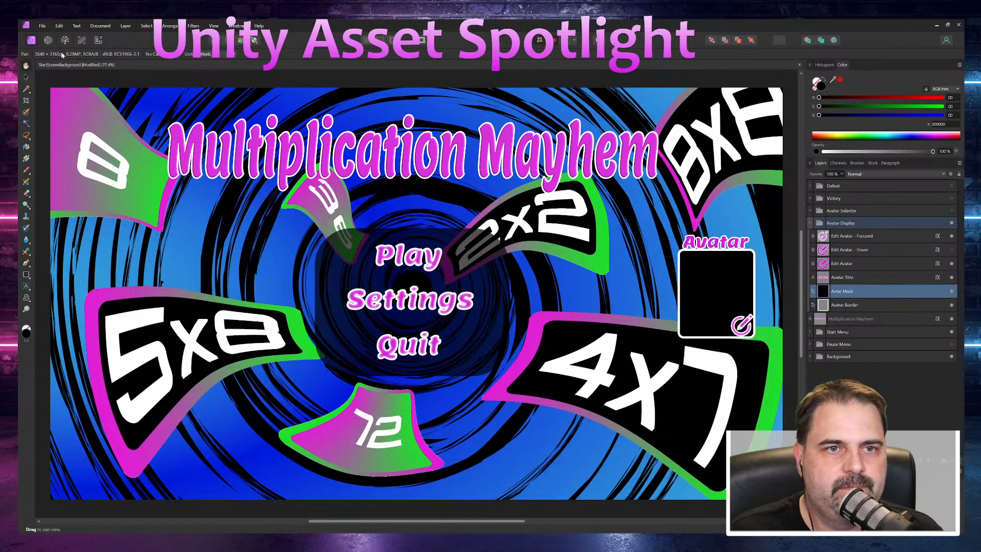
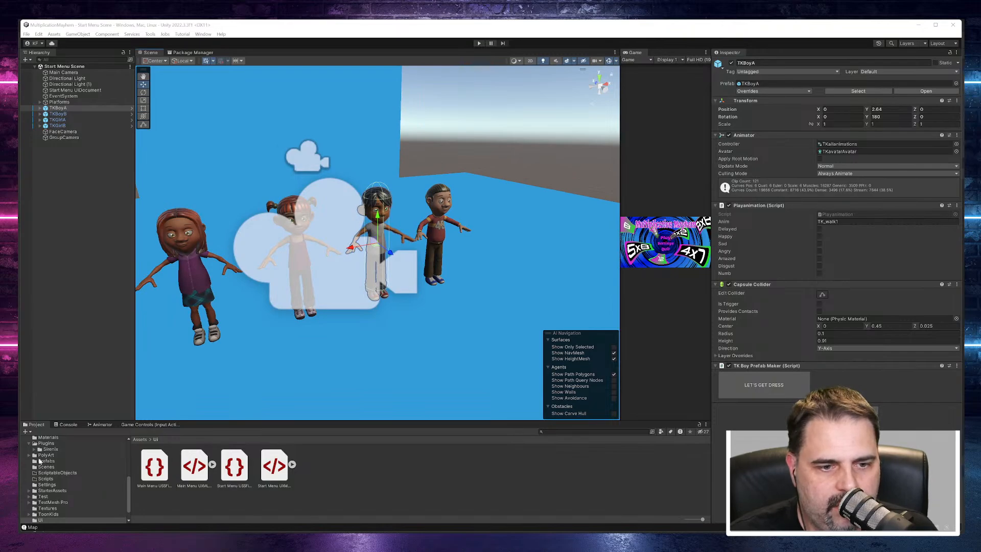
# Step: Enlarge the project browser and open the ToonKids > Prefabs > PrefabMakers folder
pyautogui.moveTo(151, 420); pyautogui.dragTo(168, 331)
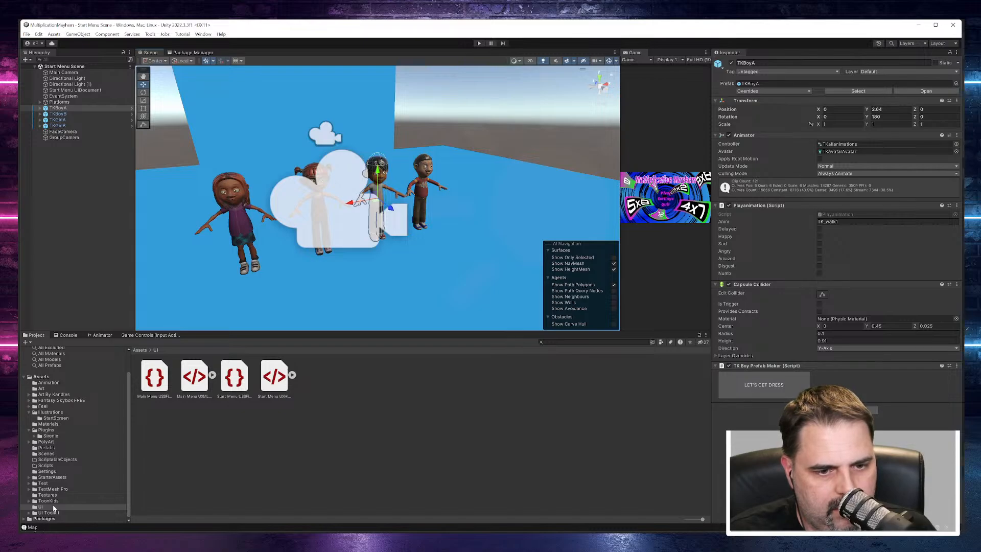
pyautogui.click(29, 501)
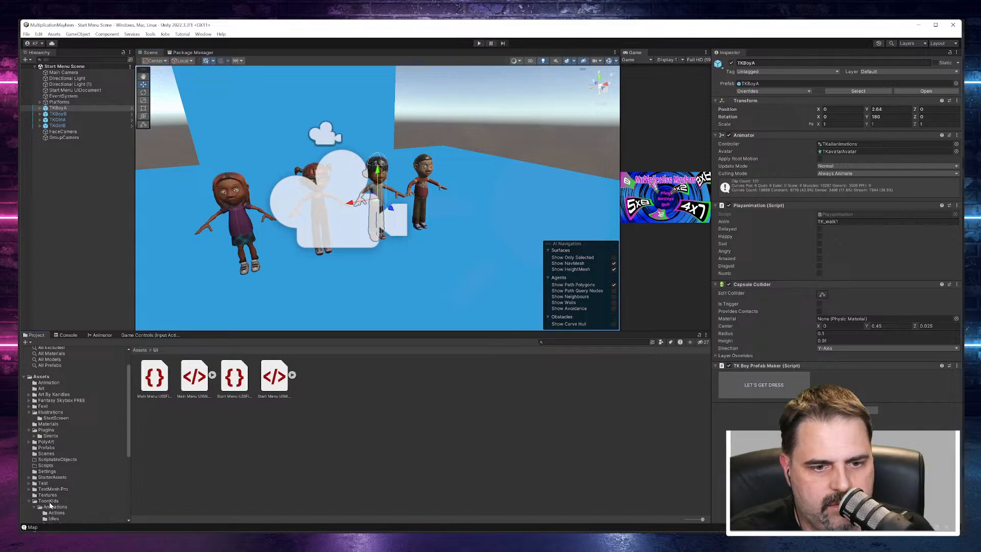
pyautogui.scroll(-3, 78, 487)
pyautogui.click(49, 412)
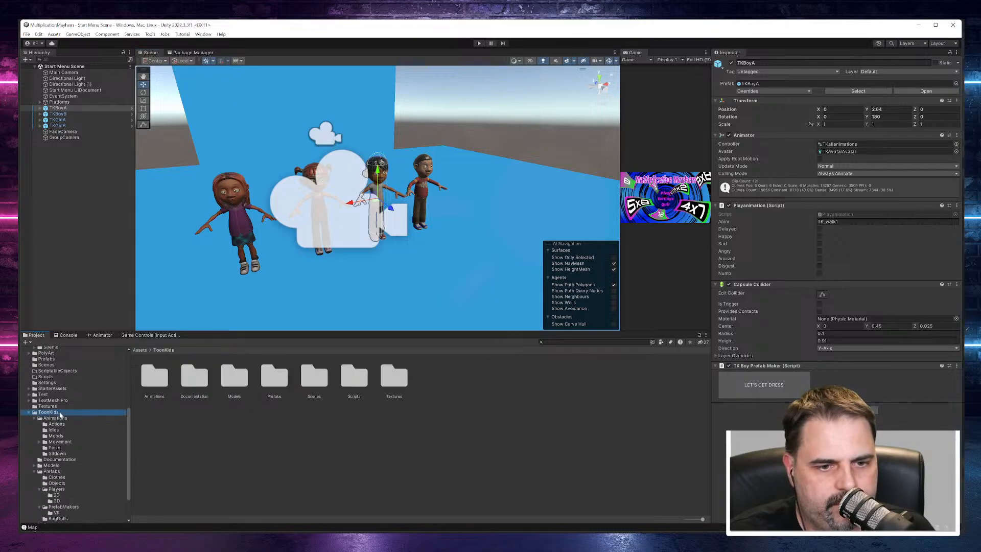
pyautogui.click(56, 424)
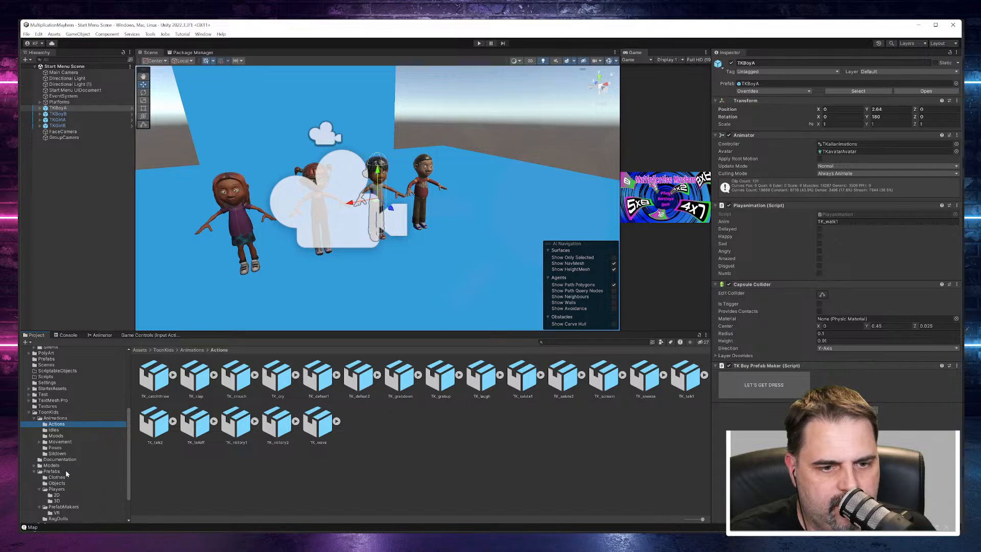
pyautogui.scroll(-3, 66, 473)
pyautogui.click(52, 430)
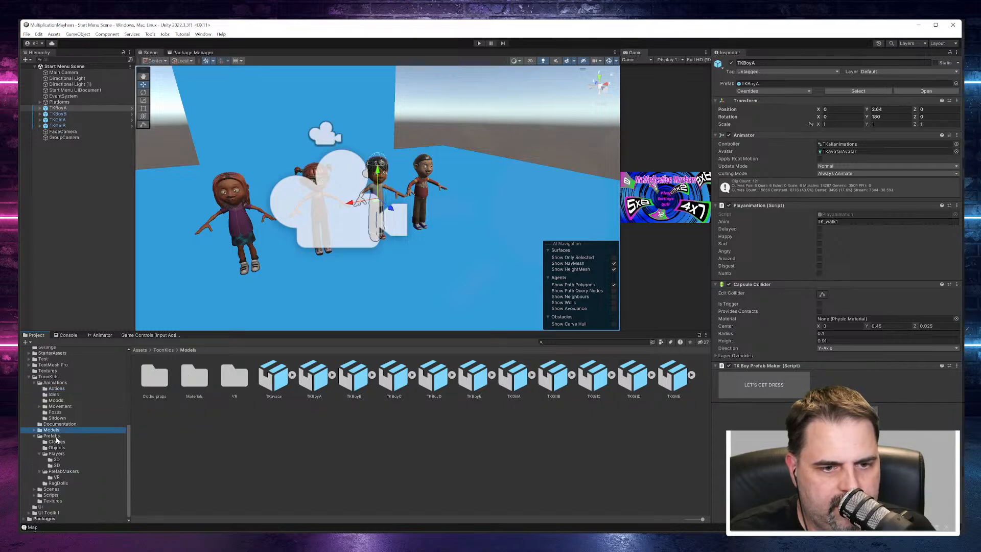
pyautogui.click(52, 436)
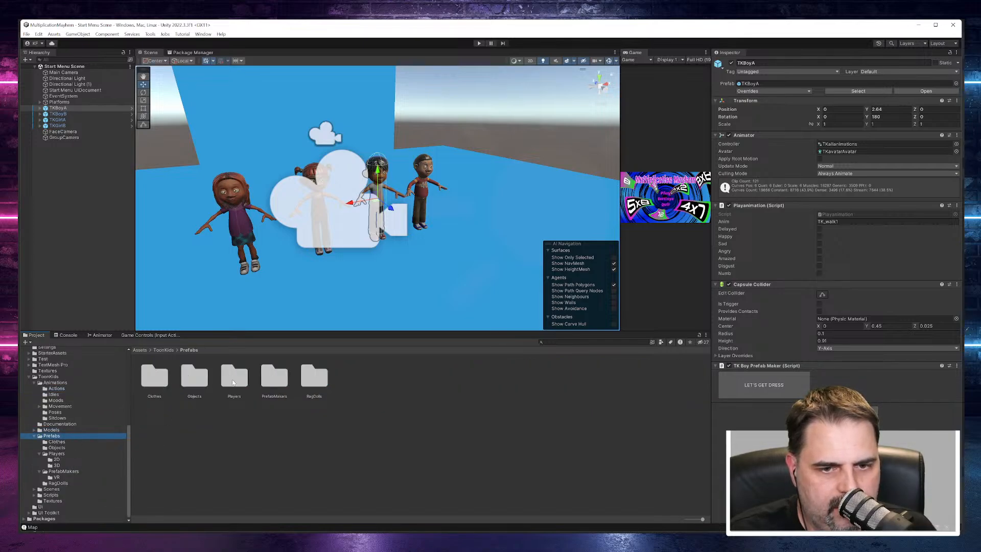
pyautogui.doubleClick(276, 388)
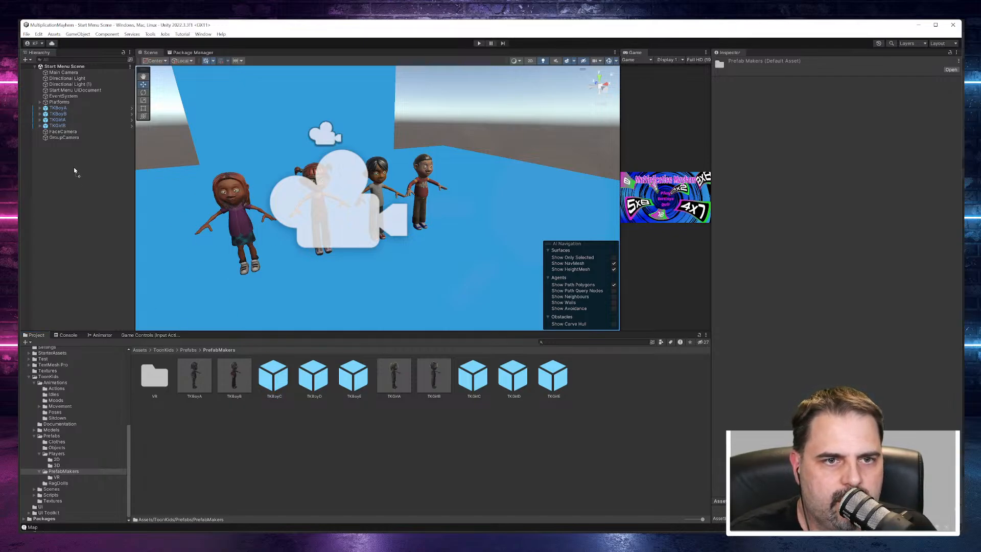
# Step: Add the TKBoyC prefab to the scene at about X 1.43, Y 2.81, with a Y rotation of 180
pyautogui.moveTo(74, 170); pyautogui.dragTo(73, 167)
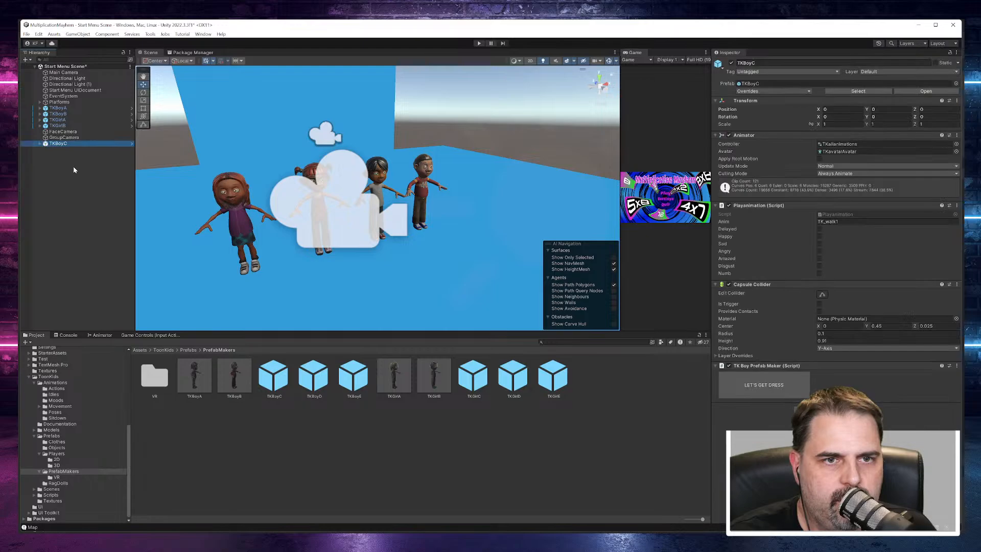
pyautogui.doubleClick(58, 144)
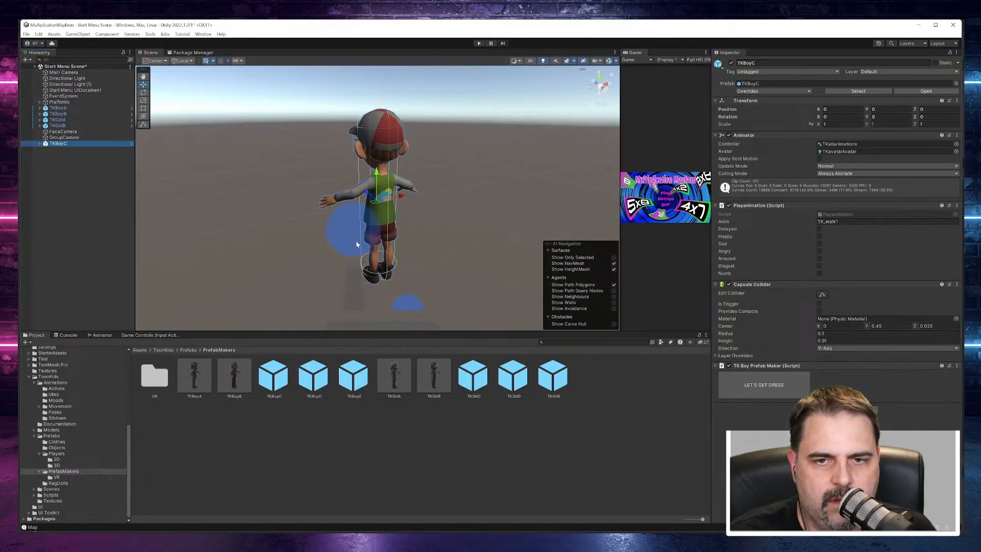
pyautogui.scroll(-6, 359, 246)
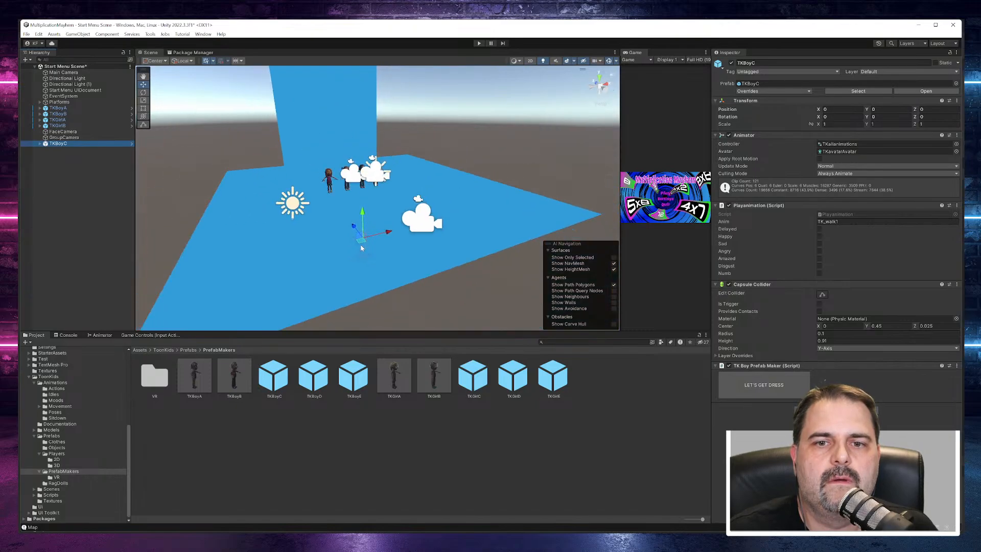
pyautogui.moveTo(363, 218); pyautogui.dragTo(423, 171)
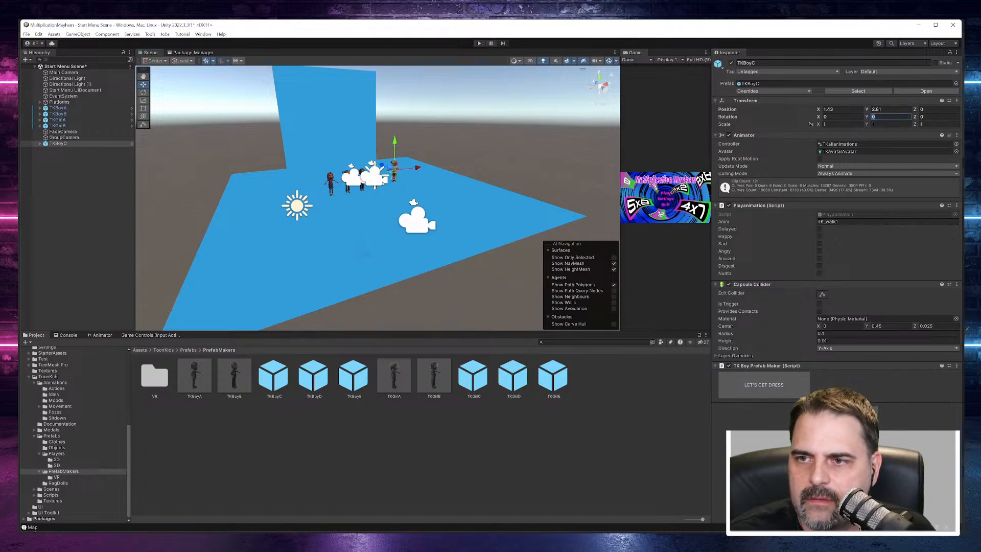
pyautogui.write('180')
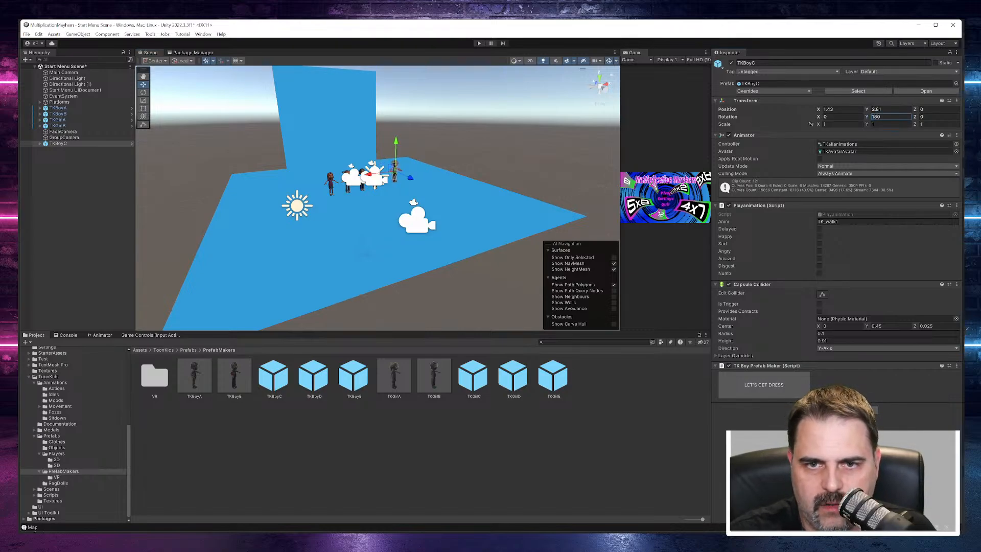
pyautogui.write('f')
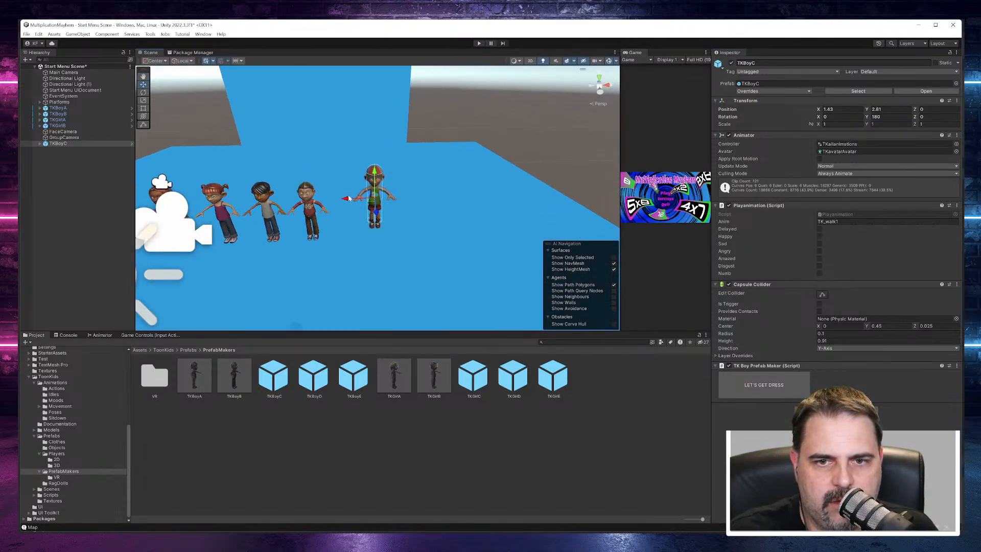
# Step: Move TKBoyC above the row of four characters, to about X -0.09, Y 3.67
pyautogui.moveTo(349, 198); pyautogui.dragTo(286, 199)
pyautogui.keyDown('alt'); pyautogui.moveTo(394, 241); pyautogui.dragTo(494, 244); pyautogui.keyUp('alt')
pyautogui.moveTo(336, 178); pyautogui.dragTo(258, 179)
pyautogui.keyDown('alt'); pyautogui.moveTo(472, 212); pyautogui.dragTo(409, 203); pyautogui.keyUp('alt')
pyautogui.moveTo(415, 192); pyautogui.dragTo(547, 230, button='middle')
pyautogui.scroll(6, 519, 236)
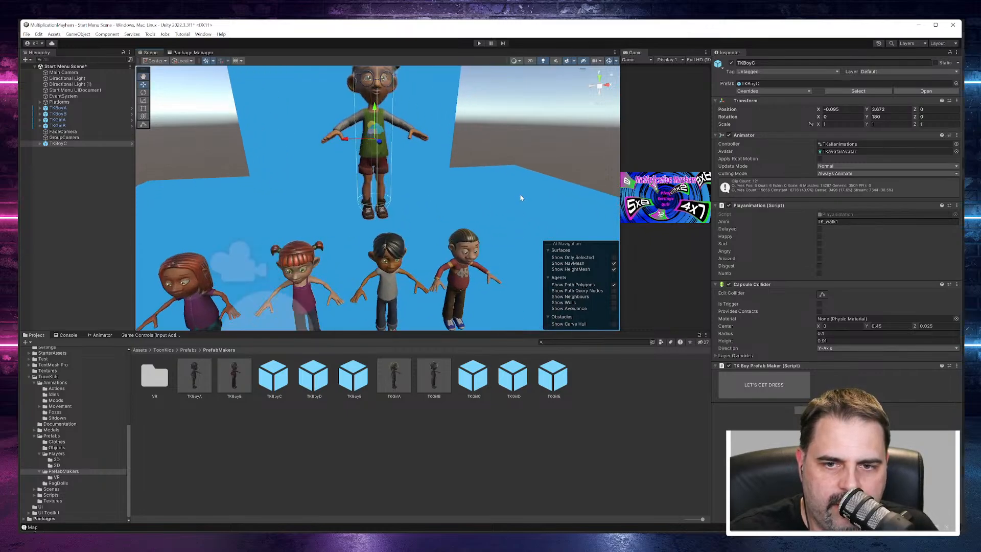
pyautogui.keyDown('alt'); pyautogui.moveTo(521, 198); pyautogui.dragTo(501, 176); pyautogui.keyUp('alt')
pyautogui.moveTo(501, 175)
pyautogui.mouseDown(button='middle')
pyautogui.moveTo(521, 187)
pyautogui.moveTo(503, 184)
pyautogui.mouseUp(button='middle')
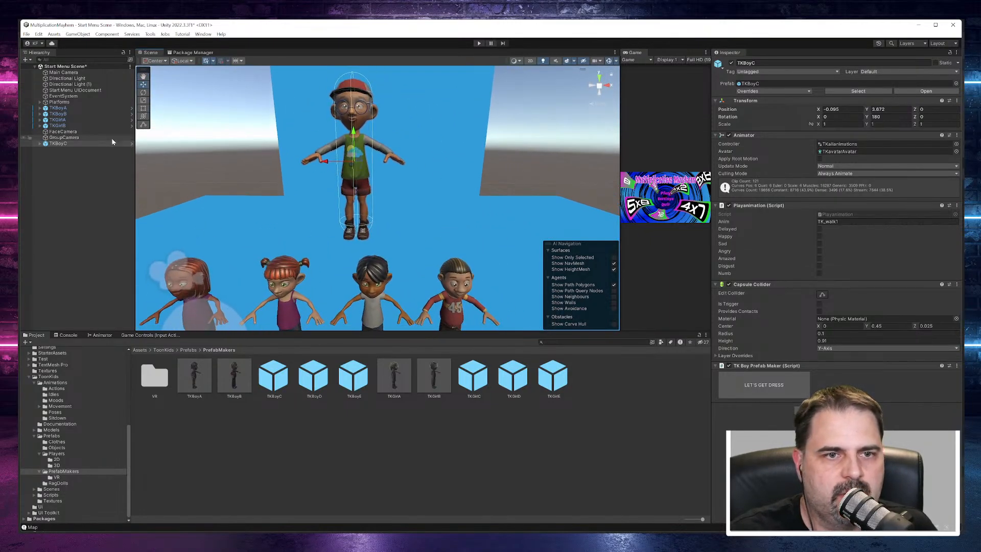
# Step: Enlarge the GroupCamera preview to check how the five characters are framed, and shrink it again
pyautogui.click(64, 138)
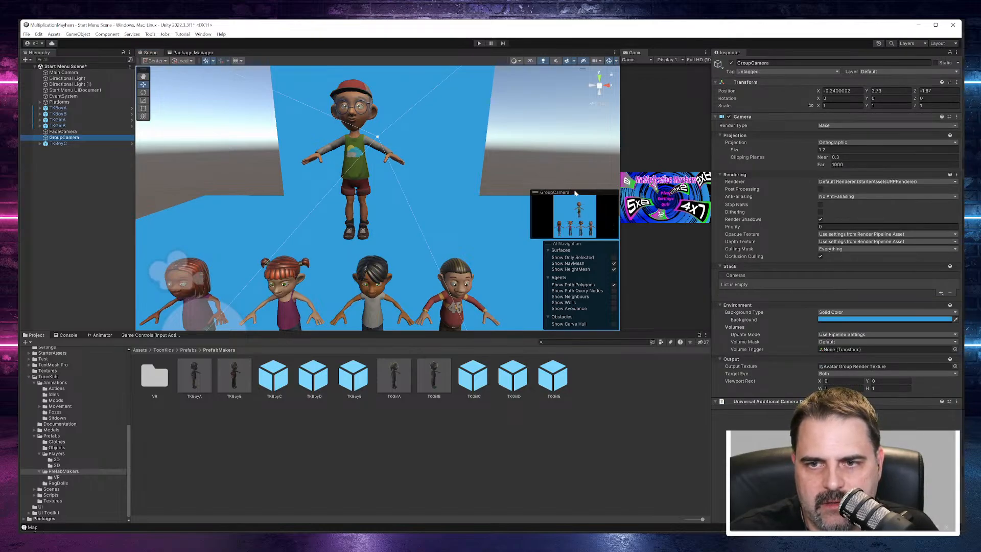
pyautogui.moveTo(575, 193); pyautogui.dragTo(405, 144)
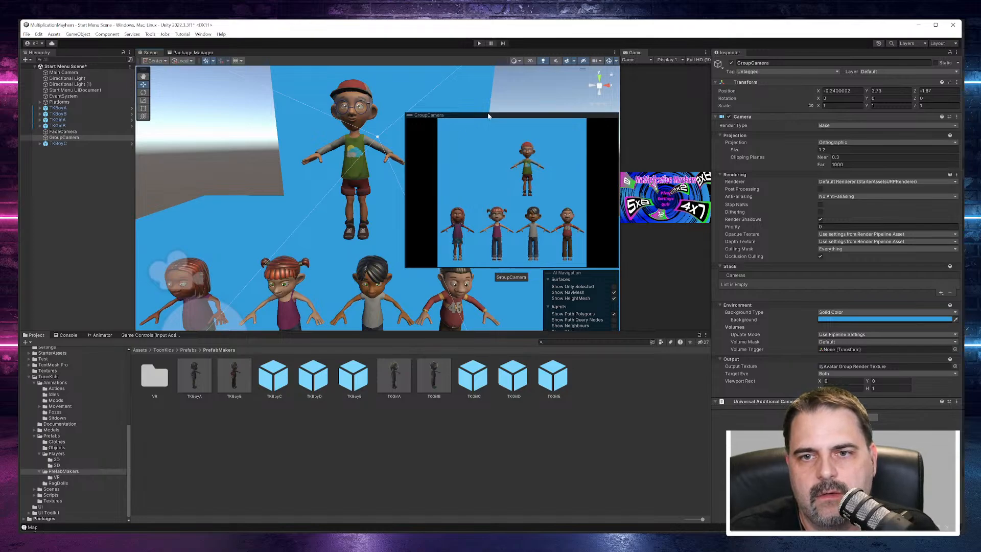
pyautogui.moveTo(492, 118)
pyautogui.mouseDown()
pyautogui.moveTo(507, 125)
pyautogui.moveTo(488, 130)
pyautogui.moveTo(495, 125)
pyautogui.mouseUp()
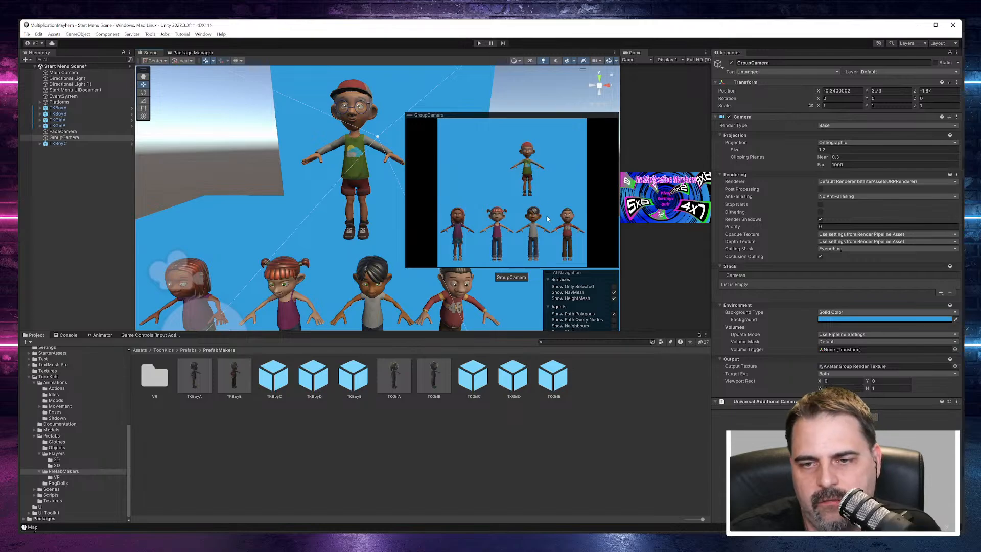
pyautogui.moveTo(467, 116)
pyautogui.mouseDown()
pyautogui.moveTo(480, 119)
pyautogui.moveTo(466, 116)
pyautogui.mouseUp()
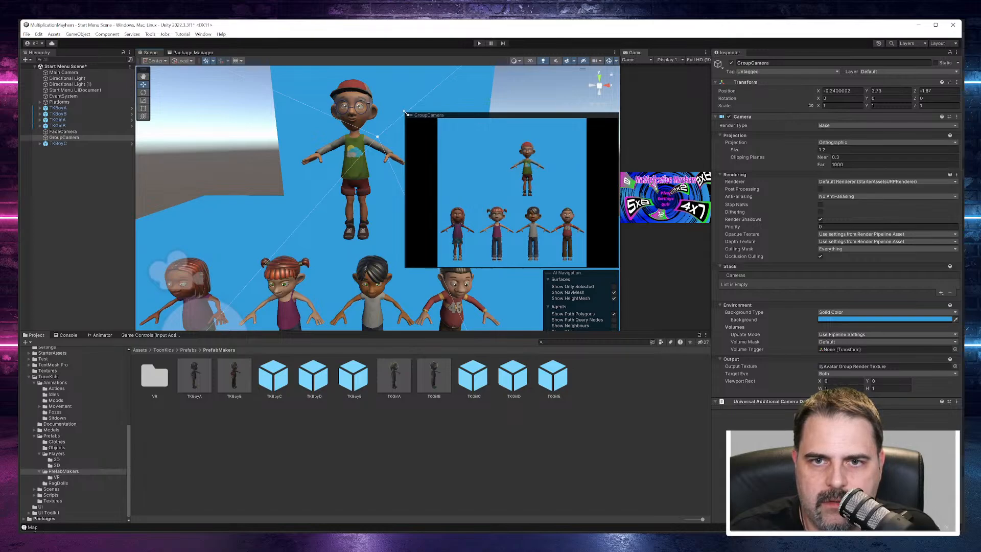
pyautogui.moveTo(404, 112); pyautogui.dragTo(540, 184)
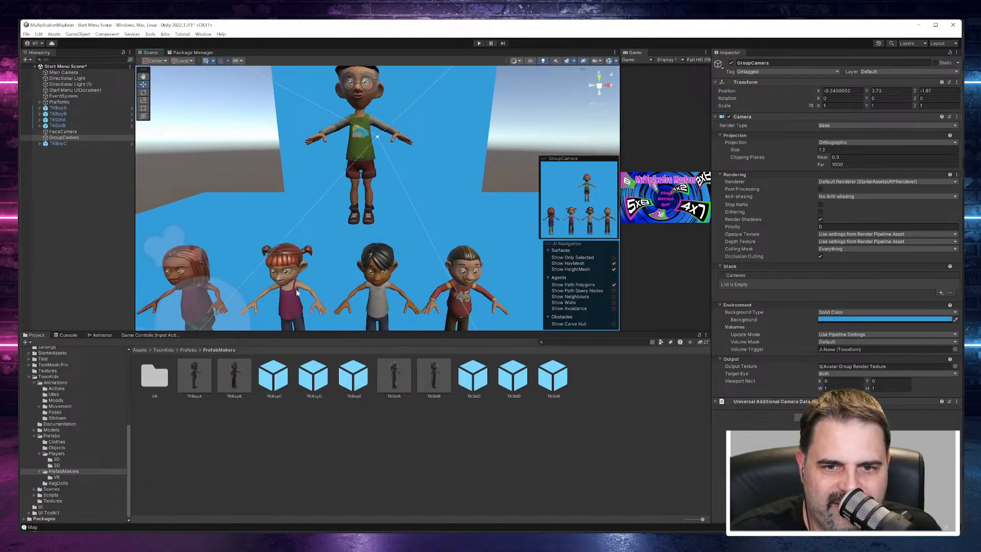
# Step: Raise the two girl characters, TKGirlA and TKGirlB, together to about Y 3.8
pyautogui.click(58, 120)
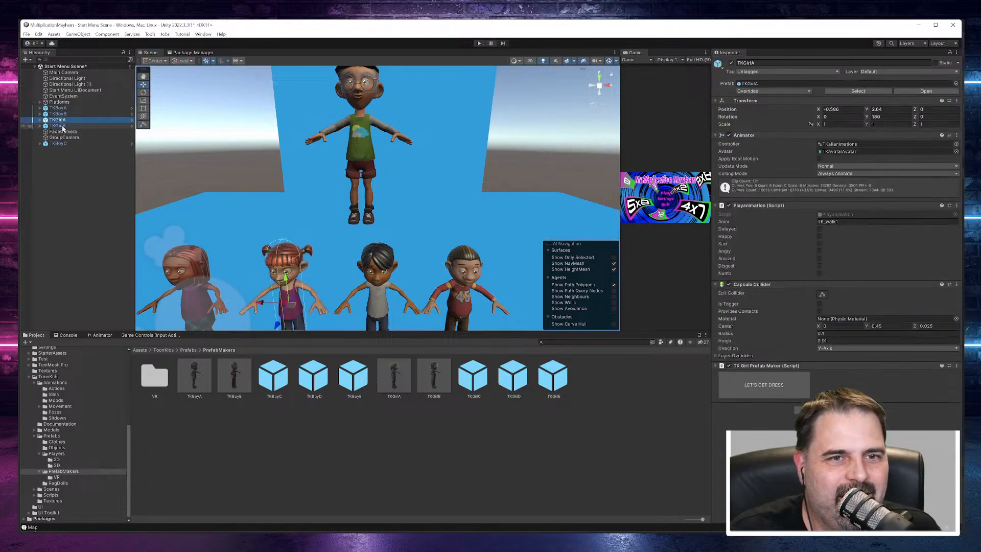
pyautogui.keyDown('ctrl'); pyautogui.click(62, 126); pyautogui.keyUp('ctrl')
pyautogui.click(235, 241)
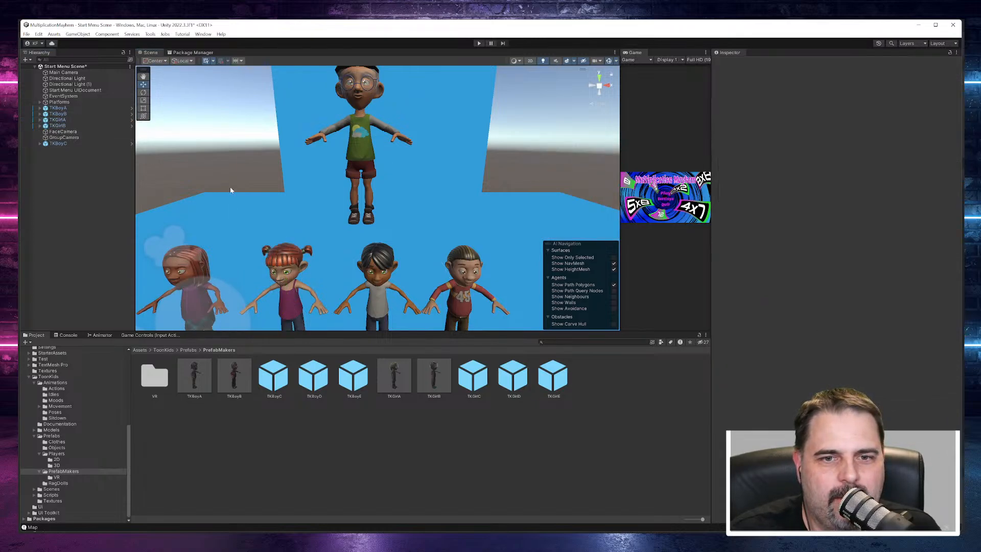
pyautogui.click(67, 121)
pyautogui.keyDown('ctrl'); pyautogui.click(67, 125); pyautogui.keyUp('ctrl')
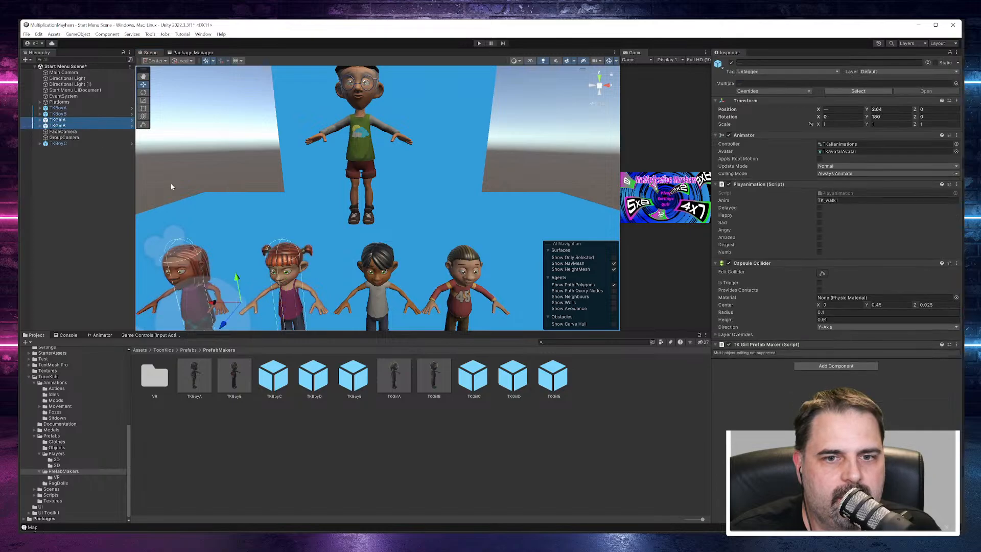
pyautogui.moveTo(237, 277); pyautogui.dragTo(231, 87)
pyautogui.scroll(-3, 444, 209)
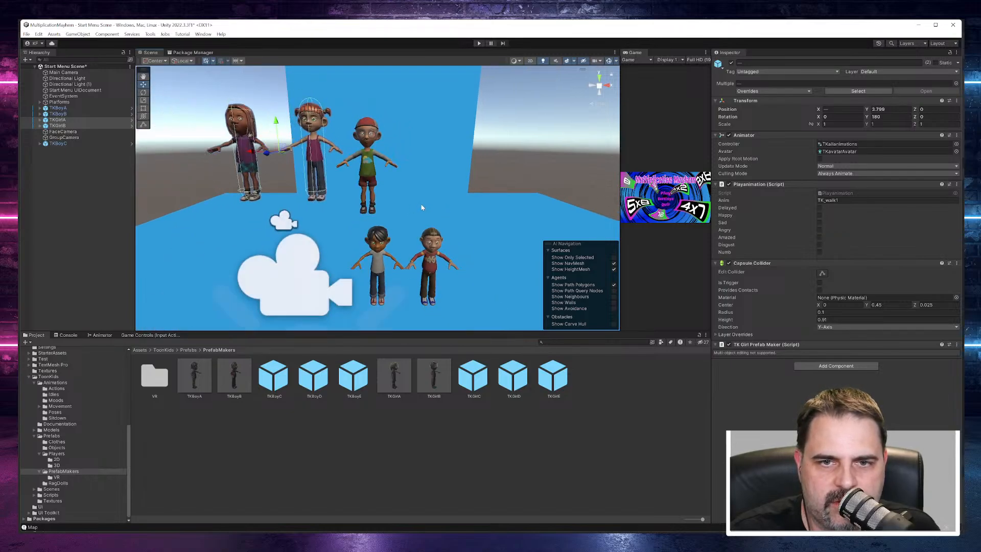
# Step: Move TKBoyC into the boys' row at about X -0.63, Y 2.65, and place it directly below TKBoyB in the hierarchy
pyautogui.click(58, 144)
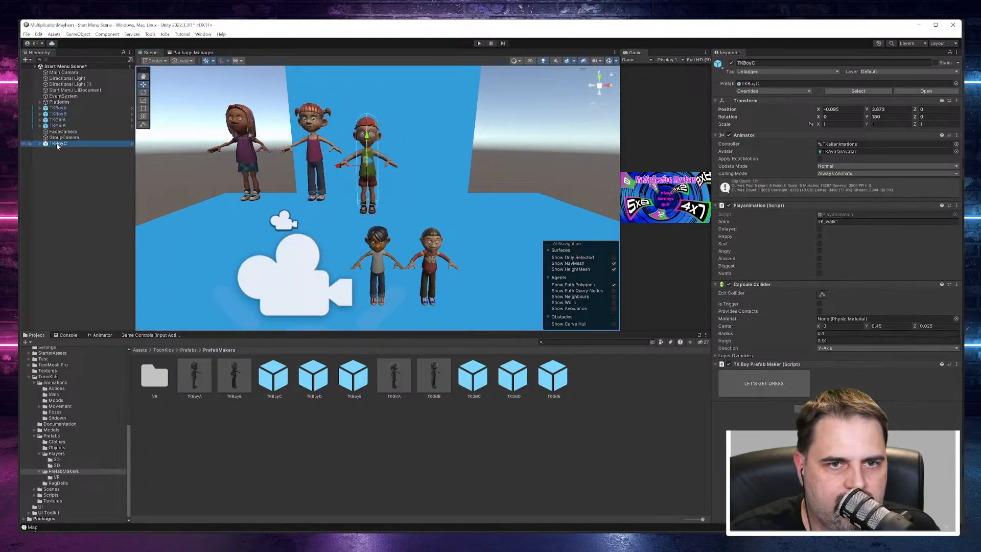
pyautogui.moveTo(368, 146); pyautogui.dragTo(371, 238)
pyautogui.moveTo(344, 267); pyautogui.dragTo(292, 270)
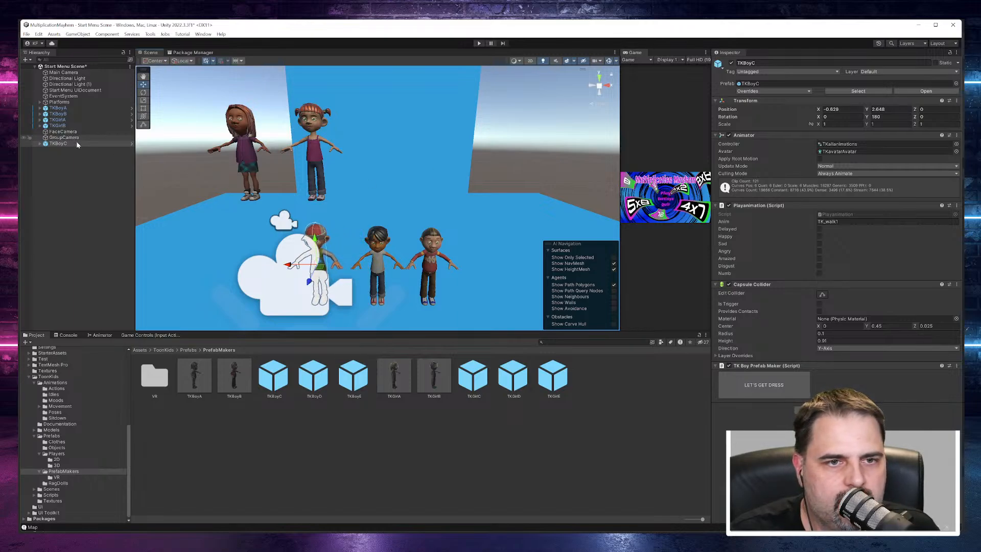
pyautogui.moveTo(52, 143); pyautogui.dragTo(55, 121)
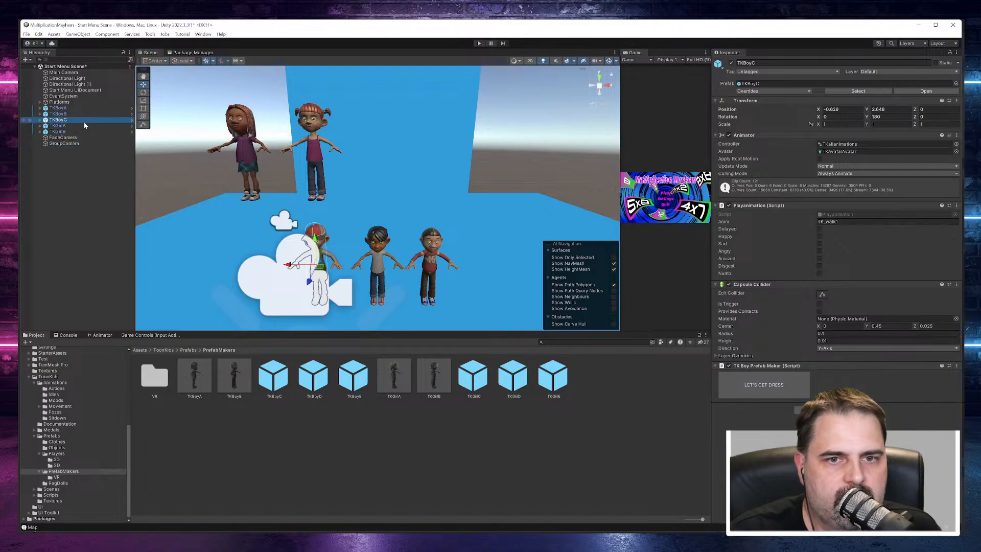
# Step: Enable the dressing options in TKBoyC's TK Boy Prefab Maker and randomize its look until it has dark hair, a purple-sleeved top and denim shorts
pyautogui.doubleClick(54, 121)
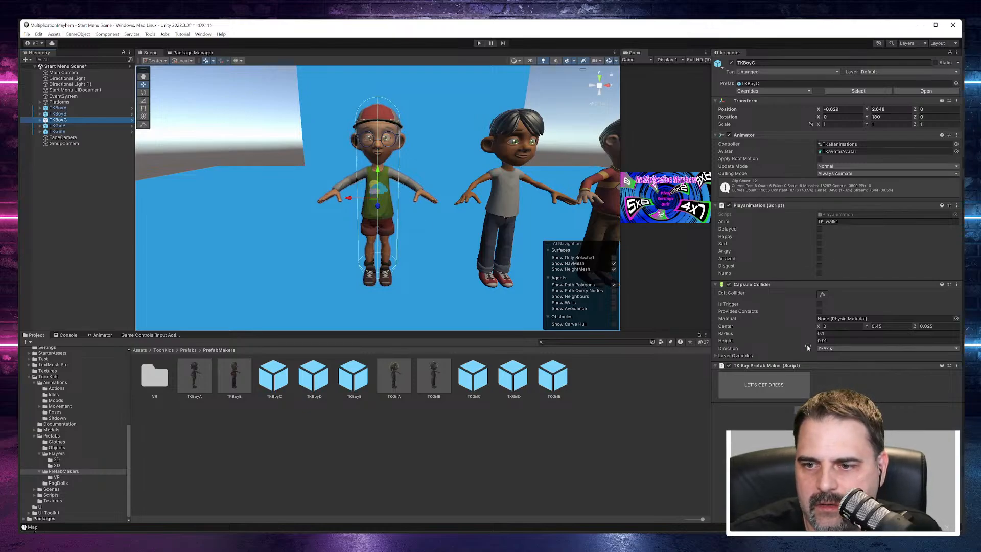
pyautogui.click(780, 387)
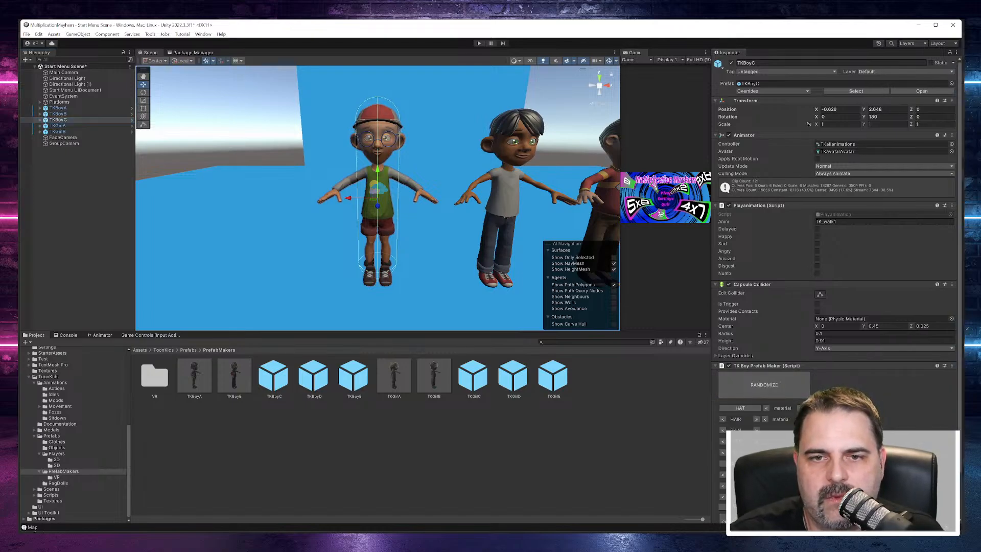
pyautogui.scroll(-3, 761, 352)
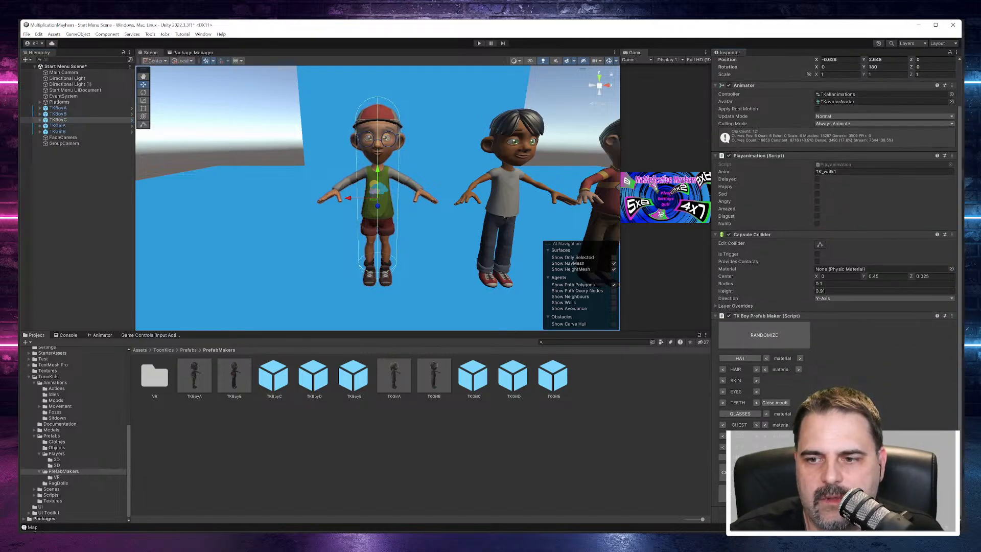
pyautogui.click(774, 336)
pyautogui.click(774, 335)
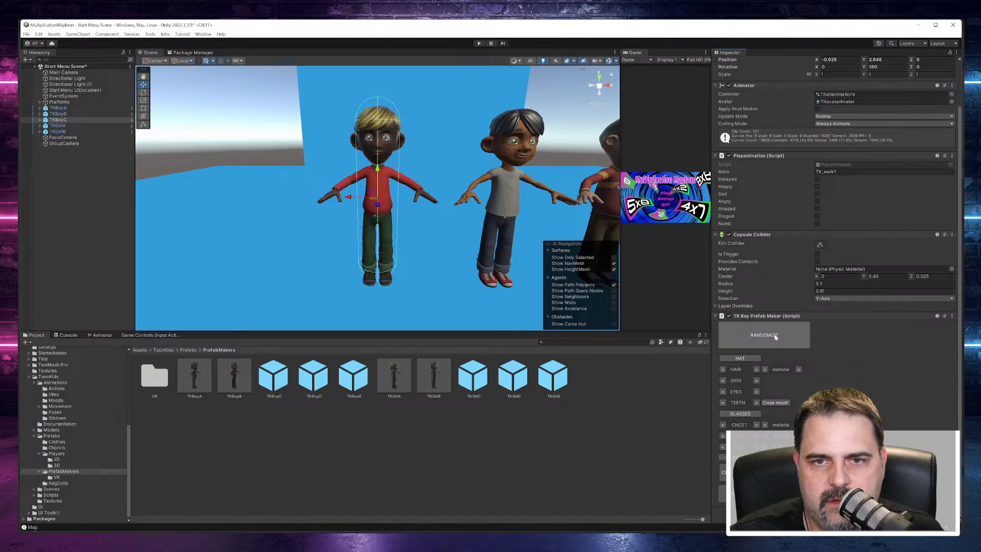
pyautogui.click(775, 335)
pyautogui.click(775, 336)
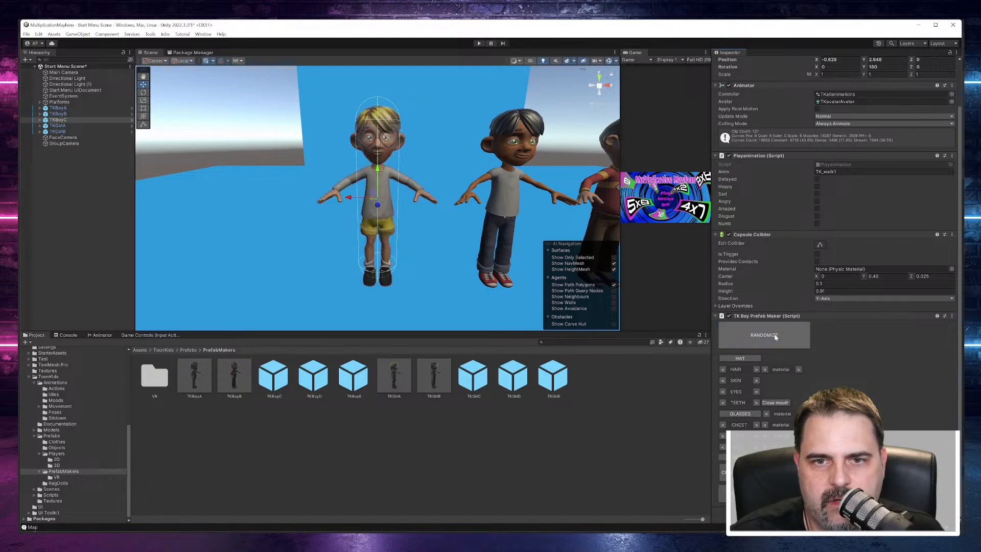
pyautogui.click(774, 335)
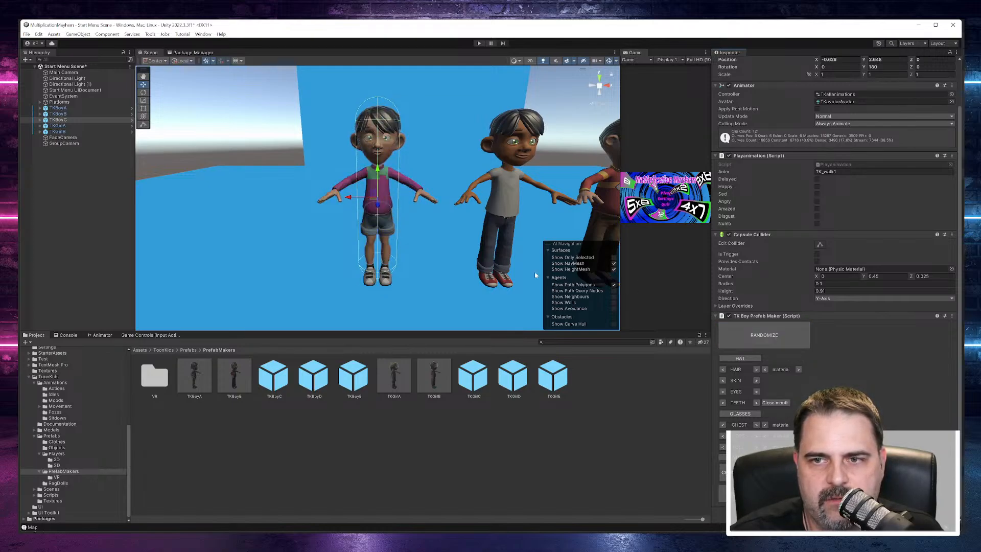
pyautogui.scroll(-4, 381, 242)
pyautogui.scroll(2, 396, 247)
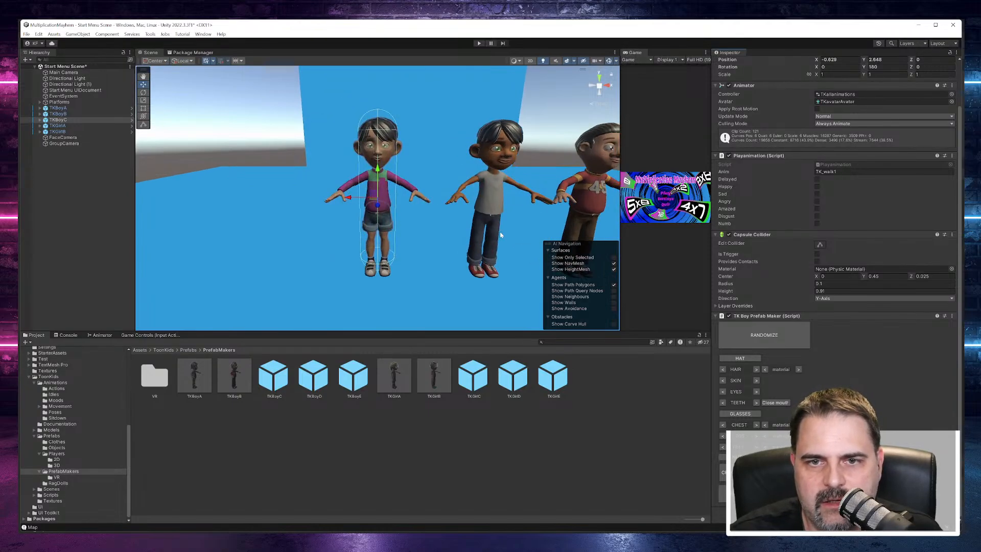
pyautogui.moveTo(473, 285); pyautogui.dragTo(421, 286, button='middle')
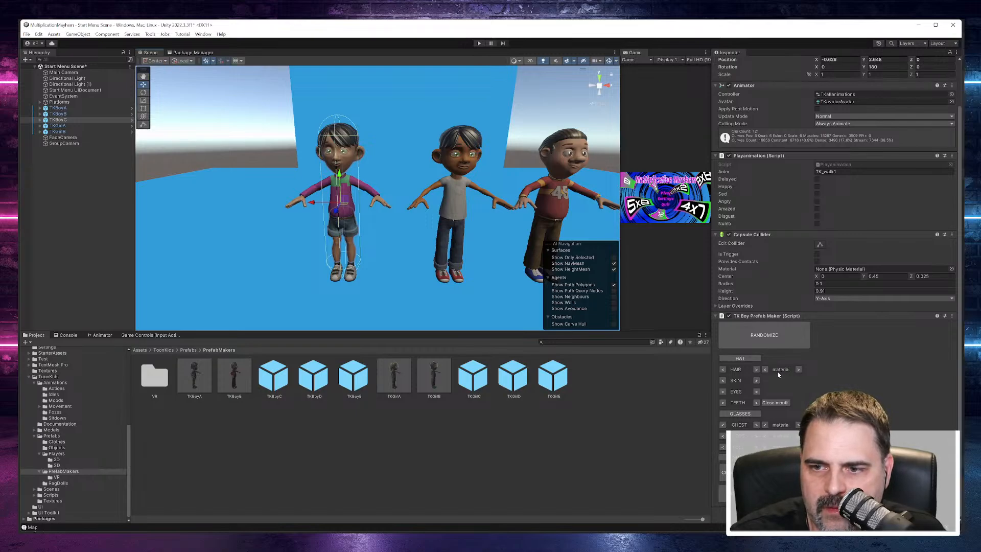
# Step: Randomize TKBoyC's look until it has spiky greenish hair, glasses, a red T-shirt, black shorts and green shoes
pyautogui.click(764, 337)
pyautogui.click(764, 337)
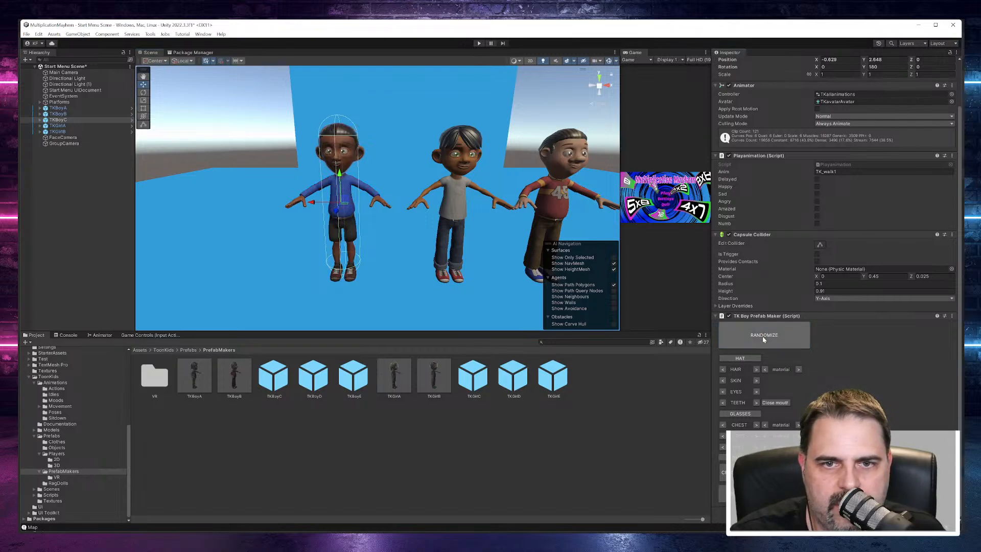
pyautogui.click(763, 338)
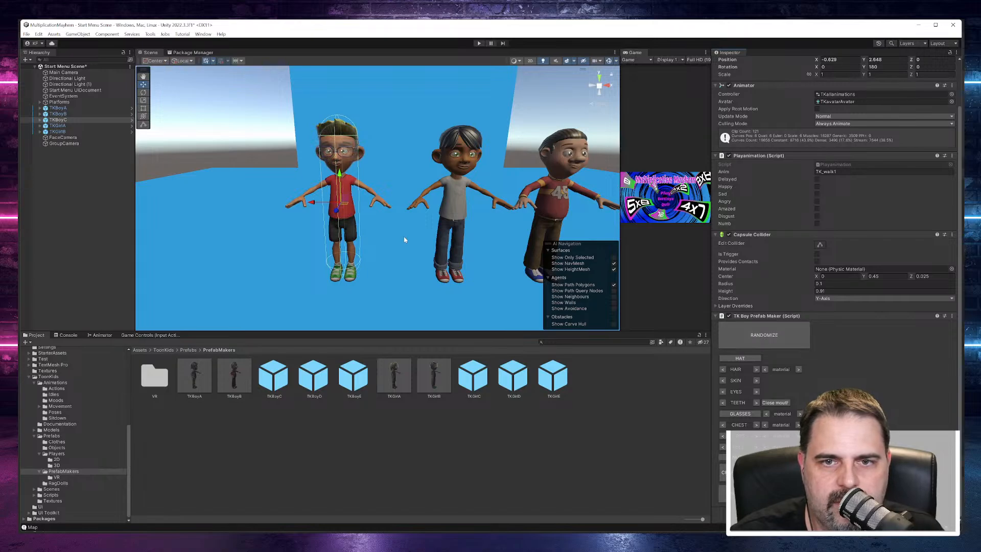
# Step: Examine TKBoyC's face up close, including its HEAD mesh and the bones under ROOT in the hierarchy
pyautogui.keyDown('alt'); pyautogui.moveTo(388, 184); pyautogui.dragTo(638, 248); pyautogui.keyUp('alt')
pyautogui.scroll(5, 432, 183)
pyautogui.scroll(3, 432, 183)
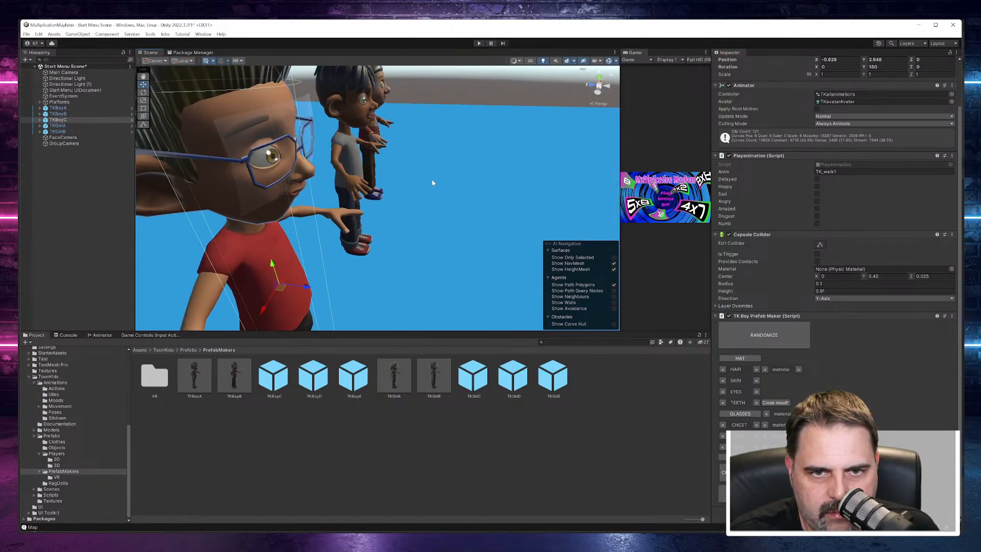
pyautogui.click(243, 128)
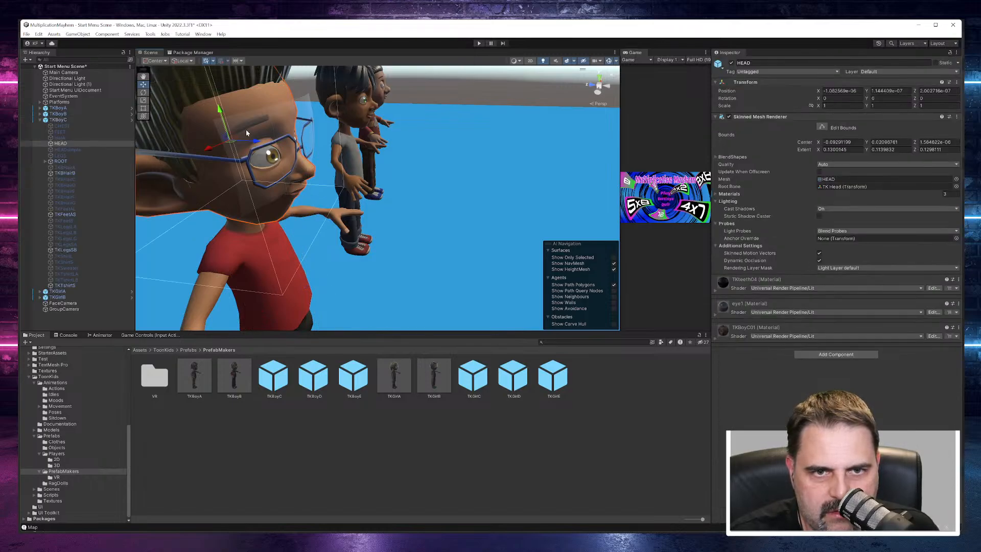
pyautogui.click(44, 161)
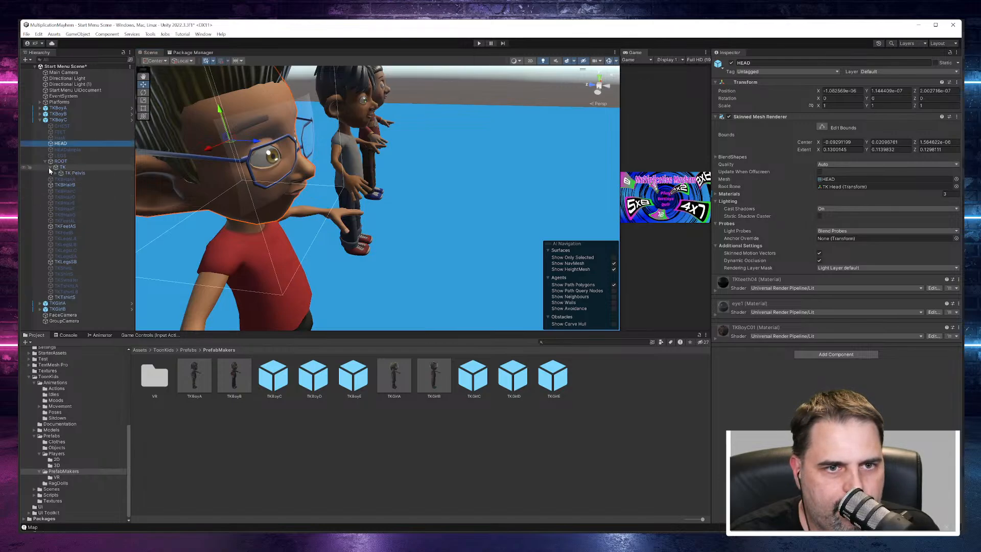
pyautogui.click(50, 167)
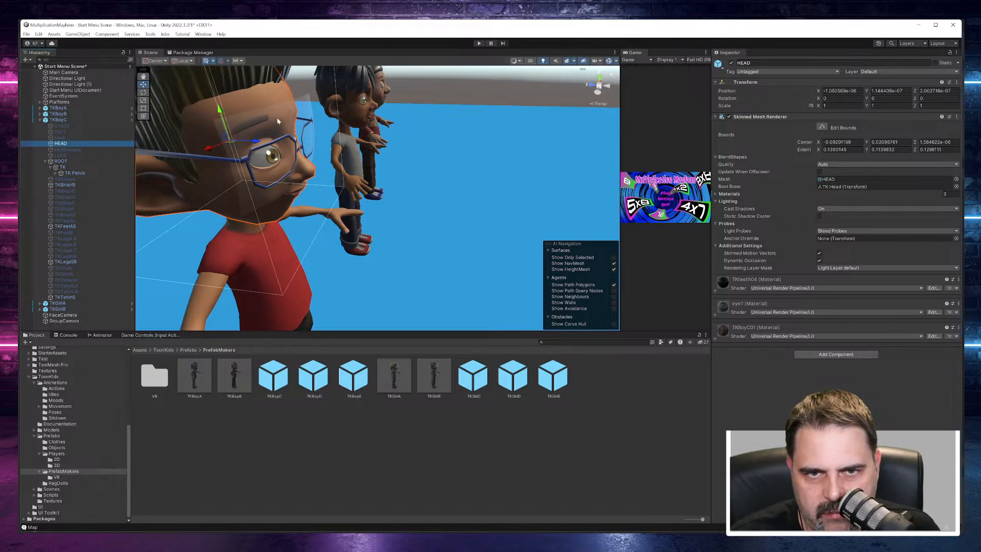
pyautogui.scroll(3, 268, 136)
pyautogui.scroll(-2, 272, 145)
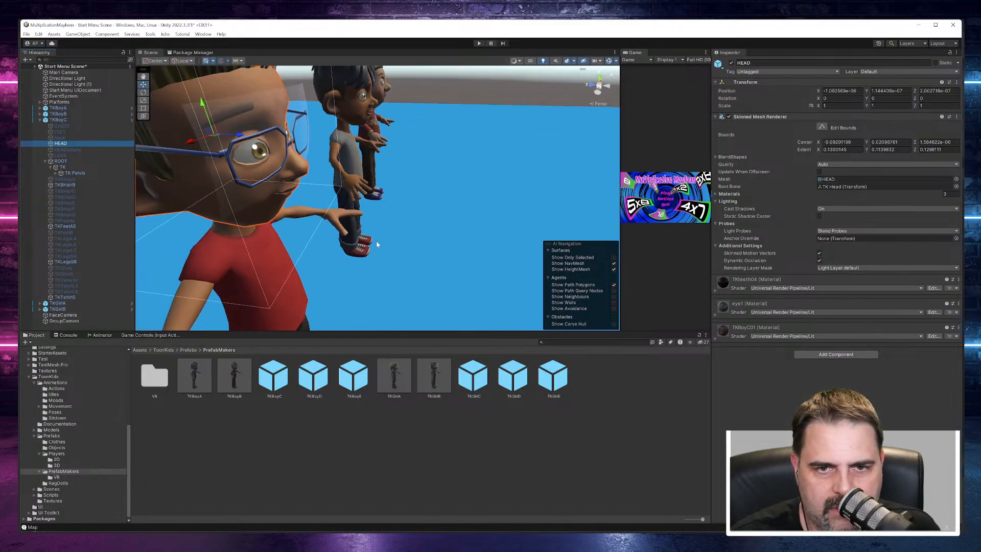
pyautogui.keyDown('alt'); pyautogui.moveTo(377, 244); pyautogui.dragTo(291, 178); pyautogui.keyUp('alt')
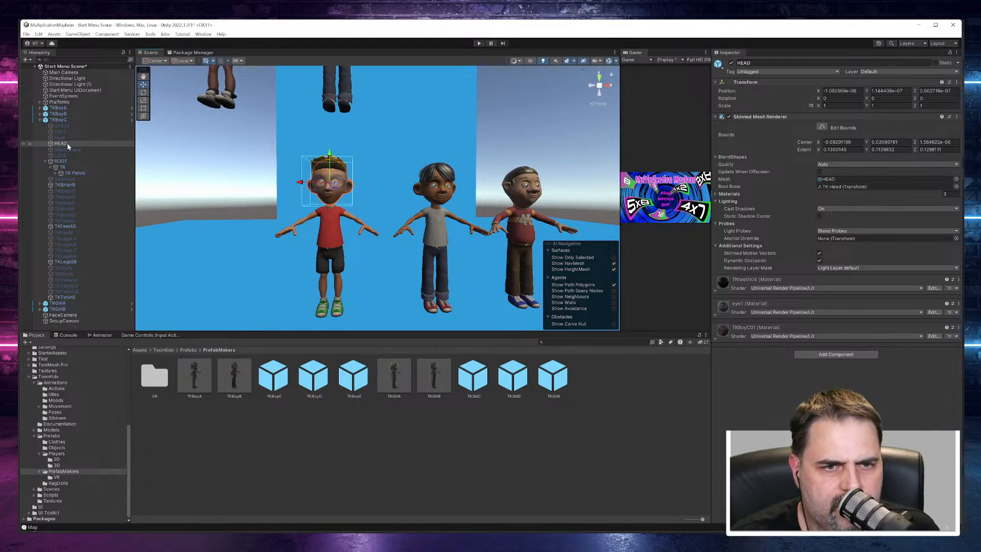
# Step: Collapse TKBoyC in the hierarchy and switch its footwear to red shoes with white socks
pyautogui.click(59, 120)
pyautogui.press('Left')
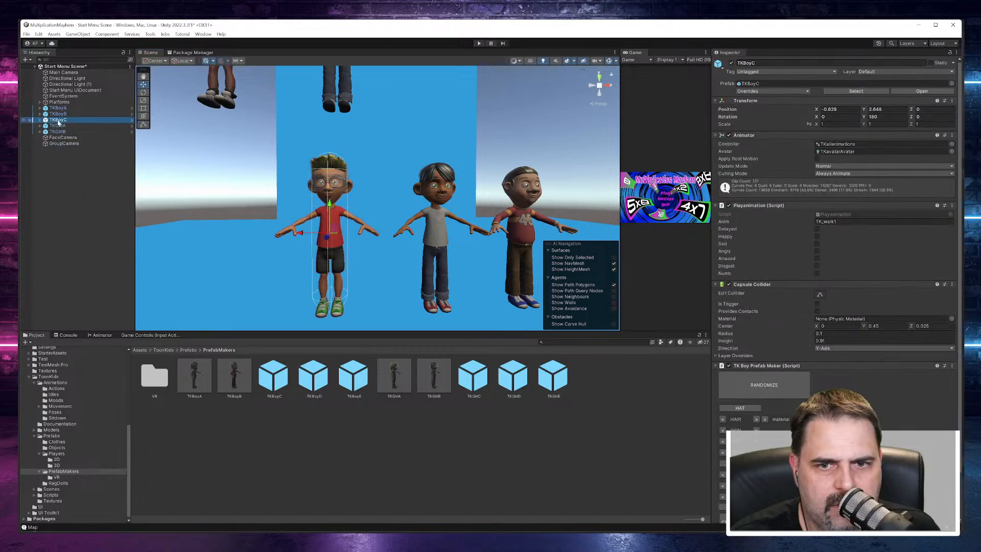
pyautogui.scroll(-2, 739, 349)
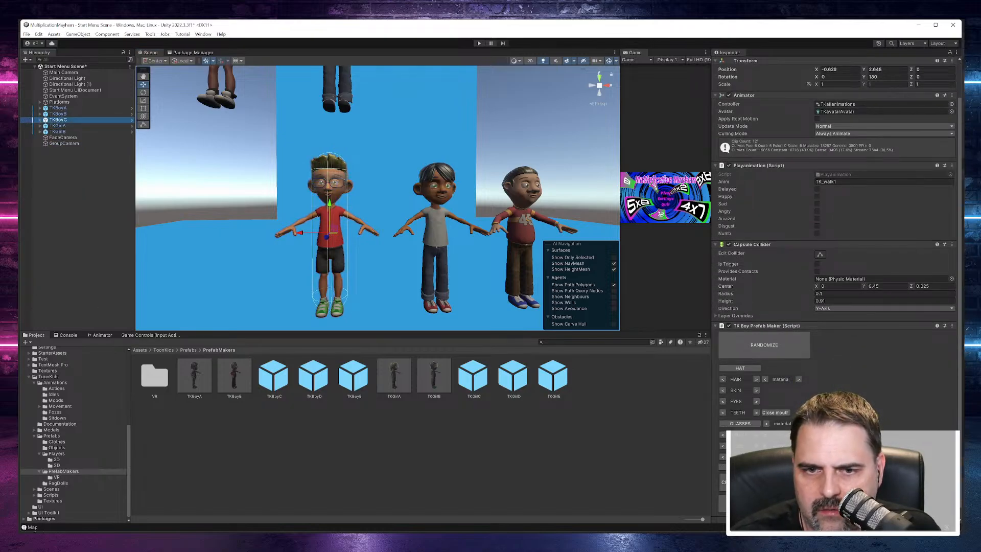
pyautogui.click(756, 456)
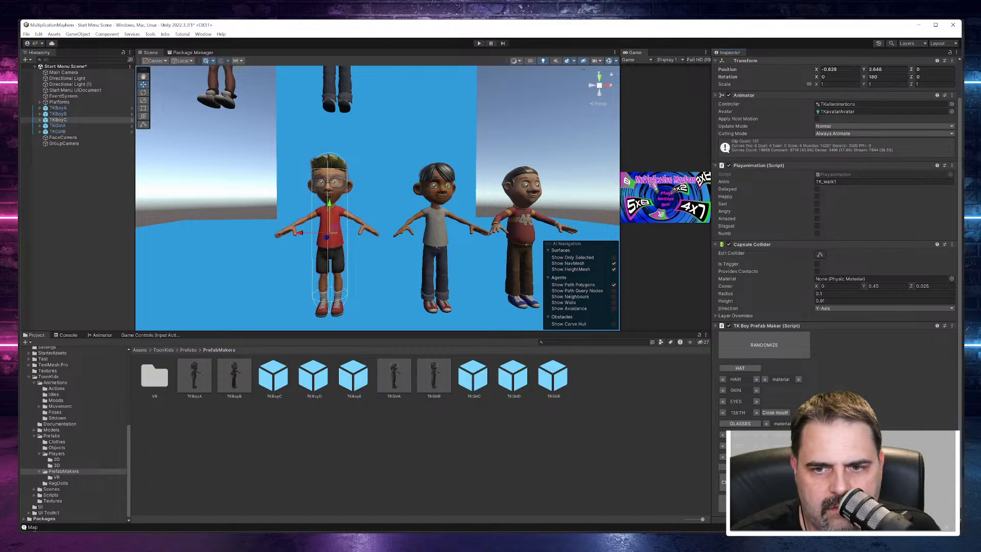
pyautogui.keyDown('alt'); pyautogui.moveTo(467, 263); pyautogui.dragTo(446, 267); pyautogui.keyUp('alt')
# Step: Enable the dressing options in TKBoyA's TK Boy Prefab Maker and change its footwear to dark grey shoes
pyautogui.click(62, 115)
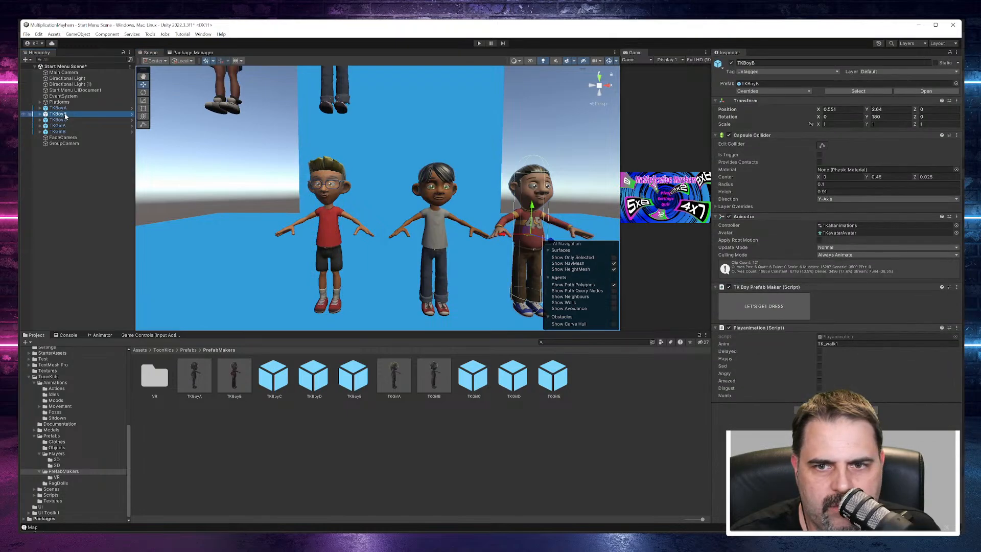
pyautogui.click(60, 108)
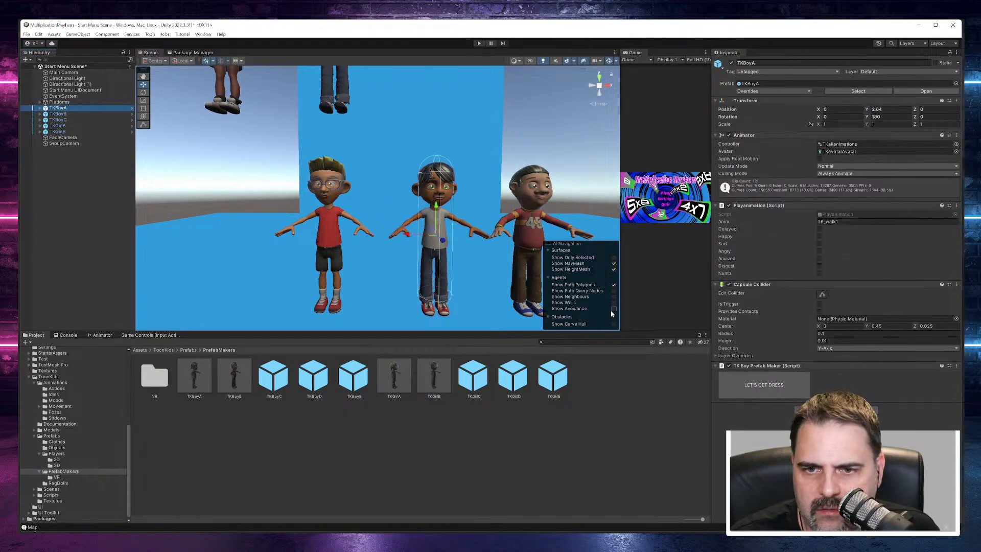
pyautogui.click(769, 396)
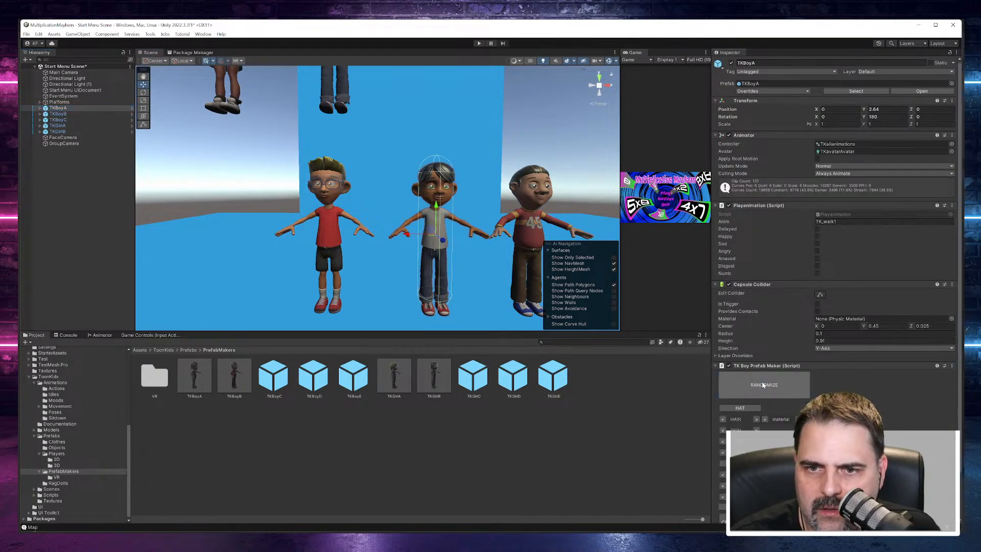
pyautogui.scroll(-2, 769, 400)
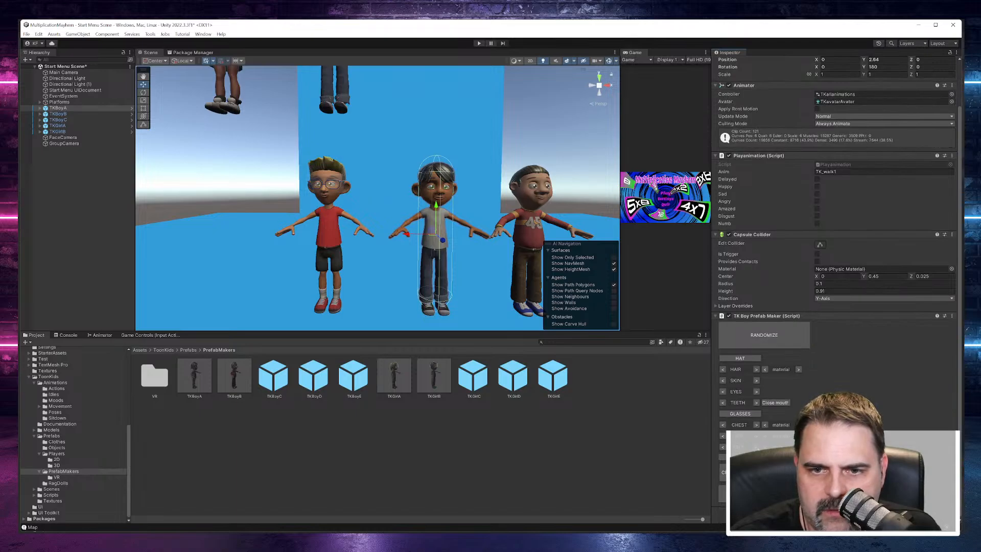
pyautogui.click(756, 448)
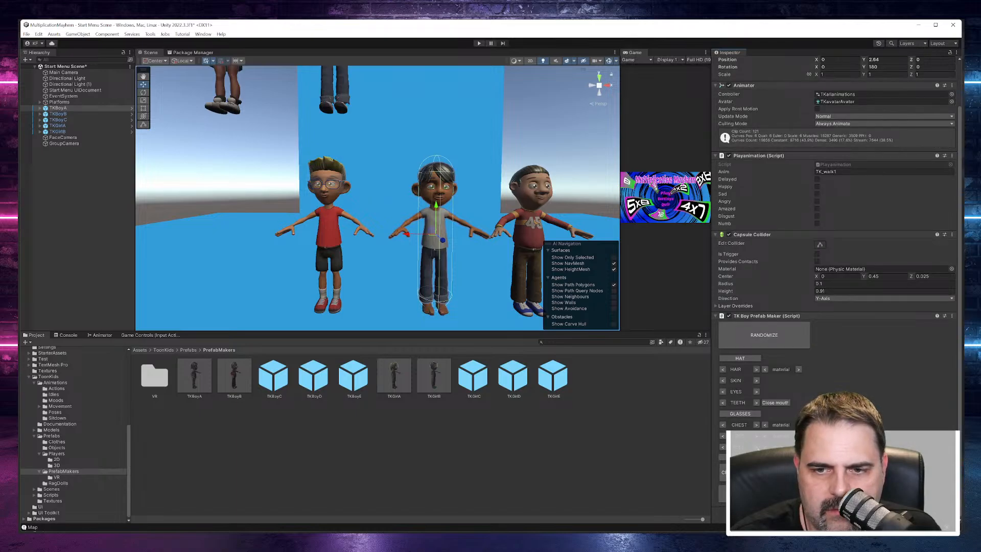
pyautogui.click(724, 448)
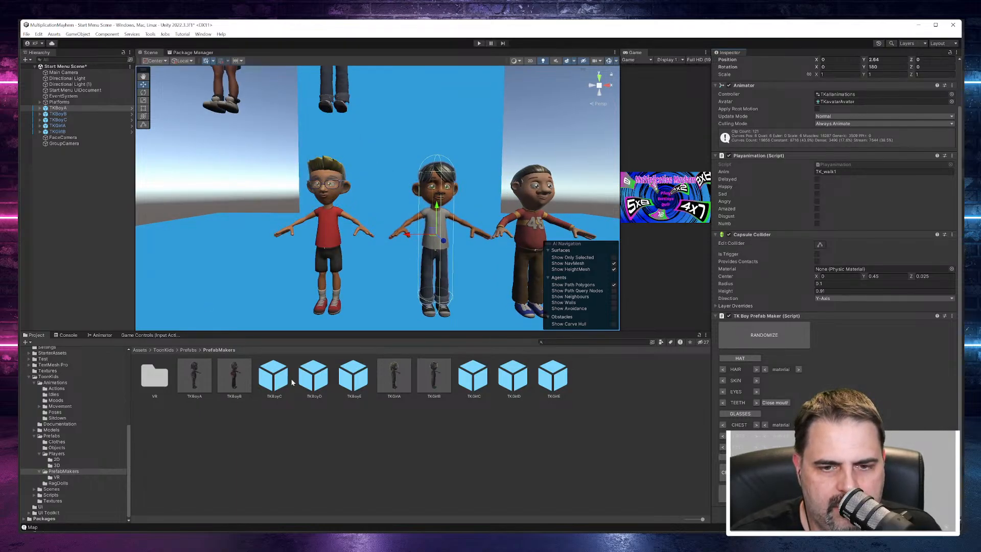
# Step: Add the TKBoyD prefab to the scene and place it at about X -1.25, Y 2.61 with a Y rotation of 180
pyautogui.moveTo(315, 384); pyautogui.dragTo(80, 177)
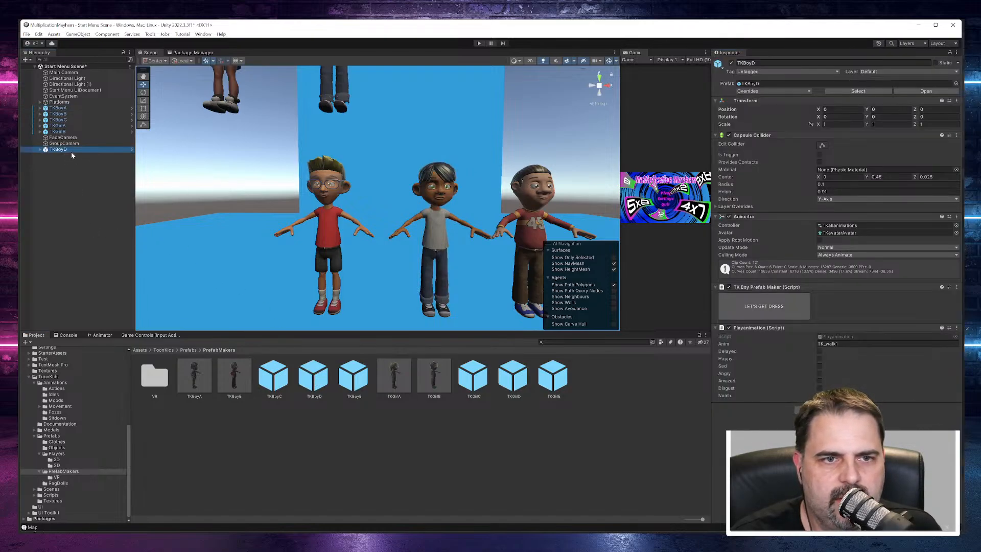
pyautogui.press('f')
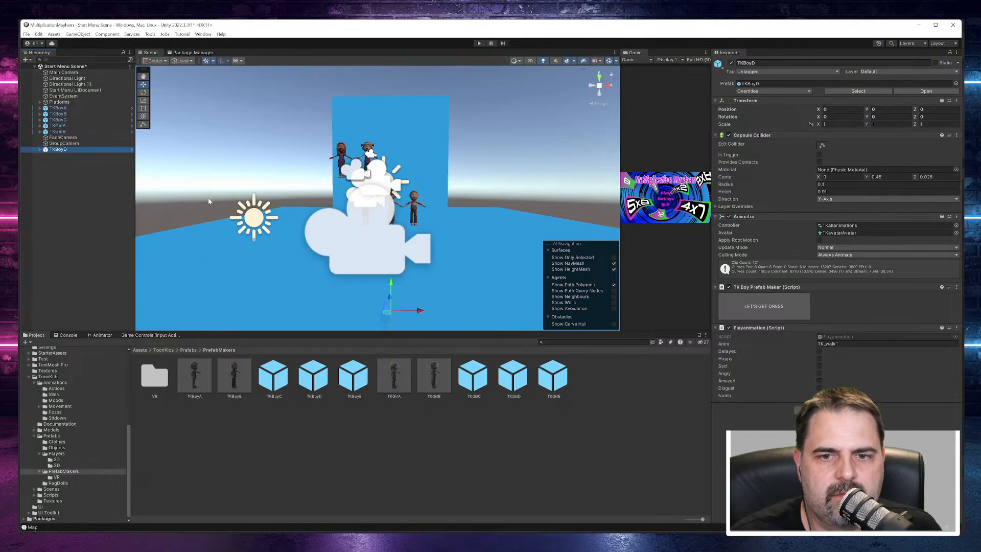
pyautogui.scroll(4, 208, 201)
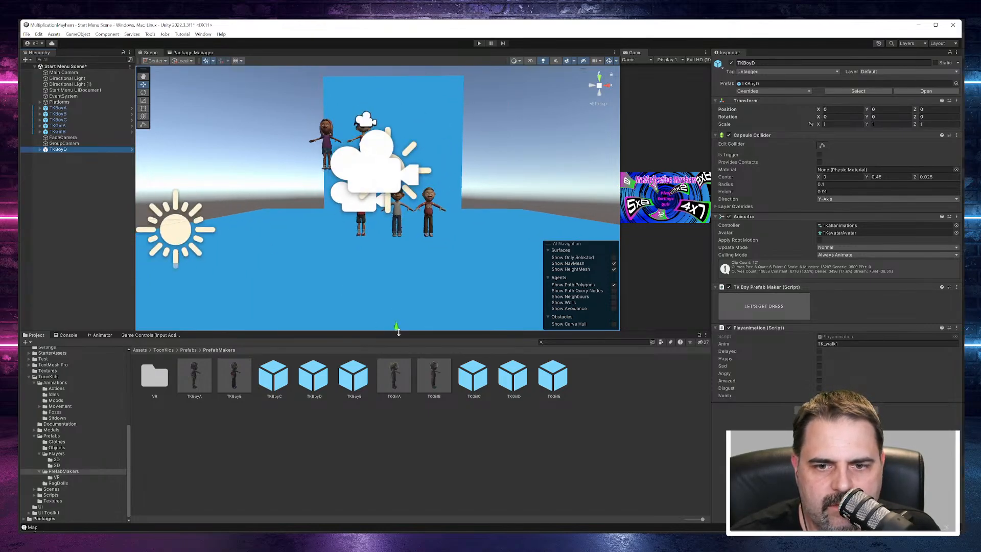
pyautogui.moveTo(398, 331); pyautogui.dragTo(376, 188)
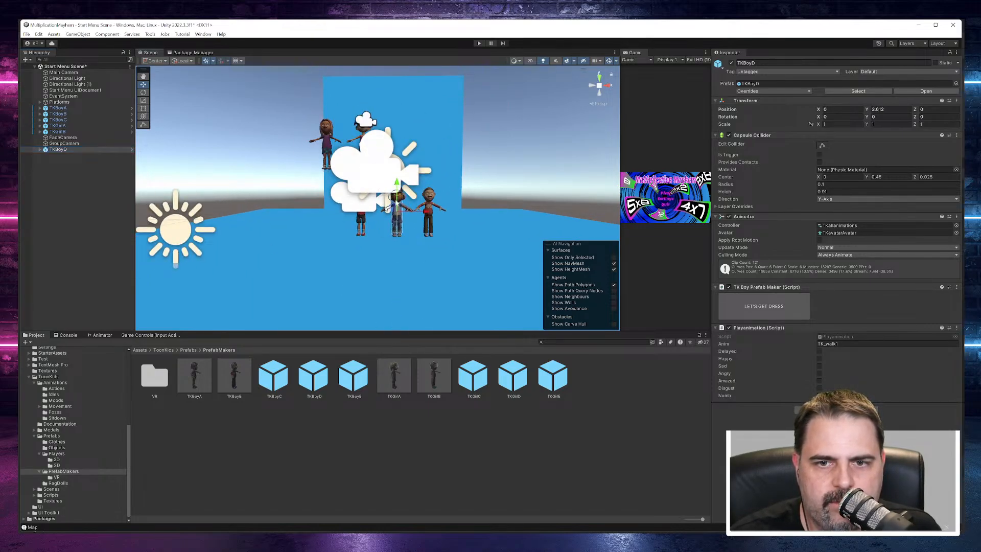
pyautogui.moveTo(425, 213); pyautogui.dragTo(354, 212)
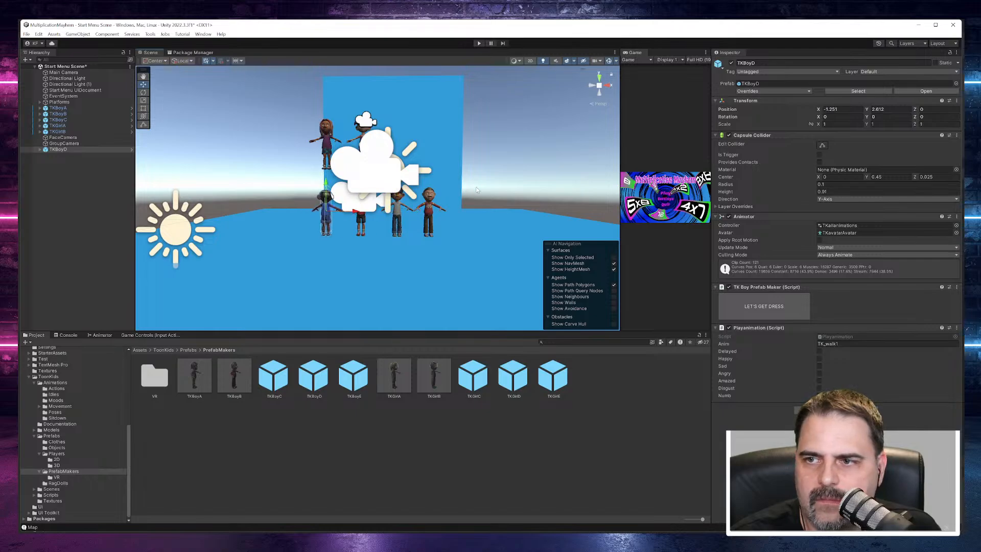
pyautogui.write('180')
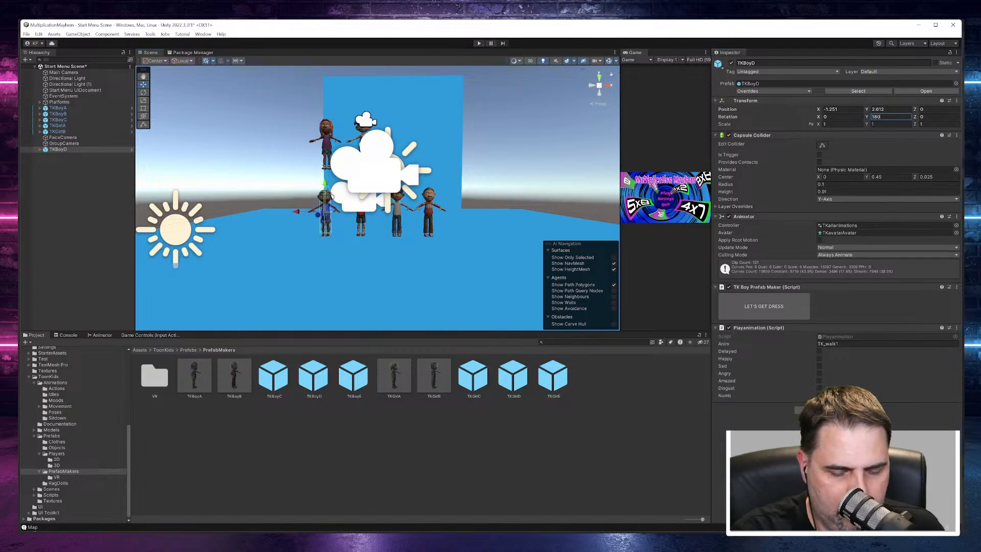
# Step: Enable TKBoyD's dressing options and randomize its look until it has short dark hair, a blue buttoned shirt and green striped trousers
pyautogui.scroll(6, 269, 199)
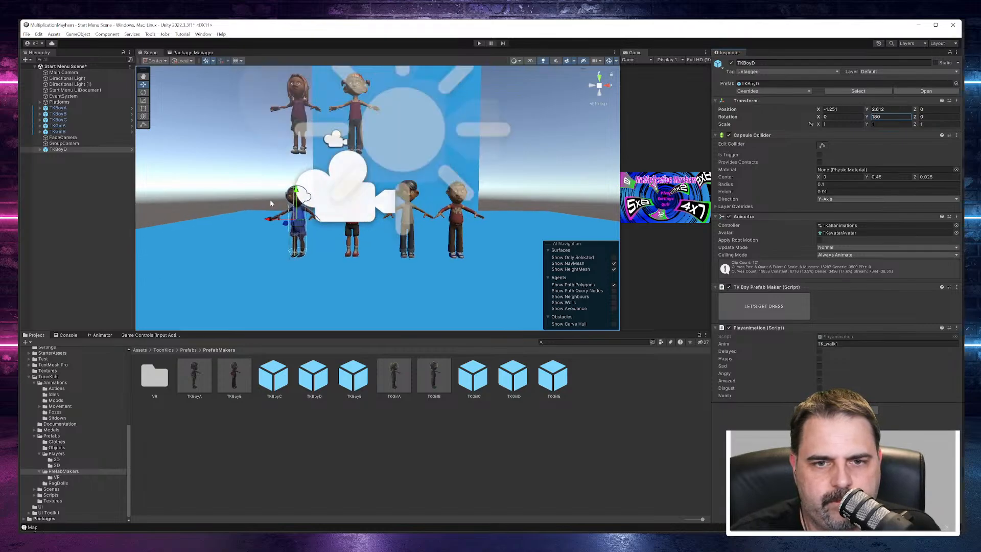
pyautogui.scroll(-1, 295, 216)
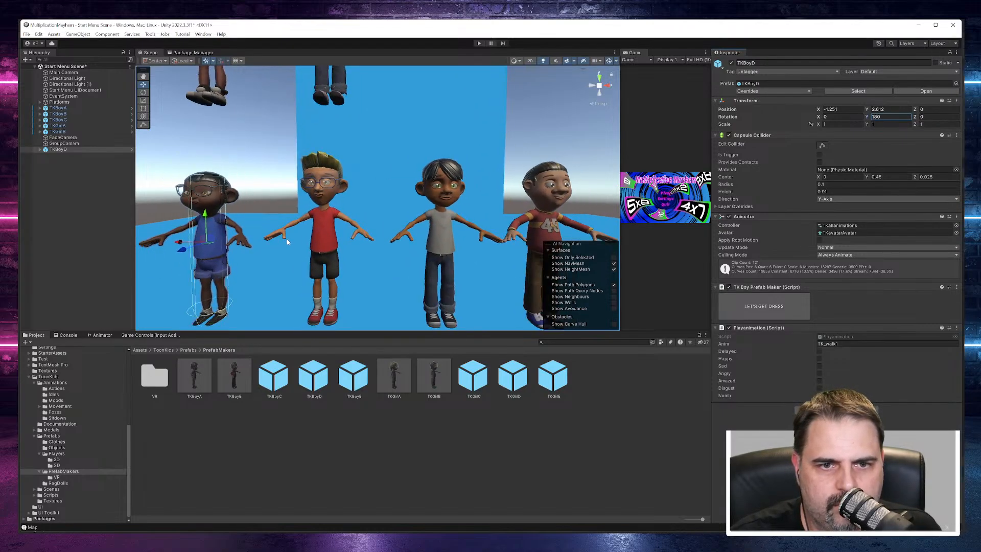
pyautogui.keyDown('alt'); pyautogui.moveTo(287, 243); pyautogui.dragTo(343, 246); pyautogui.keyUp('alt')
pyautogui.moveTo(299, 243); pyautogui.dragTo(339, 214, button='middle')
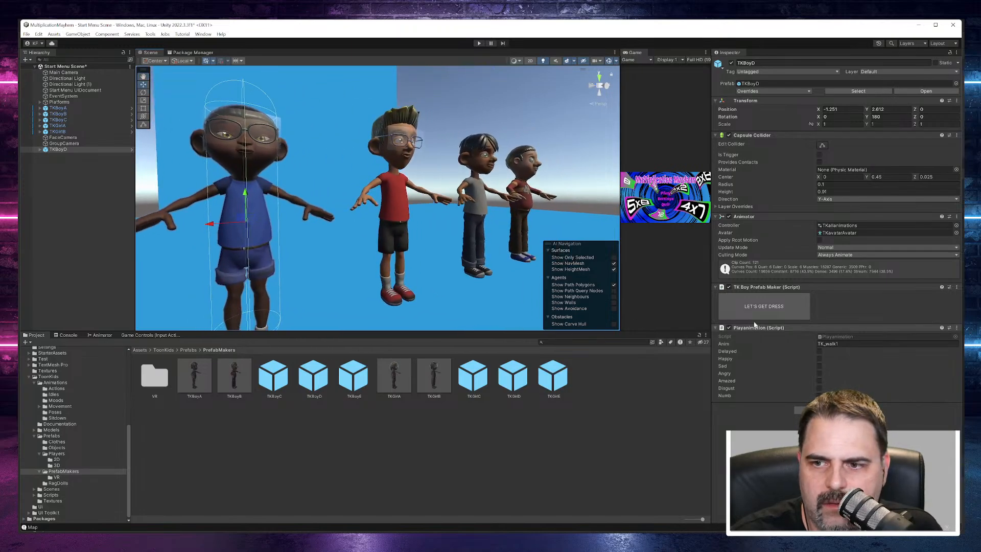
pyautogui.click(779, 308)
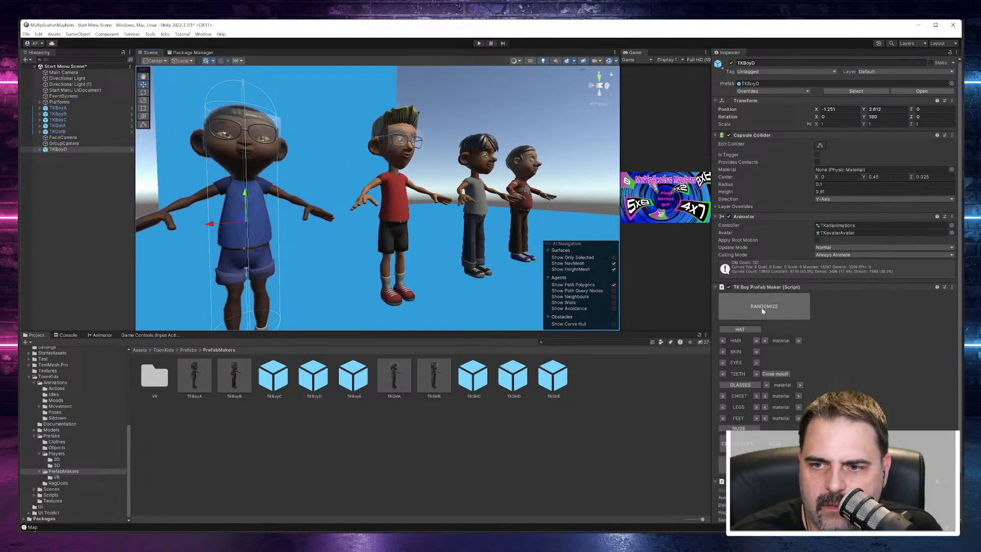
pyautogui.click(762, 310)
pyautogui.click(764, 308)
pyautogui.click(764, 307)
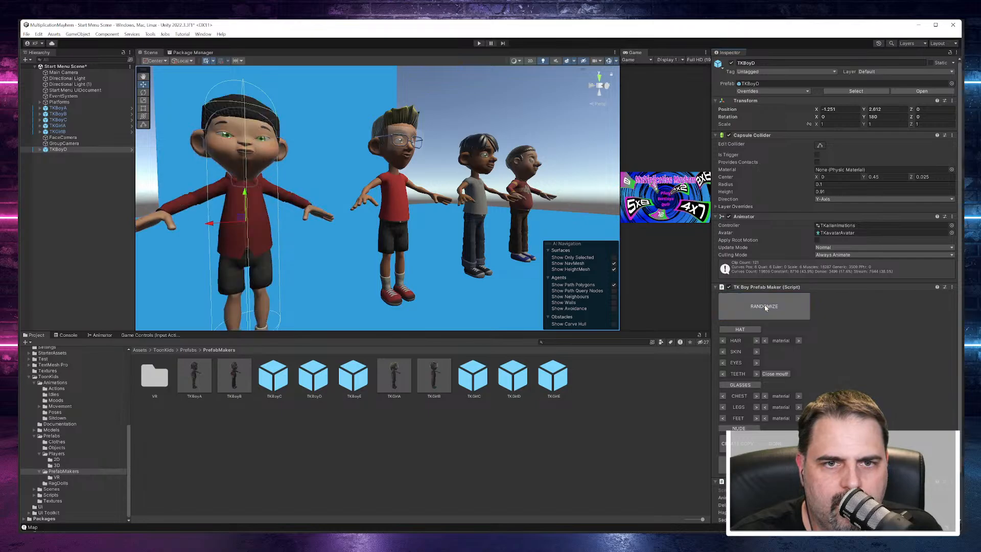
pyautogui.click(765, 308)
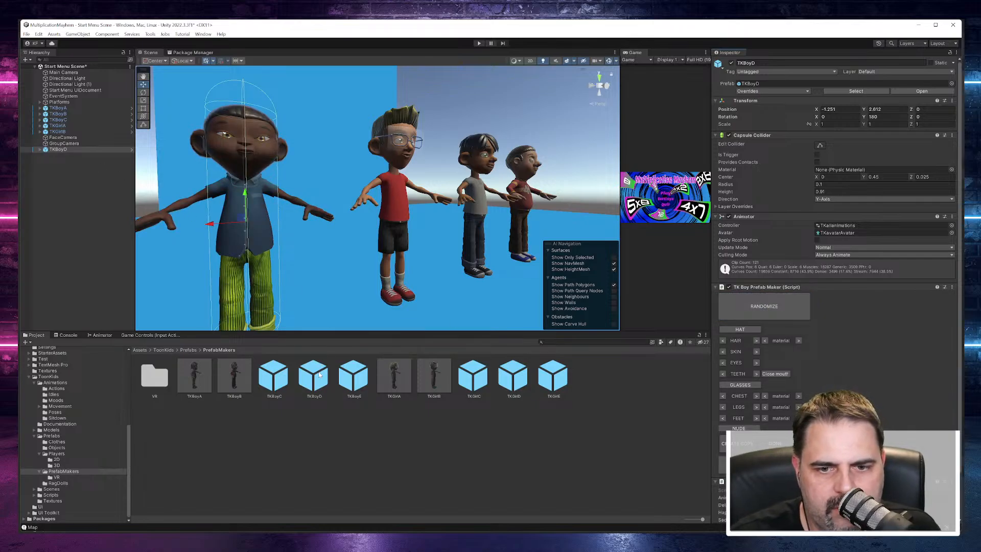
# Step: Add the TKBoyE prefab to the scene and place it at about X -1.85, Y 2.60 with a Y rotation of 180
pyautogui.moveTo(343, 381); pyautogui.dragTo(77, 217)
pyautogui.moveTo(60, 181); pyautogui.dragTo(59, 181)
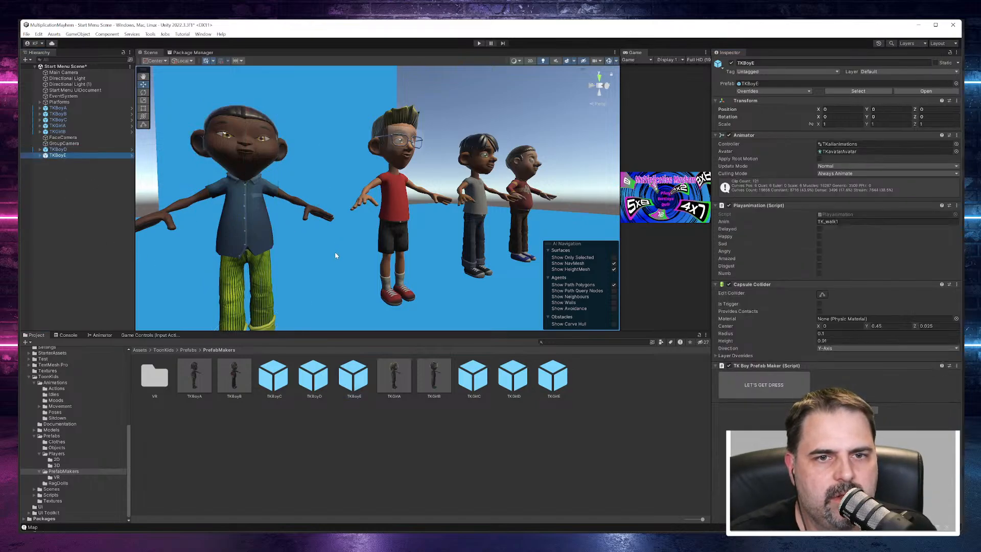
pyautogui.scroll(-15, 335, 252)
pyautogui.keyDown('alt'); pyautogui.moveTo(334, 253); pyautogui.dragTo(295, 341); pyautogui.keyUp('alt')
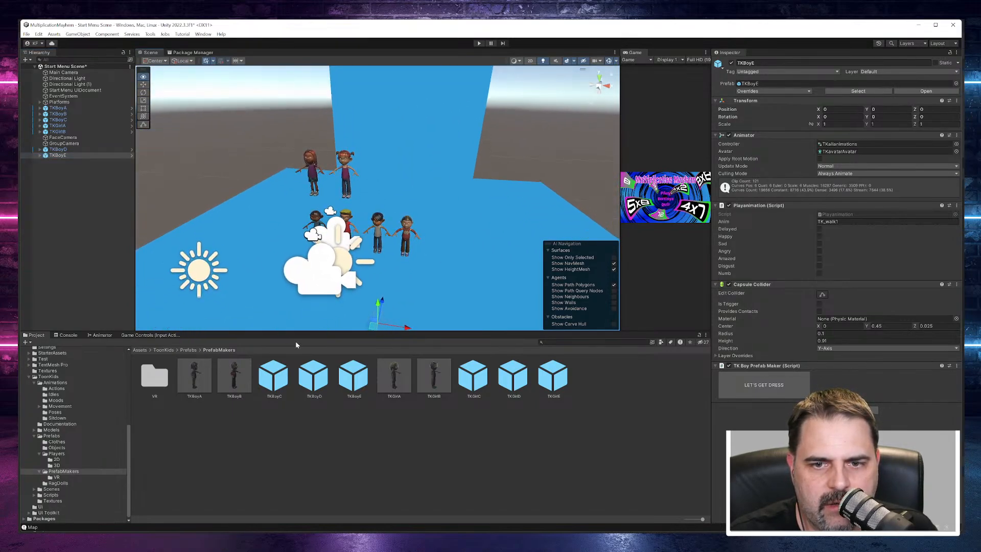
pyautogui.moveTo(378, 305); pyautogui.dragTo(315, 238)
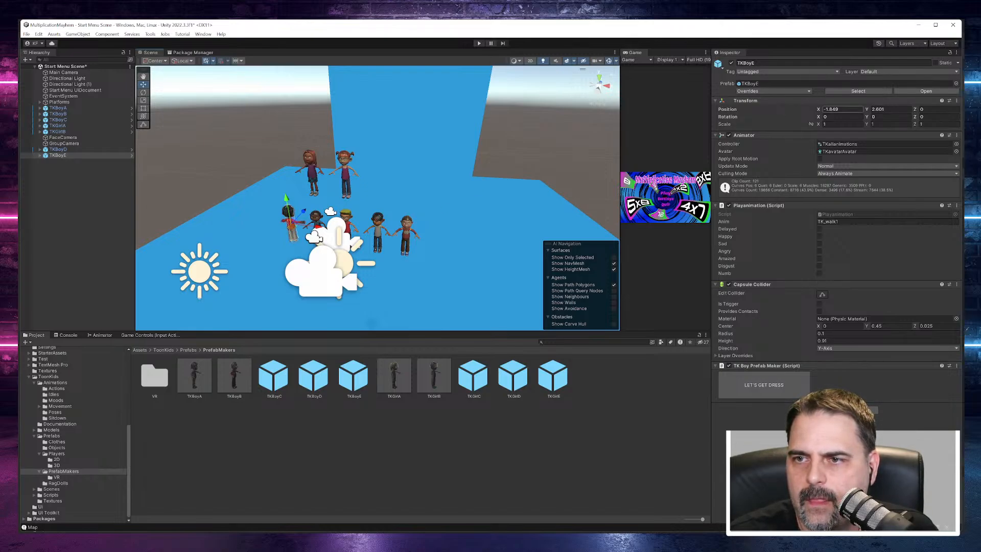
pyautogui.write('180')
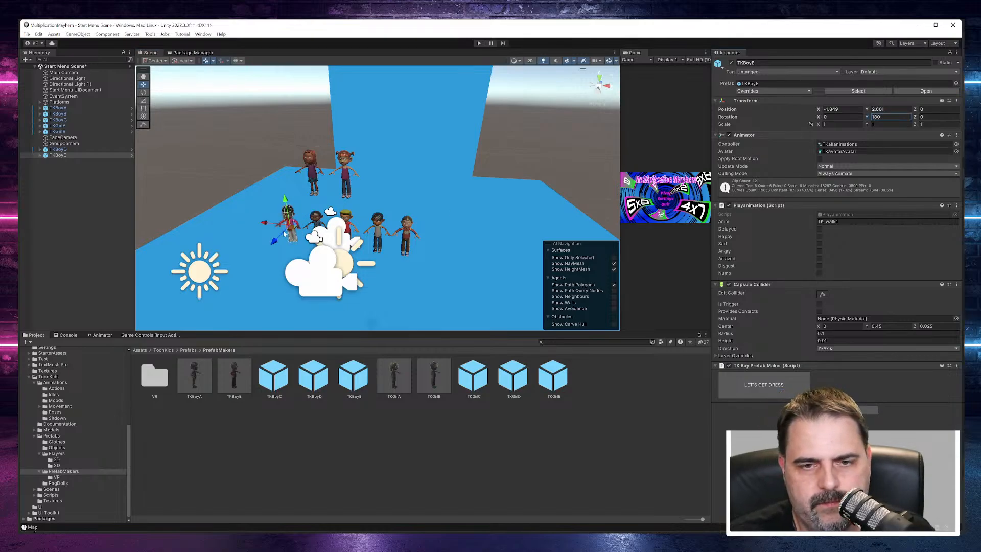
pyautogui.scroll(6, 281, 225)
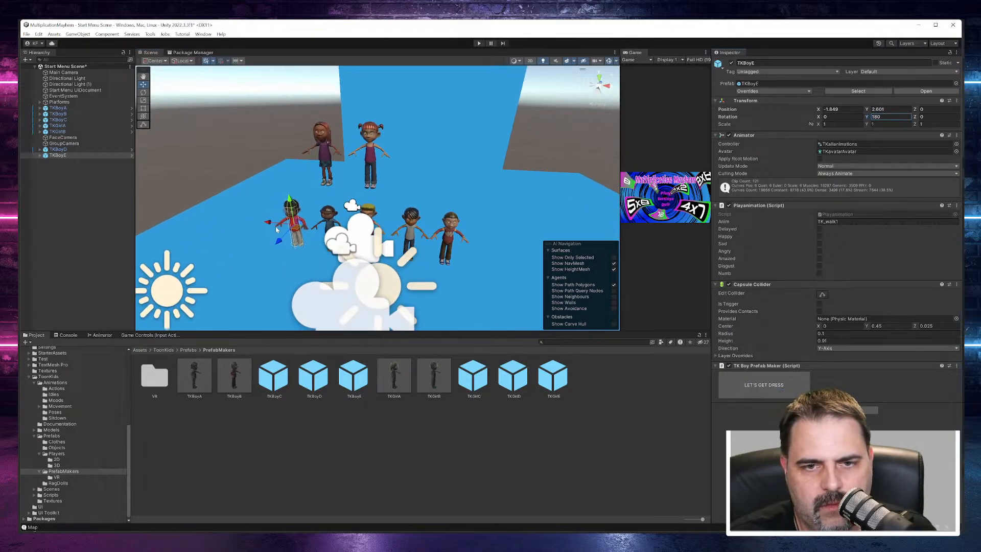
pyautogui.scroll(8, 282, 225)
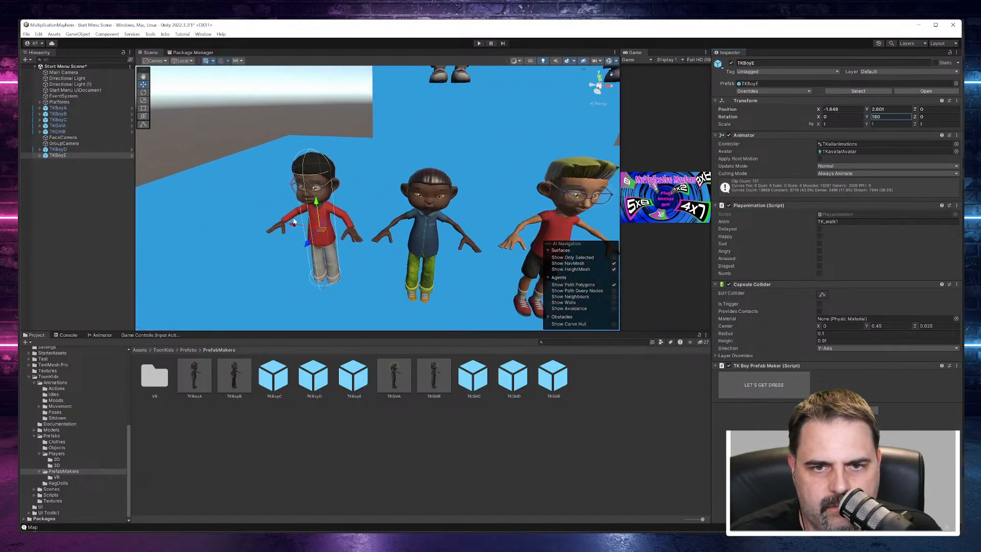
# Step: Delete the TKBoyD character with the blue shirt and green trousers from the scene
pyautogui.keyDown('alt'); pyautogui.moveTo(434, 237); pyautogui.dragTo(475, 197); pyautogui.keyUp('alt')
pyautogui.moveTo(474, 196); pyautogui.dragTo(514, 132, button='middle')
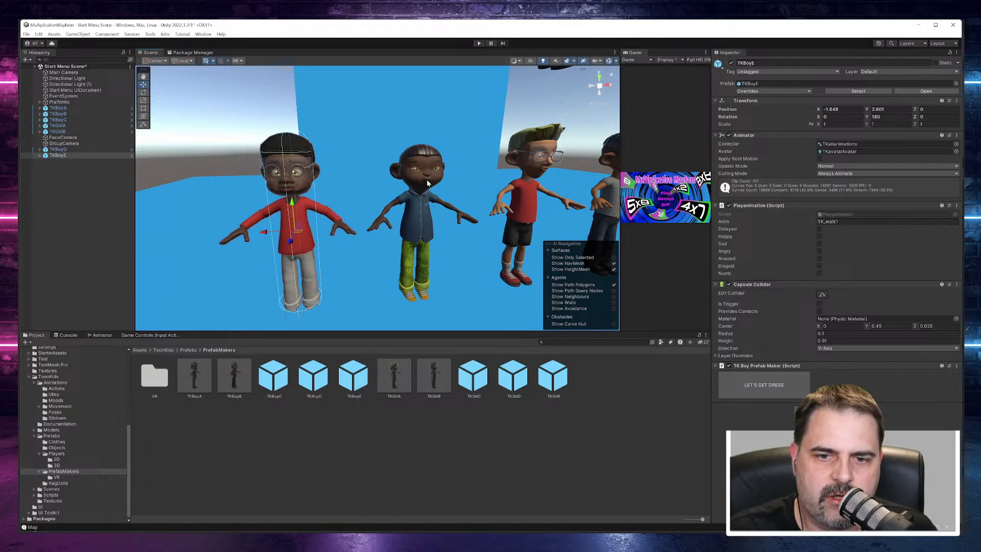
pyautogui.click(51, 149)
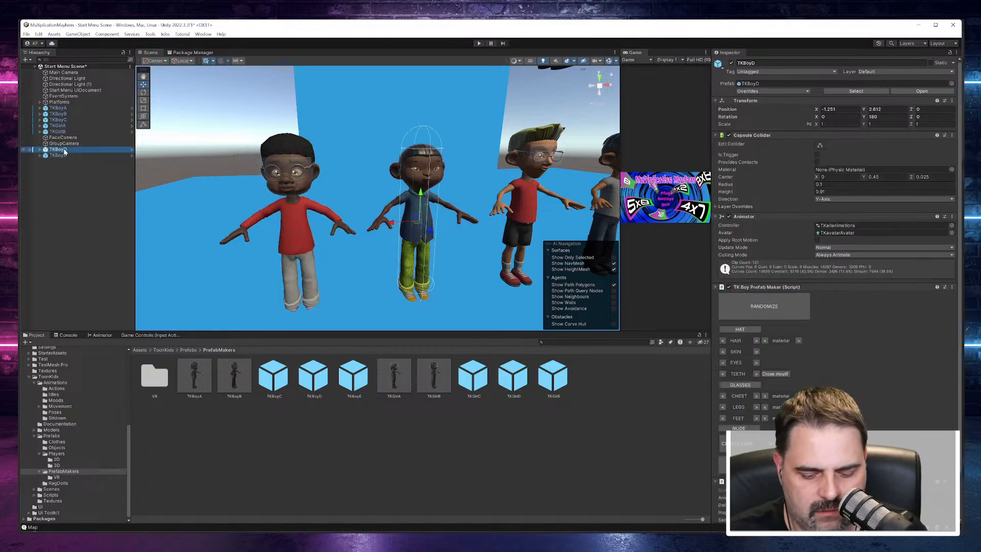
pyautogui.press('Delete')
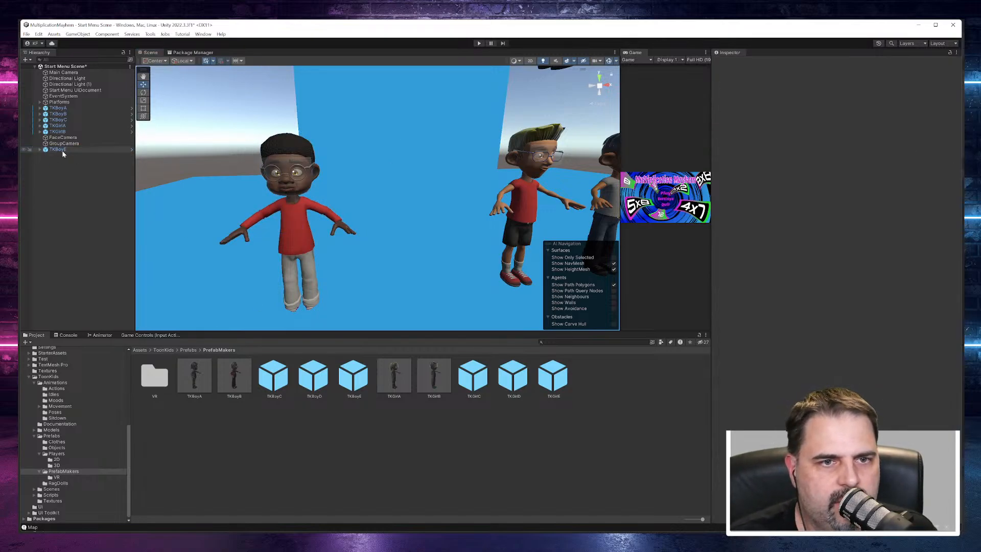
# Step: Enable TKBoyE's dressing options and randomize its look until it has short dark hair, a patterned sweater and yellow shorts
pyautogui.click(61, 149)
pyautogui.click(764, 385)
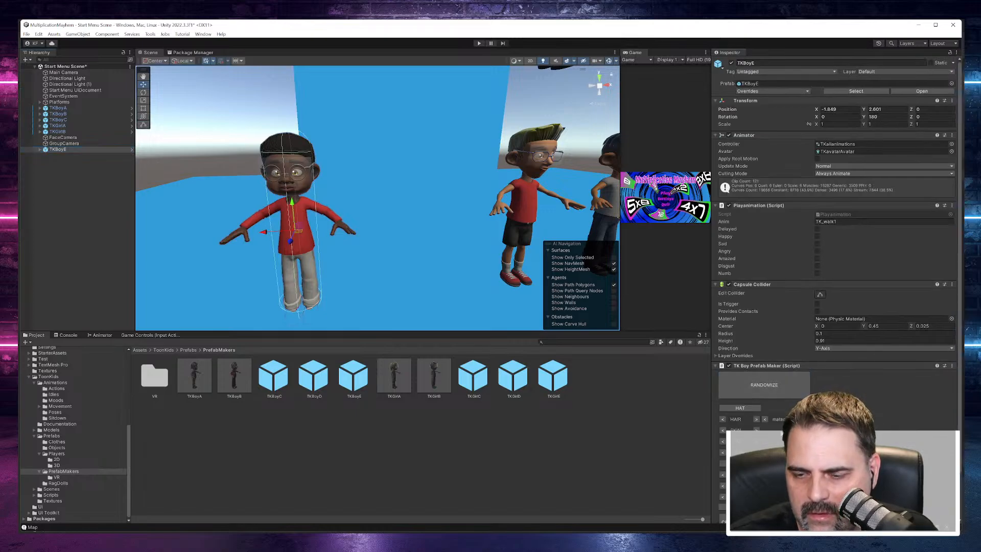
pyautogui.click(765, 389)
pyautogui.click(766, 389)
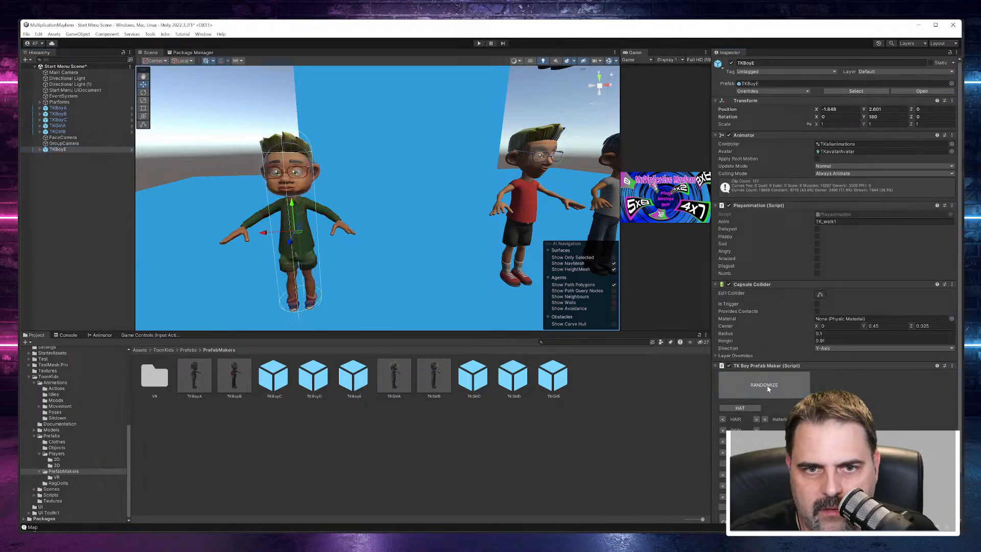
pyautogui.click(767, 389)
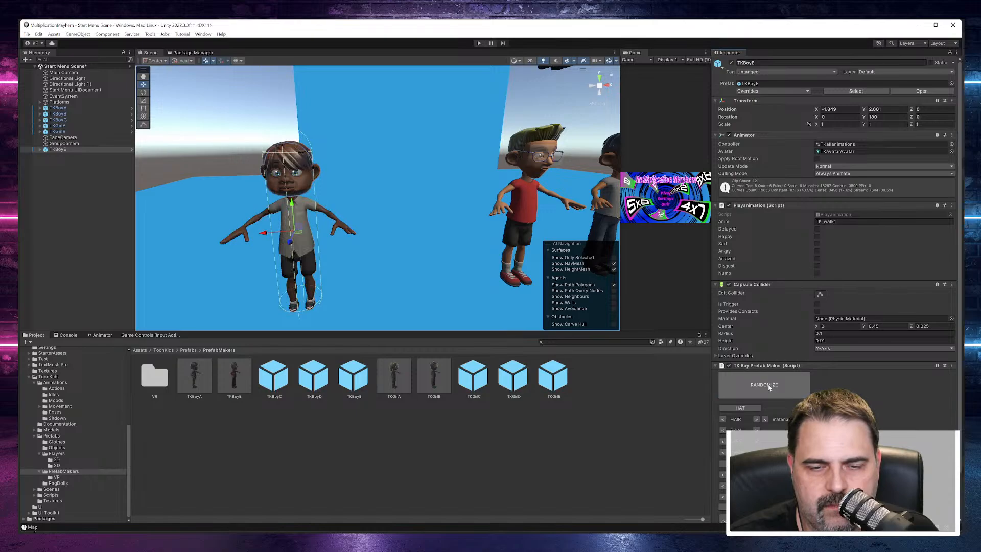
pyautogui.click(769, 387)
pyautogui.click(769, 386)
pyautogui.click(769, 387)
pyautogui.click(769, 386)
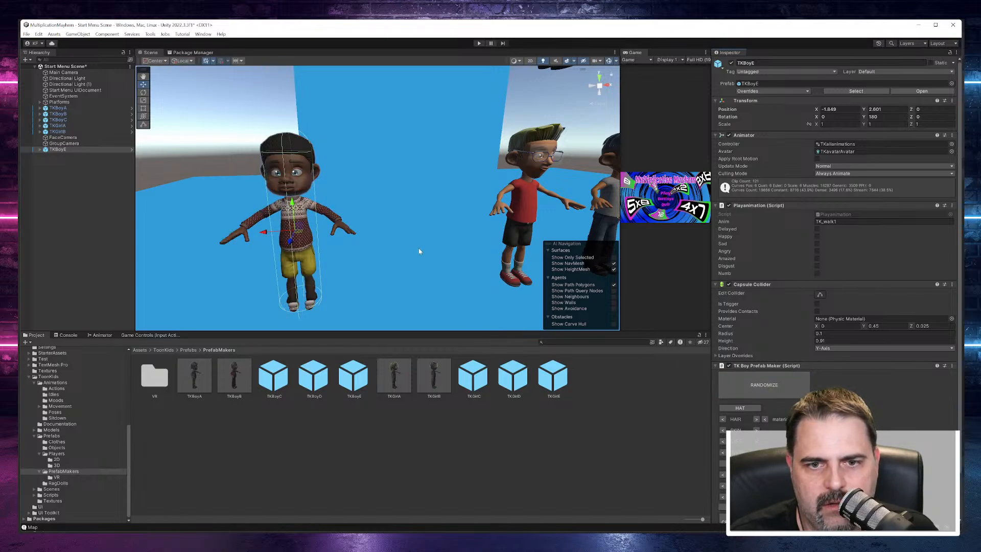
# Step: Move TKBoyE closer to the other boys, to about X -1.205, Y 2.635
pyautogui.moveTo(418, 249); pyautogui.dragTo(358, 214, button='right')
pyautogui.moveTo(496, 38); pyautogui.dragTo(179, 306, button='middle')
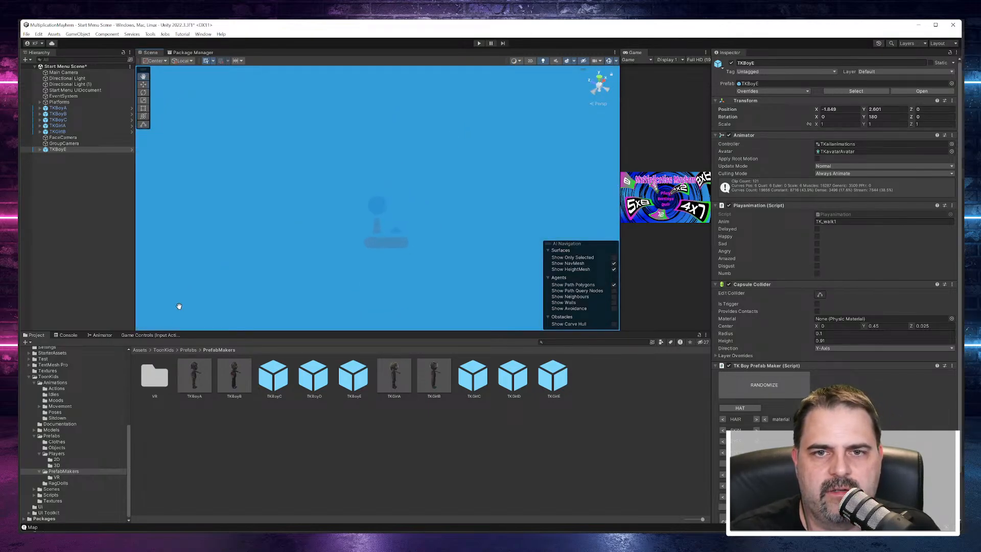
pyautogui.press('f')
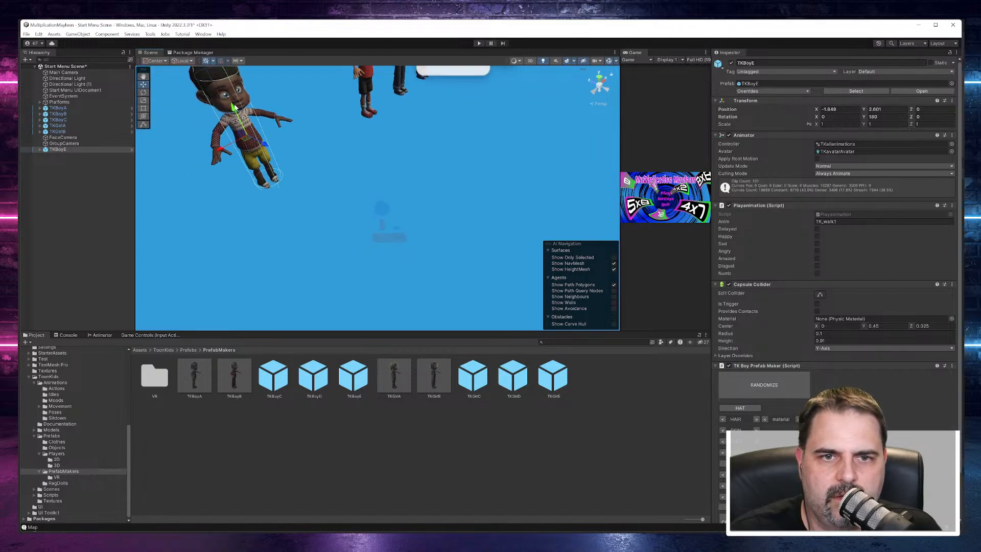
pyautogui.moveTo(233, 105); pyautogui.dragTo(234, 104)
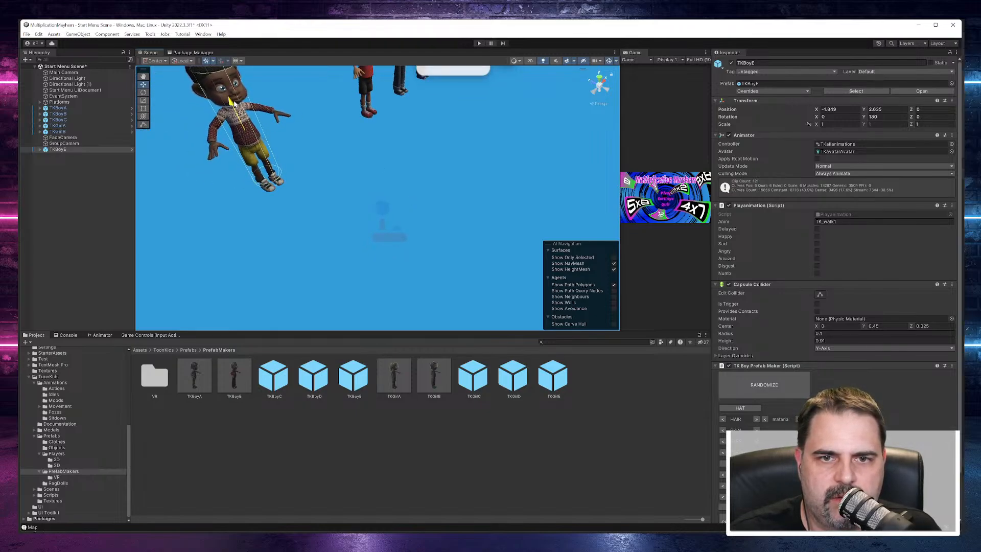
pyautogui.moveTo(218, 144); pyautogui.dragTo(299, 129)
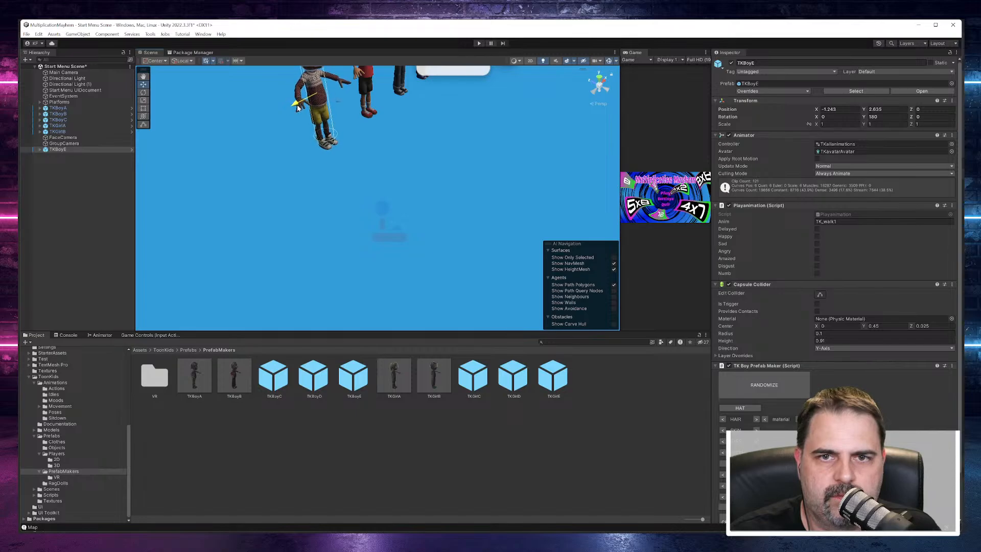
pyautogui.moveTo(426, 143); pyautogui.dragTo(301, 220, button='middle')
pyautogui.keyDown('alt'); pyautogui.moveTo(301, 219); pyautogui.dragTo(524, 175); pyautogui.keyUp('alt')
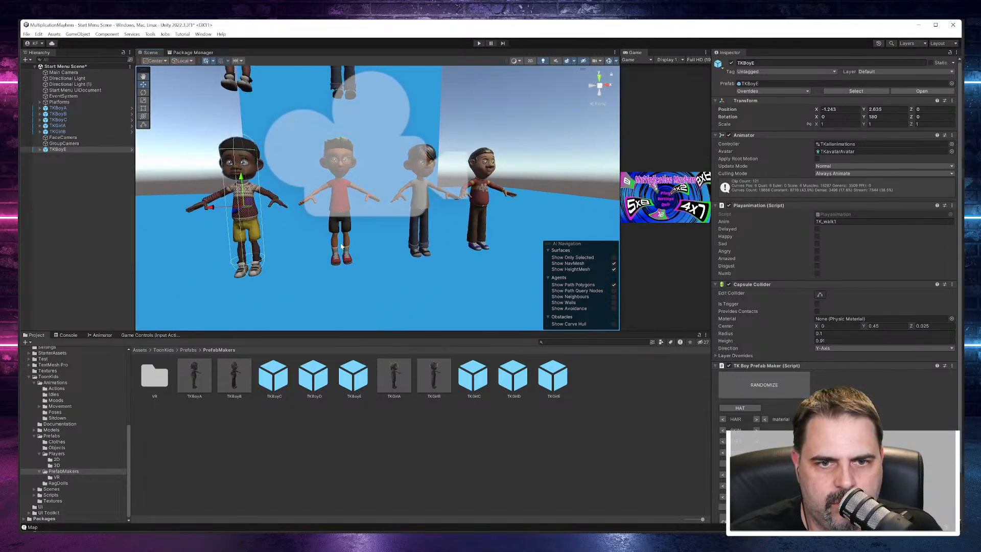
pyautogui.moveTo(368, 248); pyautogui.dragTo(372, 256, button='middle')
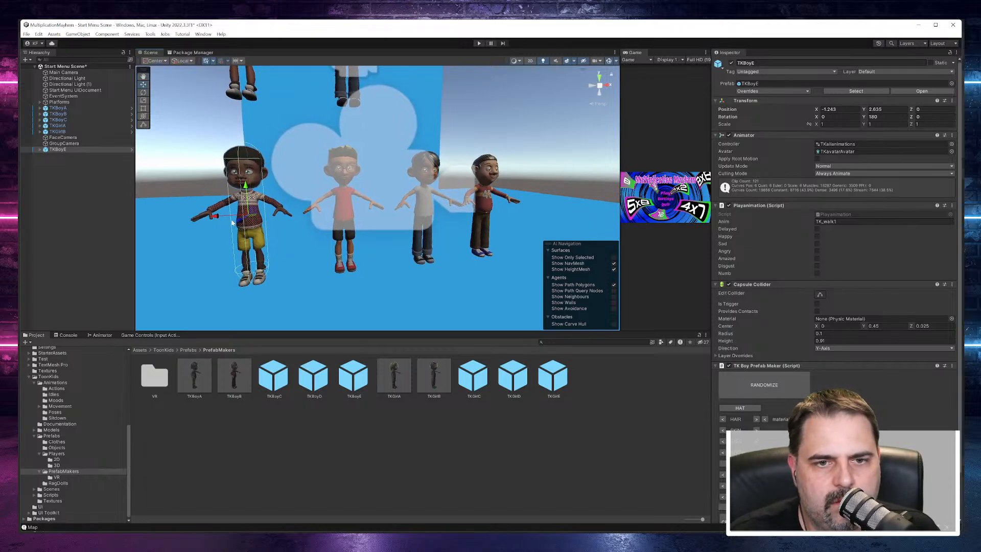
pyautogui.moveTo(217, 217); pyautogui.dragTo(223, 216)
pyautogui.scroll(-2, 393, 259)
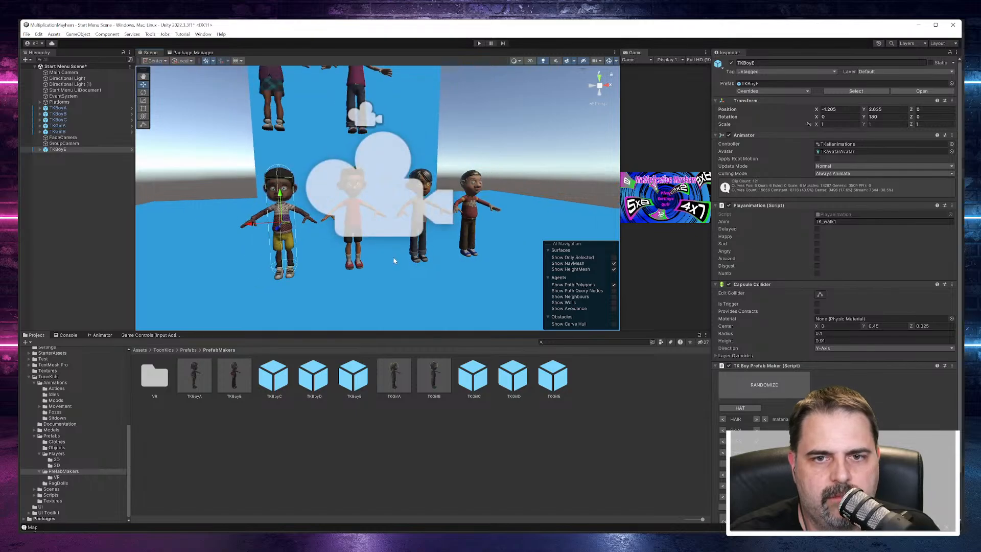
pyautogui.scroll(-2, 390, 259)
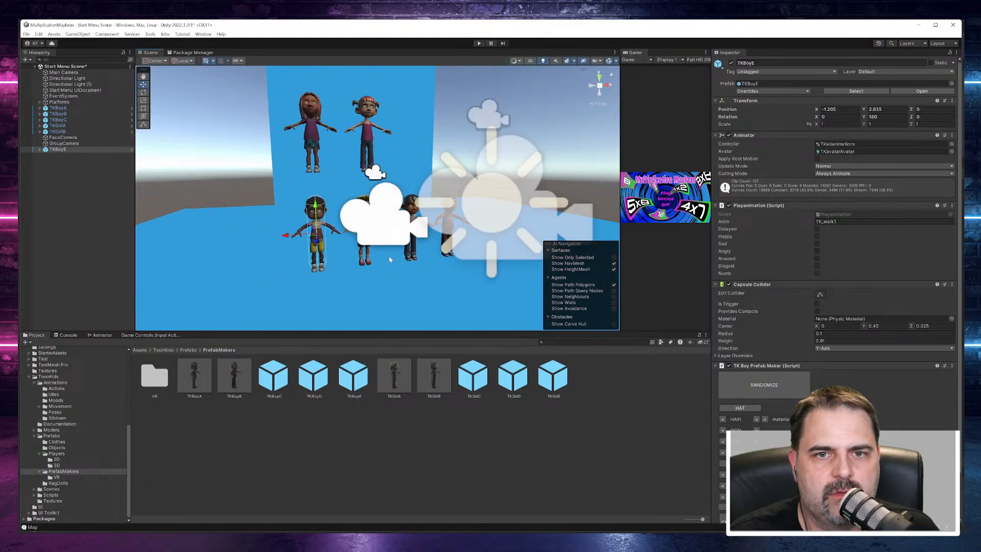
# Step: Reorder the scene hierarchy so TKBoyE sits directly below TKBoyC, above the girl characters
pyautogui.click(310, 127)
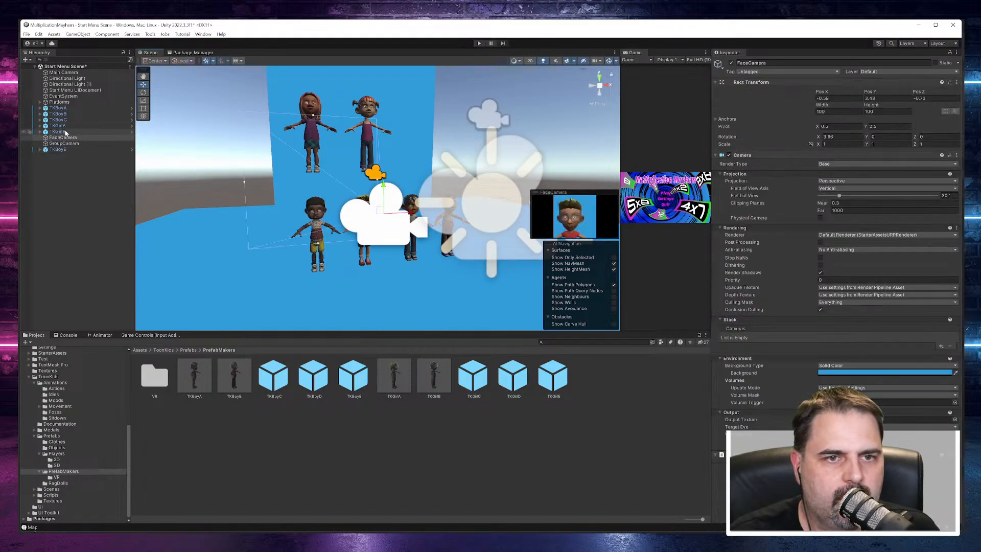
pyautogui.moveTo(57, 149); pyautogui.dragTo(60, 123)
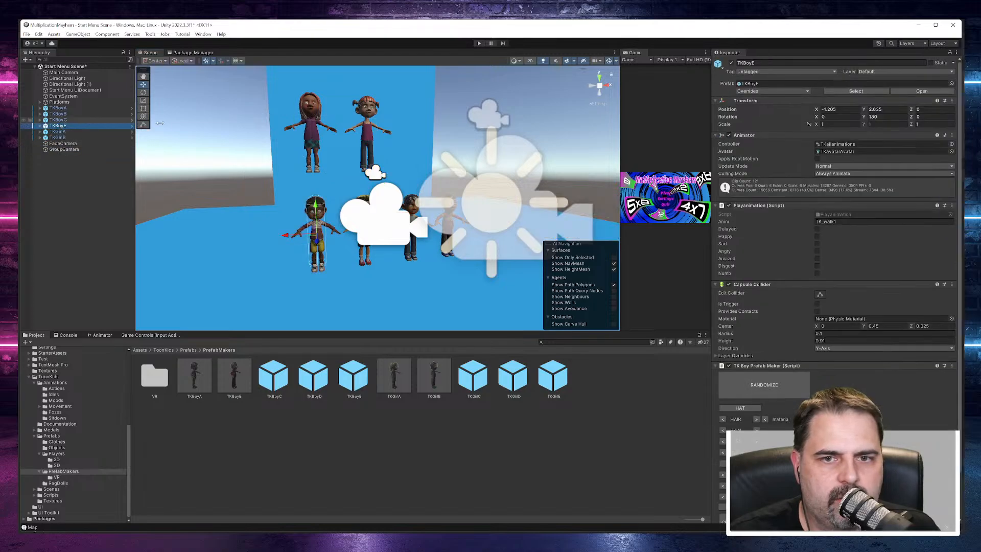
pyautogui.click(439, 285)
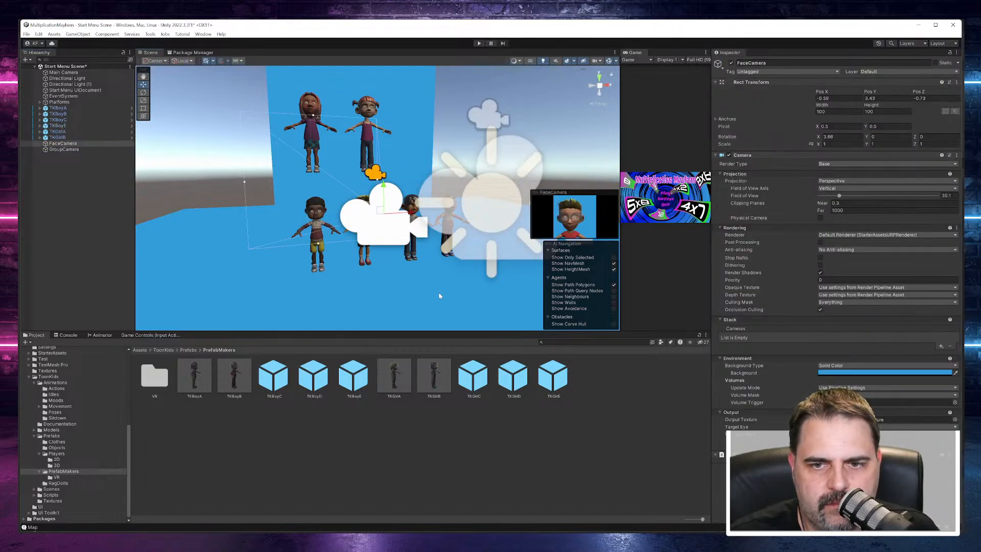
# Step: Select the whole TKBoyA character and switch its skin to the next tone in the TK Boy Prefab Maker
pyautogui.scroll(5, 436, 291)
pyautogui.moveTo(465, 211); pyautogui.dragTo(445, 259, button='middle')
pyautogui.click(414, 165)
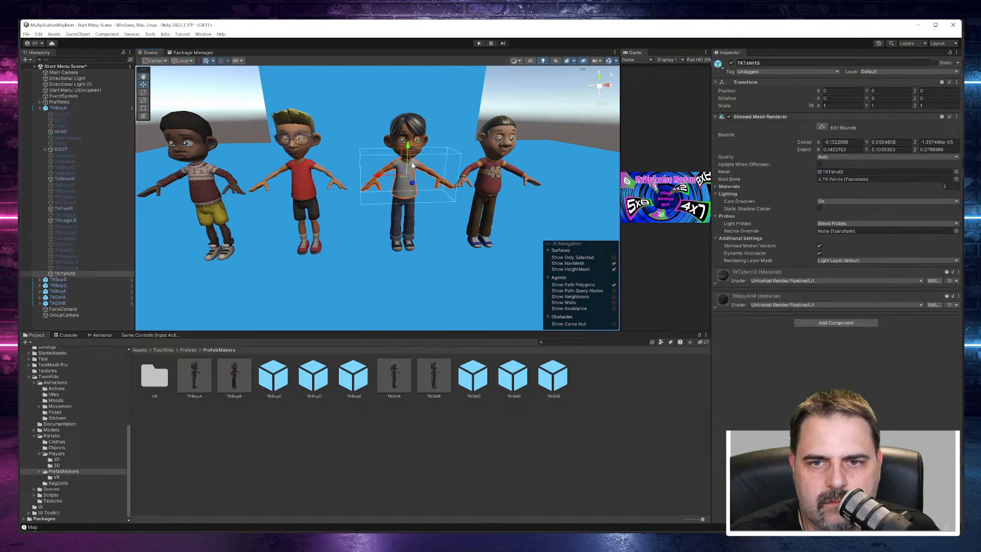
pyautogui.click(415, 146)
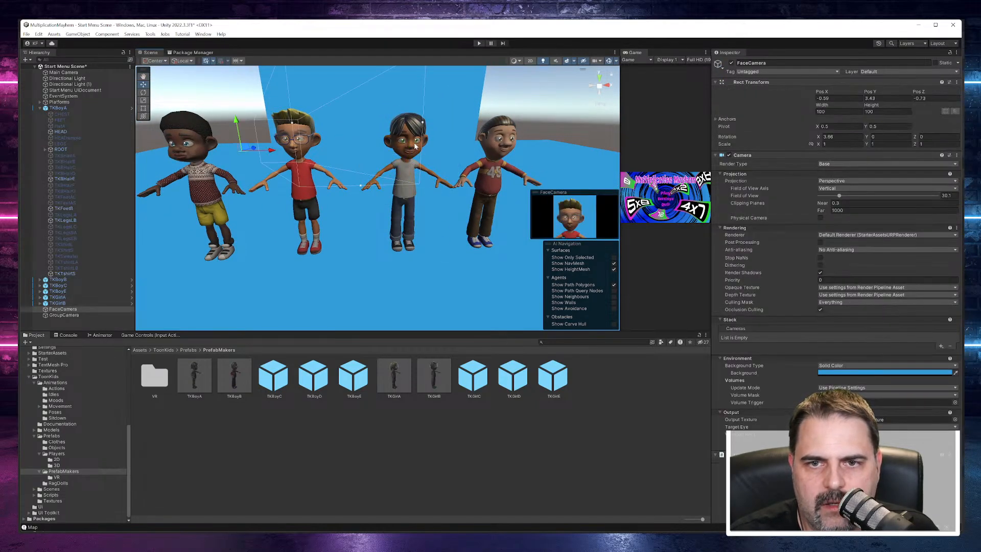
pyautogui.click(40, 108)
pyautogui.click(57, 108)
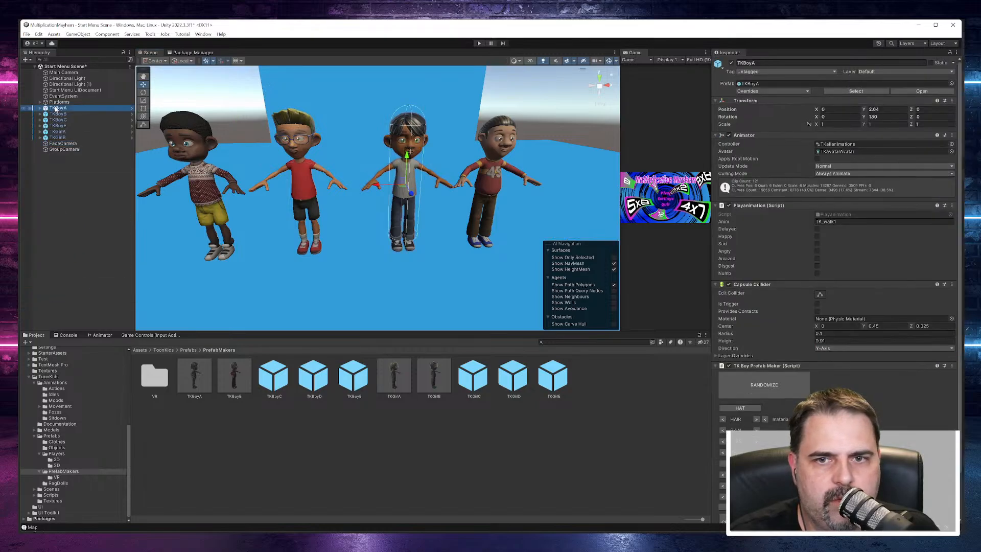
pyautogui.click(758, 434)
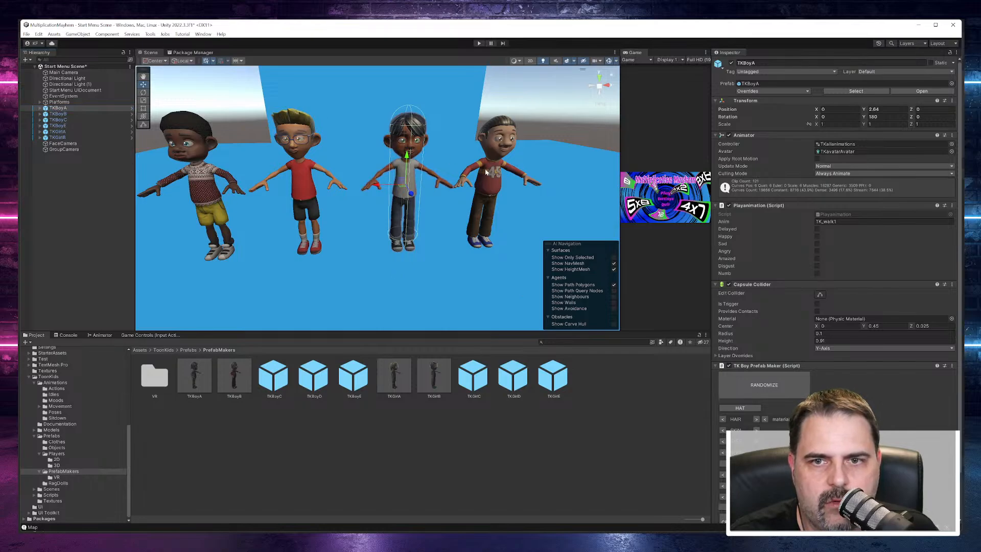
pyautogui.scroll(-2, 471, 228)
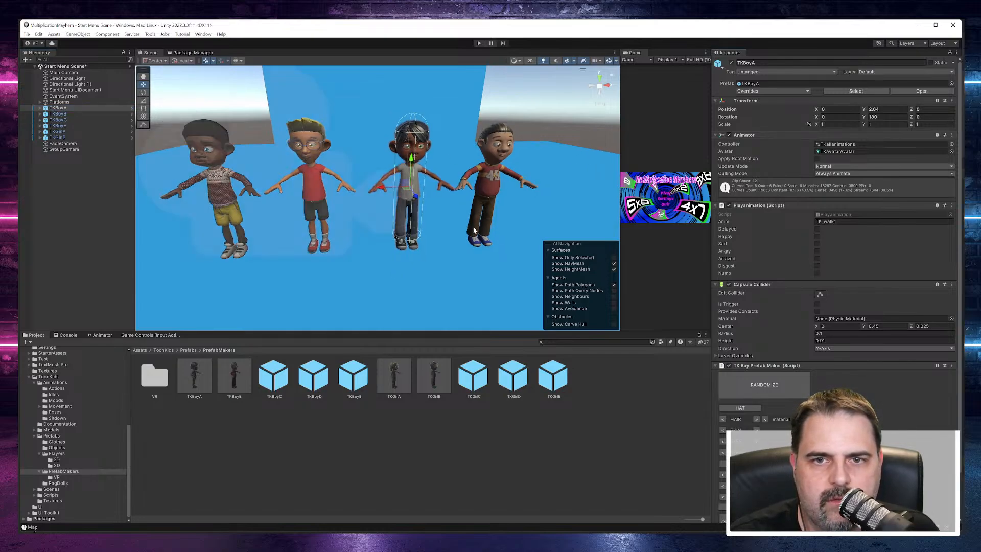
pyautogui.scroll(1, 489, 225)
pyautogui.keyDown('alt'); pyautogui.moveTo(491, 225); pyautogui.dragTo(491, 263); pyautogui.keyUp('alt')
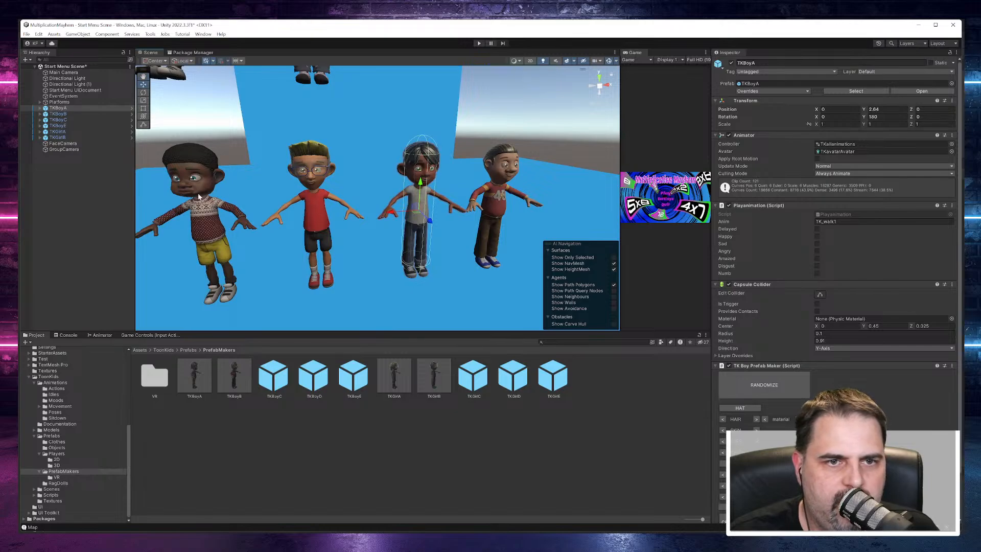
# Step: Cycle TKBoyE's chest clothing to the green printed shirt with grey sleeves
pyautogui.click(69, 127)
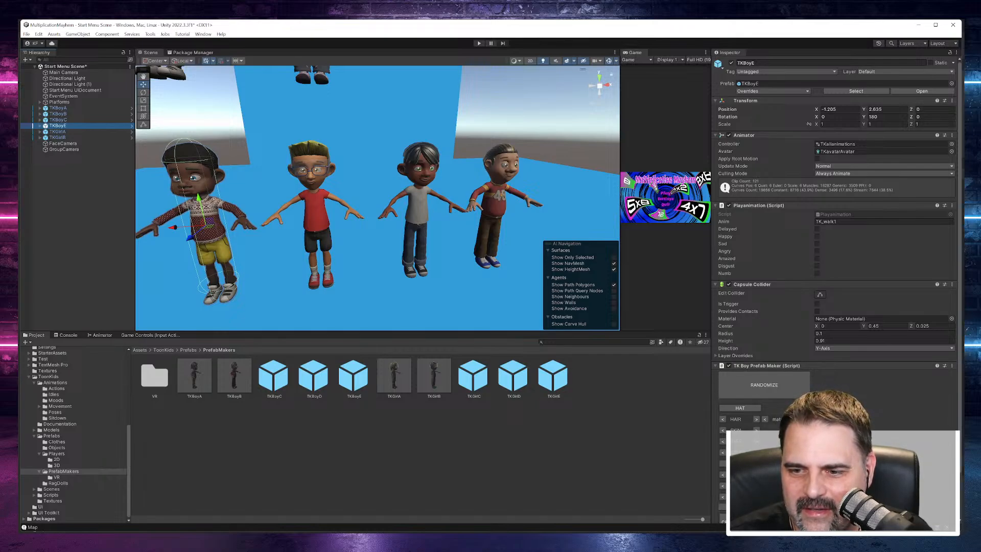
pyautogui.click(756, 475)
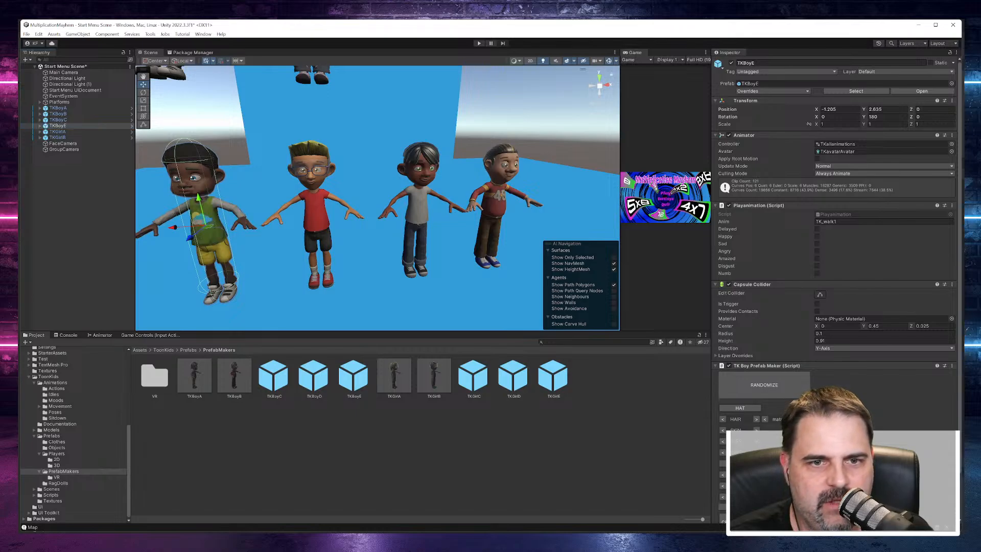
pyautogui.click(755, 474)
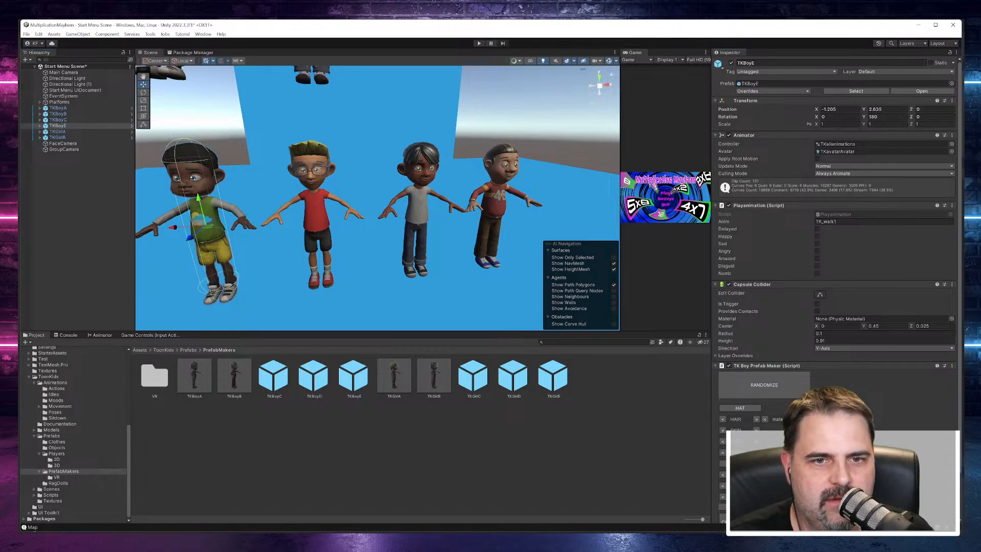
pyautogui.click(756, 474)
pyautogui.click(756, 474)
pyautogui.click(756, 474)
pyautogui.click(756, 475)
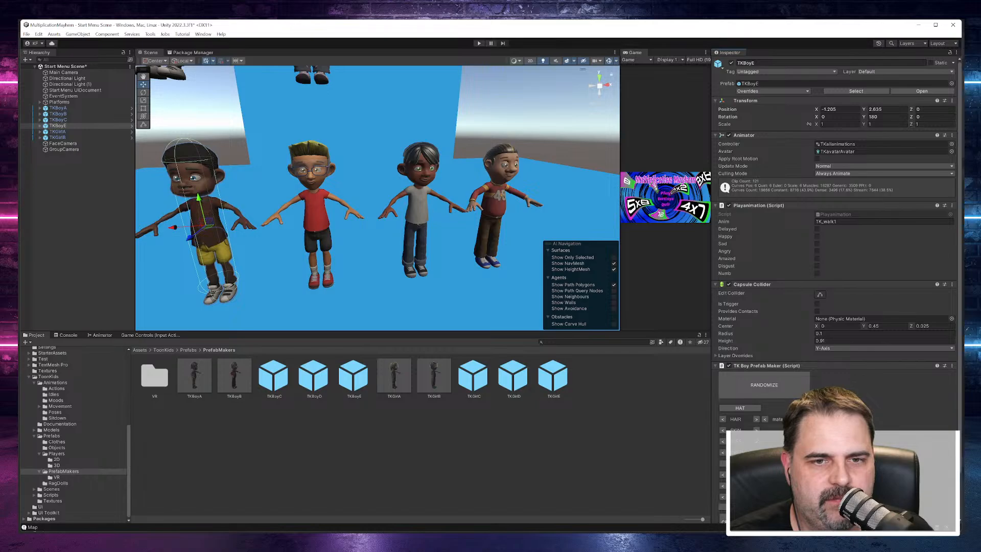
pyautogui.click(756, 475)
pyautogui.click(756, 475)
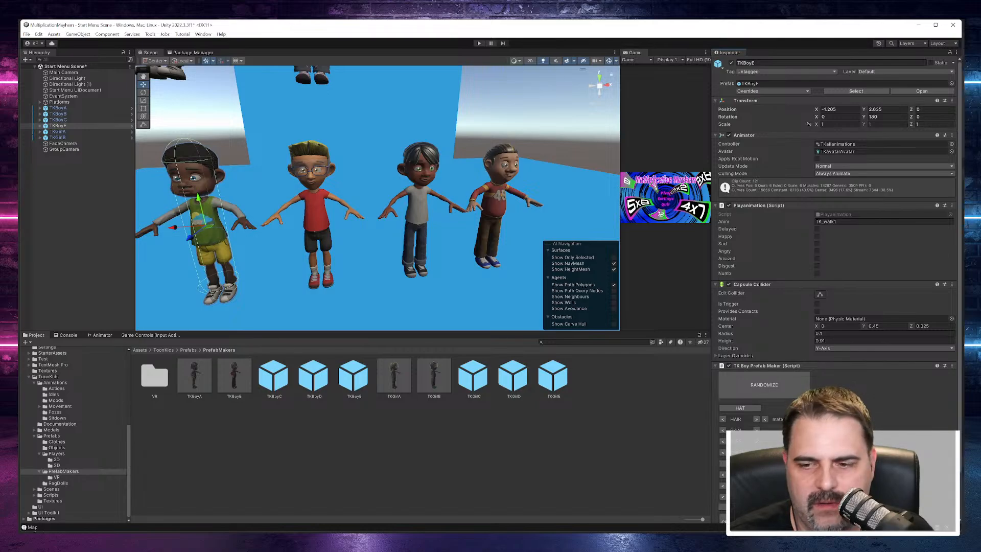
# Step: Change TKBoyE's leg clothing to long trousers and set their material to black
pyautogui.click(756, 486)
pyautogui.click(756, 486)
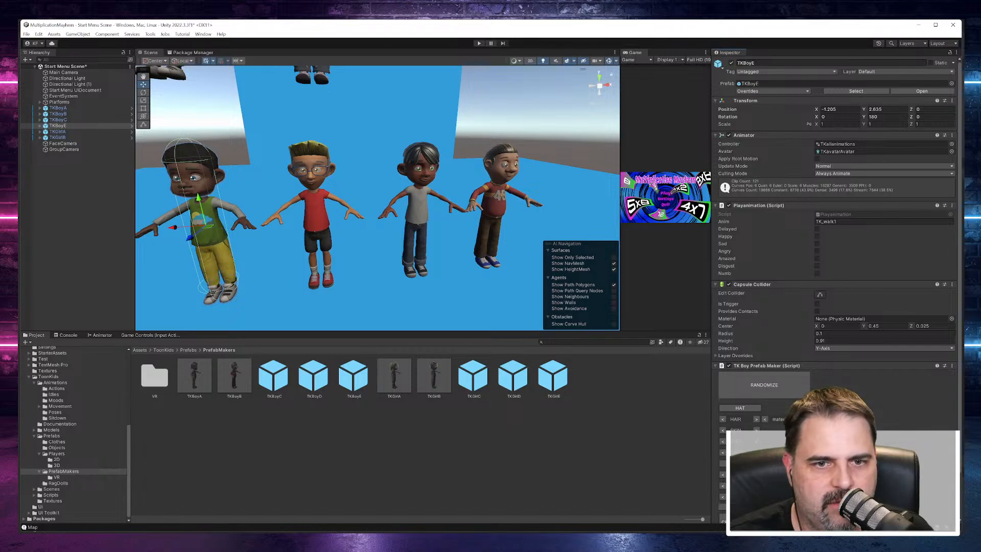
pyautogui.click(756, 486)
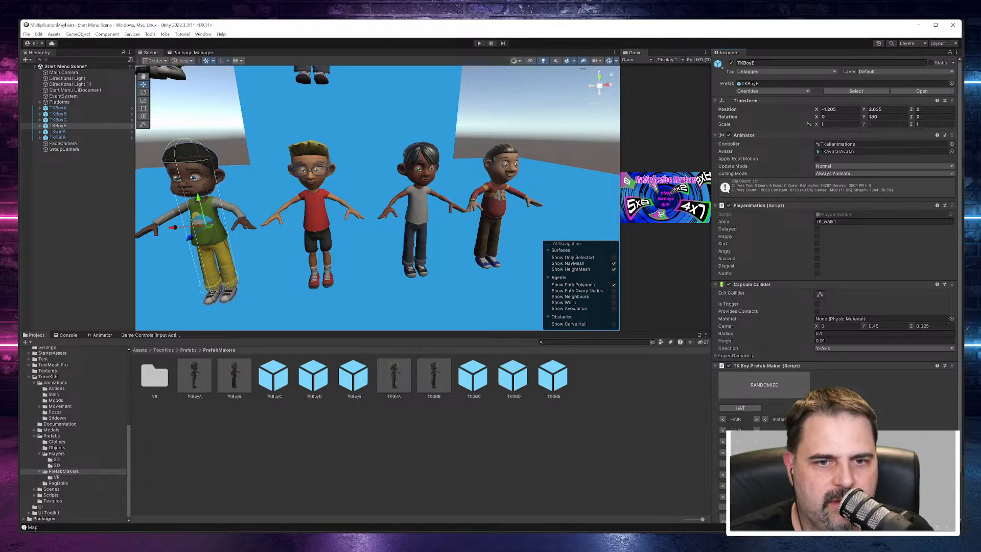
pyautogui.click(755, 486)
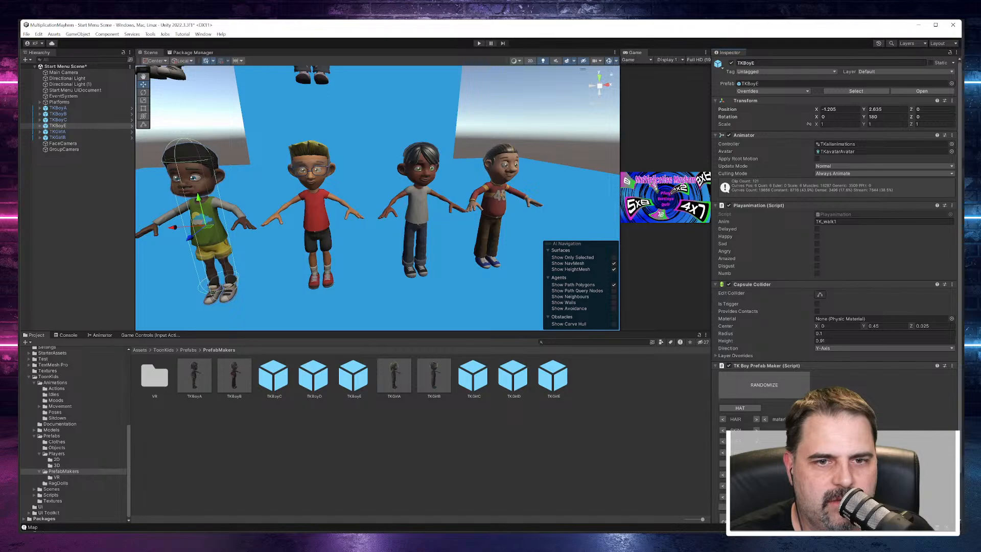
pyautogui.click(756, 486)
pyautogui.click(756, 486)
pyautogui.click(756, 486)
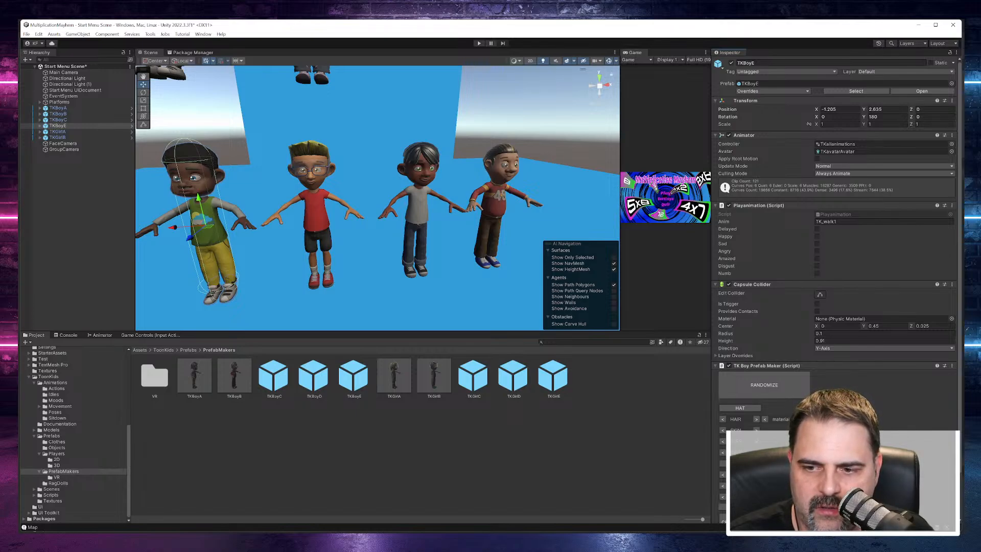
pyautogui.click(798, 486)
pyautogui.click(798, 486)
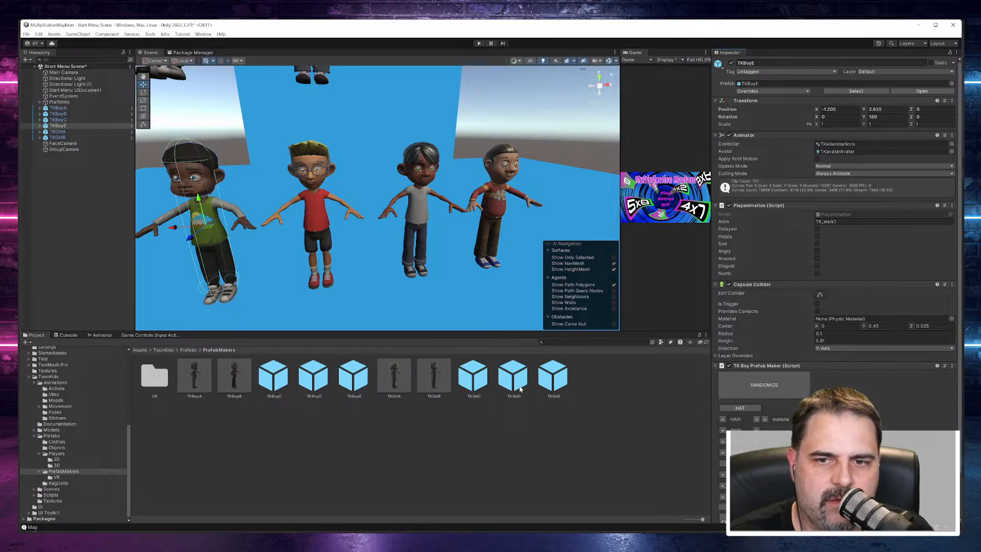
# Step: Change TKBoyE's footwear to blue sneakers
pyautogui.keyDown('alt'); pyautogui.moveTo(376, 300); pyautogui.dragTo(356, 270); pyautogui.keyUp('alt')
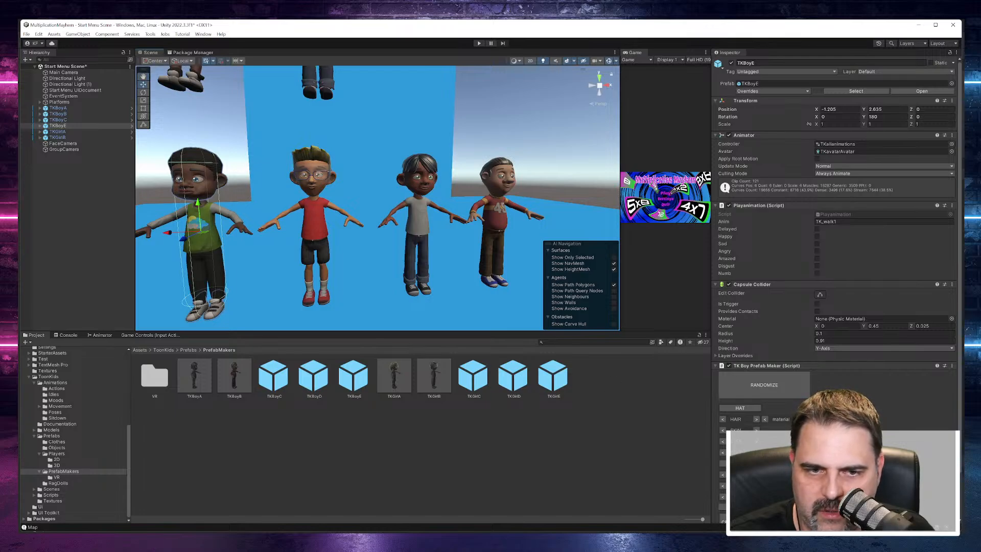
pyautogui.click(756, 496)
pyautogui.click(798, 497)
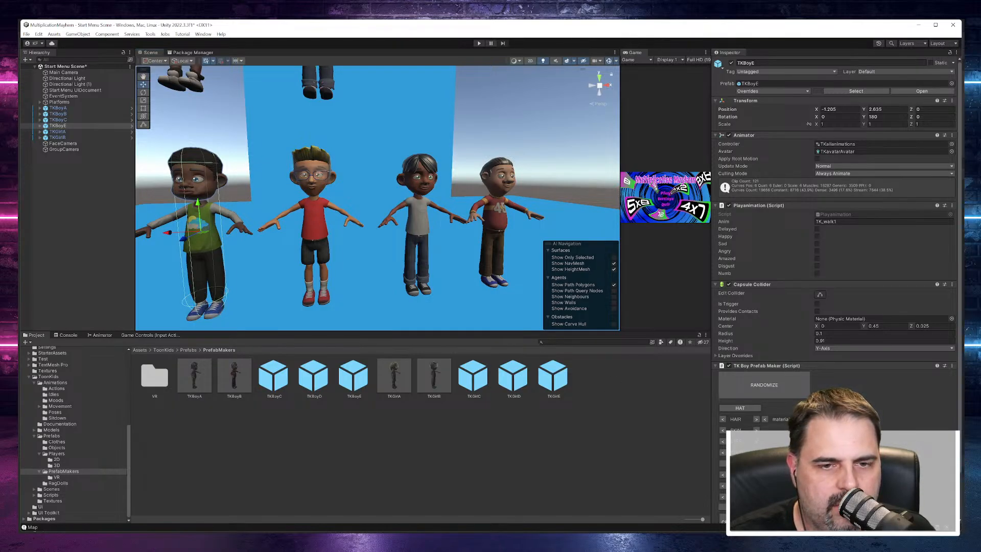
# Step: Cycle the material of TKBoyE's sneakers to green
pyautogui.click(798, 496)
pyautogui.click(799, 496)
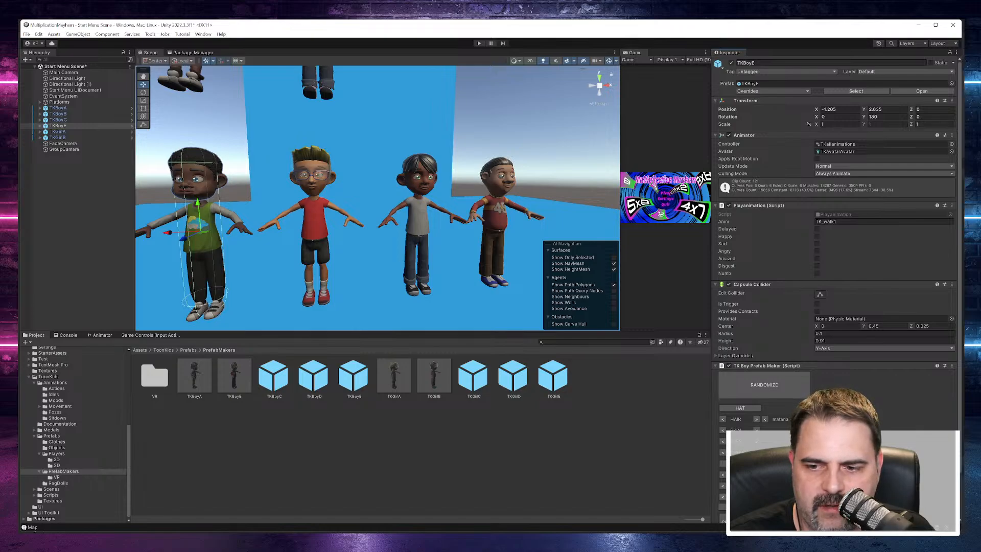
pyautogui.click(722, 497)
pyautogui.click(798, 496)
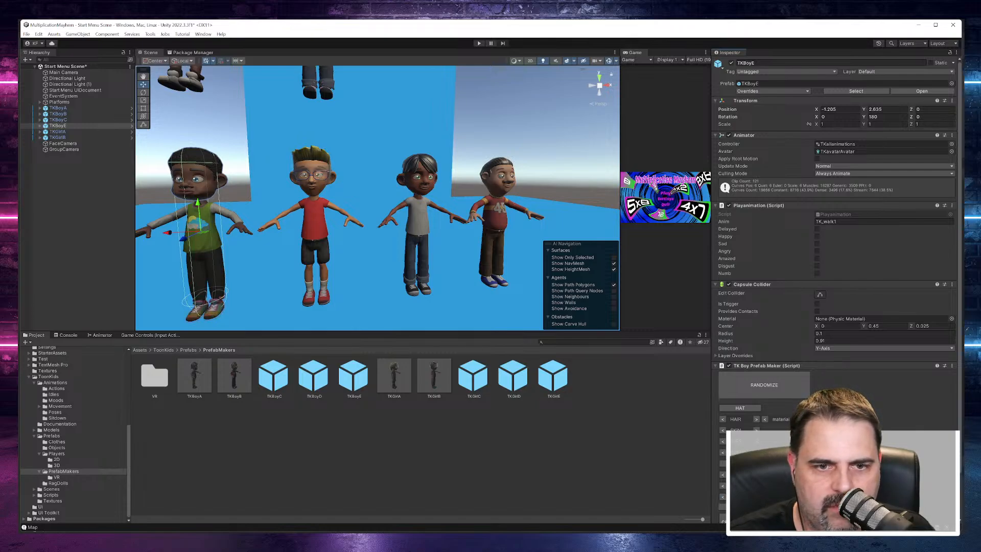
pyautogui.click(798, 497)
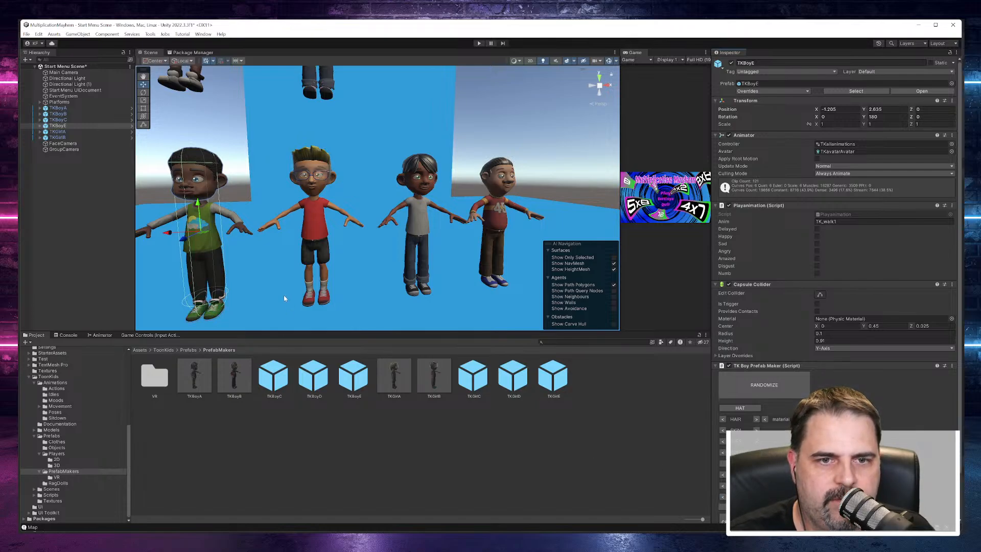
# Step: Move TKGirlA sideways past TKGirlB to an X position of about -1.142
pyautogui.keyDown('alt'); pyautogui.moveTo(284, 295); pyautogui.dragTo(413, 290); pyautogui.keyUp('alt')
pyautogui.moveTo(413, 290); pyautogui.dragTo(418, 437, button='middle')
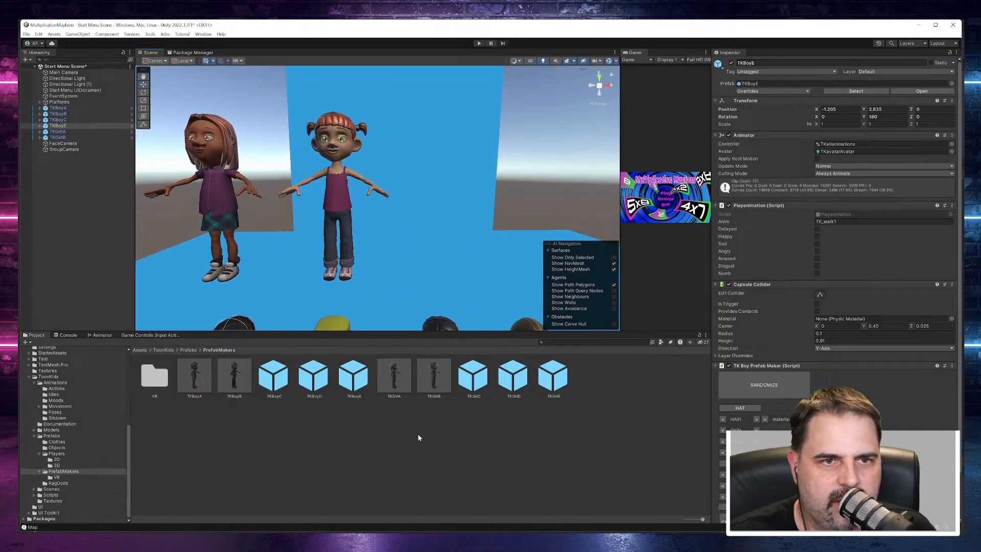
pyautogui.click(71, 138)
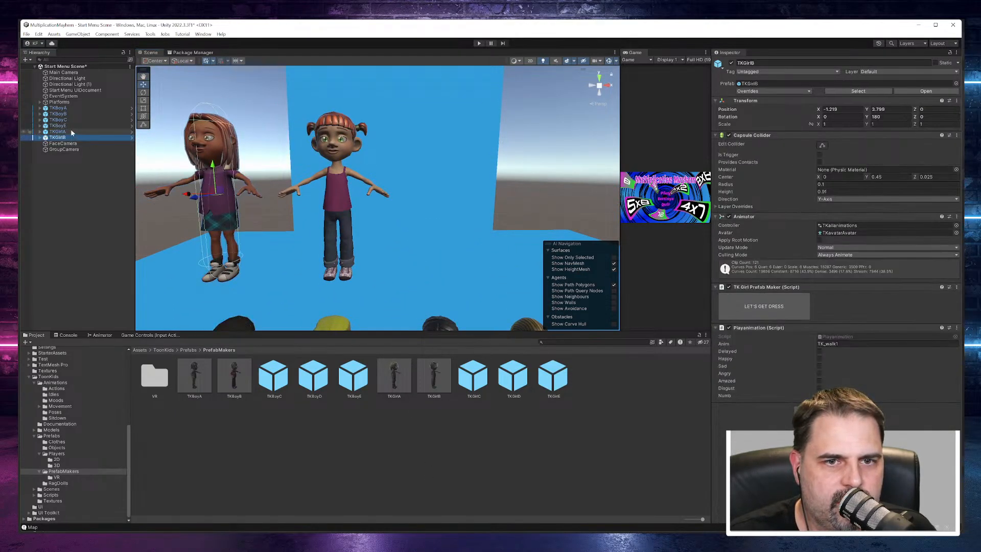
pyautogui.click(72, 131)
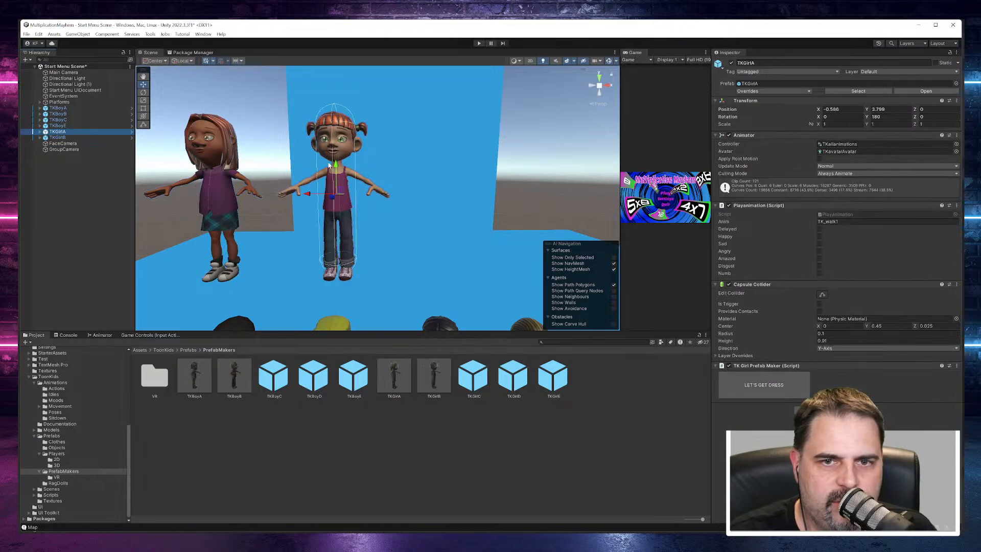
pyautogui.moveTo(311, 196)
pyautogui.mouseDown()
pyautogui.moveTo(203, 191)
pyautogui.moveTo(309, 212)
pyautogui.mouseUp()
# Step: Move TKGirlB to the inner side of TKGirlA, at an X position of about -0.626
pyautogui.click(65, 137)
pyautogui.keyDown('alt'); pyautogui.moveTo(452, 240); pyautogui.dragTo(475, 220); pyautogui.keyUp('alt')
pyautogui.moveTo(467, 212); pyautogui.dragTo(522, 105, button='middle')
pyautogui.scroll(-6, 450, 211)
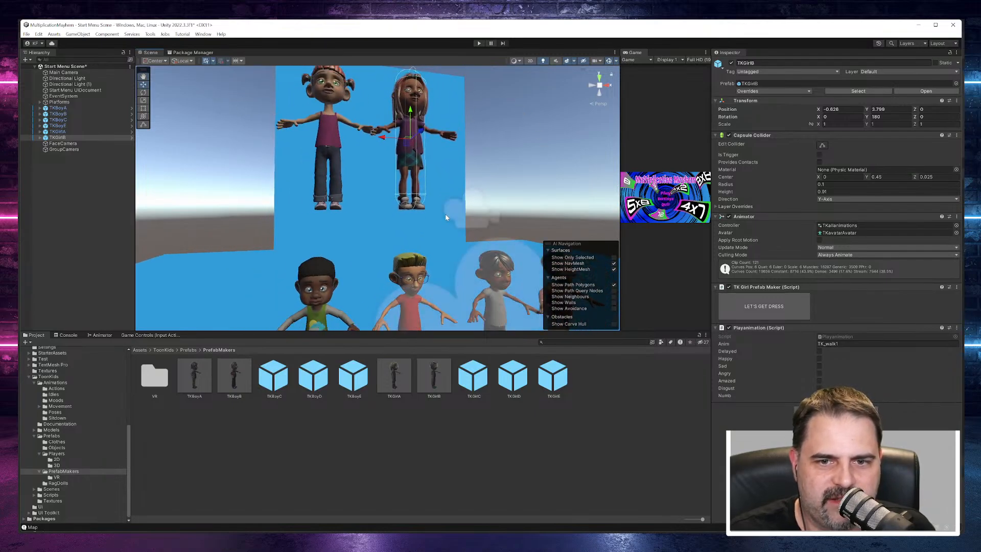
pyautogui.keyDown('alt'); pyautogui.moveTo(448, 215); pyautogui.dragTo(484, 174); pyautogui.keyUp('alt')
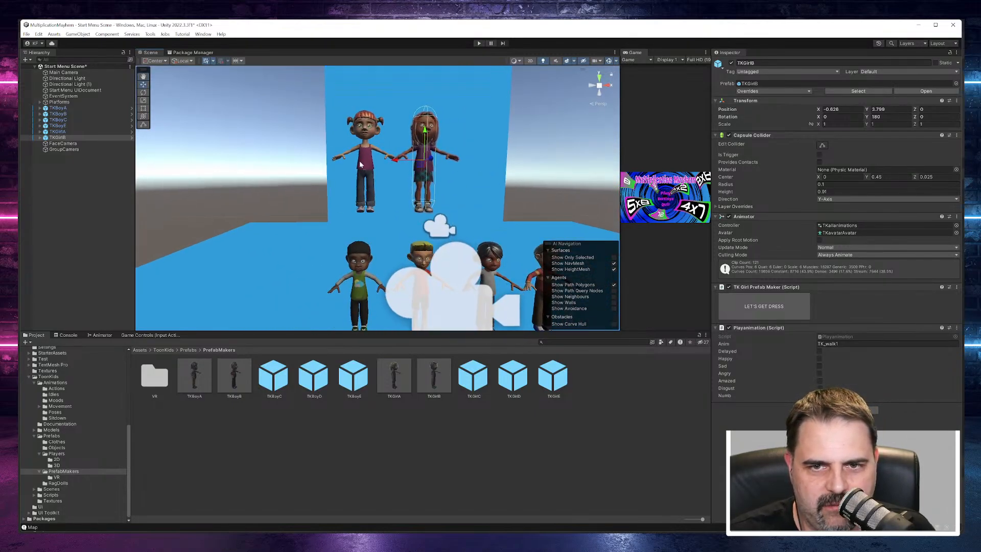
# Step: Shift TKGirlA slightly further outward to an X position of about -1.204, widening the gap to TKGirlB
pyautogui.click(59, 131)
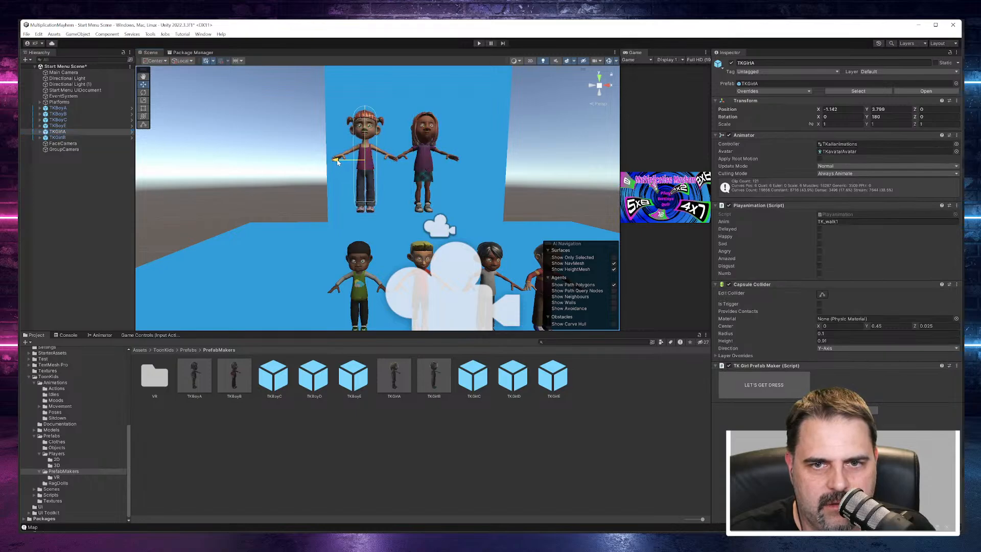
pyautogui.moveTo(336, 163); pyautogui.dragTo(331, 165)
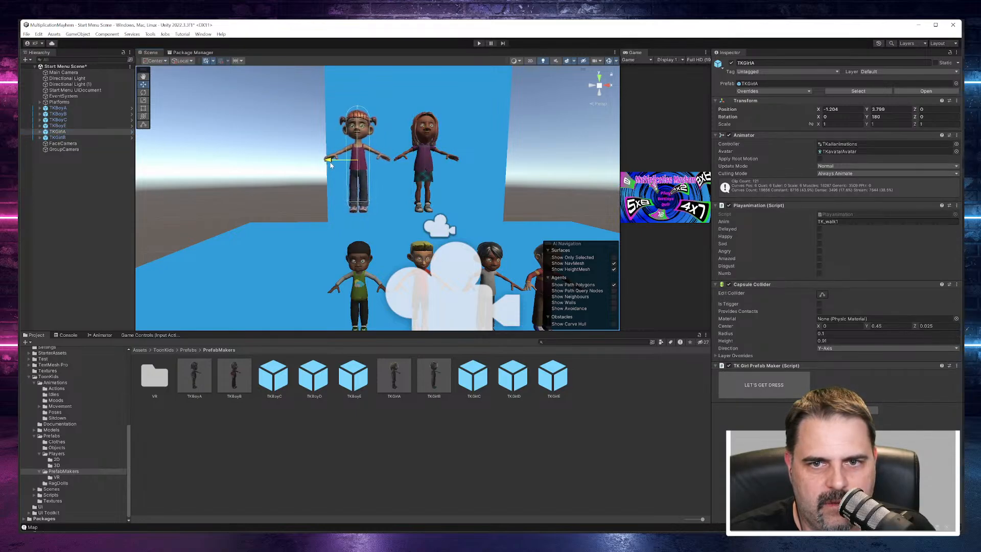
pyautogui.click(63, 138)
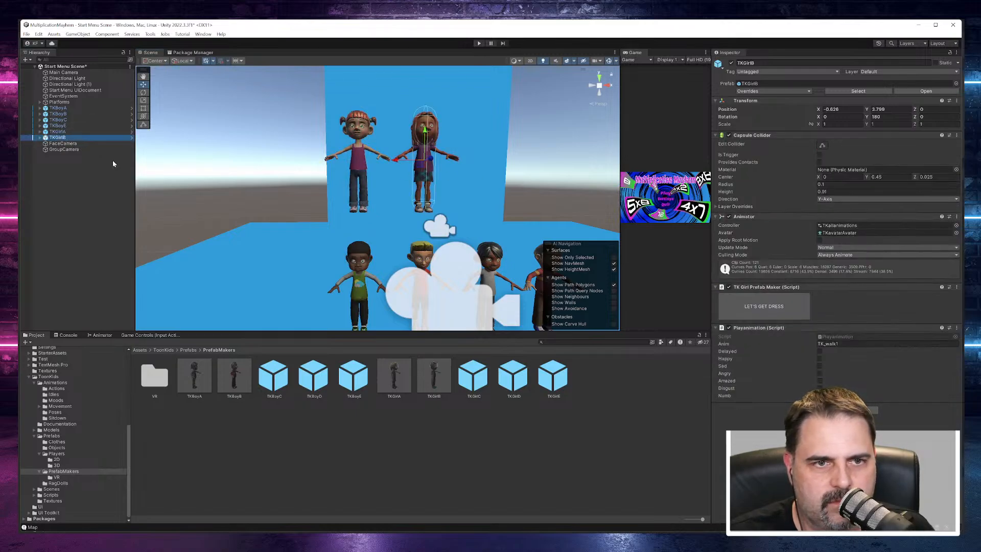
pyautogui.doubleClick(63, 138)
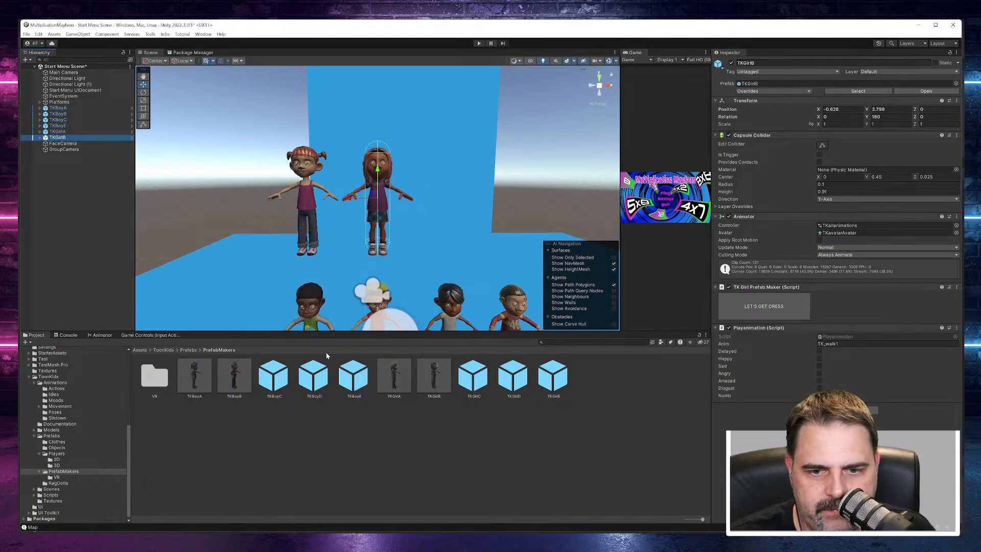
# Step: Add the TKGirlC prefab from PrefabMakers to the scene and raise it to Y 3.78, level with the other girls
pyautogui.click(476, 382)
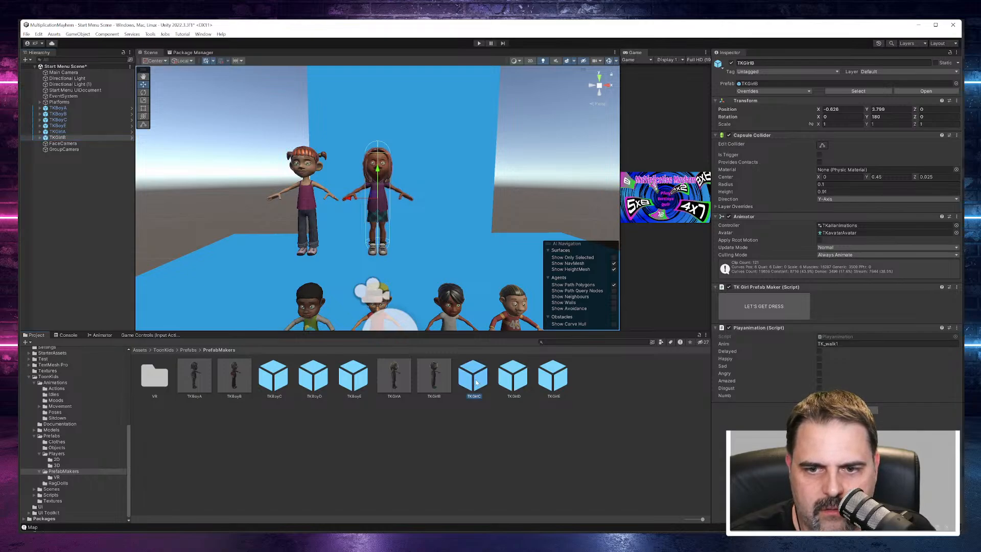
pyautogui.moveTo(58, 186); pyautogui.dragTo(49, 168)
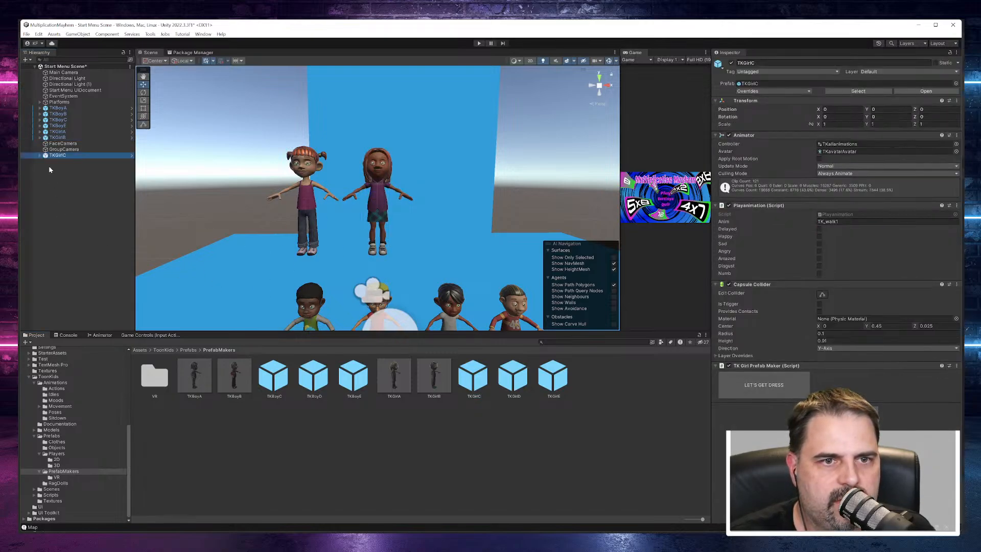
pyautogui.scroll(-6, 290, 235)
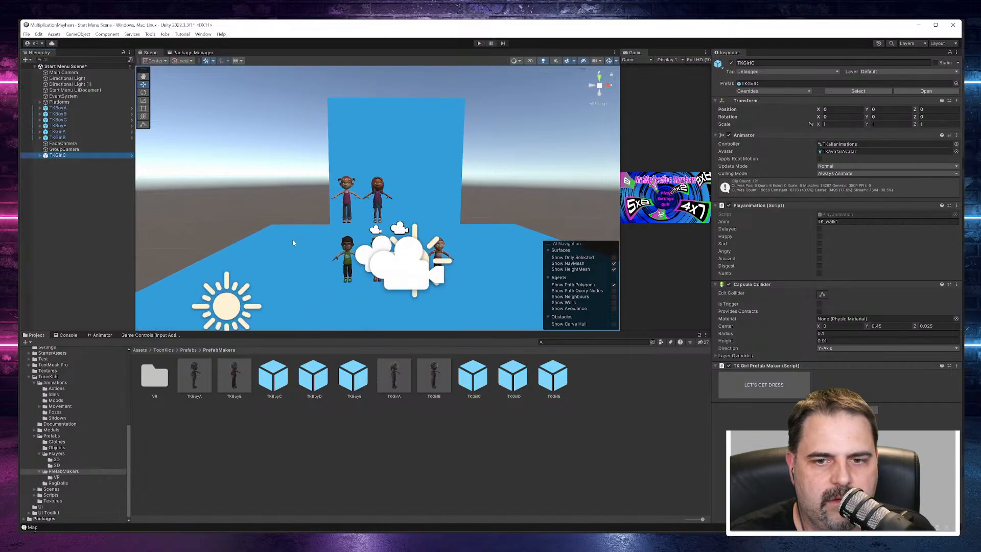
pyautogui.moveTo(400, 305); pyautogui.dragTo(379, 175)
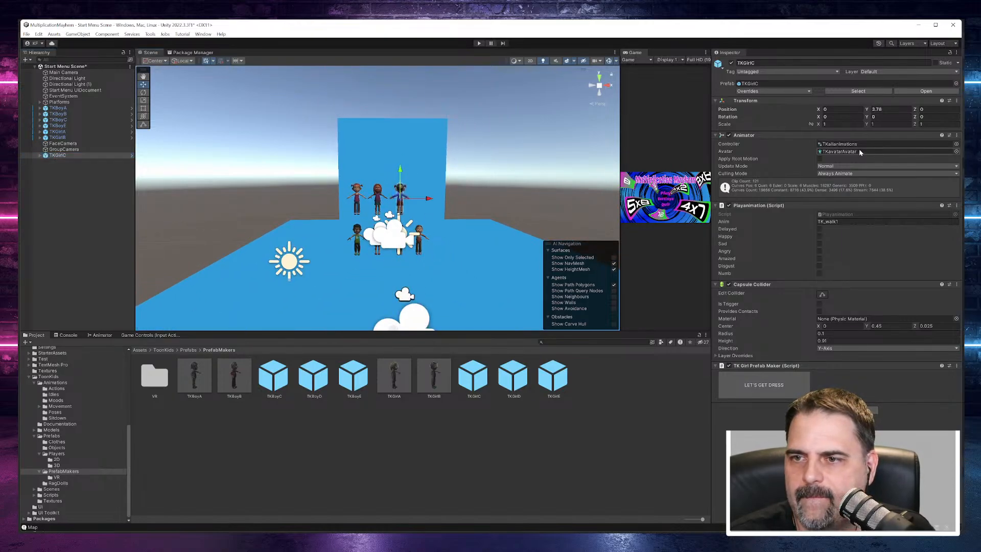
# Step: Set TKGirlC's Y rotation to 180 so she faces the same way as the others
pyautogui.write('1')
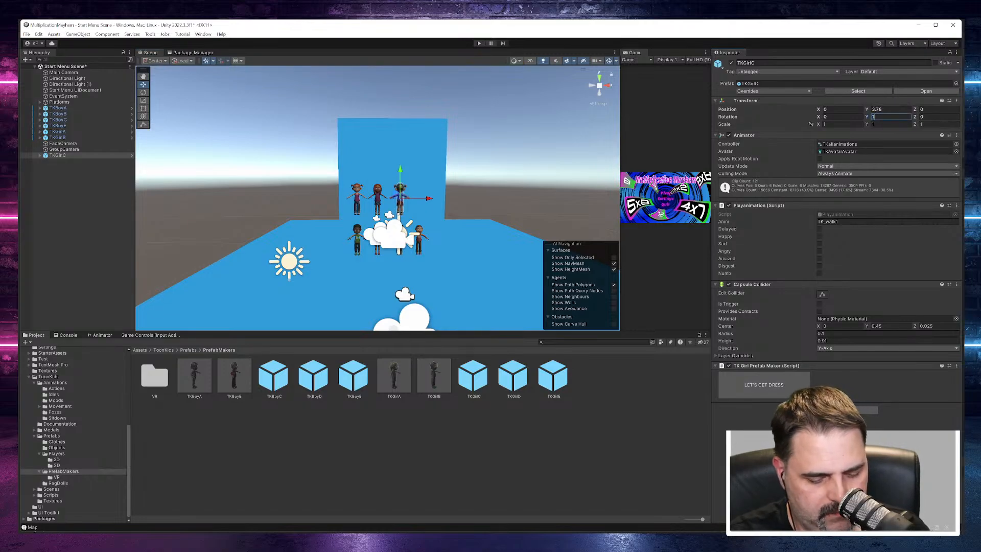
pyautogui.write('80')
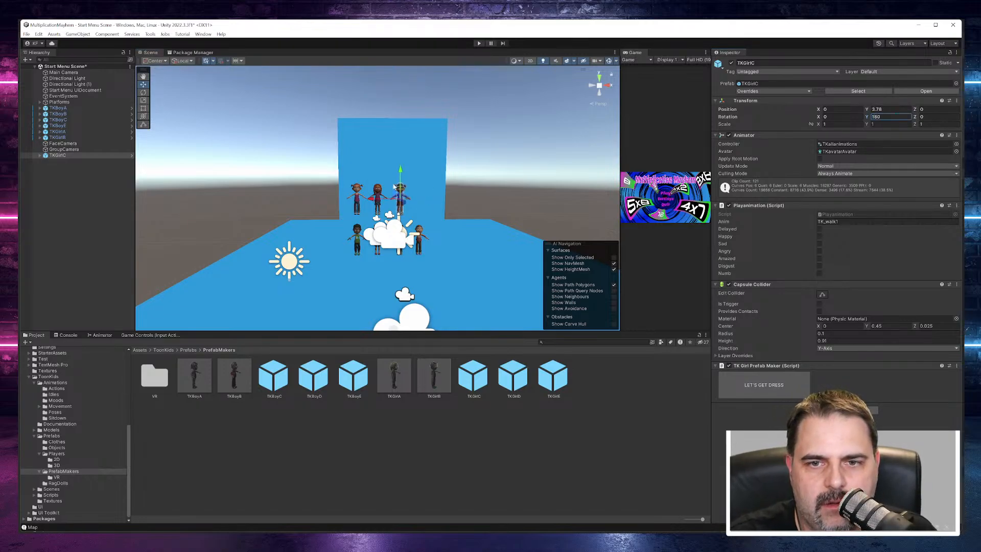
pyautogui.scroll(5, 415, 200)
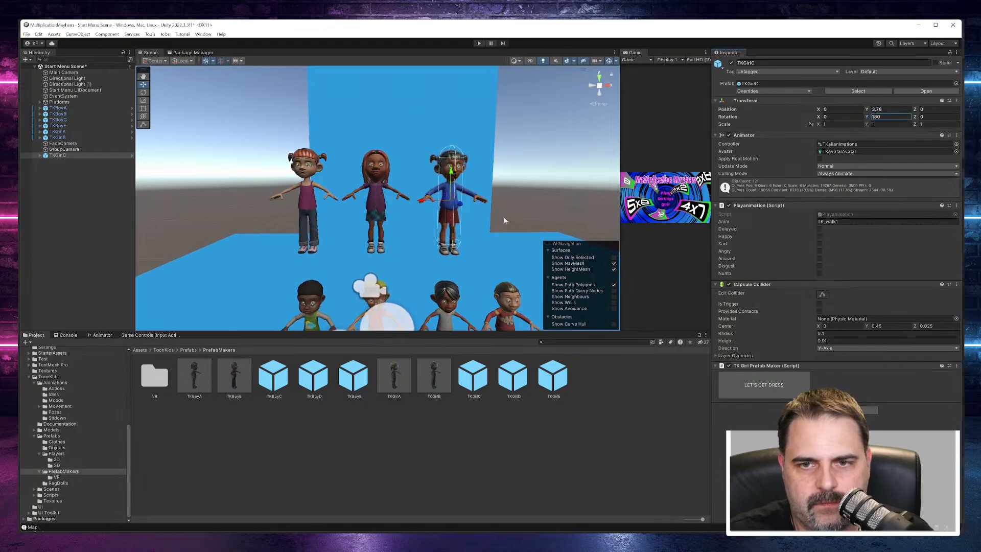
pyautogui.moveTo(488, 222)
pyautogui.keyDown('alt'); pyautogui.mouseDown()
pyautogui.moveTo(387, 195)
pyautogui.moveTo(499, 211)
pyautogui.mouseUp(); pyautogui.keyUp('alt')
pyautogui.moveTo(500, 211); pyautogui.dragTo(455, 165, button='middle')
pyautogui.keyDown('alt'); pyautogui.moveTo(455, 165); pyautogui.dragTo(474, 241); pyautogui.keyUp('alt')
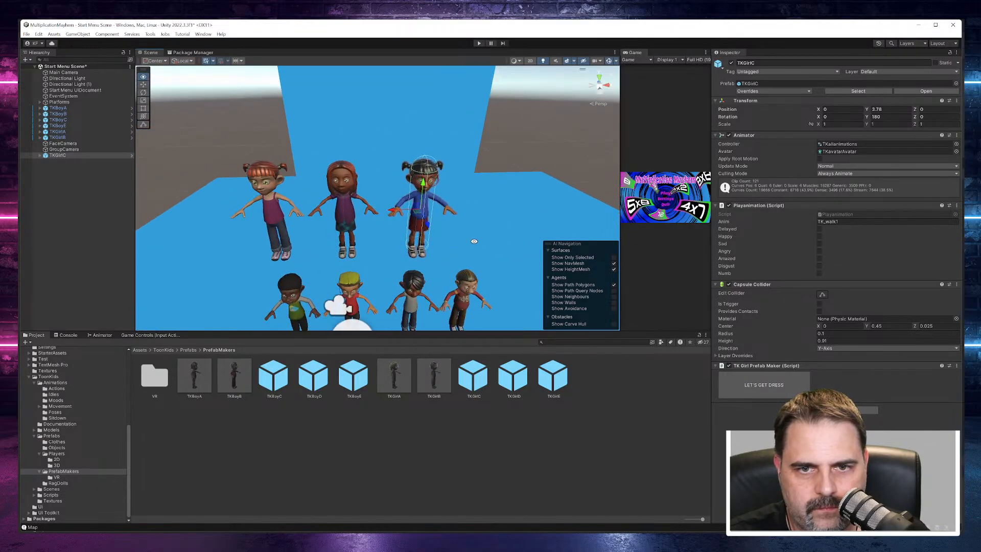
# Step: Reorder TKGirlC in the scene hierarchy so it sits directly below TKGirlB and above FaceCamera
pyautogui.click(344, 186)
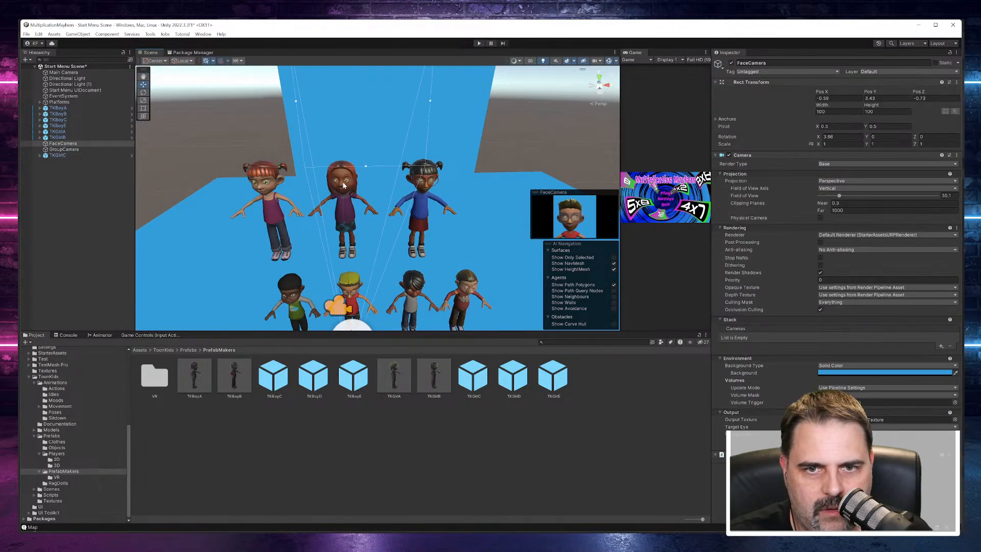
pyautogui.click(65, 120)
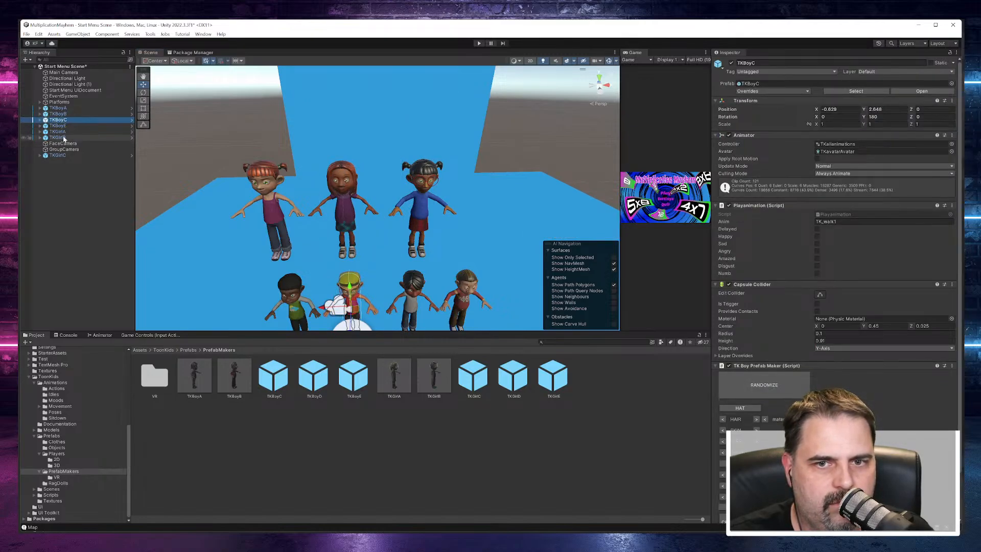
pyautogui.click(63, 132)
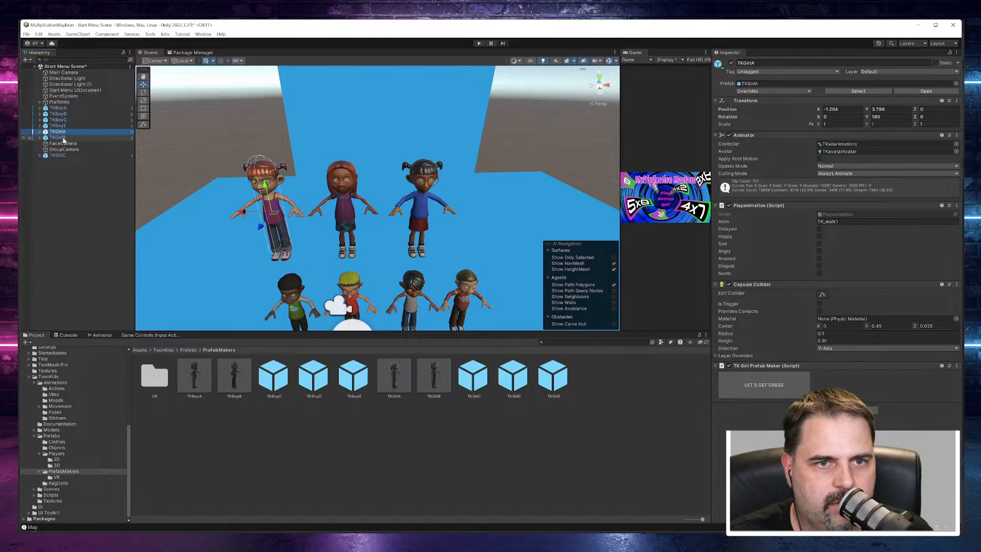
pyautogui.click(63, 137)
pyautogui.click(59, 156)
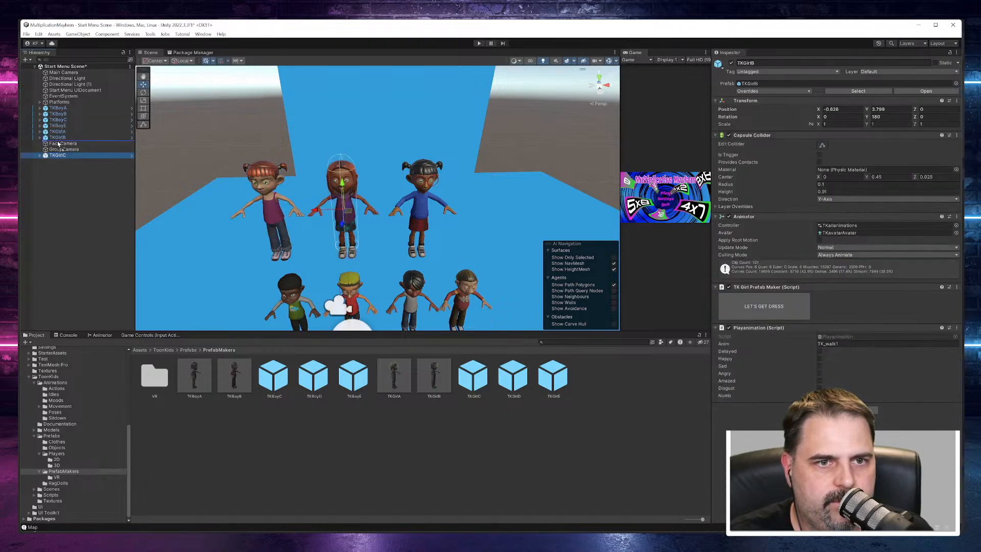
pyautogui.moveTo(59, 144); pyautogui.dragTo(60, 143)
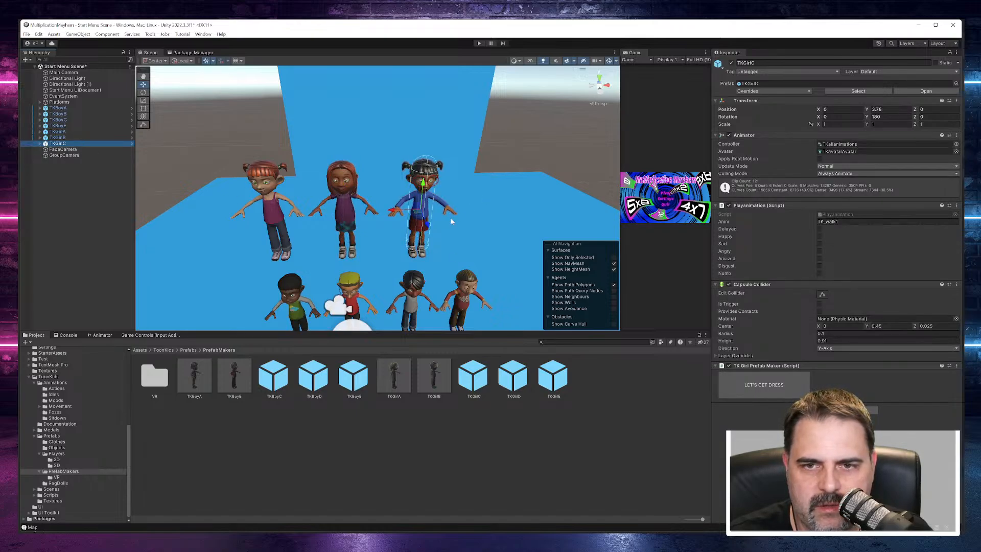
# Step: Start dressing TKGirlB in the TK Girl Prefab Maker and cycle her hair material to blonde
pyautogui.click(341, 182)
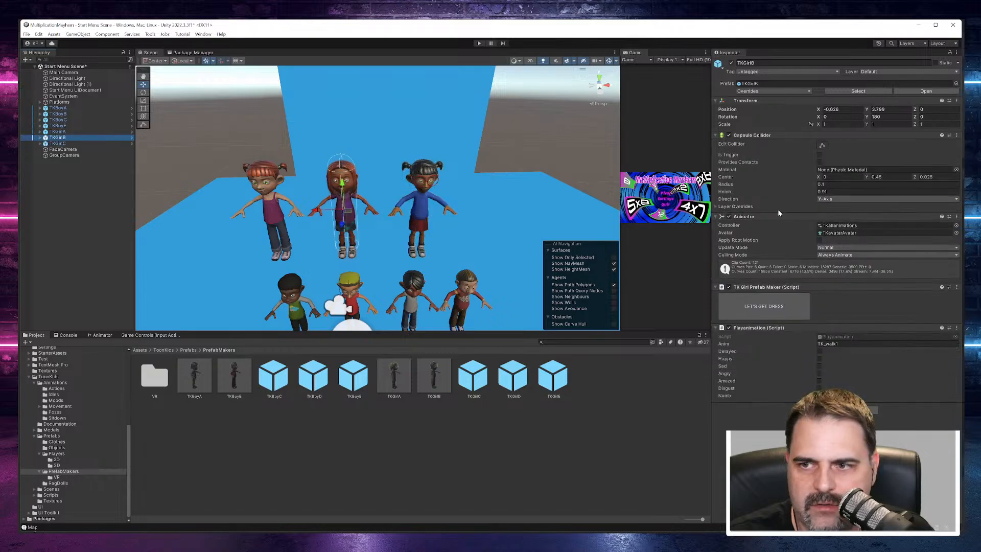
pyautogui.click(785, 304)
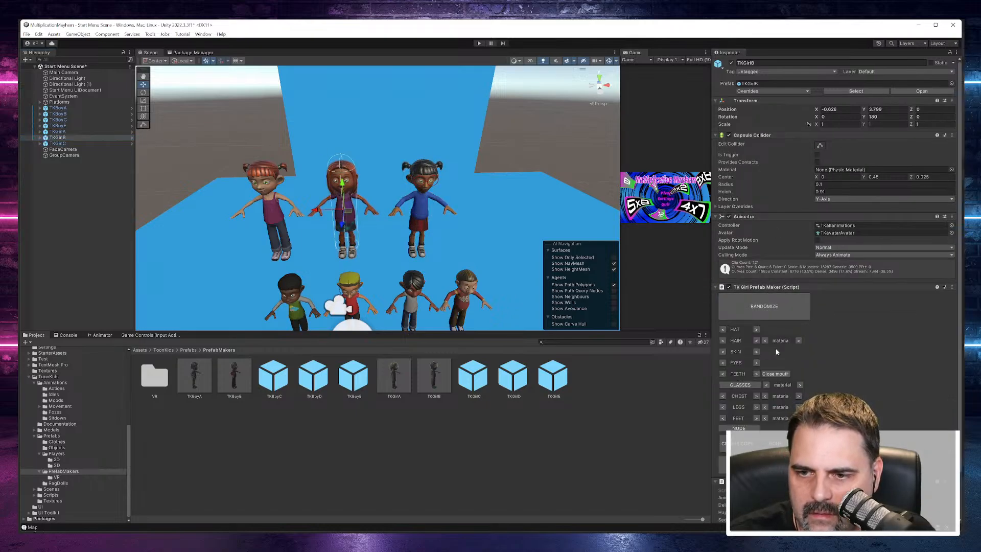
pyautogui.click(798, 341)
pyautogui.click(799, 341)
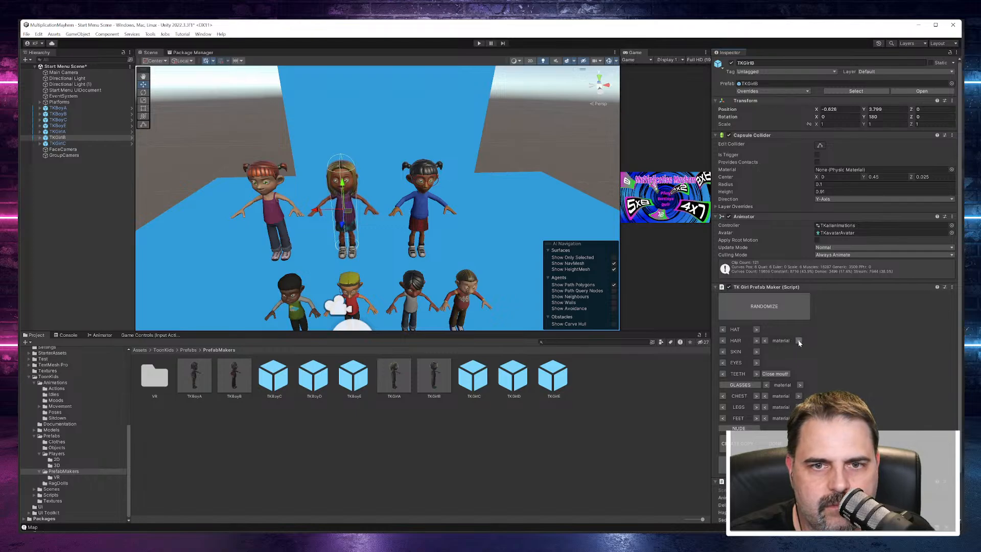
# Step: Start dressing TKGirlC in the TK Girl Prefab Maker and change her footwear to the grey shoes
pyautogui.keyDown('alt'); pyautogui.moveTo(481, 243); pyautogui.dragTo(477, 212); pyautogui.keyUp('alt')
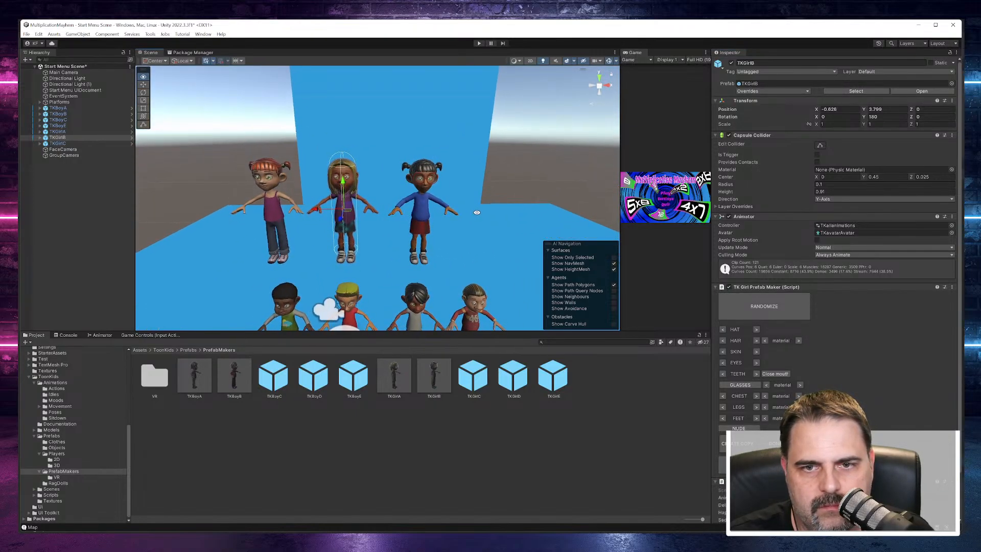
pyautogui.moveTo(480, 210); pyautogui.dragTo(421, 212, button='middle')
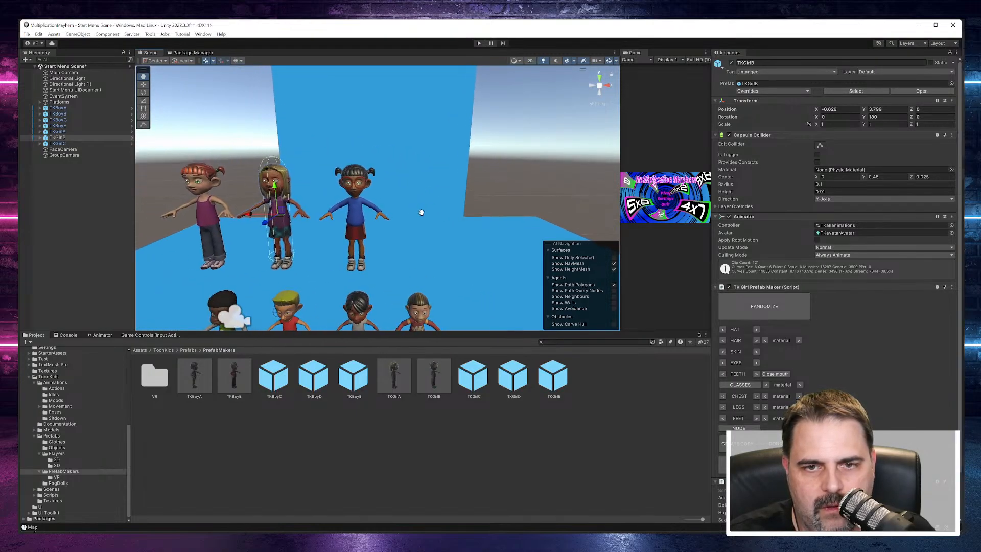
pyautogui.scroll(5, 379, 216)
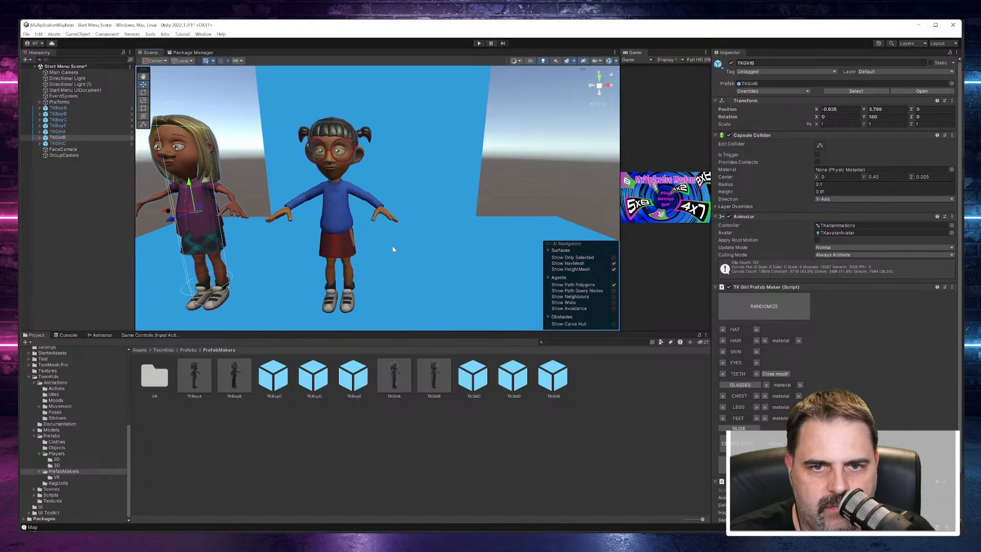
pyautogui.keyDown('alt'); pyautogui.moveTo(393, 248); pyautogui.dragTo(415, 232); pyautogui.keyUp('alt')
pyautogui.click(57, 144)
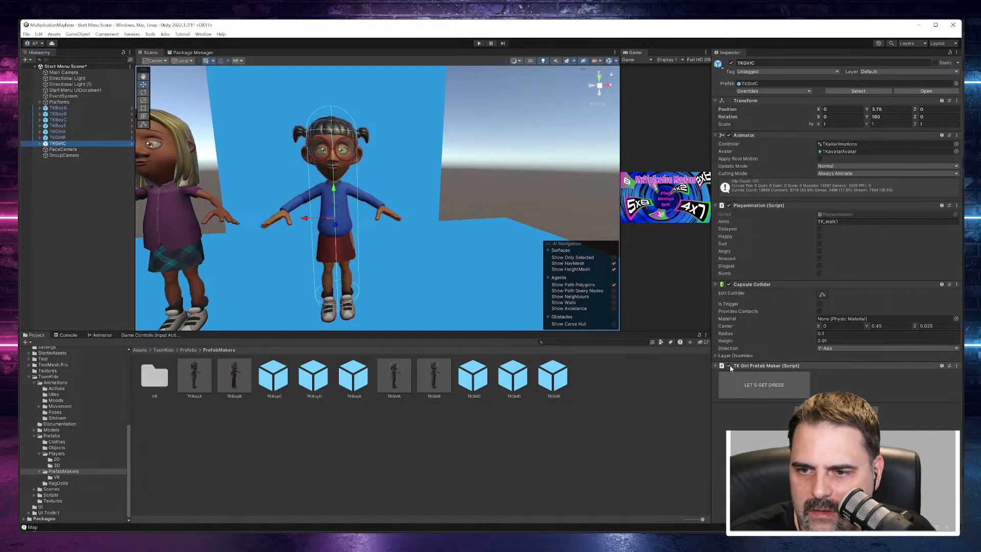
pyautogui.scroll(-3, 759, 366)
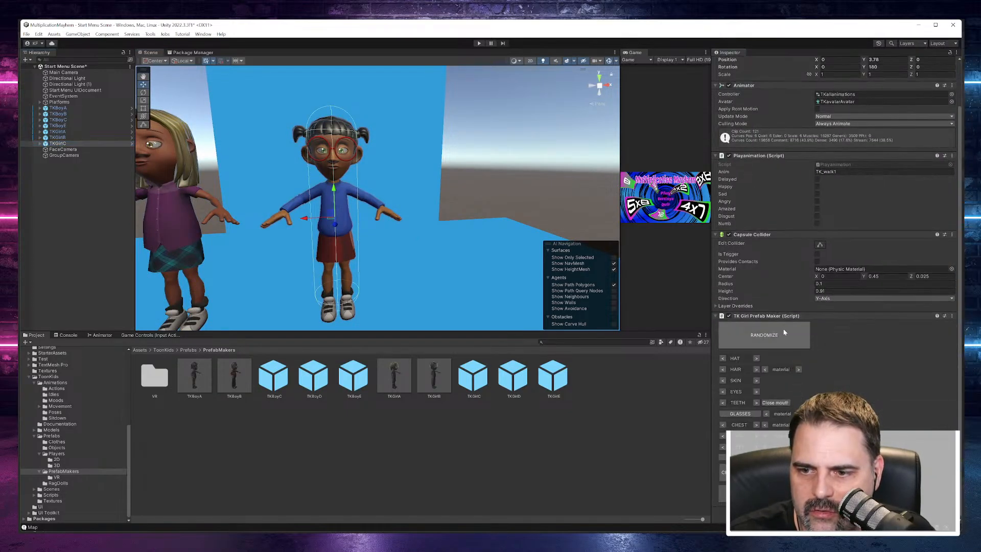
pyautogui.click(757, 448)
pyautogui.click(756, 448)
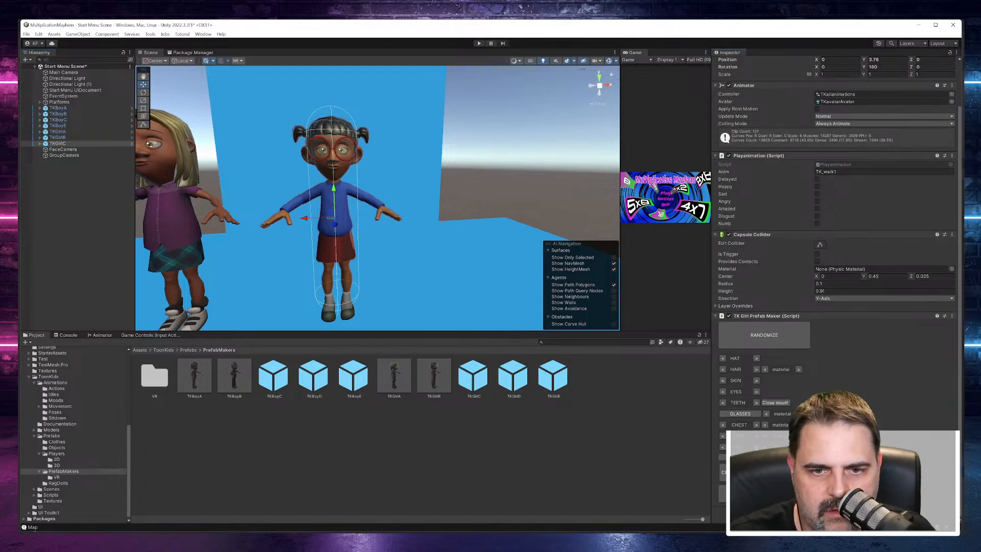
pyautogui.click(756, 448)
pyautogui.click(723, 448)
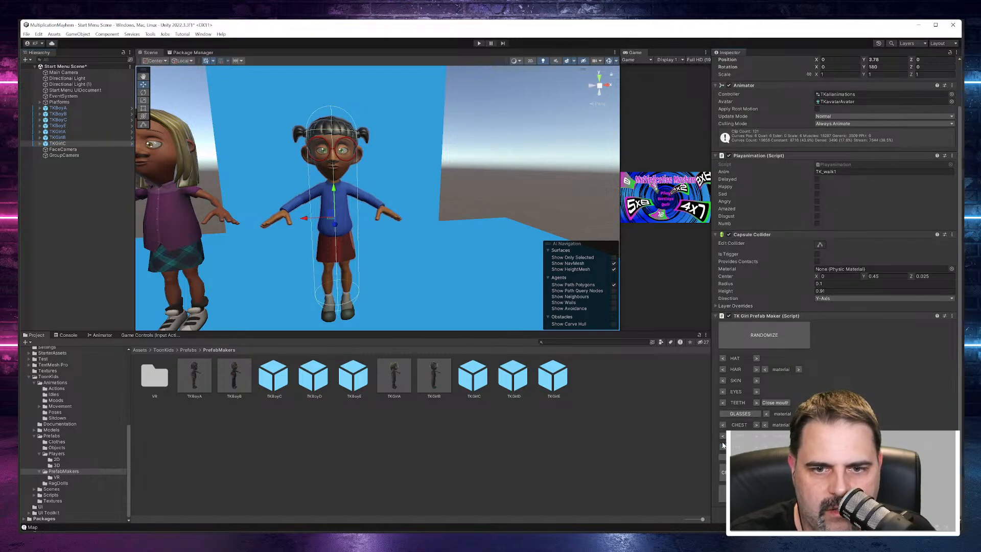
# Step: Cycle through TKGirlC's leg clothing options in the TK Girl Prefab Maker and return to the red skirt
pyautogui.click(758, 437)
pyautogui.click(757, 437)
pyautogui.click(757, 437)
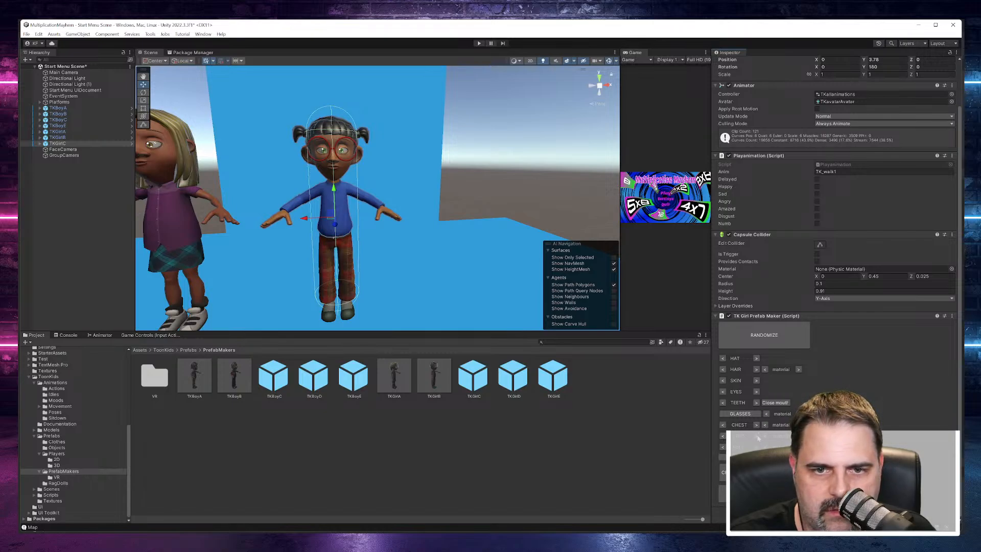
pyautogui.click(759, 437)
pyautogui.click(758, 438)
pyautogui.click(758, 438)
pyautogui.click(759, 438)
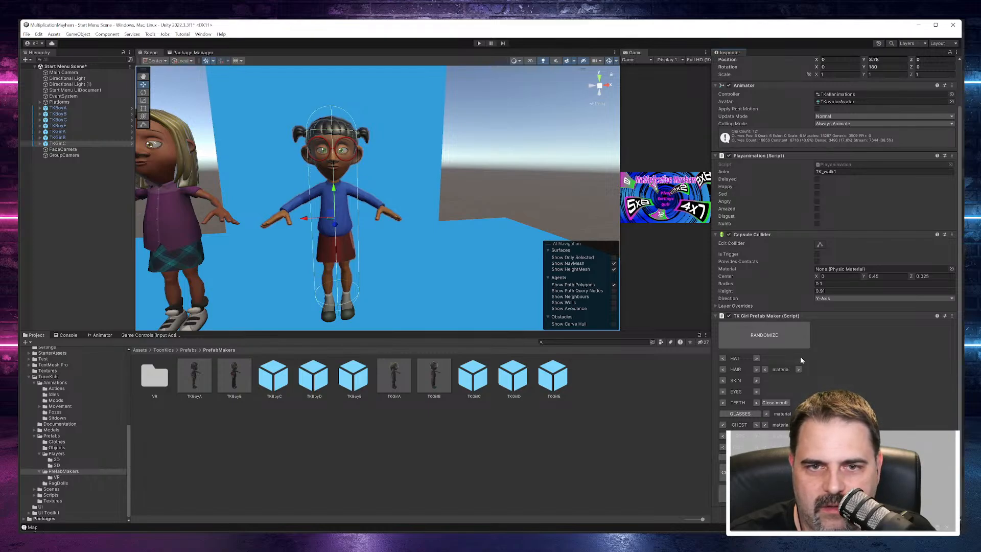
# Step: Browse TKGirlC's chest clothing options, settle on the long-sleeved sweater and change its material to red
pyautogui.click(756, 425)
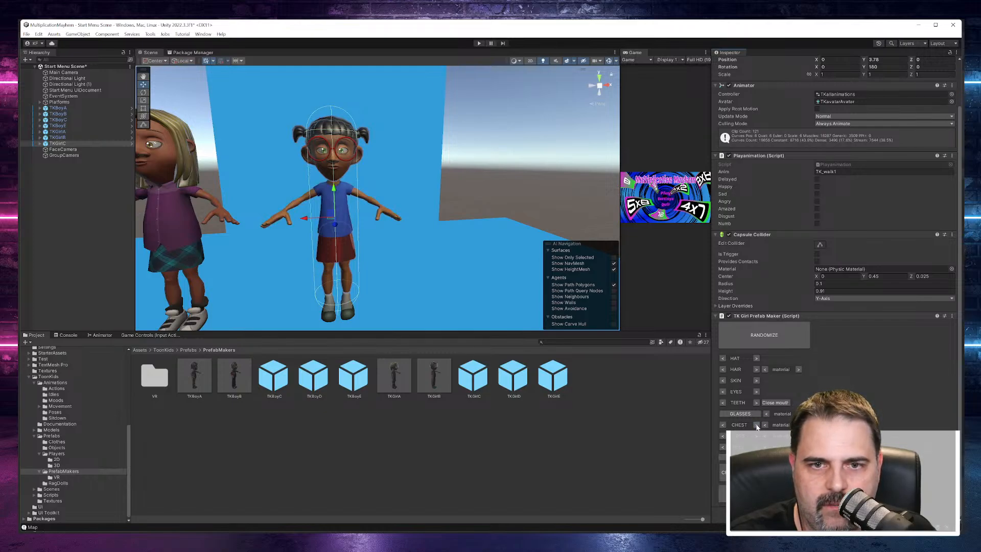
pyautogui.click(756, 425)
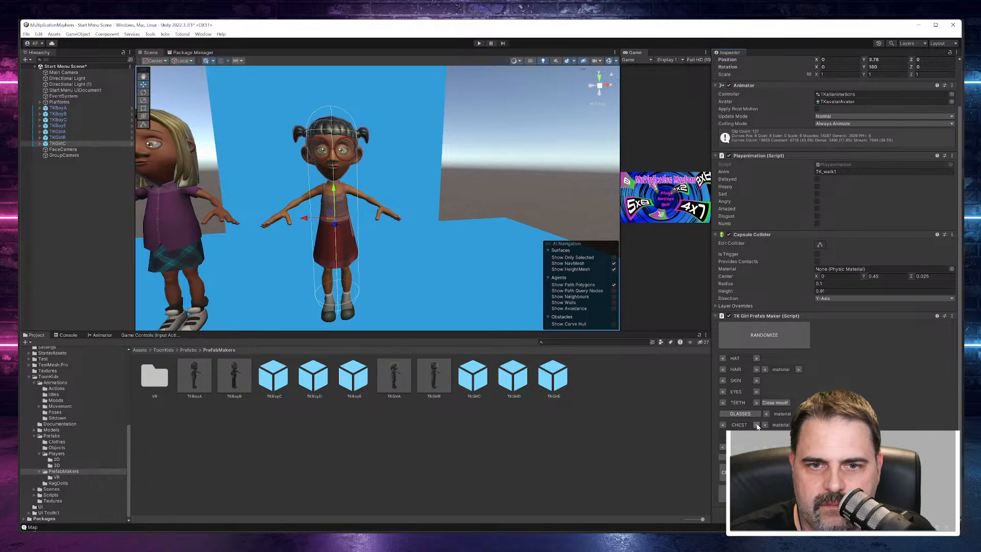
pyautogui.click(756, 425)
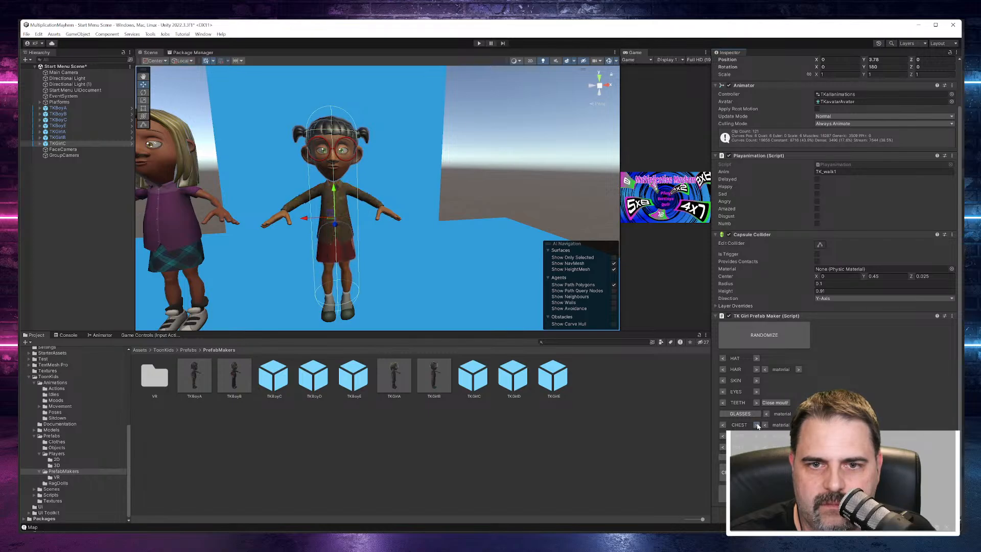
pyautogui.click(756, 425)
pyautogui.click(756, 425)
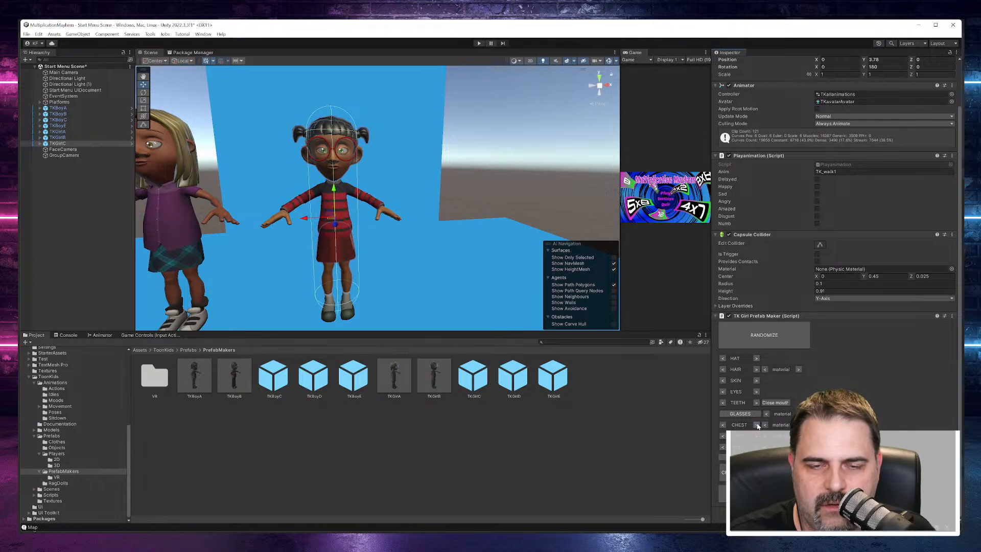
pyautogui.click(757, 425)
pyautogui.click(756, 425)
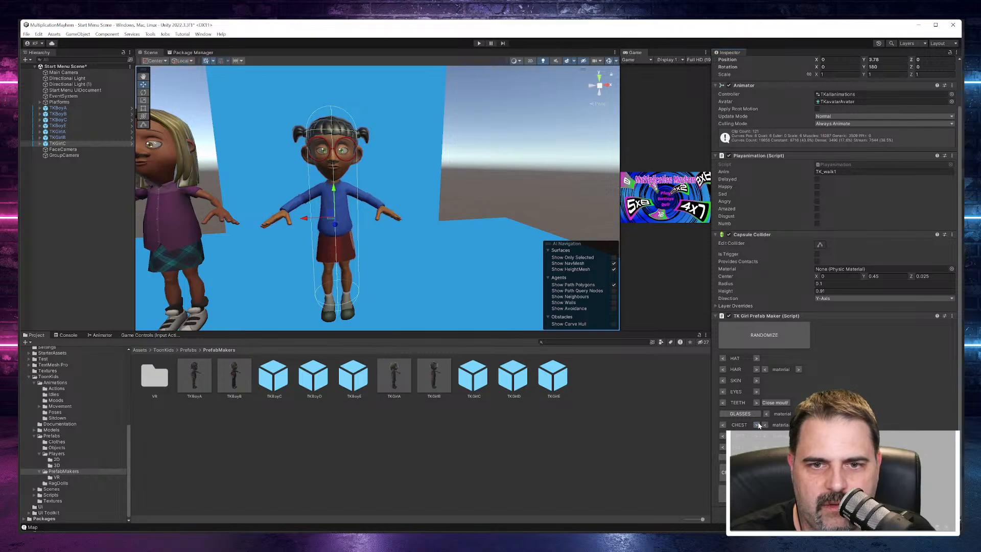
pyautogui.click(756, 425)
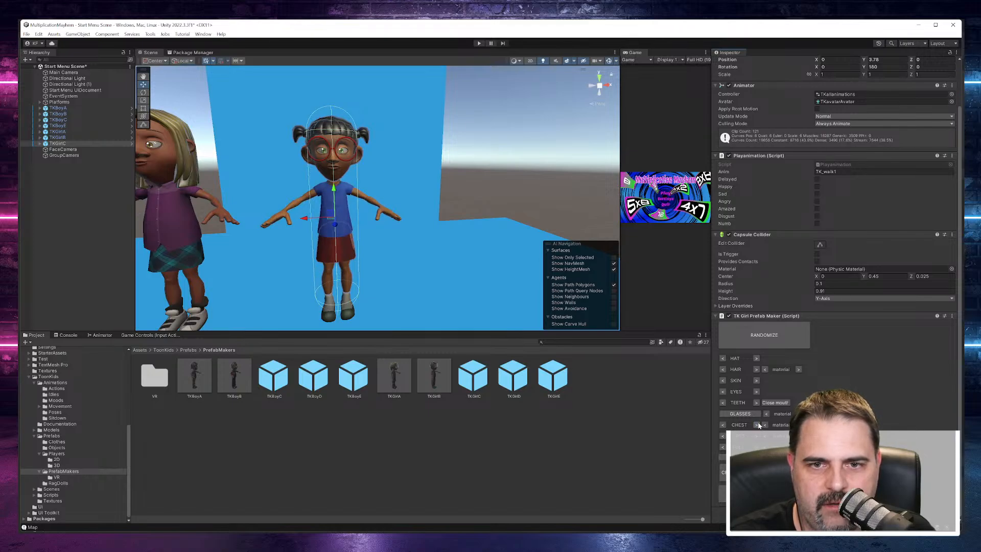
pyautogui.click(723, 425)
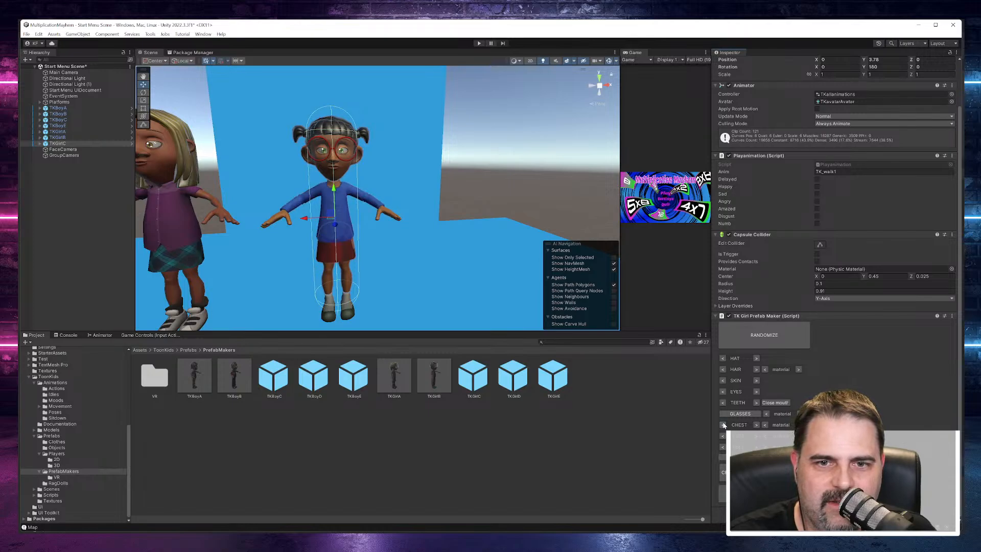
pyautogui.click(756, 425)
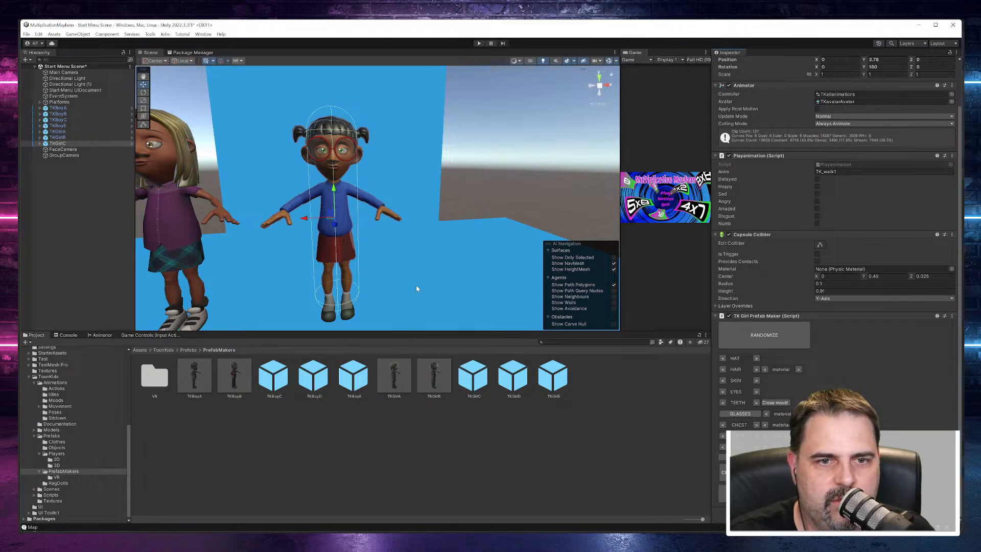
pyautogui.scroll(-5, 431, 258)
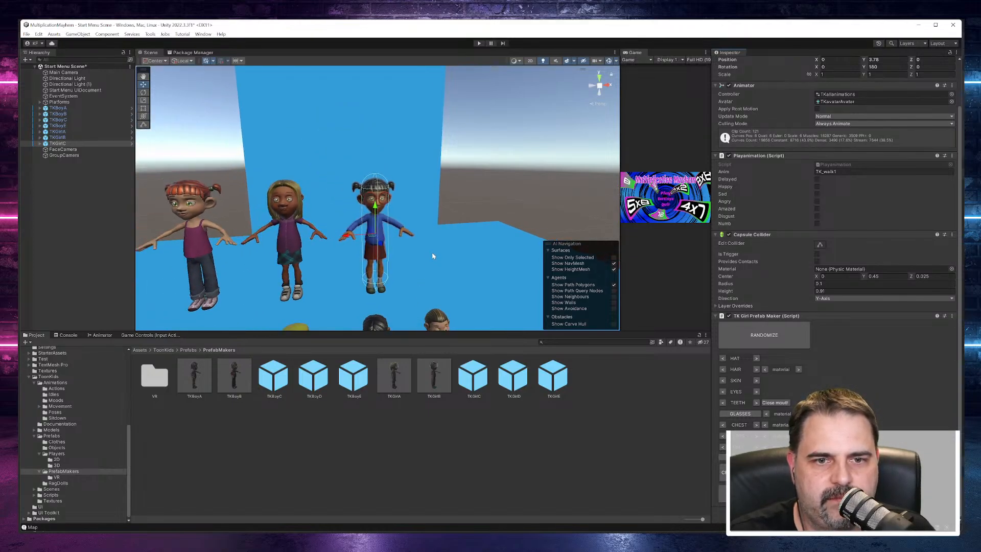
pyautogui.keyDown('alt'); pyautogui.moveTo(432, 257); pyautogui.dragTo(435, 229); pyautogui.keyUp('alt')
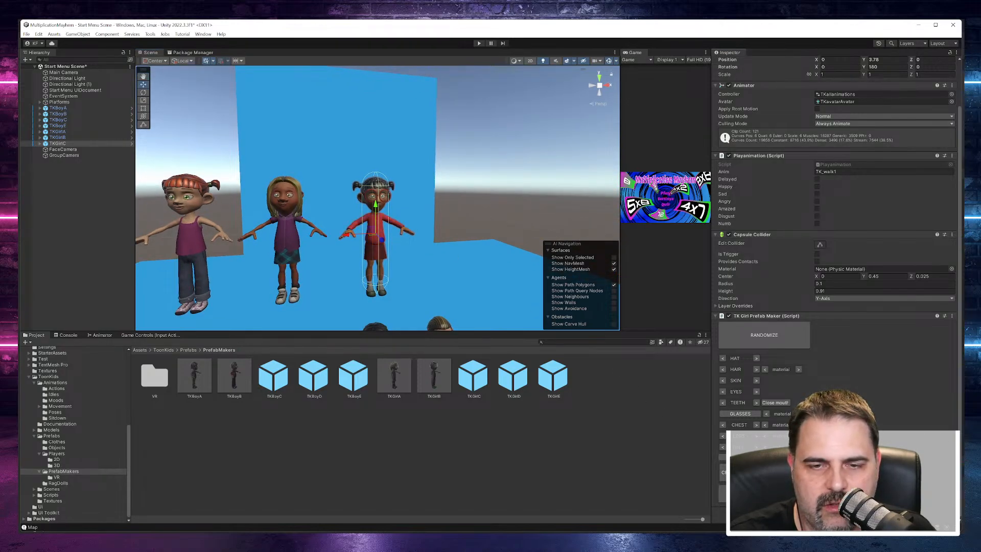
pyautogui.keyDown('alt'); pyautogui.moveTo(456, 228); pyautogui.dragTo(407, 210); pyautogui.keyUp('alt')
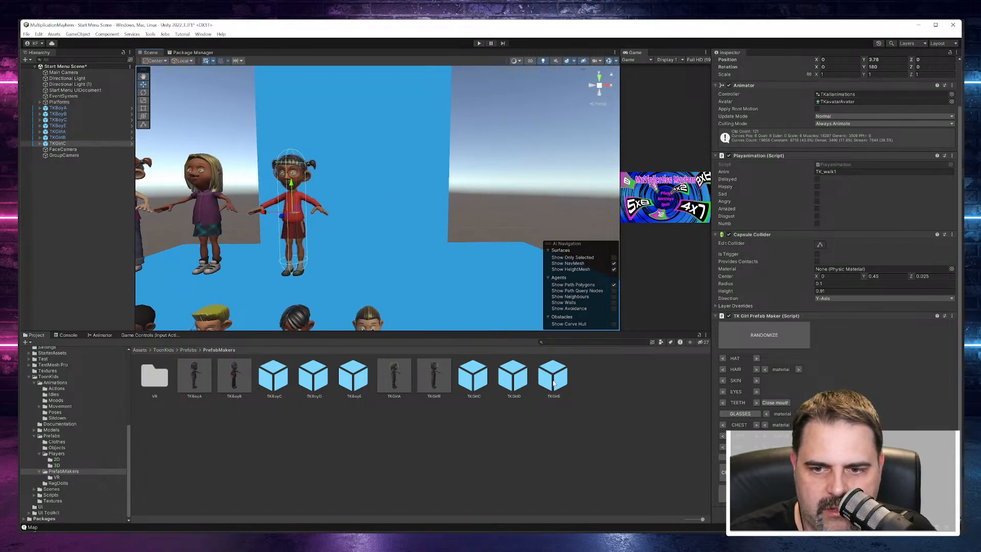
# Step: Add the TKGirlE prefab to the scene and place her beside TKGirlC in the upper row, at about X 0.59, Y 3.77
pyautogui.moveTo(553, 375); pyautogui.dragTo(82, 207)
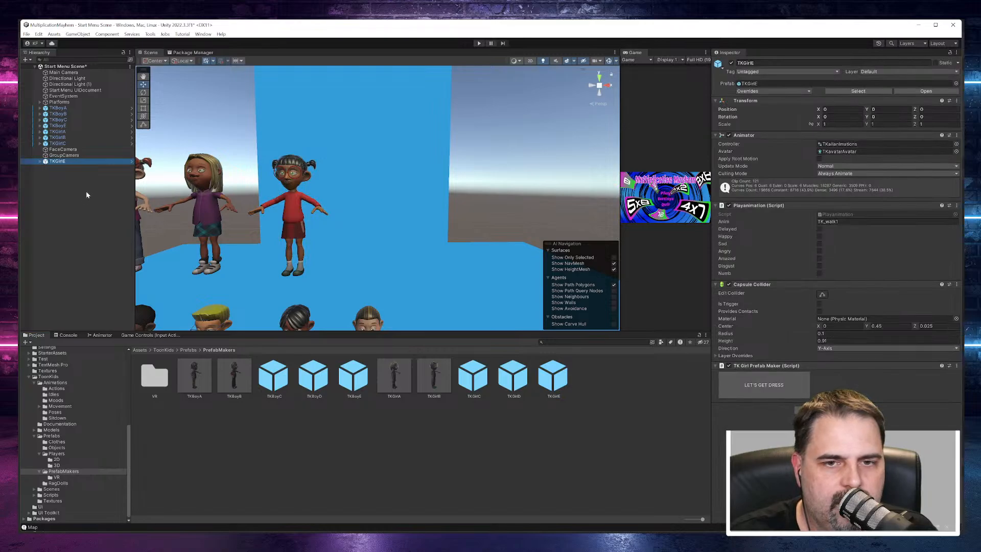
pyautogui.scroll(-8, 313, 225)
pyautogui.scroll(-3, 320, 233)
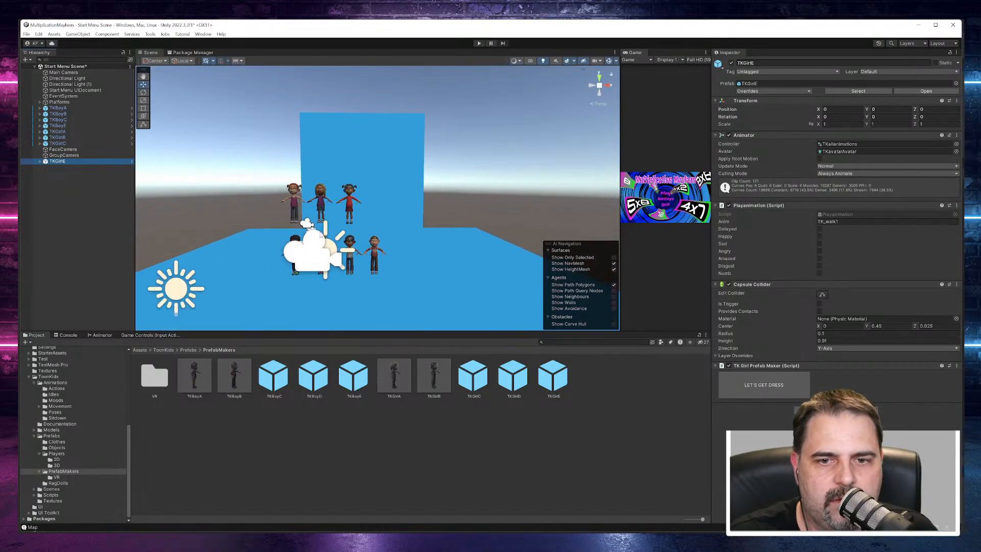
pyautogui.scroll(-3, 373, 240)
pyautogui.moveTo(358, 298); pyautogui.dragTo(405, 202)
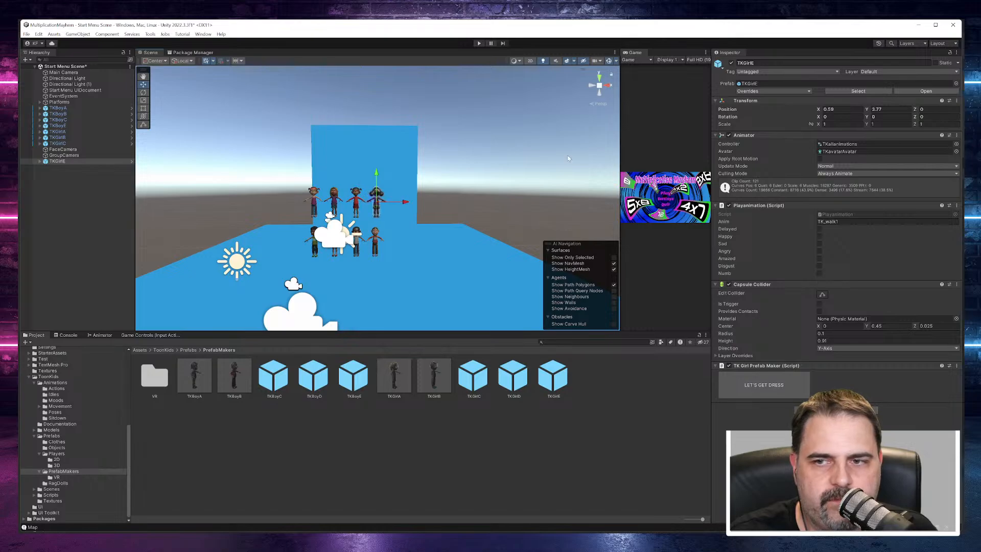
# Step: Set TKGirlE's Y rotation to 180 and reorder her in the hierarchy between TKGirlC and FaceCamera
pyautogui.click(891, 116)
pyautogui.write('180')
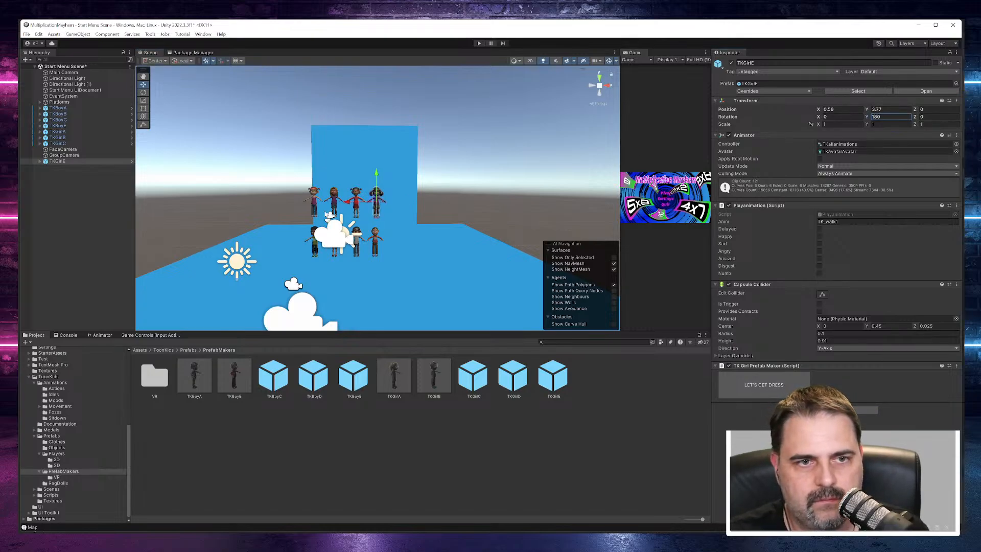
pyautogui.moveTo(60, 161); pyautogui.dragTo(64, 149)
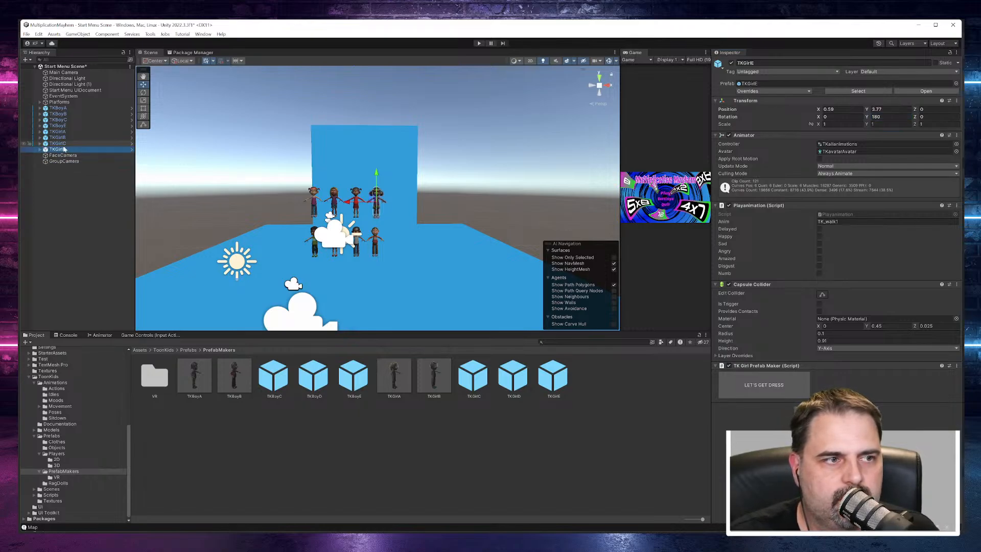
# Step: Start dressing TKGirlE in the TK Girl Prefab Maker and cycle the material of her shorts to blue
pyautogui.scroll(8, 376, 172)
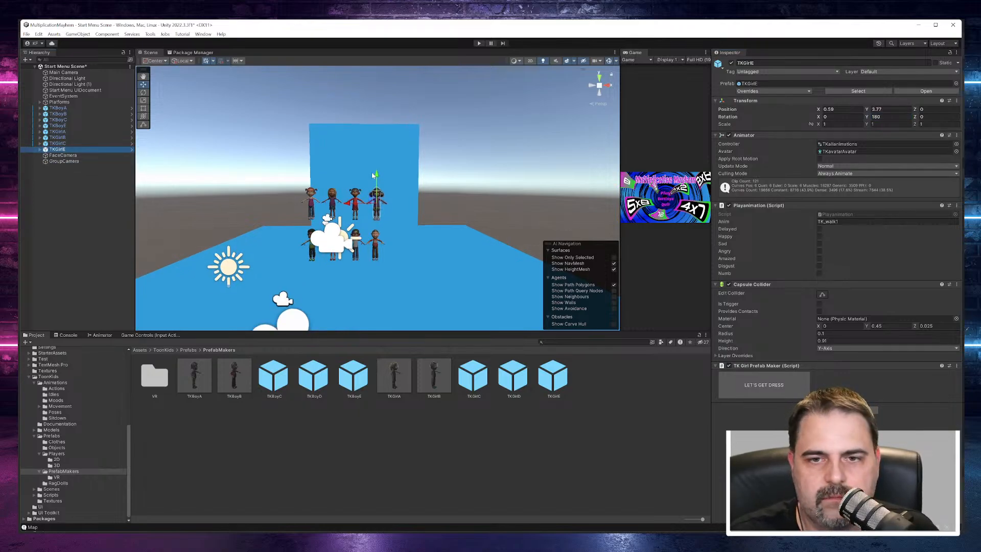
pyautogui.scroll(3, 366, 239)
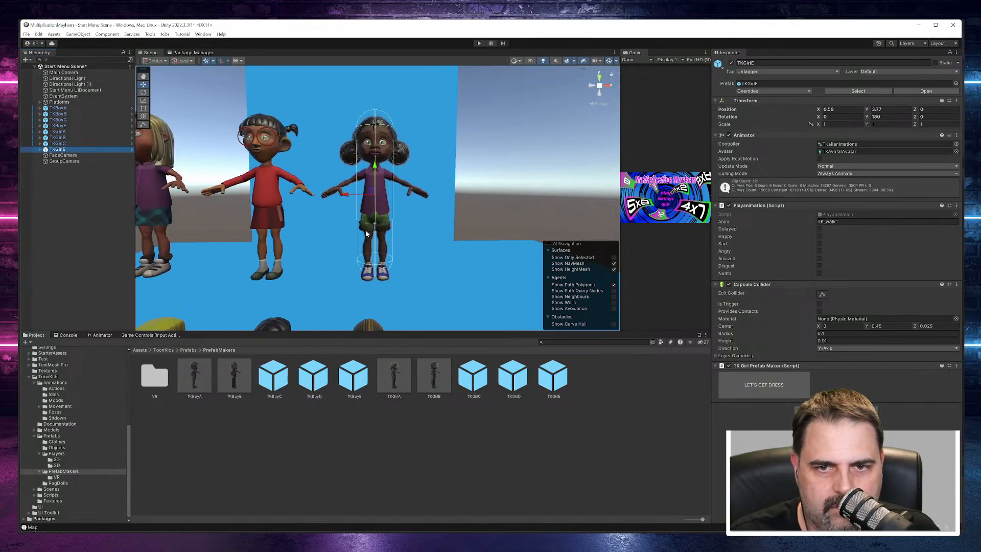
pyautogui.keyDown('alt'); pyautogui.moveTo(369, 223); pyautogui.dragTo(434, 246); pyautogui.keyUp('alt')
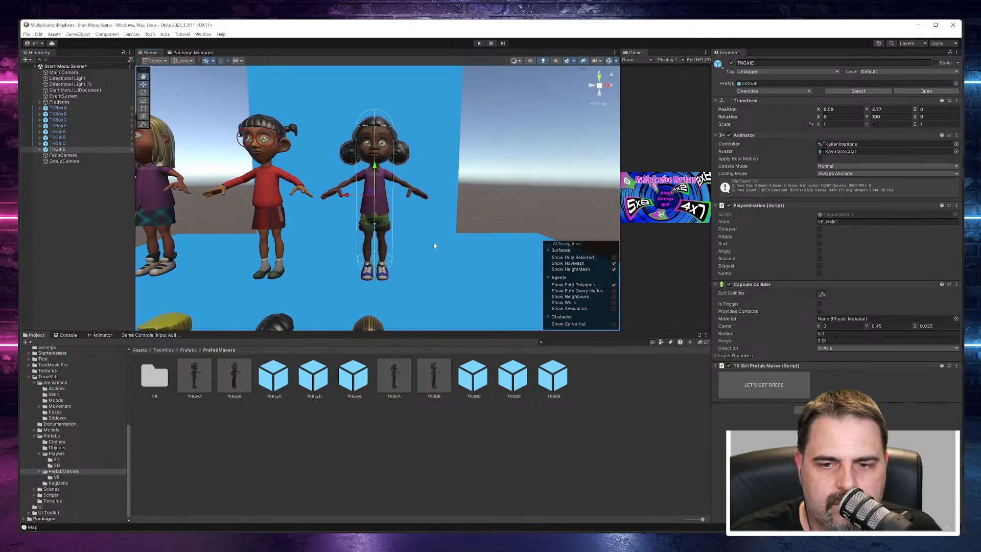
pyautogui.click(41, 150)
pyautogui.click(41, 150)
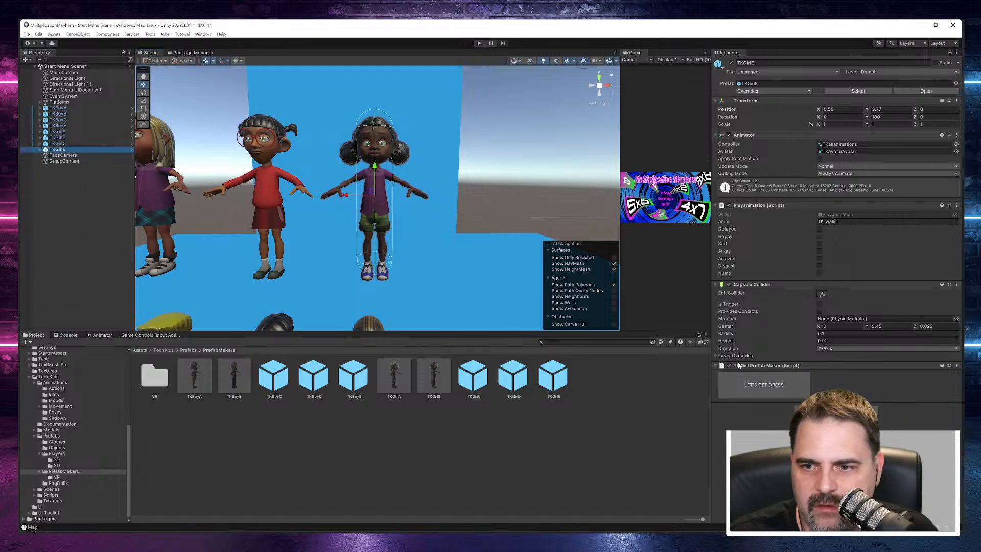
pyautogui.click(759, 384)
pyautogui.scroll(-3, 785, 392)
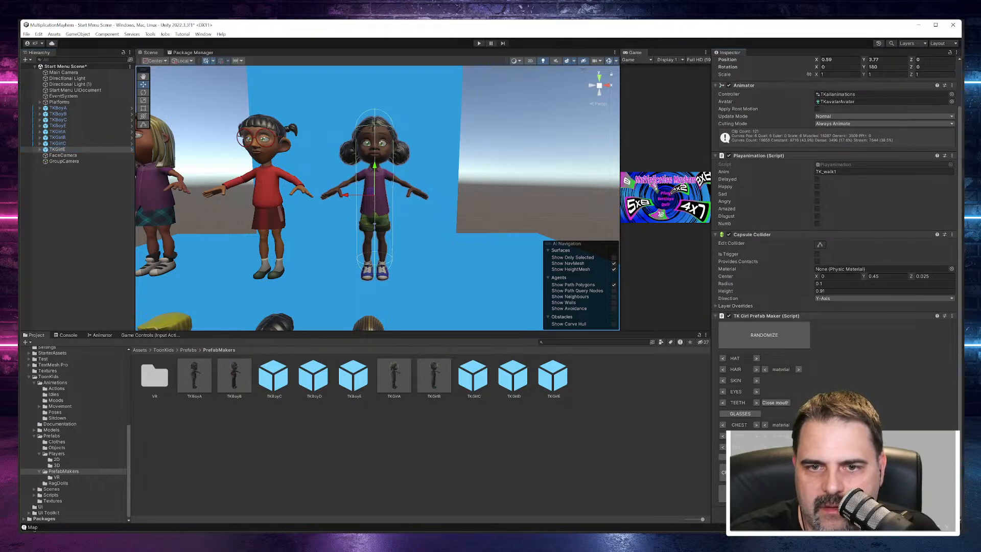
pyautogui.click(798, 435)
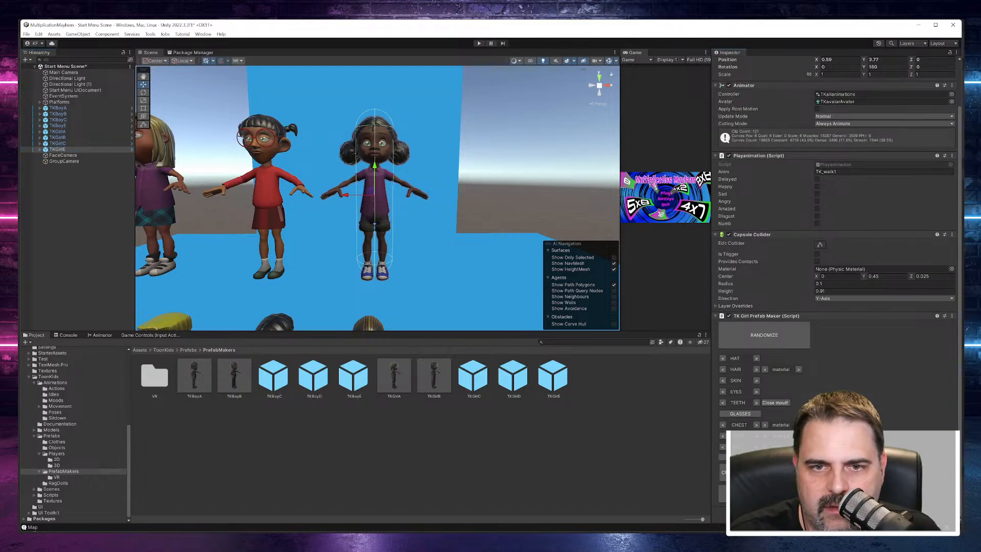
pyautogui.click(798, 436)
pyautogui.click(797, 436)
pyautogui.click(798, 435)
pyautogui.click(797, 436)
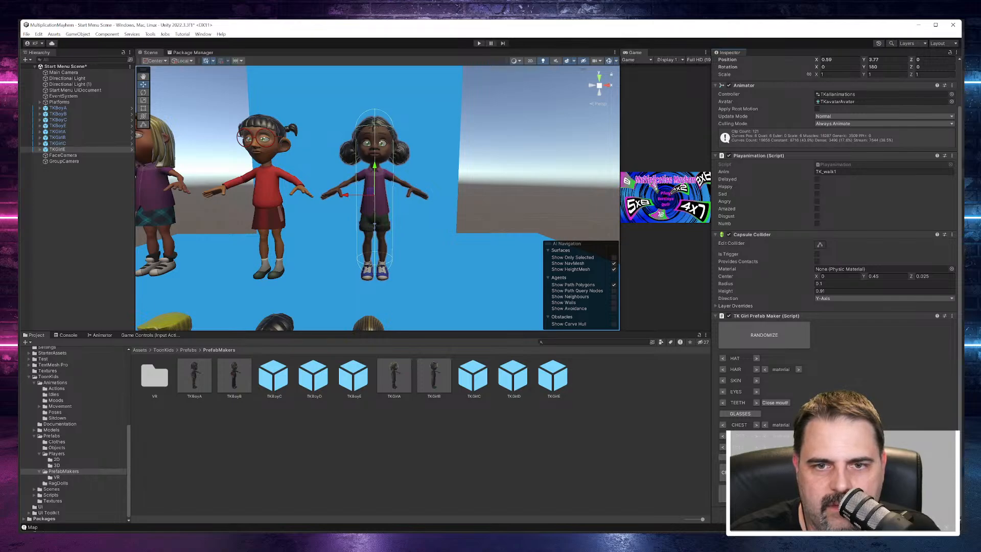
pyautogui.click(797, 436)
pyautogui.click(797, 436)
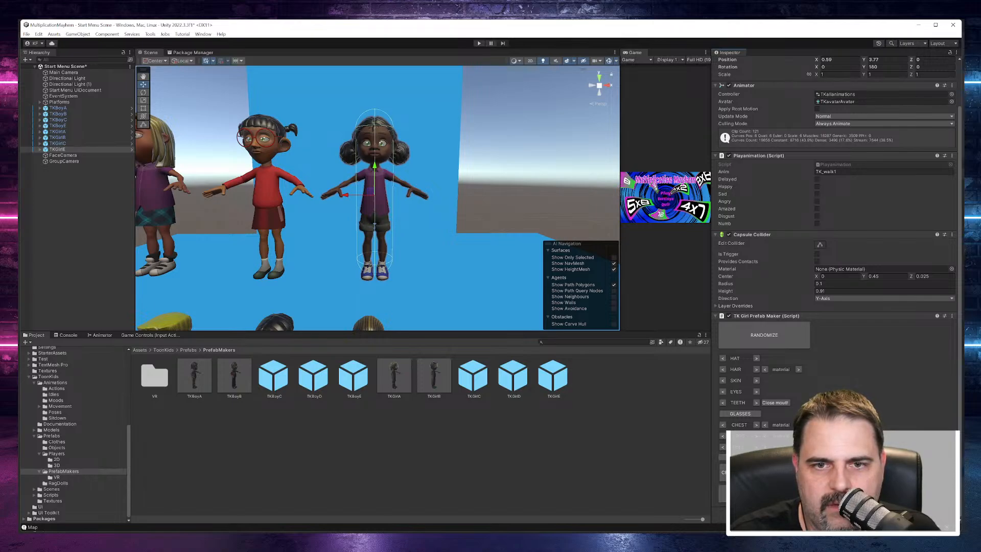
pyautogui.click(797, 436)
pyautogui.click(798, 435)
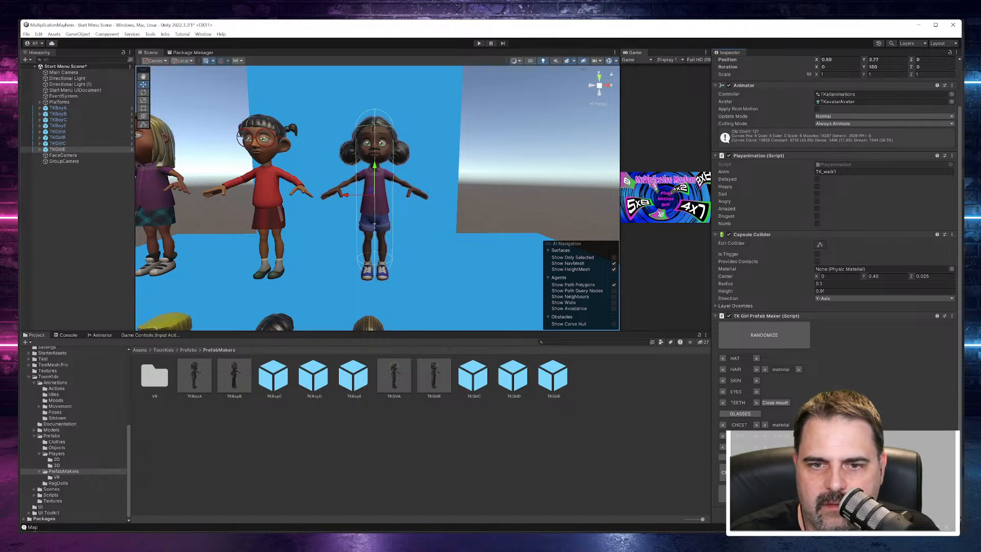
# Step: Select GroupCamera and enlarge its preview to check the framing of both rows of characters
pyautogui.scroll(-4, 453, 244)
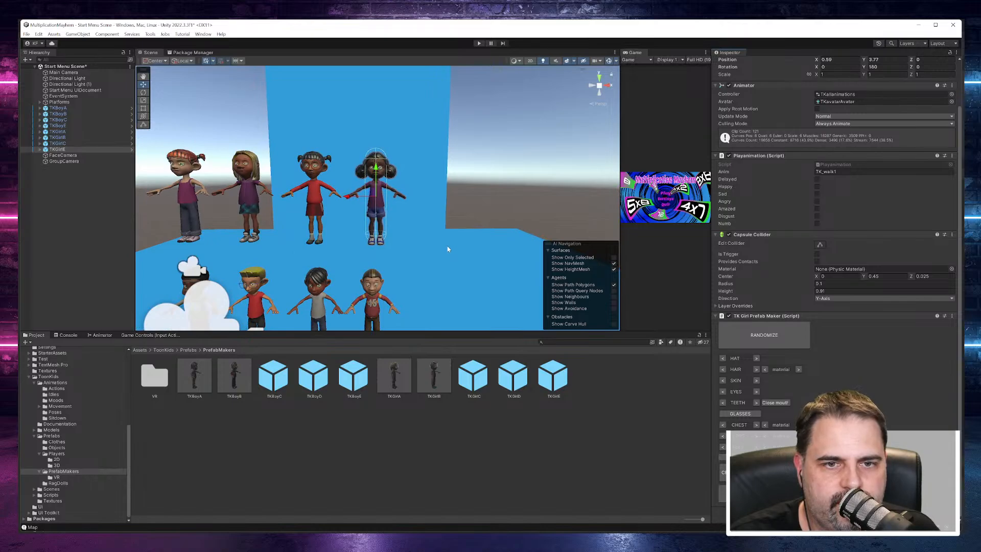
pyautogui.scroll(-1, 447, 249)
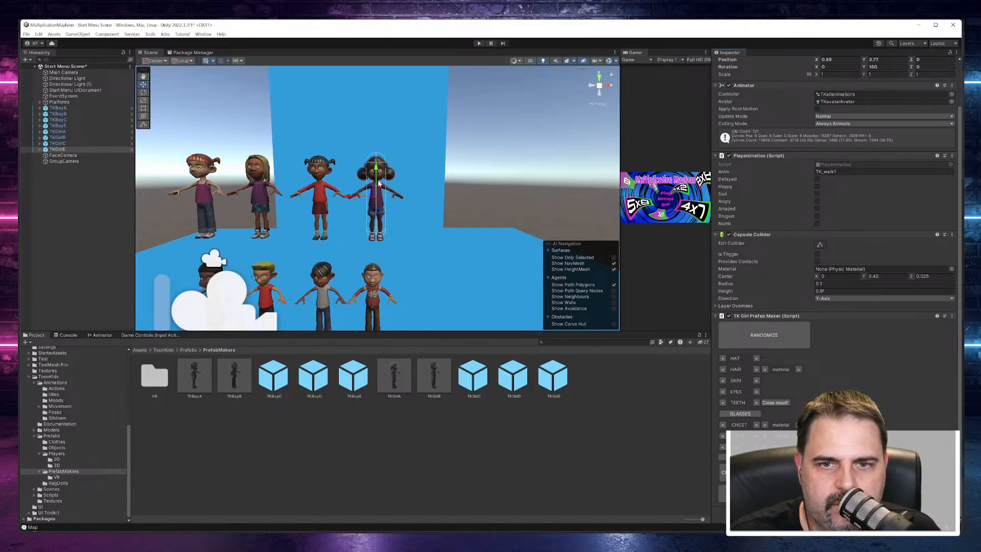
pyautogui.click(443, 179)
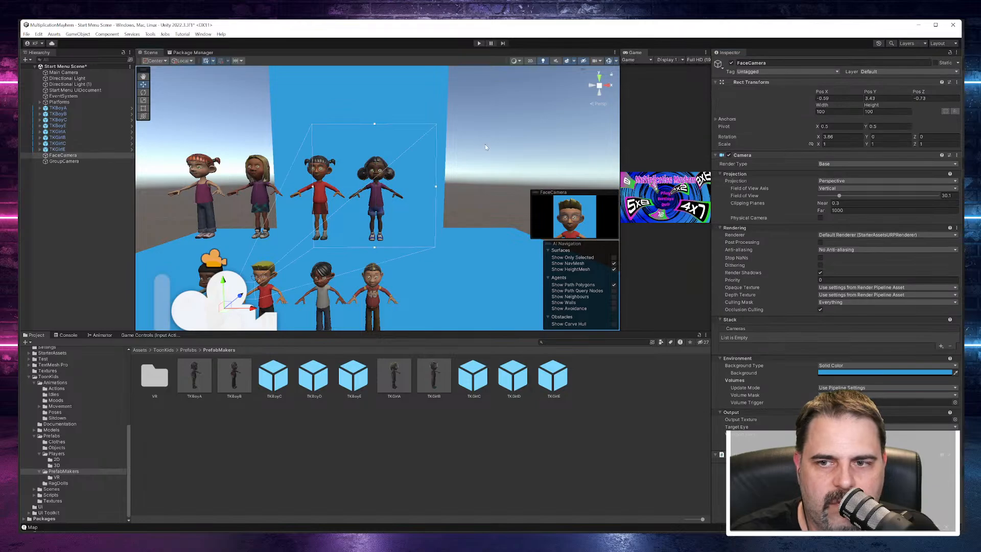
pyautogui.click(63, 162)
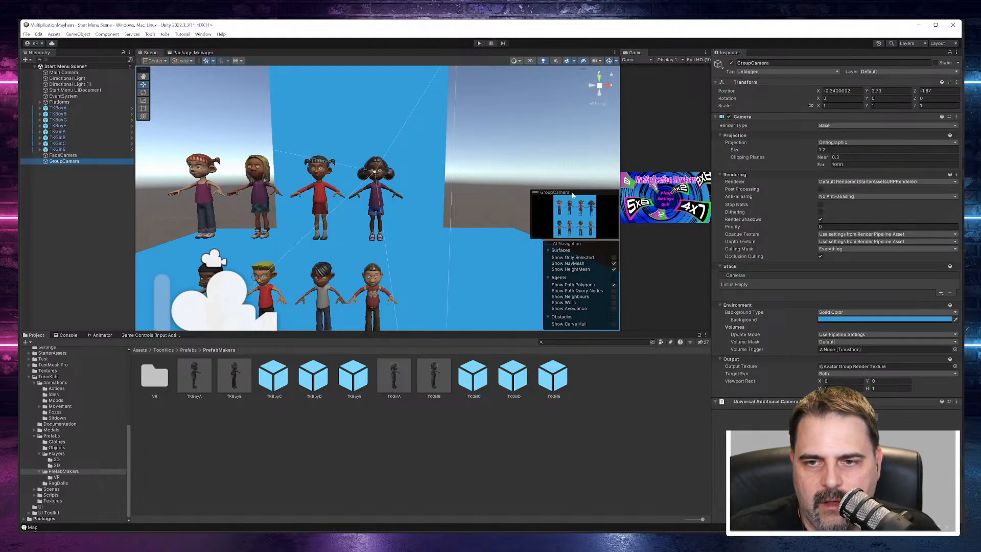
pyautogui.moveTo(529, 211); pyautogui.dragTo(324, 214)
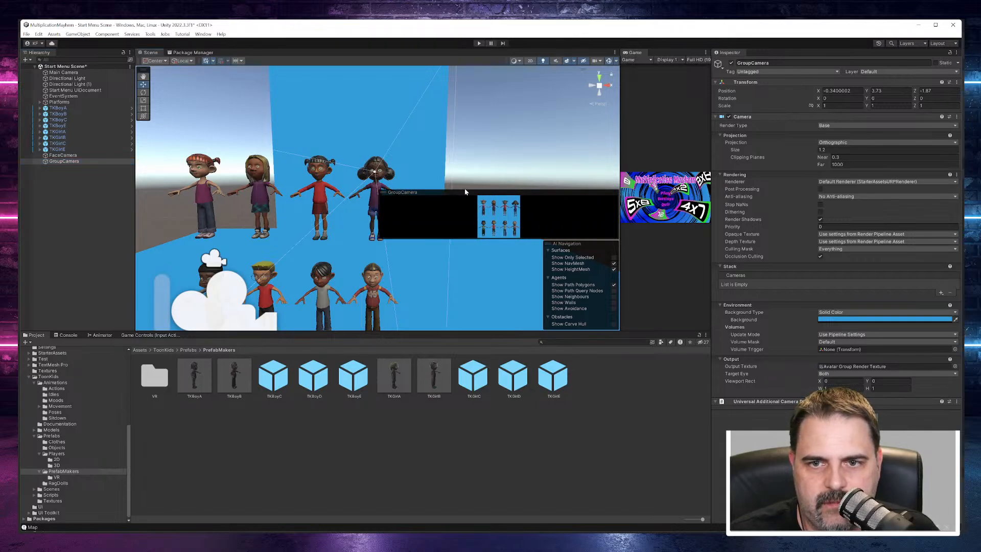
pyautogui.moveTo(462, 190); pyautogui.dragTo(465, 96)
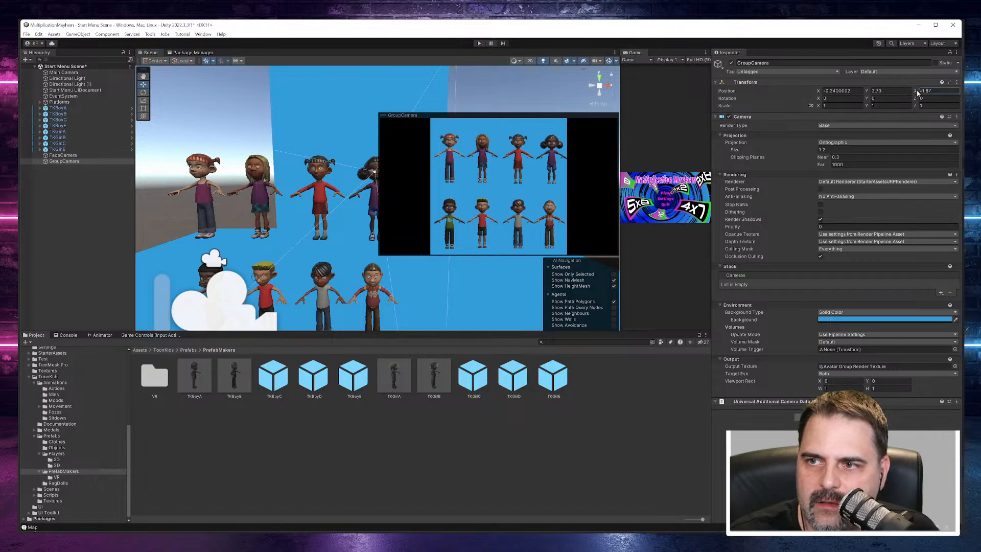
# Step: Try moving GroupCamera slightly back along the Z axis, and undo the change
pyautogui.moveTo(919, 92); pyautogui.dragTo(907, 94)
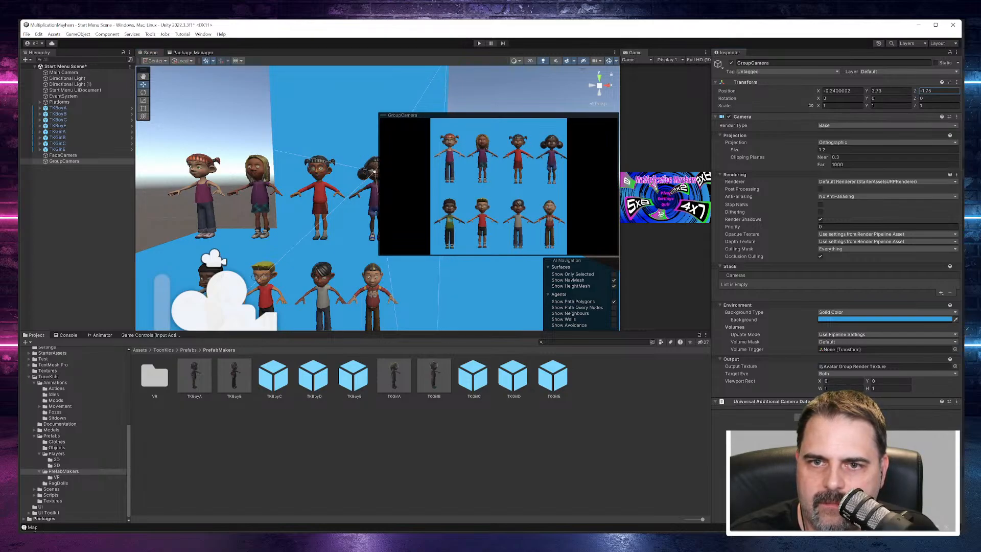
pyautogui.hotkey('ctrl', 'z')
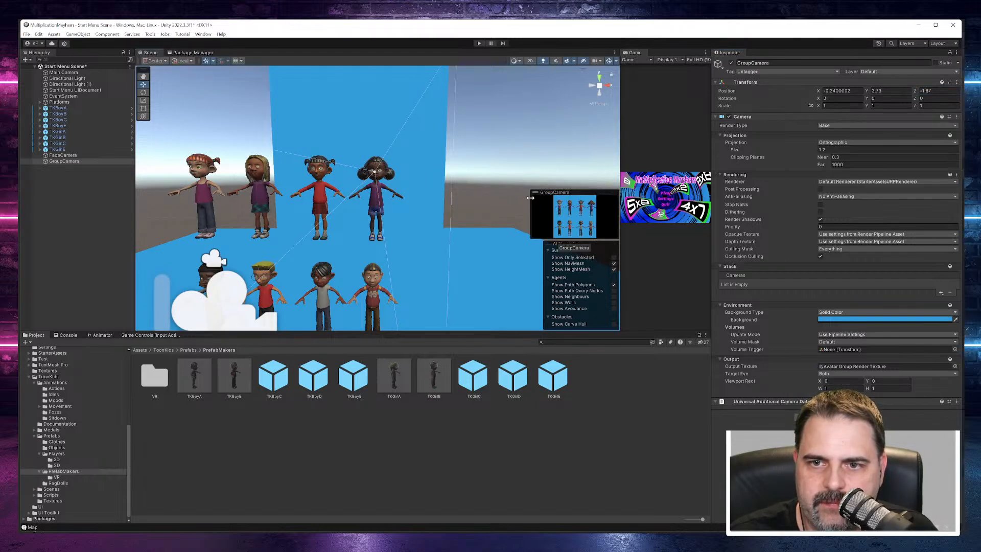
# Step: Enlarge the GroupCamera preview and set the camera's X position to -0.31 to centre both rows of characters
pyautogui.moveTo(532, 201); pyautogui.dragTo(416, 201)
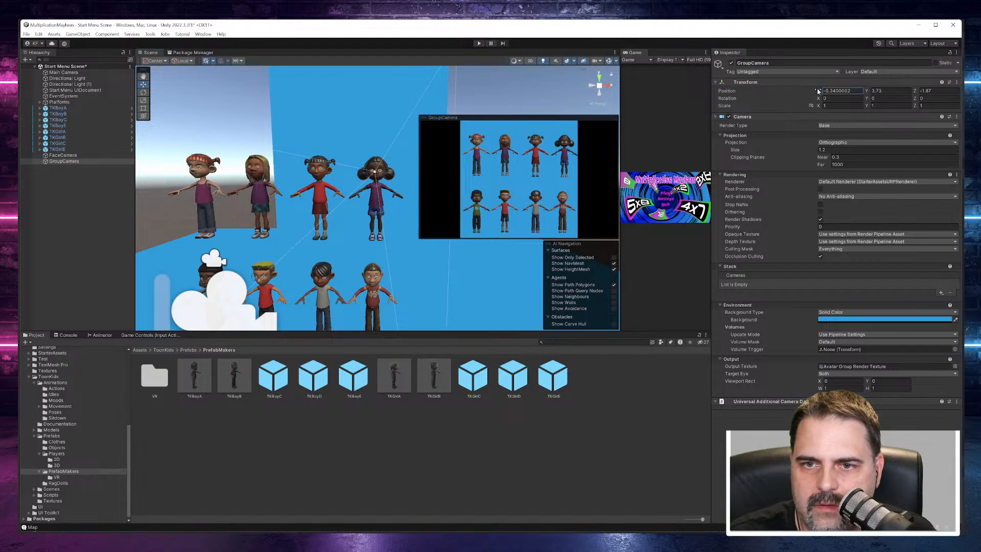
pyautogui.moveTo(819, 90); pyautogui.dragTo(820, 92)
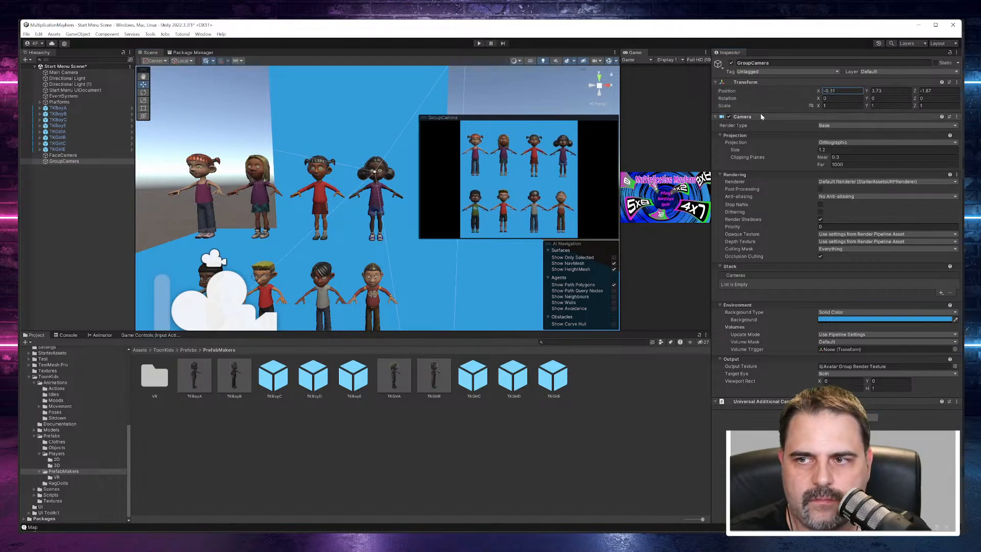
pyautogui.moveTo(819, 91); pyautogui.dragTo(818, 91)
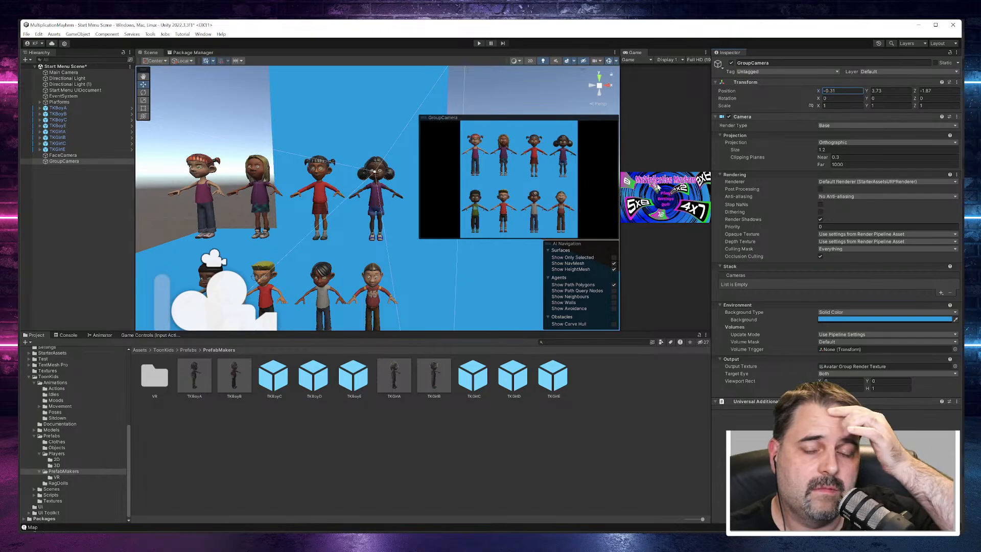
pyautogui.click(631, 394)
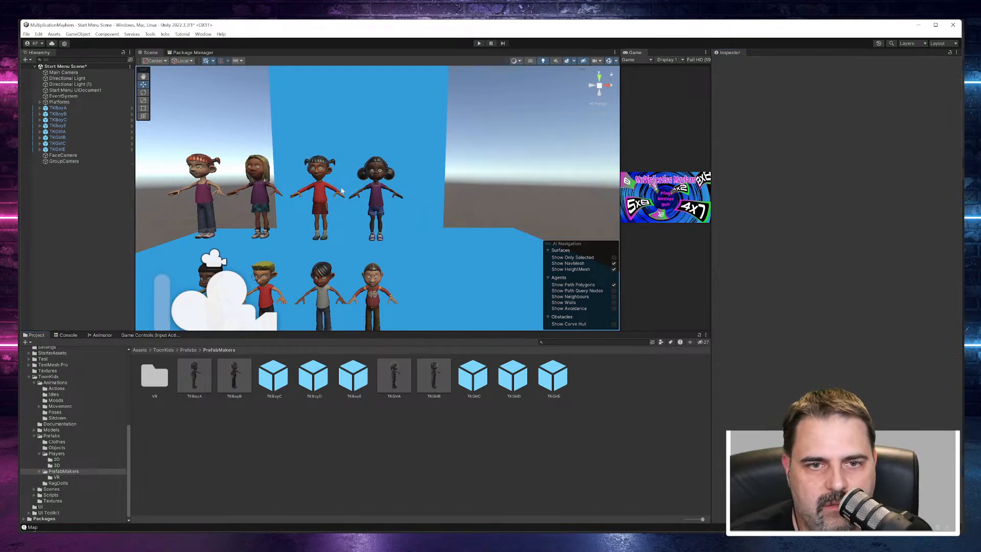
pyautogui.click(63, 161)
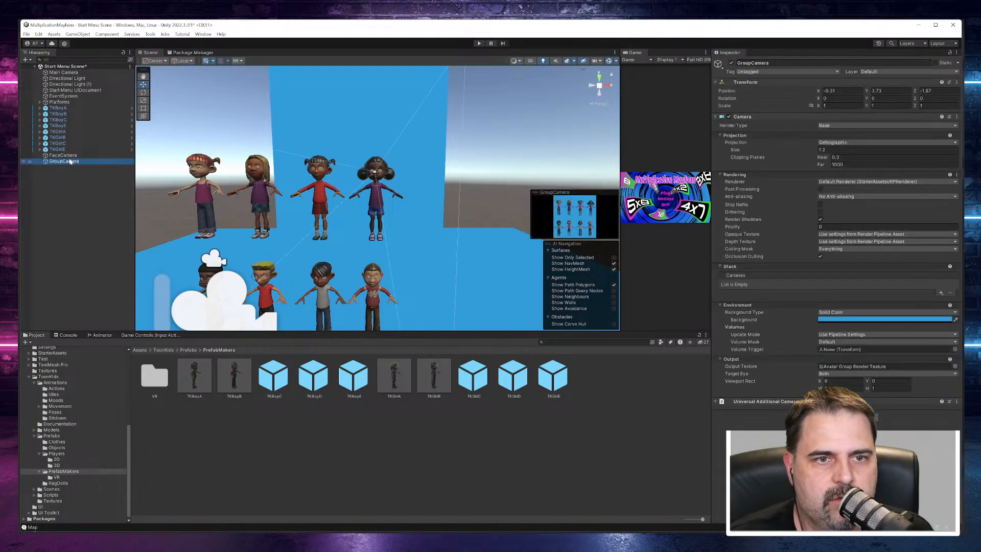
# Step: Move FaceCamera in front of the face of the red-haired girl with pigtails, at about X -1.2
pyautogui.doubleClick(63, 156)
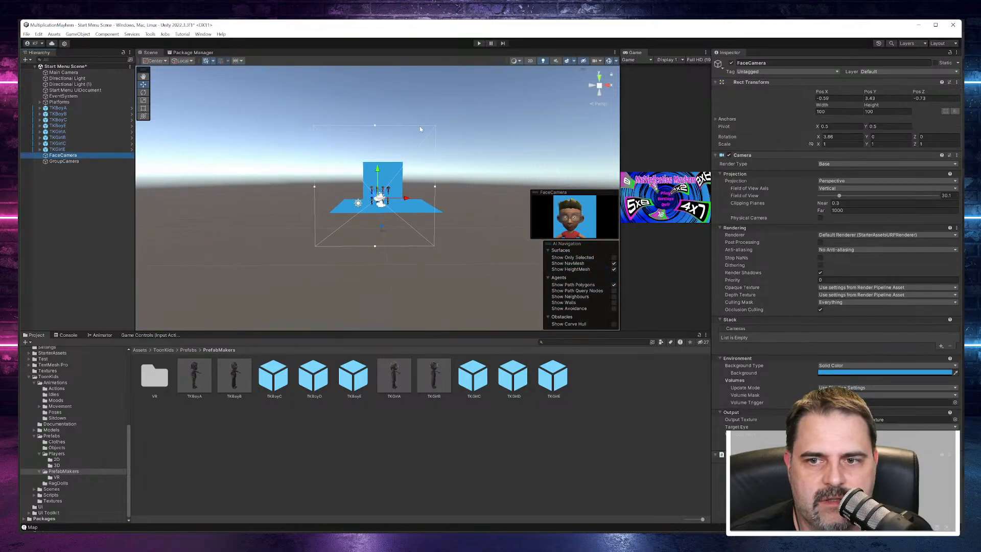
pyautogui.scroll(6, 367, 163)
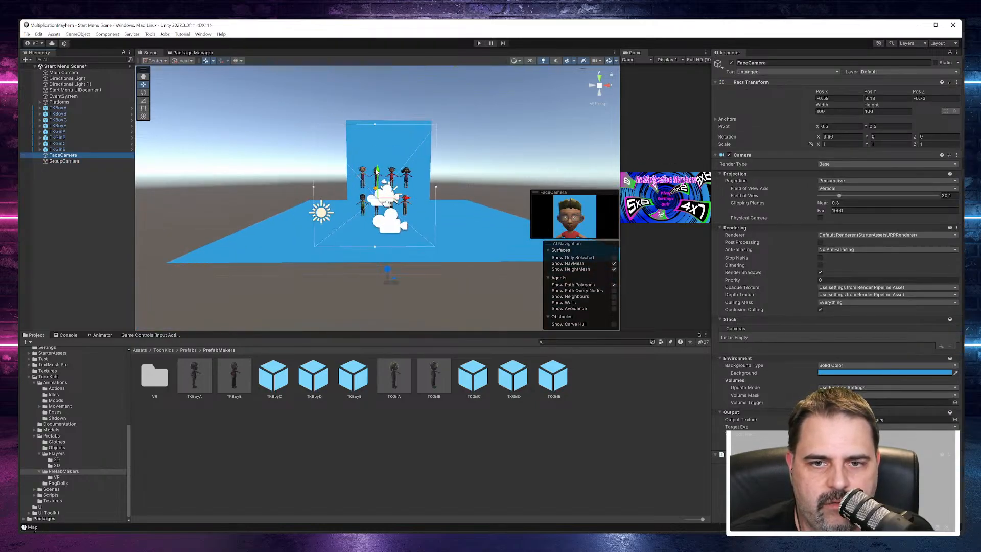
pyautogui.scroll(4, 377, 174)
pyautogui.moveTo(380, 174); pyautogui.dragTo(388, 78)
pyautogui.moveTo(414, 108); pyautogui.dragTo(356, 108)
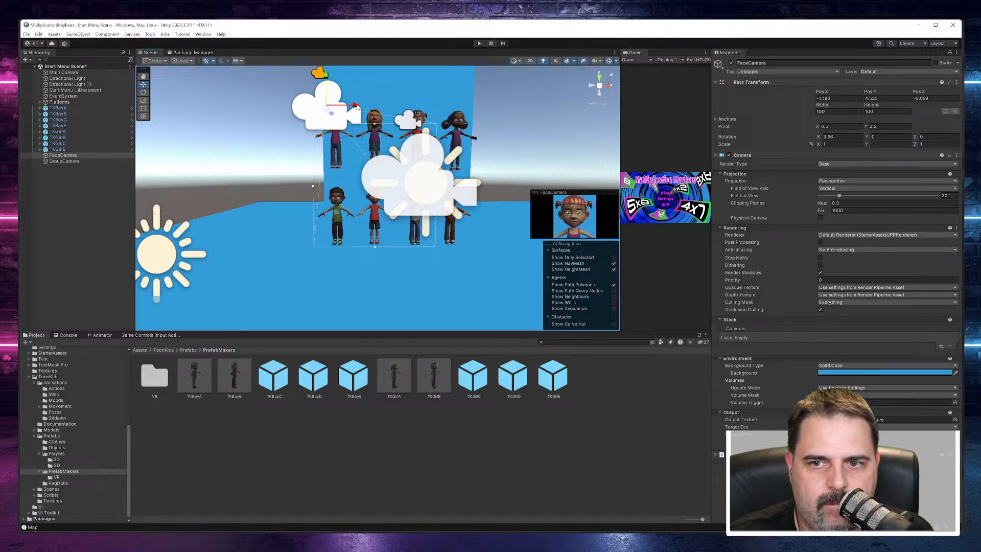
pyautogui.moveTo(327, 78); pyautogui.dragTo(328, 76)
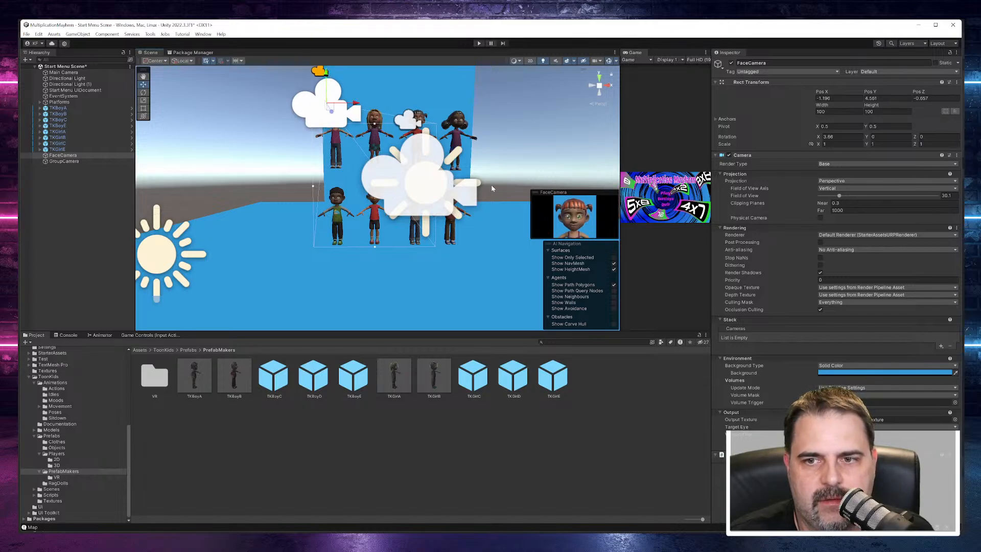
# Step: Enlarge the FaceCamera preview to check the framing of the girl's face, and shrink it back
pyautogui.moveTo(531, 208); pyautogui.dragTo(384, 207)
pyautogui.moveTo(492, 190); pyautogui.dragTo(493, 99)
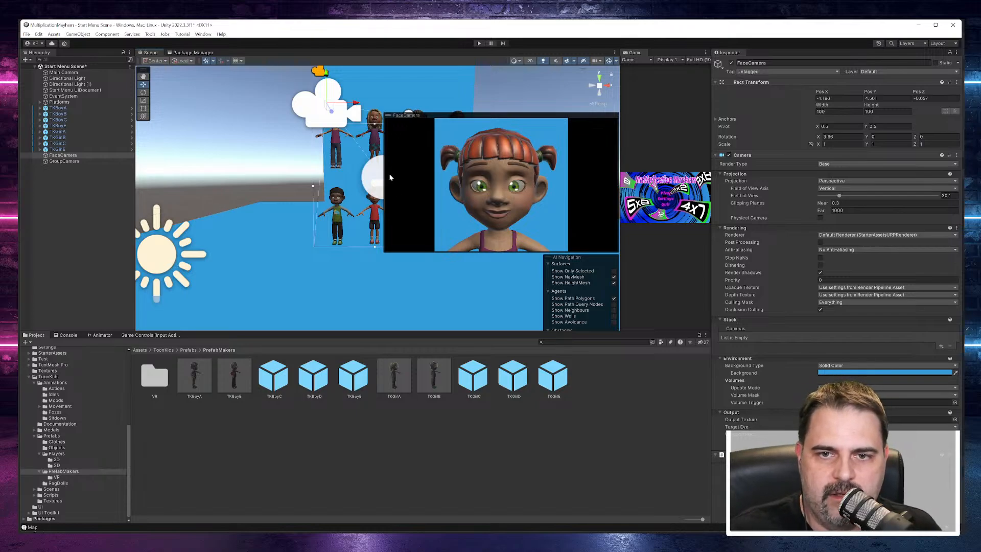
pyautogui.moveTo(384, 177); pyautogui.dragTo(522, 178)
pyautogui.moveTo(573, 113); pyautogui.dragTo(583, 174)
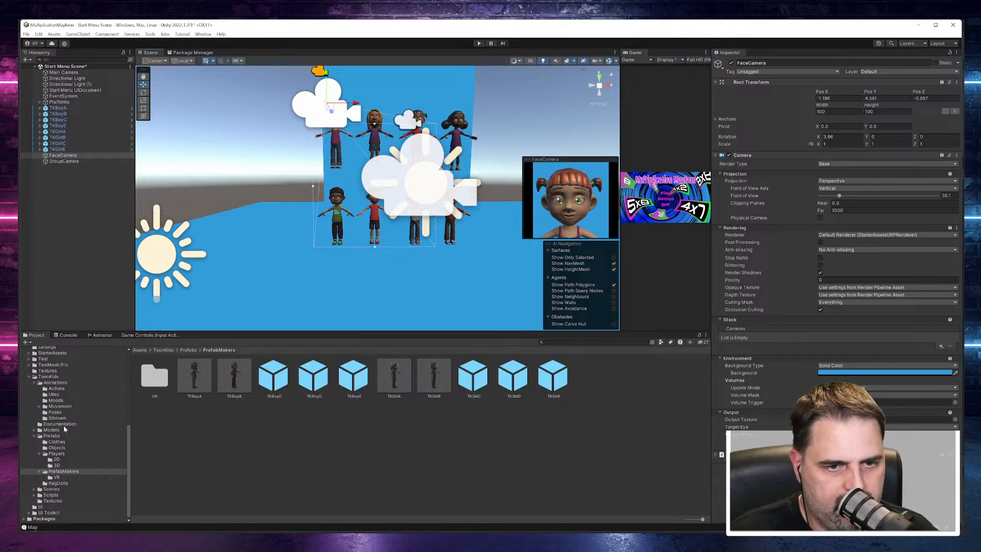
# Step: Inspect the Avatar Face and Avatar Group render textures in the Textures folder and find the option for creating a Render Texture
pyautogui.click(48, 377)
pyautogui.click(49, 371)
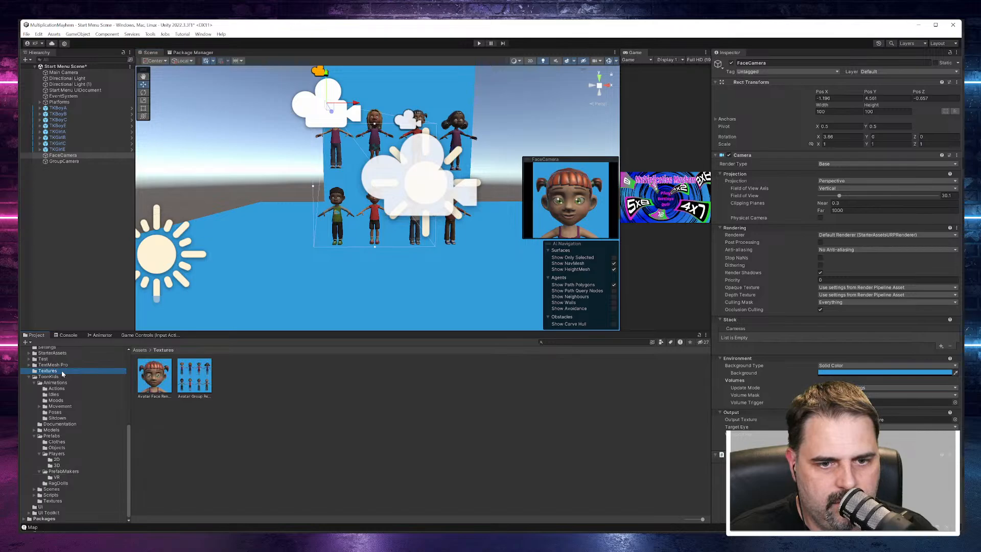
pyautogui.click(167, 377)
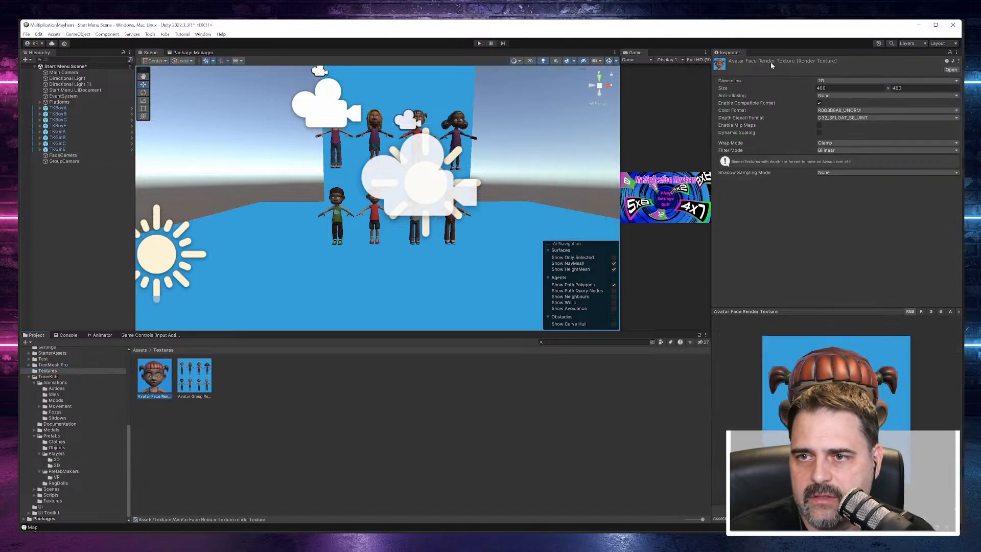
pyautogui.click(262, 393)
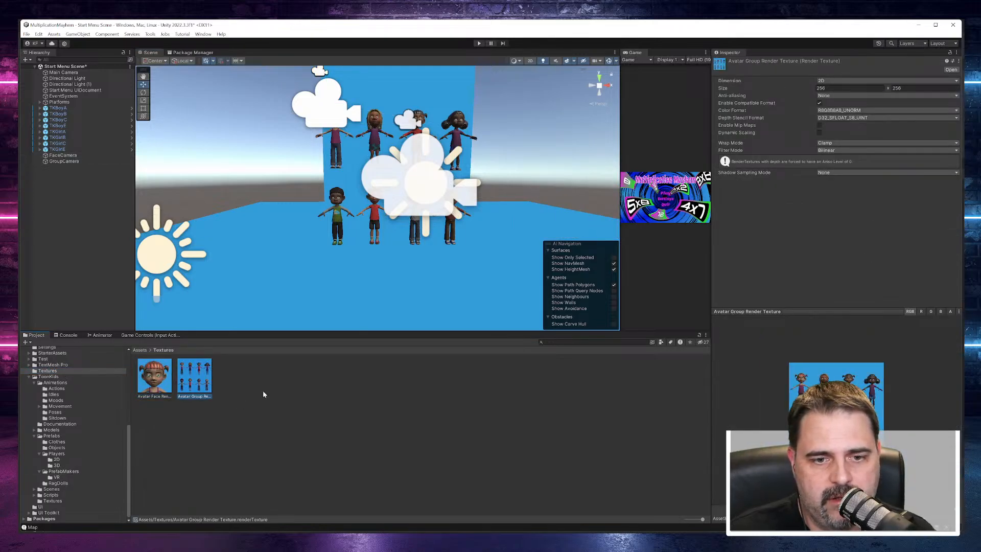
pyautogui.rightClick(300, 394)
pyautogui.moveTo(396, 185)
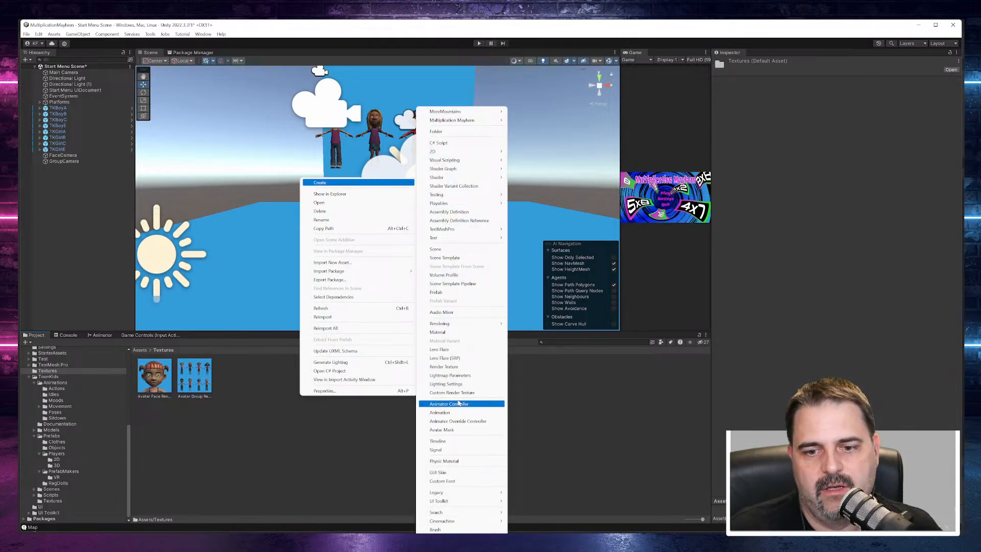
pyautogui.moveTo(470, 502)
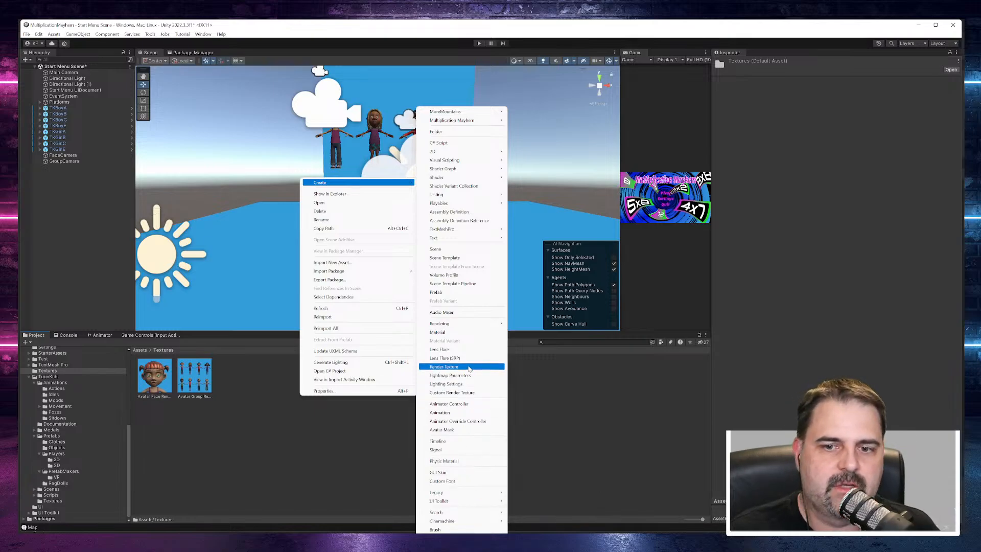
pyautogui.click(580, 403)
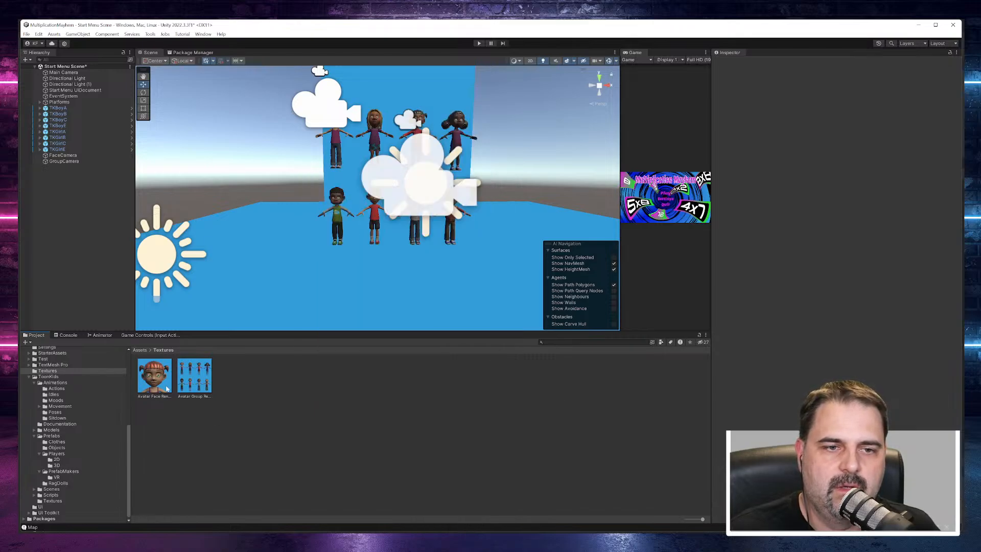
# Step: Select TKGirlE in the scene, locate her avatar asset and open her animation controller in the Animator
pyautogui.click(69, 157)
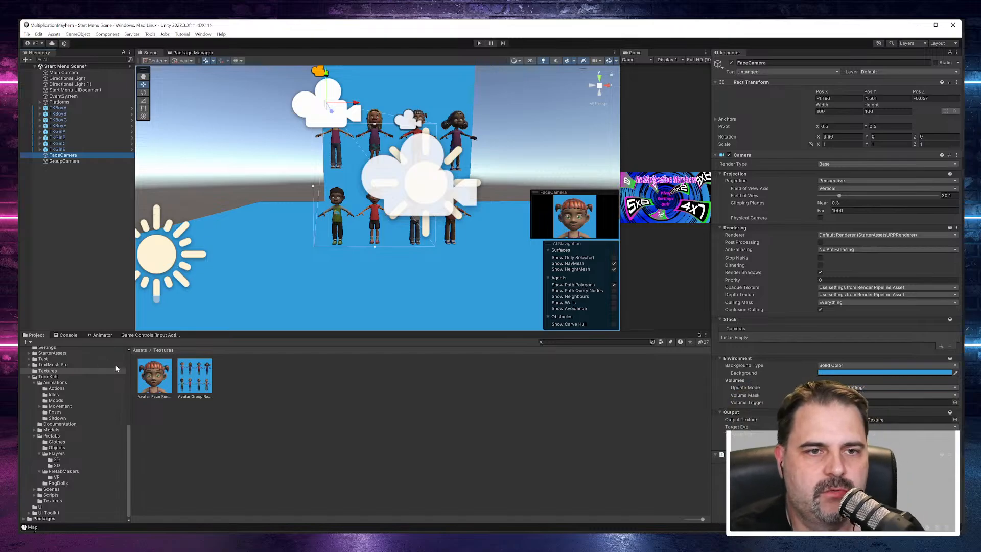
pyautogui.scroll(6, 363, 163)
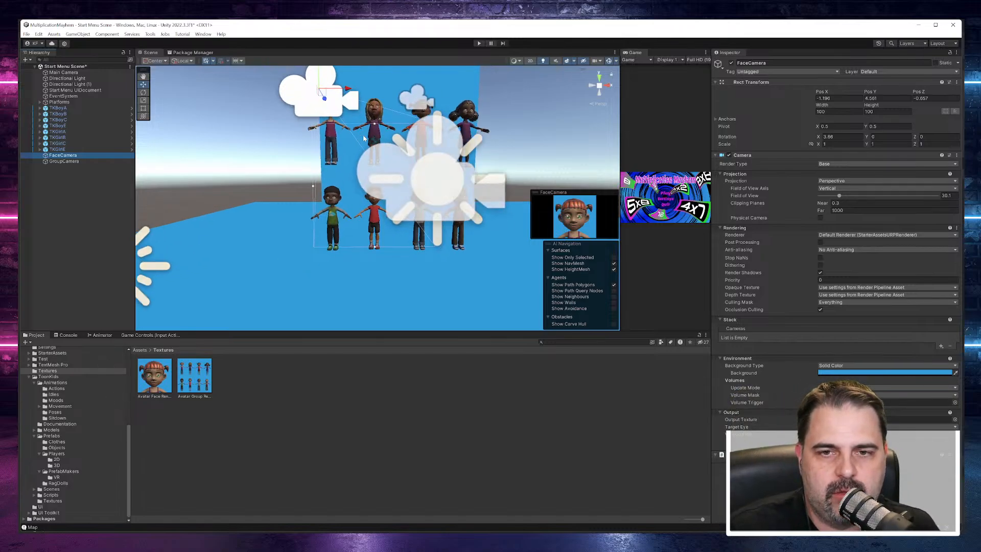
pyautogui.scroll(-4, 369, 147)
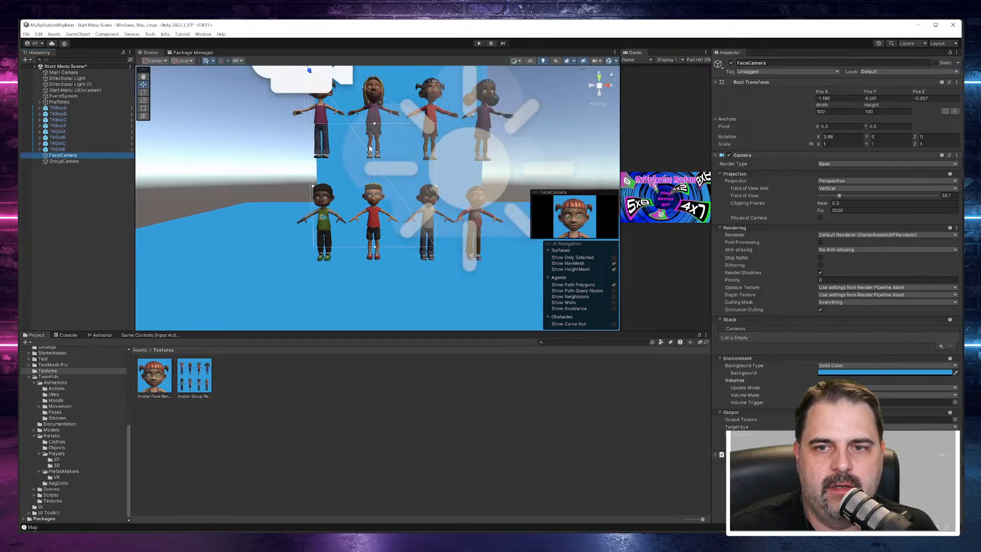
pyautogui.scroll(3, 371, 148)
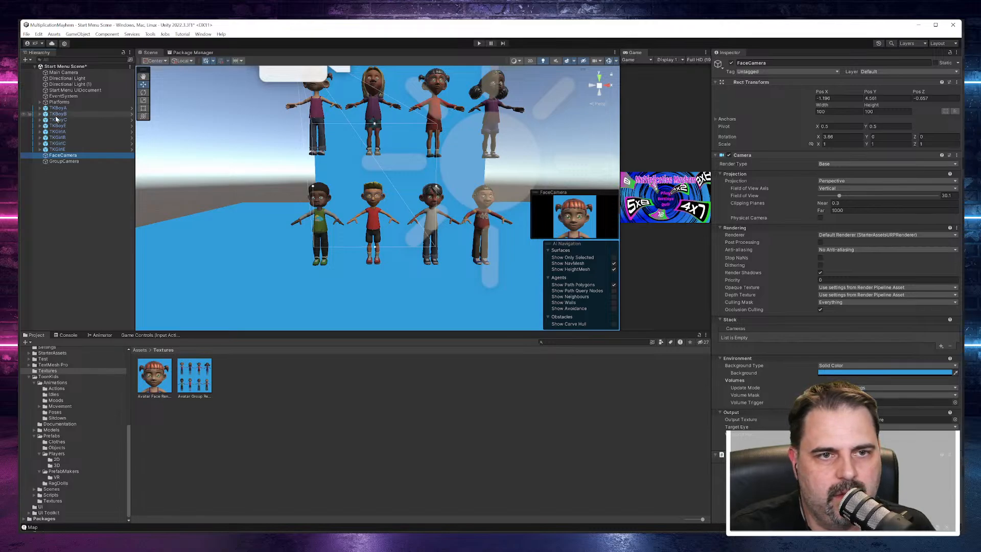
pyautogui.click(502, 86)
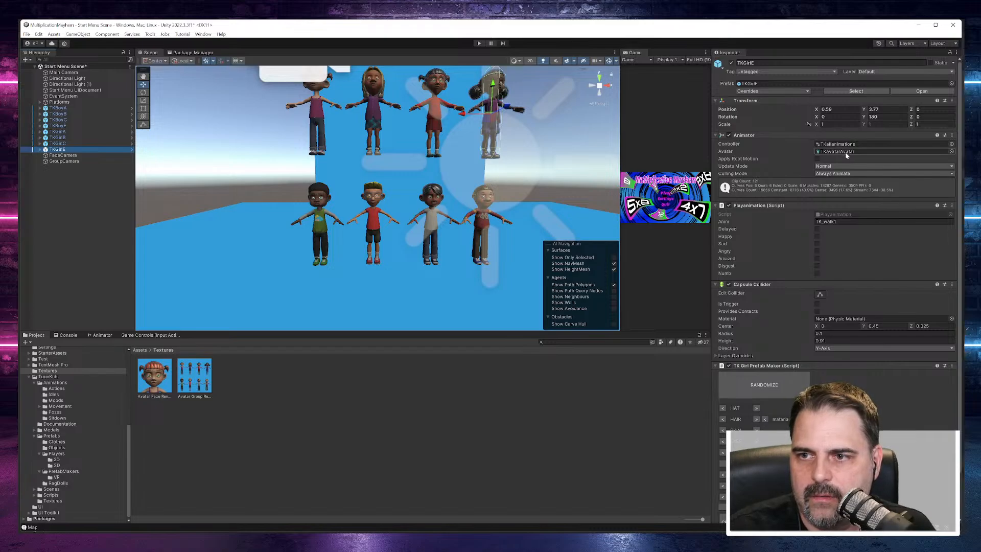
pyautogui.click(845, 152)
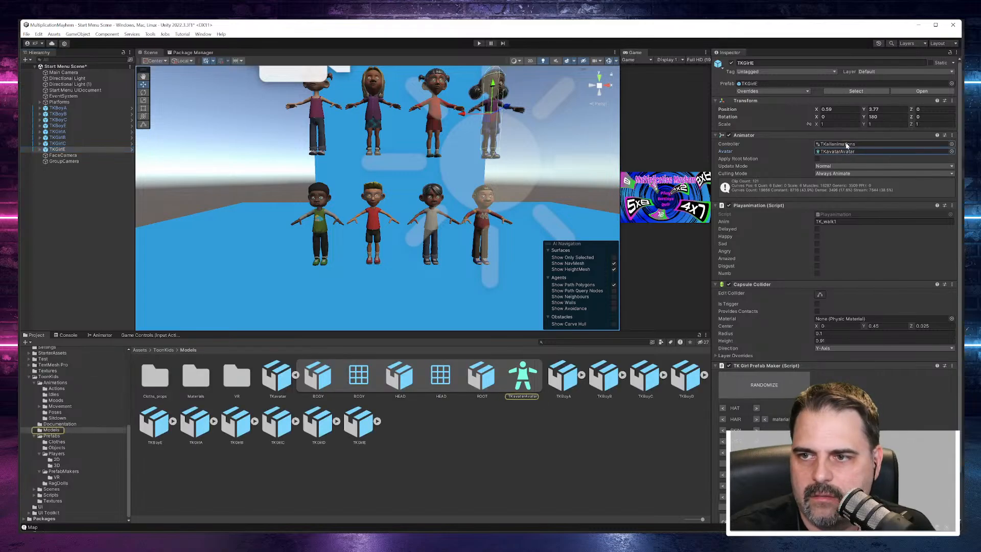
pyautogui.doubleClick(837, 145)
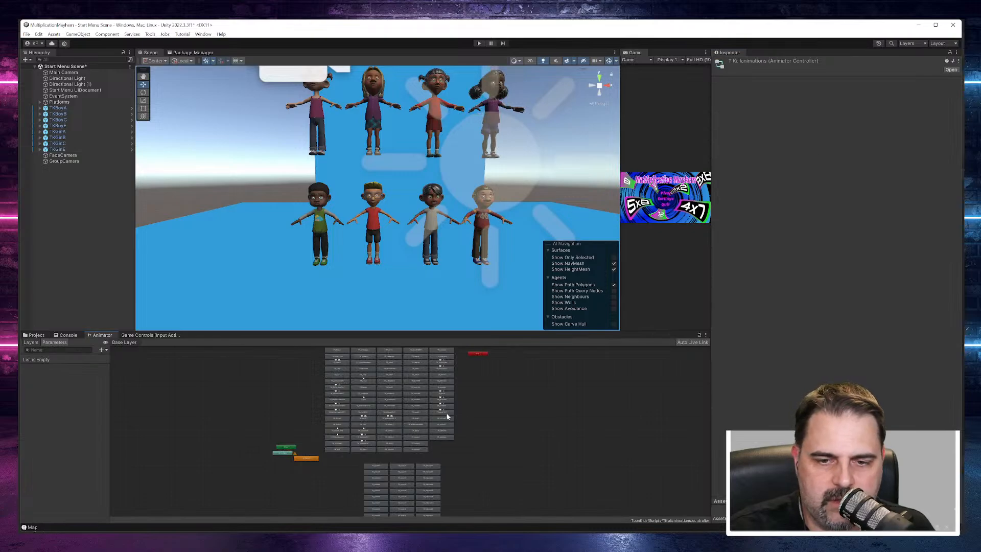
# Step: Enlarge the Animator graph and examine the animation states available in the controller's Base Layer
pyautogui.scroll(3, 447, 416)
pyautogui.scroll(-4, 442, 433)
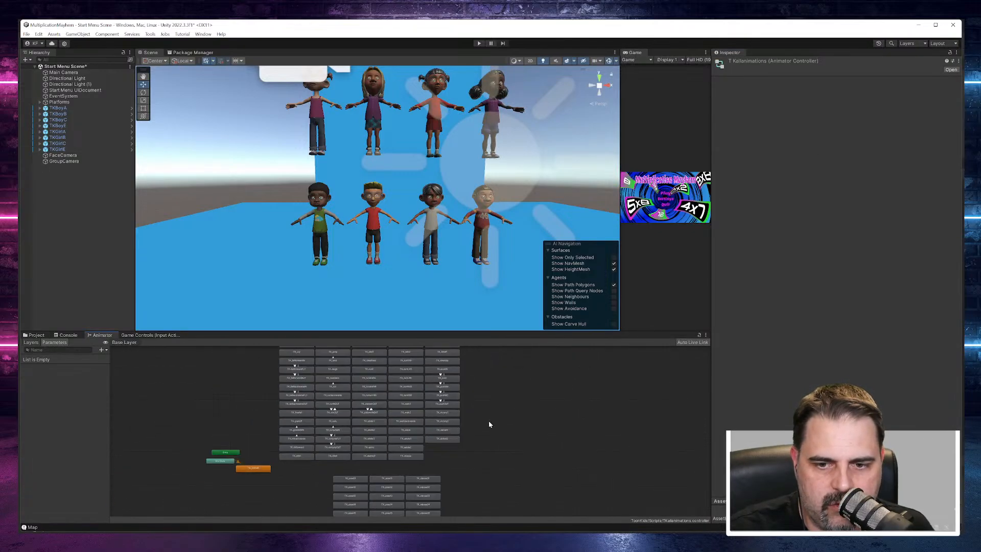
pyautogui.moveTo(514, 391); pyautogui.dragTo(531, 425)
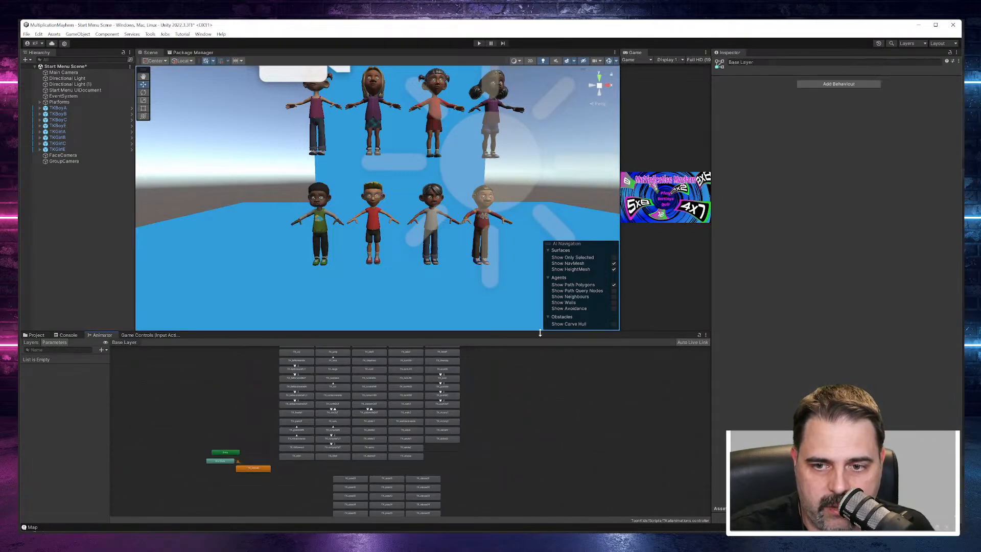
pyautogui.moveTo(540, 333); pyautogui.dragTo(540, 132)
pyautogui.scroll(10, 337, 171)
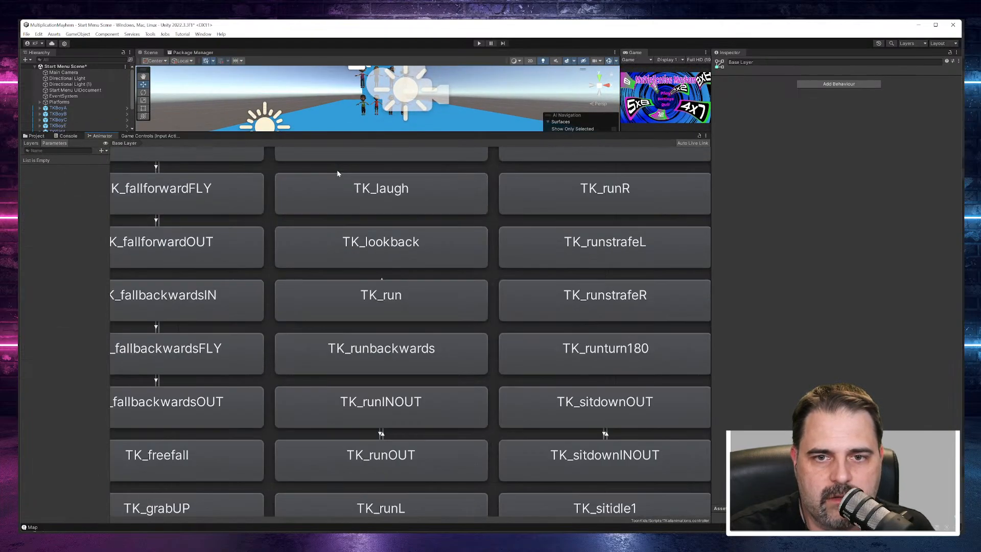
pyautogui.scroll(-4, 338, 172)
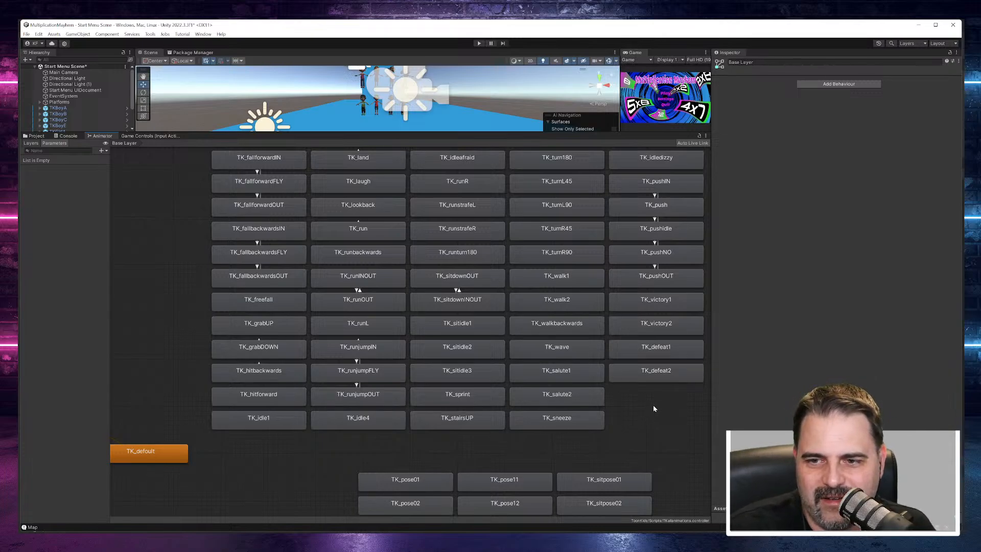
pyautogui.scroll(-3, 655, 408)
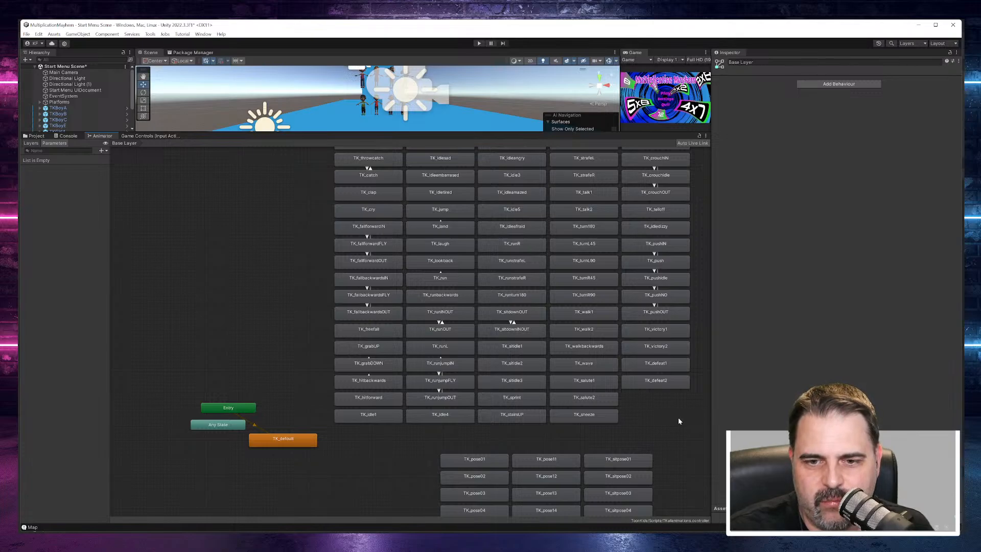
pyautogui.scroll(2, 678, 421)
pyautogui.scroll(-2, 678, 421)
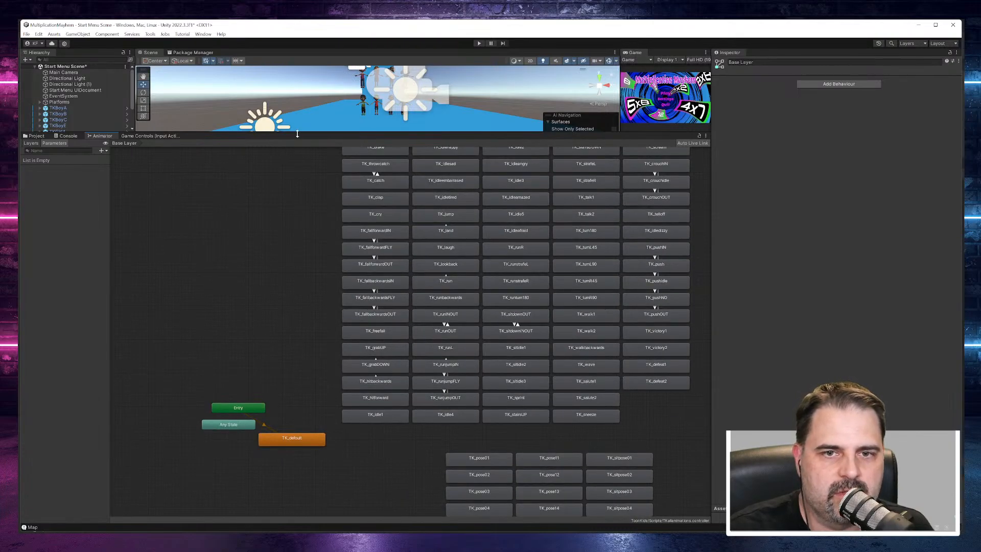
pyautogui.moveTo(297, 133); pyautogui.dragTo(304, 230)
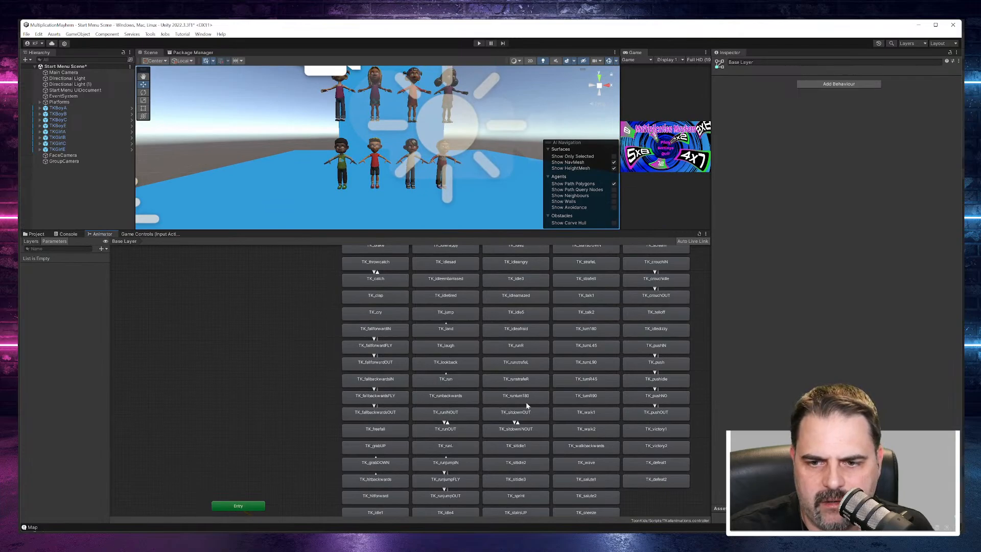
# Step: Open the TK_defeat2 clip from the Animator graph, enlarge its import settings area and play the animation preview
pyautogui.click(526, 401)
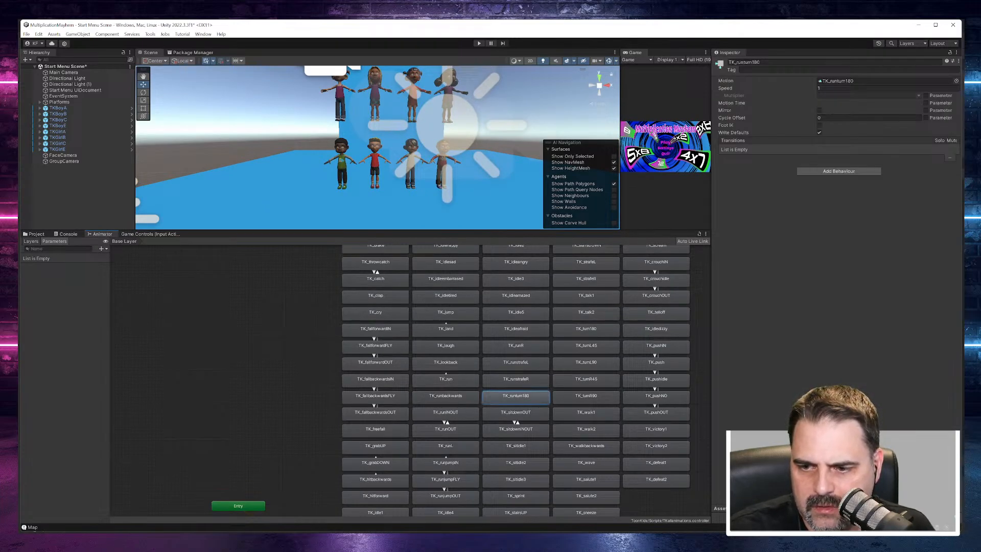
pyautogui.click(57, 149)
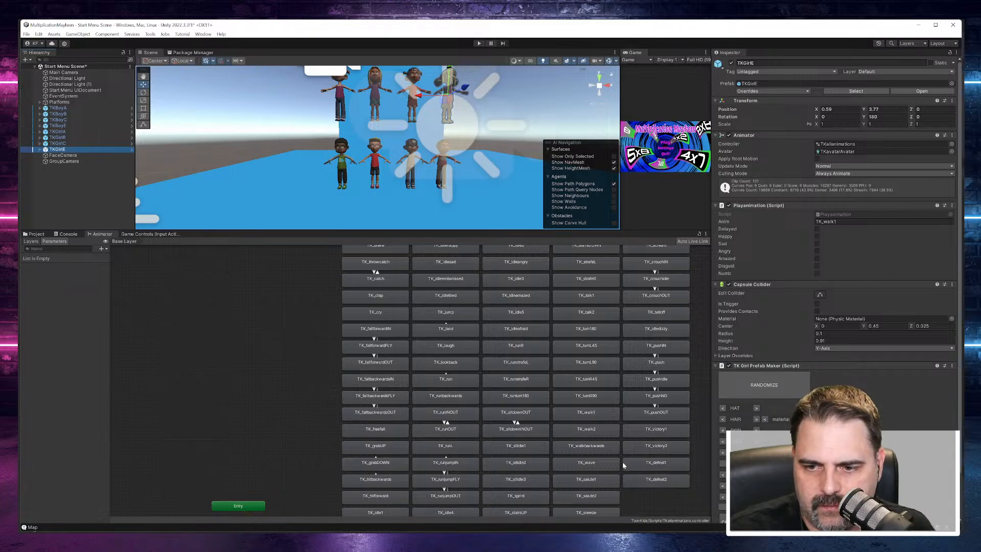
pyautogui.doubleClick(655, 479)
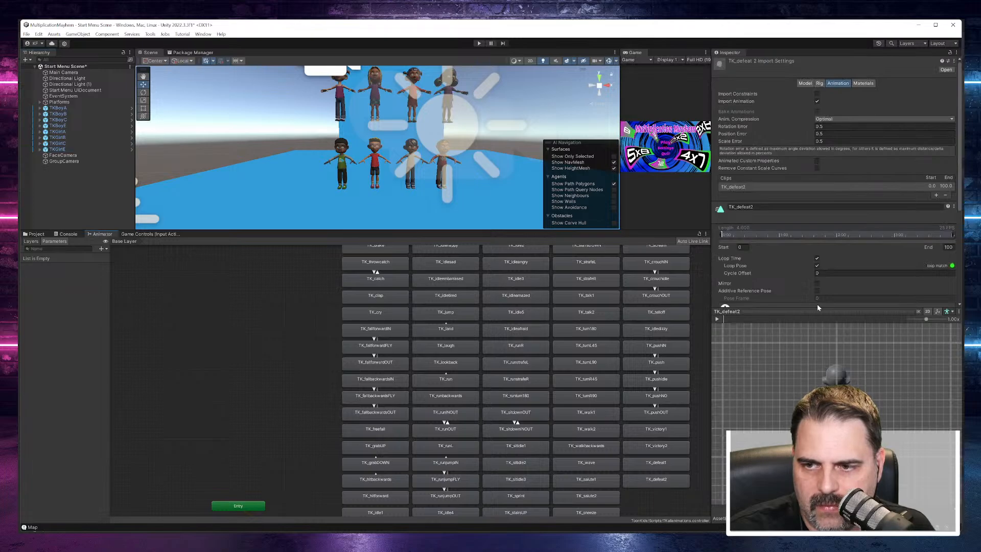
pyautogui.moveTo(816, 309); pyautogui.dragTo(817, 356)
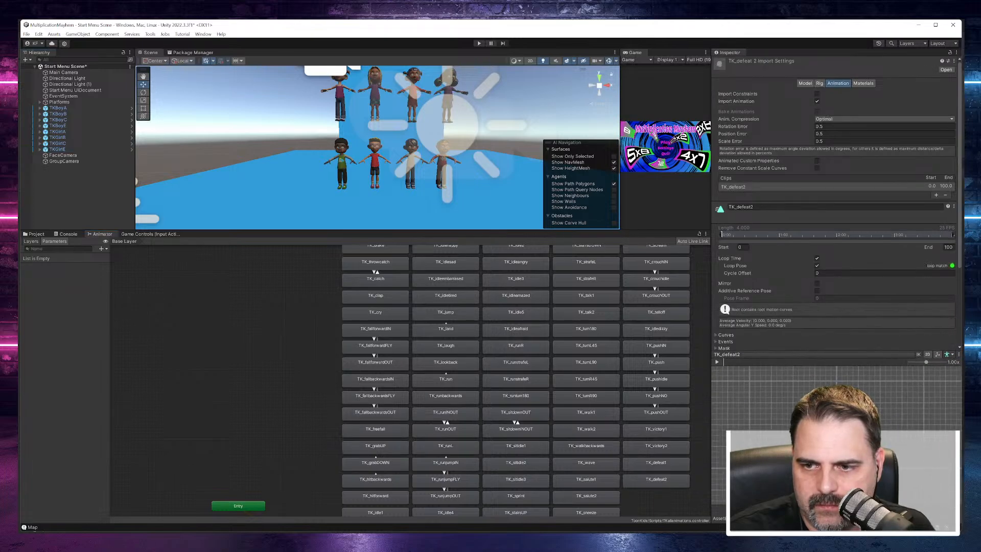
pyautogui.click(717, 362)
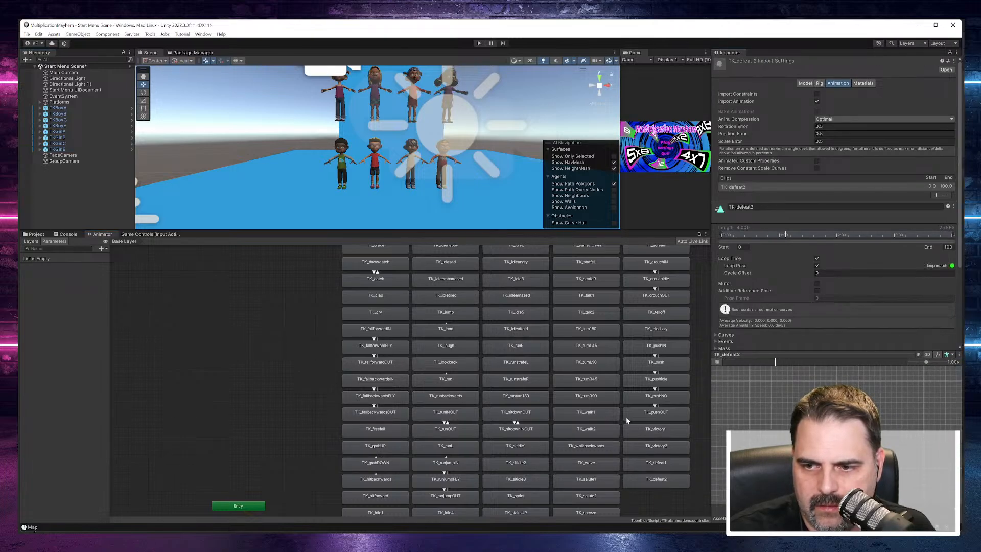
# Step: Inspect the TK_sitpose01, TK_pose11 and TK_pose13 clips from the pose states in the Animator graph
pyautogui.scroll(-6, 624, 417)
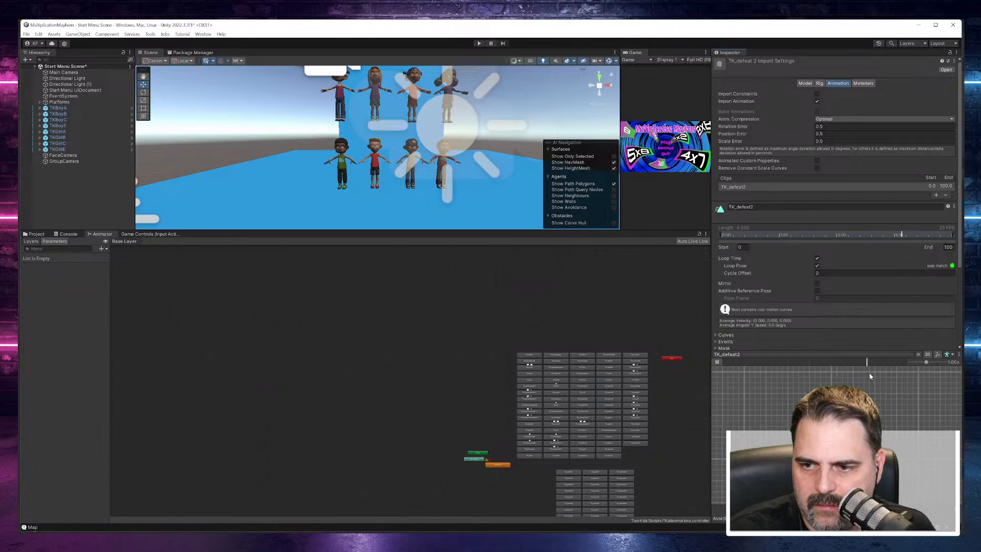
pyautogui.click(619, 474)
pyautogui.doubleClick(619, 475)
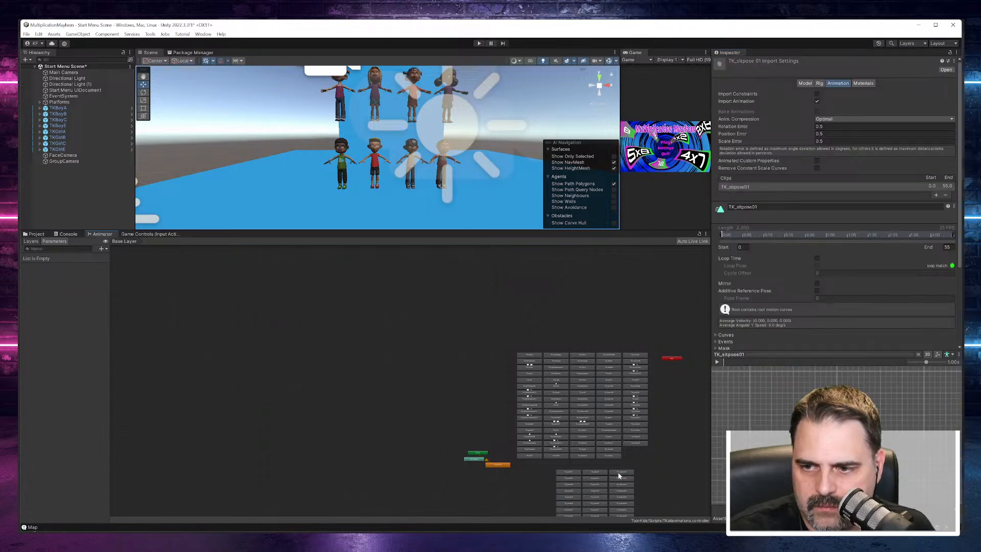
pyautogui.click(597, 472)
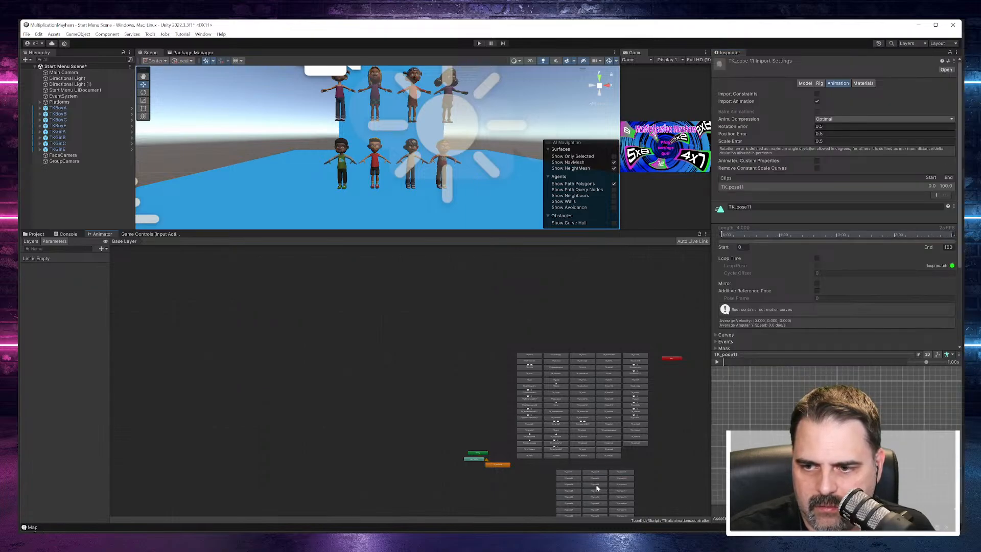
pyautogui.doubleClick(597, 472)
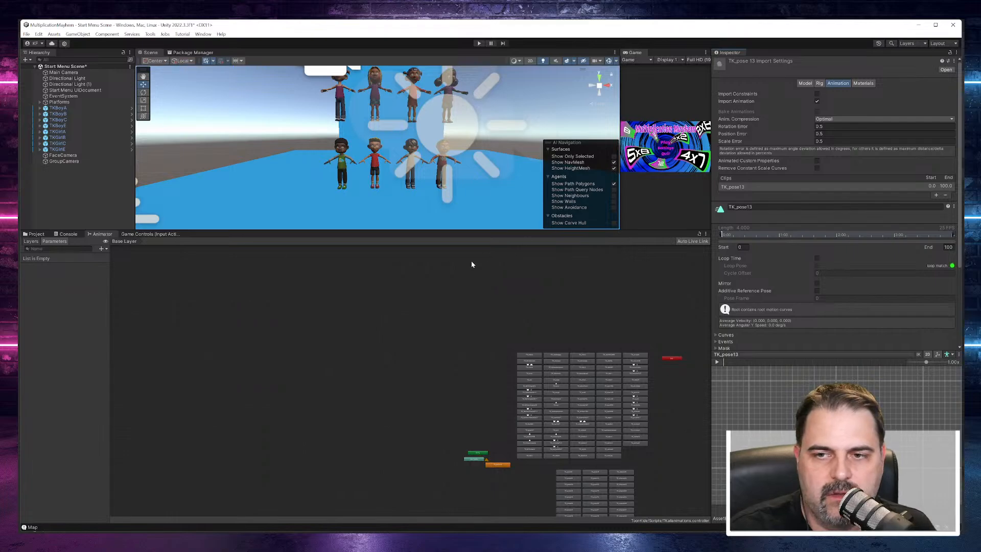
# Step: Open the TK_runturn180 clip from its Animator state, play its preview and pause it
pyautogui.scroll(-4, 594, 418)
pyautogui.scroll(10, 555, 328)
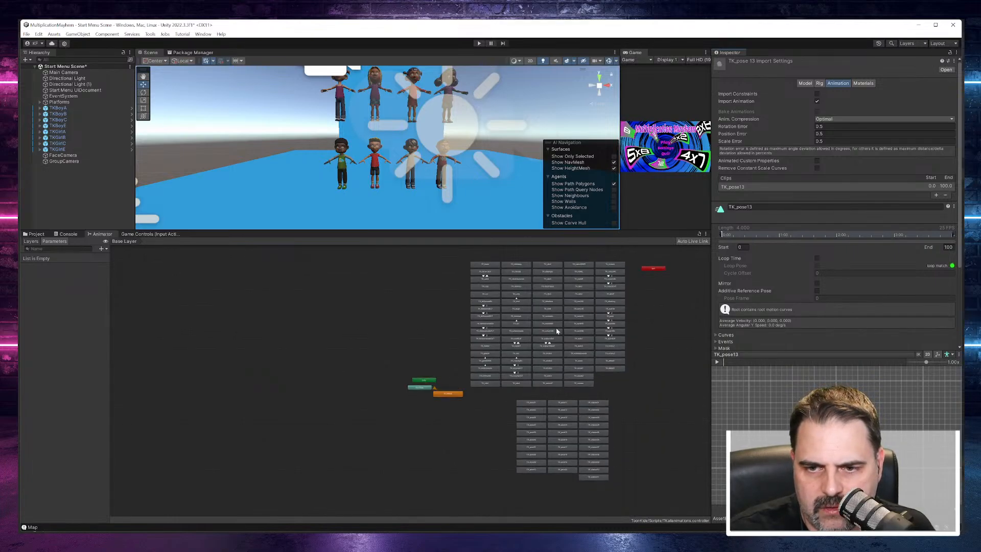
pyautogui.scroll(-5, 556, 341)
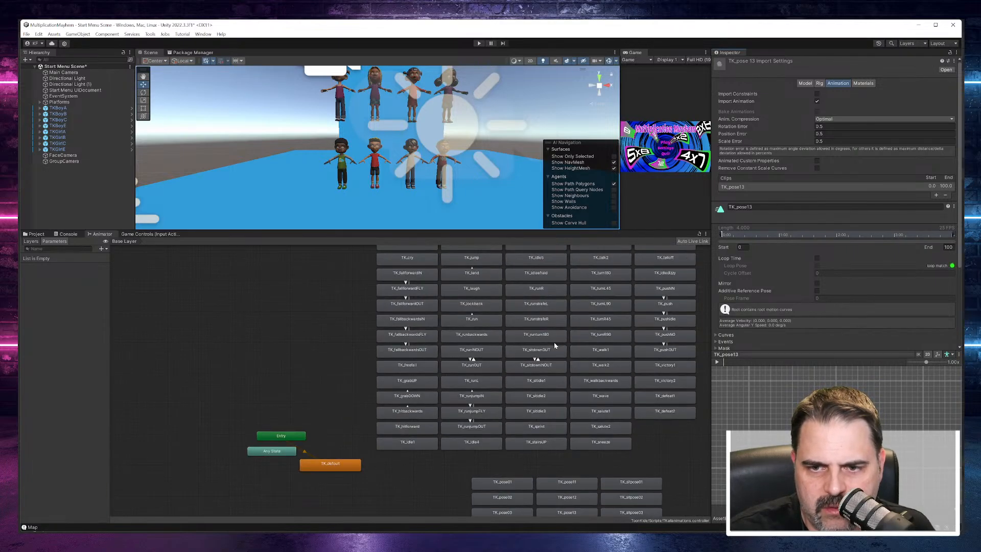
pyautogui.click(538, 336)
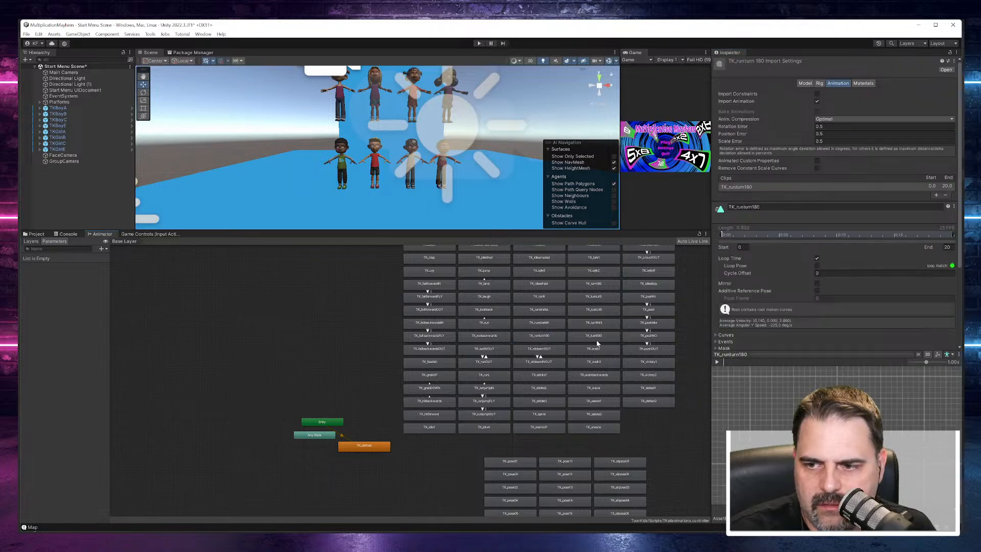
pyautogui.click(717, 362)
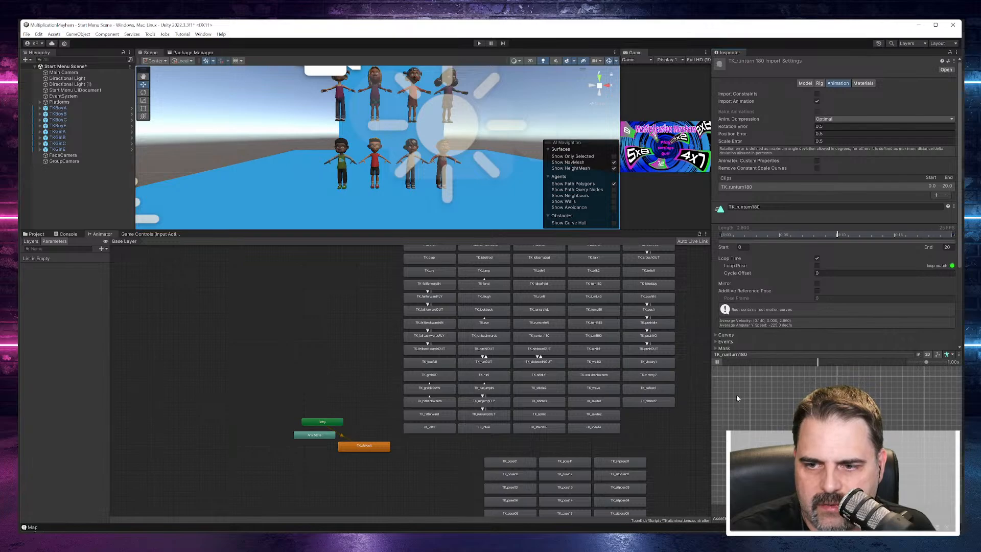
pyautogui.click(717, 362)
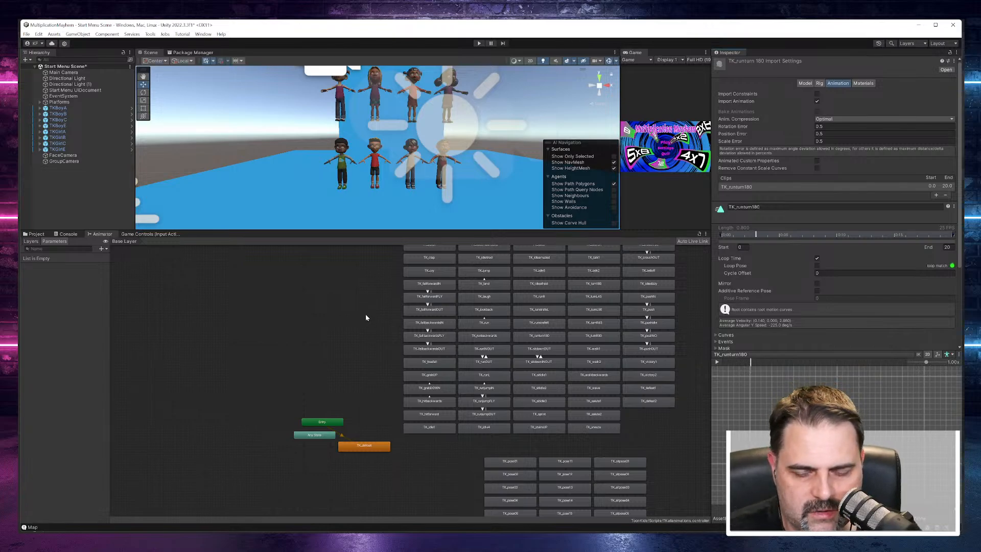
# Step: Select the TK_idle1 state, open its motion clip in the Animation window and close that window
pyautogui.scroll(5, 444, 440)
pyautogui.scroll(-2, 444, 440)
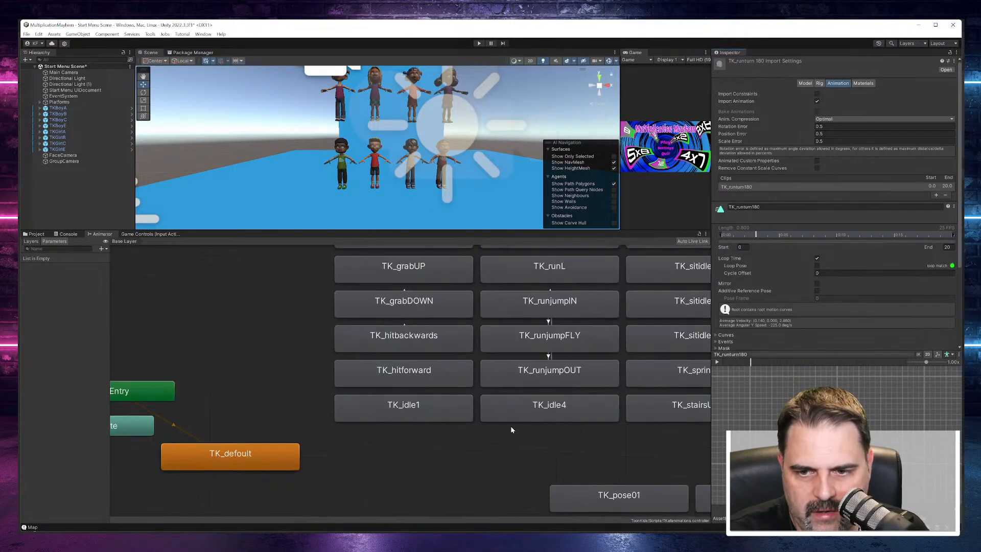
pyautogui.scroll(-3, 513, 426)
pyautogui.click(481, 421)
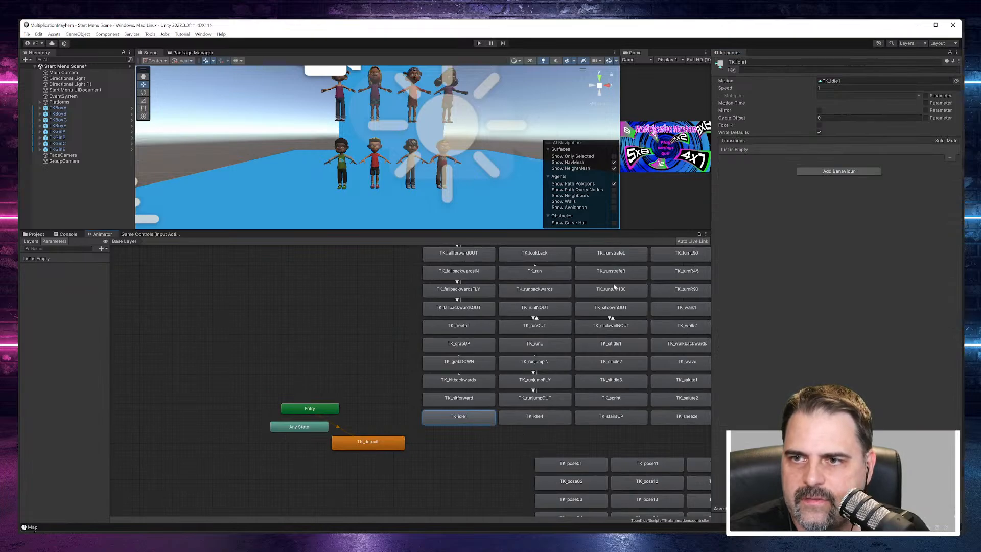
pyautogui.doubleClick(828, 81)
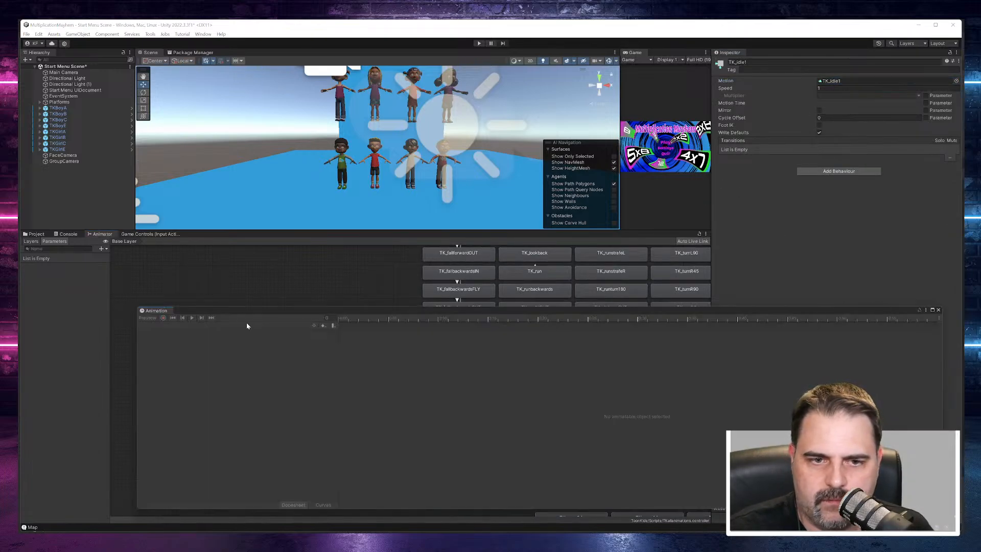
pyautogui.click(938, 309)
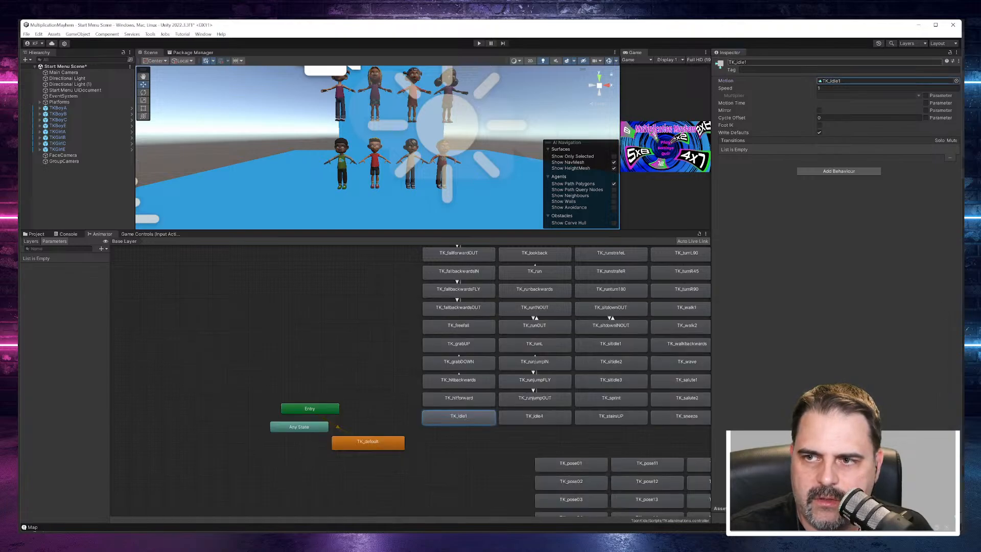
# Step: Browse the ToonKids animation assets in the Idles, Moods, Movement, In place and Poses folders
pyautogui.click(45, 234)
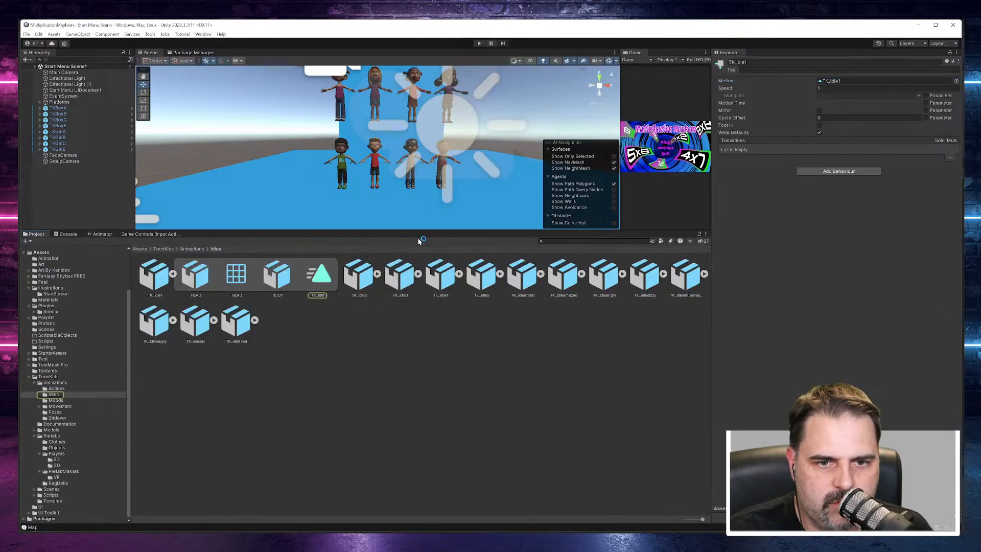
pyautogui.click(173, 274)
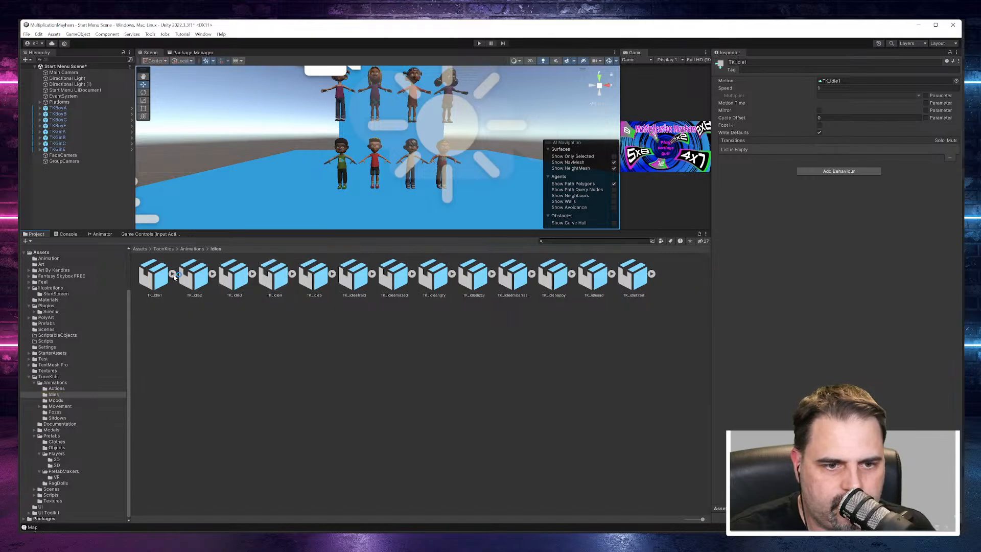
pyautogui.click(54, 382)
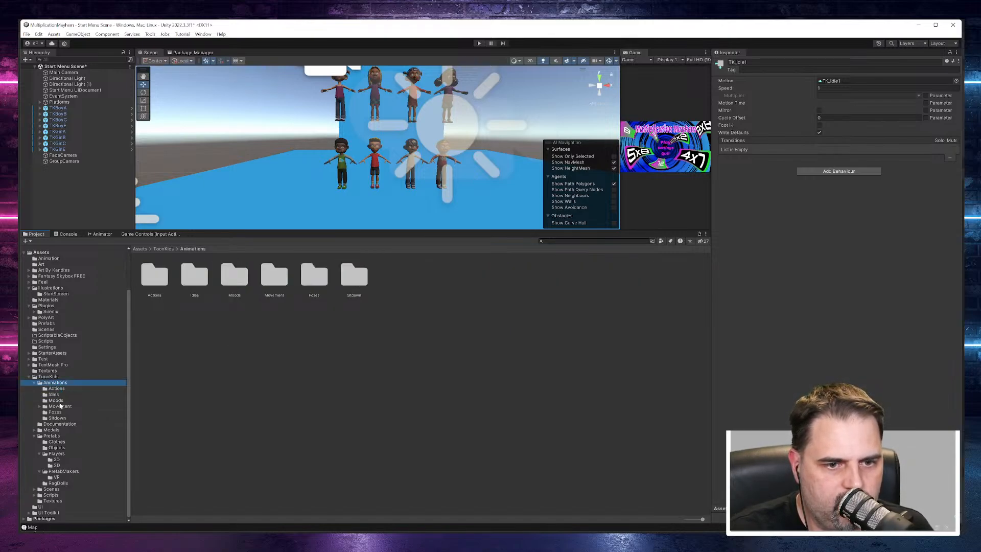
pyautogui.click(57, 400)
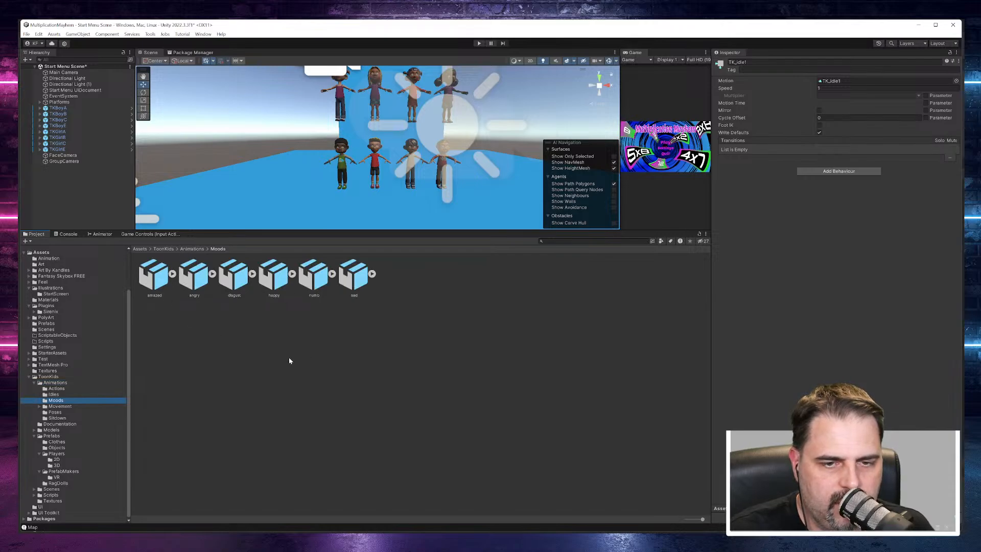
pyautogui.click(38, 407)
pyautogui.click(57, 412)
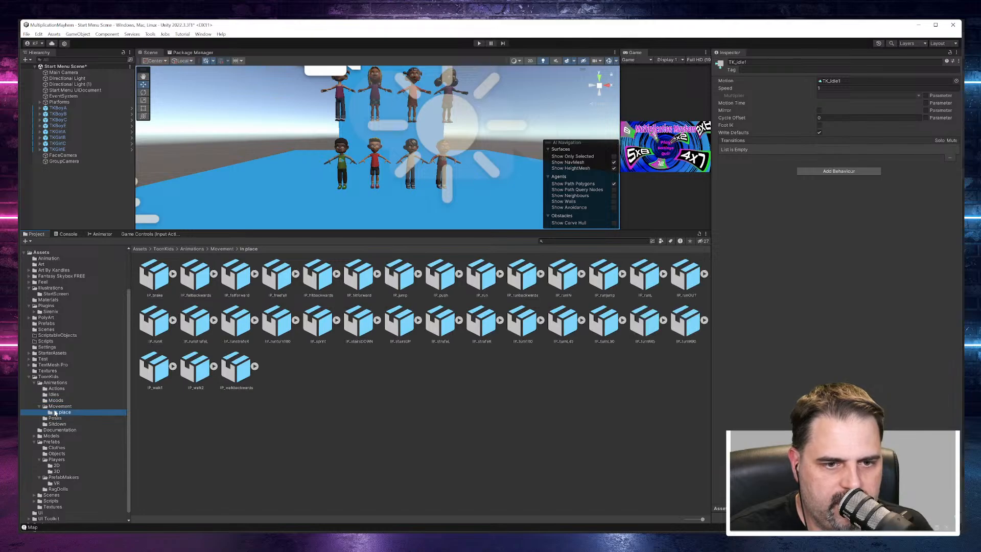
pyautogui.click(60, 406)
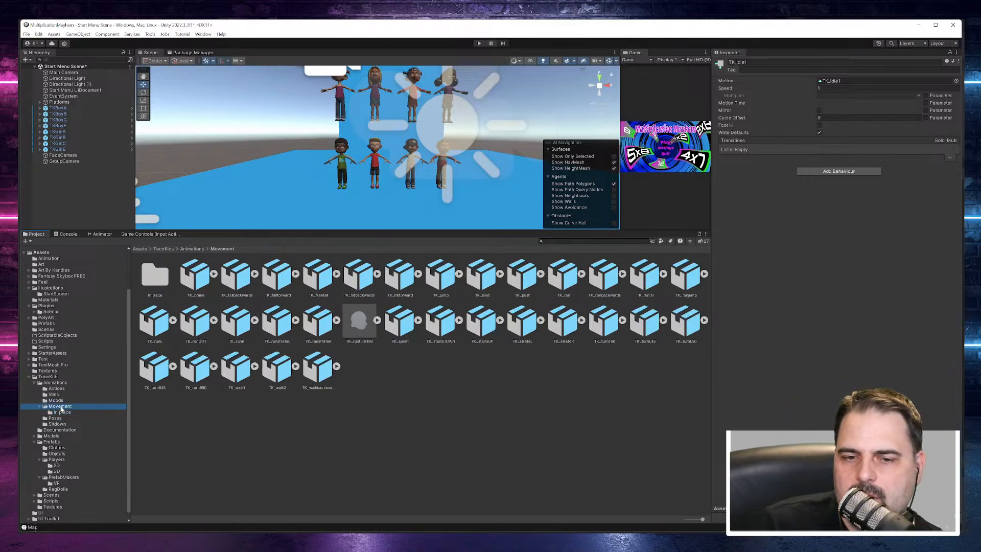
pyautogui.click(56, 419)
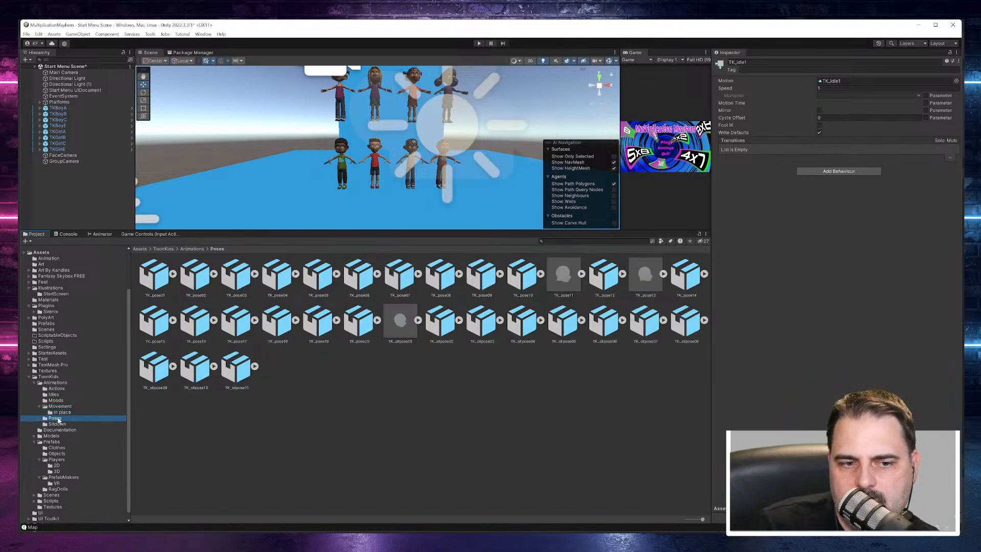
# Step: Select the TK_pose20 asset in the Poses folder, play its animation preview and pause it
pyautogui.click(352, 323)
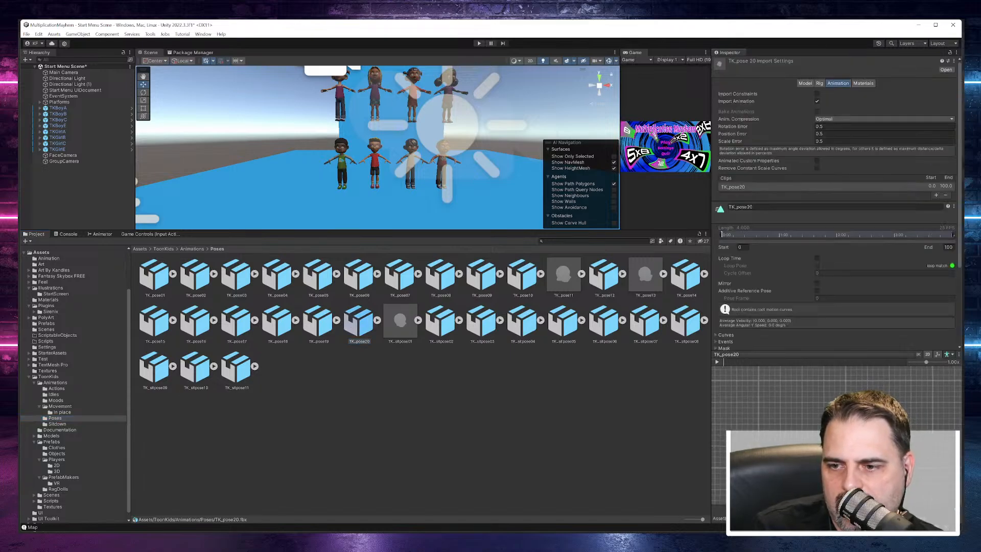
pyautogui.click(914, 377)
pyautogui.click(927, 354)
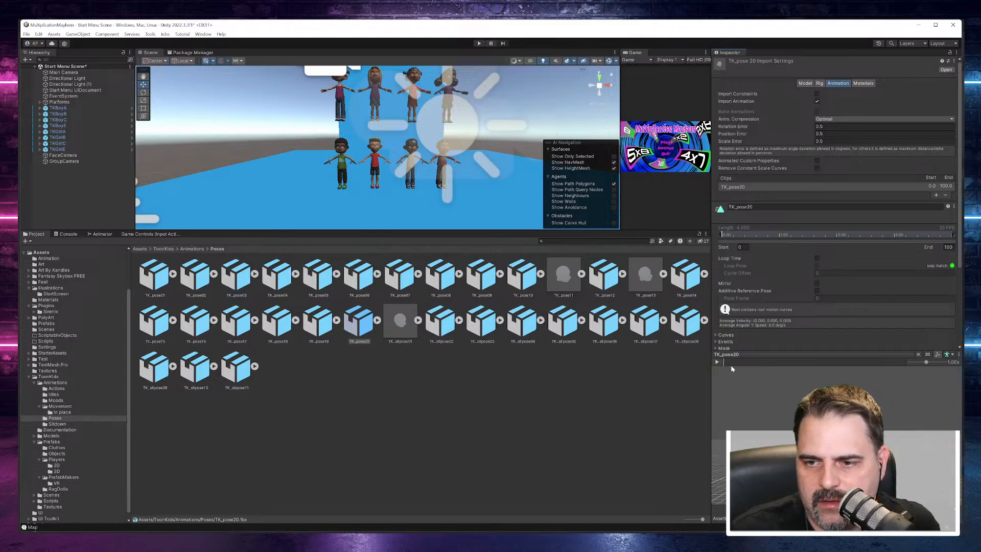
pyautogui.click(717, 362)
pyautogui.click(717, 362)
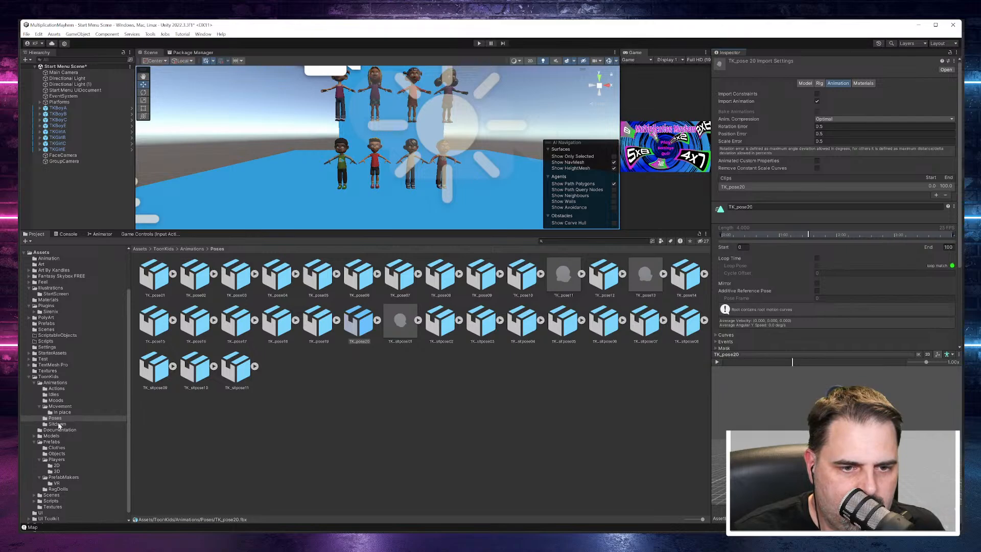
# Step: Browse the ToonKids animation assets in the Sitdown and Actions folders
pyautogui.click(58, 424)
pyautogui.click(57, 388)
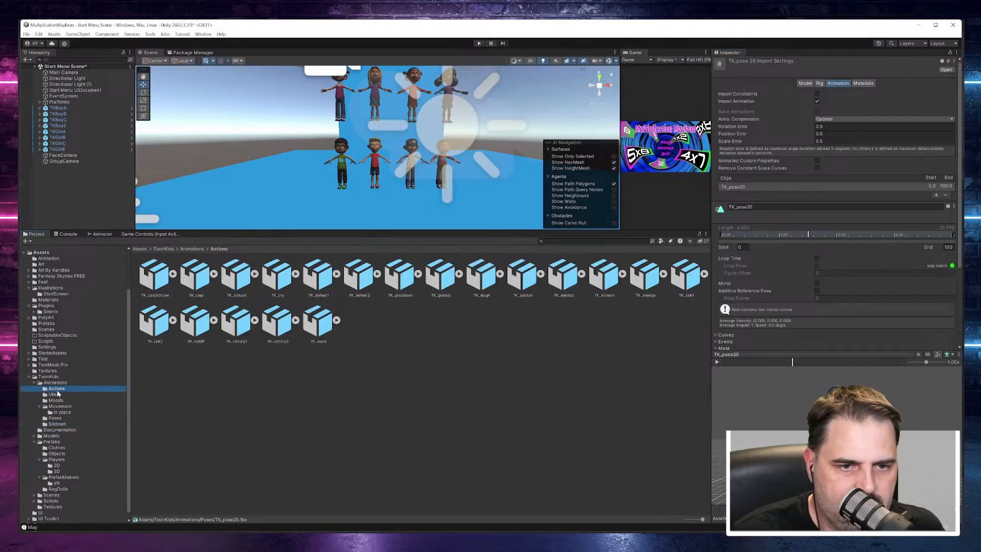
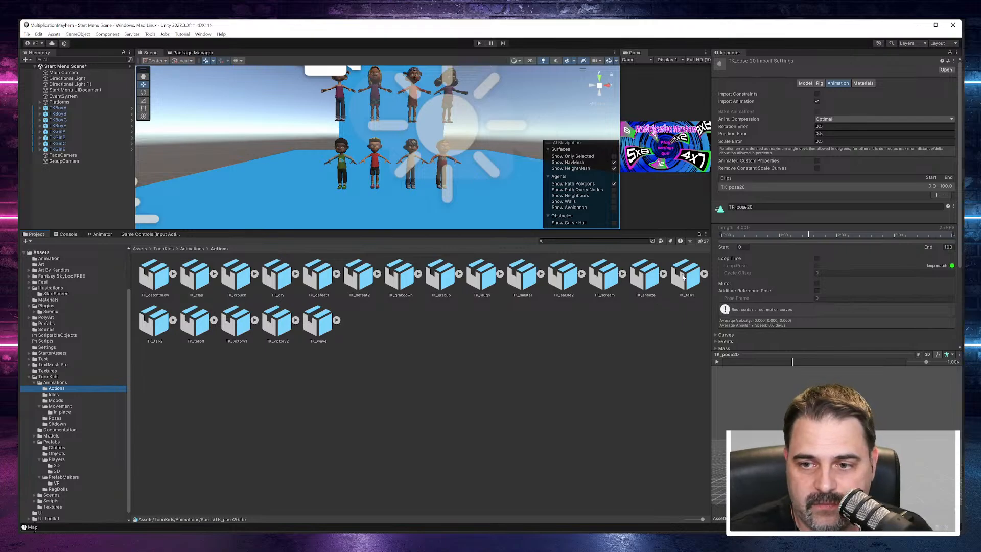
# Step: Select the TK_talk1 asset in the Actions folder, enlarge its animation preview, play it and pause it
pyautogui.click(690, 276)
pyautogui.doubleClick(691, 274)
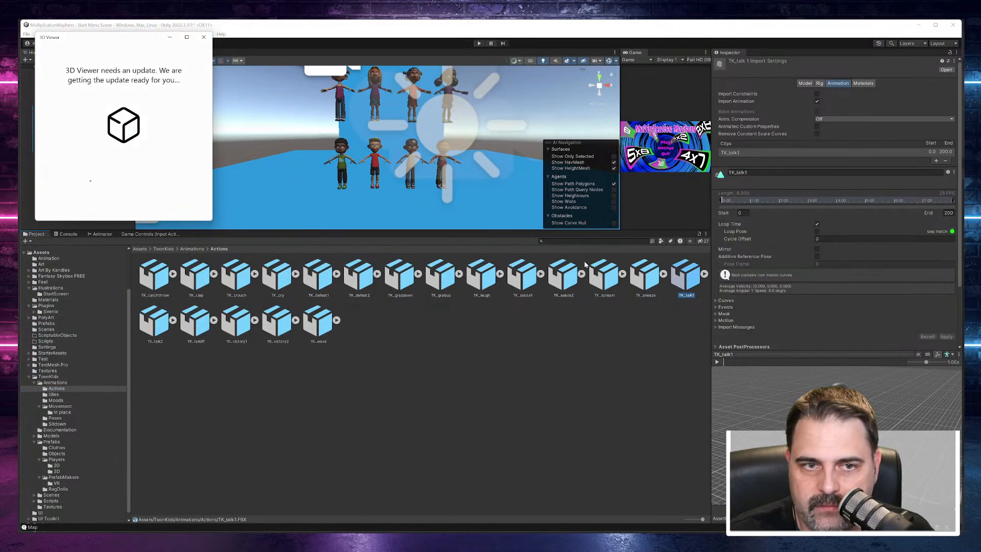
pyautogui.click(205, 38)
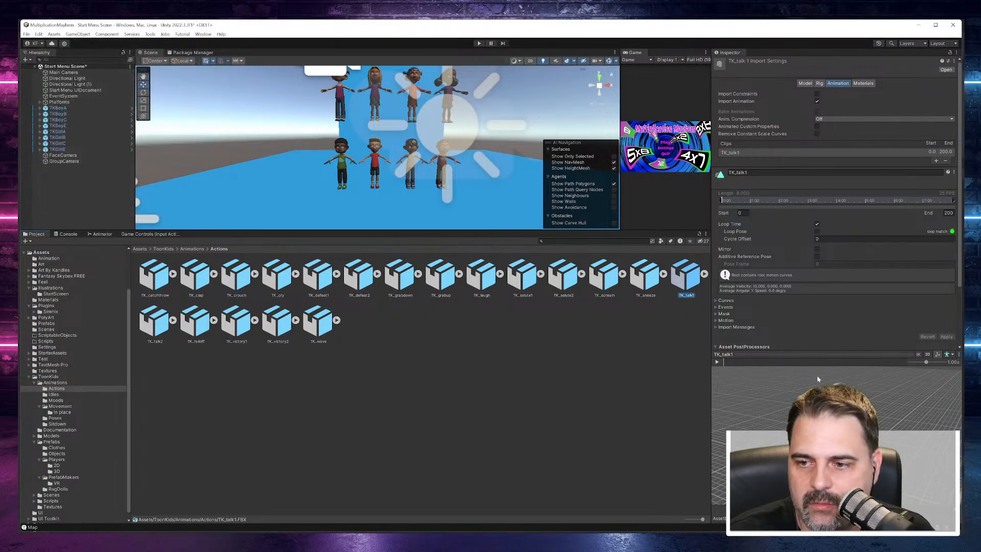
pyautogui.moveTo(827, 350); pyautogui.dragTo(828, 313)
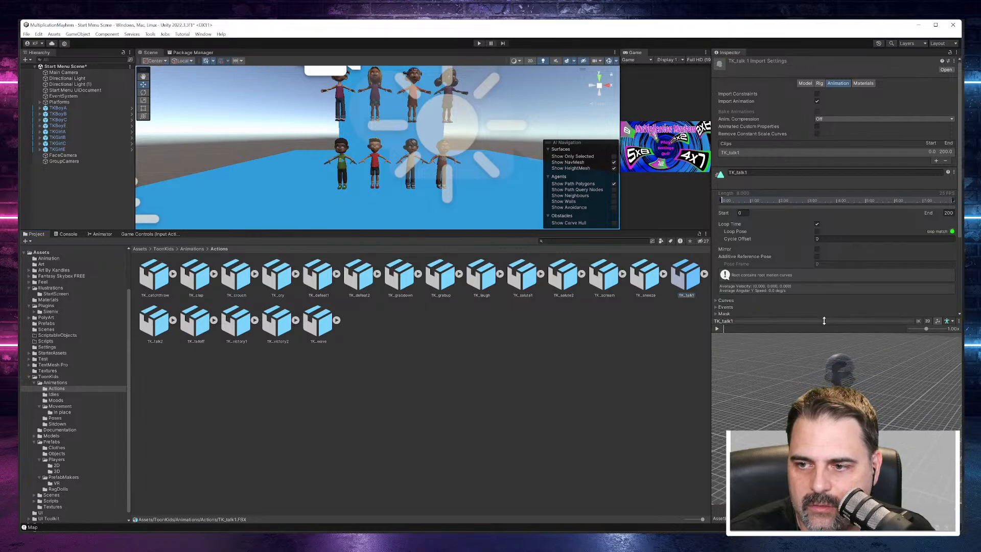
pyautogui.click(717, 328)
pyautogui.moveTo(800, 443); pyautogui.dragTo(745, 414, button='right')
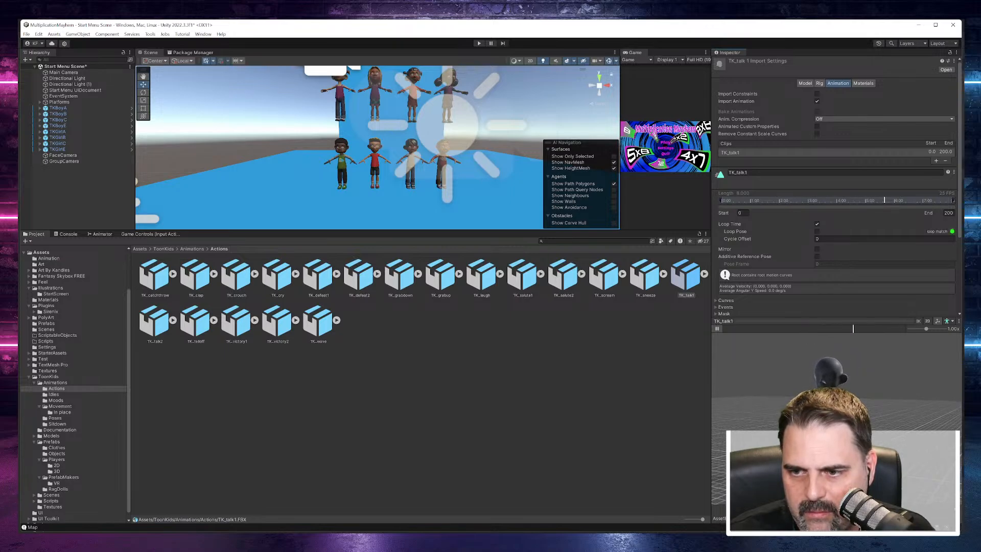
pyautogui.click(716, 328)
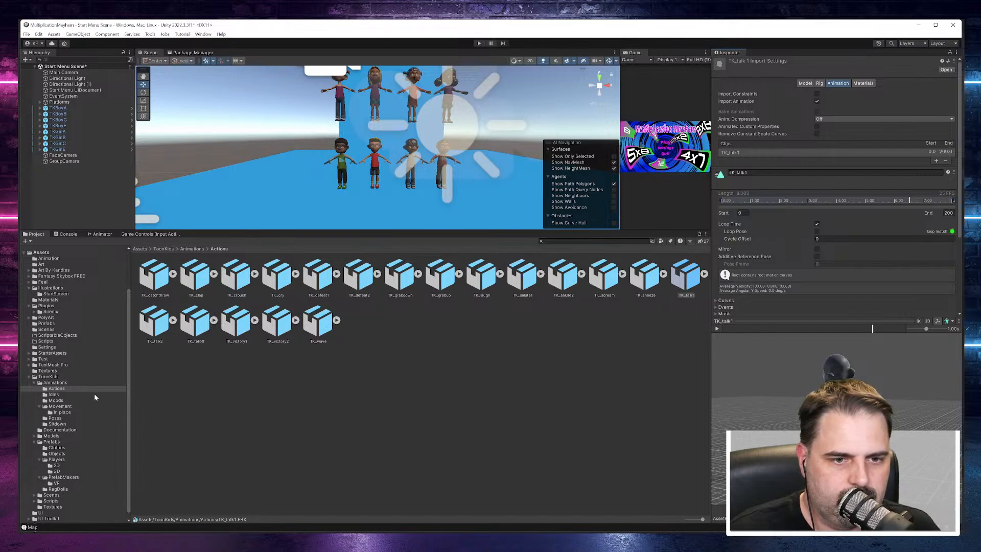
# Step: Create an Animator Controller named Avatar Animator Controller in the Assets/Animation folder
pyautogui.click(58, 378)
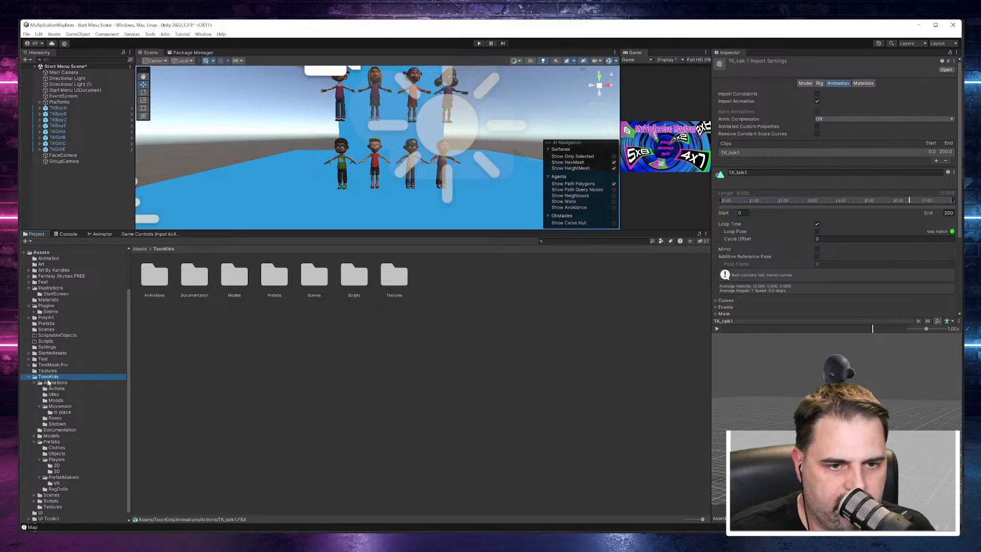
pyautogui.scroll(1, 55, 294)
pyautogui.click(53, 281)
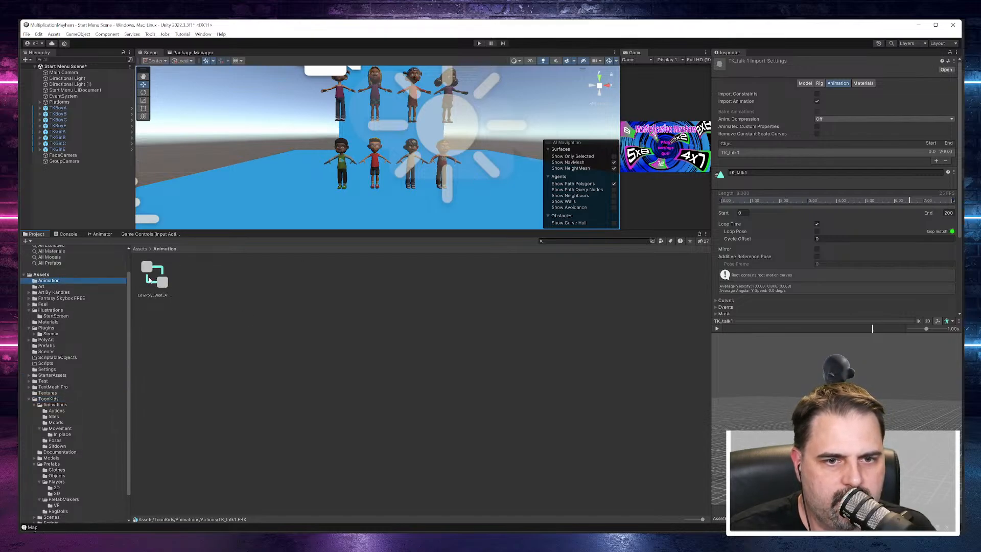
pyautogui.rightClick(189, 283)
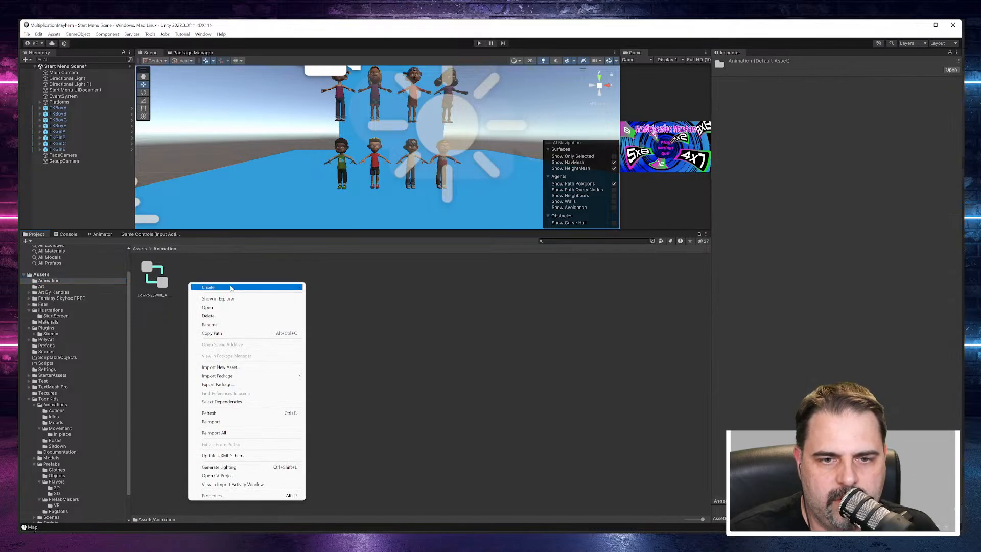
pyautogui.moveTo(246, 287)
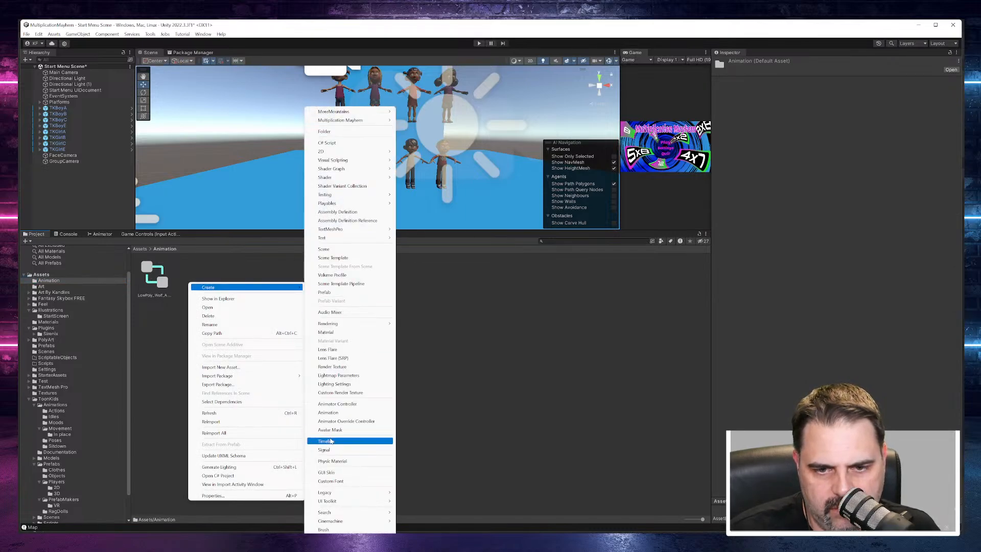
pyautogui.click(336, 403)
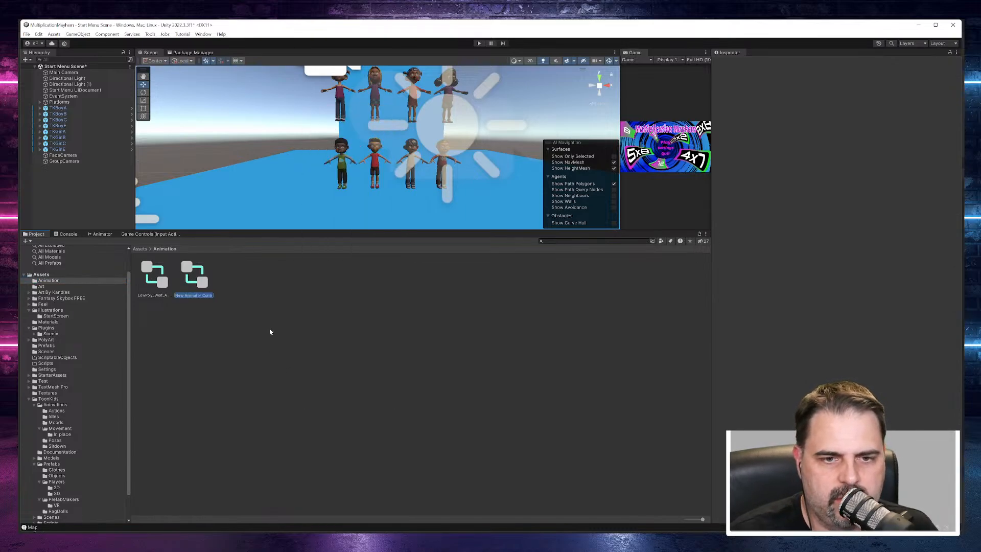
pyautogui.press('Home')
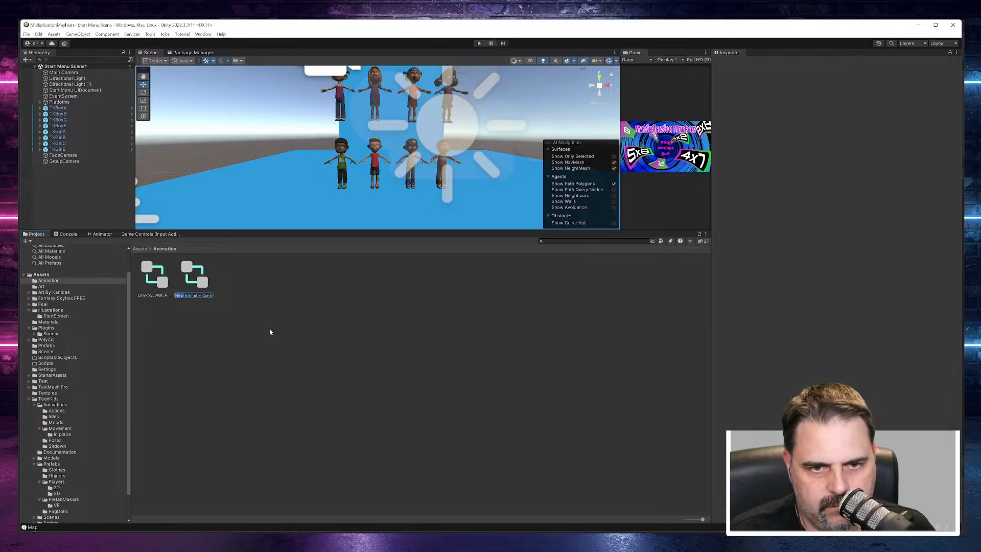
pyautogui.press('Delete')
pyautogui.press('Delete')
pyautogui.press('Delete')
pyautogui.press('Delete')
pyautogui.write('Avatar')
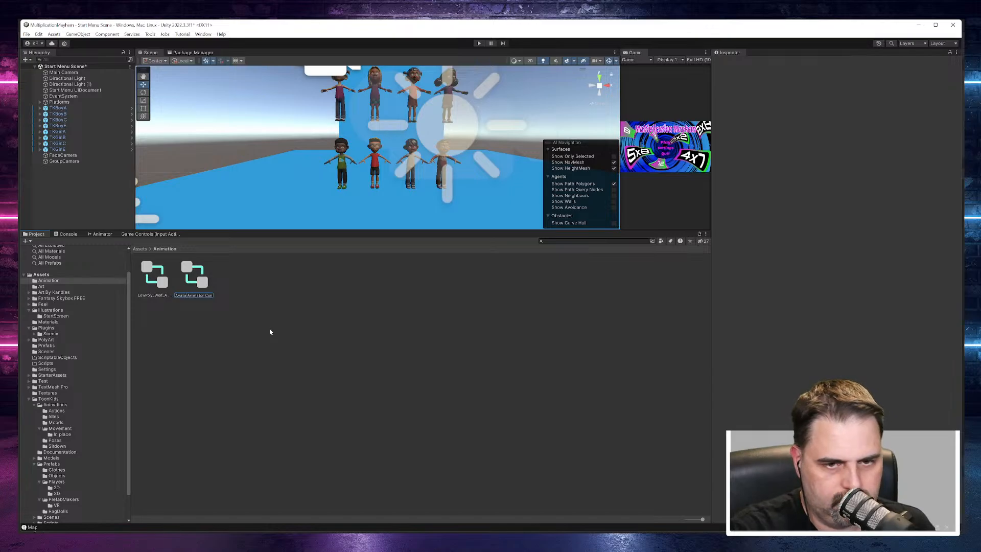
pyautogui.press('Return')
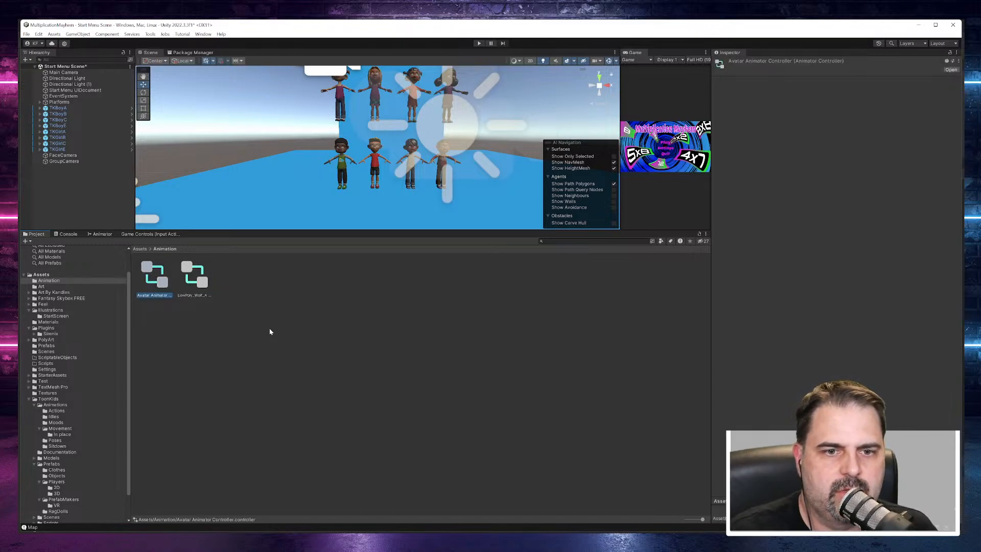
# Step: Open the Avatar Animator Controller, dock the Animator window beside the Scene and Package Manager views and enlarge its area
pyautogui.doubleClick(156, 276)
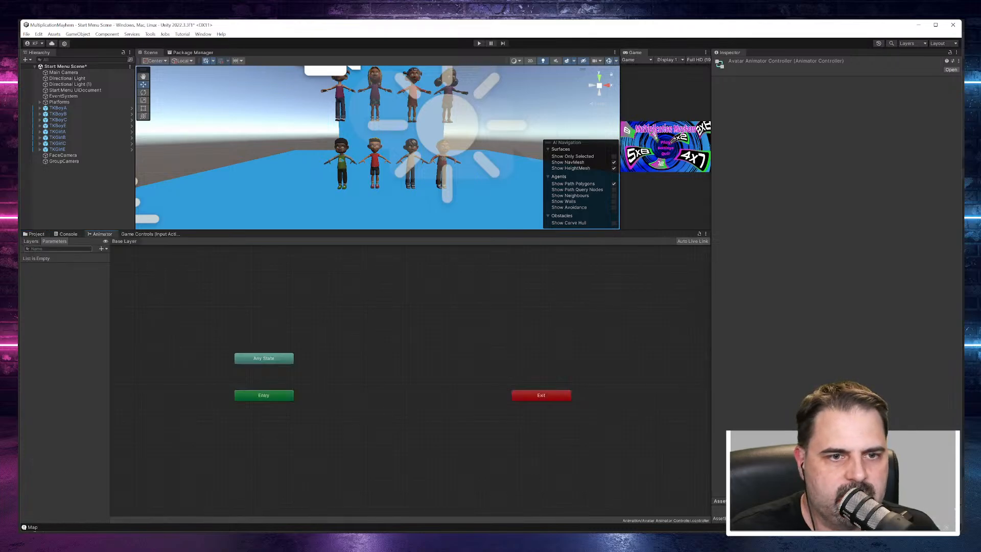
pyautogui.click(34, 233)
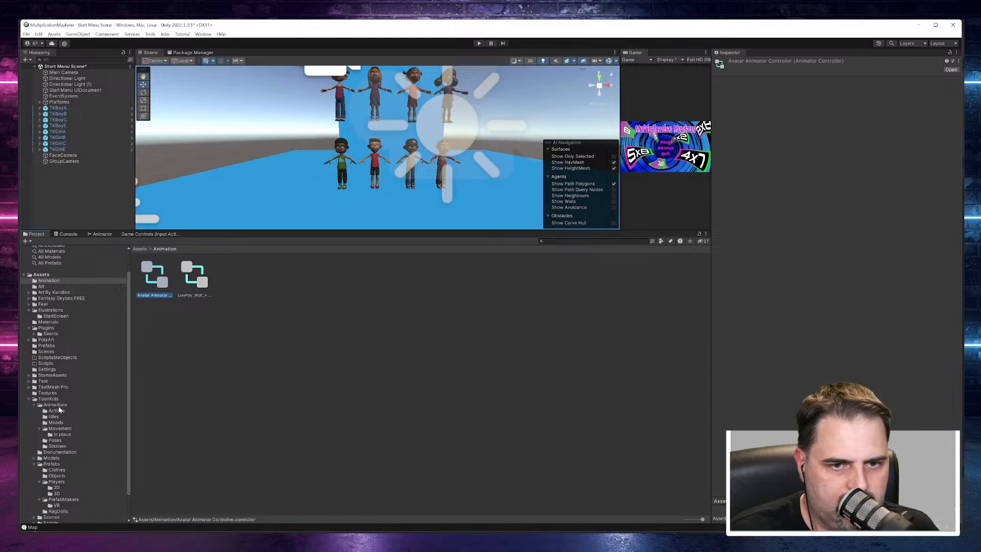
pyautogui.click(137, 235)
pyautogui.moveTo(145, 234); pyautogui.dragTo(234, 57)
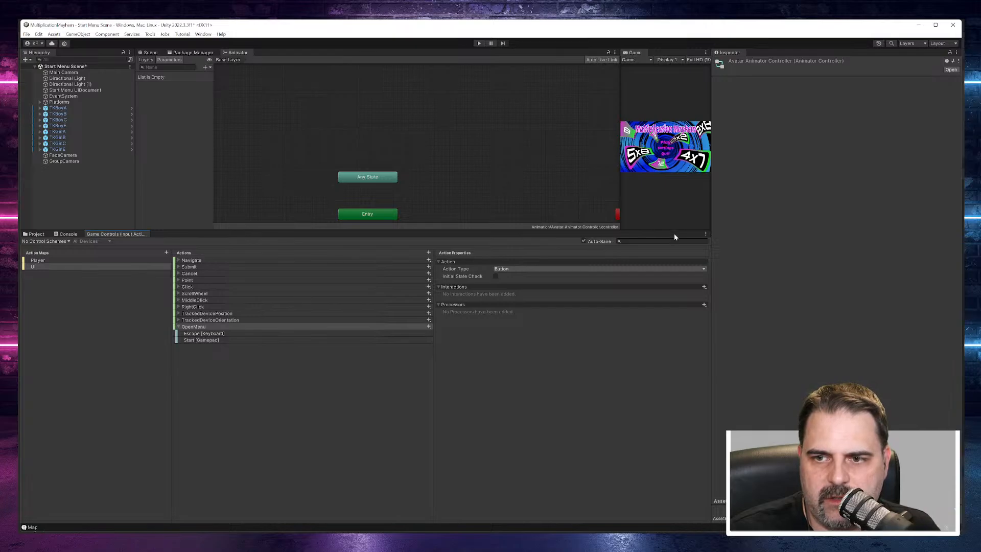
pyautogui.moveTo(673, 231); pyautogui.dragTo(683, 399)
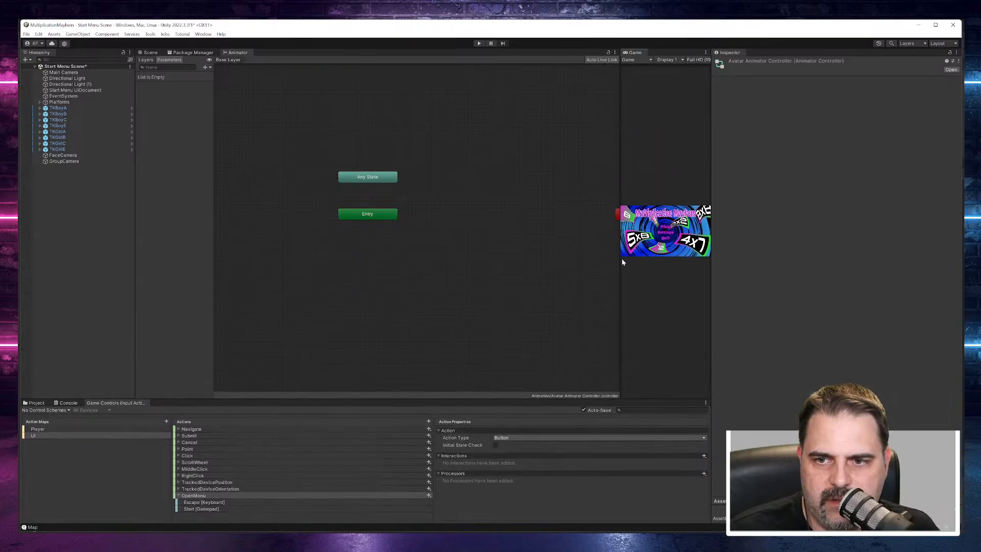
pyautogui.moveTo(710, 271); pyautogui.dragTo(826, 271)
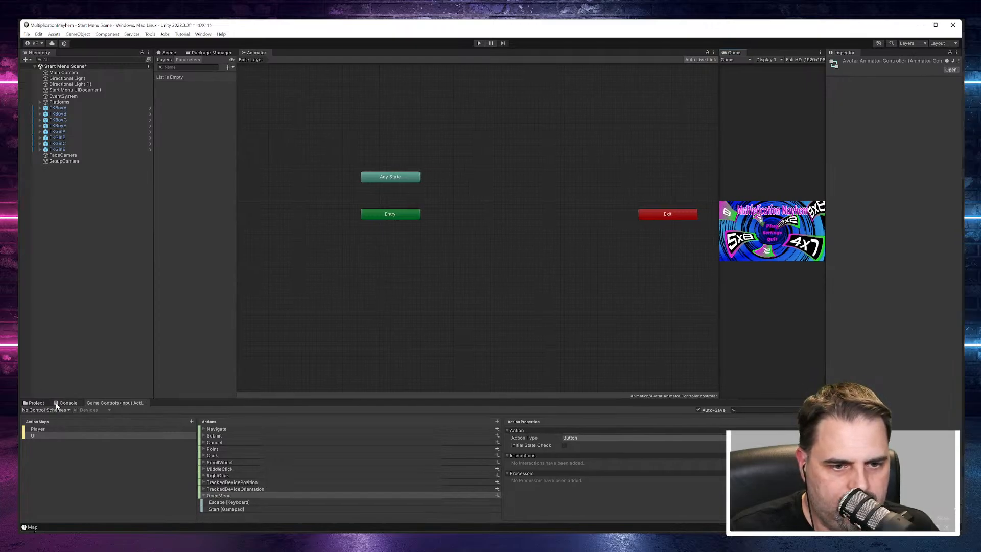
# Step: Add the TK_idle1 to TK_idle5, TK_idlehappy and TK_idleamazed clips from the ToonKids Idles folder as states in the controller
pyautogui.click(39, 403)
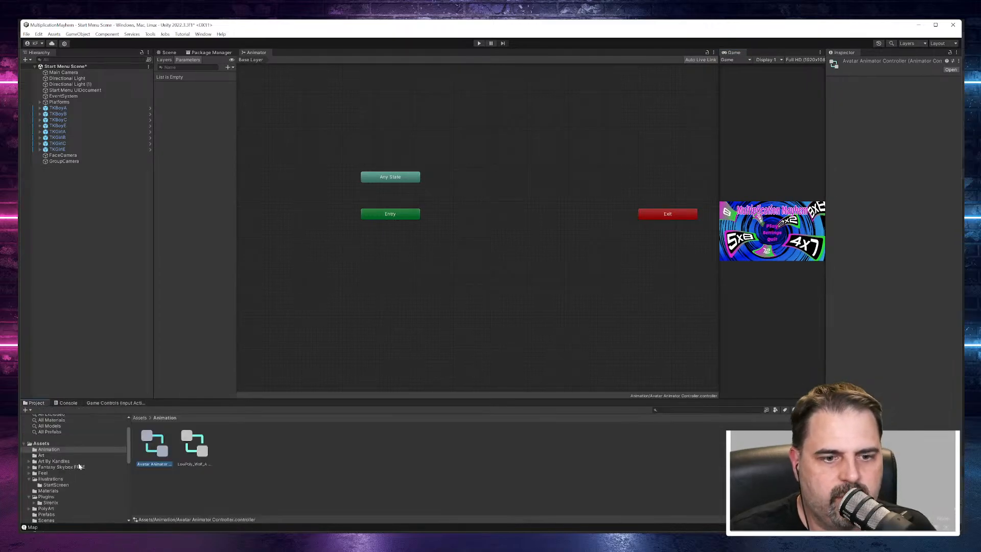
pyautogui.scroll(-10, 71, 485)
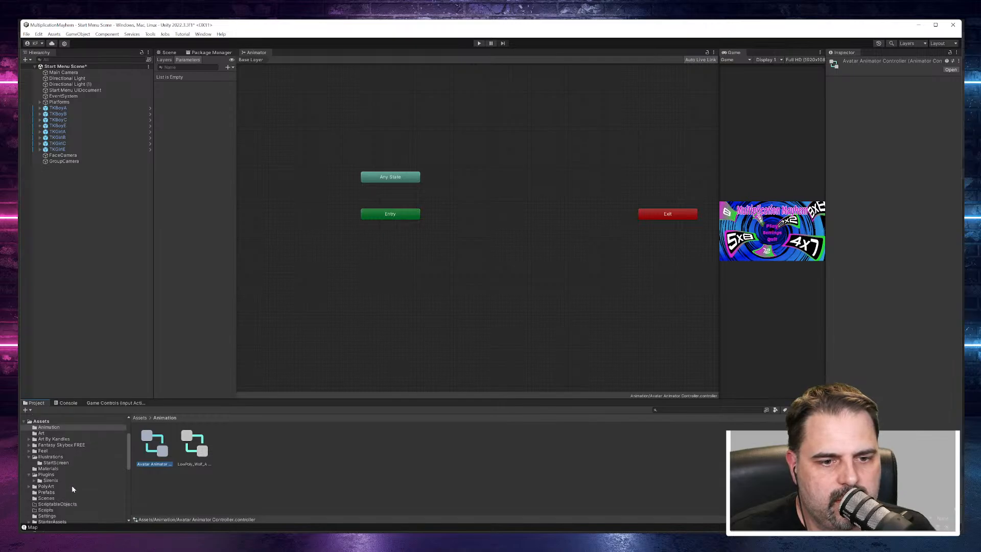
pyautogui.scroll(2, 69, 458)
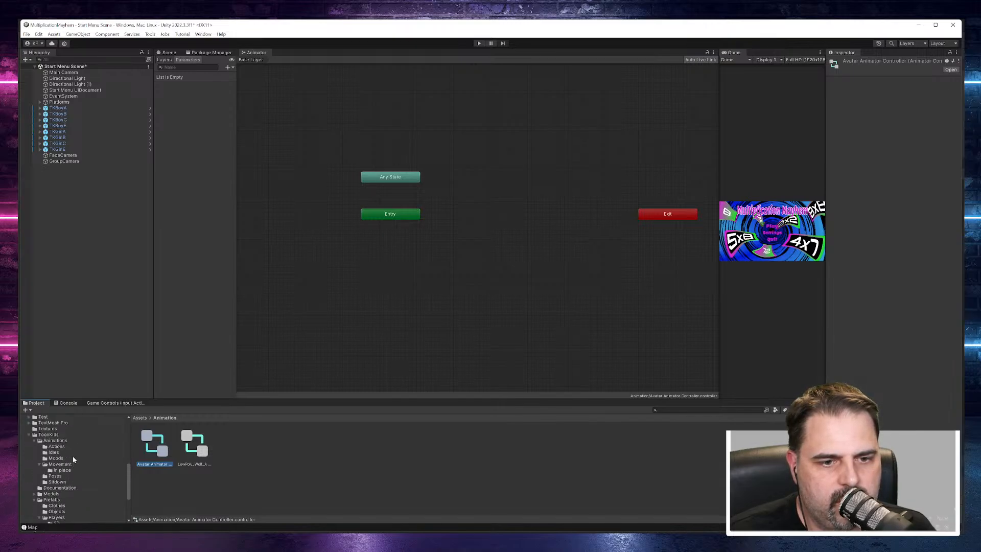
pyautogui.click(57, 441)
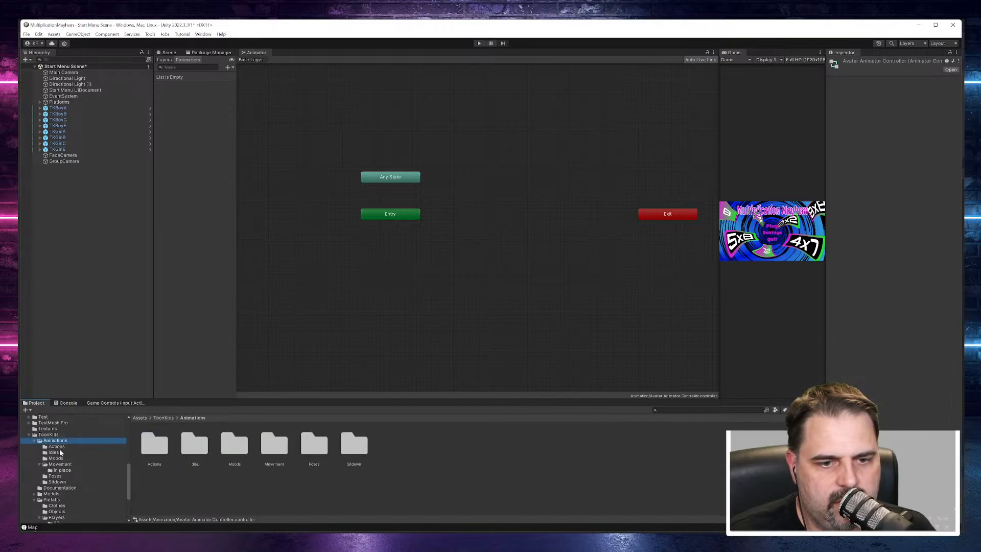
pyautogui.click(57, 446)
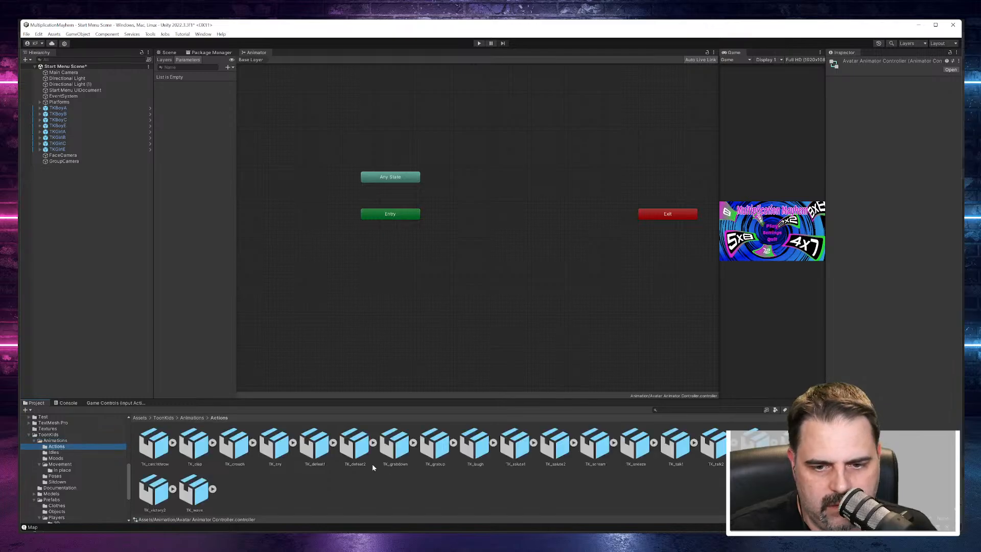
pyautogui.click(54, 453)
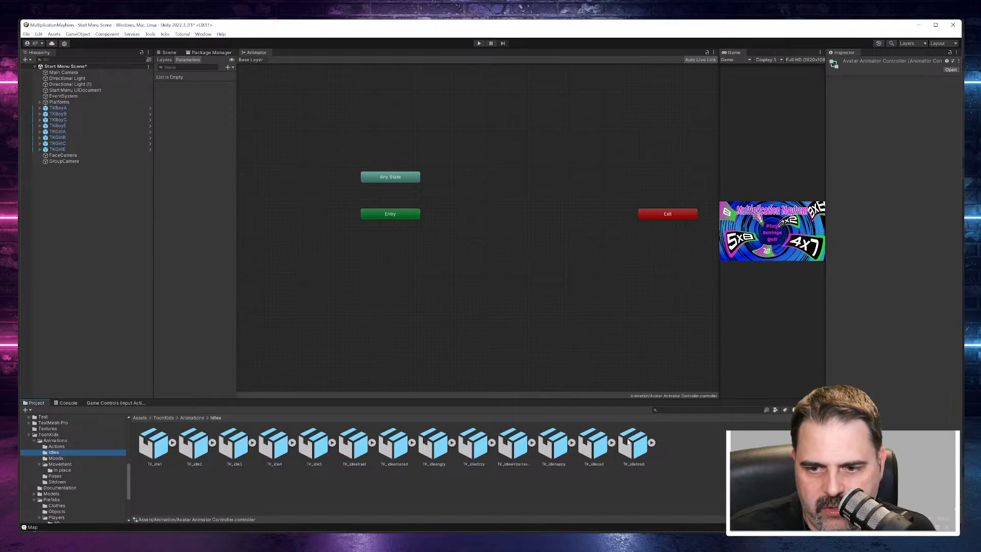
pyautogui.click(155, 443)
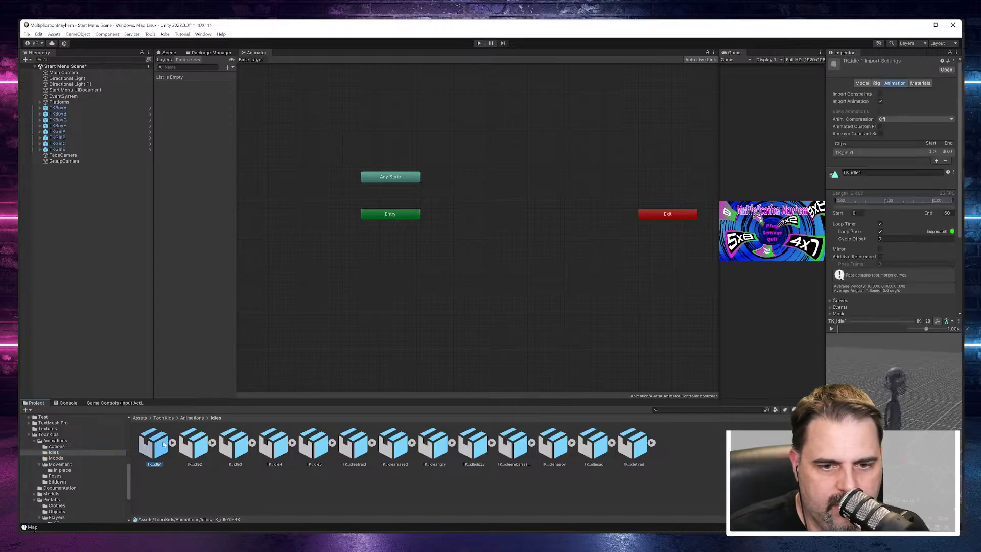
pyautogui.keyDown('shift'); pyautogui.click(312, 443); pyautogui.keyUp('shift')
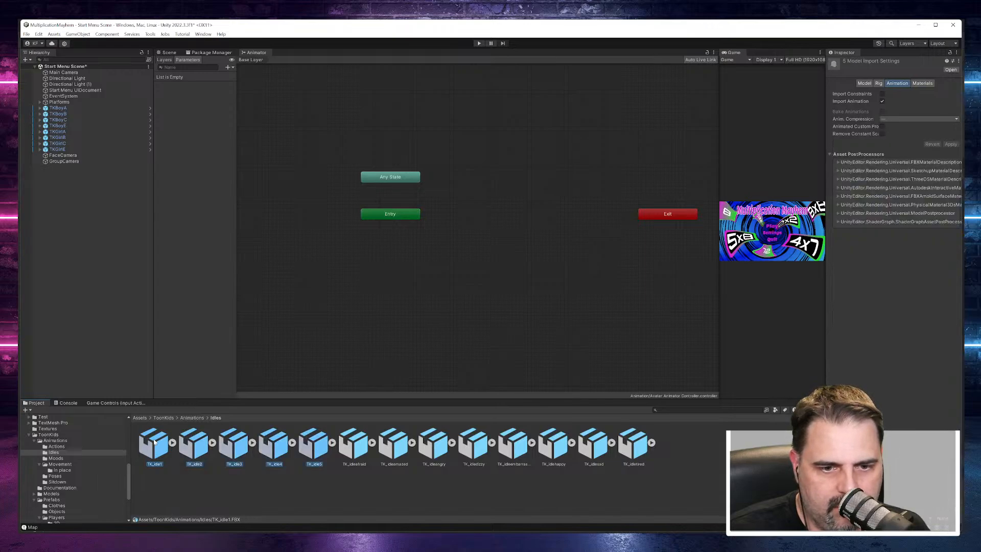
pyautogui.moveTo(155, 442); pyautogui.dragTo(309, 320)
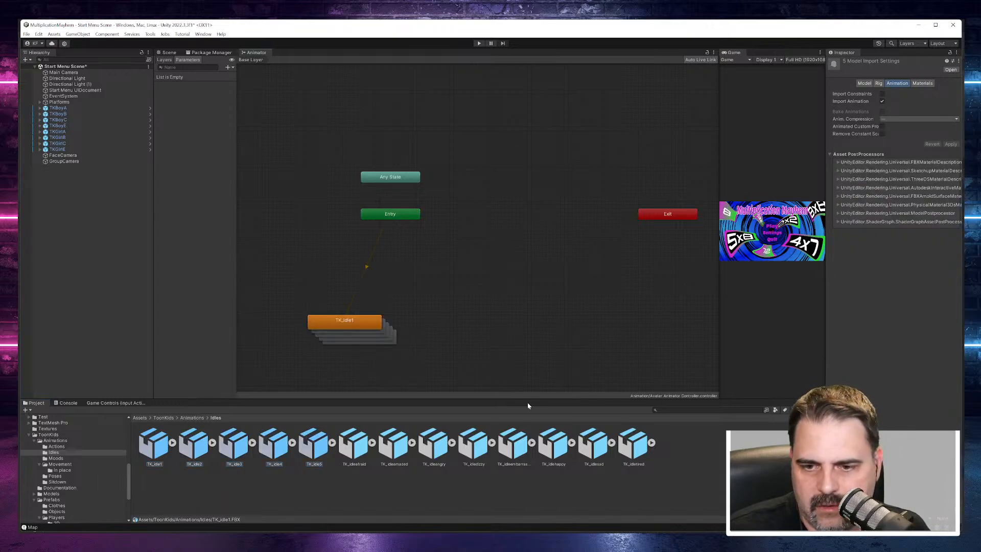
pyautogui.moveTo(561, 456); pyautogui.dragTo(523, 345)
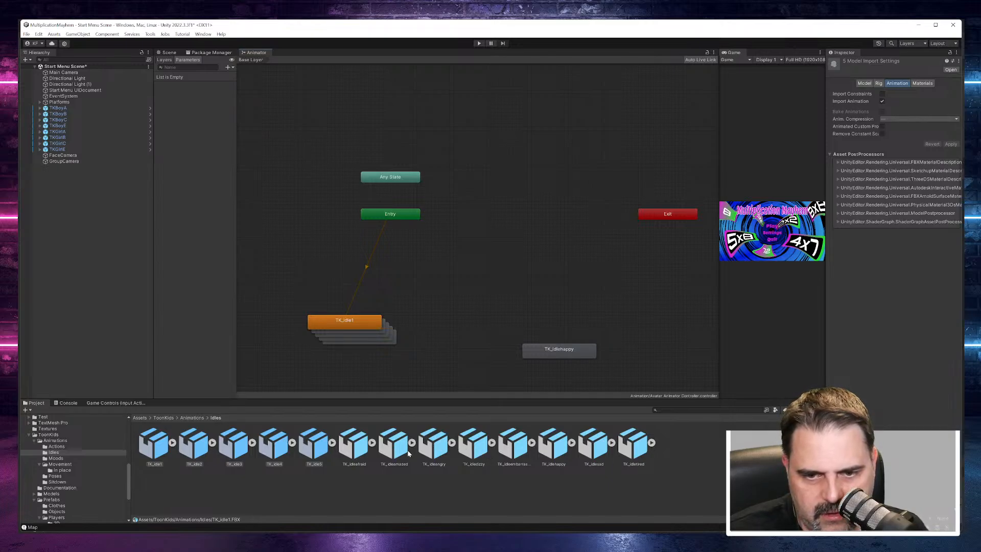
pyautogui.moveTo(401, 453); pyautogui.dragTo(447, 324)
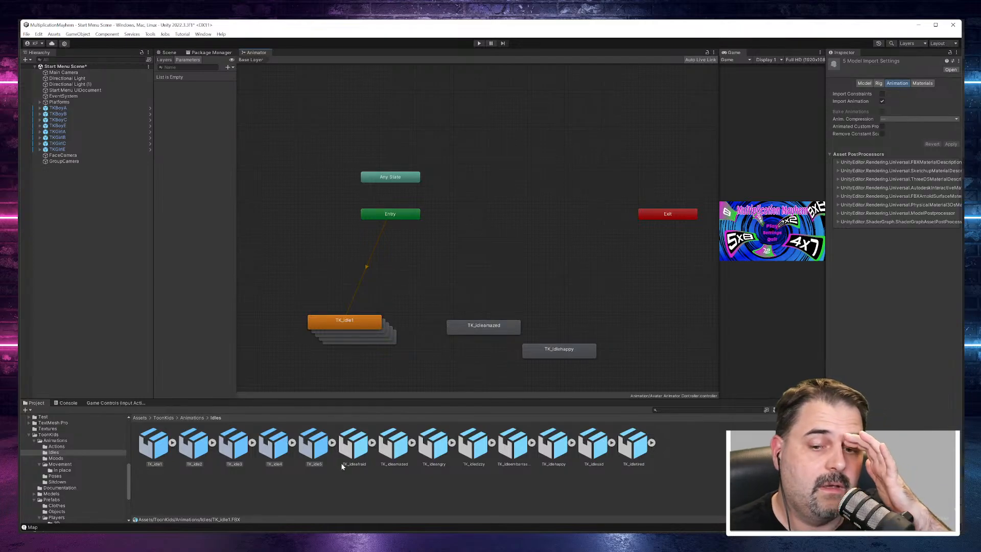
# Step: Spread the stacked TK_idle1, TK_idle2, TK_idle3 and TK_idle4 states apart in the Animator graph
pyautogui.moveTo(357, 327); pyautogui.dragTo(386, 273)
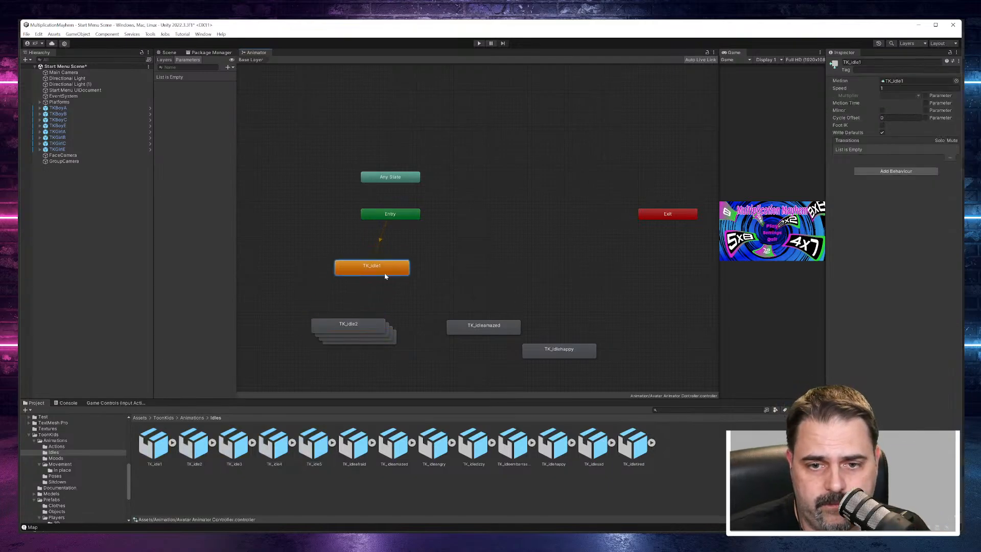
pyautogui.click(385, 322)
pyautogui.moveTo(384, 322); pyautogui.dragTo(566, 282)
pyautogui.moveTo(479, 284)
pyautogui.mouseDown()
pyautogui.moveTo(478, 264)
pyautogui.moveTo(479, 275)
pyautogui.mouseUp()
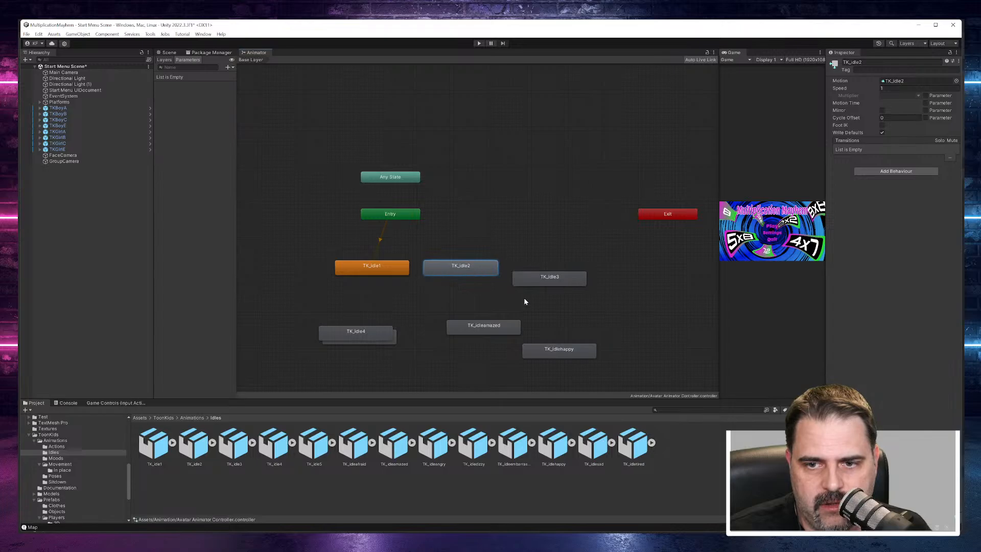
pyautogui.moveTo(546, 280); pyautogui.dragTo(562, 269)
pyautogui.moveTo(360, 331); pyautogui.dragTo(411, 295)
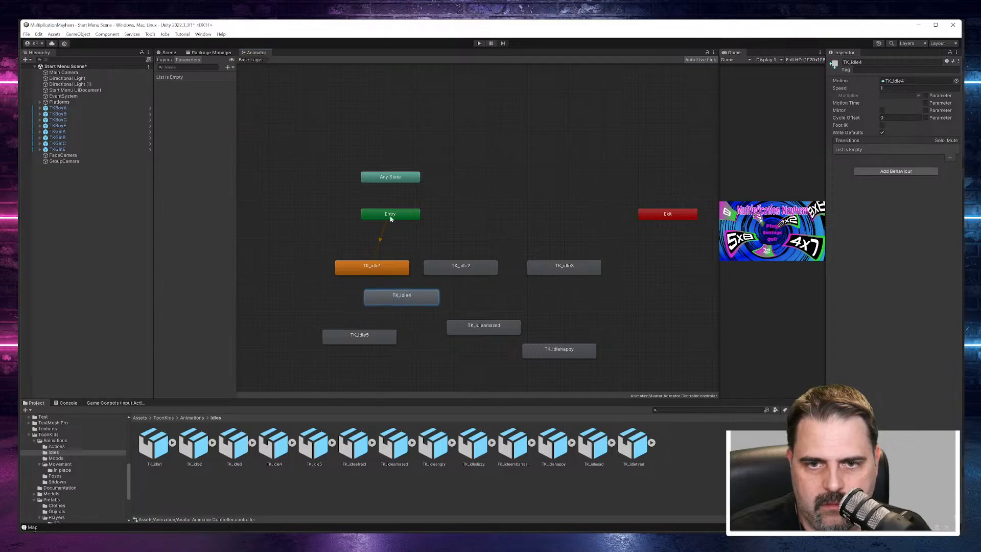
# Step: Arrange the Entry node and the TK_idle1 to TK_idle5 states in a vertical column in order in the Animator graph
pyautogui.moveTo(391, 218); pyautogui.dragTo(457, 140)
pyautogui.moveTo(393, 274); pyautogui.dragTo(489, 185)
pyautogui.click(420, 297)
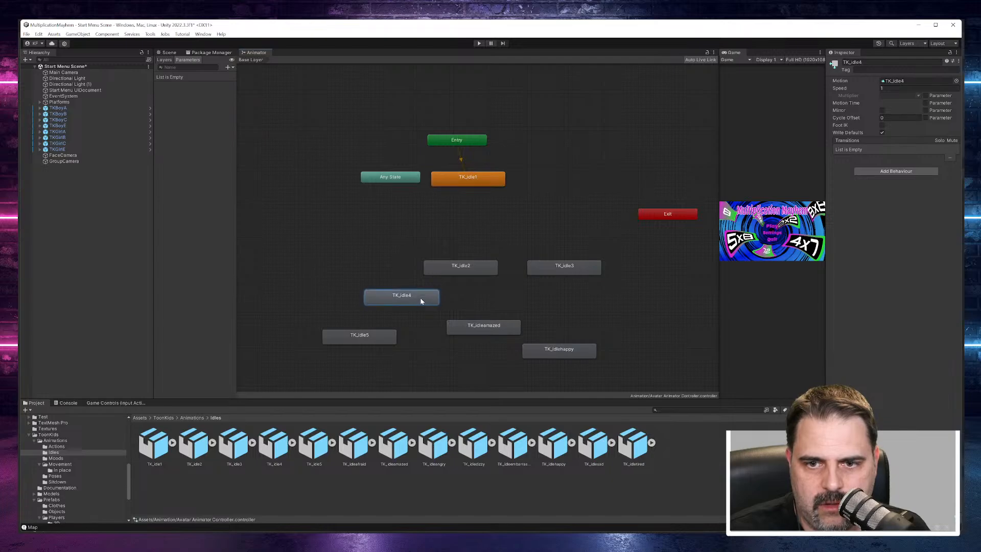
pyautogui.moveTo(443, 272); pyautogui.dragTo(451, 212)
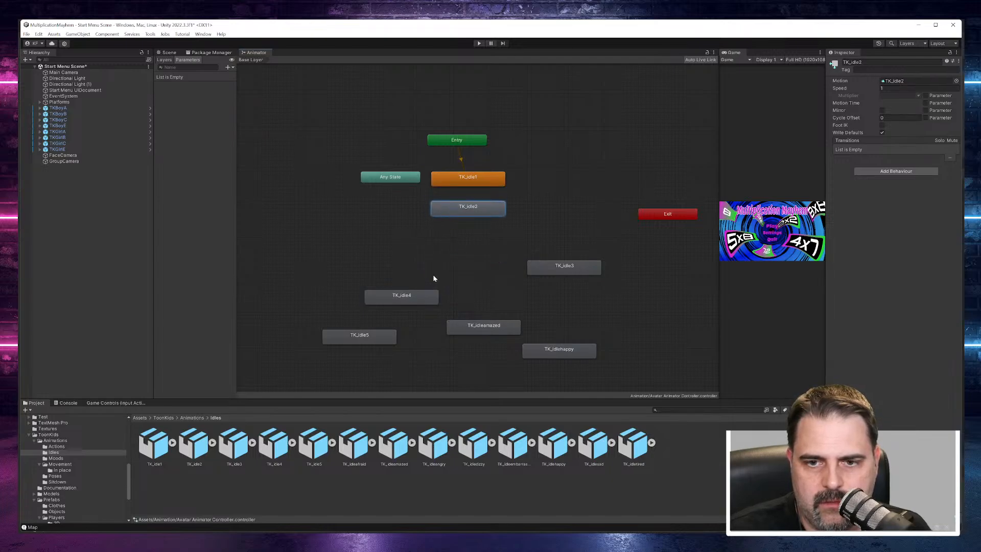
pyautogui.moveTo(564, 273); pyautogui.dragTo(473, 245)
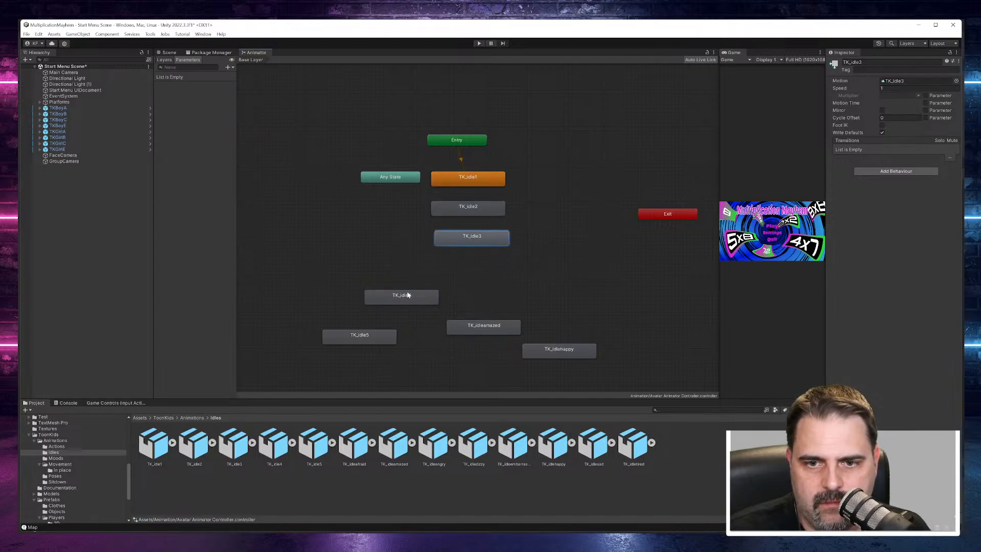
pyautogui.moveTo(408, 295); pyautogui.dragTo(476, 287)
pyautogui.moveTo(368, 336); pyautogui.dragTo(474, 314)
# Step: Place TK_idlehappy beside the gap between TK_idle2 and TK_idle3, and TK_idleamazed beside the gap between TK_idle4 and TK_idle5, adjusting the column spacing
pyautogui.moveTo(573, 356); pyautogui.dragTo(541, 221)
pyautogui.moveTo(491, 239); pyautogui.dragTo(486, 261)
pyautogui.moveTo(526, 223); pyautogui.dragTo(548, 238)
pyautogui.moveTo(490, 264); pyautogui.dragTo(490, 257)
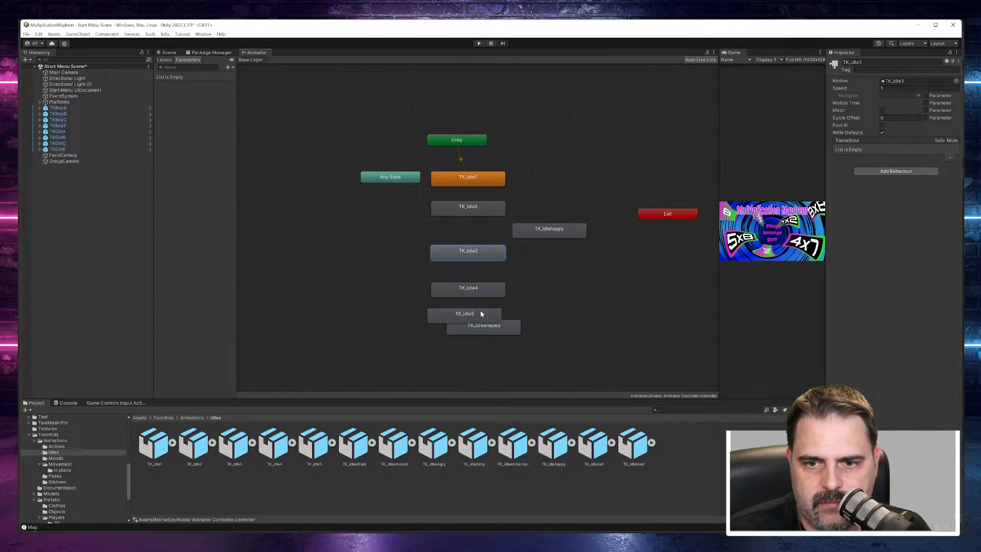
pyautogui.moveTo(483, 293); pyautogui.dragTo(478, 334)
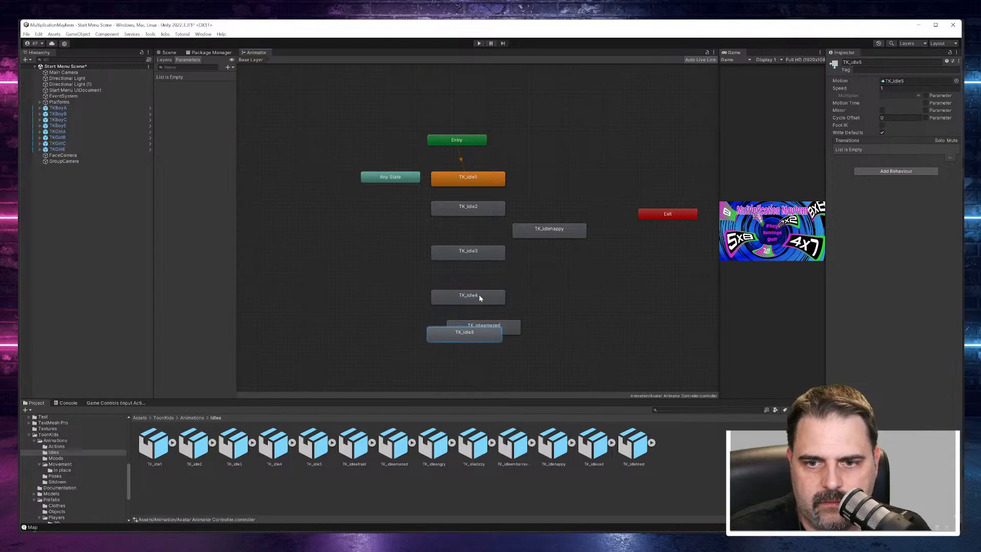
pyautogui.moveTo(479, 298); pyautogui.dragTo(581, 311)
pyautogui.moveTo(485, 313); pyautogui.dragTo(489, 283)
pyautogui.moveTo(554, 311); pyautogui.dragTo(550, 308)
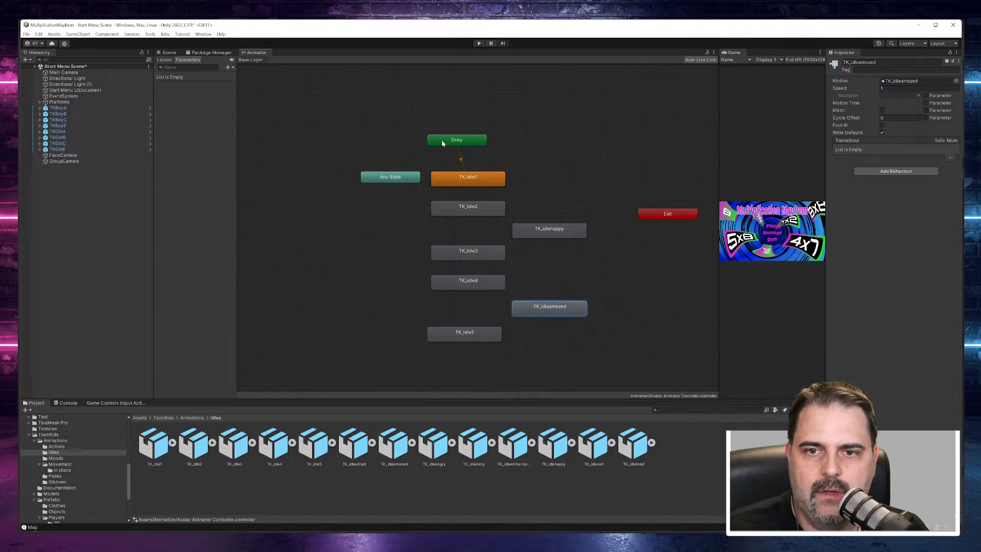
# Step: Make a transition from TK_idle1 to TK_idle2 and set TK_idle2 as the layer default state
pyautogui.rightClick(465, 177)
pyautogui.click(494, 181)
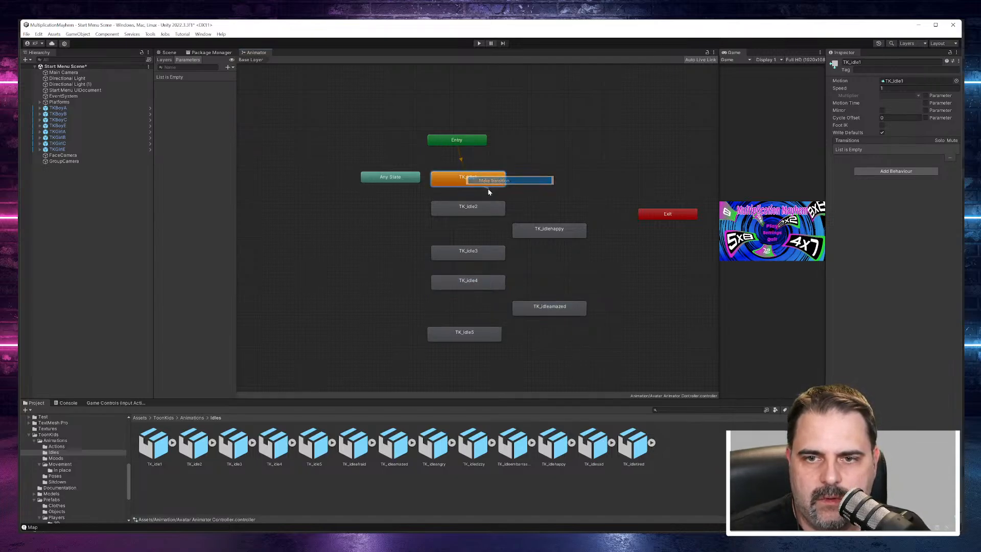
pyautogui.click(470, 207)
pyautogui.rightClick(481, 211)
pyautogui.click(502, 222)
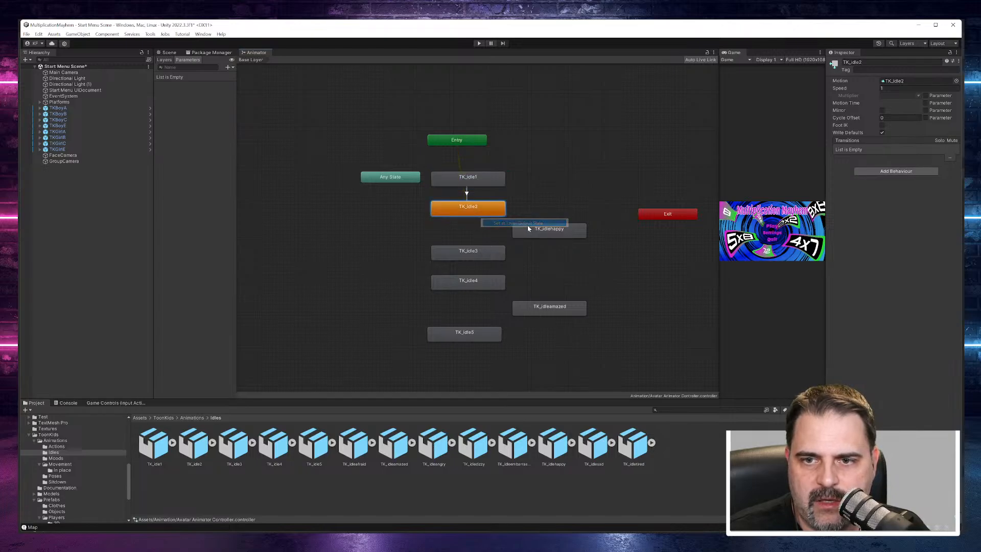
# Step: Make transitions from TK_idle2 to TK_idlehappy and from TK_idlehappy to TK_idle3
pyautogui.rightClick(482, 212)
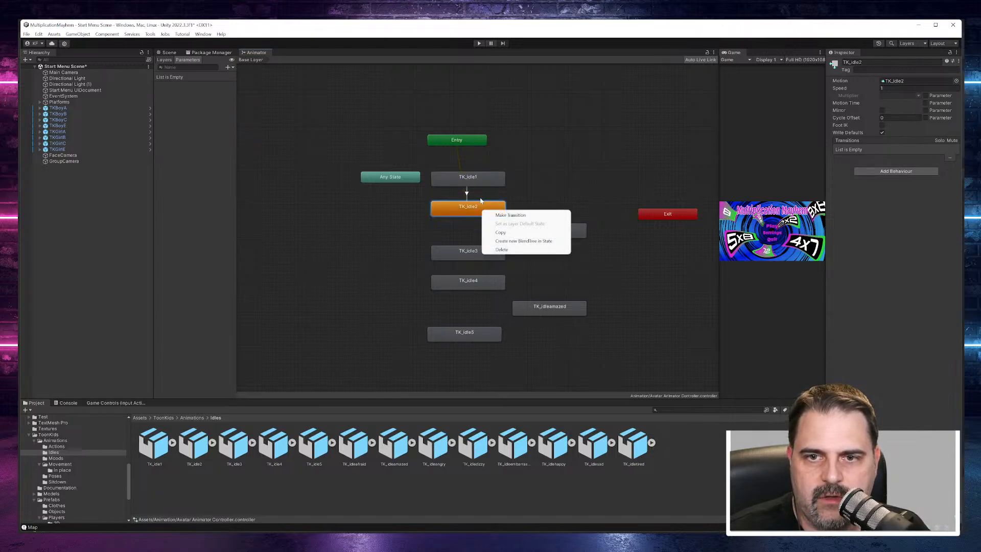
pyautogui.click(510, 216)
pyautogui.click(544, 234)
pyautogui.rightClick(544, 235)
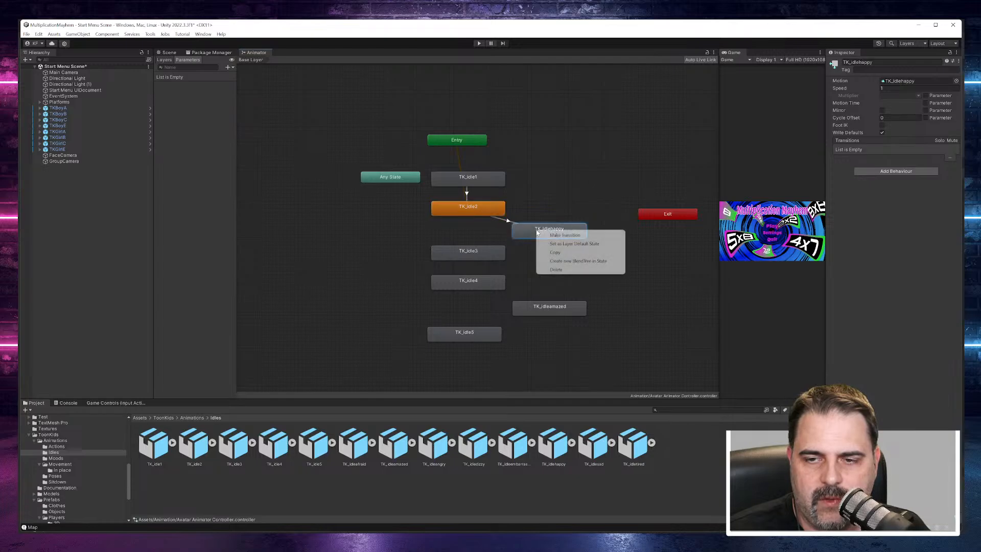
pyautogui.click(562, 238)
pyautogui.click(490, 253)
# Step: Chain transitions from TK_idle3 to TK_idle4, on to TK_idleamazed and finally to TK_idle5
pyautogui.rightClick(491, 254)
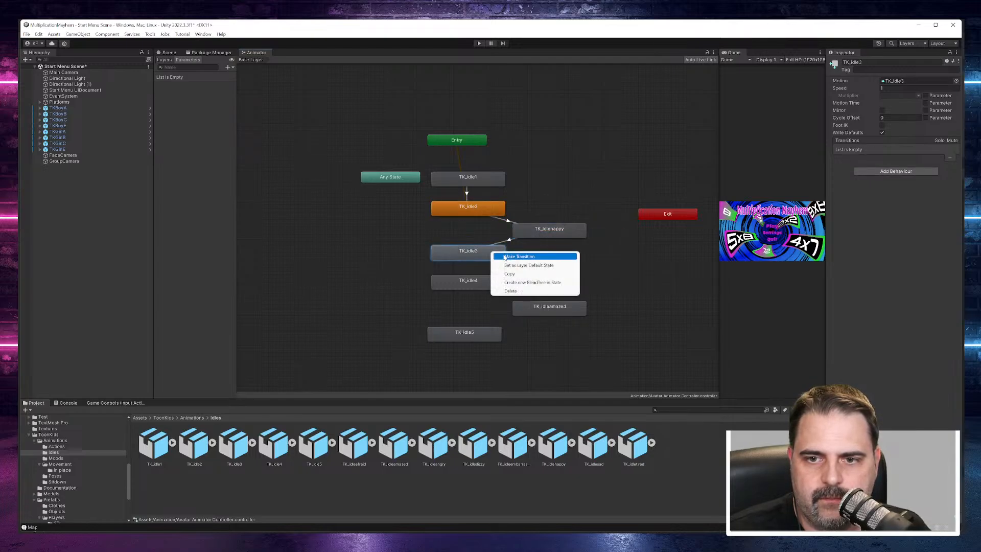
pyautogui.click(510, 258)
pyautogui.click(480, 280)
pyautogui.rightClick(480, 281)
pyautogui.click(508, 287)
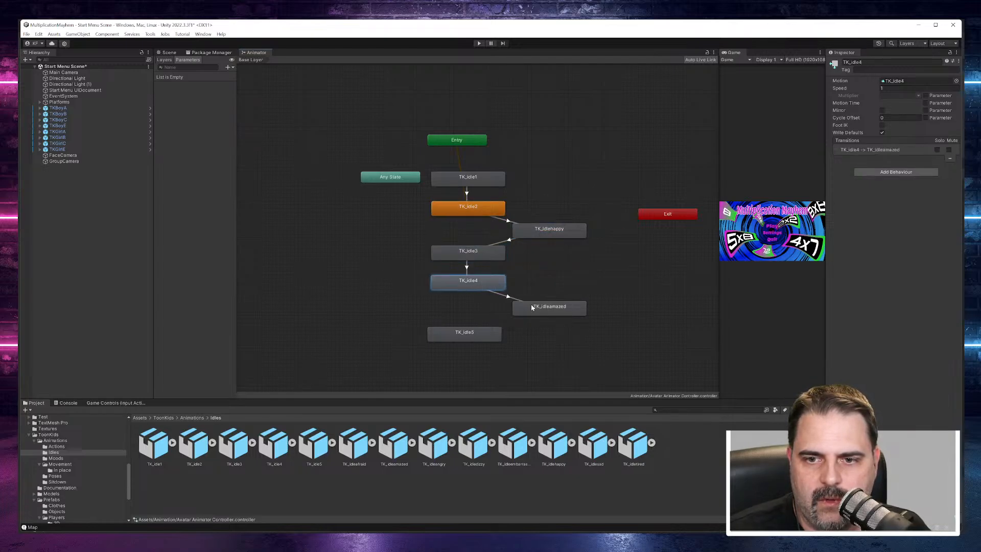
pyautogui.click(532, 308)
pyautogui.rightClick(531, 308)
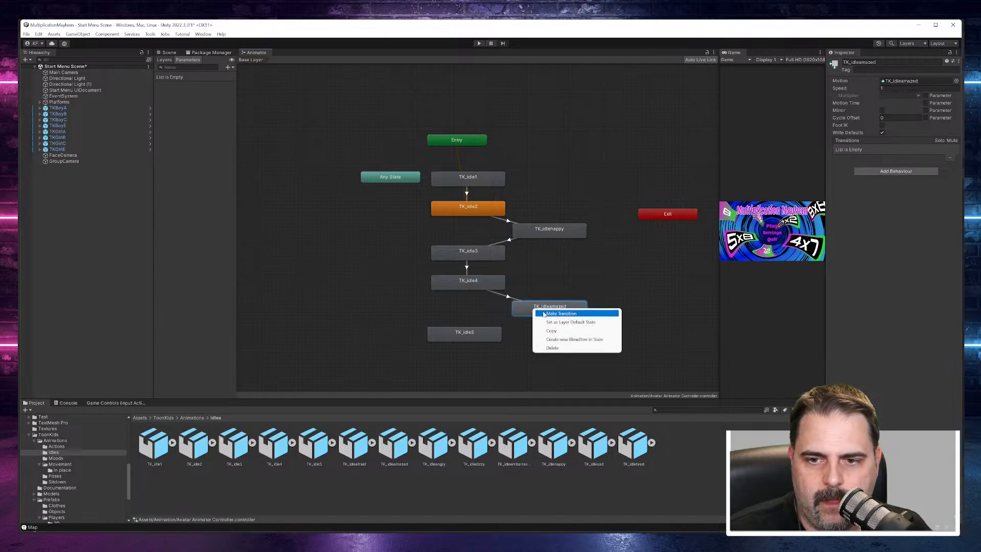
pyautogui.click(559, 314)
pyautogui.click(490, 335)
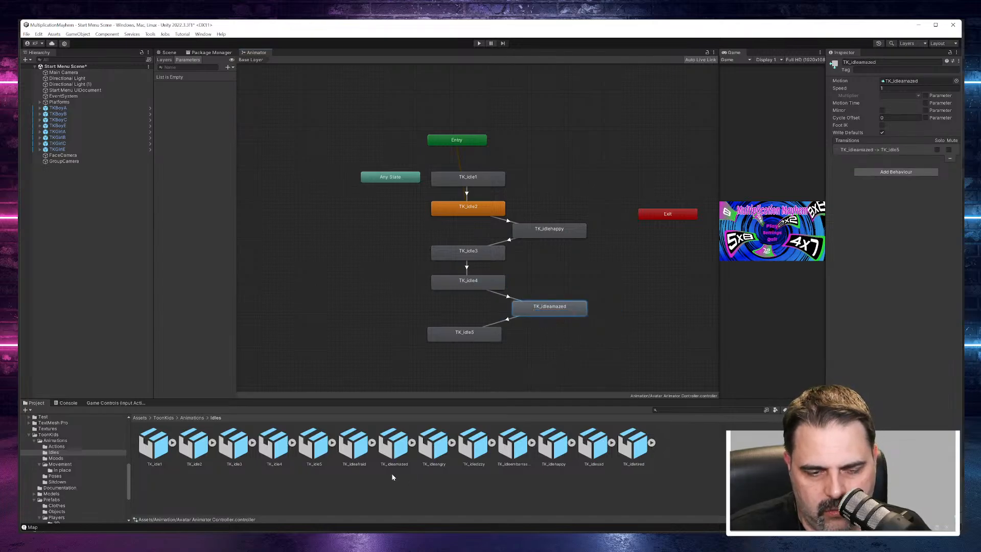
# Step: Add the TK_clap, TK_laugh and TK_salute1 clips from the ToonKids Actions folder as states in the controller
pyautogui.click(64, 466)
pyautogui.click(56, 446)
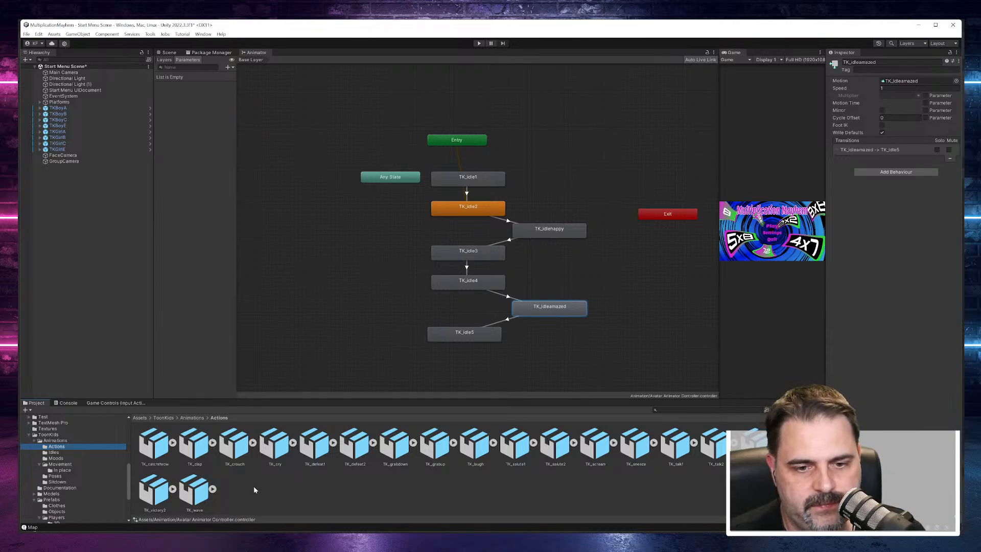
pyautogui.moveTo(211, 452); pyautogui.dragTo(552, 361)
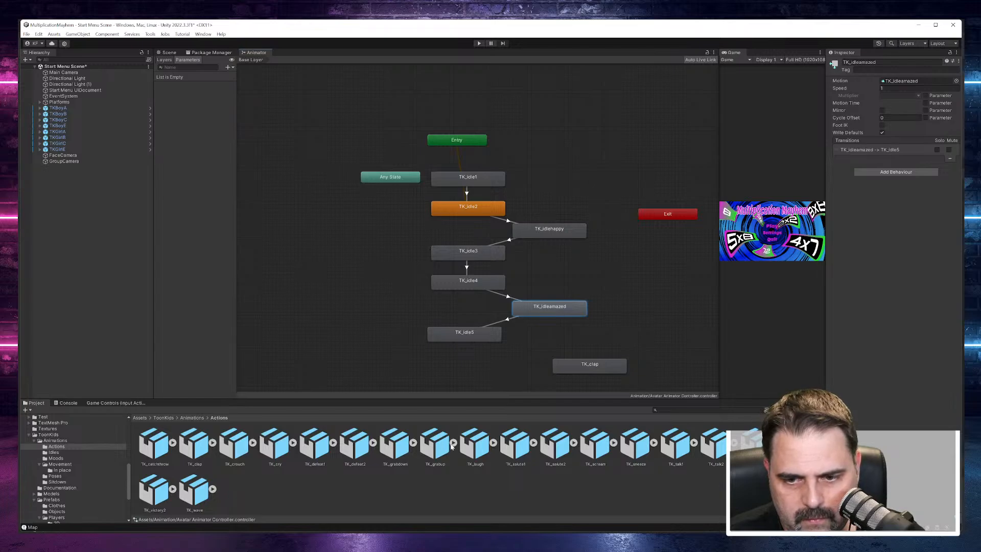
pyautogui.moveTo(485, 447); pyautogui.dragTo(662, 329)
pyautogui.moveTo(617, 364); pyautogui.dragTo(644, 351)
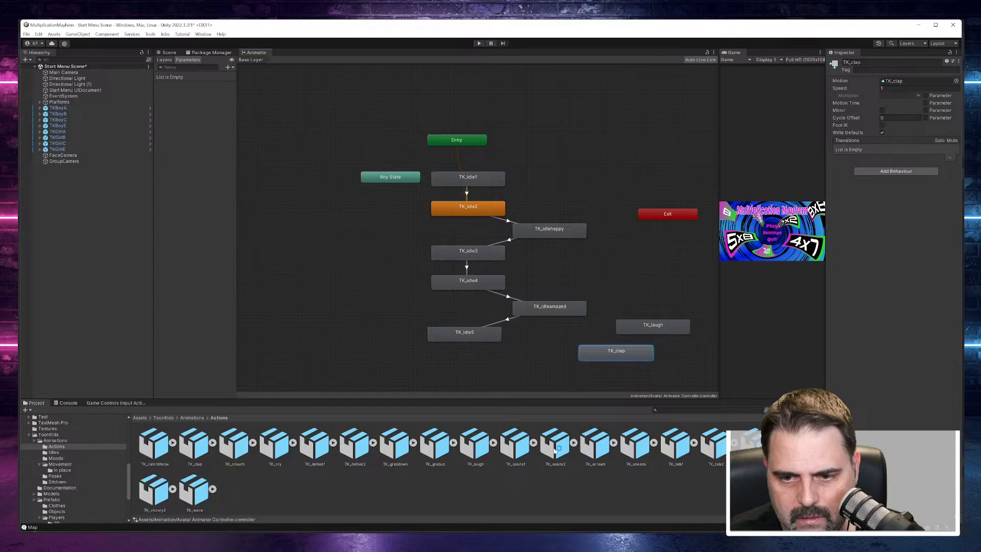
pyautogui.moveTo(526, 449); pyautogui.dragTo(531, 376)
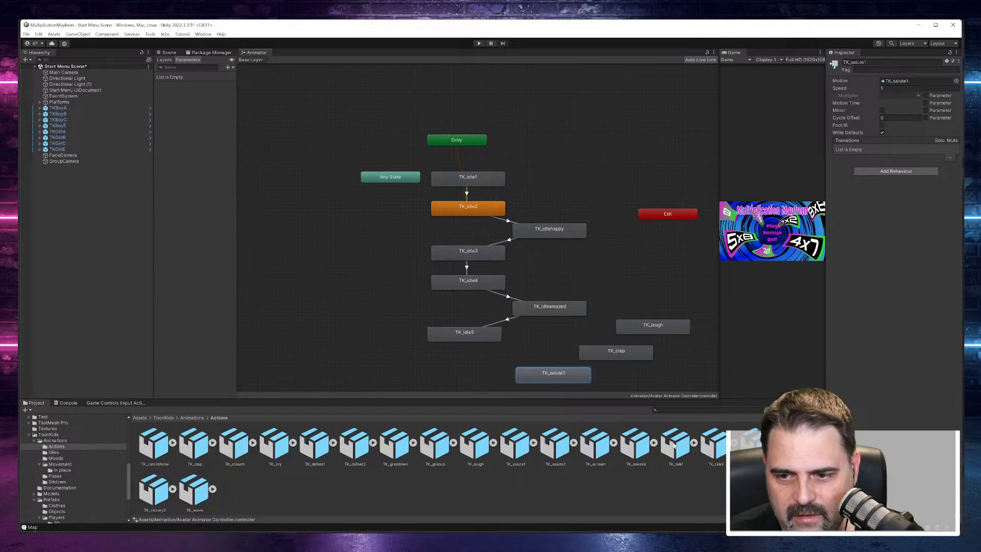
# Step: Add the TK_talk1, TK_talk2 and TK_victory1 clips from the Actions folder as states in the graph
pyautogui.moveTo(681, 444); pyautogui.dragTo(420, 372)
pyautogui.moveTo(715, 443); pyautogui.dragTo(342, 359)
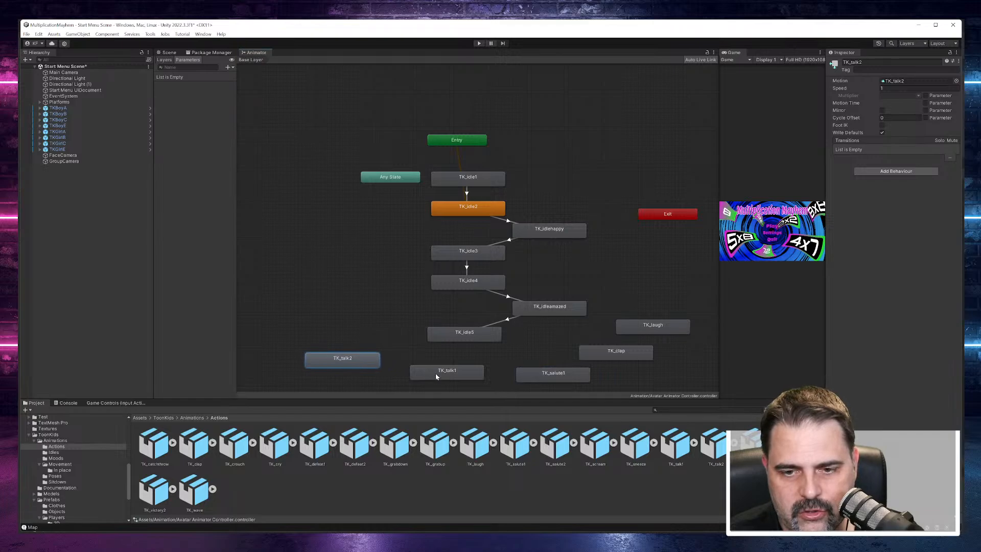
pyautogui.moveTo(435, 373); pyautogui.dragTo(435, 367)
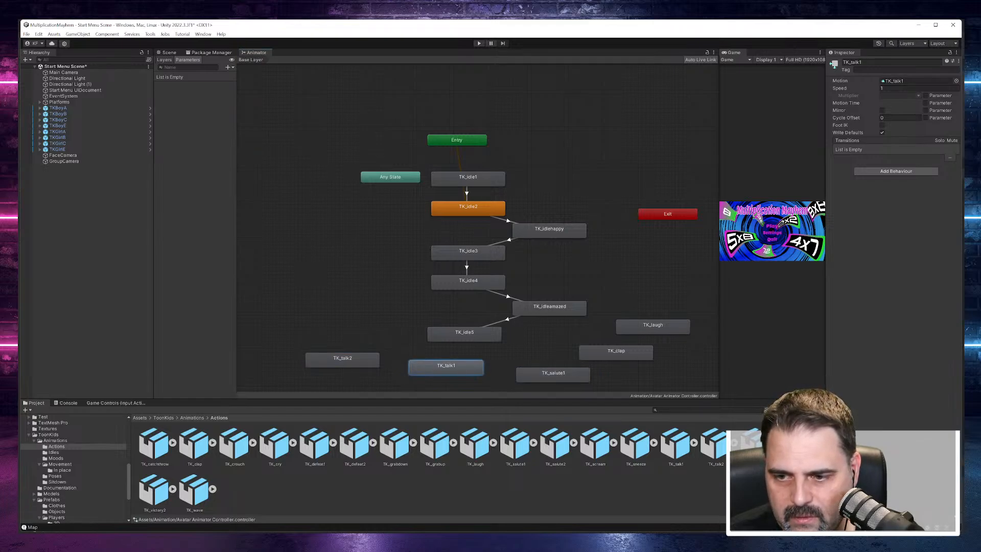
pyautogui.moveTo(755, 443); pyautogui.dragTo(647, 298)
# Step: Delete the TK_talk1 and TK_talk2 states and add the TK_wave clip as a state below TK_idle5
pyautogui.click(436, 366)
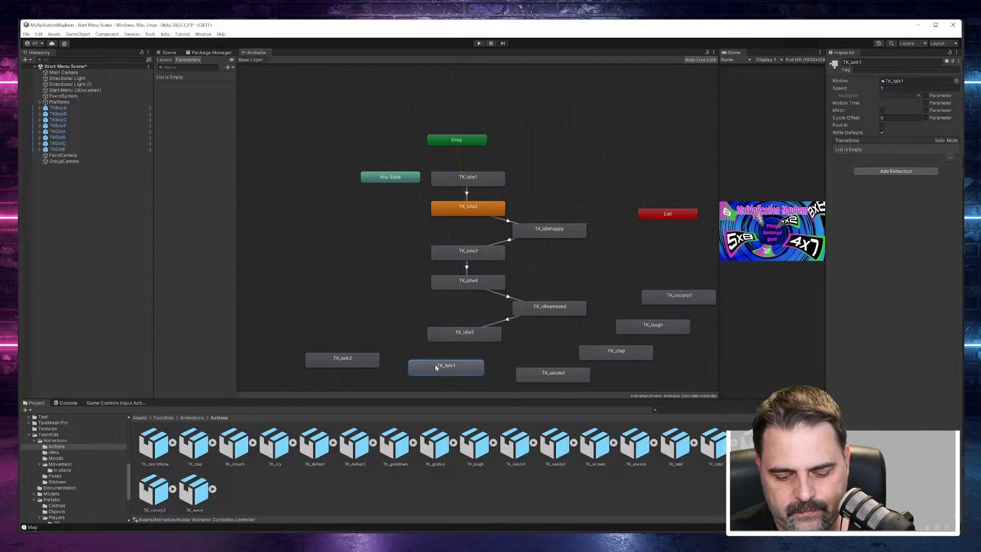
pyautogui.press('Delete')
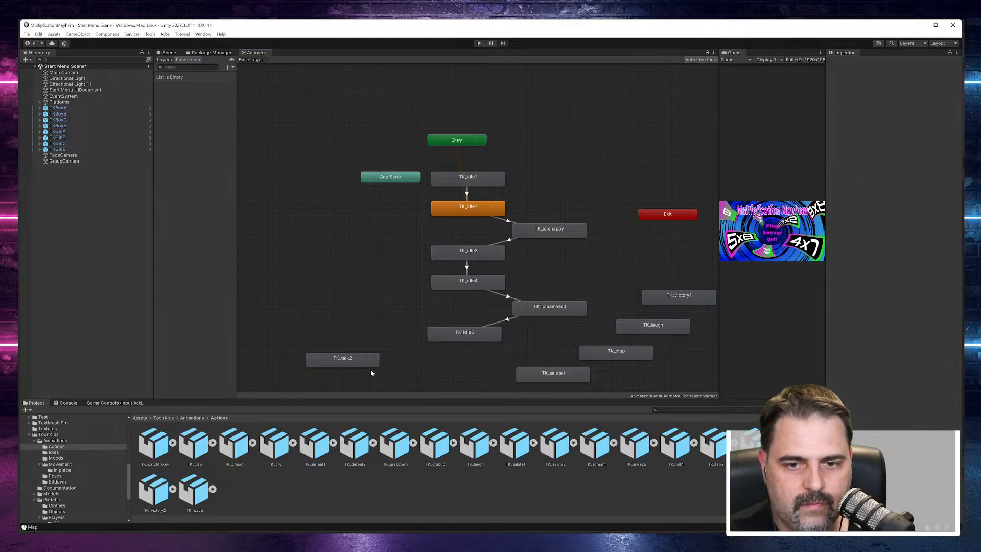
pyautogui.click(362, 366)
pyautogui.press('Delete')
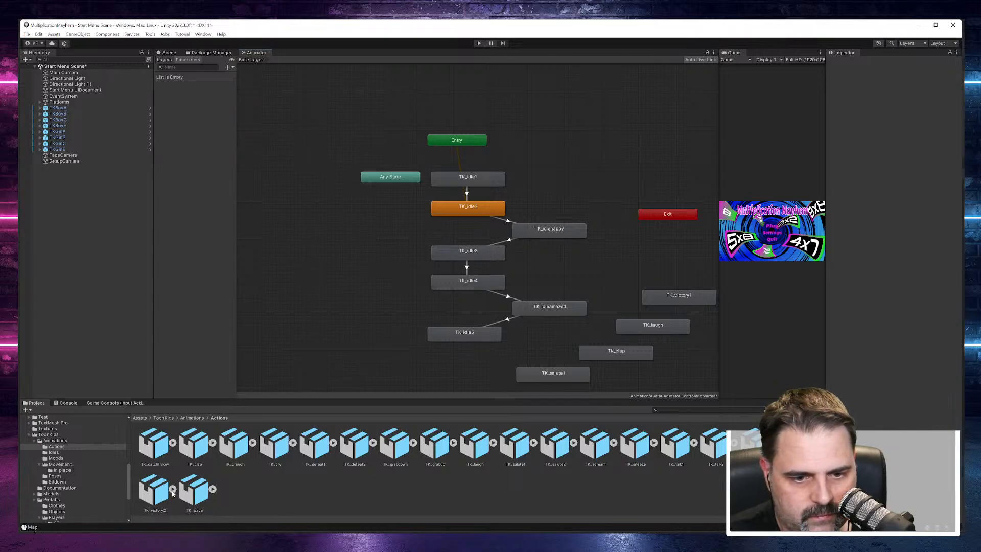
pyautogui.moveTo(194, 490); pyautogui.dragTo(417, 367)
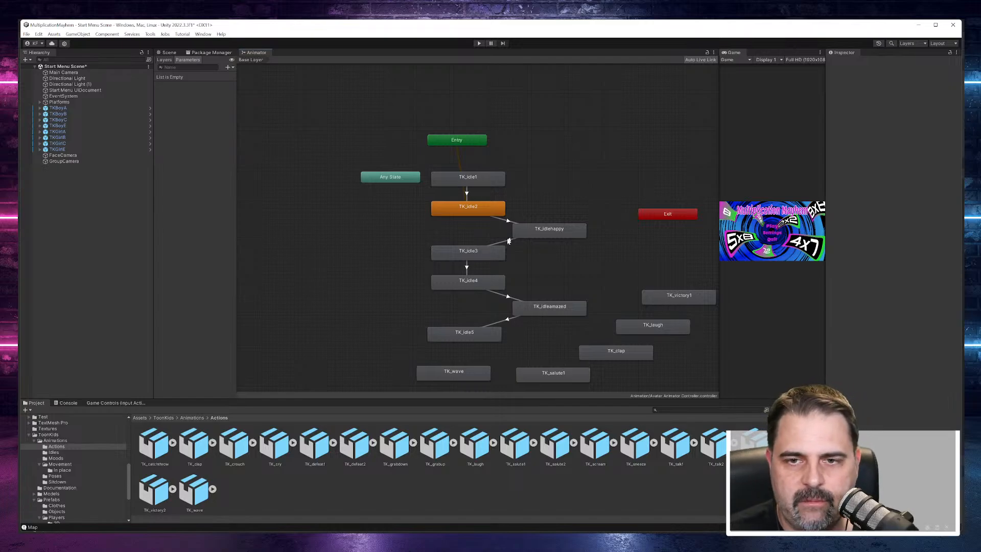
# Step: Move Entry, TK_idle1 and TK_idle2 apart to place TK_idle2 above TK_idle1, and delete the transition from TK_idle2 to TK_idlehappy
pyautogui.moveTo(429, 136); pyautogui.dragTo(436, 91)
pyautogui.moveTo(482, 182); pyautogui.dragTo(520, 151)
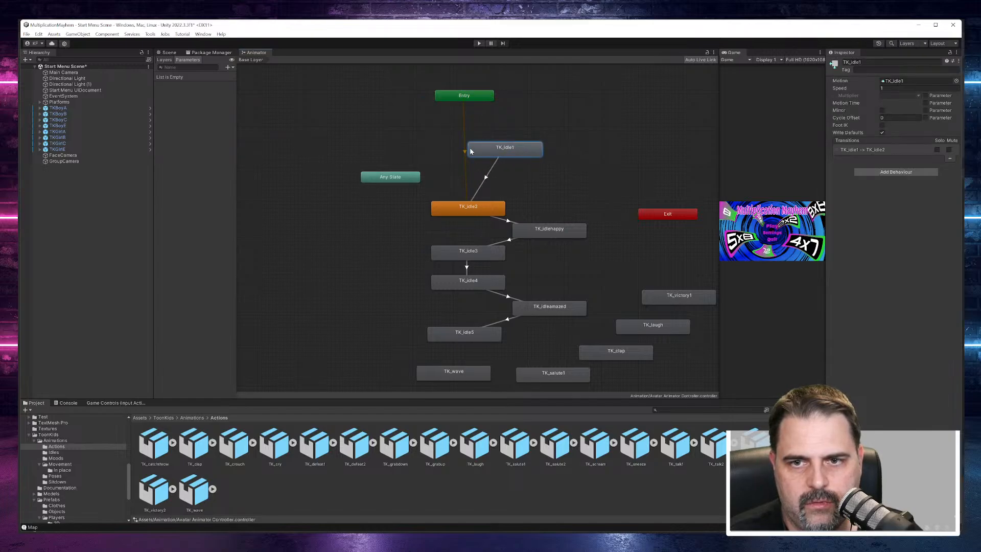
pyautogui.moveTo(492, 208); pyautogui.dragTo(452, 126)
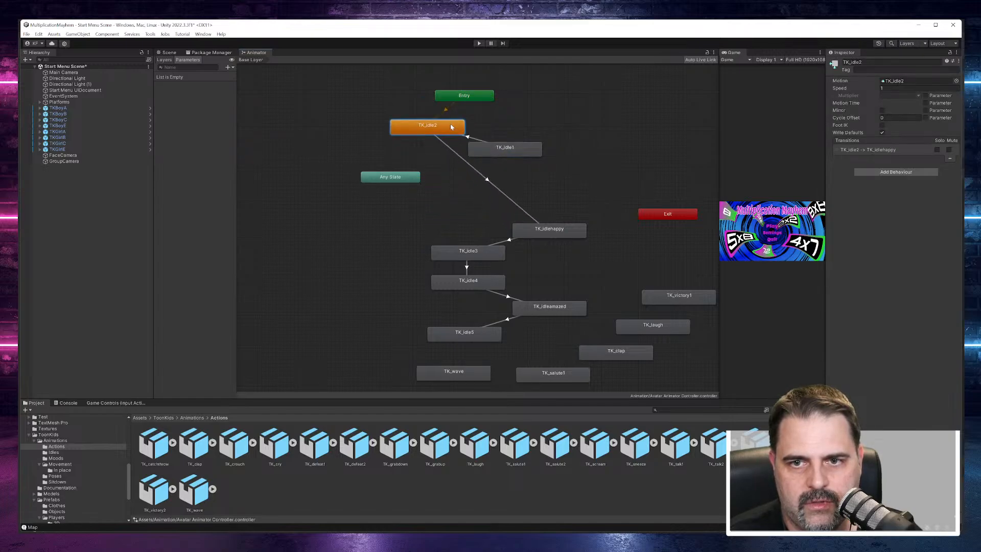
pyautogui.moveTo(514, 146); pyautogui.dragTo(523, 158)
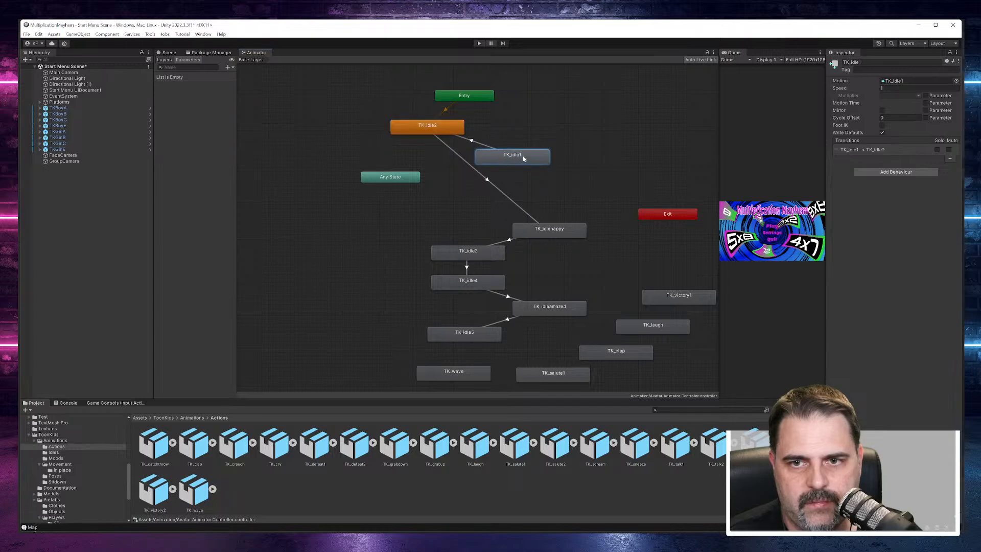
pyautogui.click(474, 169)
pyautogui.press('Delete')
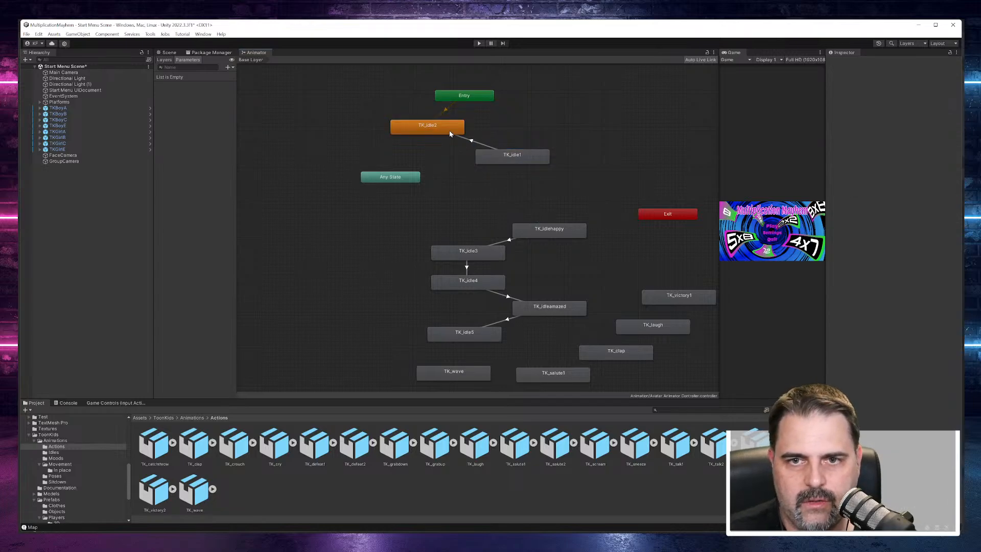
# Step: Replace the TK_idle1 to TK_idle2 transition with one from TK_idle2 to TK_idle1, and make a transition from TK_idle1 to TK_idlehappy
pyautogui.rightClick(449, 133)
pyautogui.click(468, 142)
pyautogui.click(492, 152)
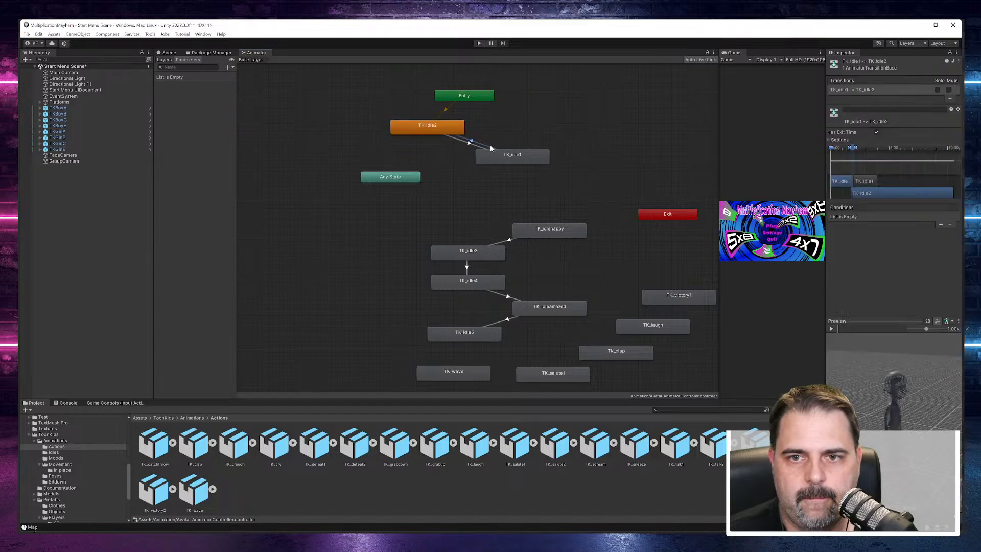
pyautogui.click(495, 152)
pyautogui.rightClick(502, 156)
pyautogui.click(518, 162)
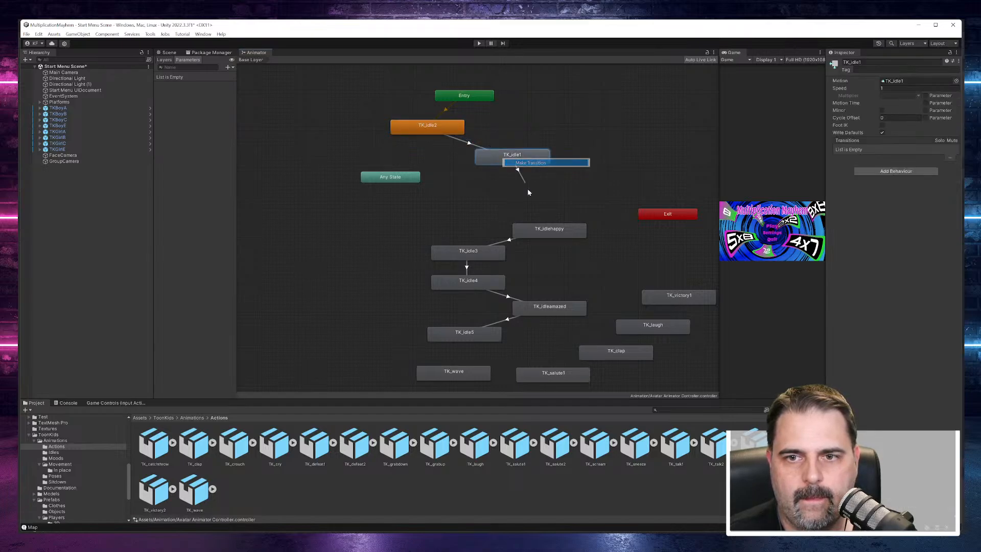
pyautogui.click(536, 228)
# Step: Realign Entry, TK_idle2 and TK_idle1 in a vertical column above TK_idle3
pyautogui.moveTo(527, 163); pyautogui.dragTo(478, 200)
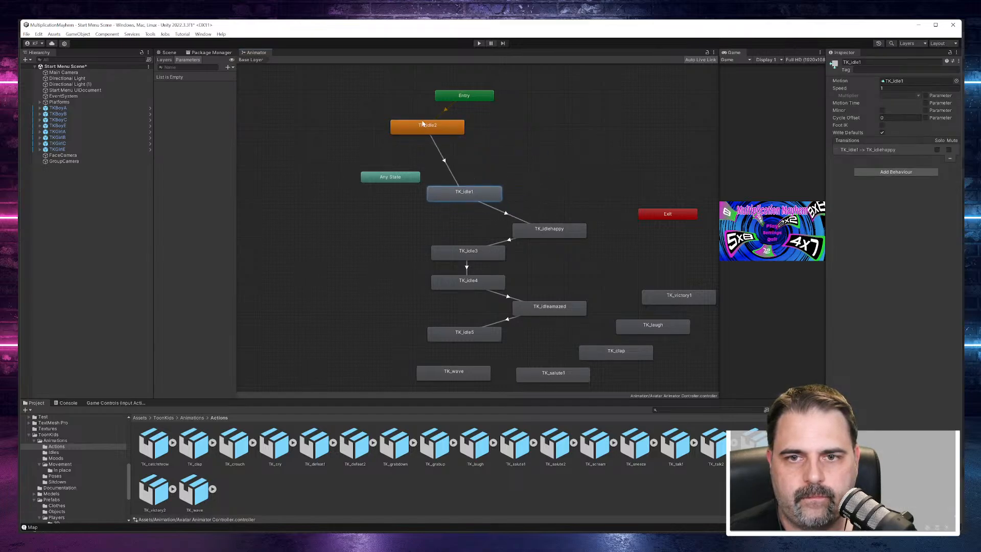
pyautogui.moveTo(423, 123); pyautogui.dragTo(463, 157)
pyautogui.moveTo(473, 96); pyautogui.dragTo(473, 126)
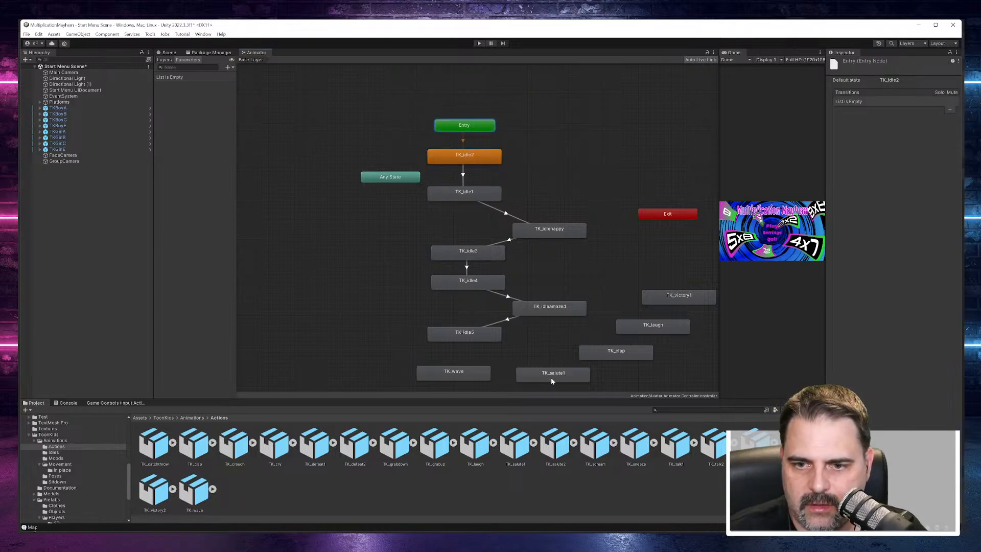
# Step: Move the Exit node level with Entry and stack TK_victory1, TK_laugh, TK_salute1 and TK_clap in a column beneath it
pyautogui.moveTo(551, 378); pyautogui.dragTo(655, 256)
pyautogui.moveTo(659, 215); pyautogui.dragTo(637, 130)
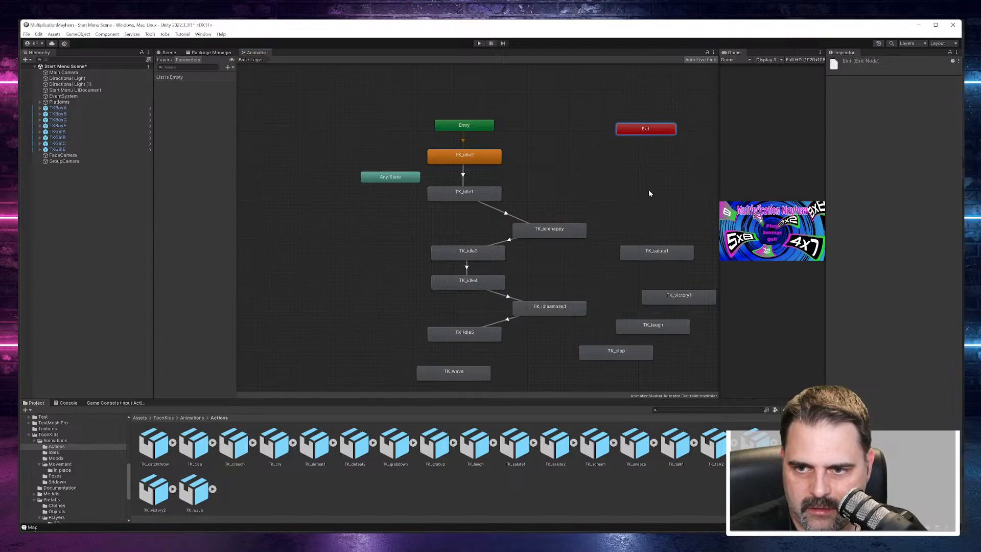
pyautogui.moveTo(680, 295); pyautogui.dragTo(655, 185)
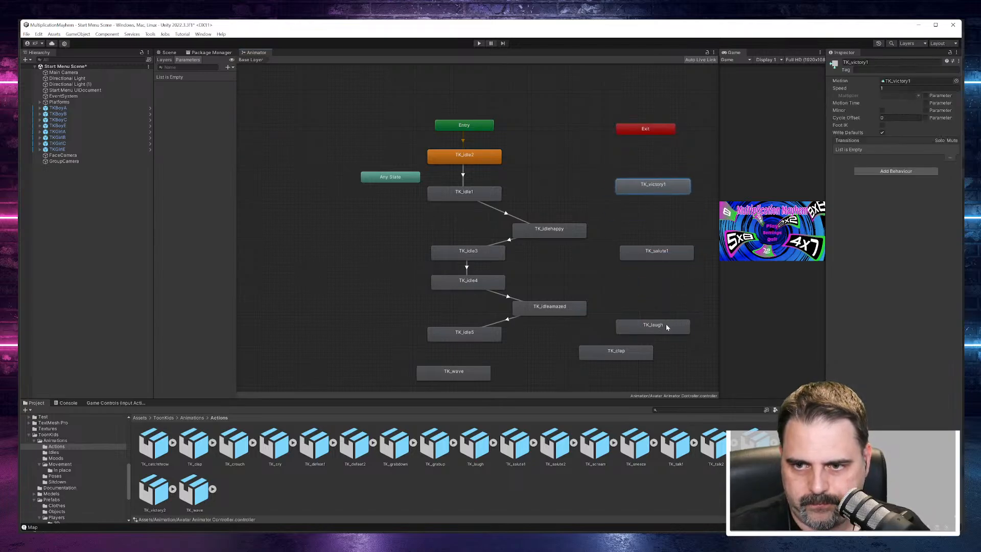
pyautogui.moveTo(666, 327); pyautogui.dragTo(670, 220)
pyautogui.moveTo(627, 352); pyautogui.dragTo(668, 283)
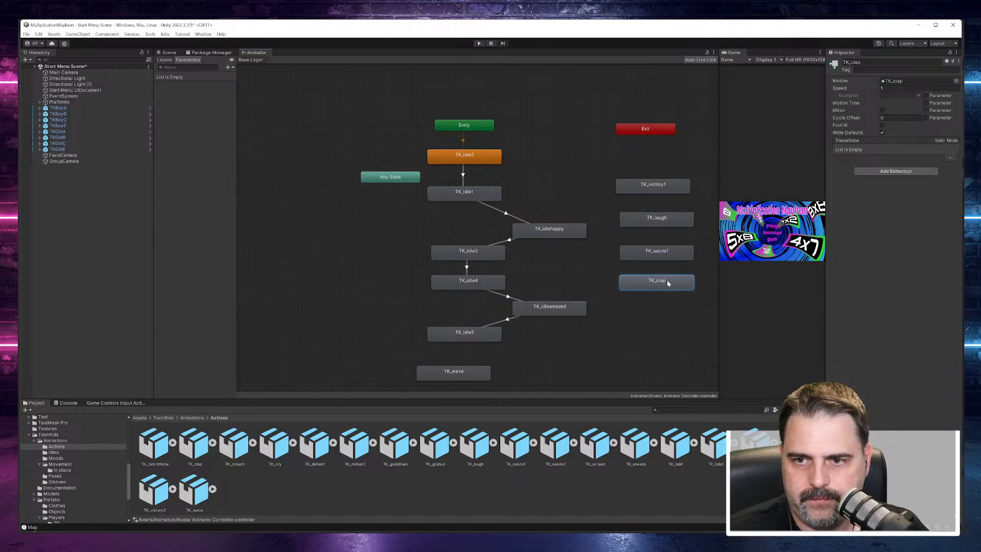
# Step: Align TK_wave and TK_victory1 with the action-state column, and add the happy animation from the Moods folder as a state below TK_wave
pyautogui.moveTo(472, 375); pyautogui.dragTo(675, 310)
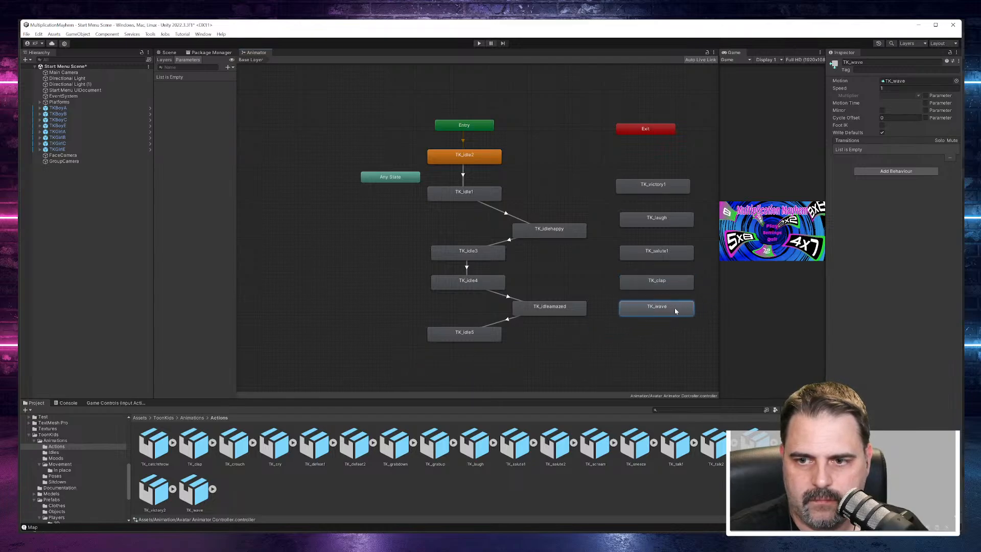
pyautogui.moveTo(663, 188); pyautogui.dragTo(667, 197)
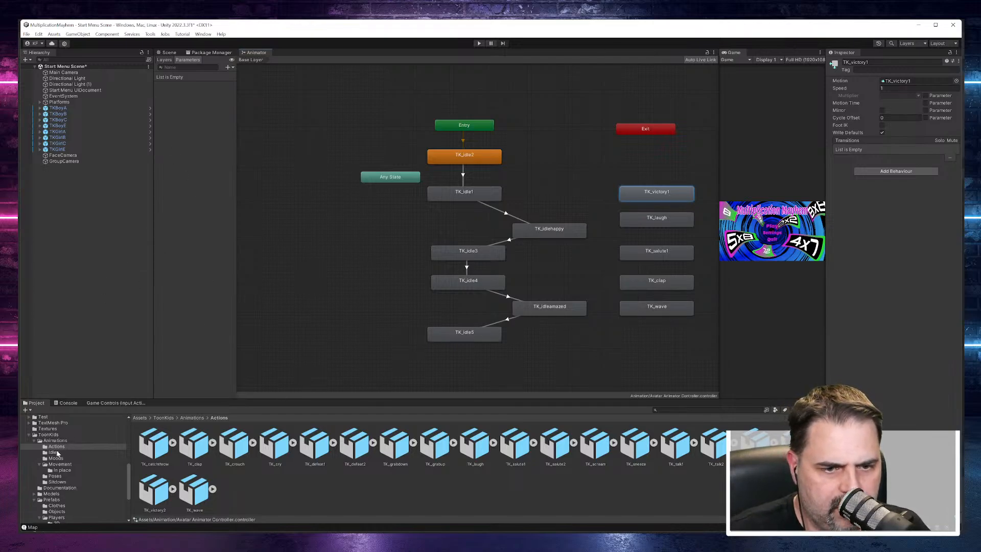
pyautogui.click(56, 481)
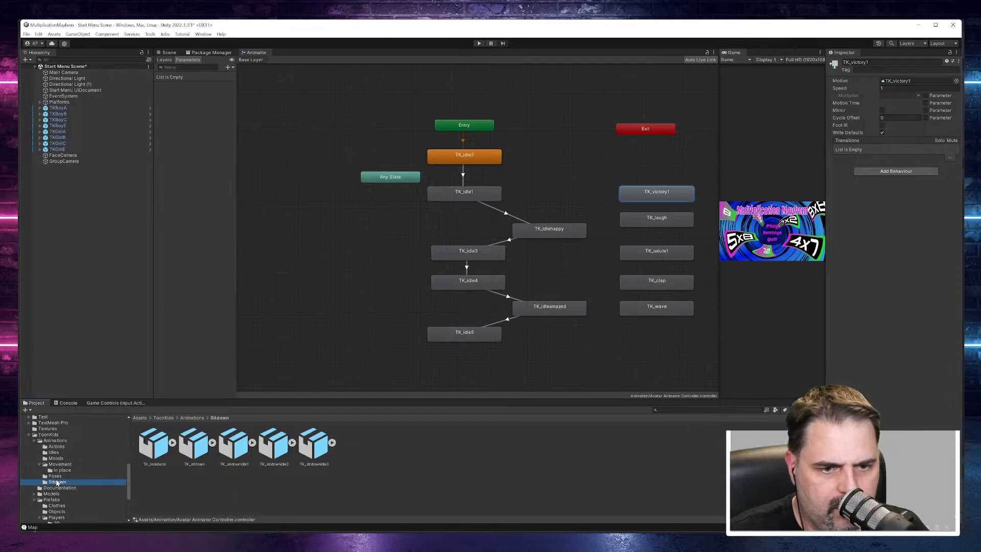
pyautogui.click(56, 457)
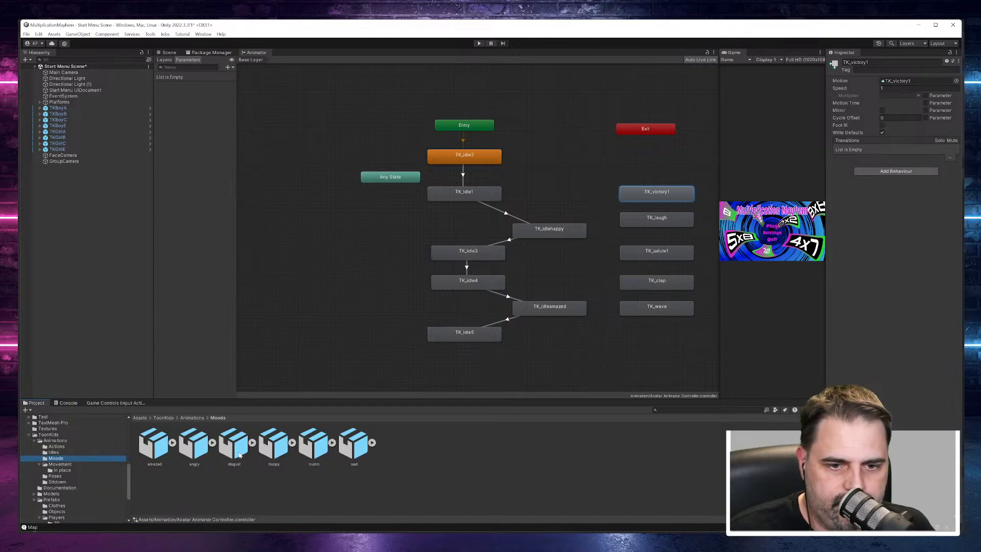
pyautogui.moveTo(274, 445); pyautogui.dragTo(646, 345)
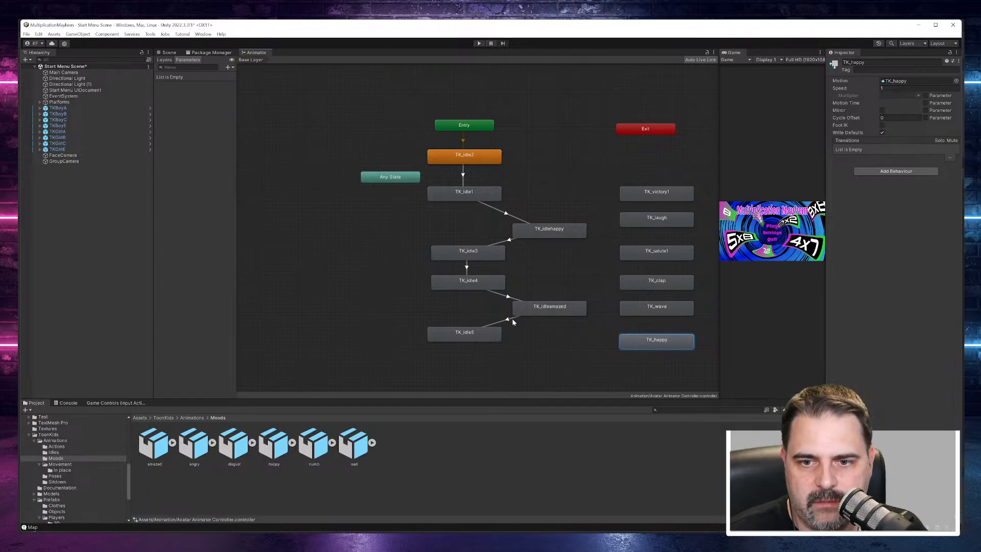
# Step: Make a transition from TK_idle5 to the Exit node
pyautogui.click(473, 335)
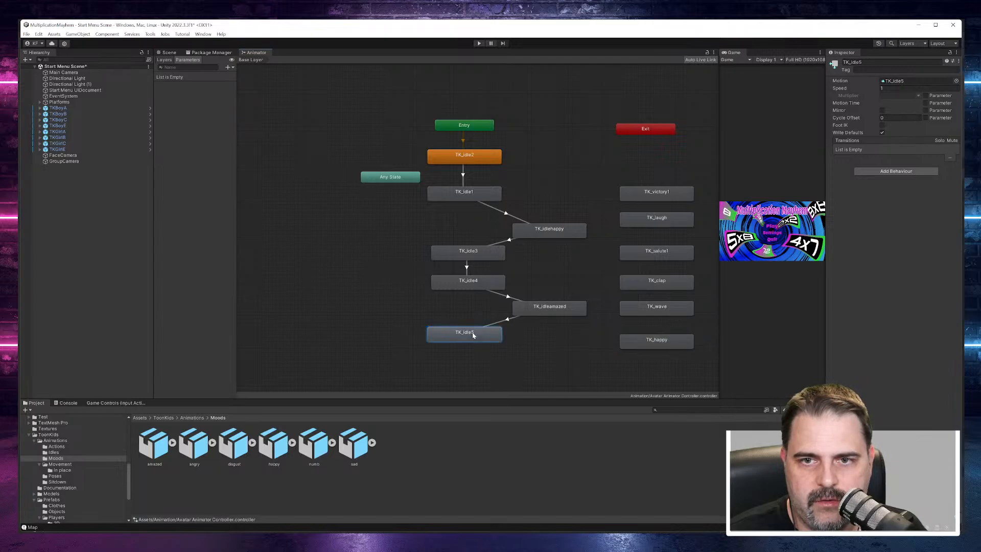
pyautogui.rightClick(473, 335)
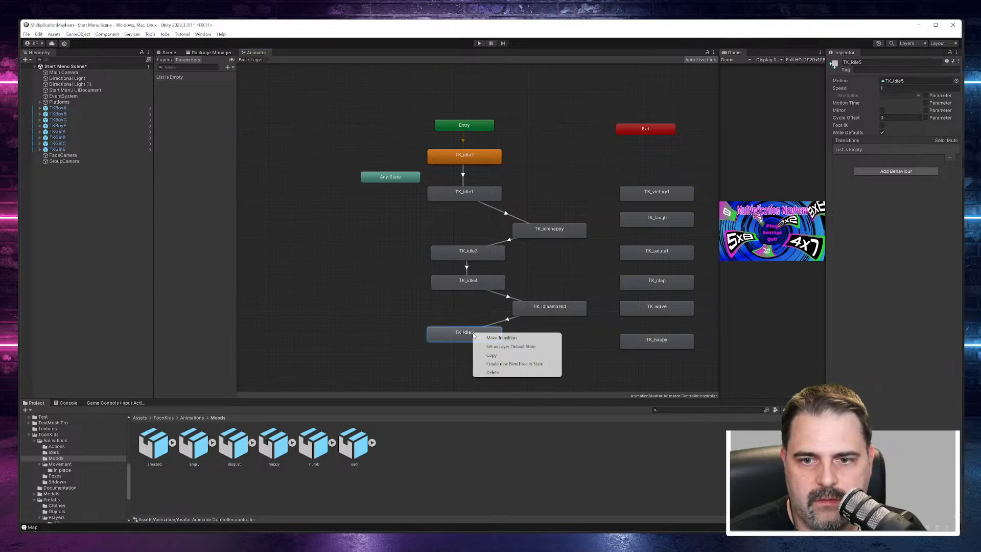
pyautogui.click(498, 343)
pyautogui.click(637, 133)
# Step: Rearrange the graph with TK_idlehappy and TK_idleamazed closer to the idle column and TK_idle5 and Exit at its lower end, and save
pyautogui.moveTo(485, 330); pyautogui.dragTo(589, 151)
pyautogui.moveTo(551, 230); pyautogui.dragTo(393, 223)
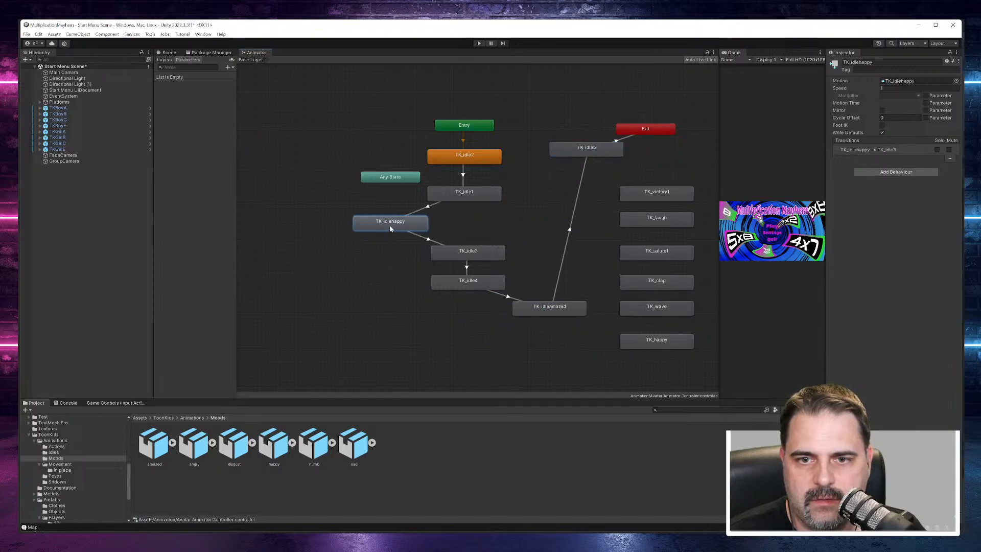
pyautogui.moveTo(528, 303); pyautogui.dragTo(512, 328)
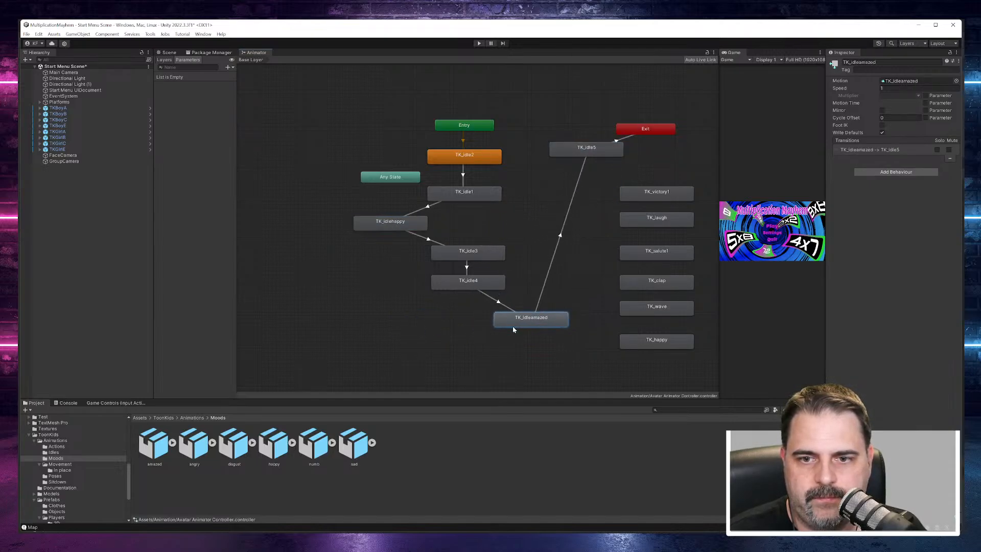
pyautogui.moveTo(411, 228); pyautogui.dragTo(525, 228)
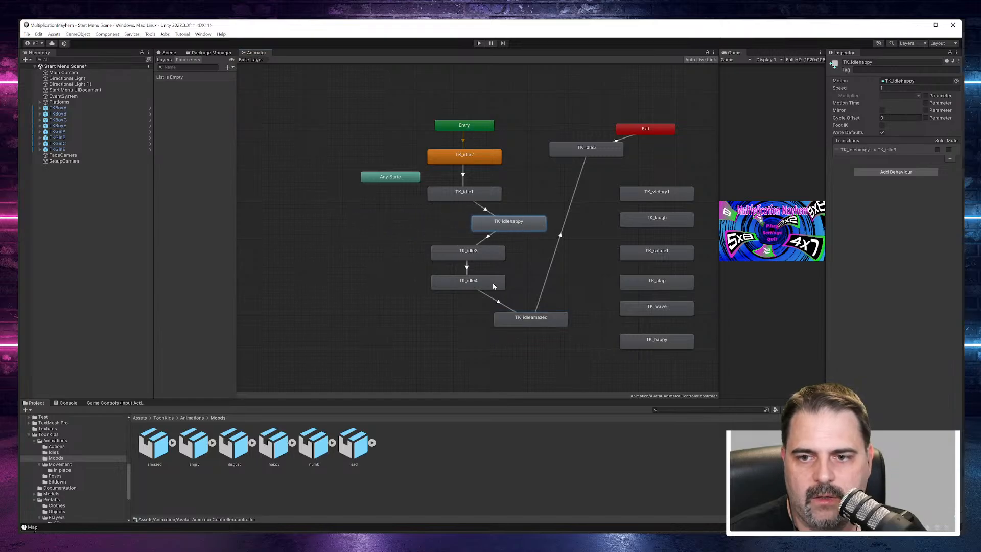
pyautogui.moveTo(583, 148); pyautogui.dragTo(575, 166)
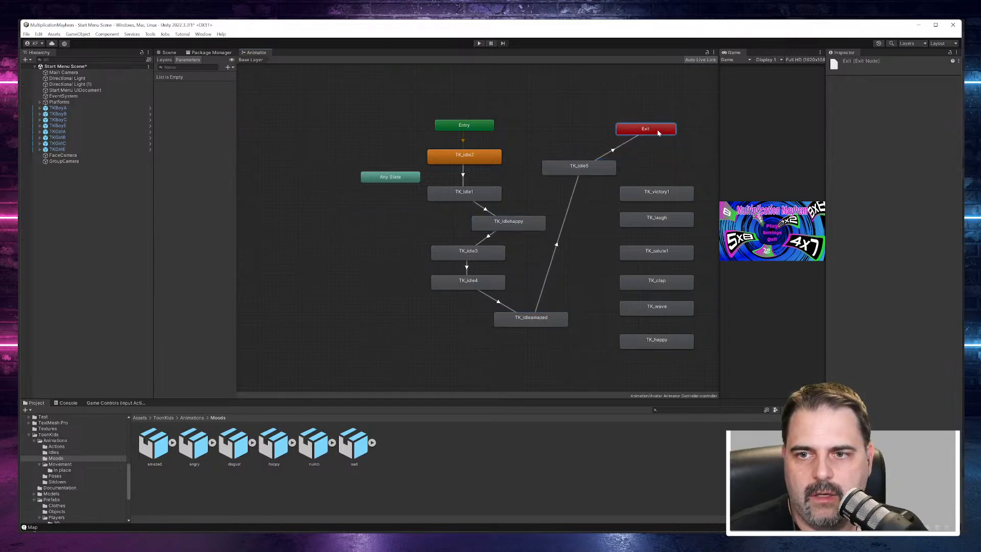
pyautogui.moveTo(645, 128); pyautogui.dragTo(431, 372)
pyautogui.moveTo(577, 174); pyautogui.dragTo(511, 312)
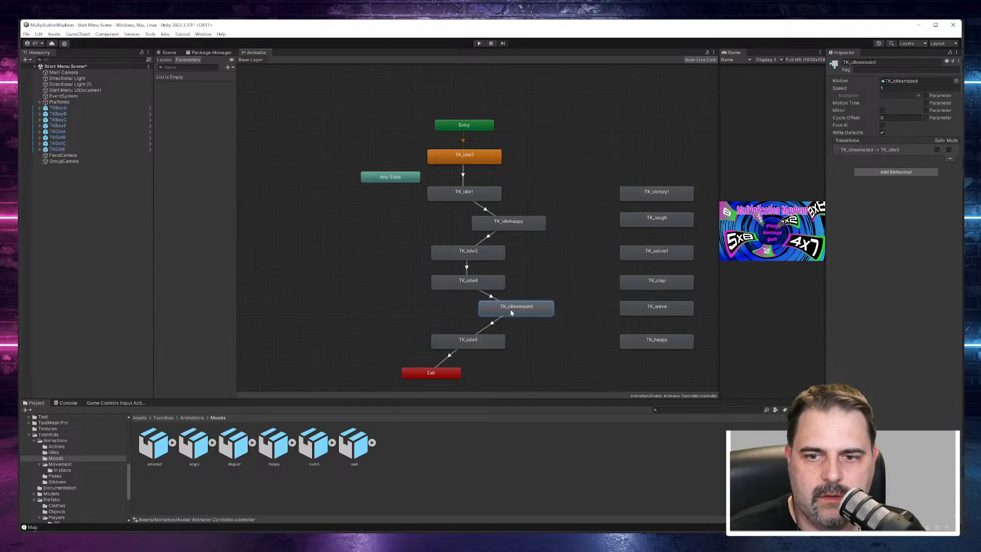
pyautogui.click(590, 189)
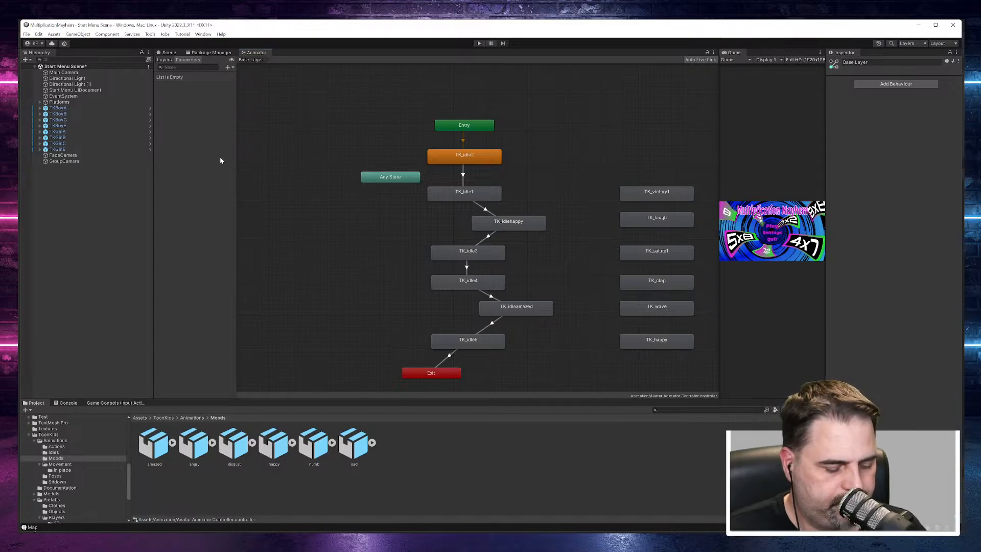
pyautogui.hotkey('ctrl', 's')
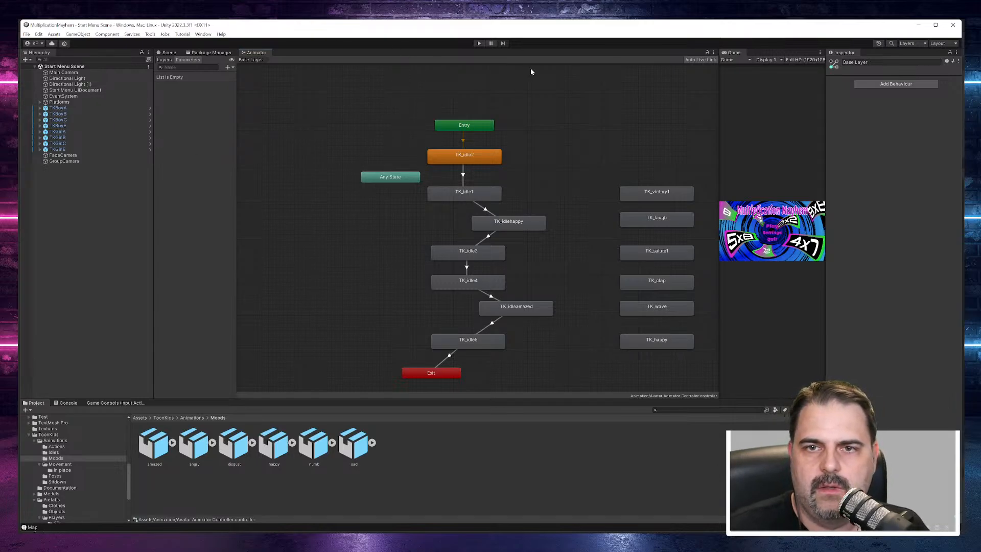
# Step: Assign the Avatar Animator Controller from the Animation folder to the TKGirlA character
pyautogui.click(60, 109)
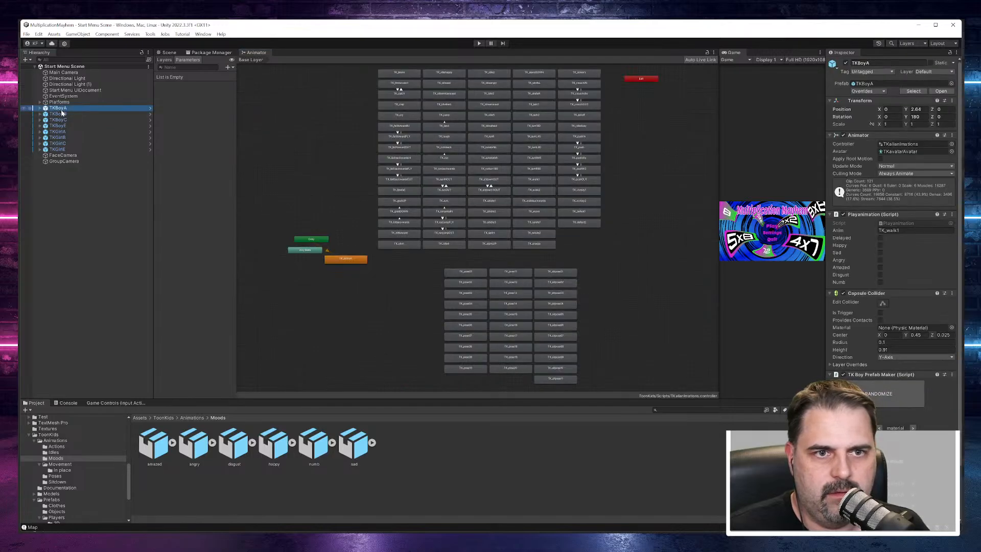
pyautogui.click(57, 132)
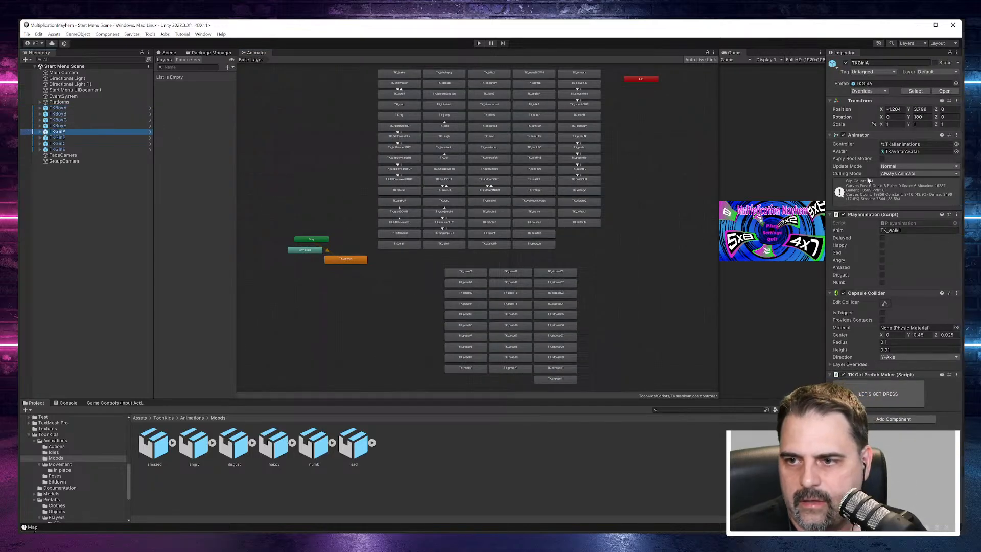
pyautogui.click(955, 145)
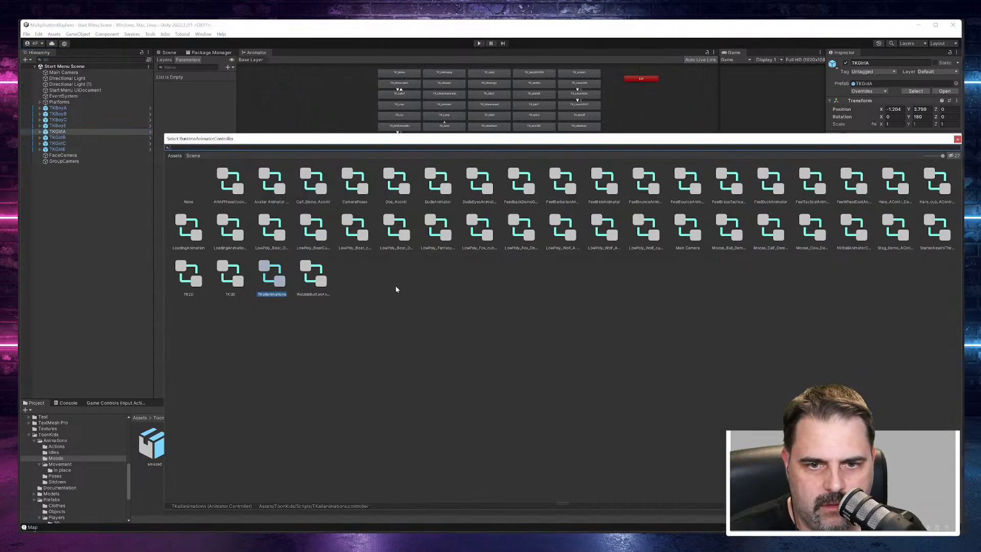
pyautogui.click(957, 140)
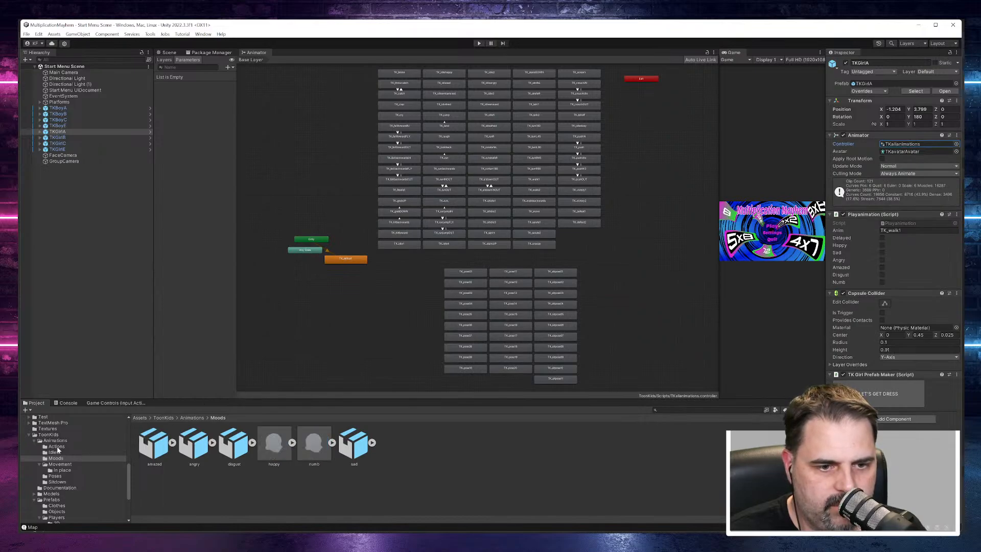
pyautogui.scroll(3, 63, 436)
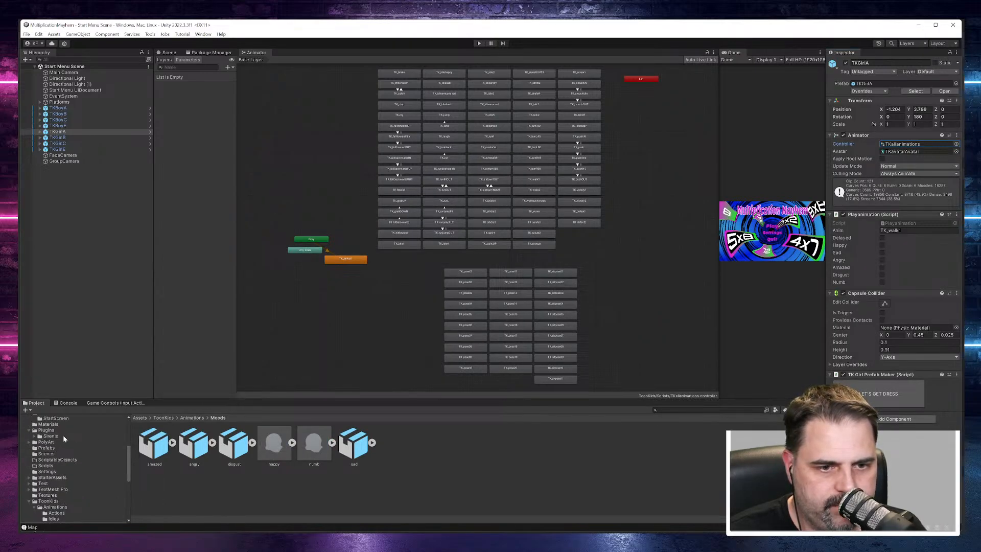
pyautogui.scroll(3, 63, 435)
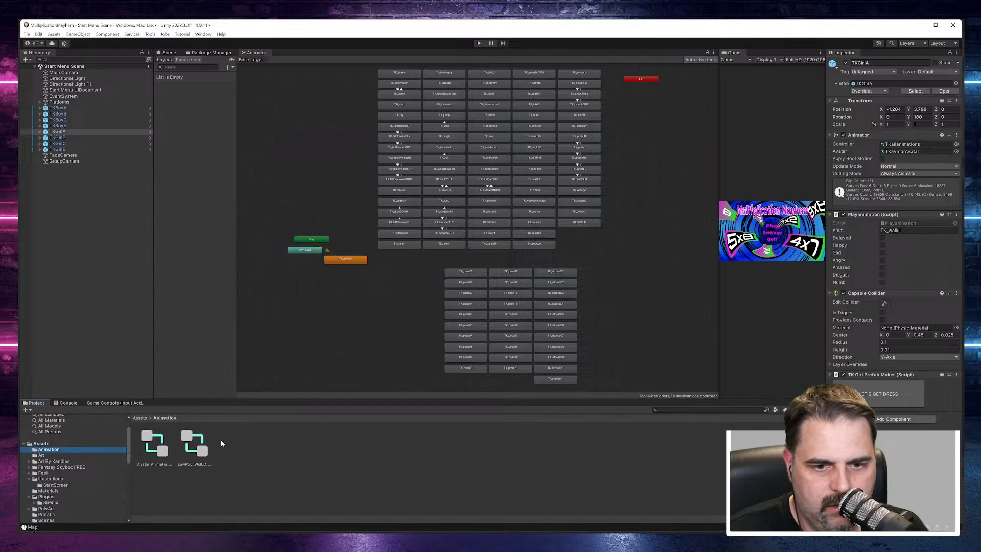
pyautogui.moveTo(156, 450); pyautogui.dragTo(64, 134)
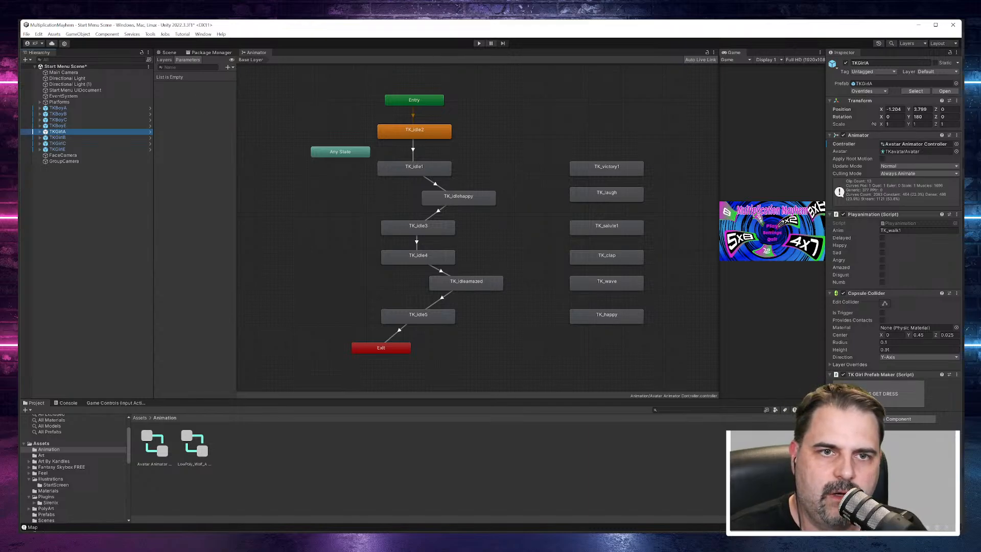
# Step: Show the characters in the Scene view and start Play mode to preview TKGirlA's animation
pyautogui.click(167, 52)
pyautogui.scroll(-3, 426, 235)
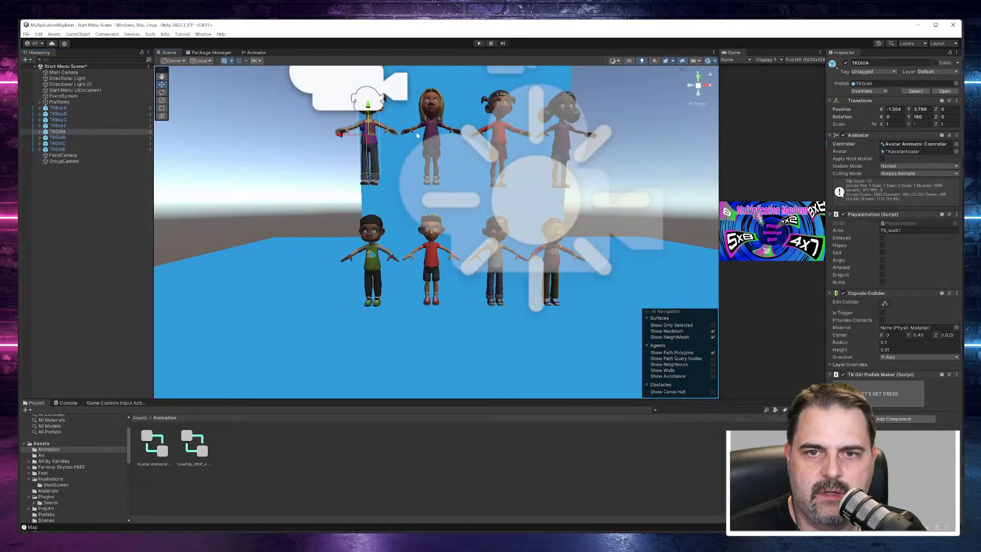
pyautogui.scroll(1, 409, 92)
pyautogui.click(478, 44)
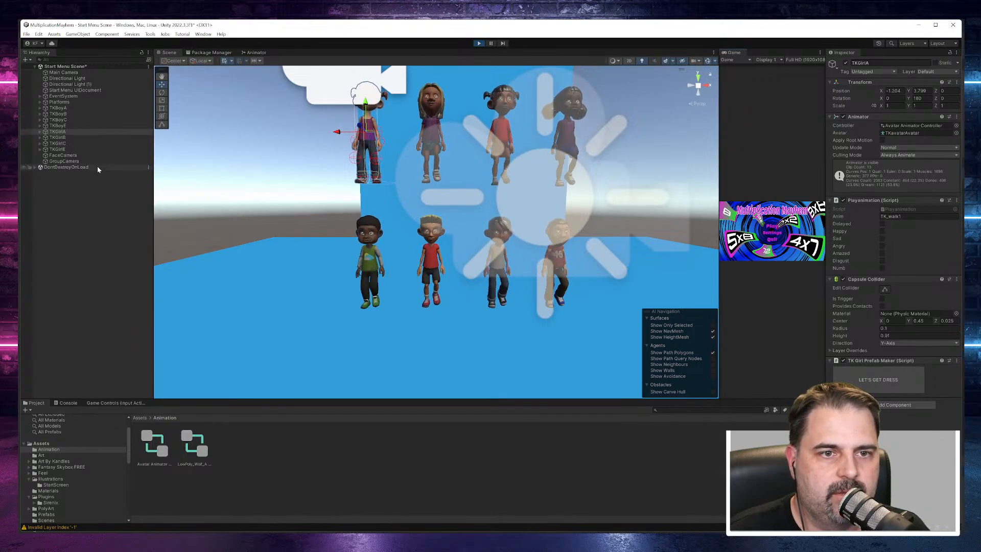
# Step: Enlarge the FaceCamera preview to examine TKGirlA's face during the animation, and shrink the preview back
pyautogui.click(63, 156)
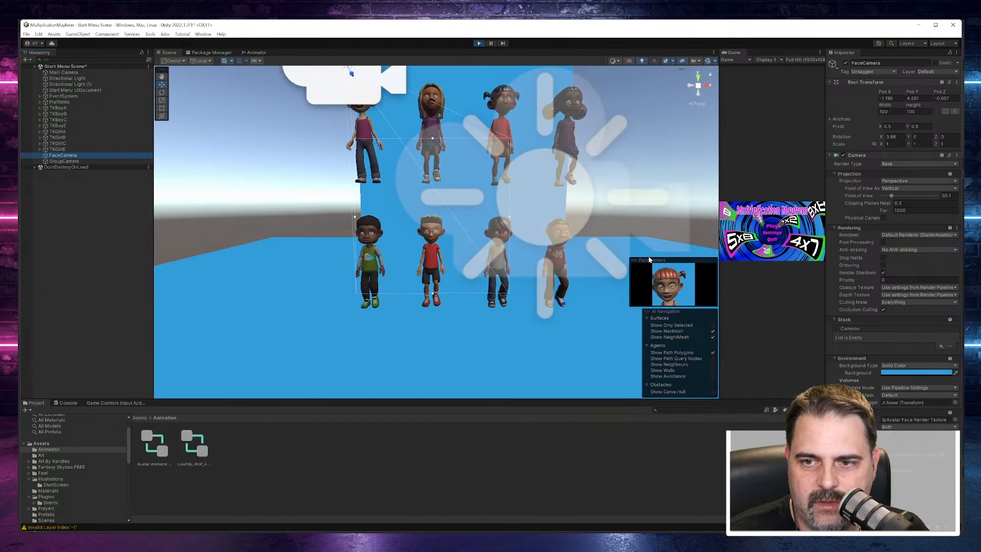
pyautogui.moveTo(648, 257); pyautogui.dragTo(616, 82)
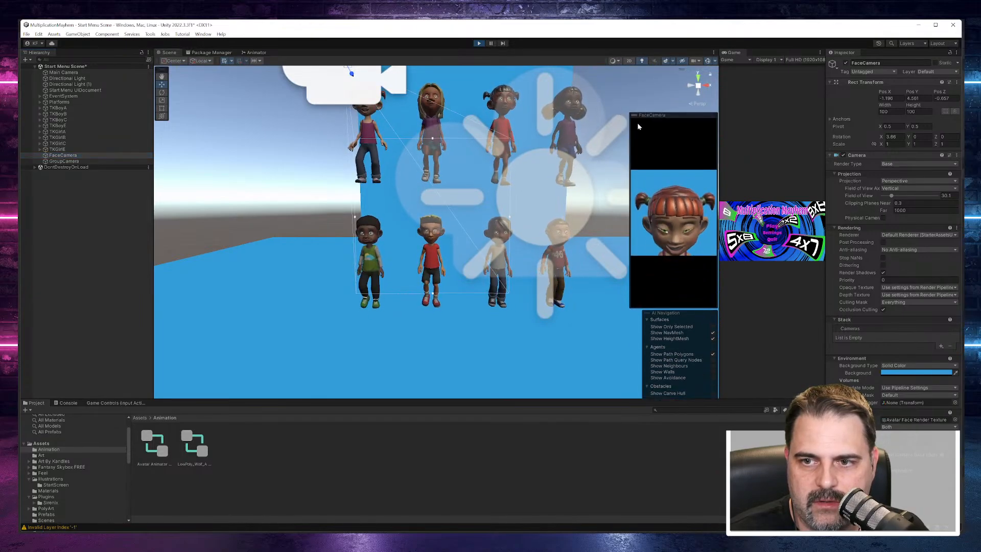
pyautogui.moveTo(630, 153); pyautogui.dragTo(389, 165)
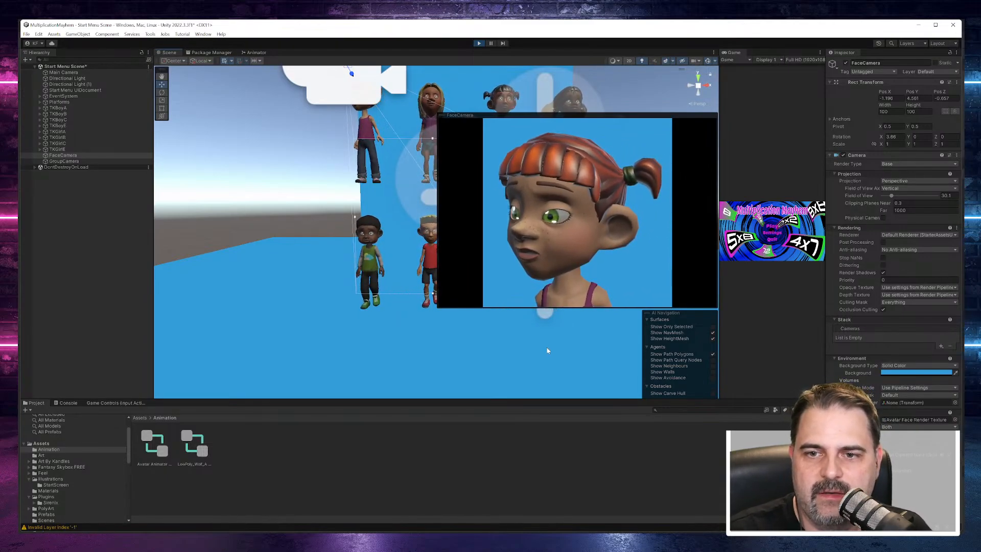
pyautogui.moveTo(437, 232); pyautogui.dragTo(475, 231)
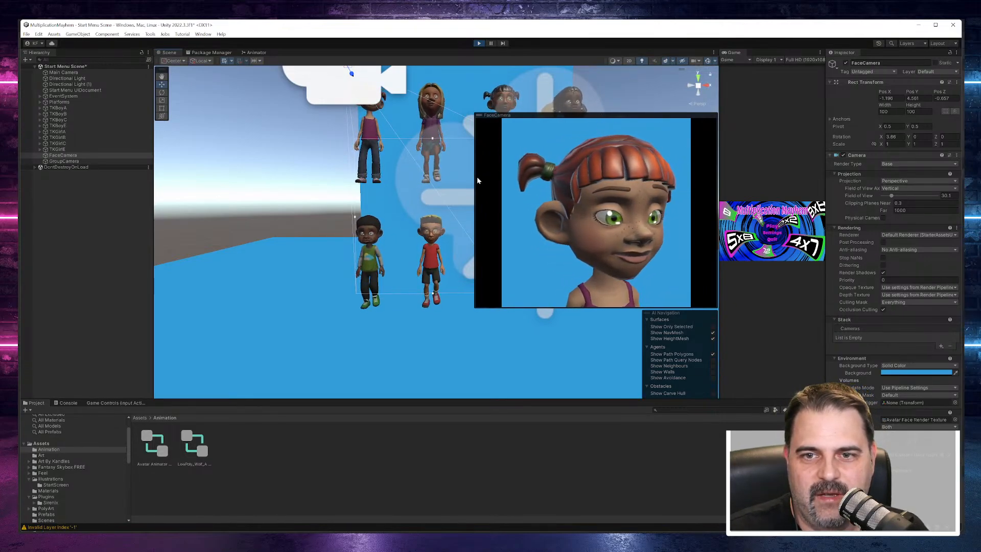
pyautogui.moveTo(475, 180); pyautogui.dragTo(564, 180)
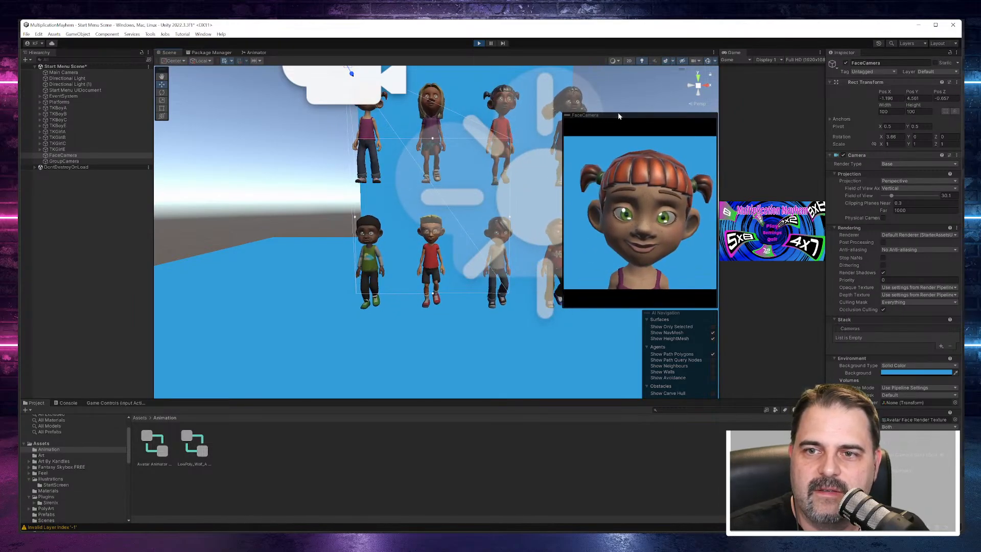
pyautogui.moveTo(616, 116); pyautogui.dragTo(622, 211)
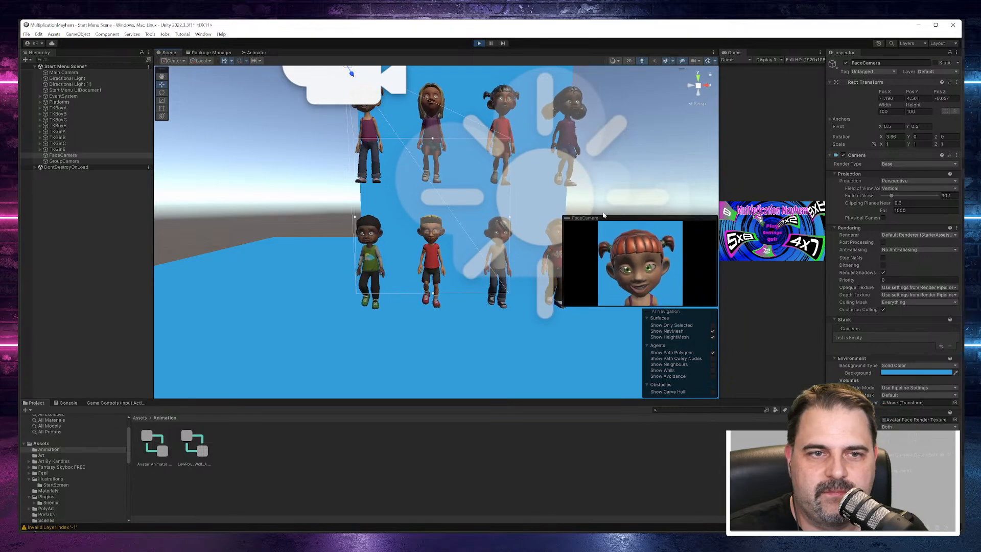
pyautogui.click(78, 188)
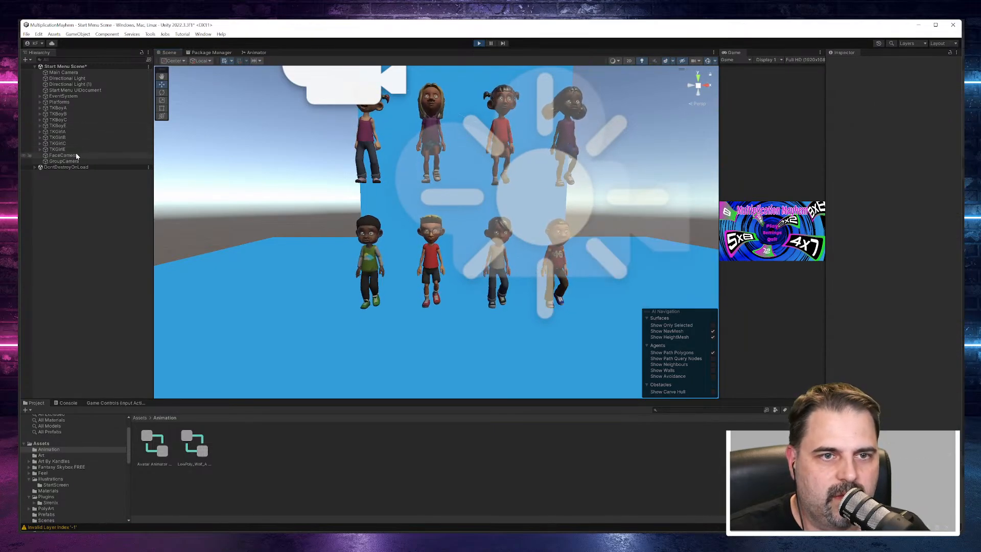
# Step: Assign the Avatar Animator Controller to all characters from TKBoyA to TKGirlE, repeating the assignment after exiting Play mode
pyautogui.click(57, 107)
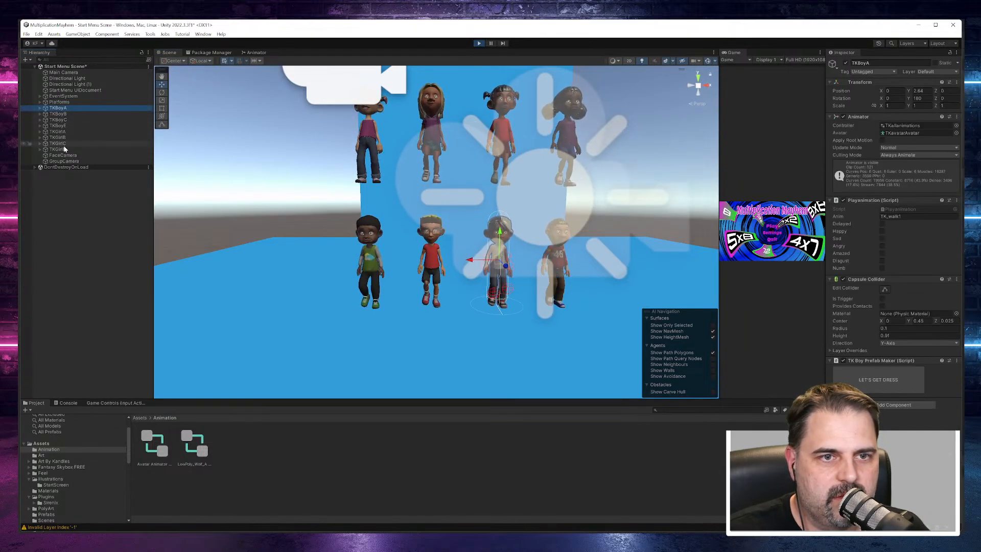
pyautogui.keyDown('shift'); pyautogui.click(60, 148); pyautogui.keyUp('shift')
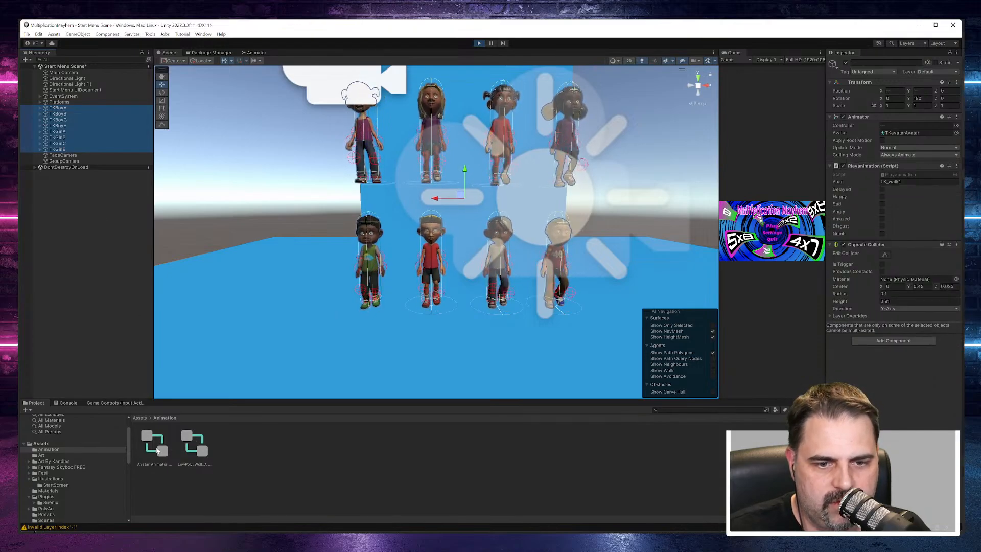
pyautogui.moveTo(193, 445); pyautogui.dragTo(911, 125)
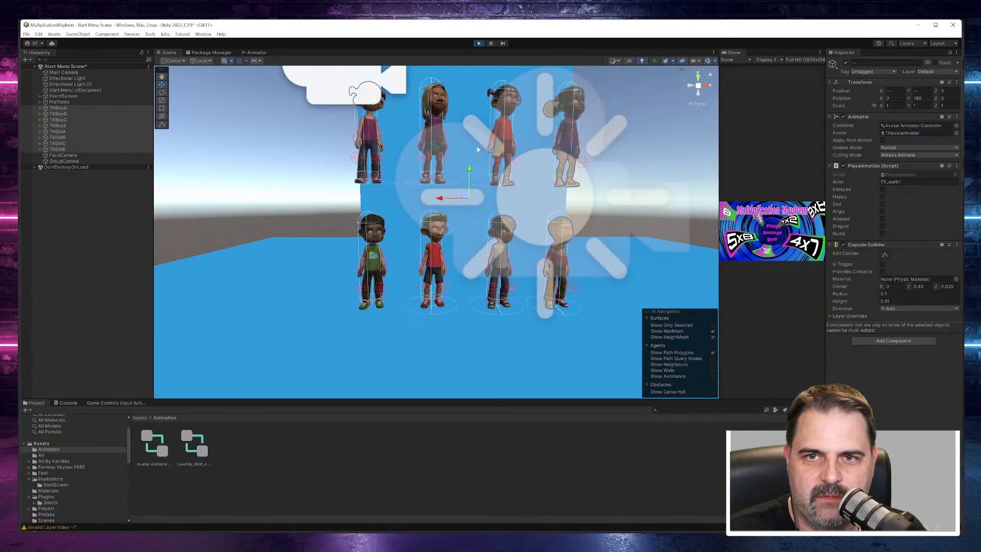
pyautogui.click(481, 42)
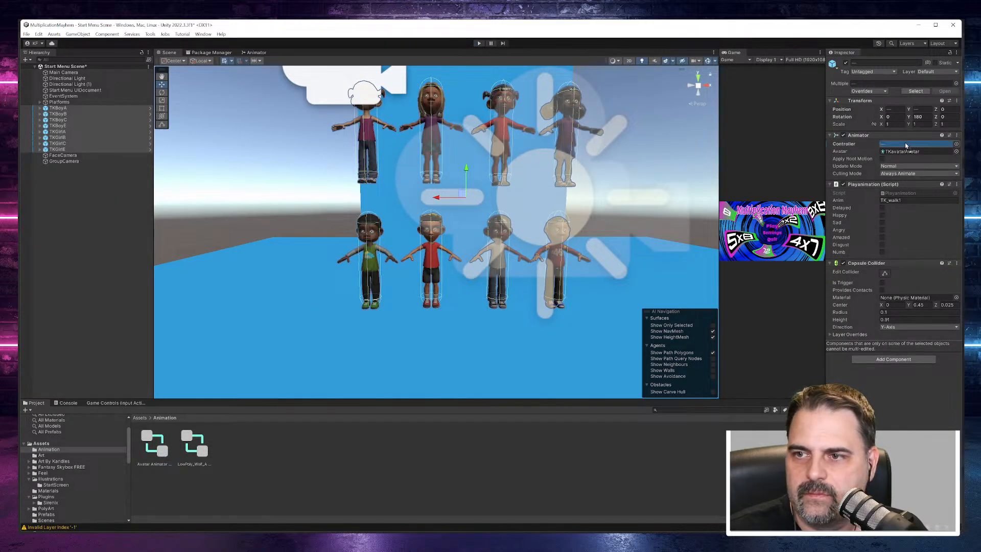
pyautogui.moveTo(905, 146); pyautogui.dragTo(905, 144)
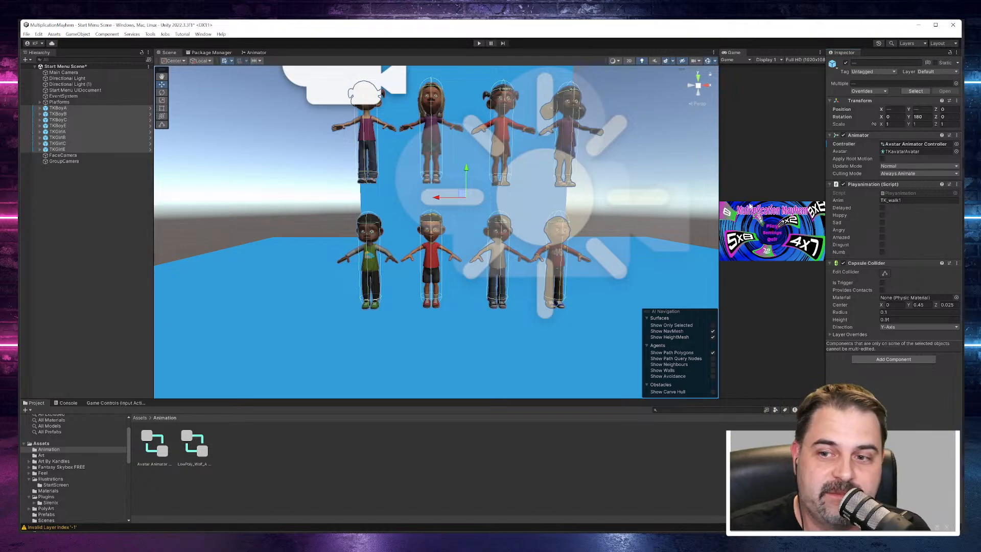
# Step: Enlarge the Game view and start Play mode with the Main Camera selected to preview the start menu
pyautogui.moveTo(718, 185); pyautogui.dragTo(285, 253)
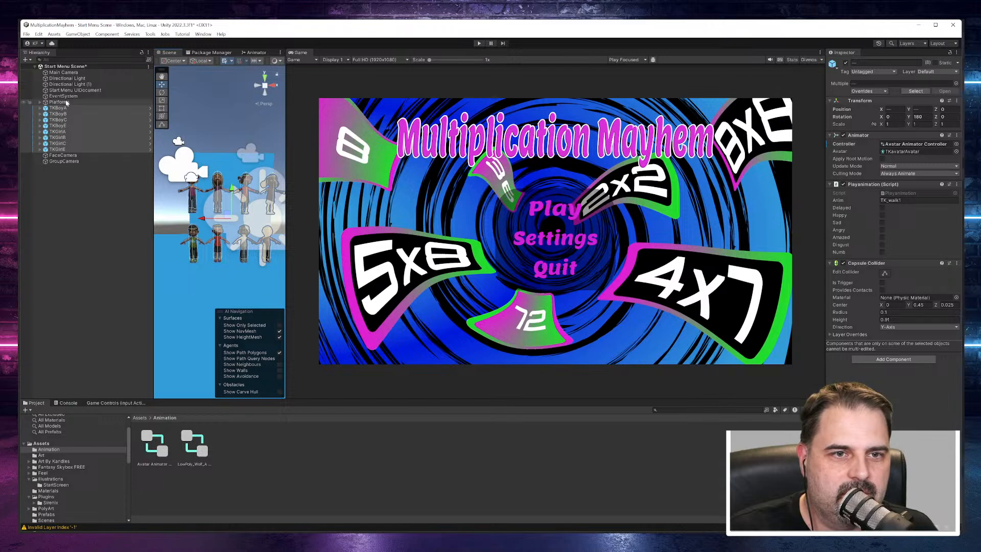
pyautogui.click(74, 73)
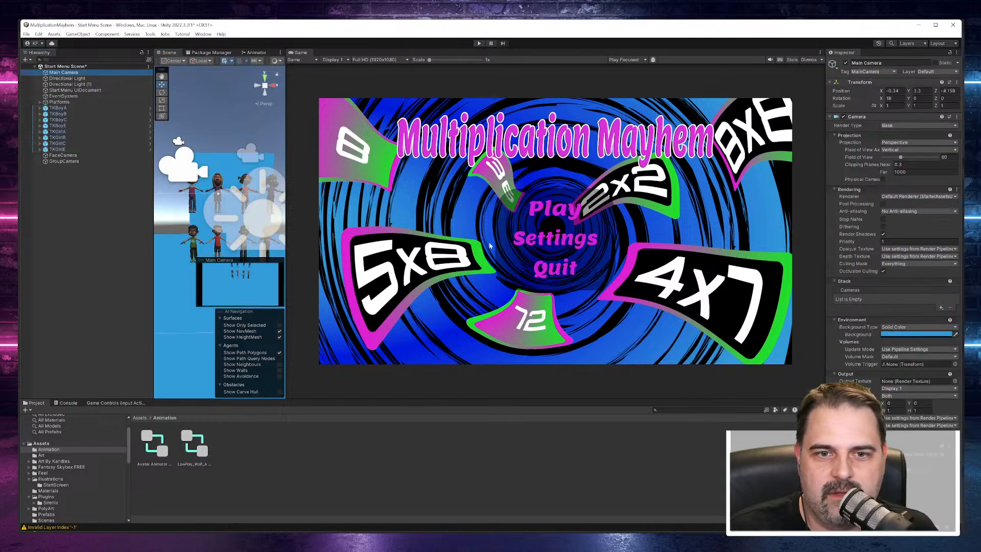
pyautogui.hotkey('ctrl', 'p')
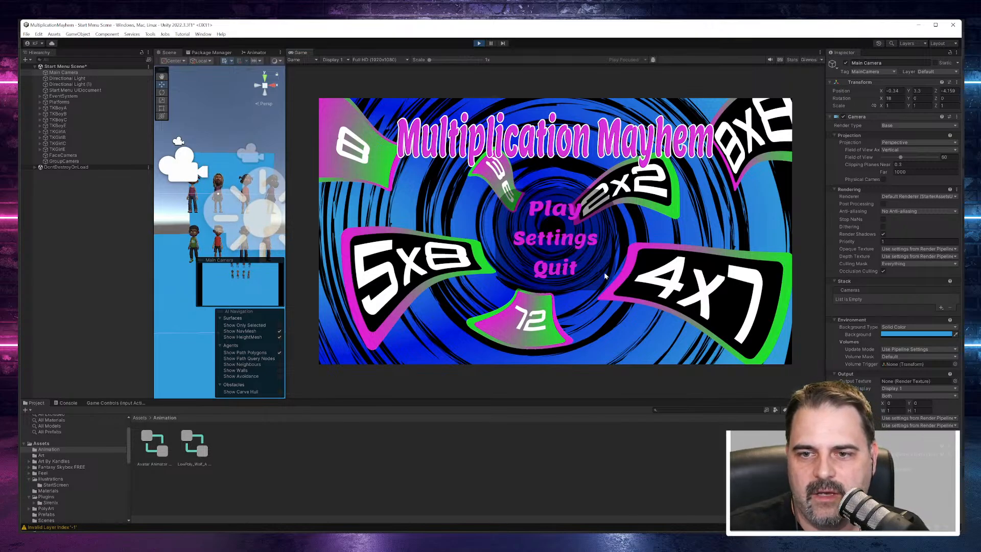
# Step: Switch to the StartScreenBackground mockup in Affinity Photo and examine the Avatar Selector layout in place of the Avatar Display, restoring the layer visibility
pyautogui.moveTo(649, 540)
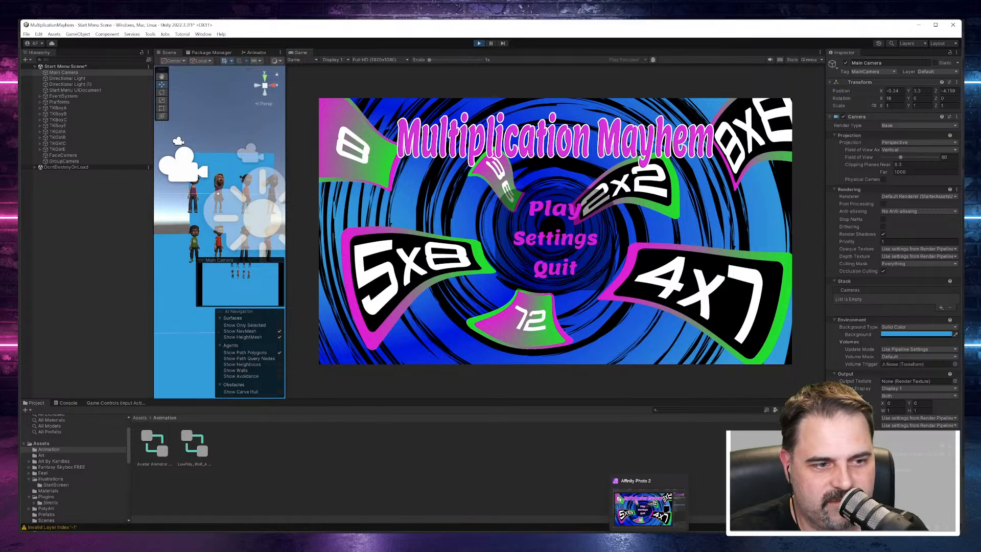
pyautogui.click(649, 541)
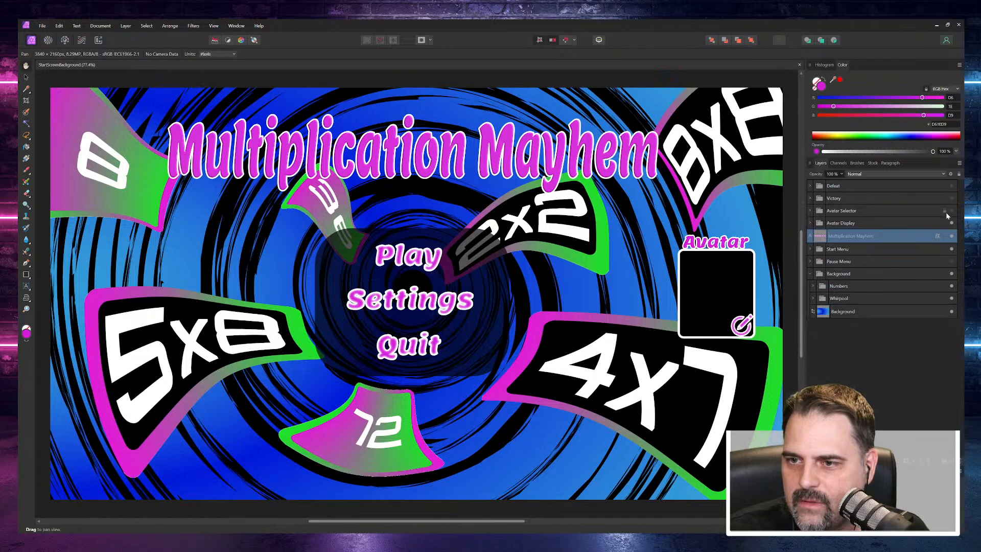
pyautogui.click(951, 223)
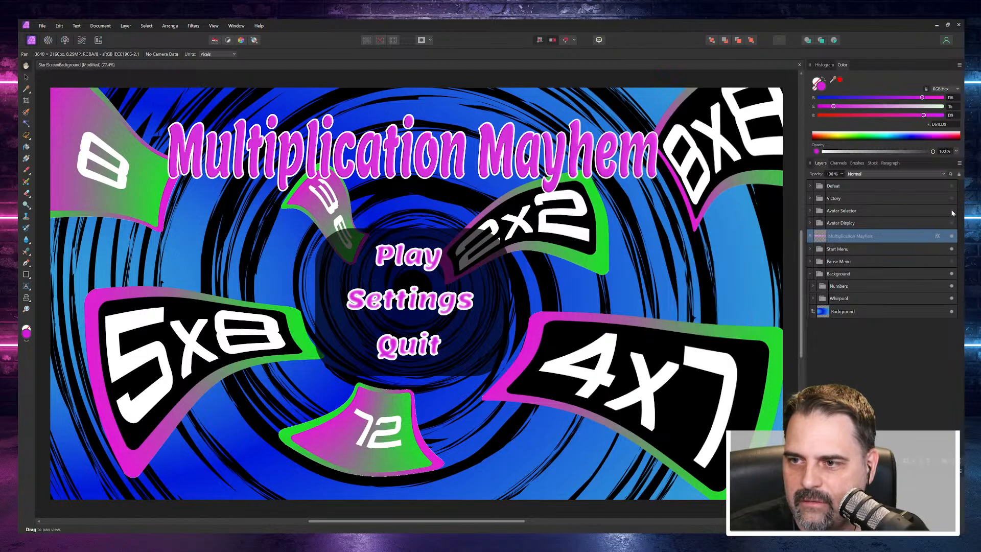
pyautogui.click(951, 210)
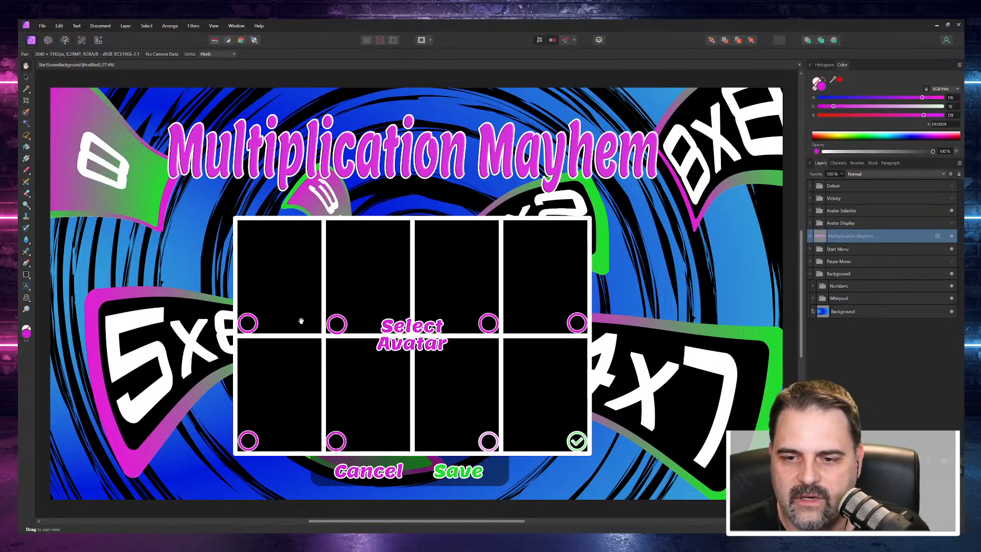
pyautogui.click(951, 210)
pyautogui.click(952, 223)
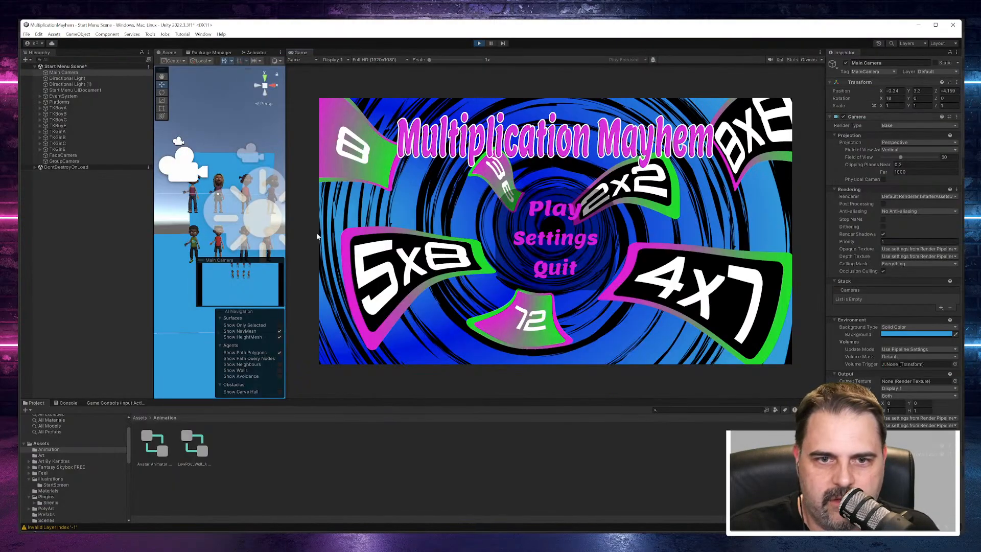
# Step: Back in Unity, resize the Scene and Game views to compare the animated characters with the start menu
pyautogui.moveTo(287, 214); pyautogui.dragTo(678, 215)
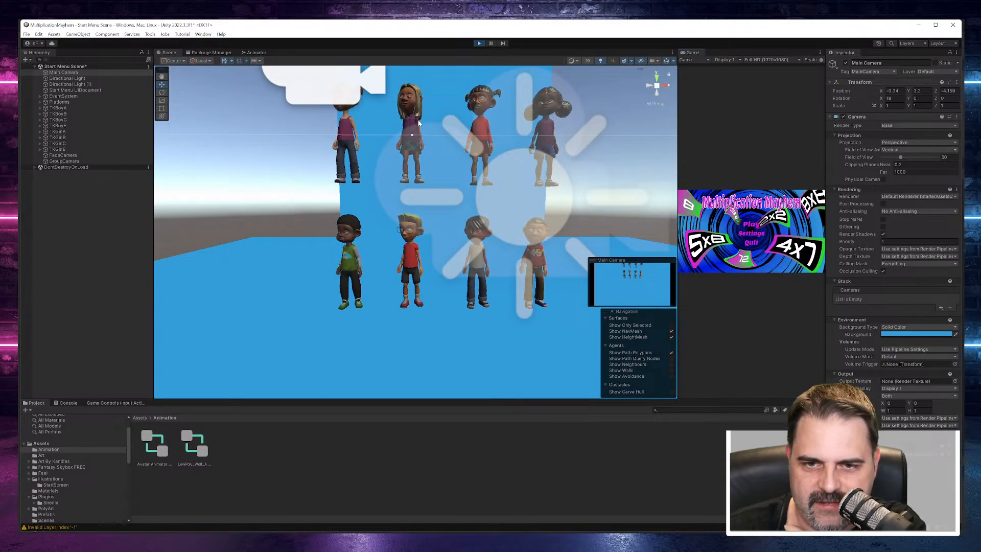
pyautogui.moveTo(678, 185); pyautogui.dragTo(203, 204)
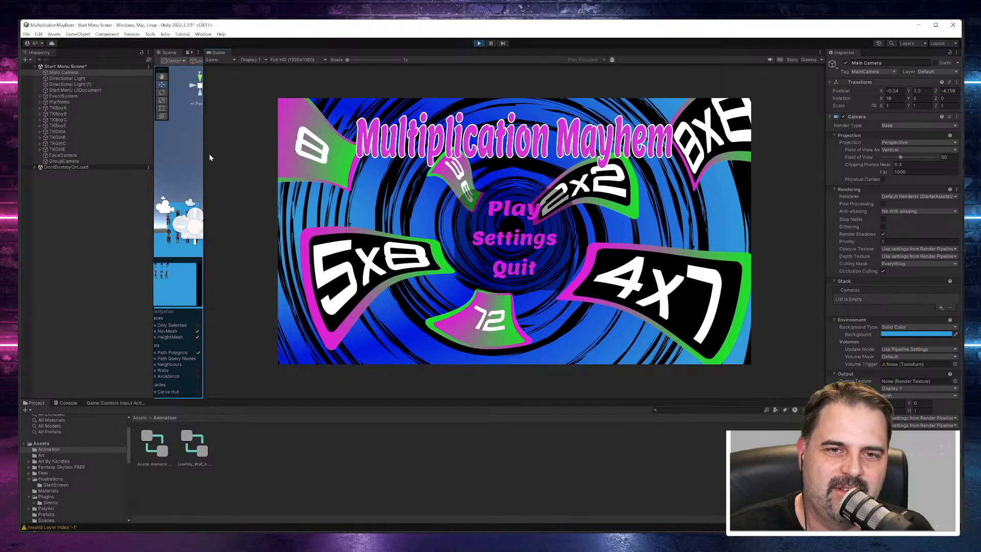
pyautogui.moveTo(204, 156); pyautogui.dragTo(568, 201)
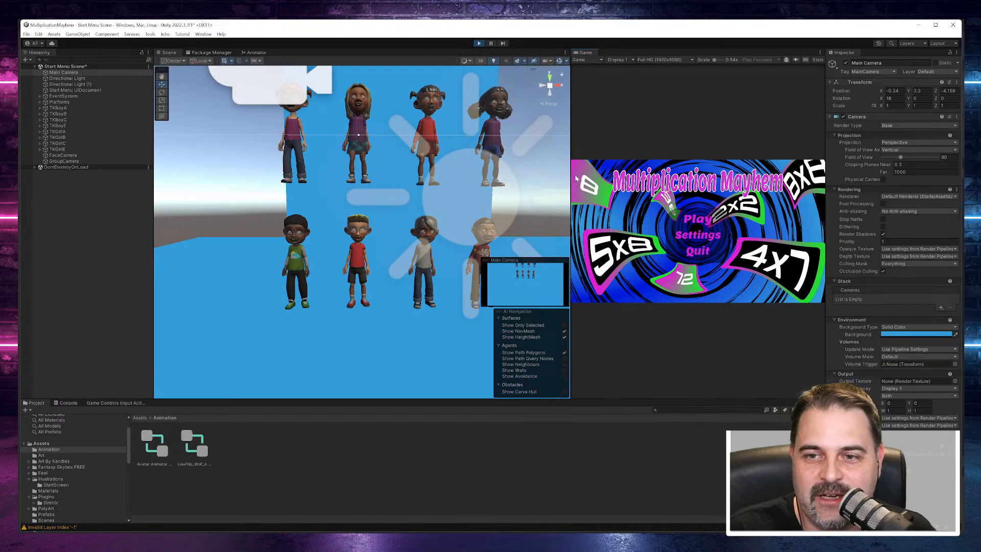
pyautogui.moveTo(570, 183); pyautogui.dragTo(361, 200)
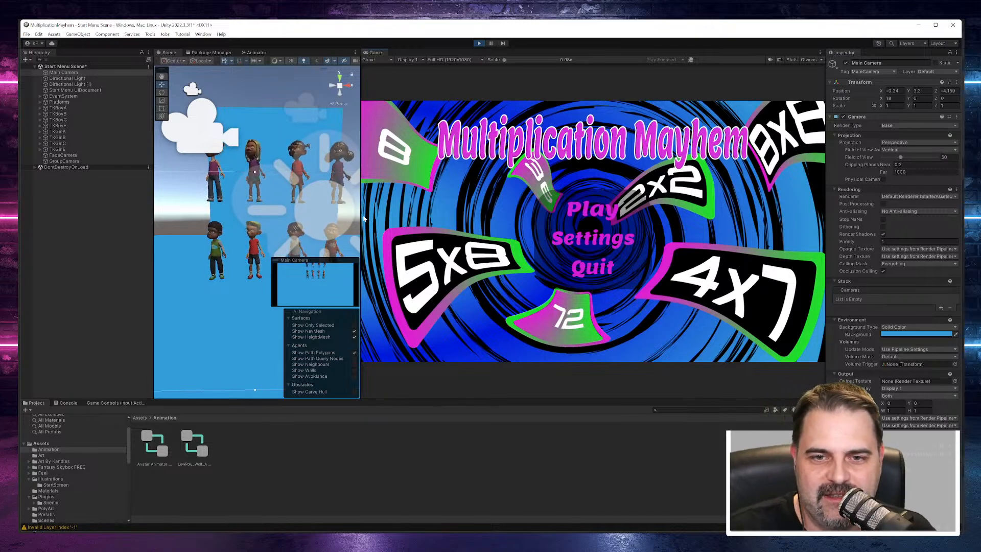
pyautogui.moveTo(361, 217); pyautogui.dragTo(540, 217)
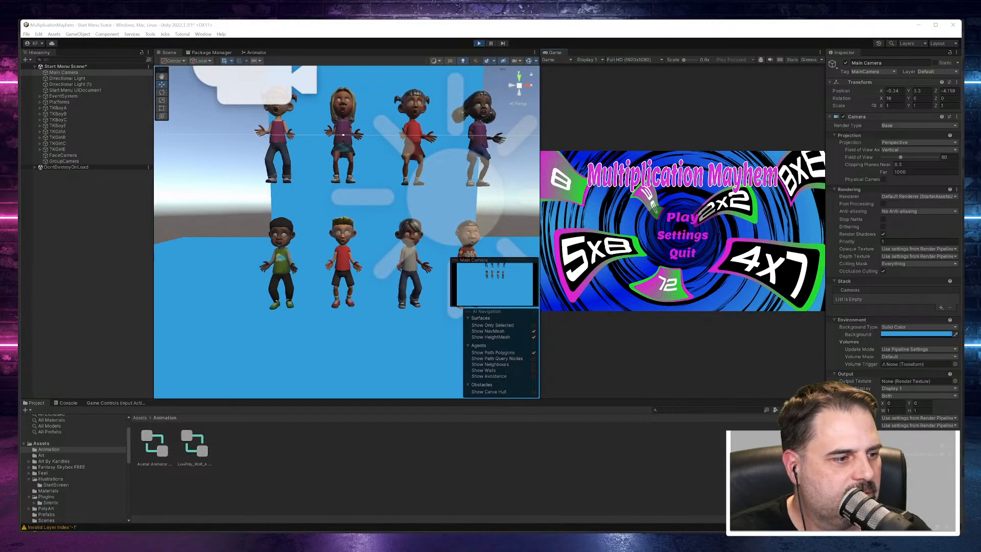
# Step: Bring up the Toon kids page on the Unity Asset Store, look through its gallery images, and minimize the browser
pyautogui.press('super+d')
pyautogui.press('super+d')
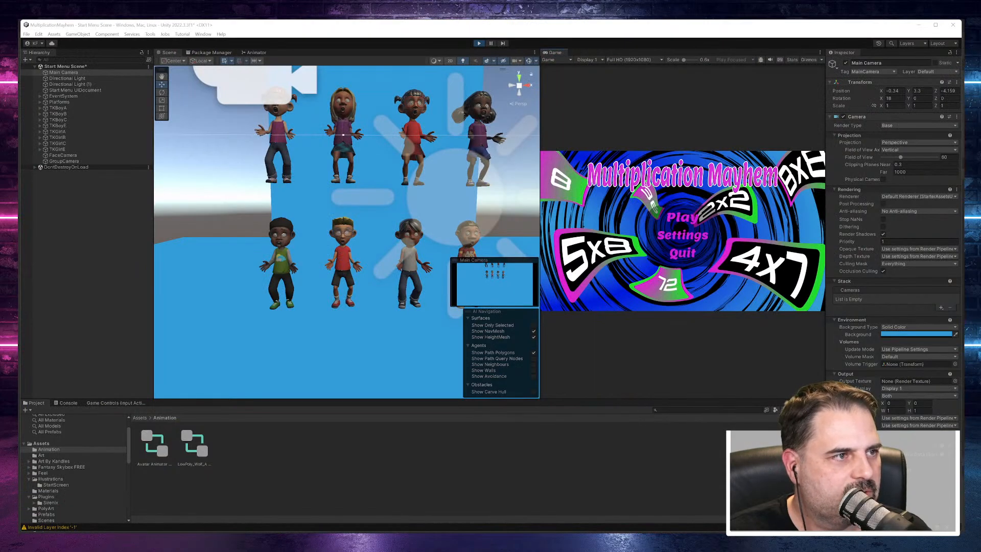
pyautogui.moveTo(20, 84); pyautogui.dragTo(504, 33)
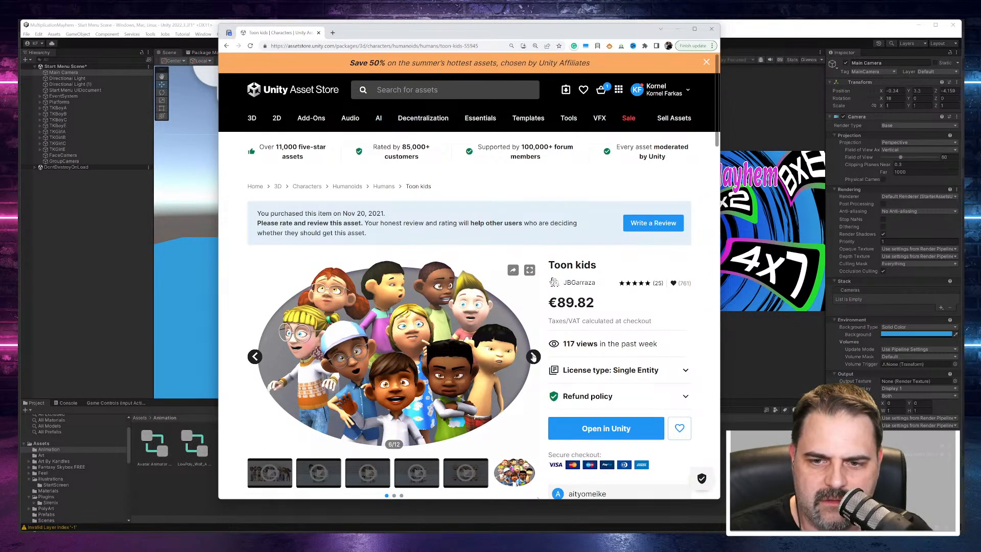
pyautogui.click(533, 357)
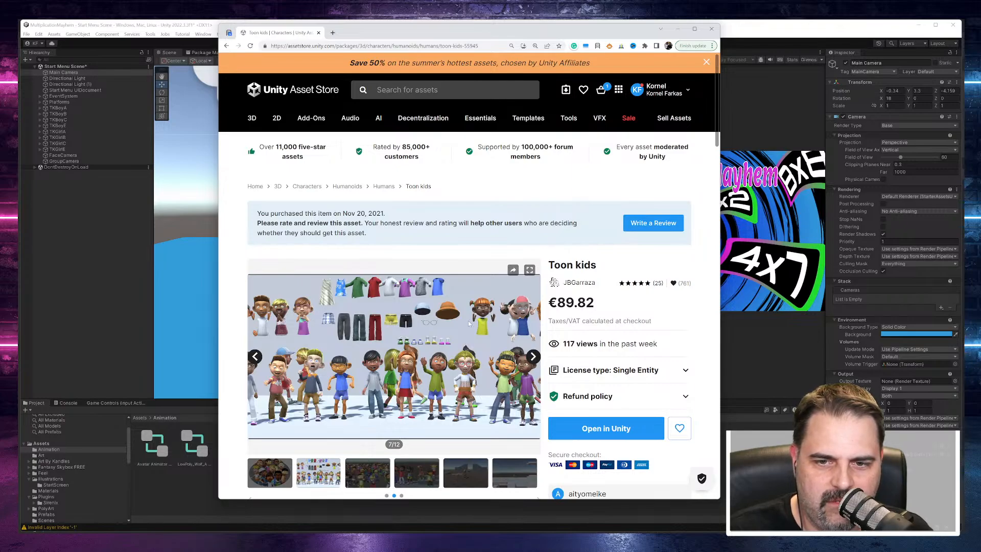
pyautogui.click(533, 357)
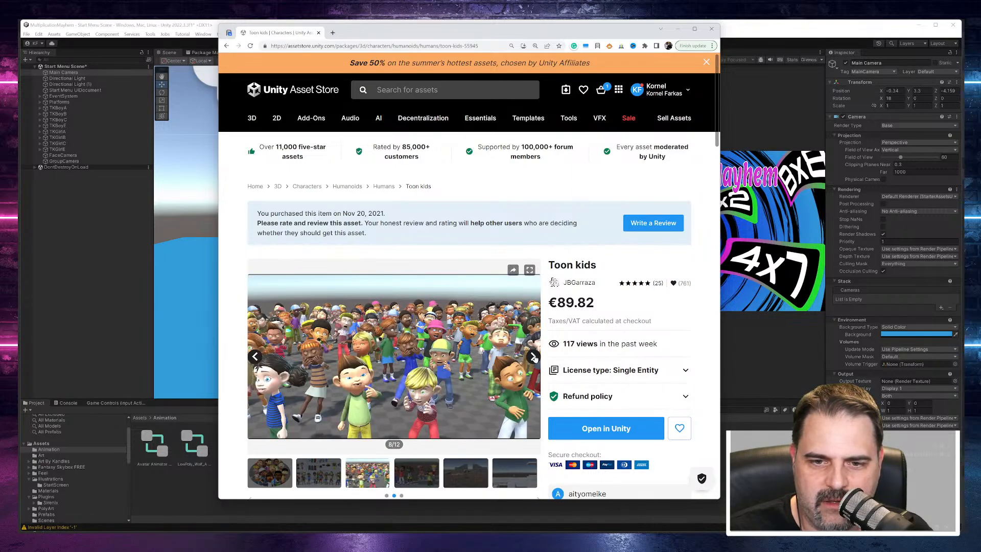
pyautogui.click(533, 357)
pyautogui.click(533, 357)
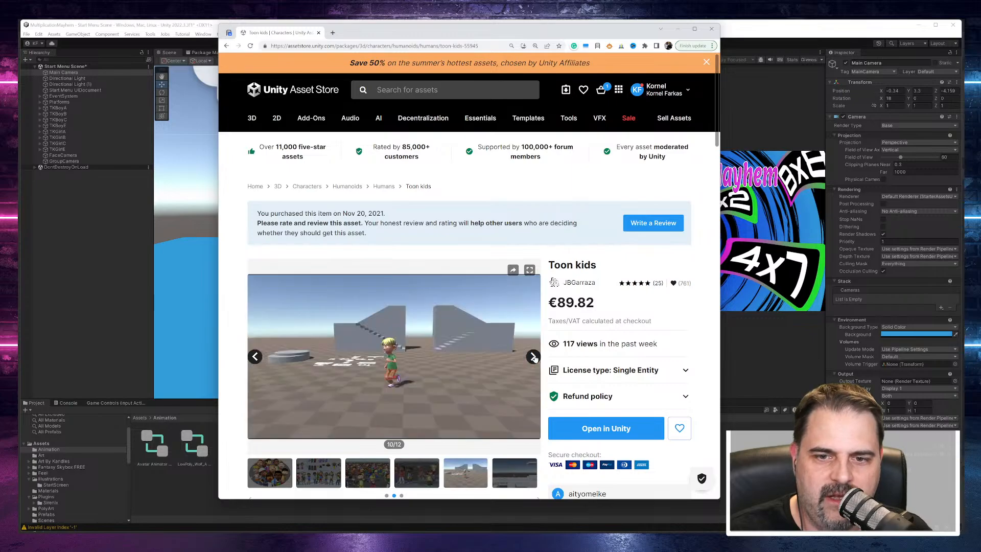
pyautogui.click(533, 357)
pyautogui.click(533, 357)
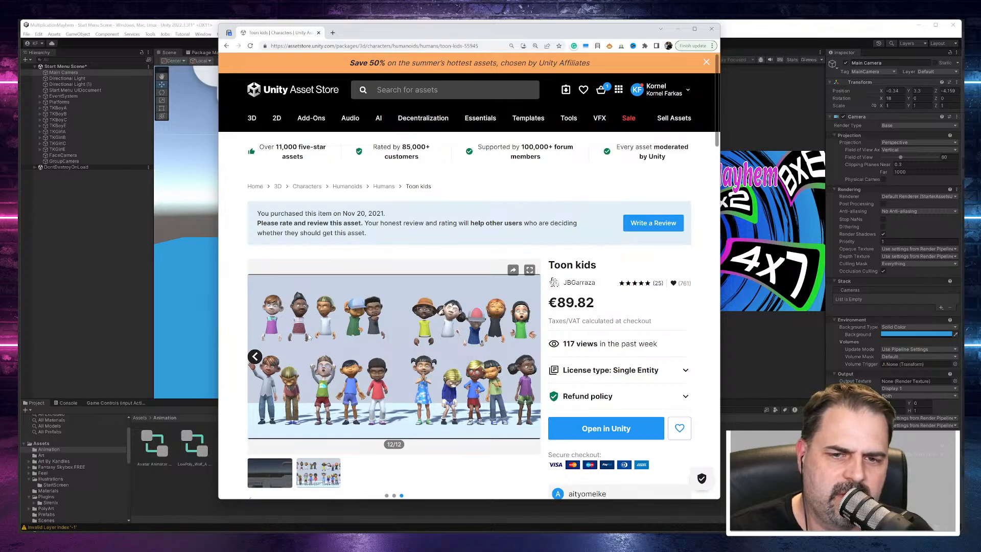
pyautogui.click(677, 29)
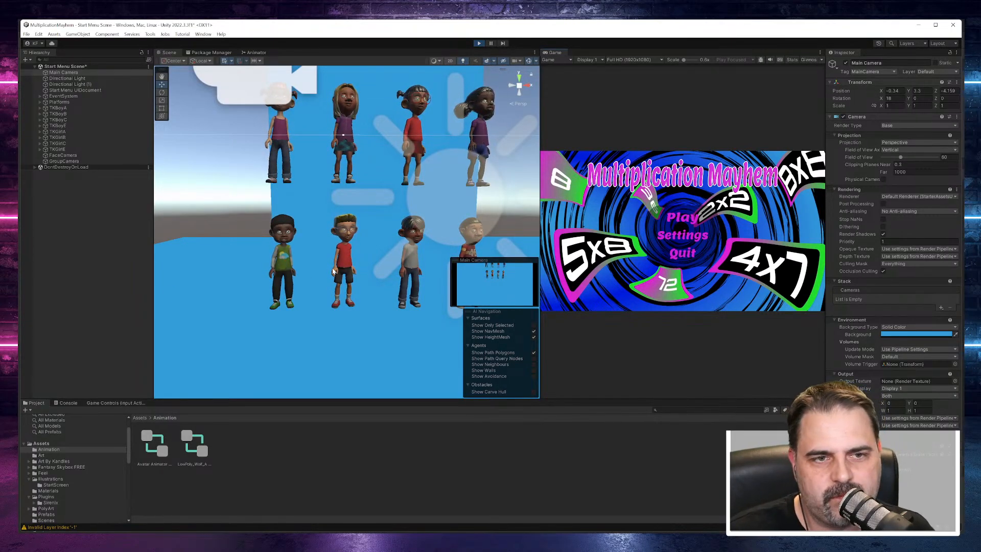
# Step: Frame TKGirlE in the Scene view and open its TK Girl Prefab Maker dress options in a wider Inspector
pyautogui.click(57, 137)
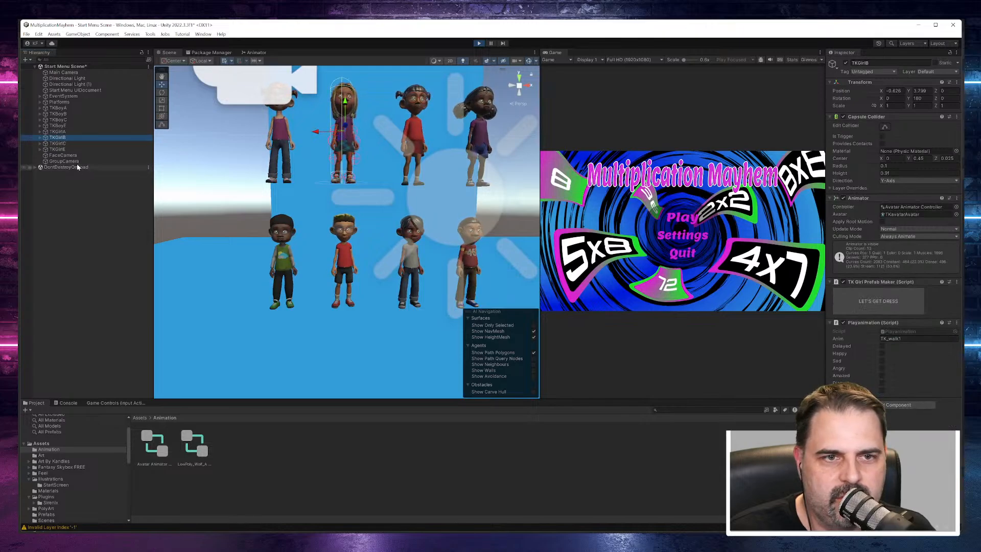
pyautogui.click(54, 150)
pyautogui.press('f')
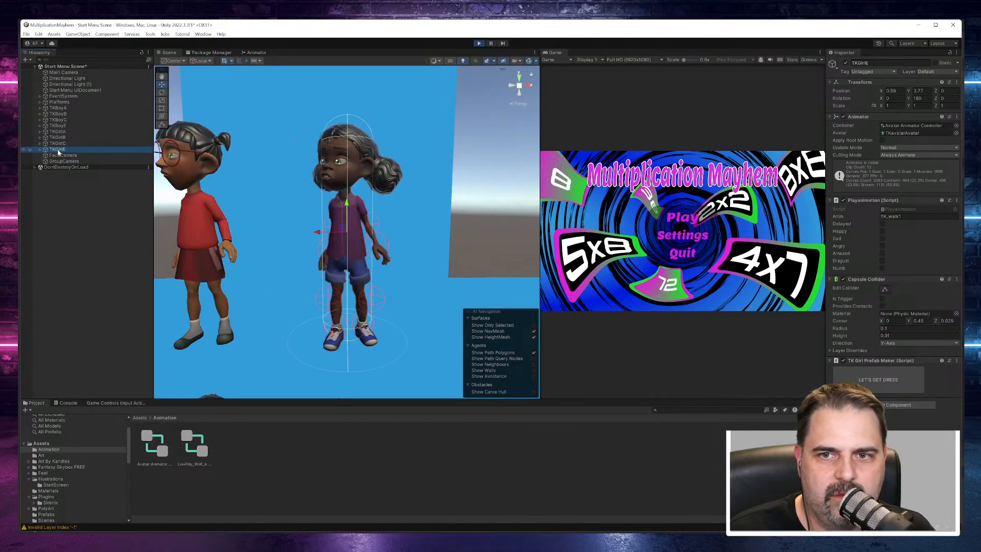
pyautogui.click(878, 381)
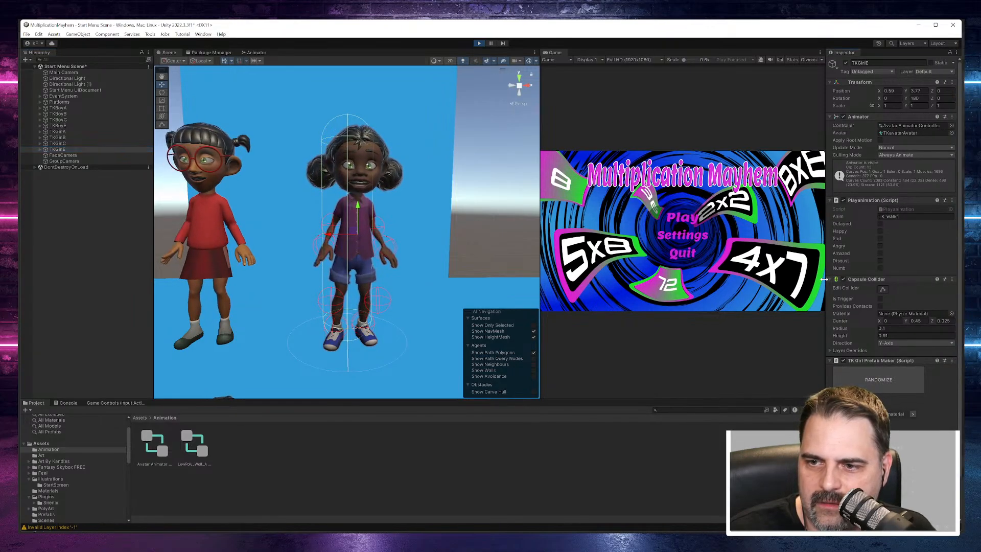
pyautogui.moveTo(825, 286); pyautogui.dragTo(743, 286)
pyautogui.scroll(-3, 783, 392)
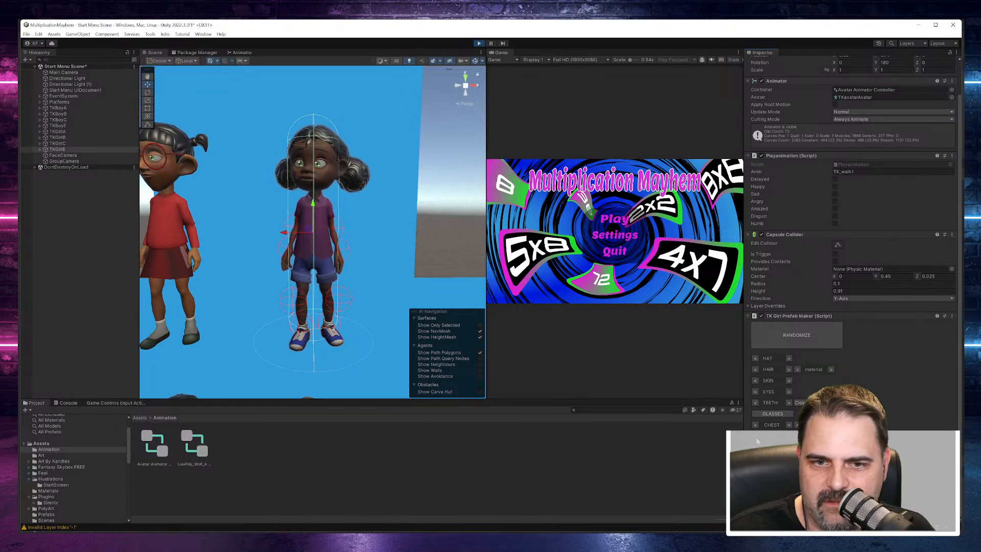
# Step: Try yellow shorts on TKGirlE with the prefab maker, and change them back to blue
pyautogui.click(831, 436)
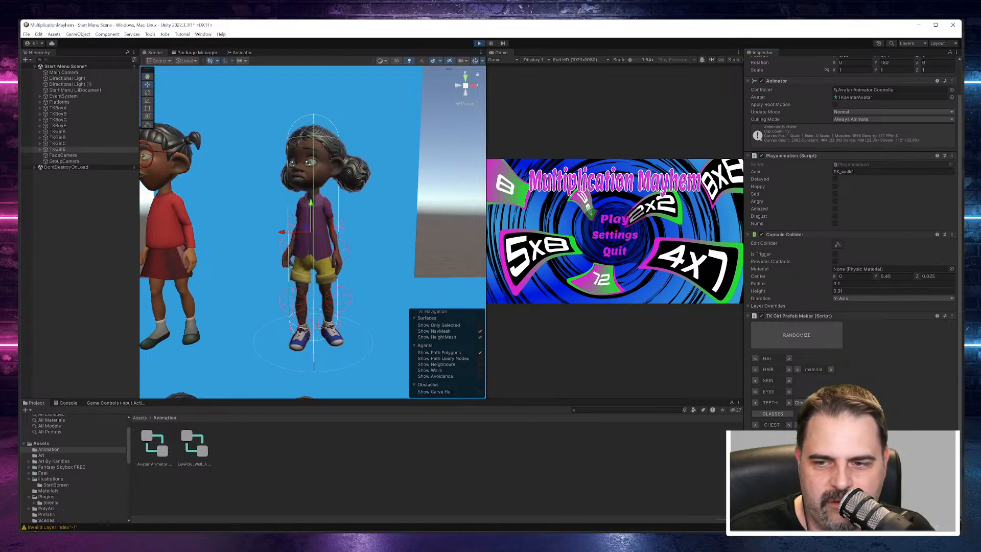
pyautogui.click(831, 436)
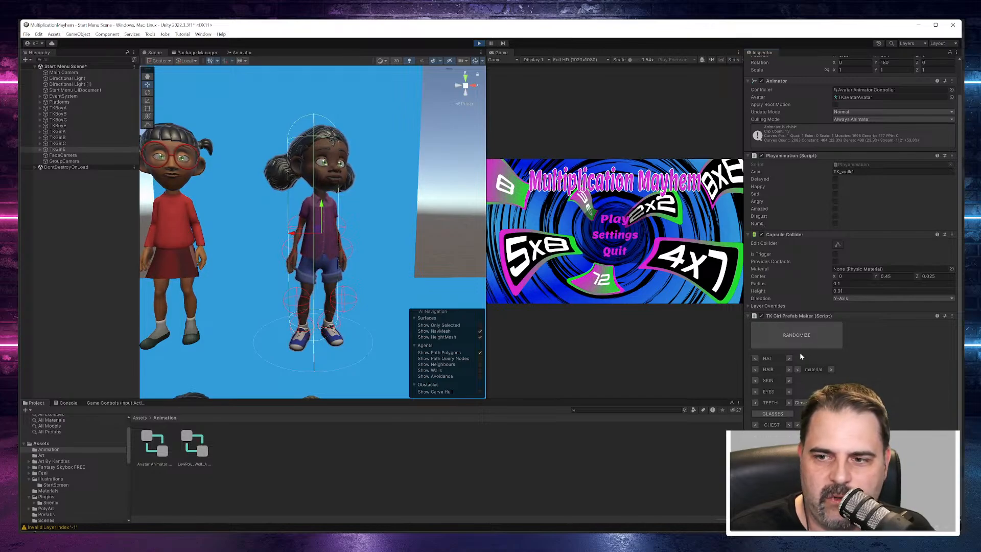
pyautogui.click(814, 339)
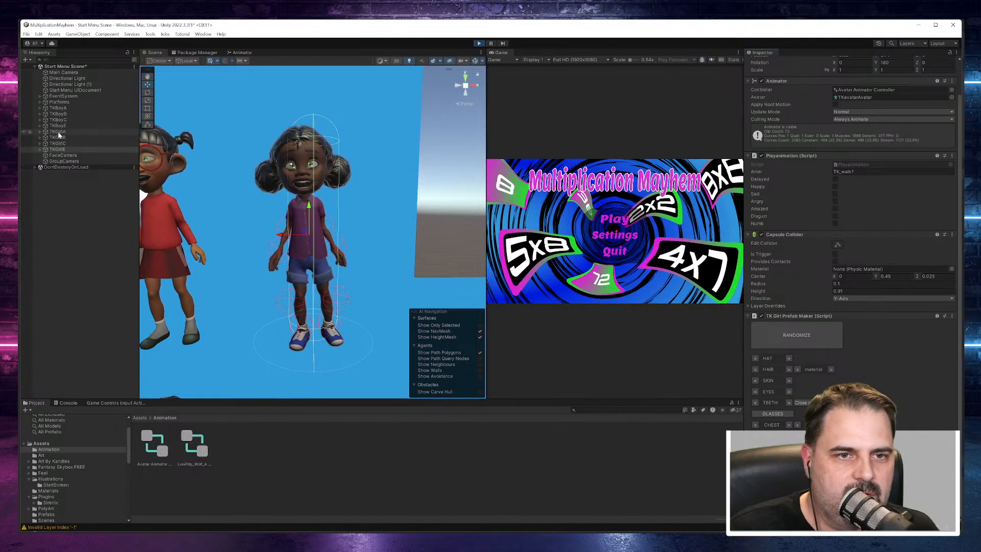
# Step: Examine TKBoyA and frame TKGirlA in the Scene view during the animation
pyautogui.click(57, 108)
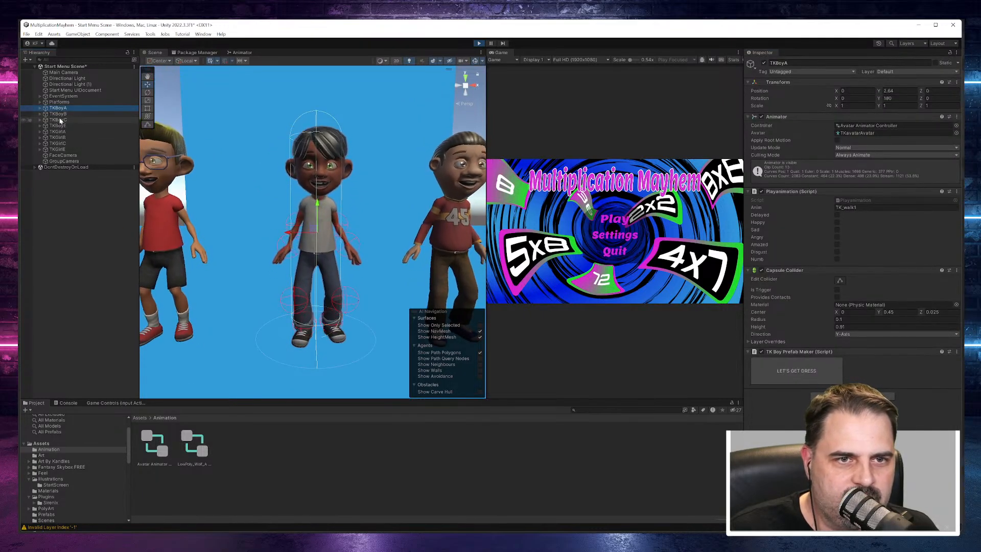
pyautogui.doubleClick(62, 133)
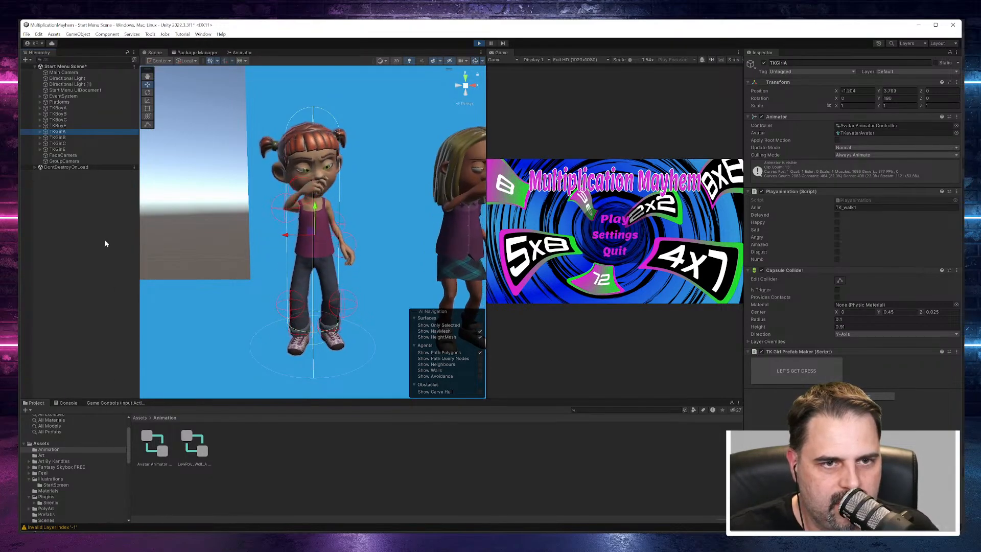
# Step: Enlarge the Project area and browse the ToonKids animation folders Movement, Actions, Idles, Moods and In place
pyautogui.moveTo(229, 400); pyautogui.dragTo(251, 282)
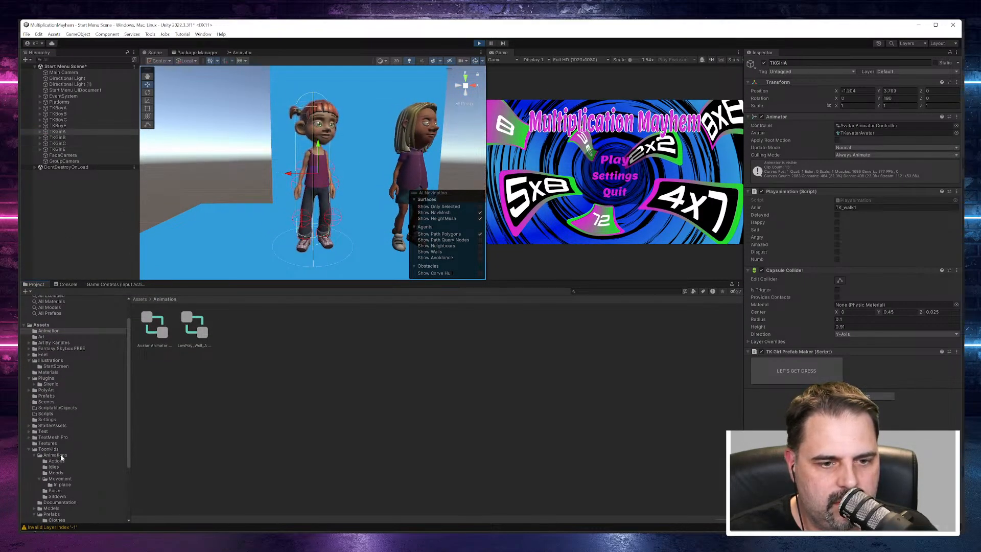
pyautogui.click(61, 478)
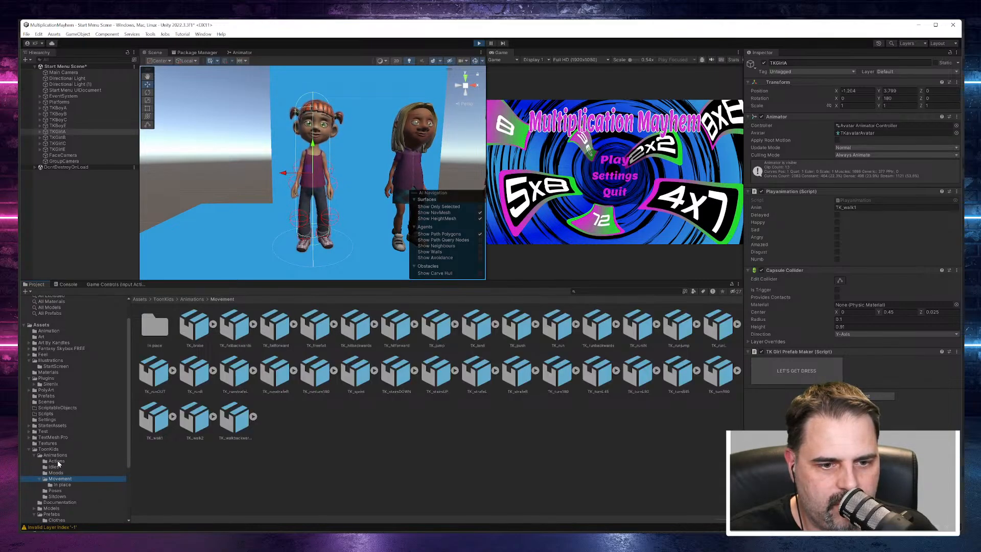
pyautogui.click(57, 461)
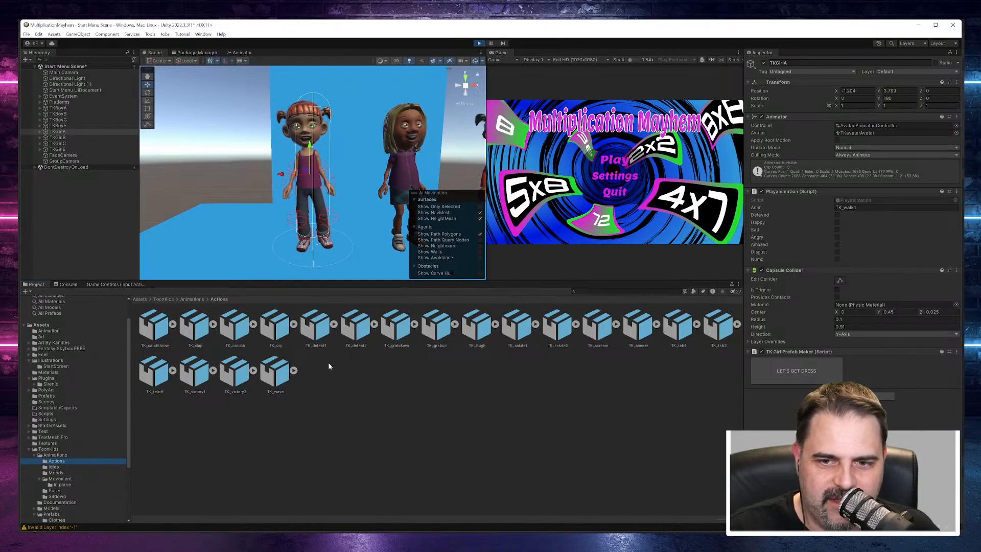
pyautogui.click(54, 467)
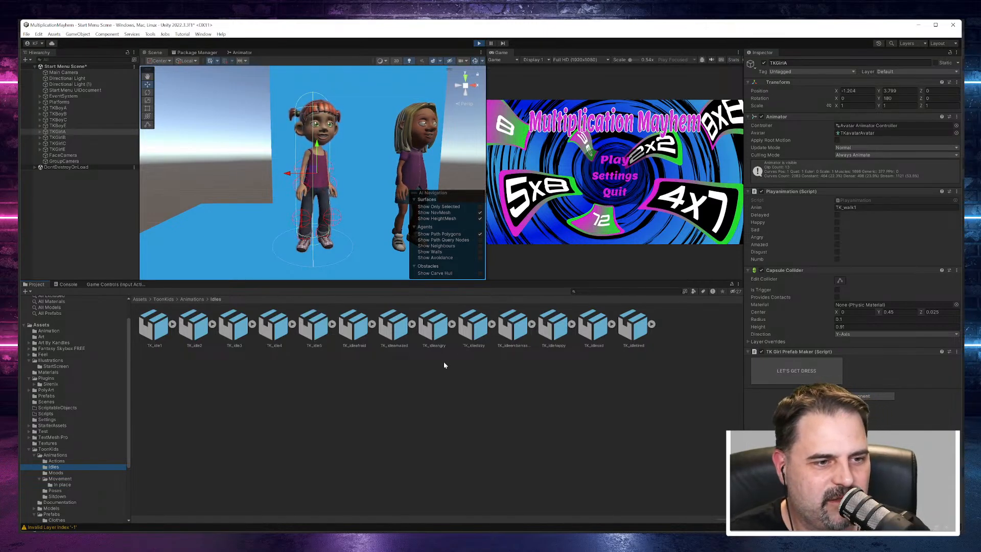
pyautogui.click(55, 473)
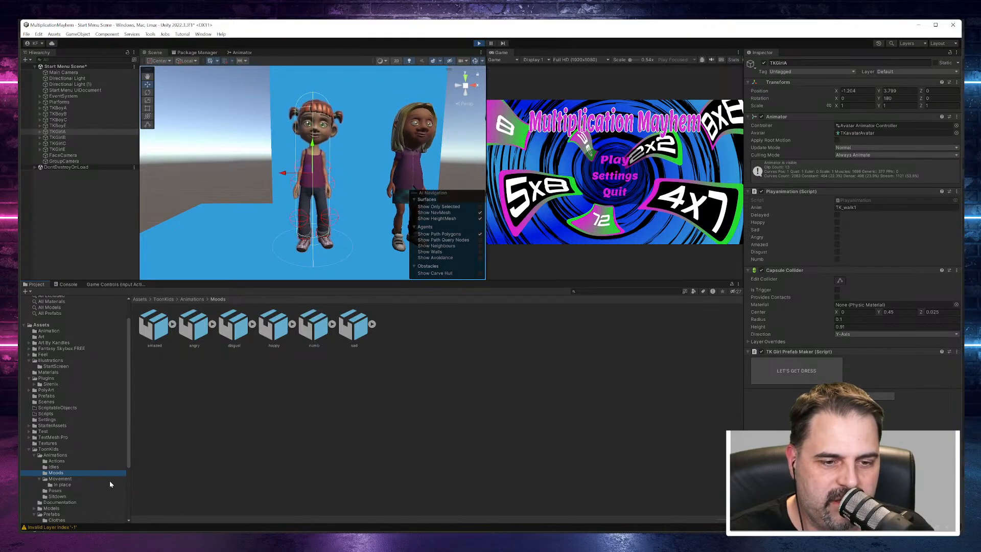
pyautogui.click(63, 484)
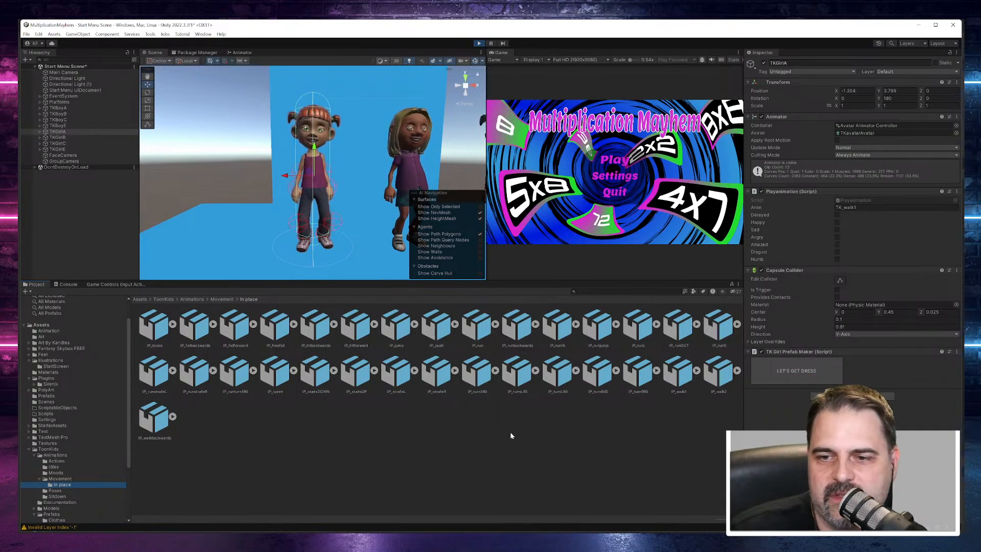
# Step: Check the IP_runstrafeR animation's import settings and TKGirlE's components, and open the 2D folder of the ToonKids player prefabs
pyautogui.click(190, 378)
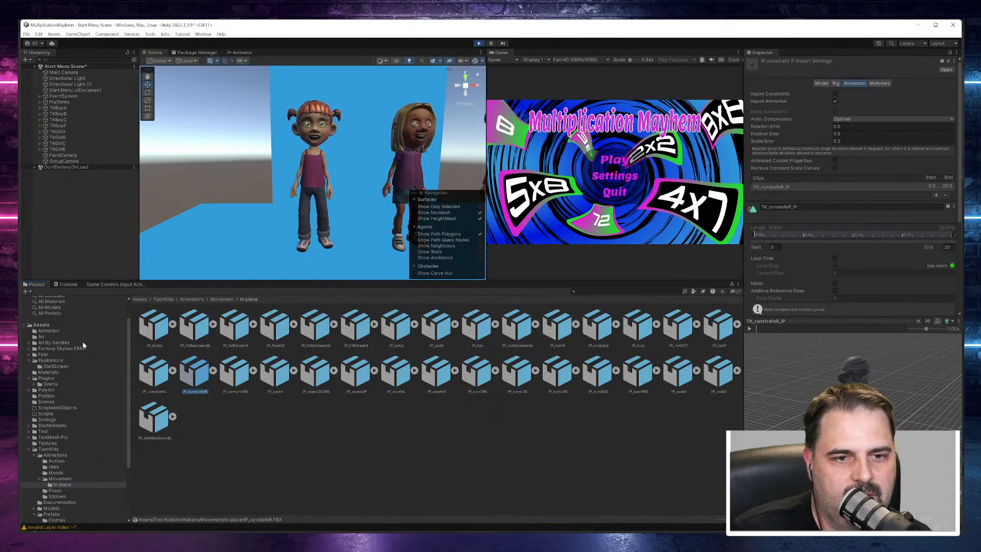
pyautogui.click(62, 150)
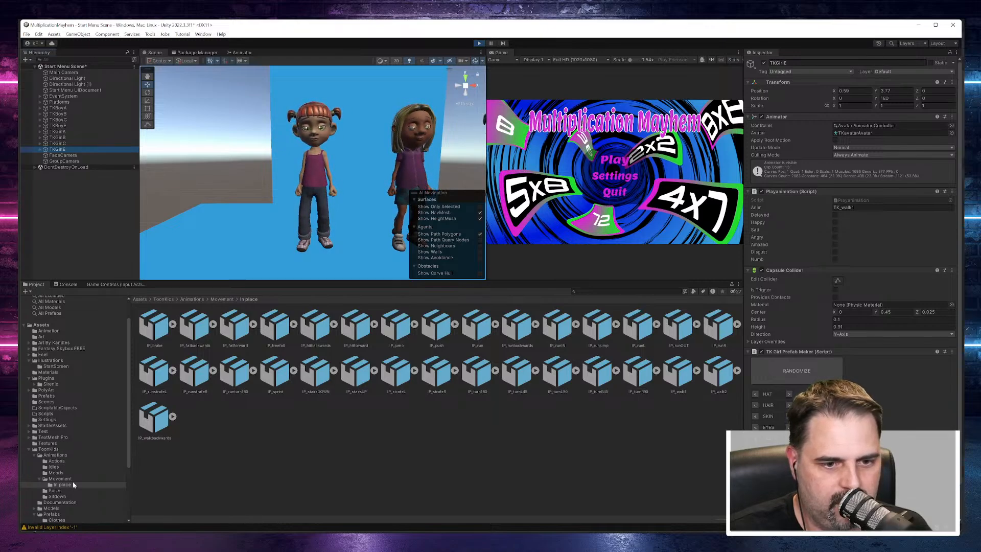
pyautogui.scroll(-3, 72, 483)
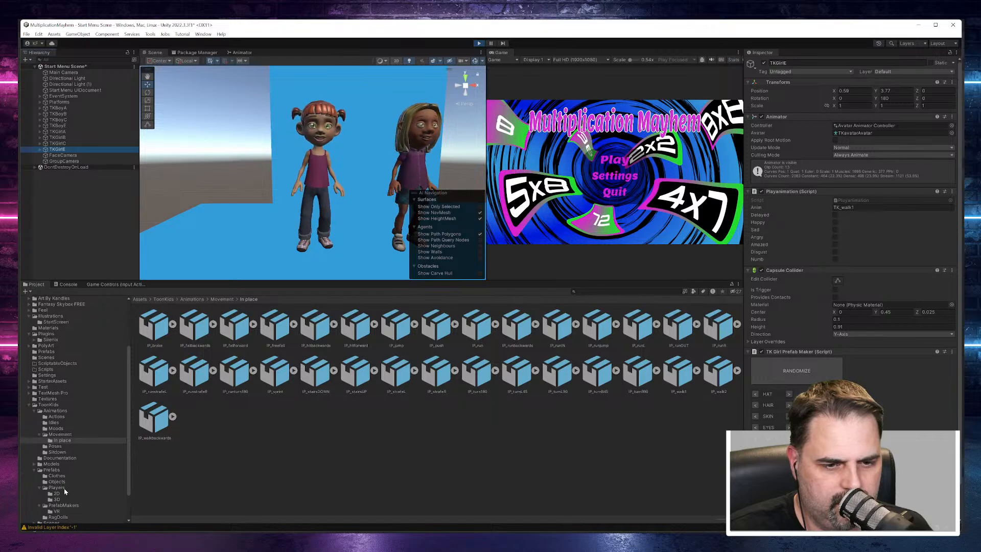
pyautogui.click(63, 487)
pyautogui.click(60, 494)
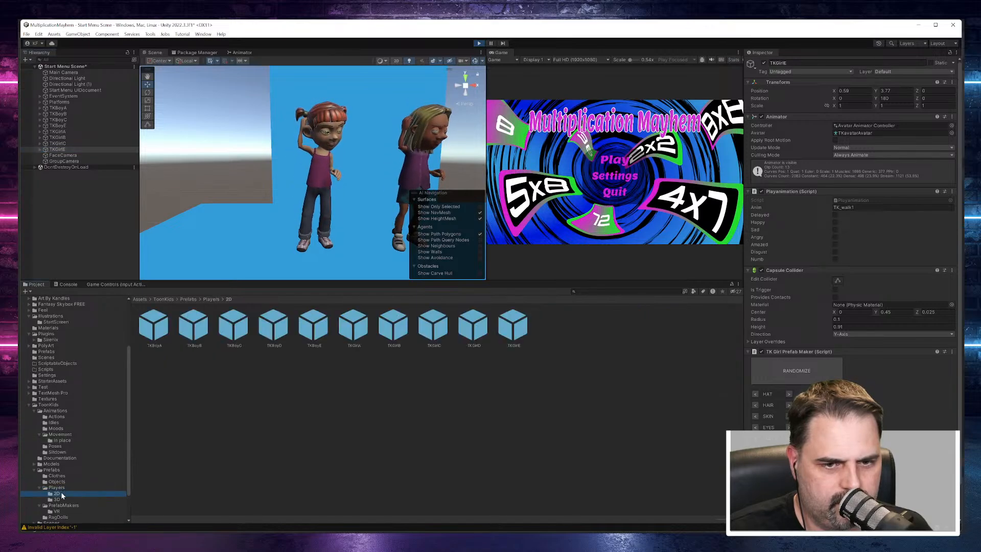
# Step: Open the 2D TKBoyA prefab for editing, ignoring the unwanted-modifications warning, and return to the scene
pyautogui.click(152, 330)
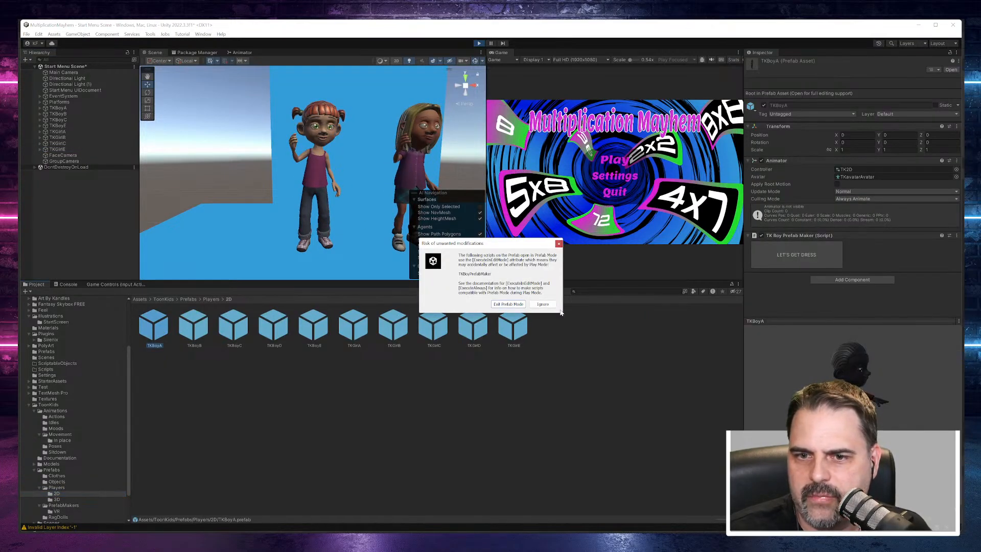
pyautogui.click(543, 304)
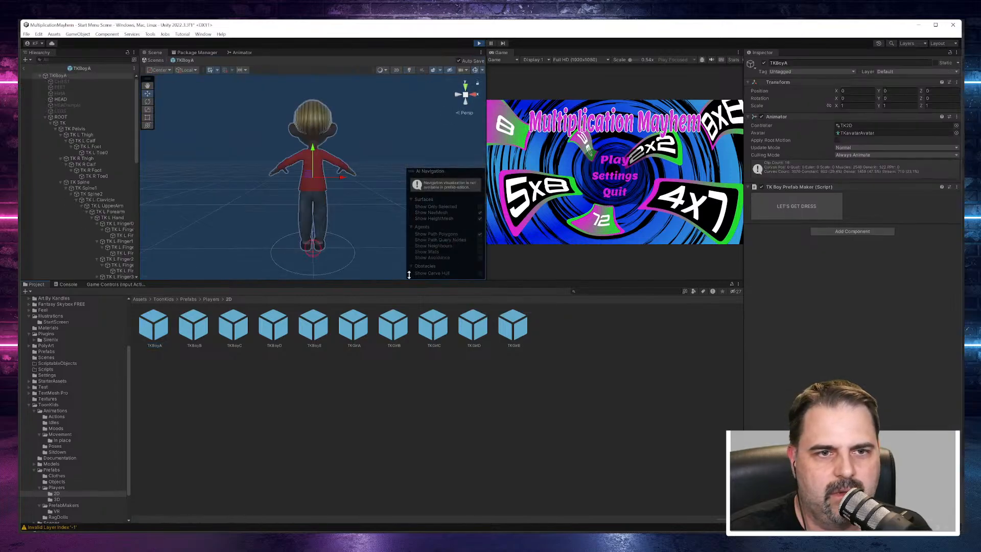
pyautogui.click(29, 67)
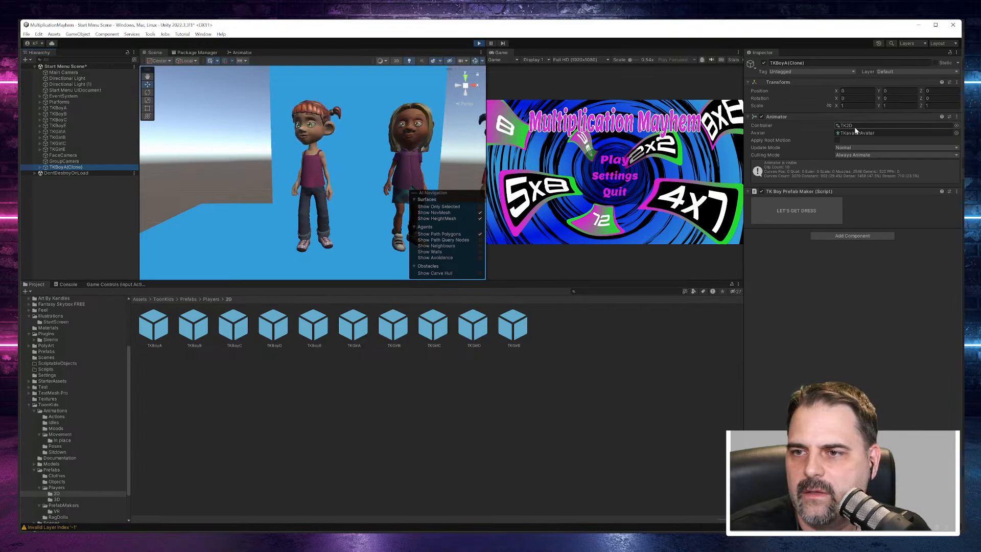
# Step: Open the TK2D controller assigned to TKBoyA(Clone) and examine its animation state graph
pyautogui.doubleClick(854, 126)
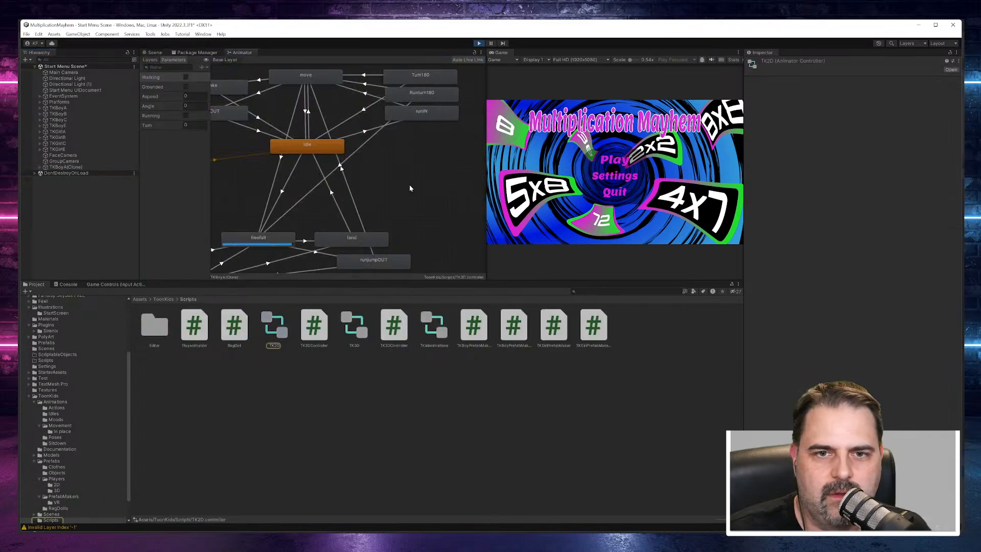
pyautogui.scroll(-5, 412, 187)
pyautogui.scroll(3, 367, 176)
pyautogui.scroll(-2, 366, 177)
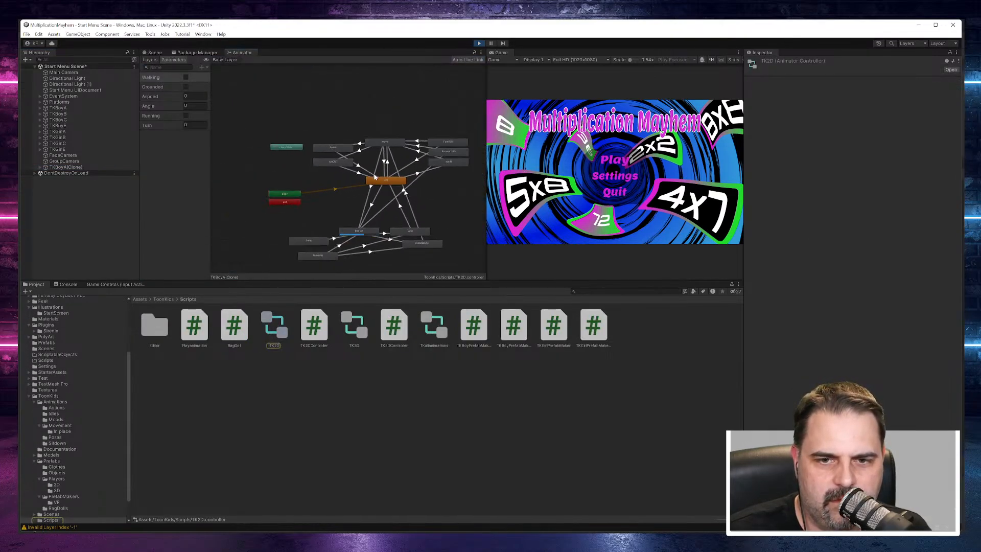
pyautogui.scroll(2, 428, 221)
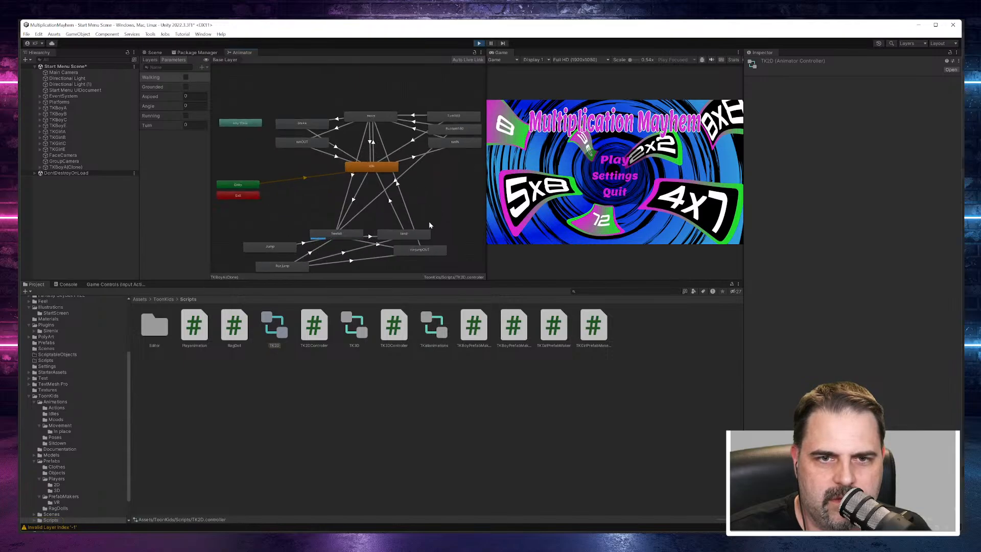
# Step: Stop the running game and return to the Scene view, framing the whole avatar platform from above
pyautogui.click(479, 43)
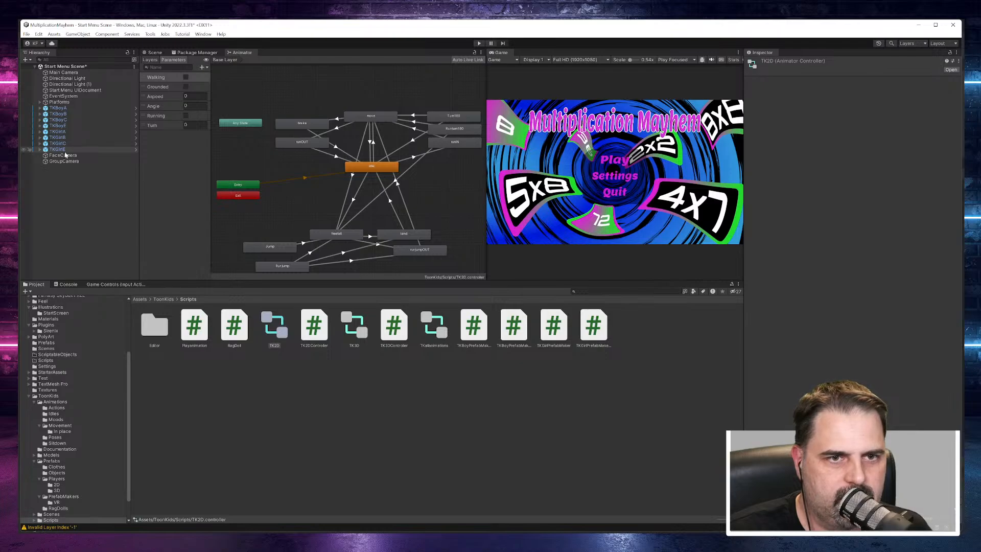
pyautogui.click(155, 52)
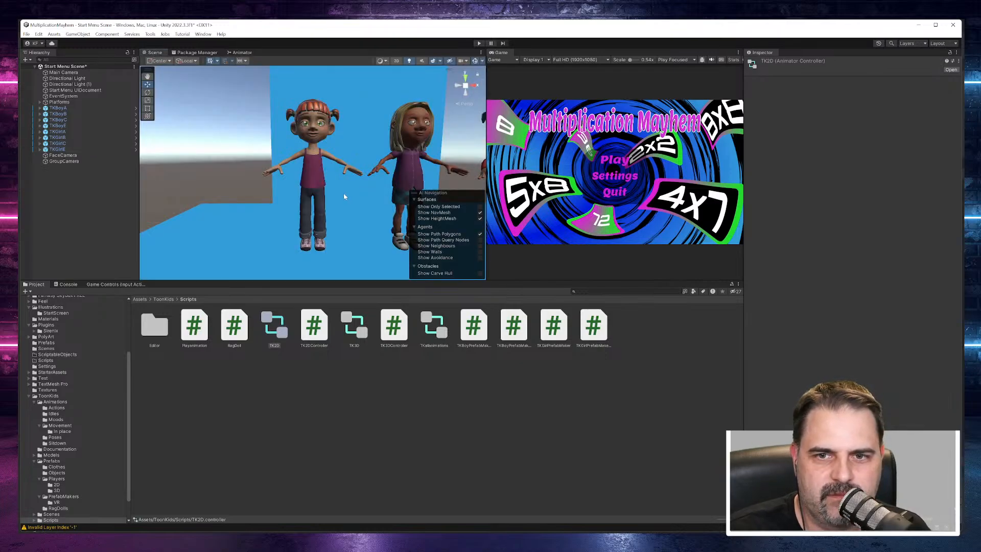
pyautogui.scroll(-10, 344, 196)
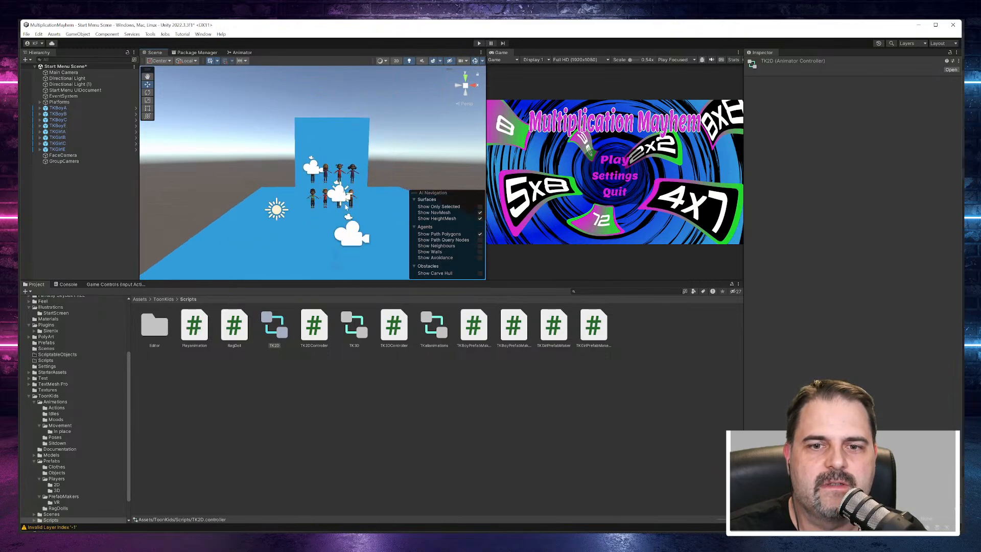
pyautogui.scroll(-3, 352, 225)
pyautogui.click(335, 249)
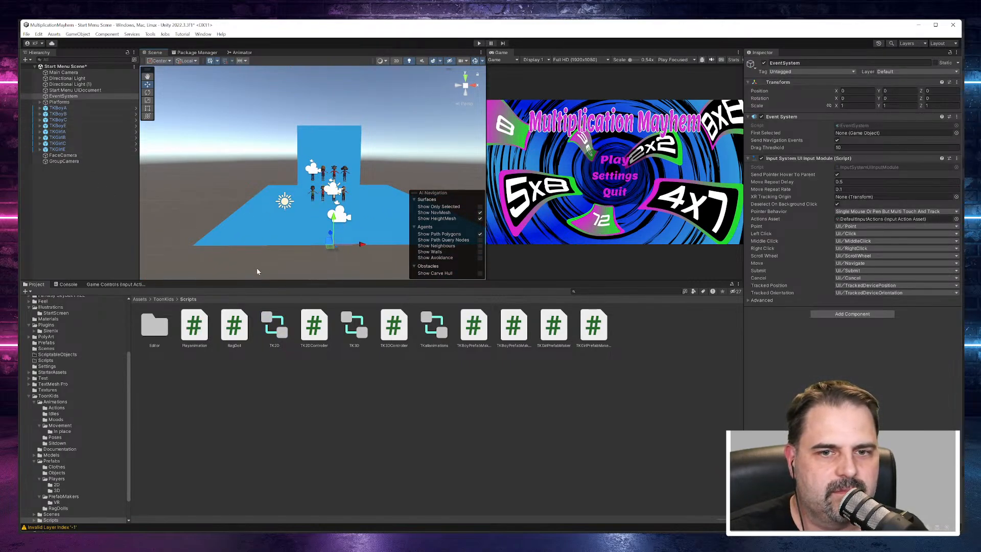
pyautogui.scroll(2, 342, 269)
pyautogui.keyDown('alt'); pyautogui.moveTo(342, 269); pyautogui.dragTo(215, 336); pyautogui.keyUp('alt')
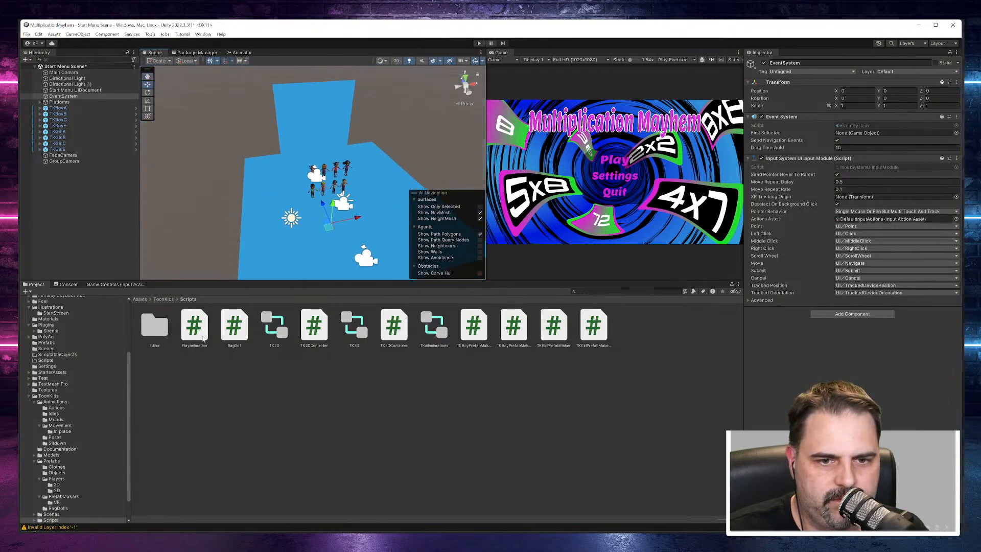
# Step: Browse the ToonKids Players folder and the animation folders Poses, Actions, Idles, Moods, Movement, In place and Sitdown
pyautogui.click(57, 479)
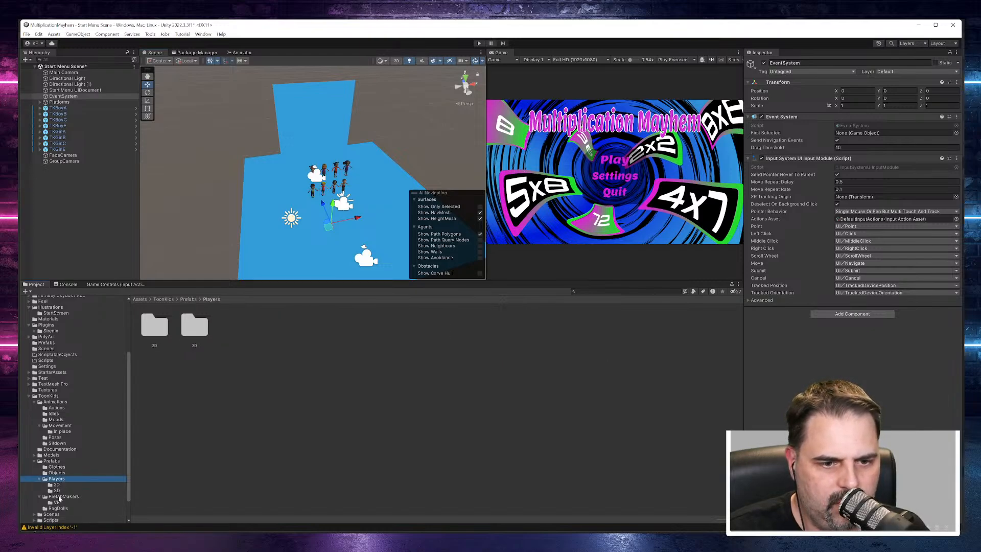
pyautogui.scroll(-2, 74, 449)
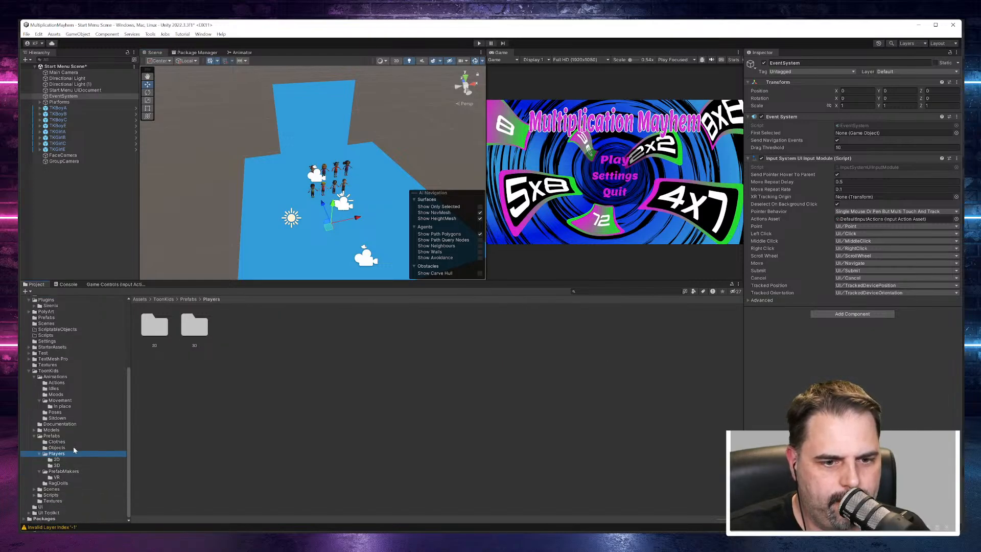
pyautogui.click(55, 412)
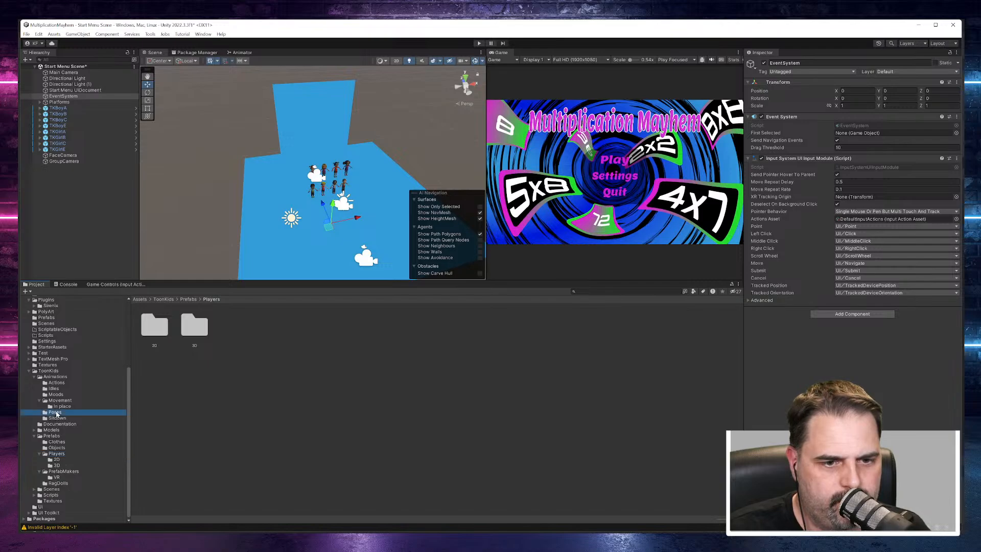
pyautogui.click(56, 383)
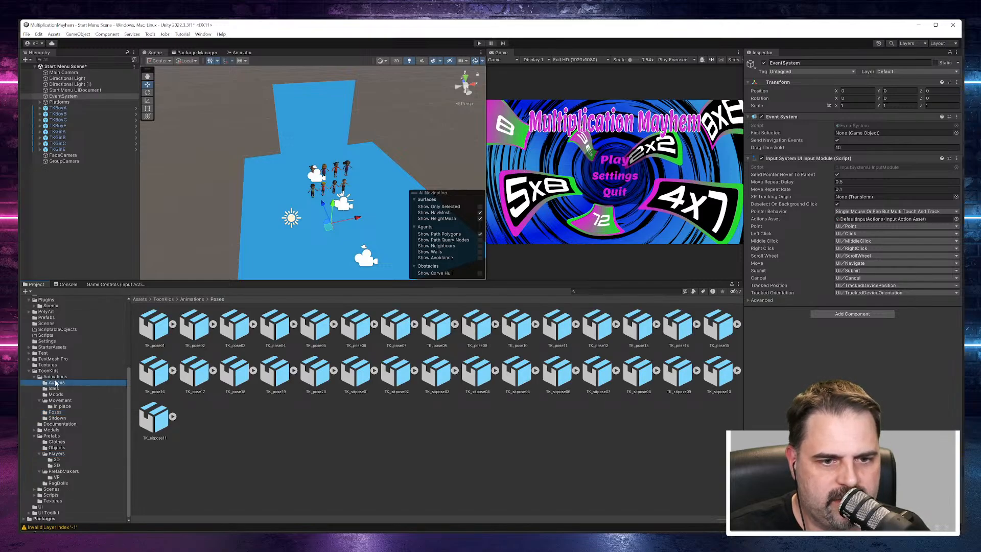
pyautogui.click(55, 388)
pyautogui.click(56, 394)
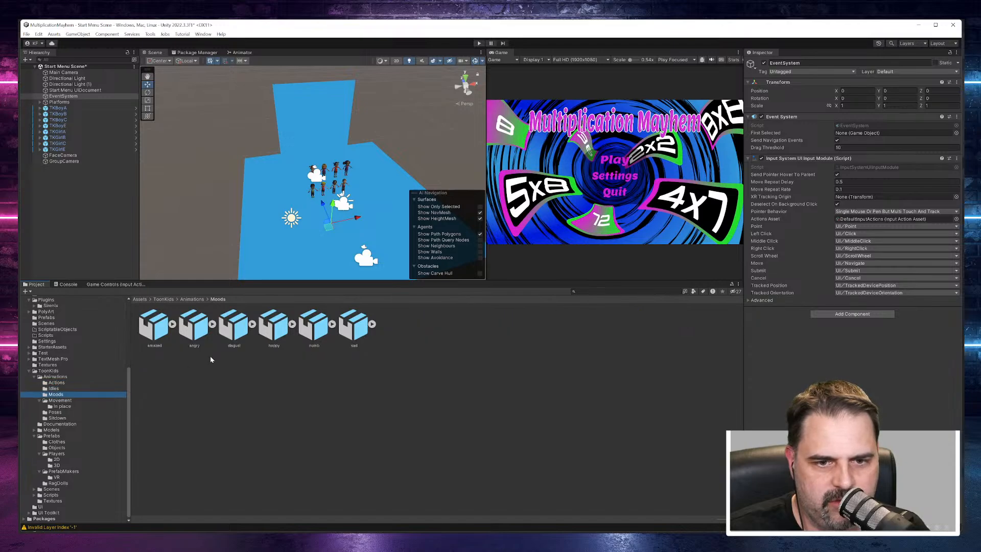
pyautogui.click(60, 400)
pyautogui.click(62, 406)
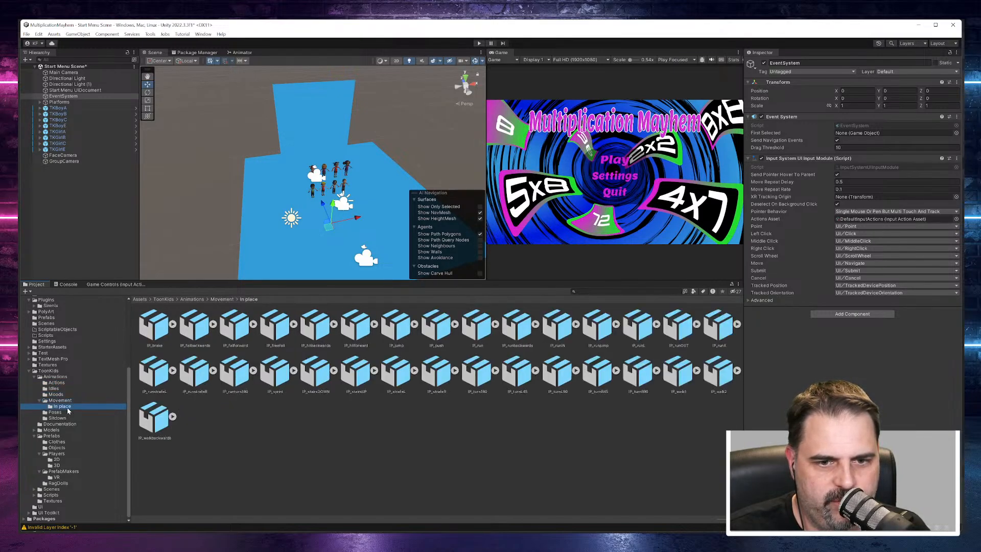
pyautogui.click(65, 412)
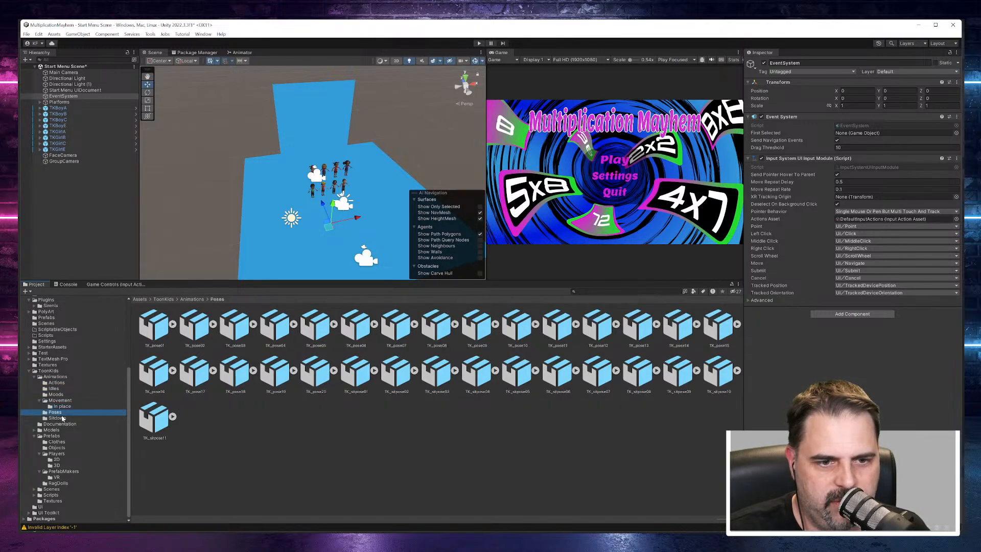
pyautogui.click(60, 418)
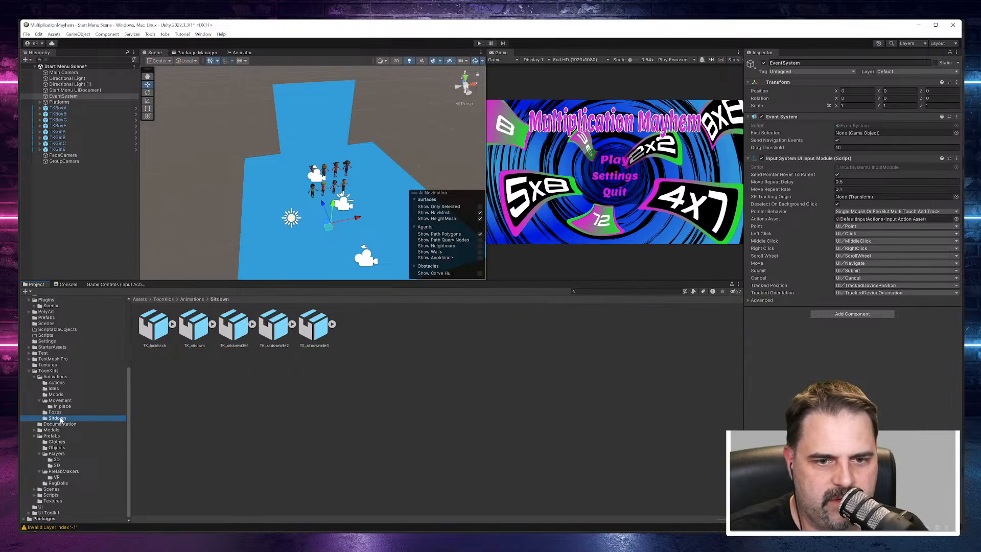
# Step: Frame both rows of avatars from the front in the Scene view and inspect TKBoyA's components
pyautogui.scroll(8, 254, 229)
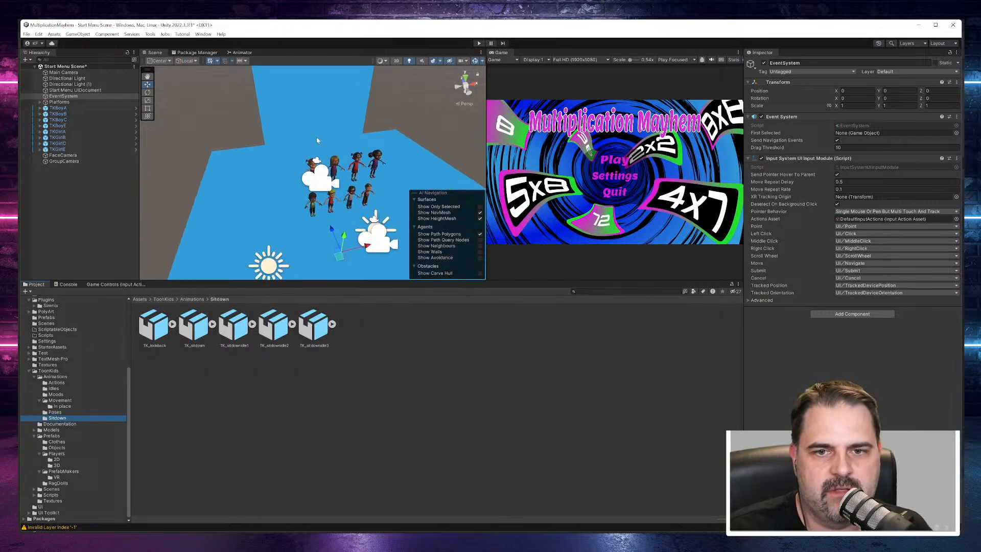
pyautogui.keyDown('alt'); pyautogui.moveTo(385, 269); pyautogui.dragTo(333, 201); pyautogui.keyUp('alt')
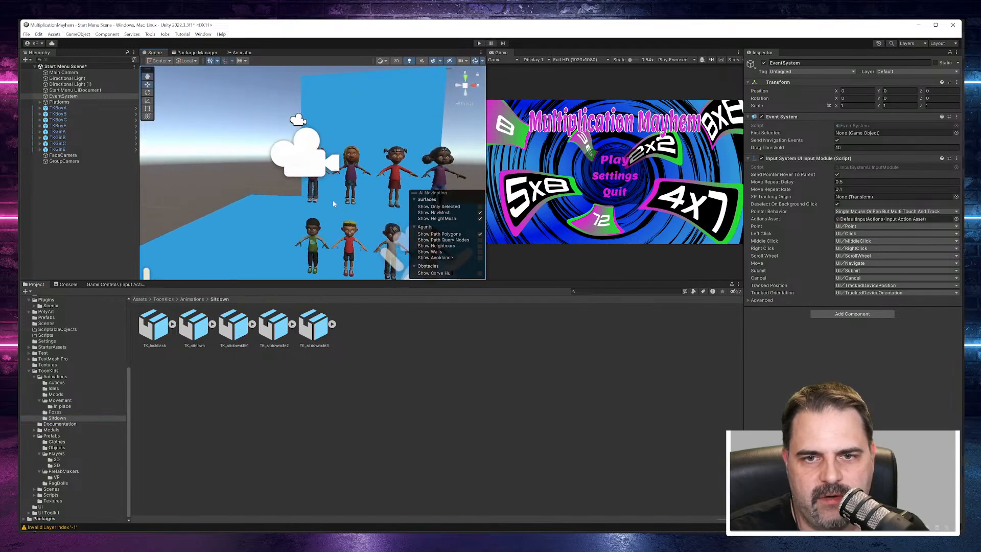
pyautogui.moveTo(332, 201); pyautogui.dragTo(330, 155, button='middle')
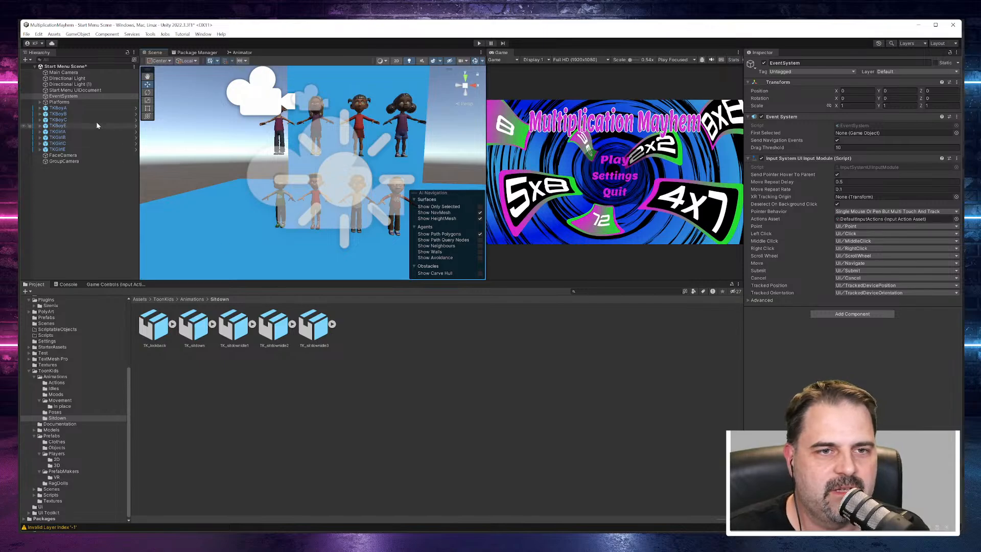
pyautogui.click(76, 109)
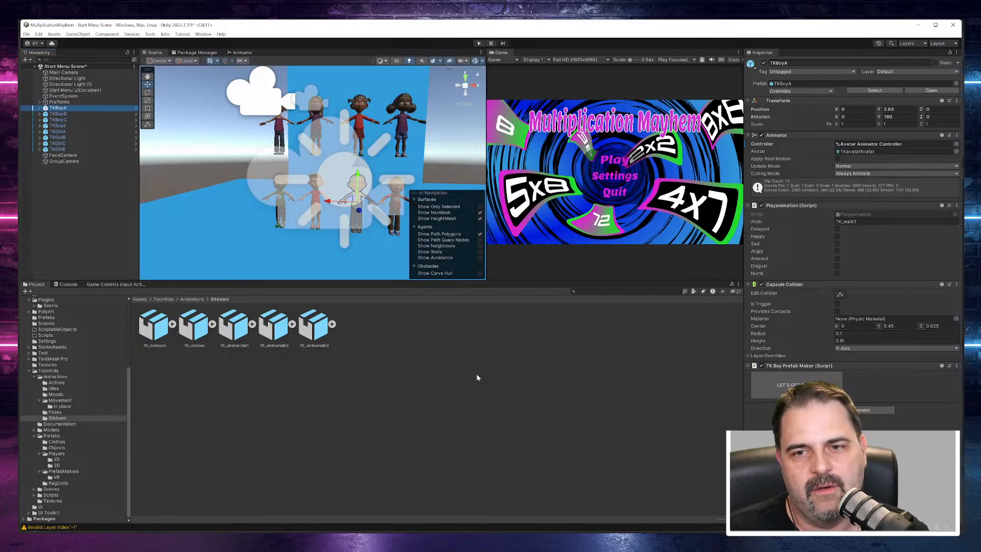
# Step: Clear the object selection and widen the Game view against the Scene view
pyautogui.moveTo(514, 281); pyautogui.dragTo(517, 284)
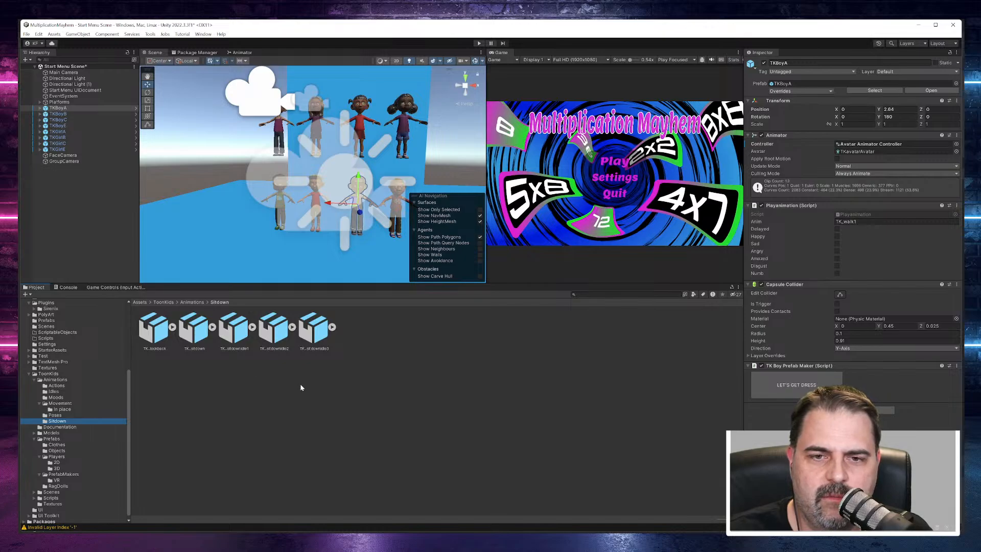
pyautogui.click(346, 357)
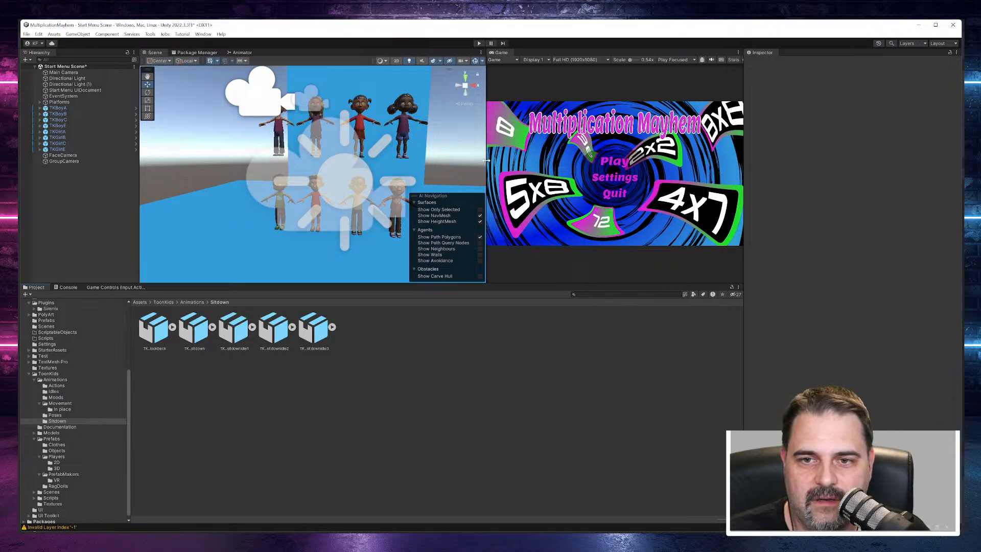
pyautogui.moveTo(486, 160); pyautogui.dragTo(429, 161)
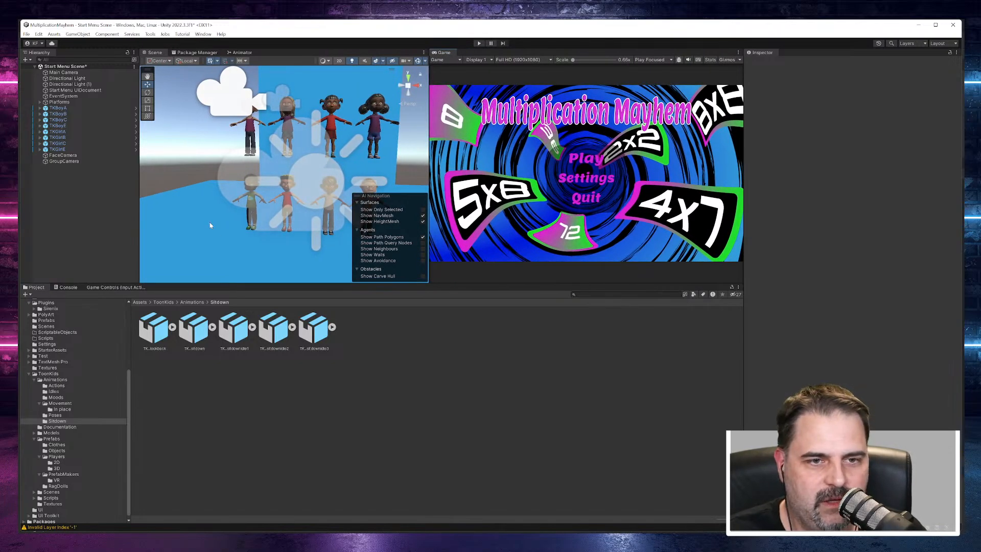
pyautogui.click(26, 34)
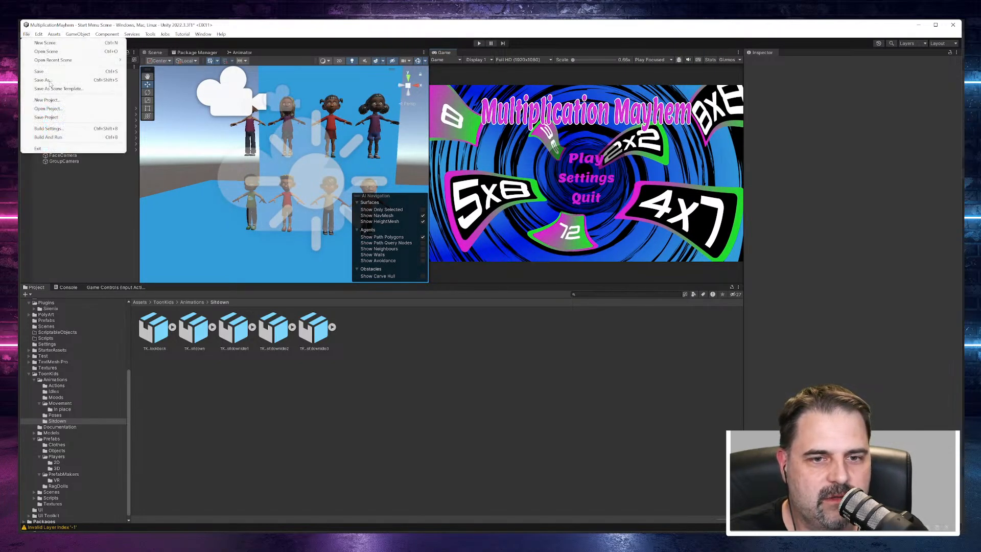
pyautogui.click(408, 491)
# Step: Examine the FaceCamera preview at a larger size, restore its size, and check the GroupCamera preview
pyautogui.click(63, 155)
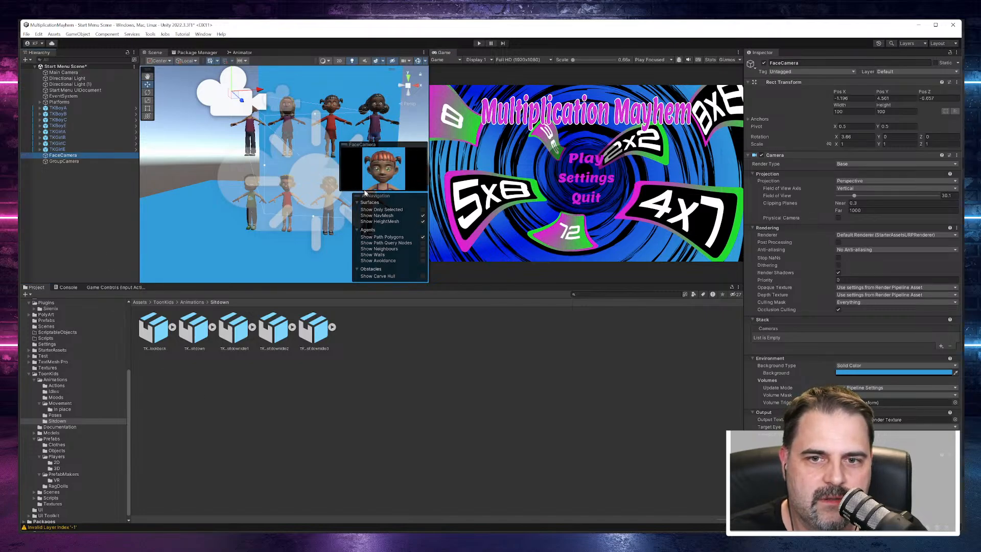
pyautogui.moveTo(339, 175); pyautogui.dragTo(318, 256)
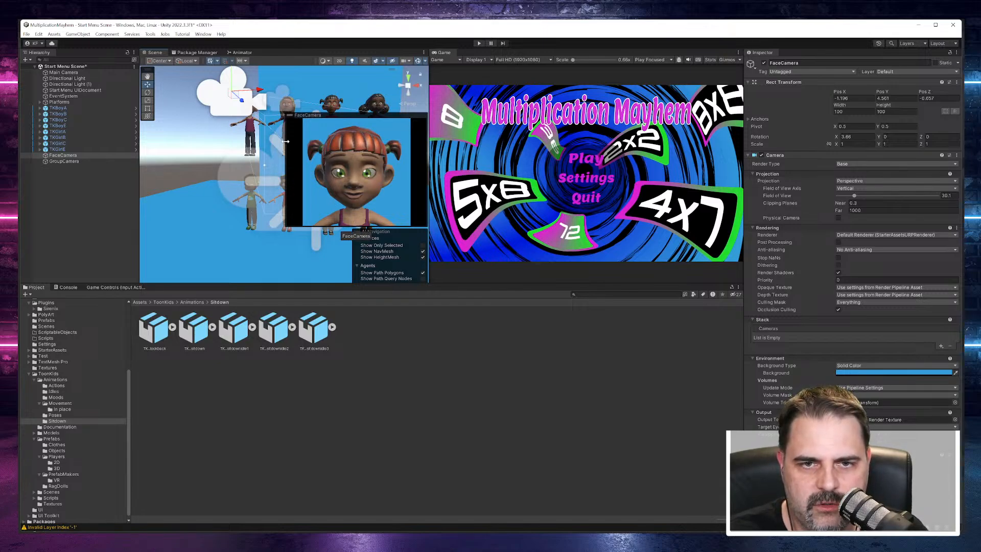
pyautogui.moveTo(285, 141); pyautogui.dragTo(399, 161)
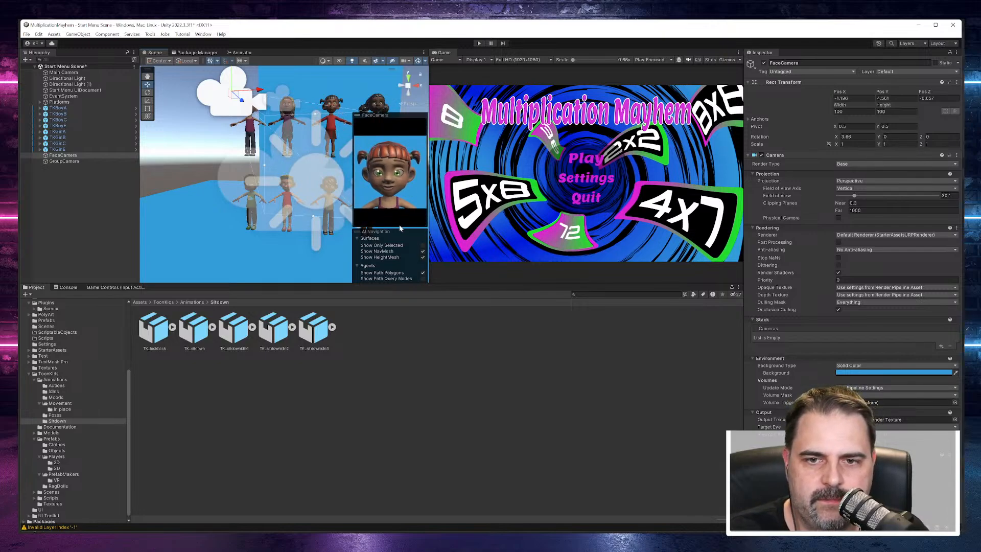
pyautogui.moveTo(400, 229); pyautogui.dragTo(401, 192)
pyautogui.click(79, 162)
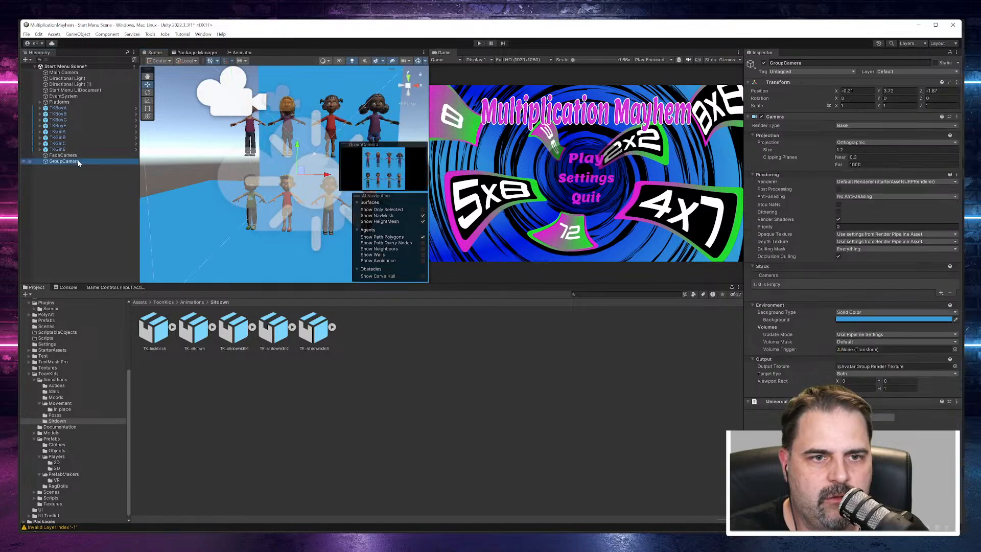
# Step: Examine the GroupCamera preview at a taller and wider size in the Scene view, and narrow it again
pyautogui.moveTo(340, 166); pyautogui.dragTo(340, 79)
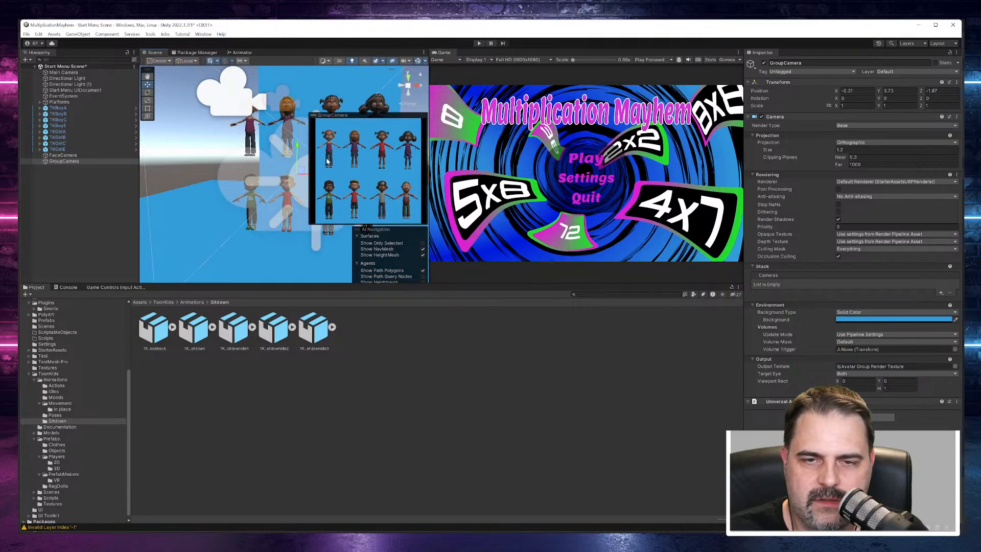
pyautogui.moveTo(310, 164); pyautogui.dragTo(261, 167)
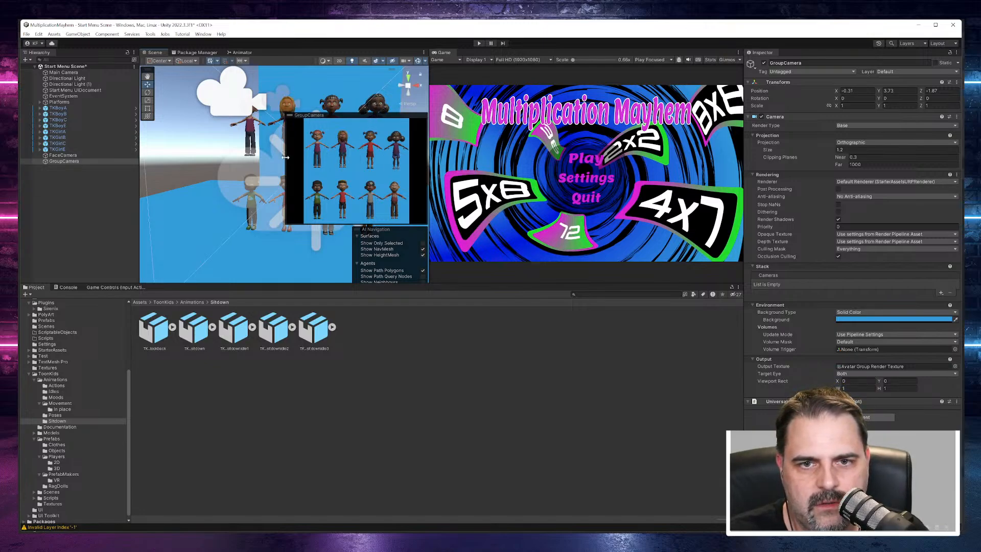
pyautogui.moveTo(285, 161); pyautogui.dragTo(357, 166)
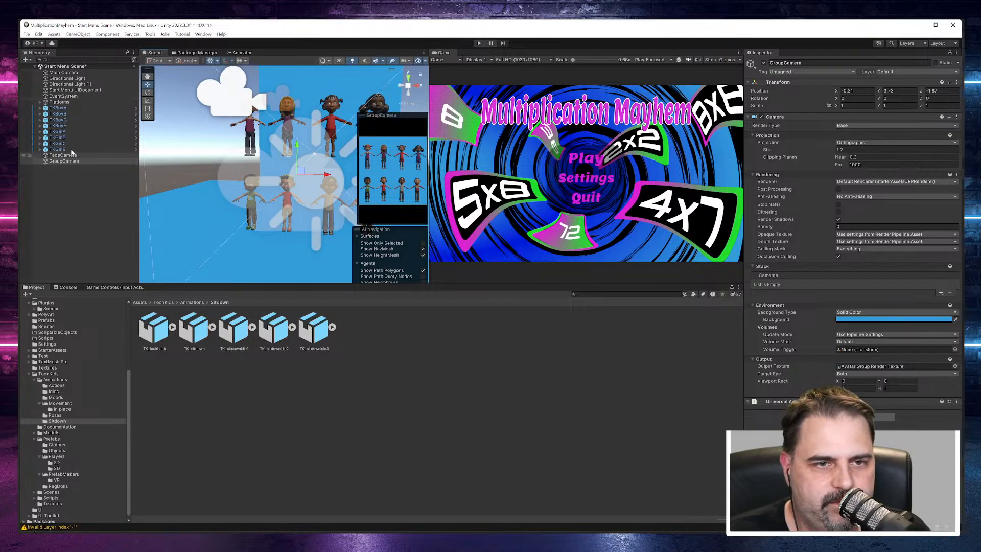
# Step: Open the Start Menu UIDocument's source asset, Start Menu UXMLTemplate, for editing in a maximized UI Builder
pyautogui.click(74, 90)
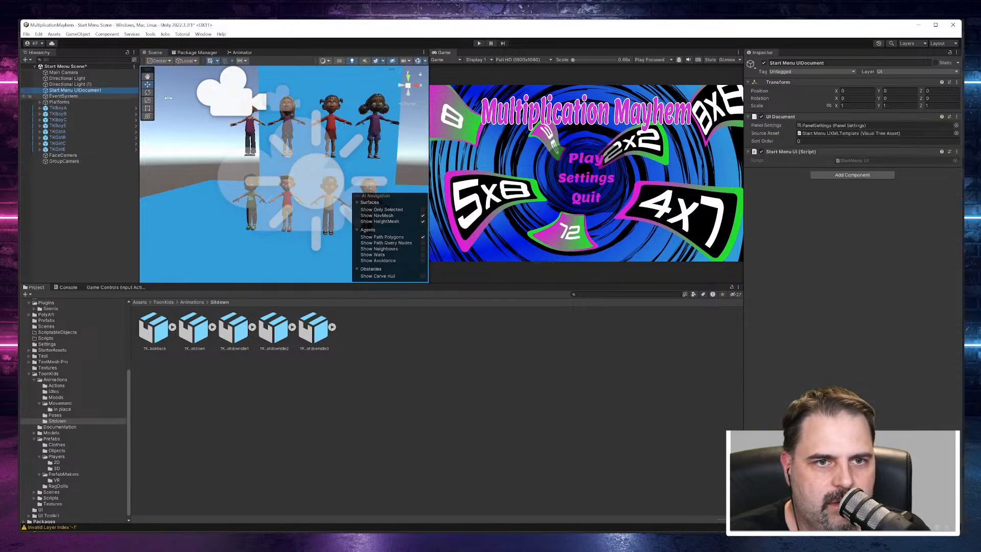
pyautogui.click(825, 133)
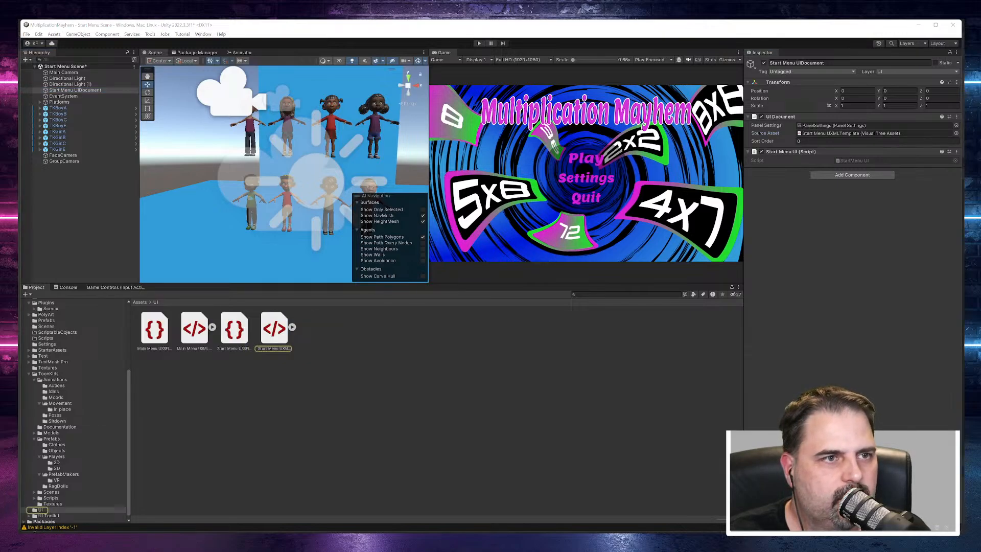
pyautogui.moveTo(21, 148); pyautogui.dragTo(718, 37)
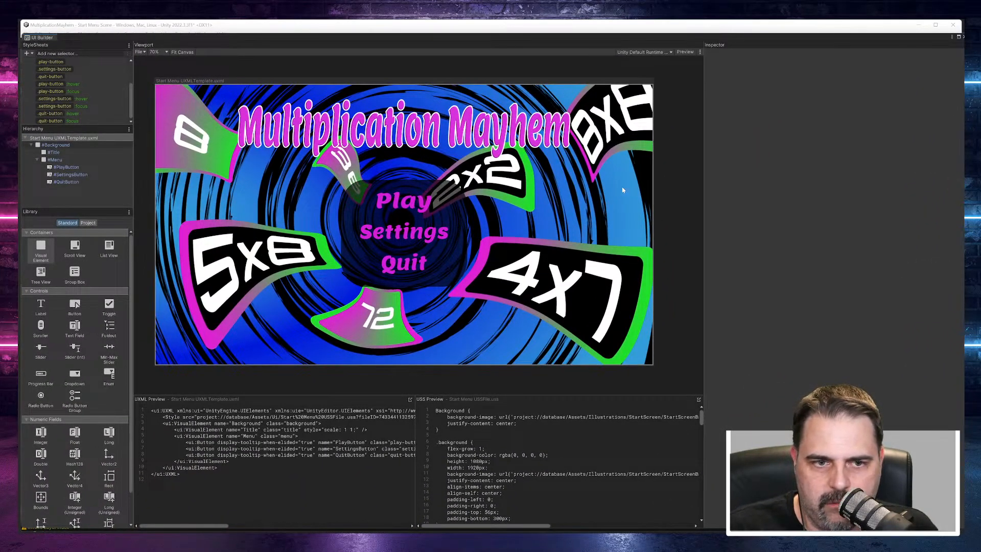
# Step: Add a visual element named AvatarHolder at the root of the start menu hierarchy, outside Background
pyautogui.moveTo(41, 248); pyautogui.dragTo(41, 192)
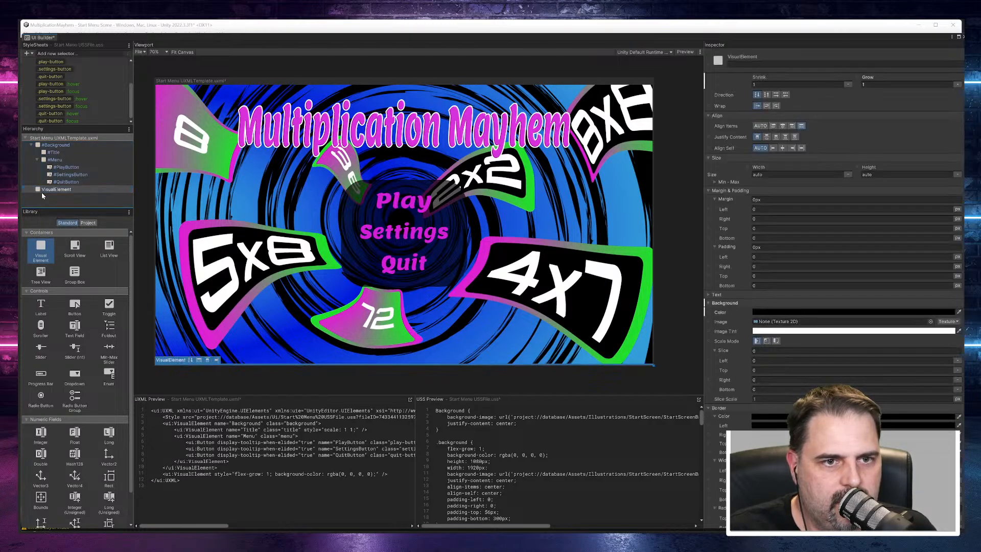
pyautogui.click(754, 65)
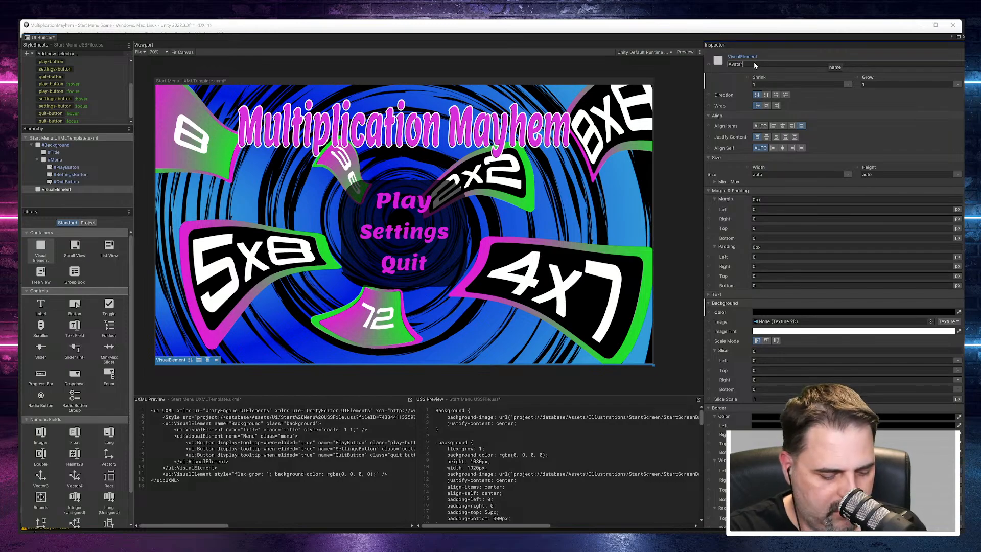
pyautogui.write('olde')
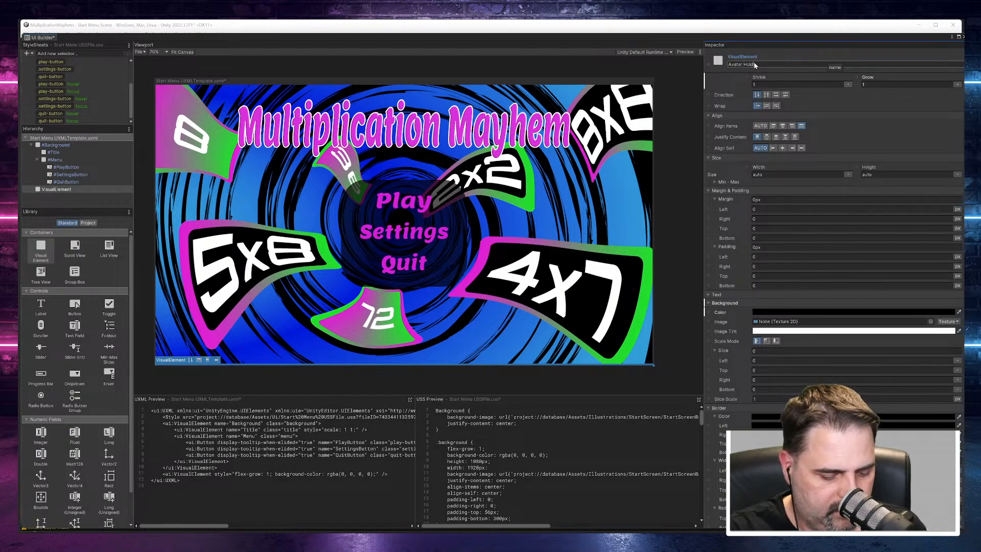
pyautogui.write('r')
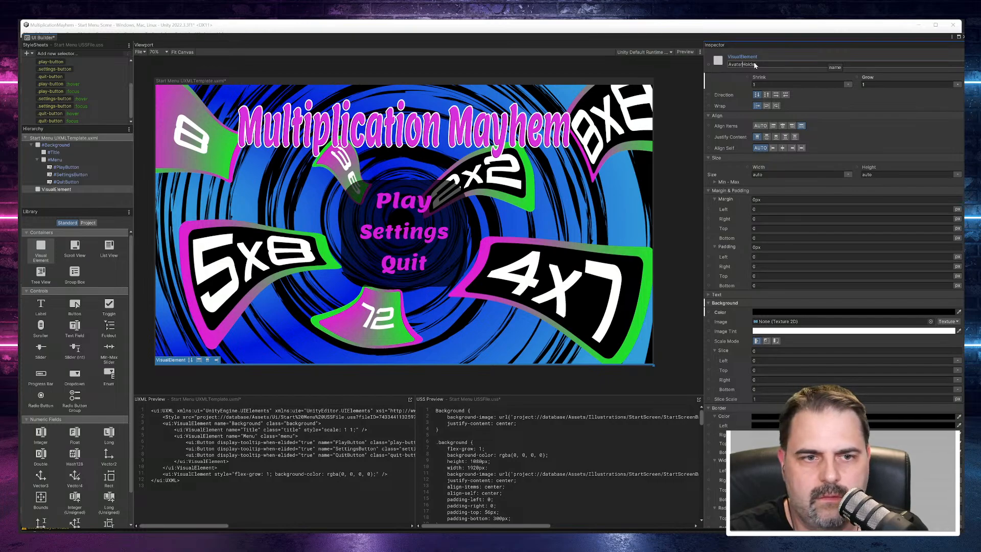
pyautogui.press('Return')
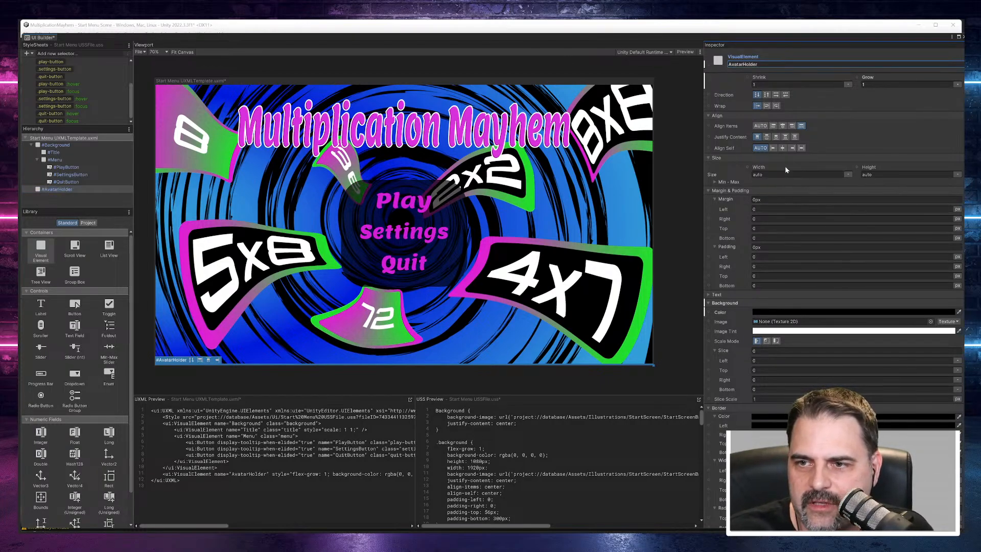
pyautogui.scroll(9, 786, 168)
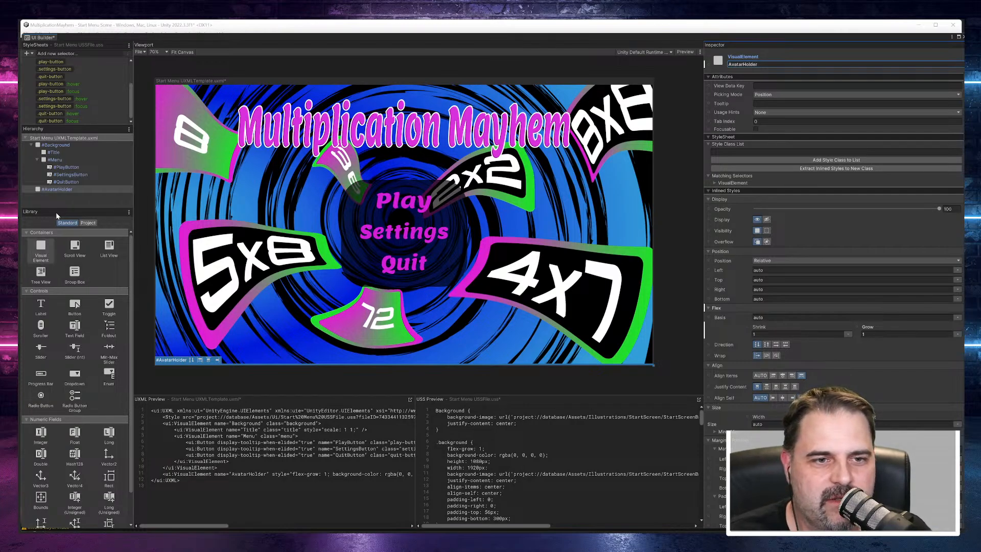
# Step: Add a visual element named AvatarTitle as a child of AvatarHolder
pyautogui.click(56, 190)
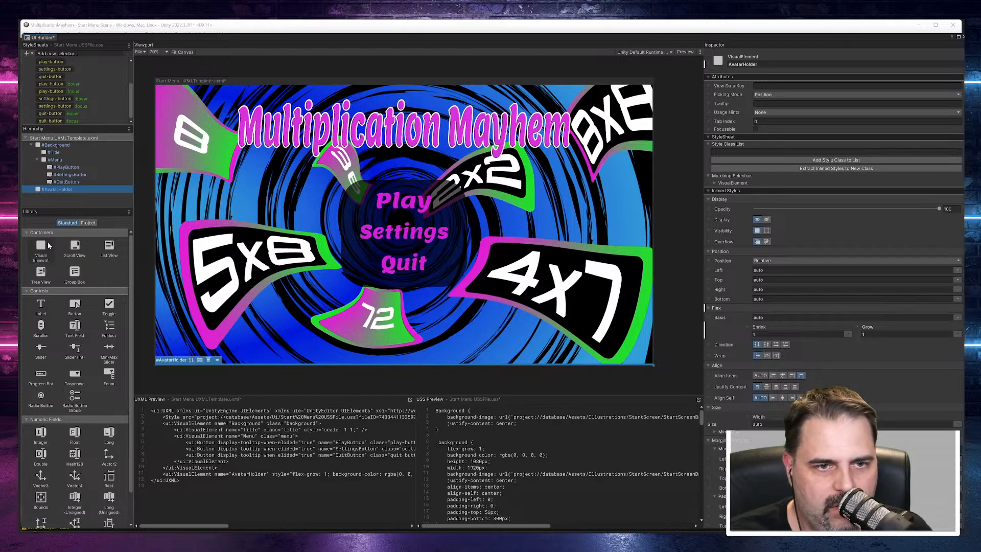
pyautogui.moveTo(44, 247); pyautogui.dragTo(63, 193)
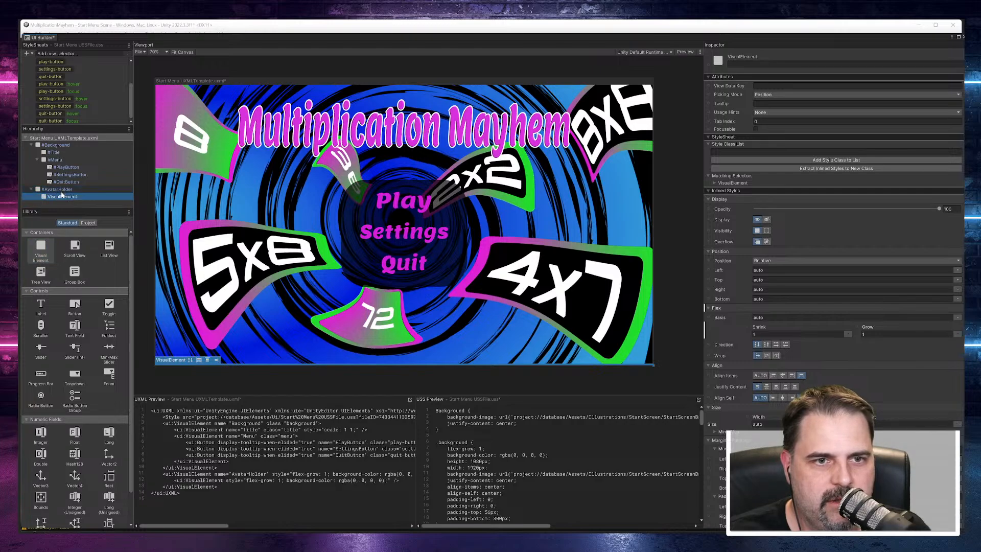
pyautogui.click(751, 65)
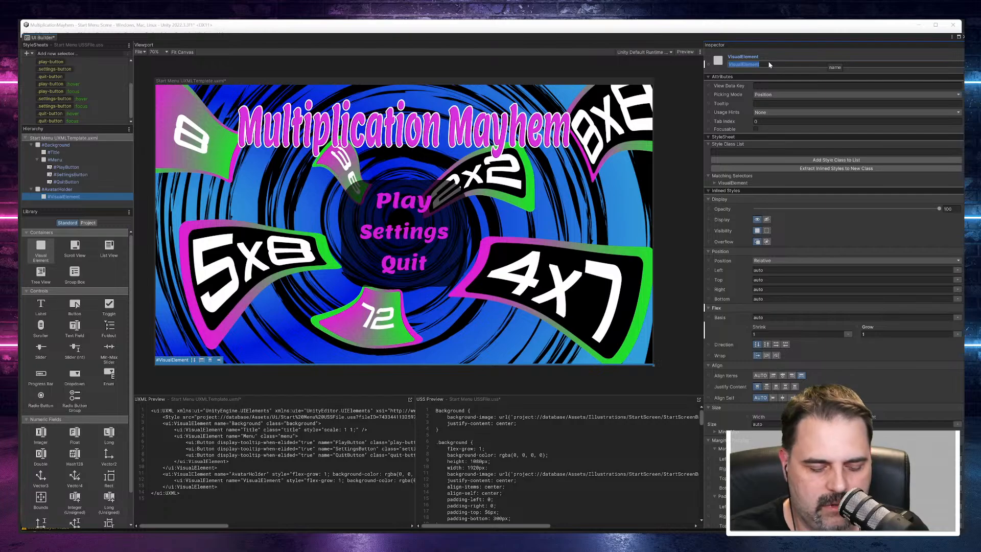
pyautogui.write('Title')
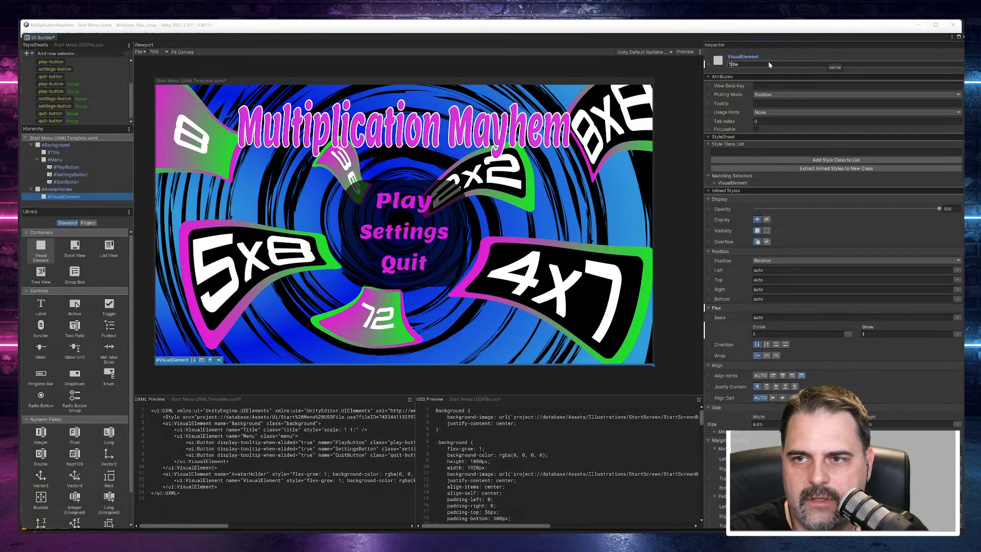
pyautogui.write('Ava')
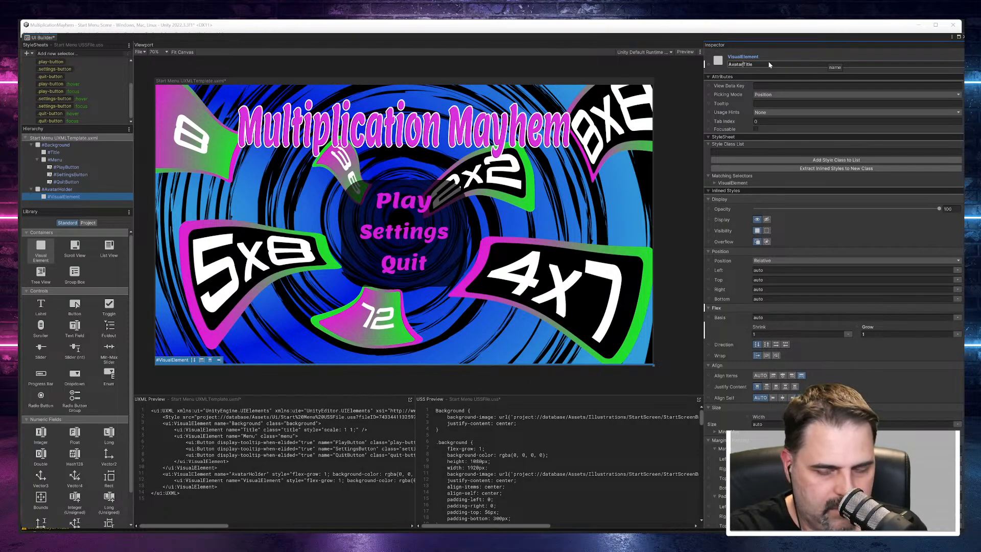
pyautogui.write('tar')
pyautogui.press('Return')
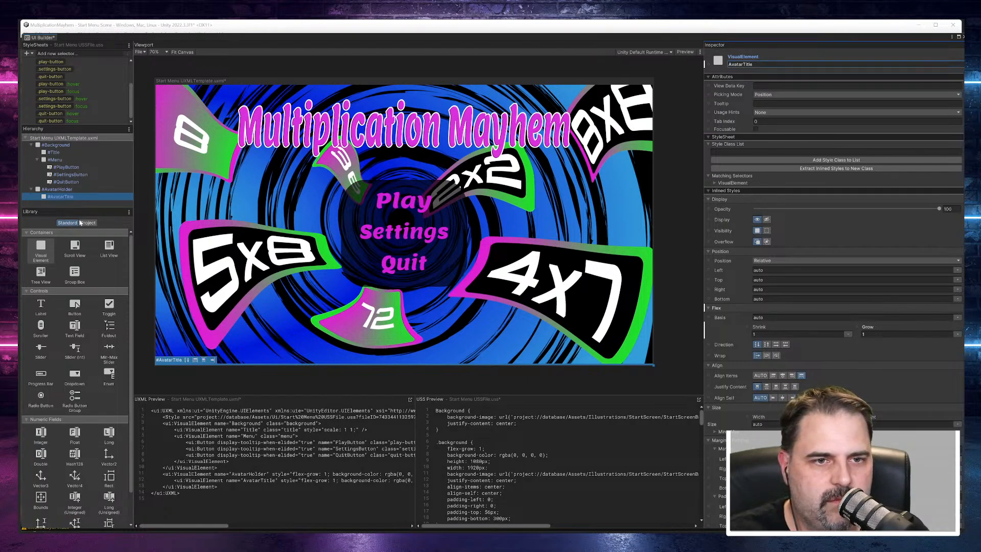
# Step: Add a second child visual element to AvatarHolder and name it AvatarFrame
pyautogui.moveTo(45, 245); pyautogui.dragTo(59, 202)
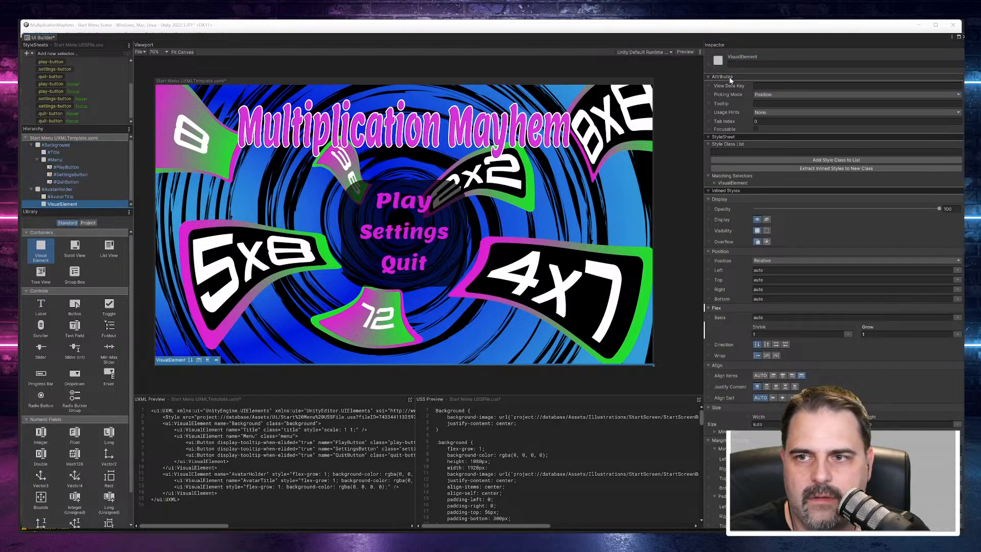
pyautogui.click(731, 64)
pyautogui.write('A')
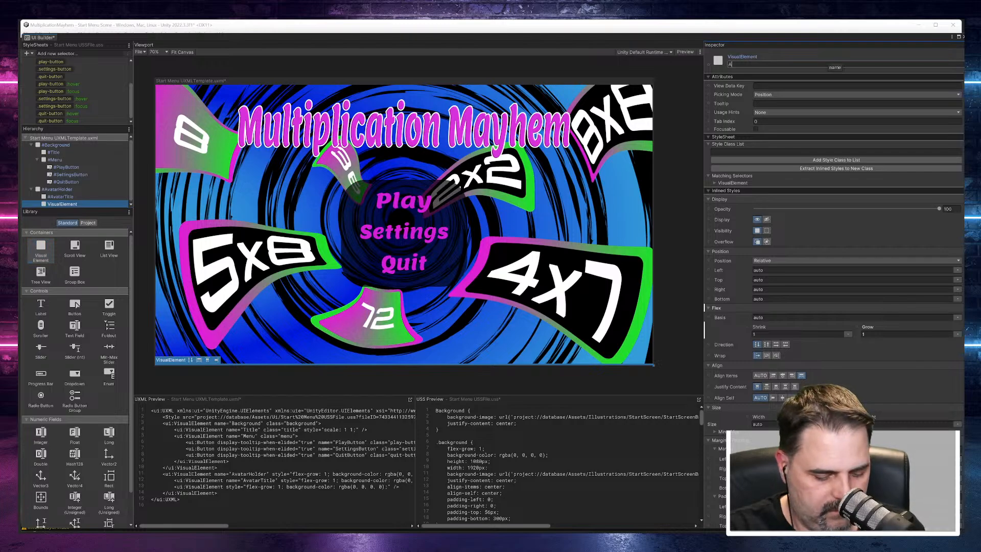
pyautogui.write('vatarFrame')
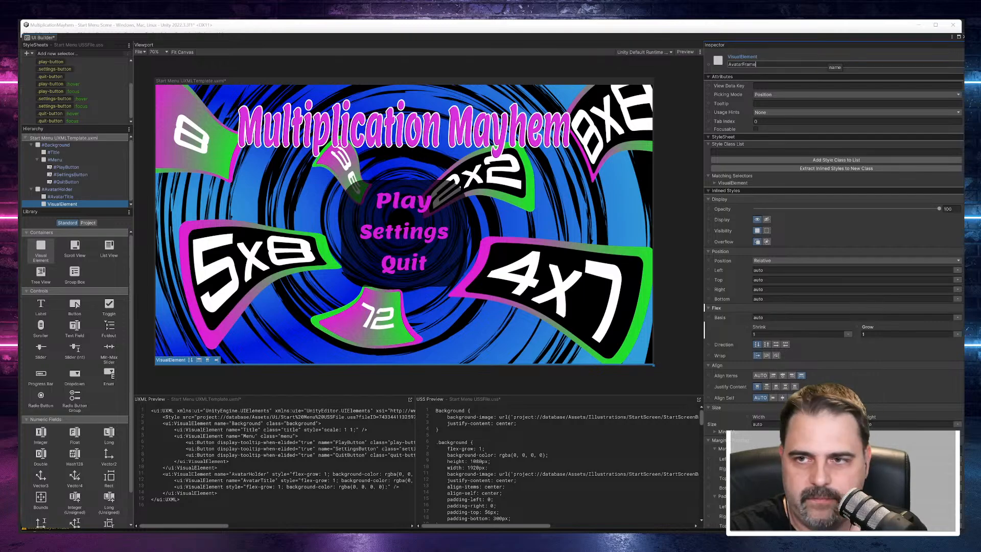
pyautogui.press('Return')
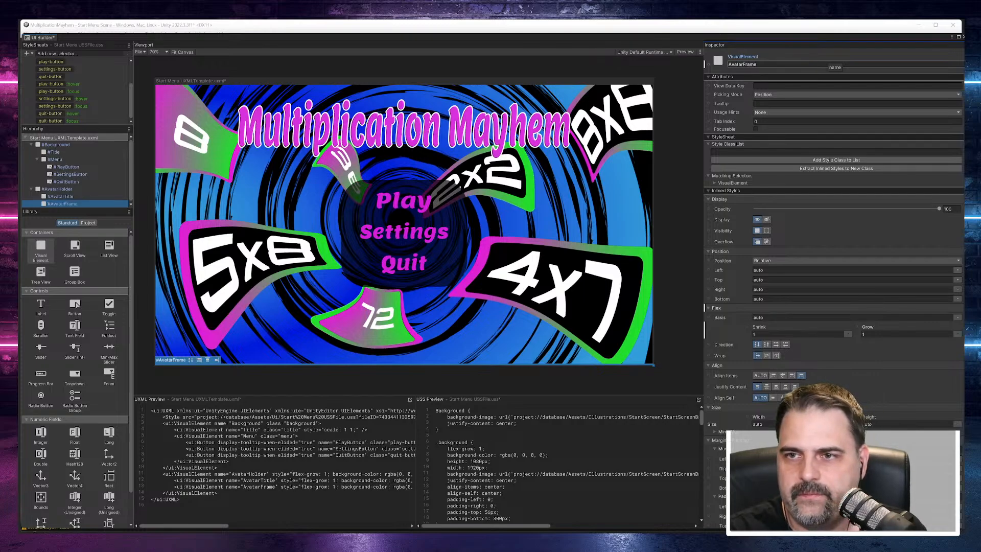
# Step: Nest a visual element named AvatarCamera inside AvatarFrame
pyautogui.moveTo(49, 242); pyautogui.dragTo(70, 197)
pyautogui.scroll(-1, 84, 176)
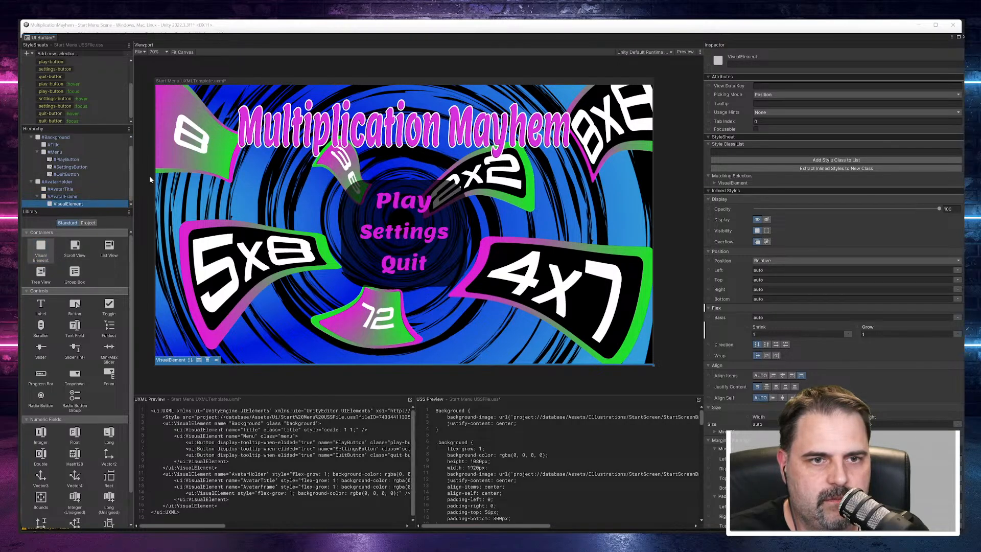
pyautogui.click(740, 62)
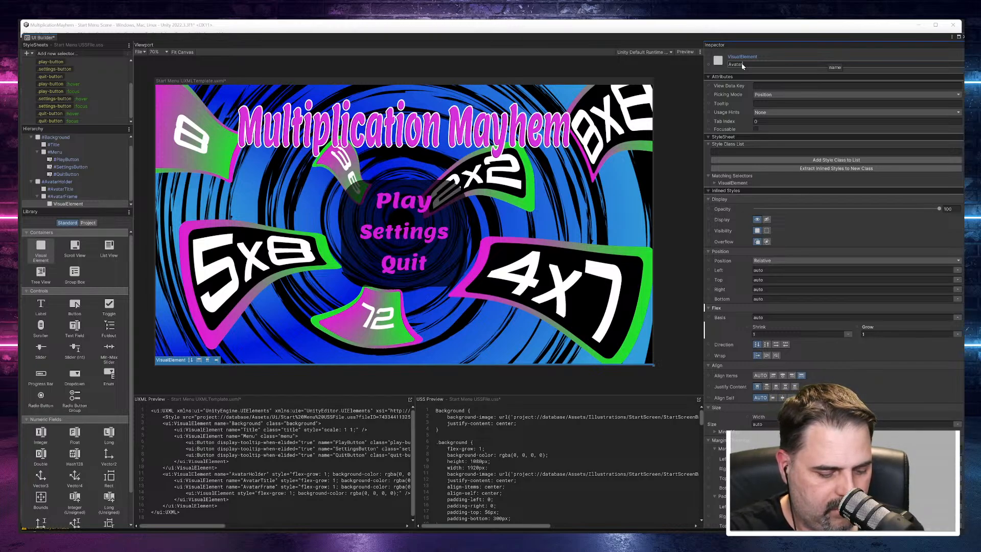
pyautogui.write('Camera')
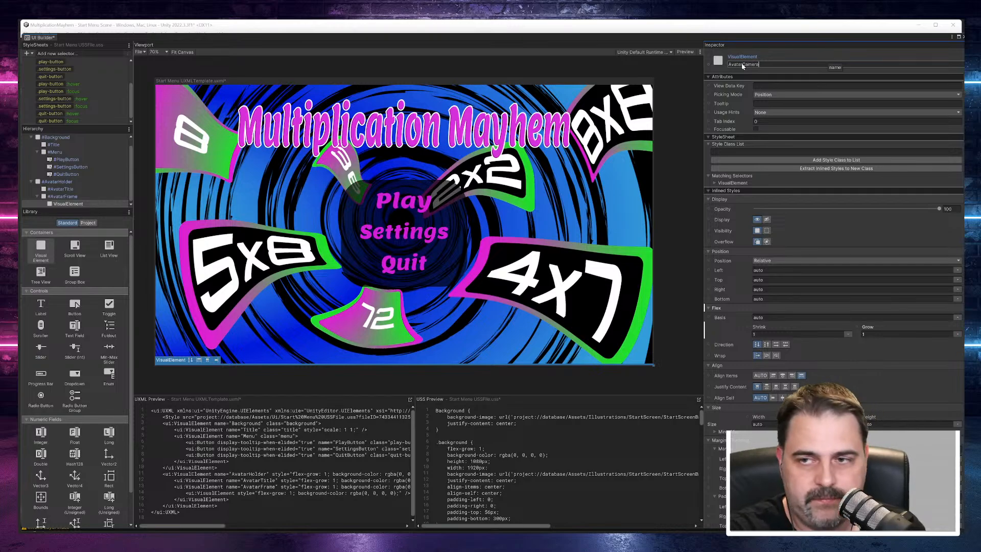
pyautogui.press('Return')
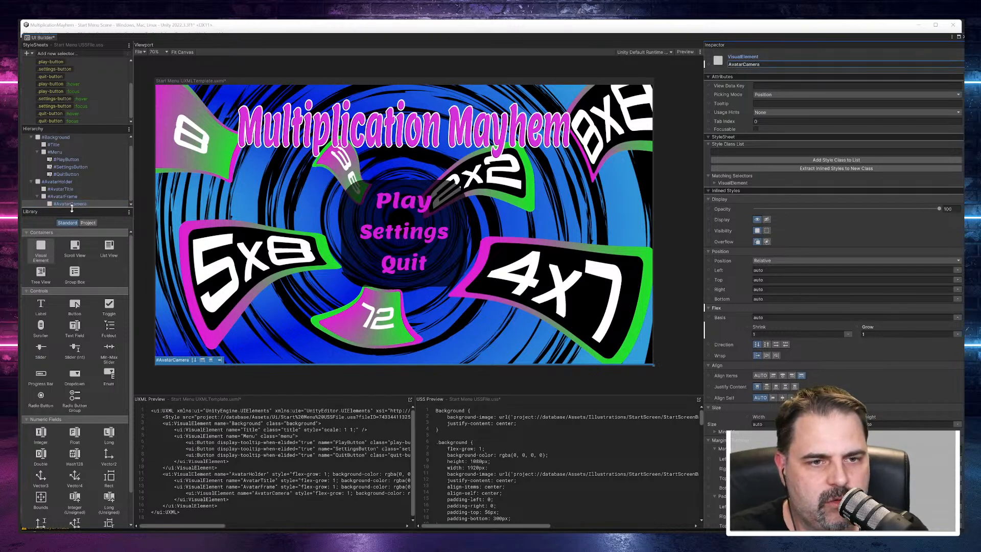
pyautogui.moveTo(41, 247); pyautogui.dragTo(61, 209)
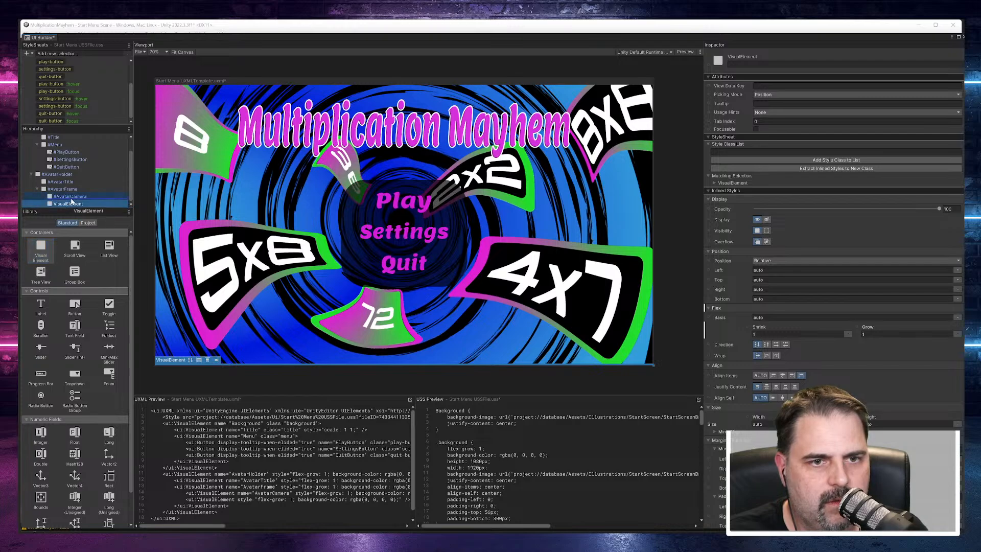
pyautogui.moveTo(67, 207); pyautogui.dragTo(77, 198)
pyautogui.click(745, 65)
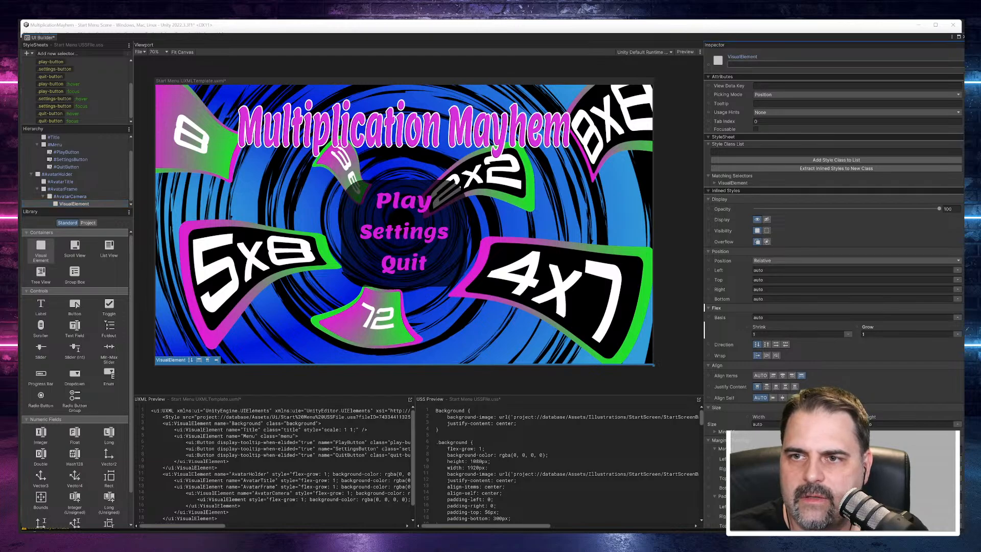
pyautogui.write('Ava')
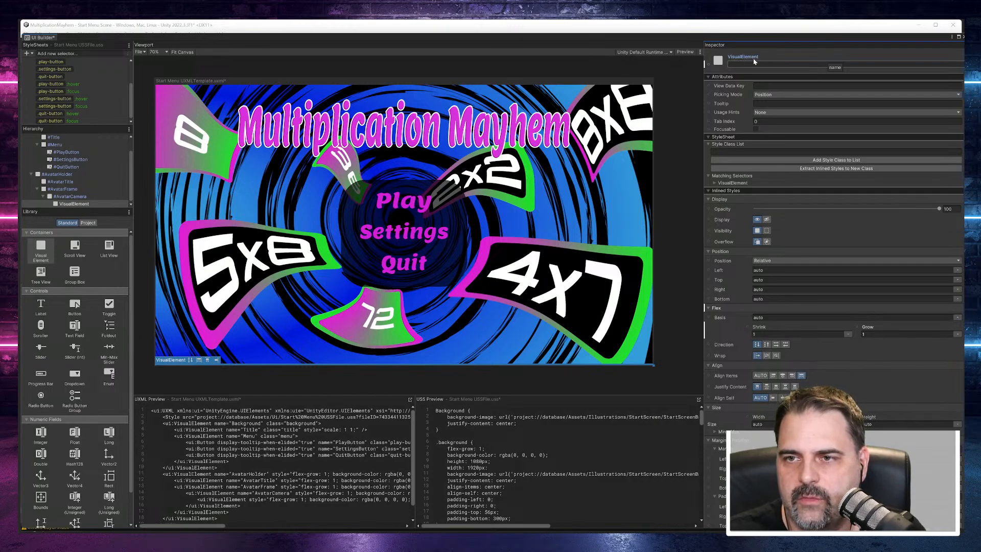
pyautogui.click(74, 204)
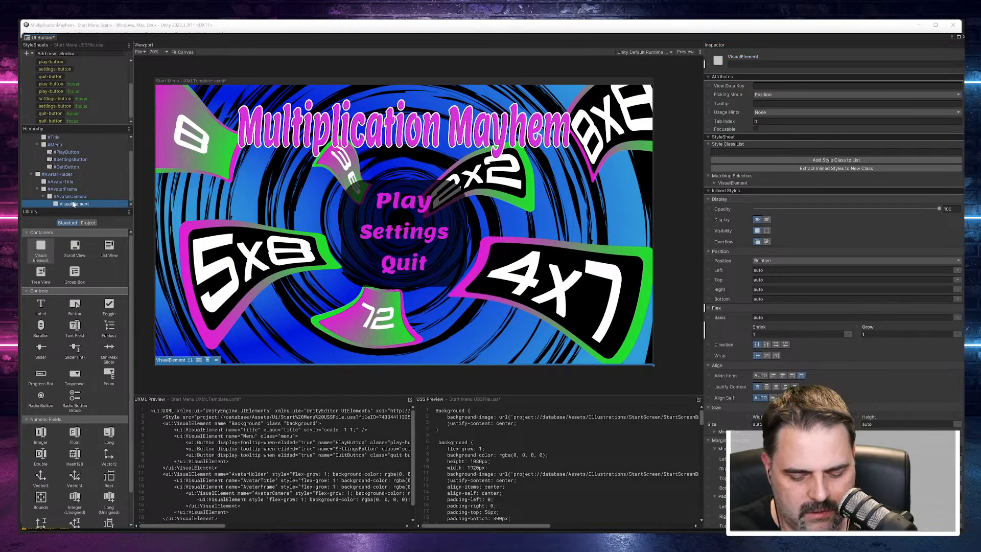
pyautogui.press('Delete')
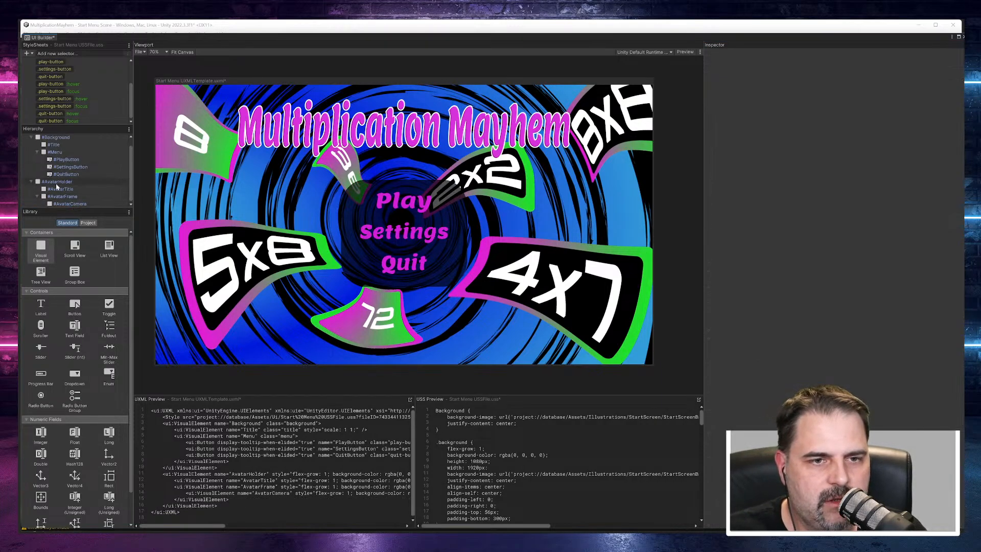
# Step: Add a Button control nested inside AvatarCamera, and select AvatarHolder to review its picking mode options
pyautogui.moveTo(74, 305); pyautogui.dragTo(67, 206)
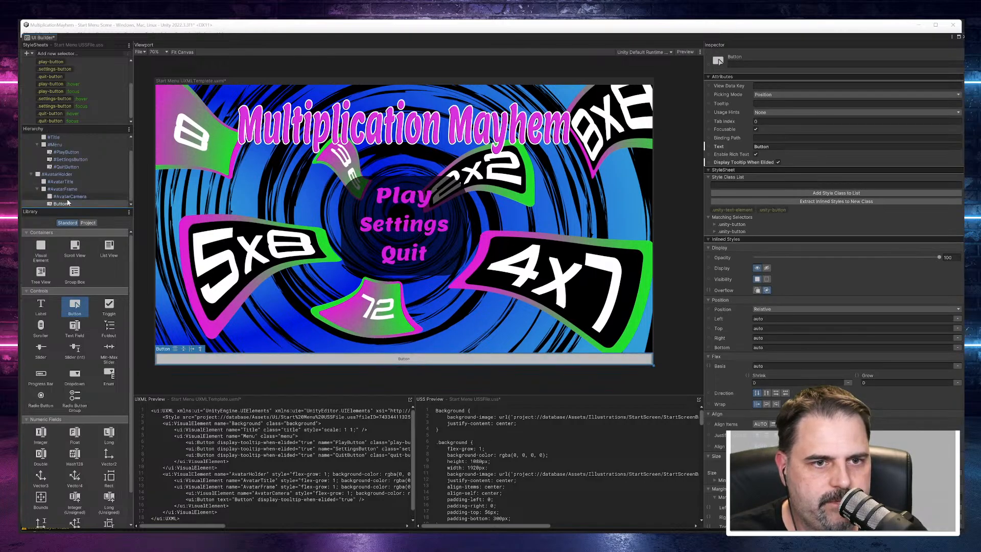
pyautogui.moveTo(72, 197); pyautogui.dragTo(72, 197)
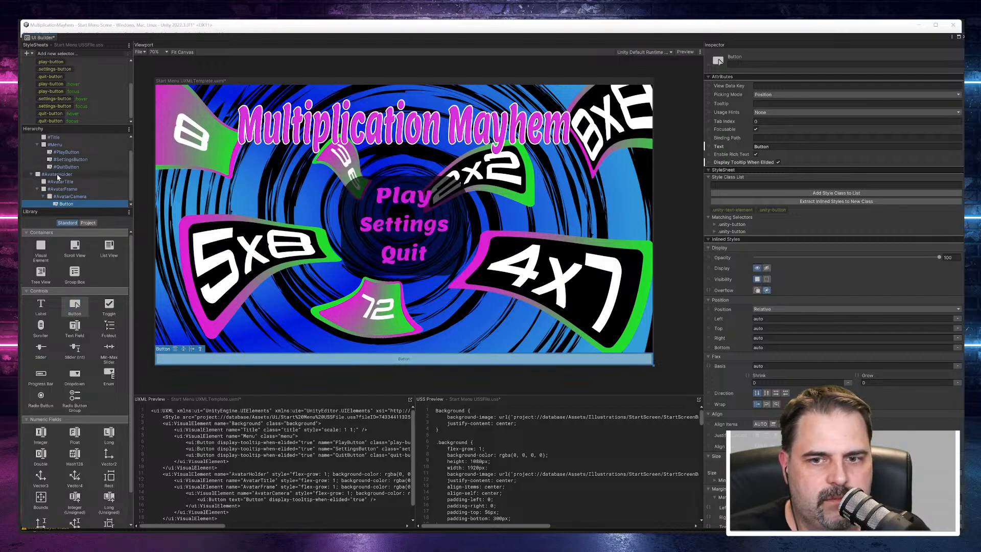
pyautogui.click(59, 174)
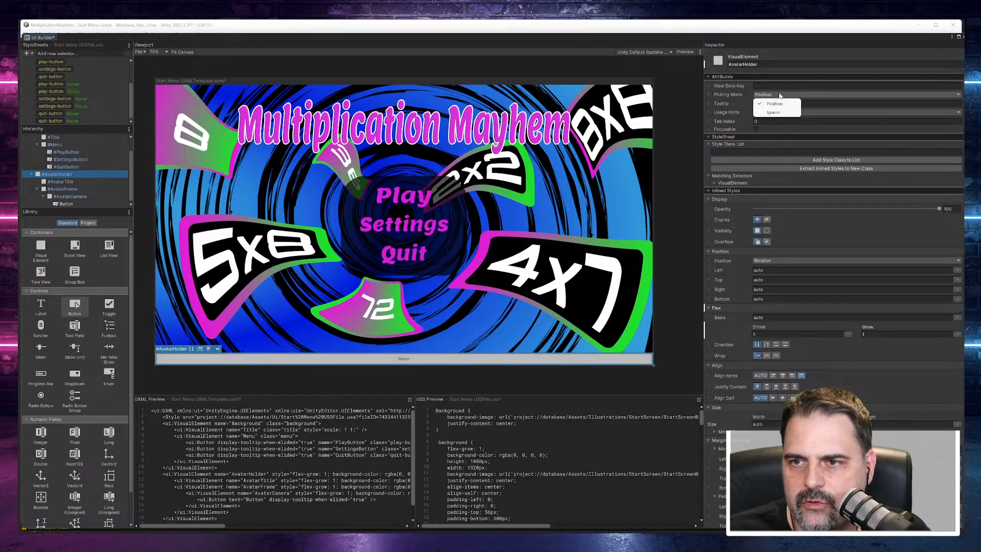
pyautogui.click(813, 125)
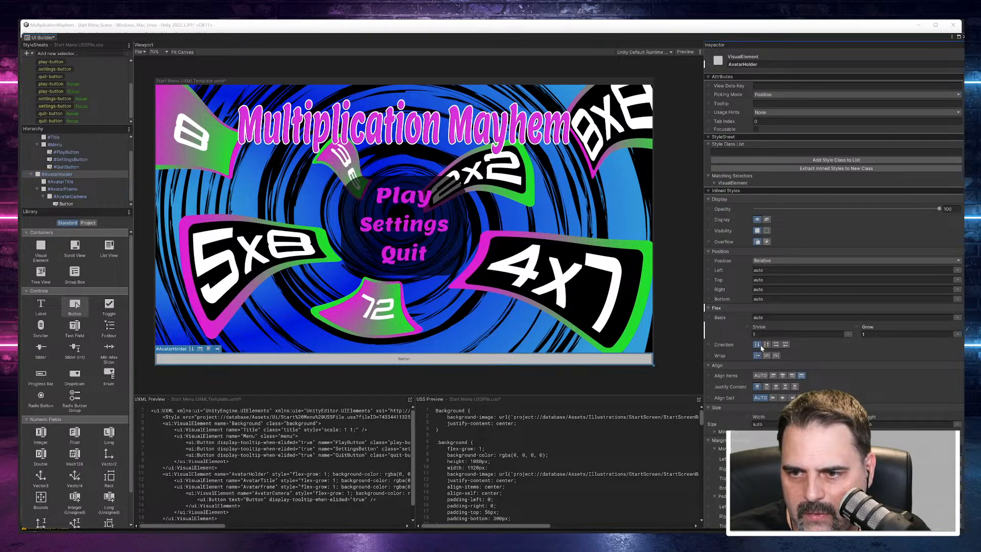
# Step: Set AvatarHolder's position mode to Absolute and resize it on the canvas to about 269 px wide and 348 px high
pyautogui.click(771, 261)
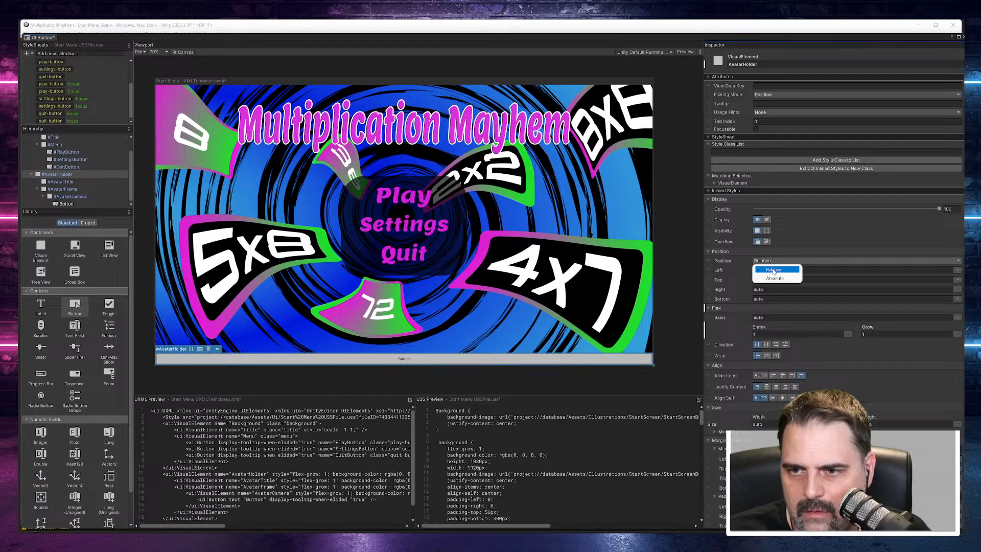
pyautogui.click(774, 278)
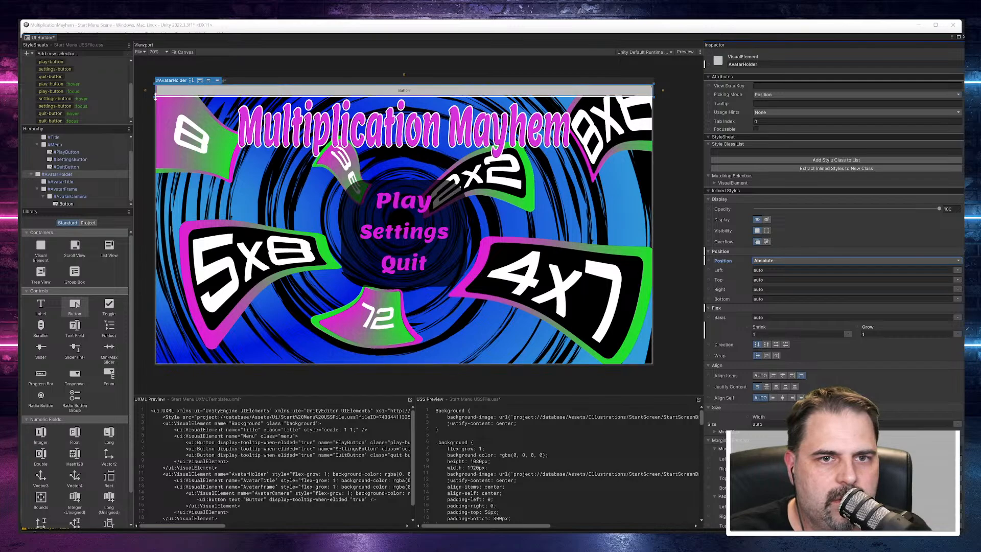
pyautogui.moveTo(155, 97); pyautogui.dragTo(565, 295)
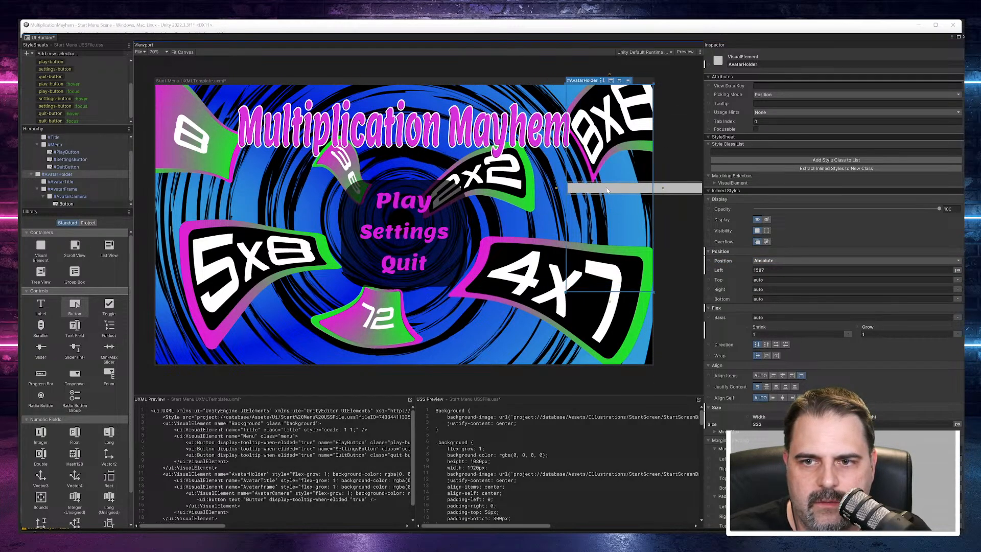
pyautogui.moveTo(597, 196); pyautogui.dragTo(472, 244)
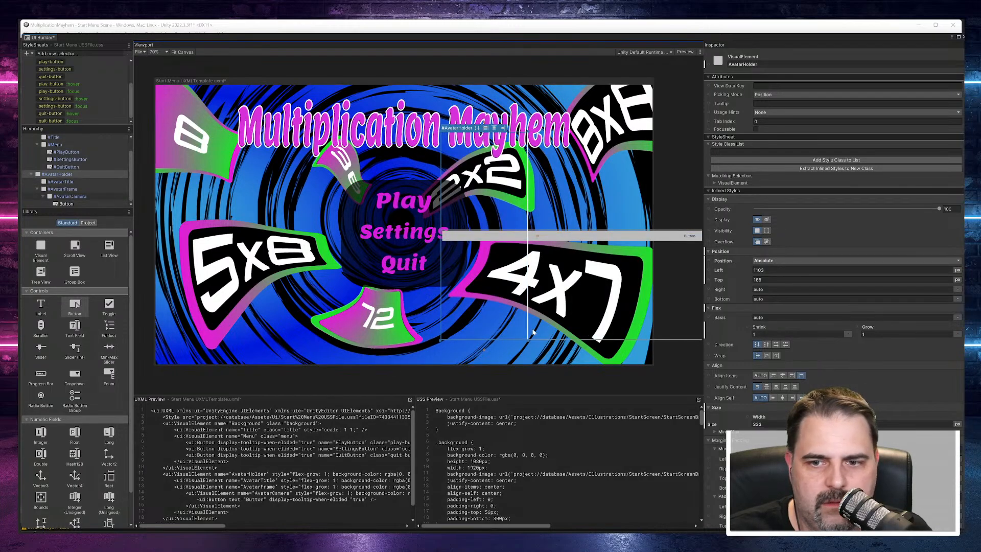
pyautogui.moveTo(530, 340); pyautogui.dragTo(512, 224)
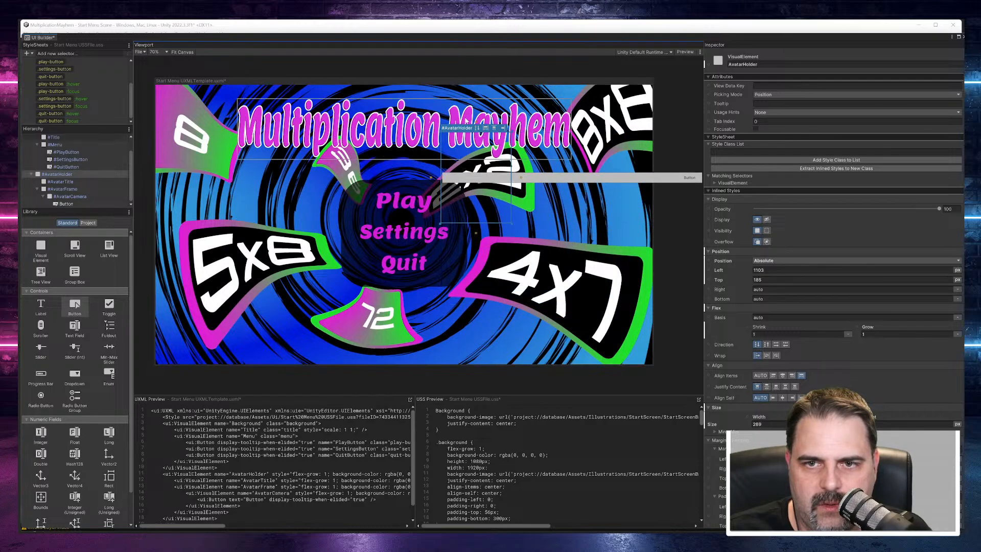
# Step: Move AvatarHolder to the right side of the start menu canvas, at about left 1518 px and top 314 px
pyautogui.click(466, 130)
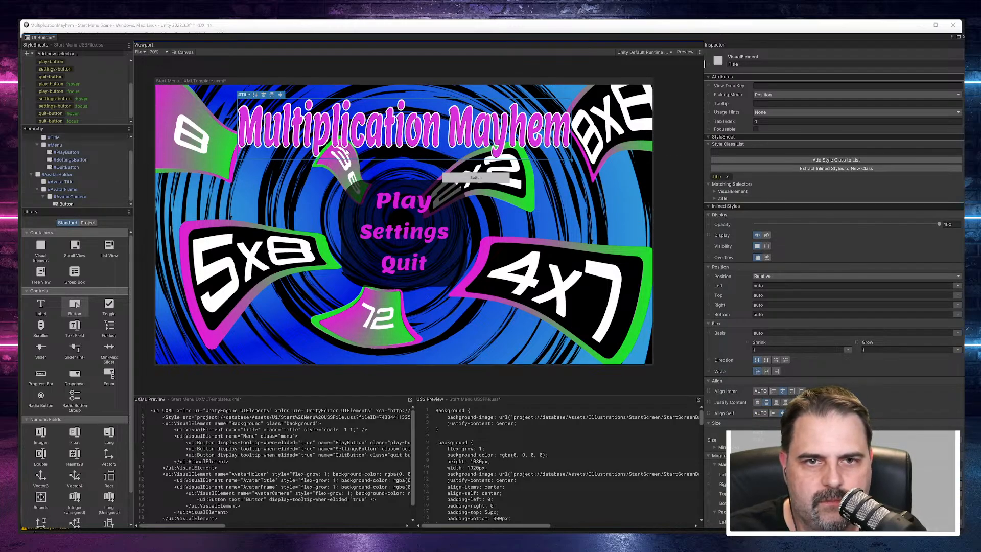
pyautogui.click(488, 198)
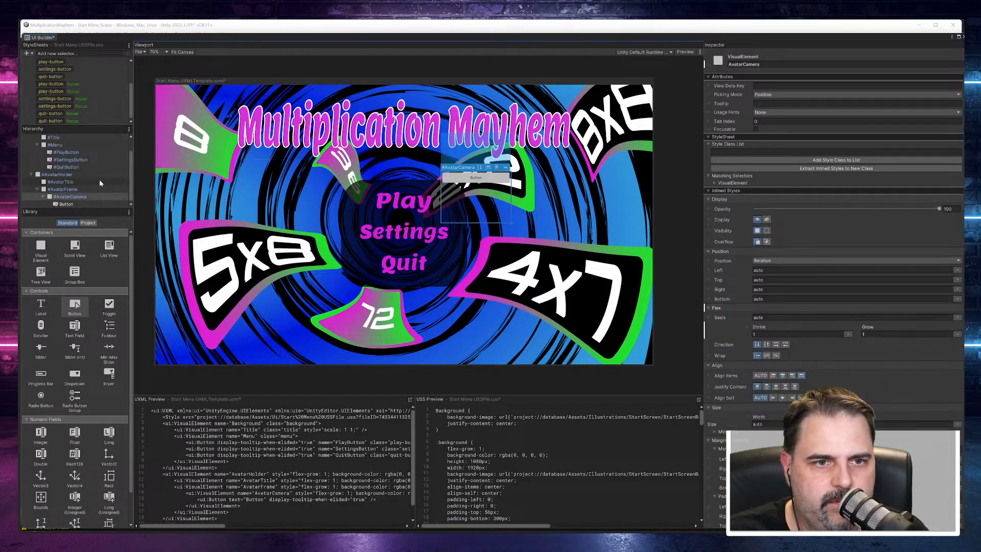
pyautogui.click(57, 174)
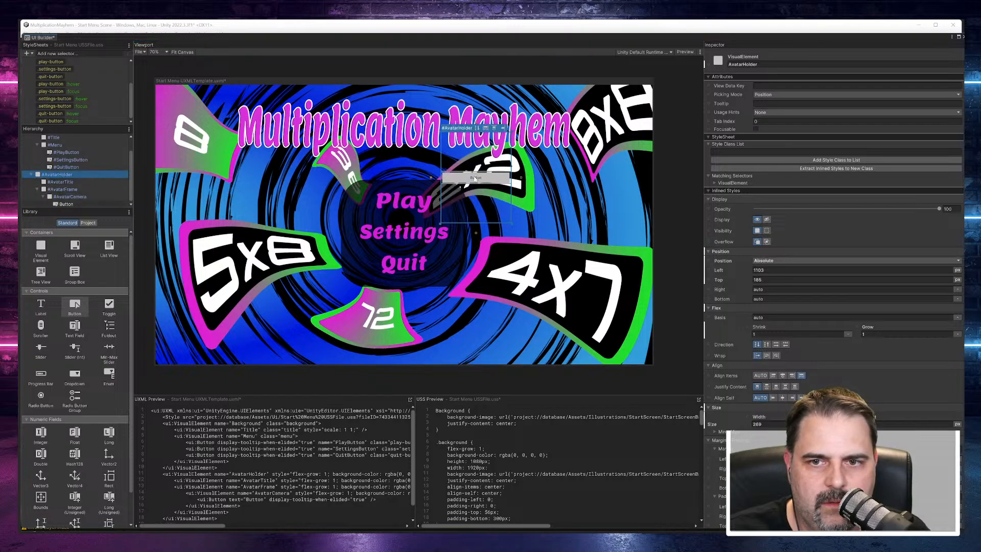
pyautogui.moveTo(477, 182); pyautogui.dragTo(585, 216)
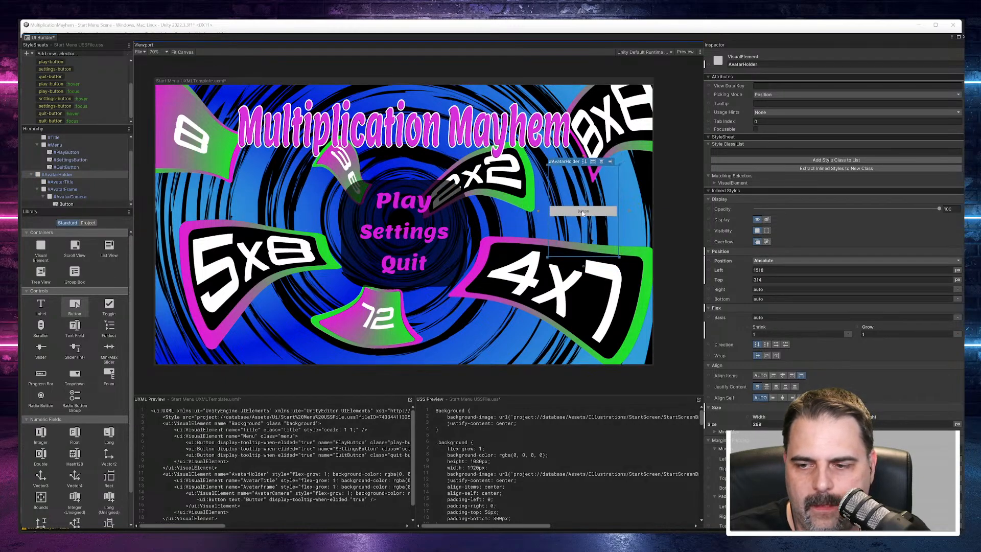
pyautogui.scroll(-6, 807, 353)
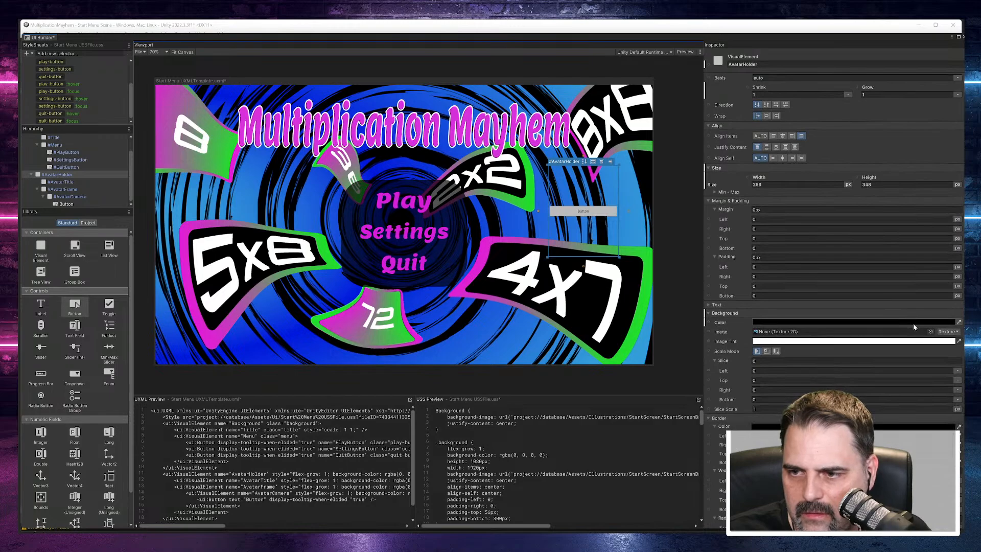
pyautogui.click(930, 332)
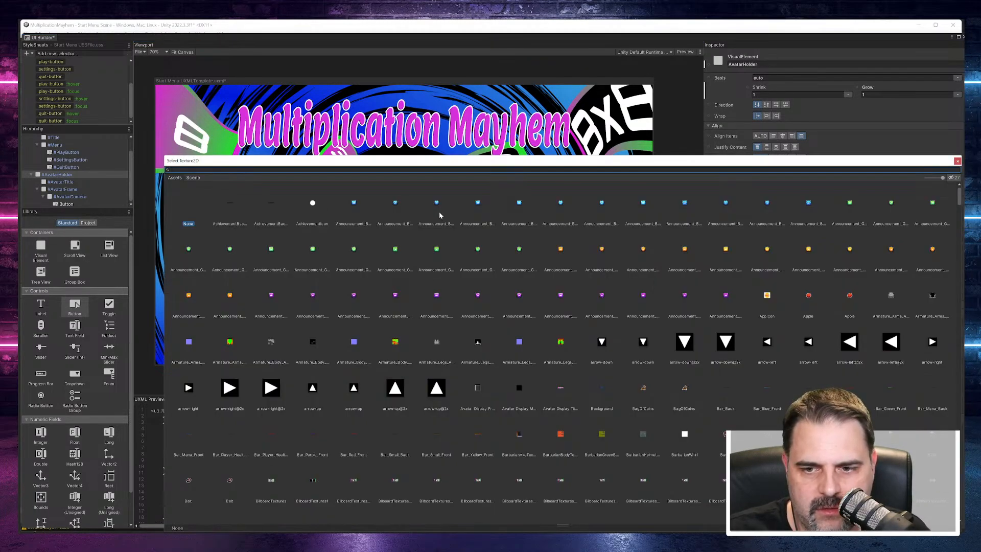
pyautogui.press('Escape')
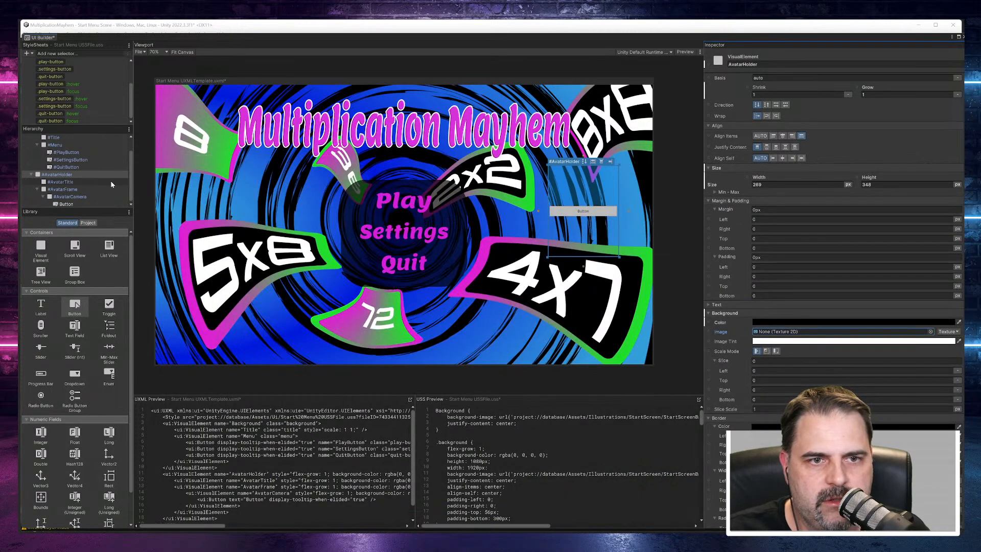
# Step: Assign the Avatar Display Title texture as the background image of AvatarTitle
pyautogui.click(65, 182)
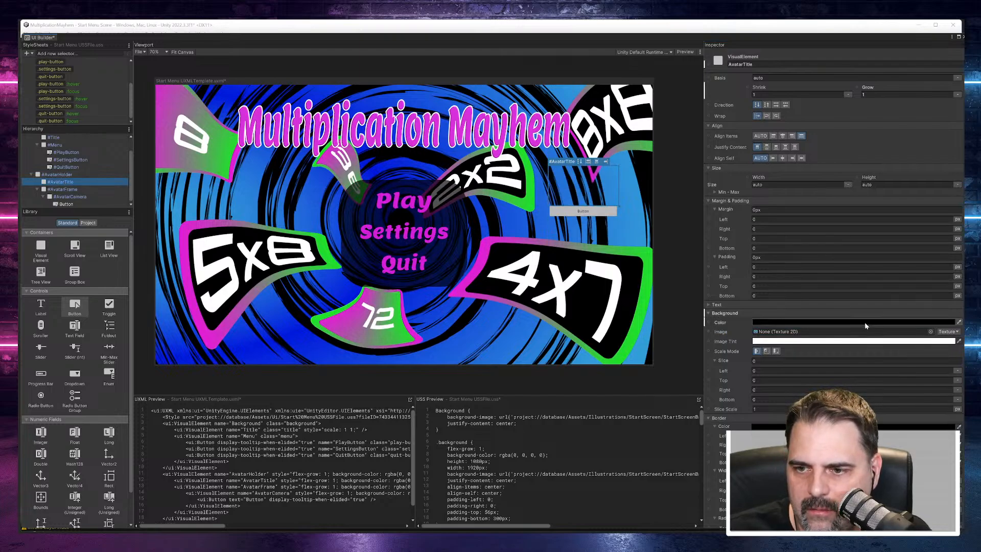
pyautogui.click(938, 332)
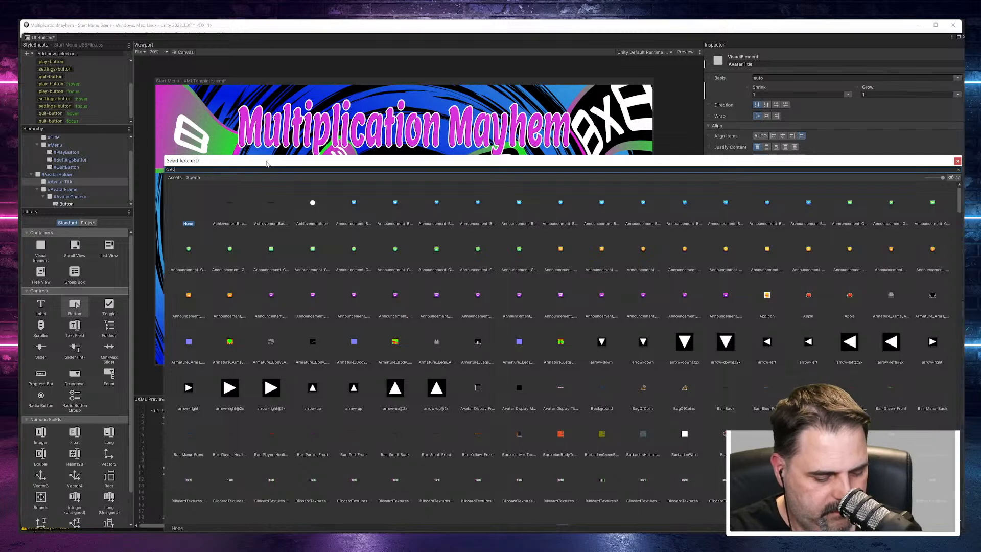
pyautogui.write('Avata')
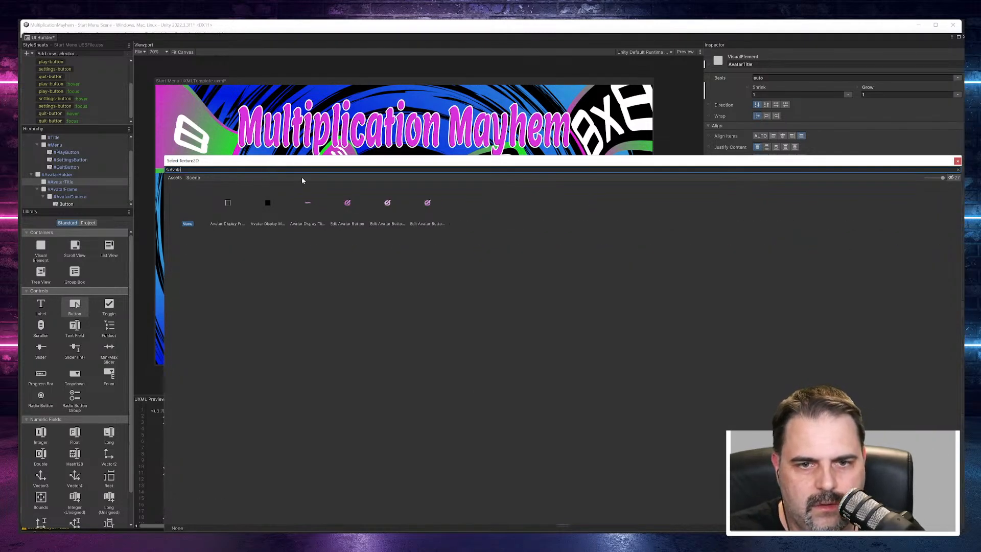
pyautogui.doubleClick(308, 203)
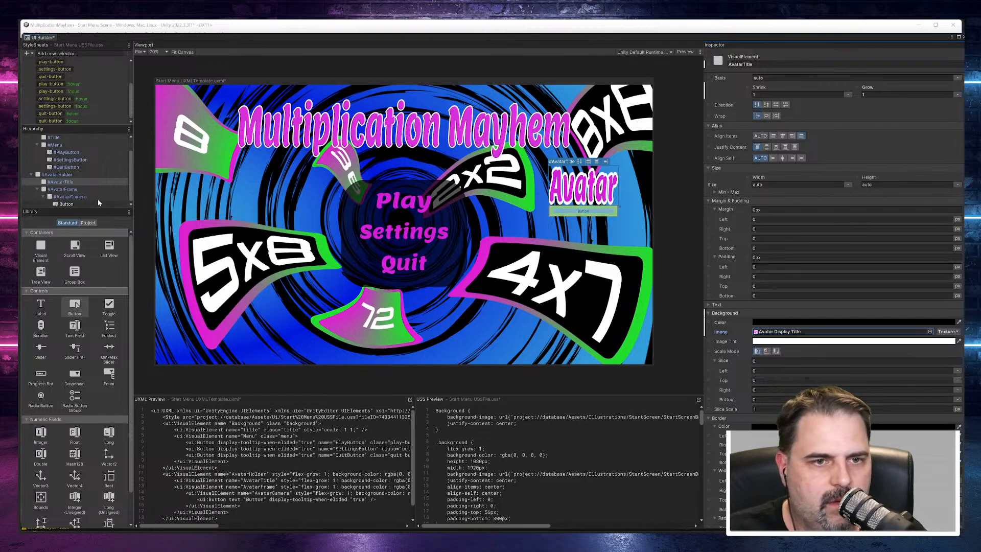
# Step: Assign the Avatar Display Frame texture as AvatarFrame's background image and resize the frame to about 261 by 211 px
pyautogui.click(613, 229)
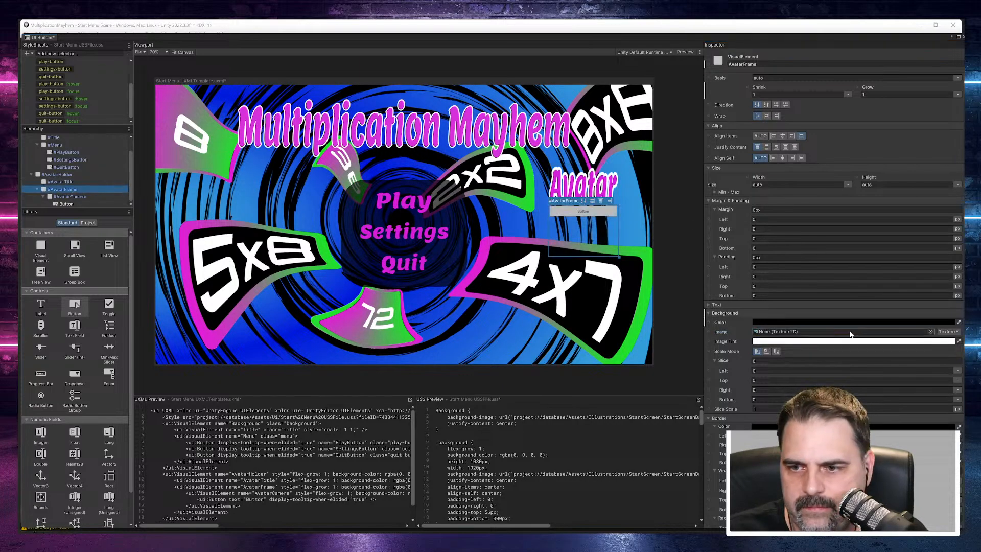
pyautogui.click(930, 332)
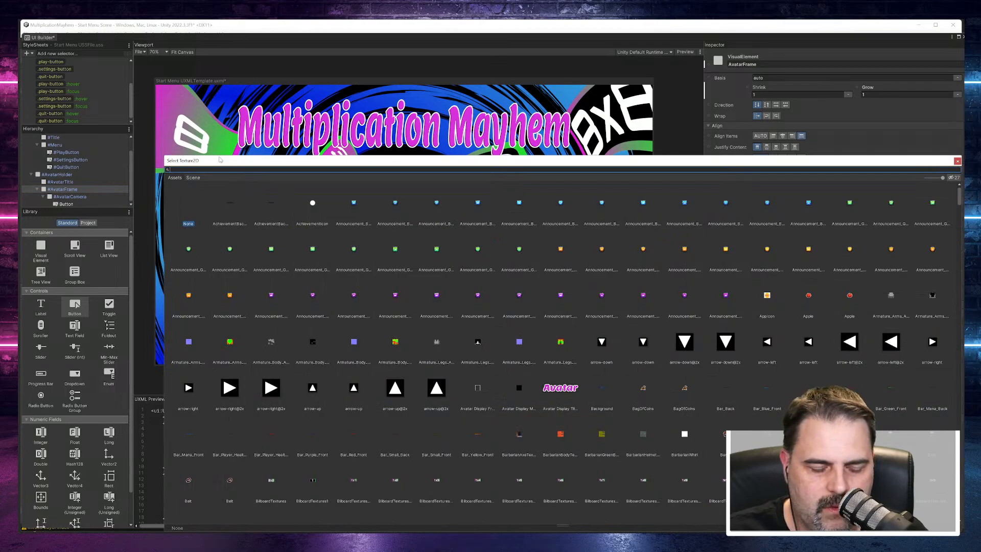
pyautogui.write('avatar')
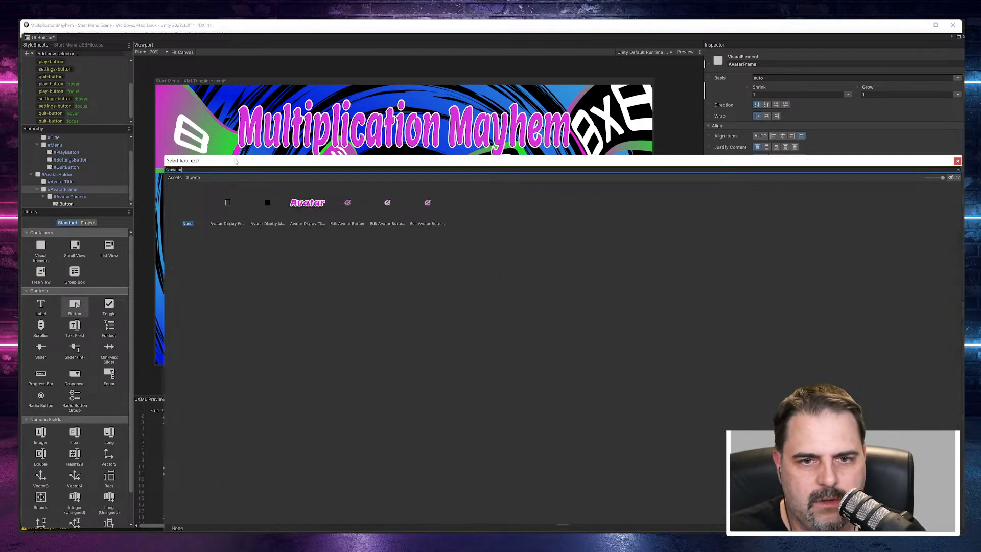
pyautogui.doubleClick(228, 203)
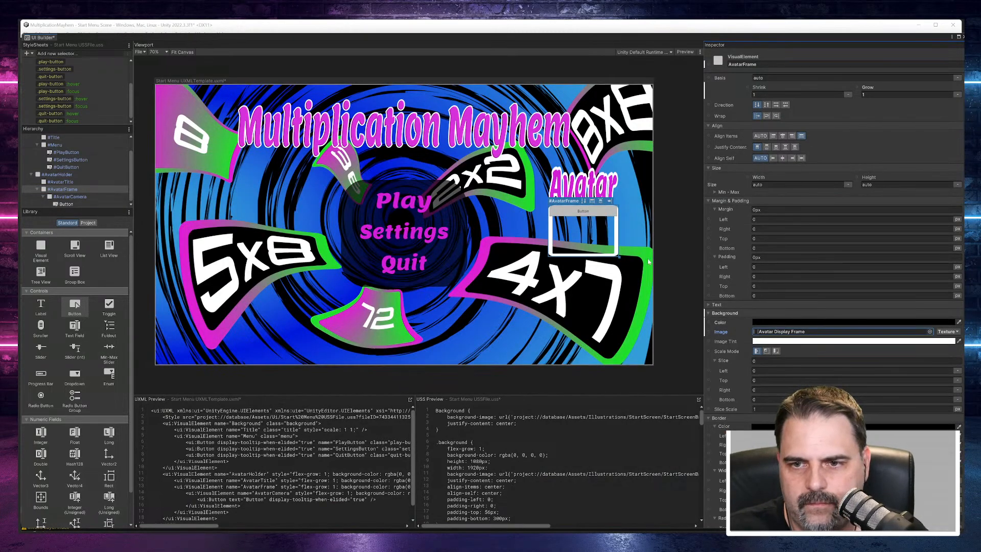
pyautogui.moveTo(620, 259); pyautogui.dragTo(616, 257)
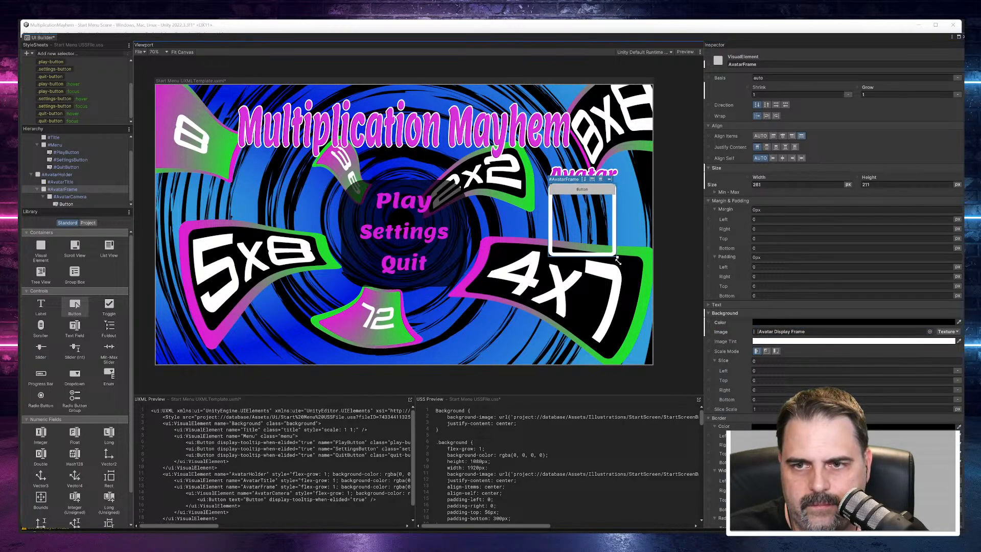
# Step: Switch AvatarCamera's background image type to Render Texture and assign Avatar Face Render Texture
pyautogui.click(70, 196)
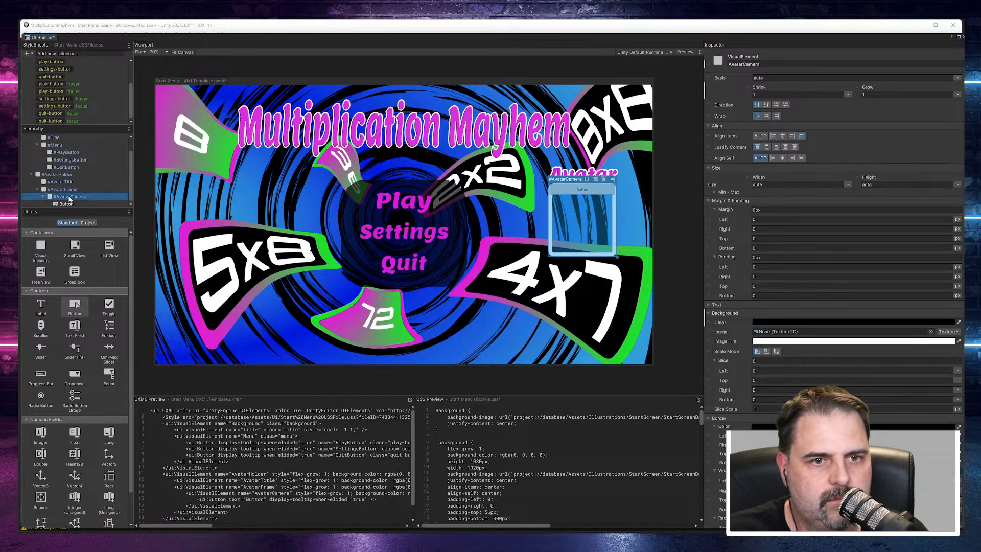
pyautogui.click(944, 331)
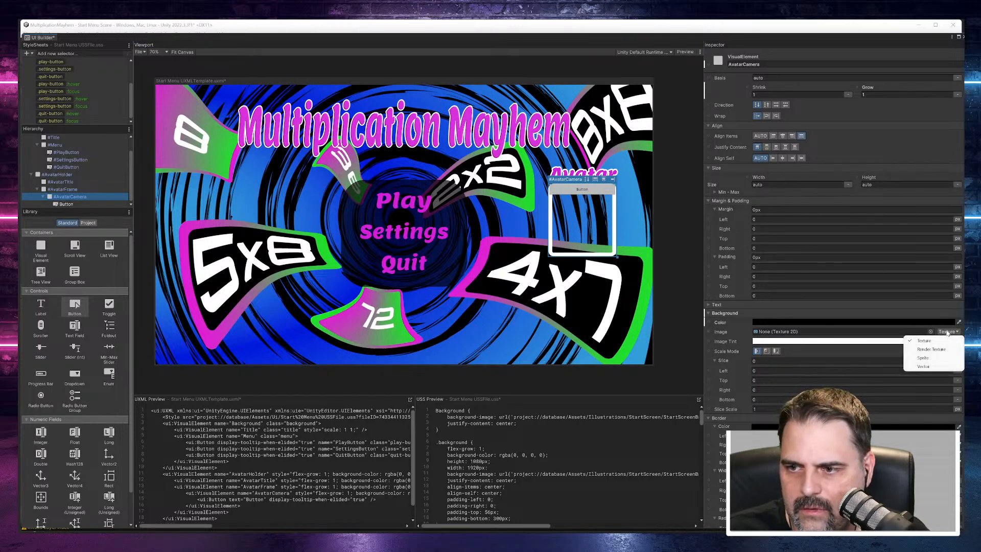
pyautogui.click(929, 349)
pyautogui.click(915, 331)
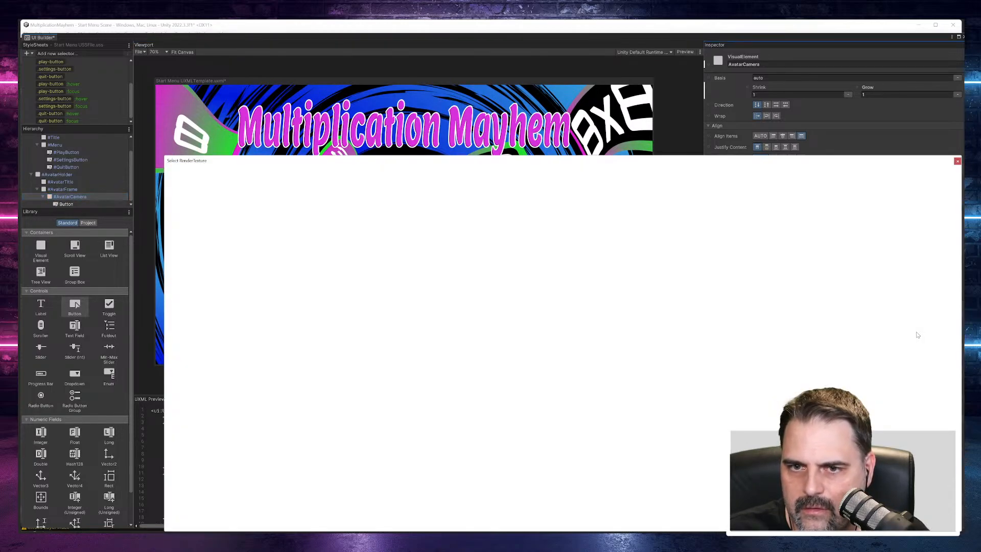
pyautogui.doubleClick(238, 204)
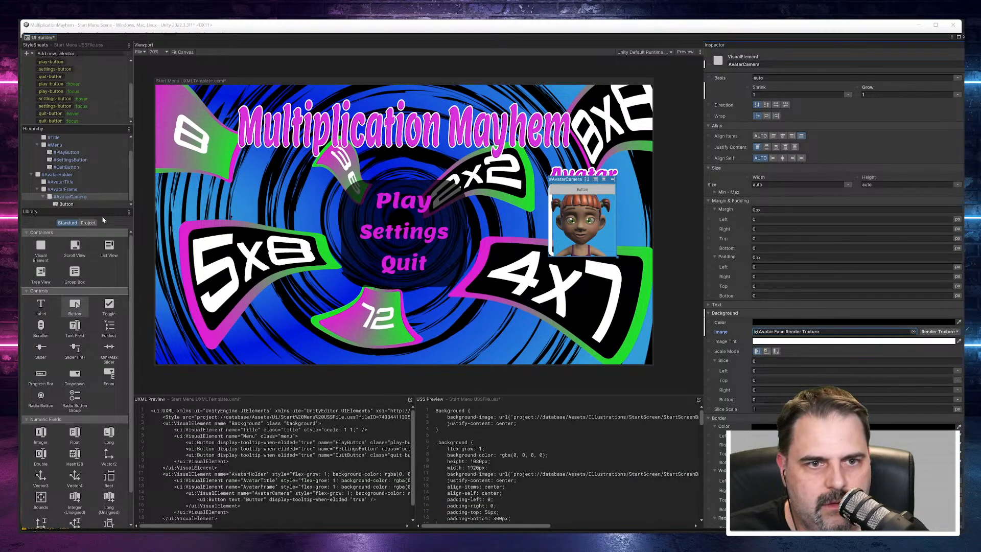
# Step: Assign the Edit Avatar Button texture as the background image of the button inside AvatarCamera
pyautogui.click(66, 204)
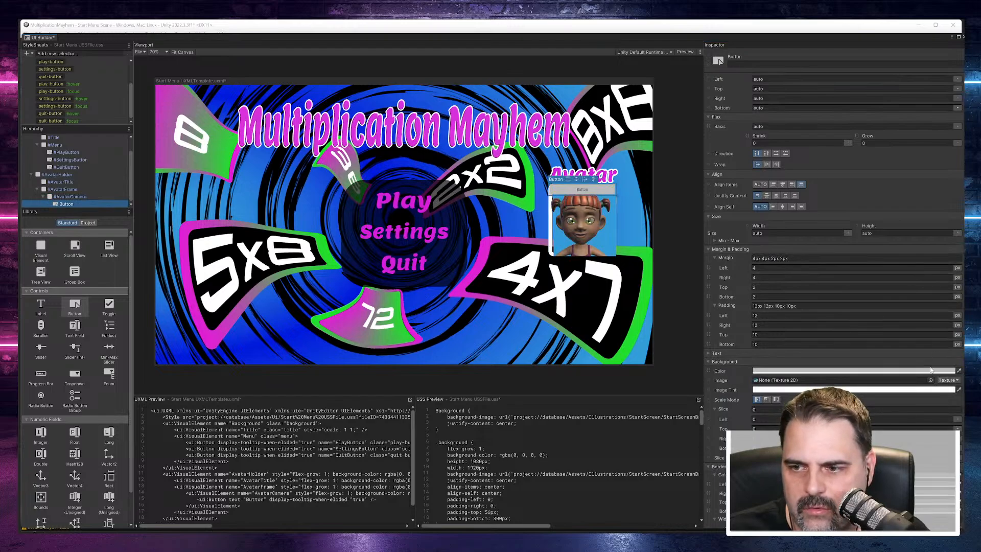
pyautogui.click(913, 381)
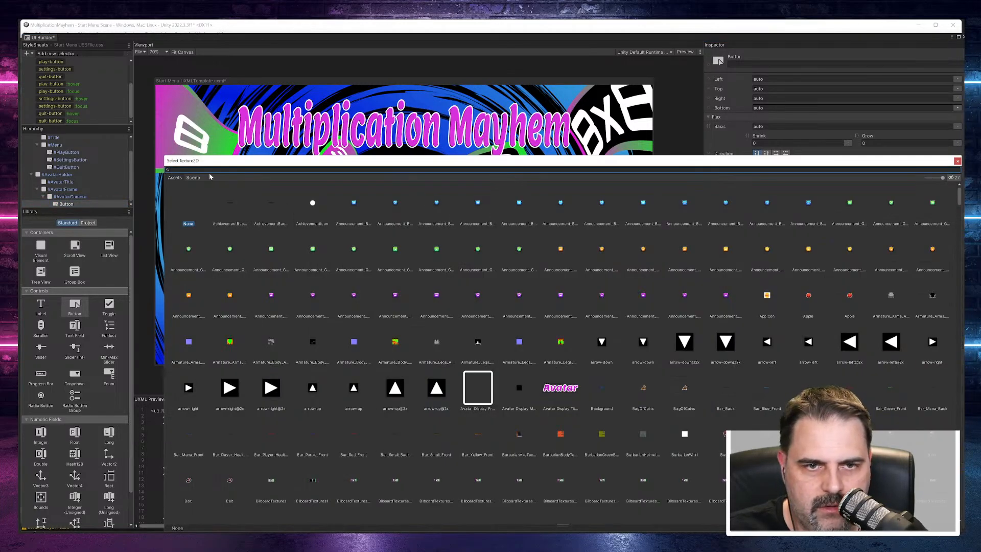
pyautogui.write('avata')
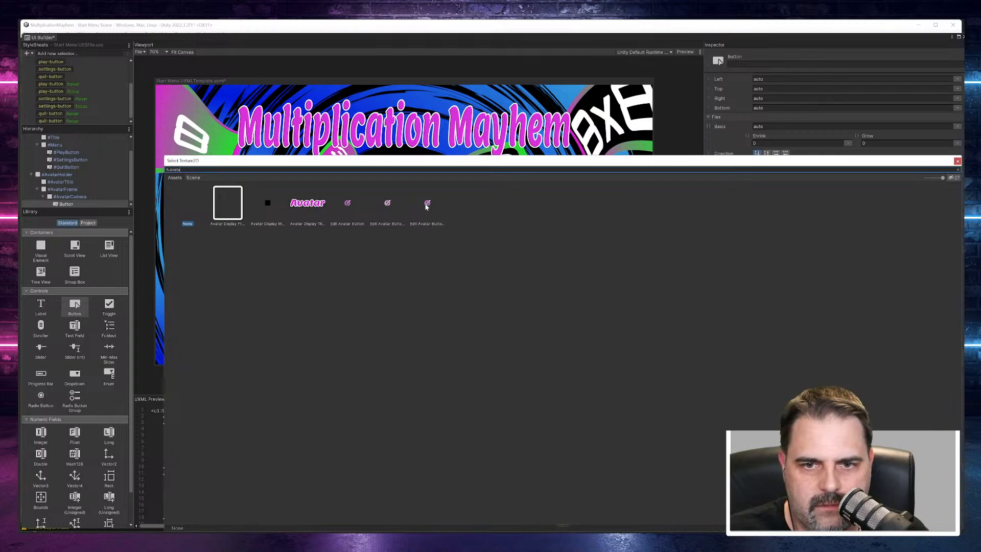
pyautogui.click(427, 215)
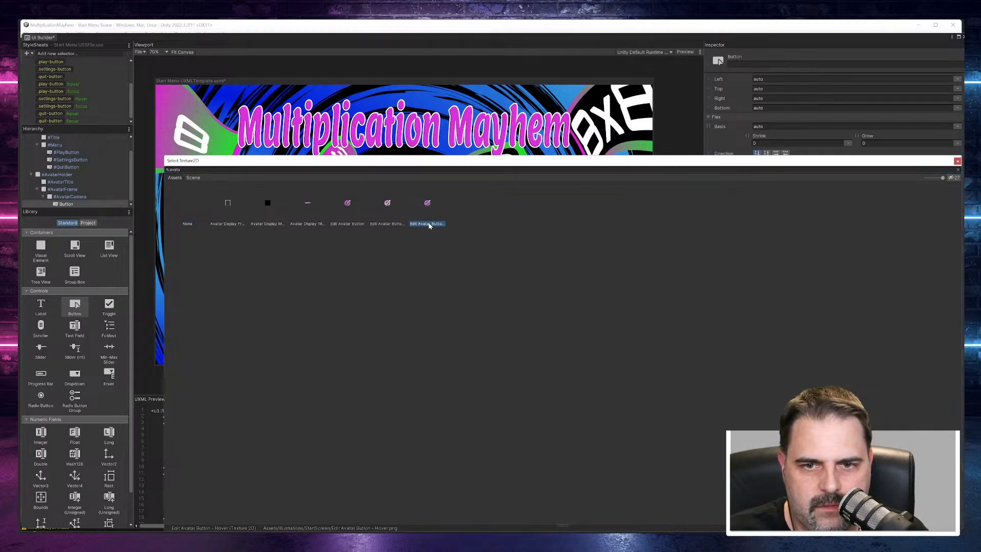
pyautogui.click(391, 217)
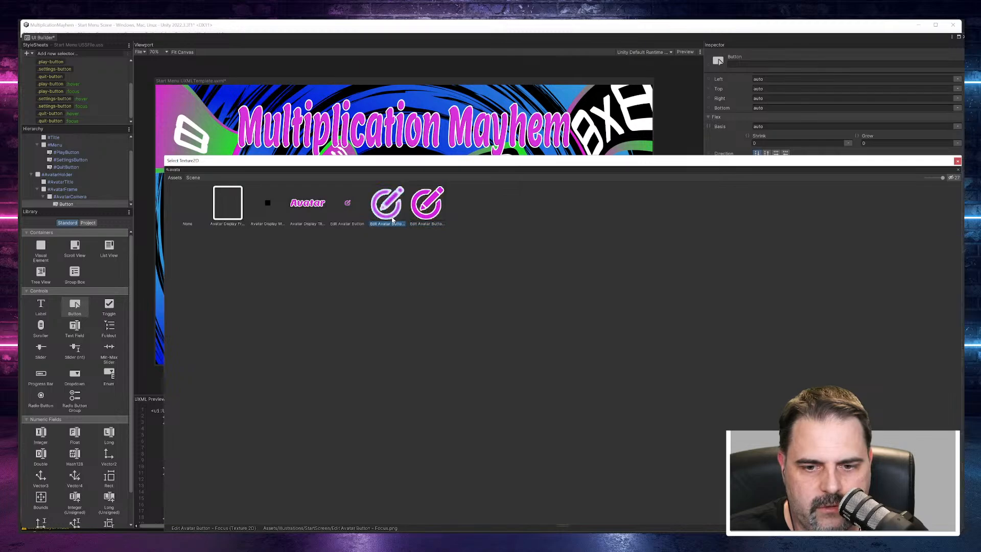
pyautogui.doubleClick(389, 212)
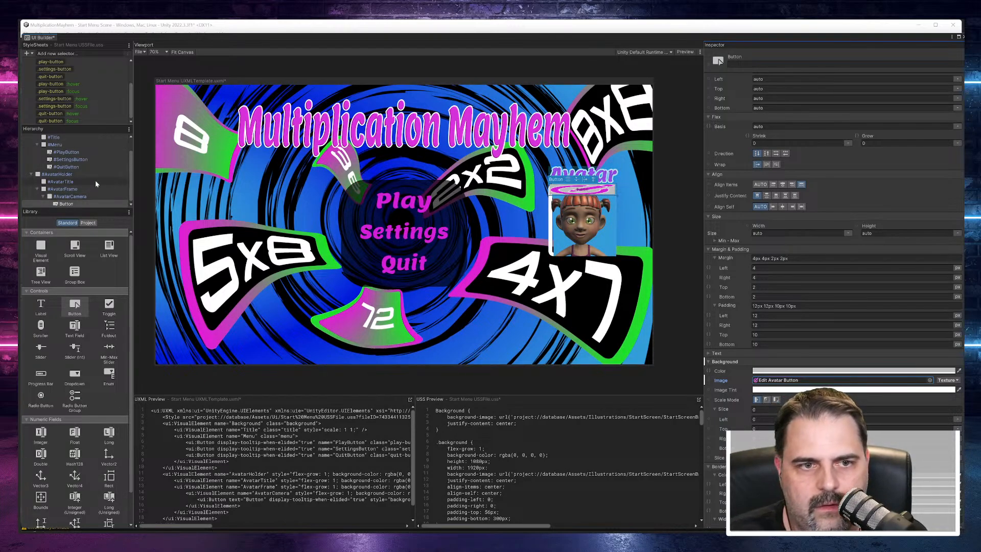
# Step: Compare the extents of AvatarHolder, AvatarTitle and AvatarFrame on the canvas, ending with AvatarFrame selected
pyautogui.click(61, 189)
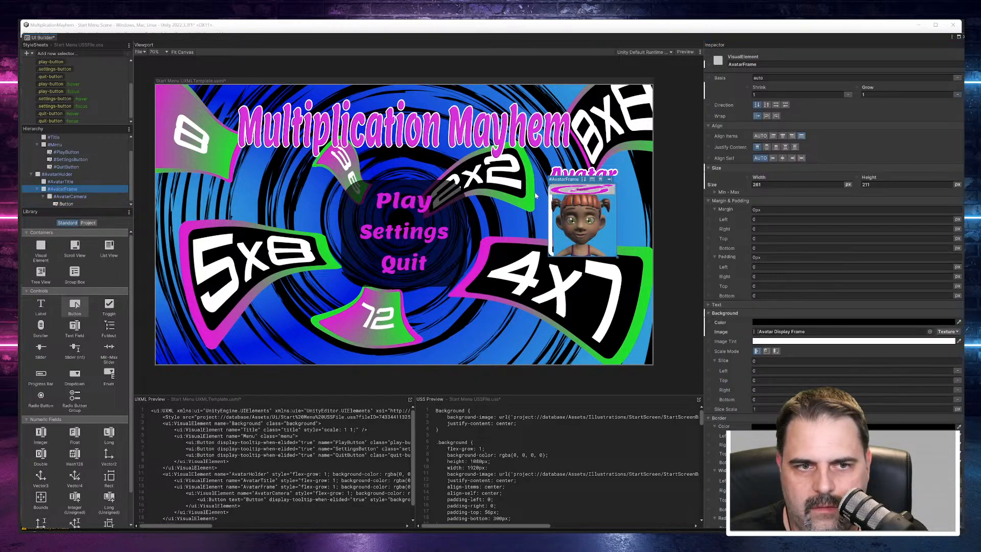
pyautogui.click(59, 176)
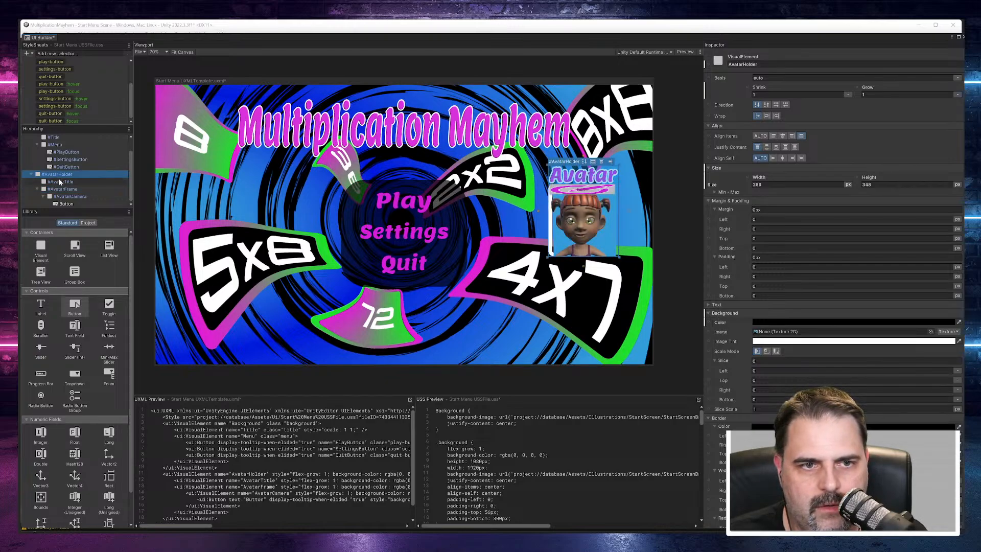
pyautogui.click(61, 182)
pyautogui.click(62, 189)
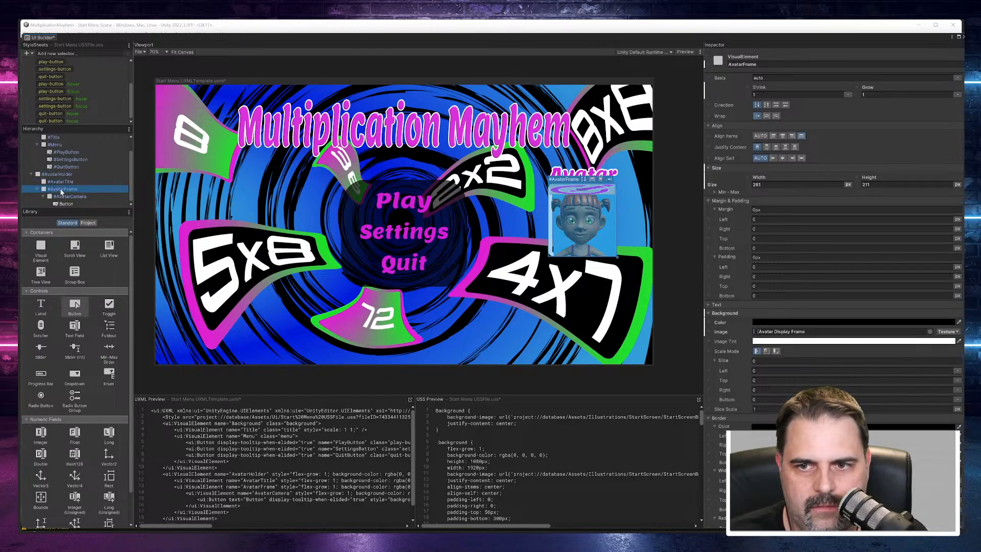
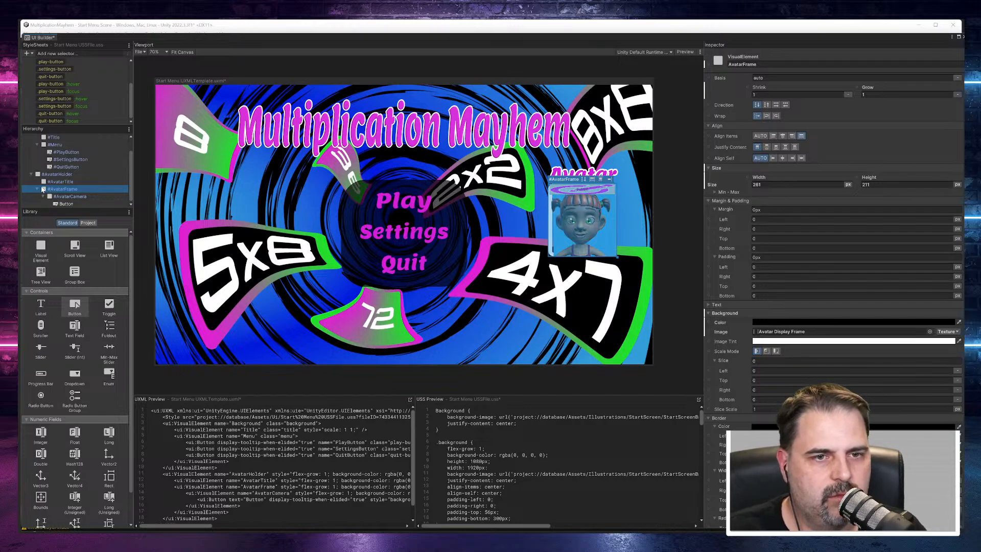
# Step: Restructure the hierarchy so AvatarFrame is a child of AvatarCamera and the edit button is a child of AvatarFrame
pyautogui.moveTo(67, 199); pyautogui.dragTo(62, 187)
pyautogui.click(64, 204)
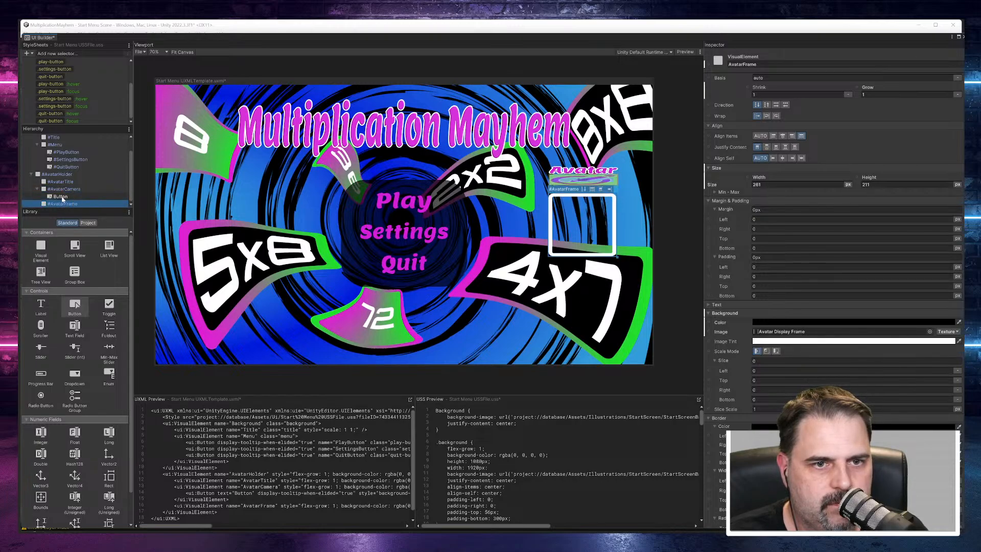
pyautogui.moveTo(44, 205)
pyautogui.mouseDown()
pyautogui.moveTo(51, 190)
pyautogui.moveTo(63, 205)
pyautogui.mouseUp()
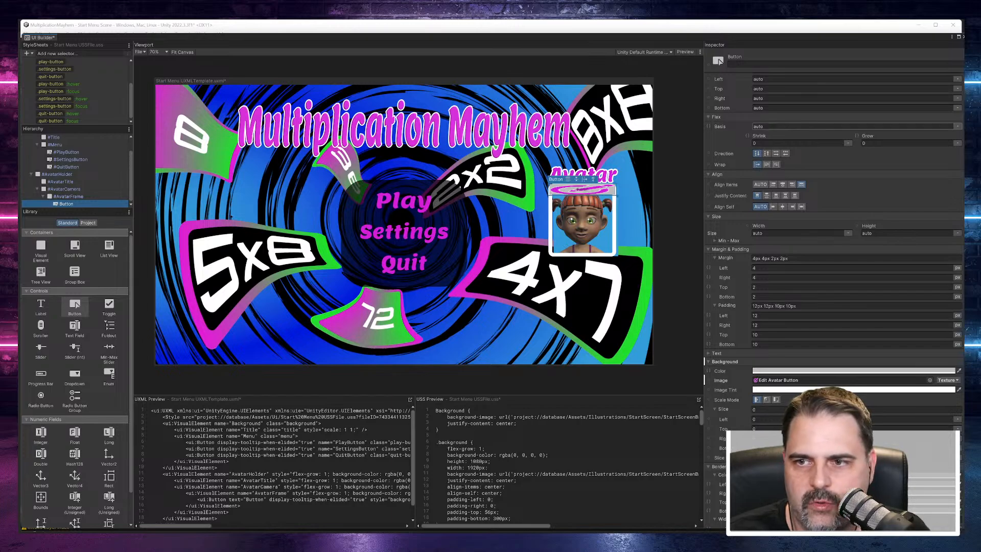
# Step: Switch the edit button to Absolute positioning and move it to the frame's lower-right corner, about Left 170 and Top 220
pyautogui.scroll(2, 785, 163)
pyautogui.scroll(1, 785, 163)
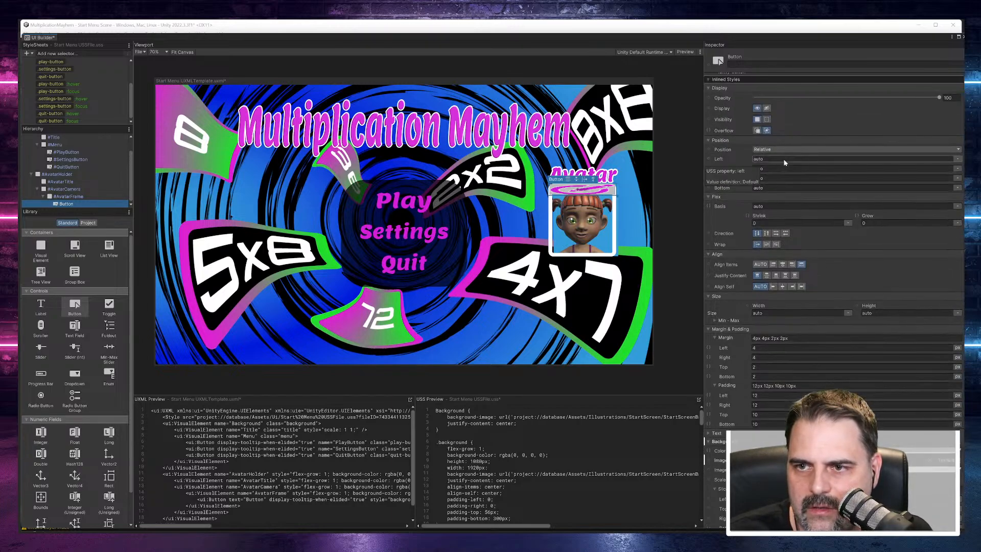
pyautogui.click(777, 149)
pyautogui.click(775, 167)
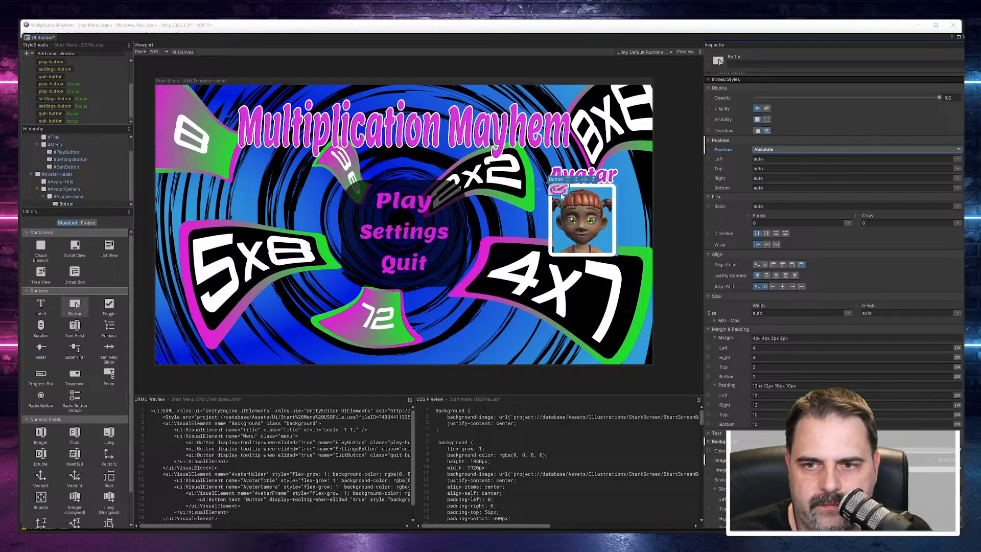
pyautogui.moveTo(561, 200); pyautogui.dragTo(604, 248)
# Step: Make the edit button's background colour and border colour fully transparent by setting their alpha to 0
pyautogui.click(838, 450)
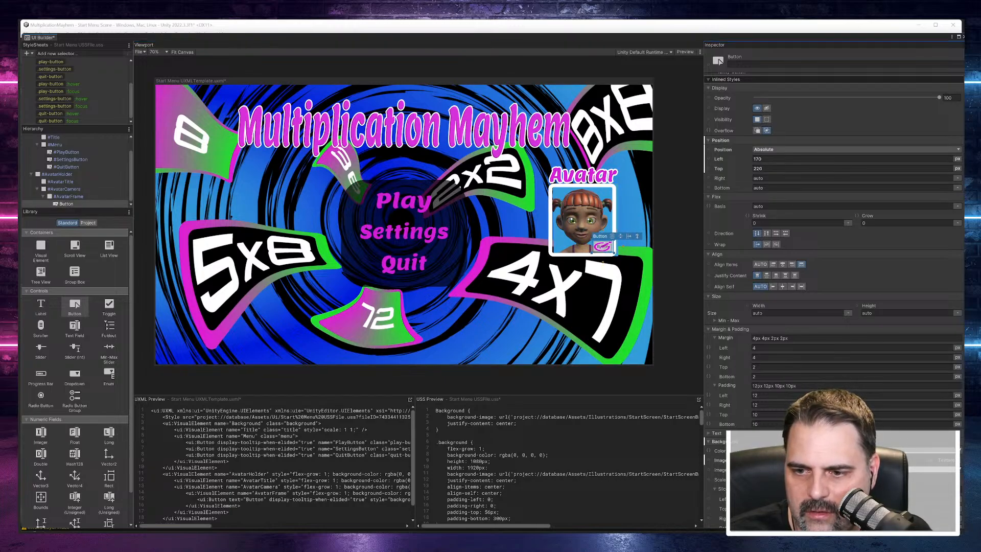
pyautogui.moveTo(834, 499); pyautogui.dragTo(784, 499)
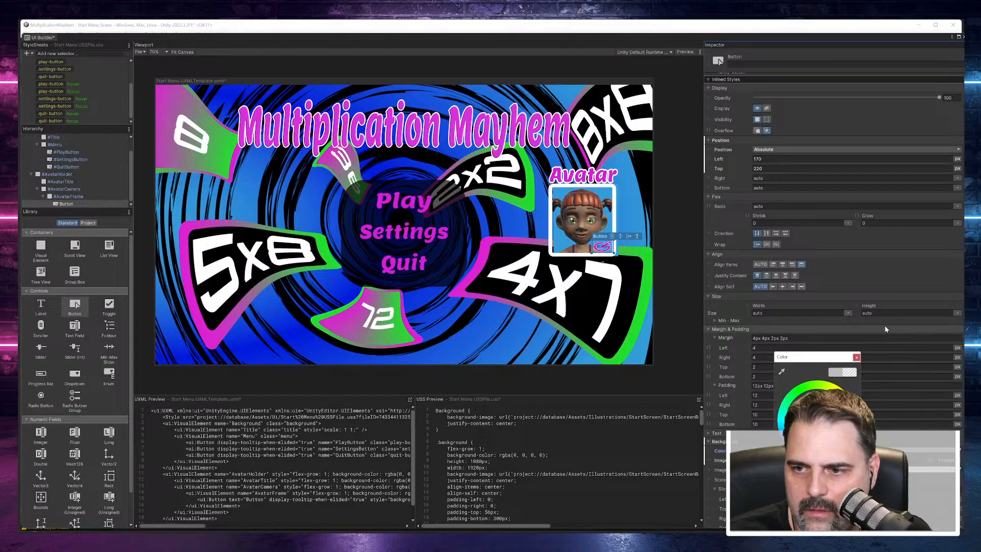
pyautogui.click(895, 274)
pyautogui.scroll(-8, 895, 275)
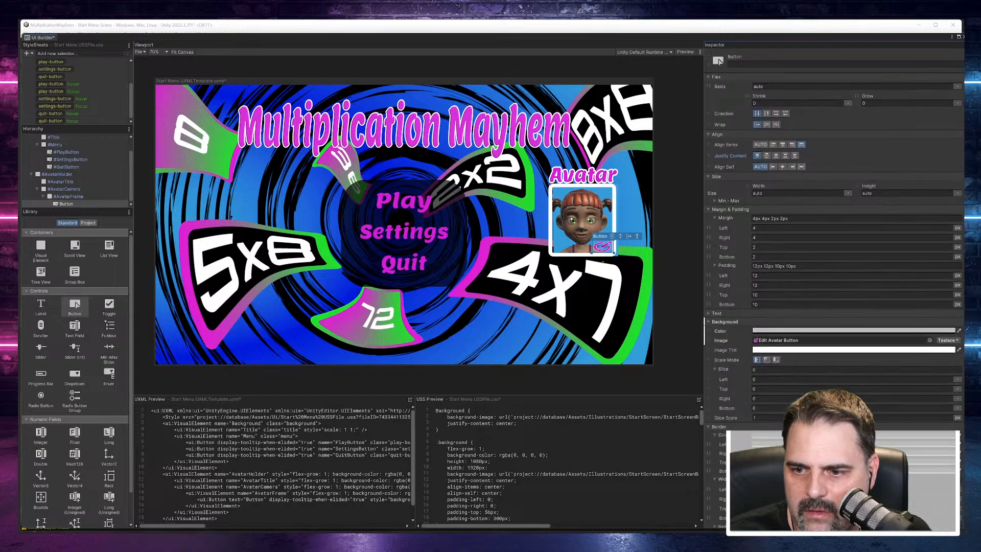
pyautogui.click(853, 245)
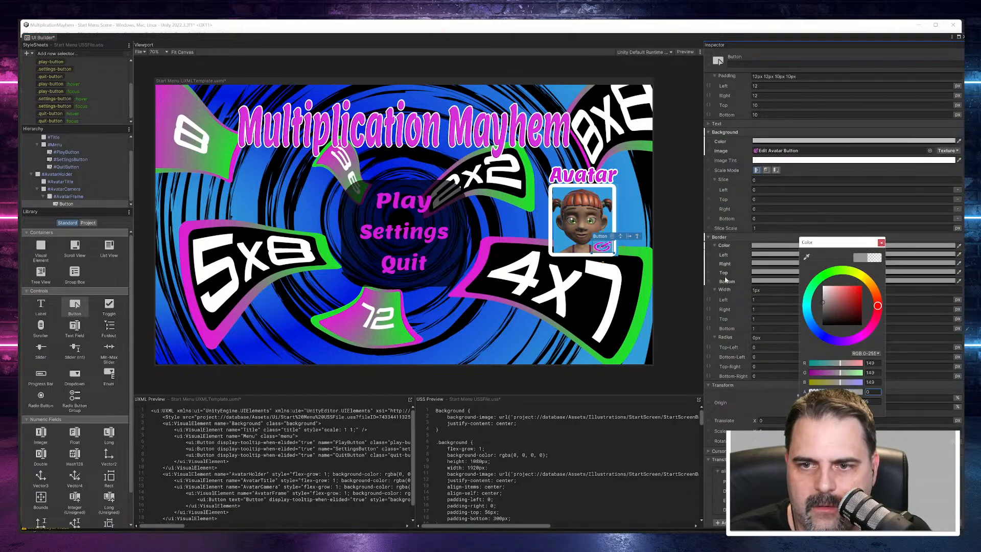
pyautogui.write('0')
# Step: Clear the edit button's text so only its icon image is used
pyautogui.scroll(8, 792, 158)
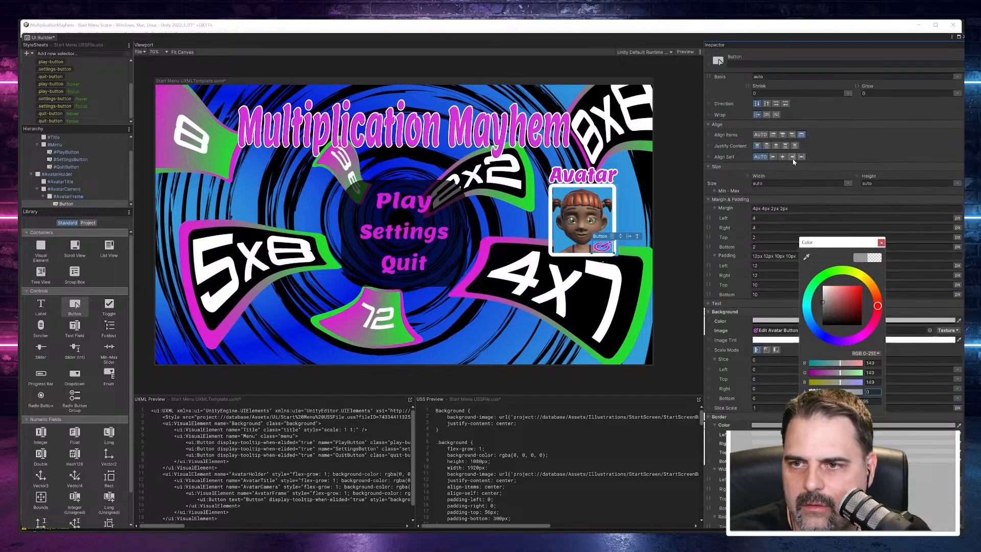
pyautogui.scroll(3, 763, 217)
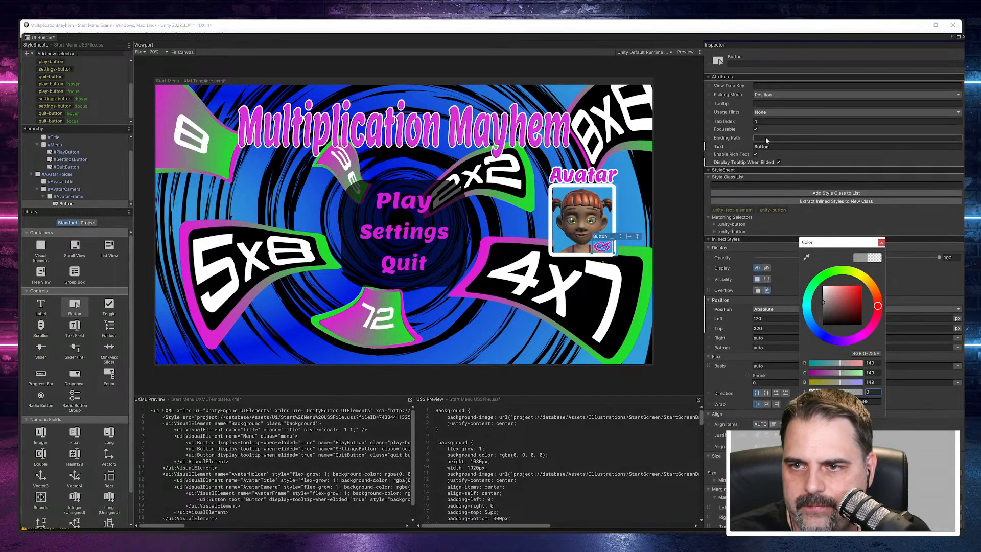
pyautogui.click(776, 146)
pyautogui.press('BackSpace')
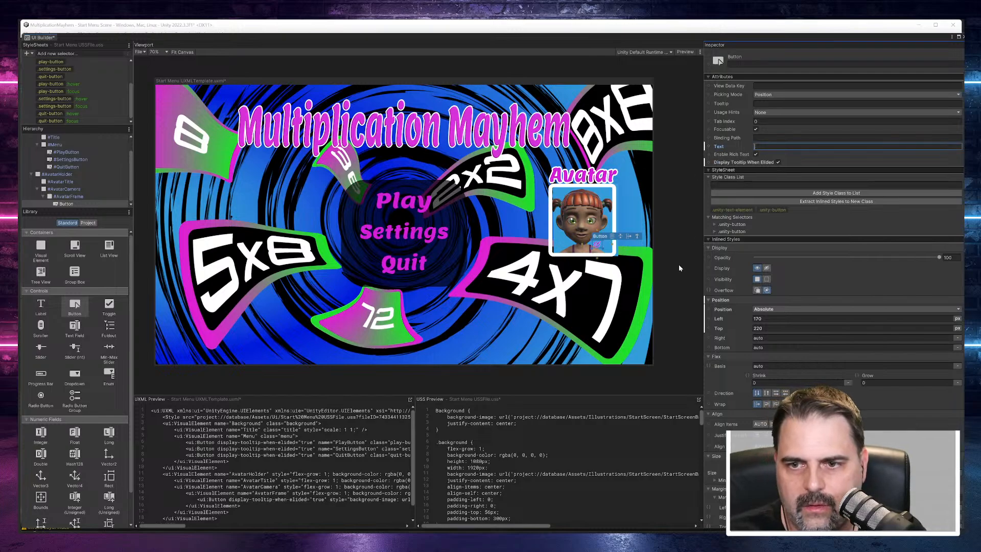
pyautogui.click(602, 252)
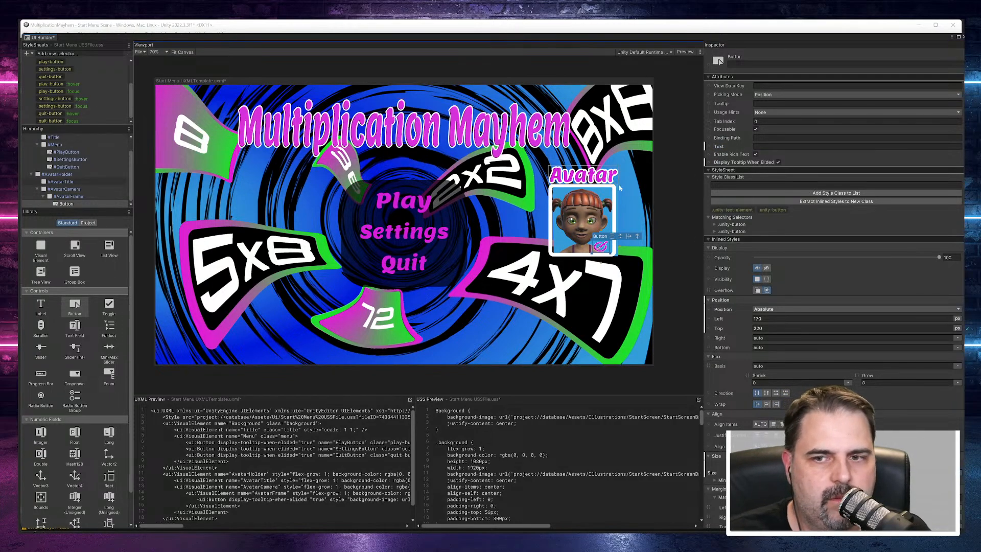
# Step: Resize AvatarHolder on the canvas to fit the avatar frame, about 262 by 350 px
pyautogui.scroll(6, 634, 226)
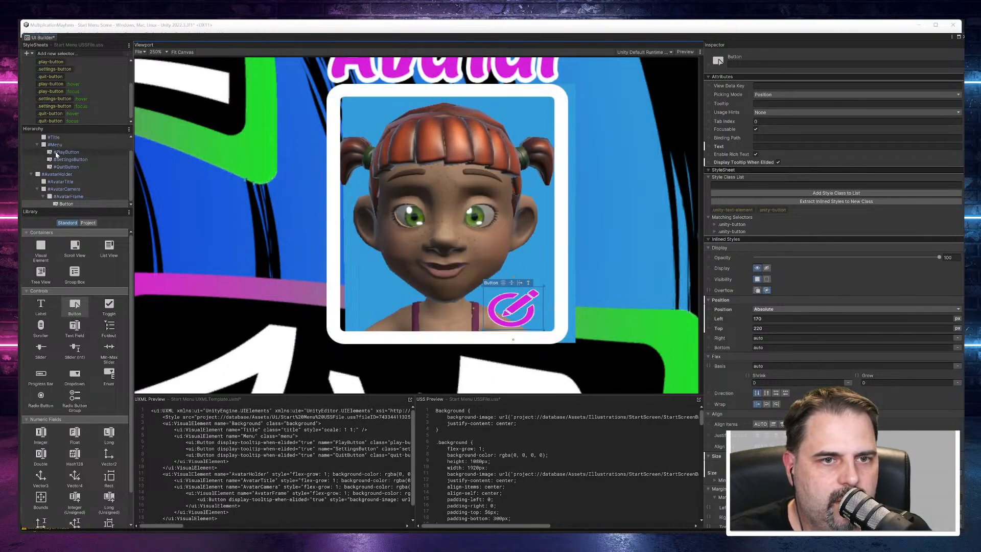
pyautogui.click(57, 174)
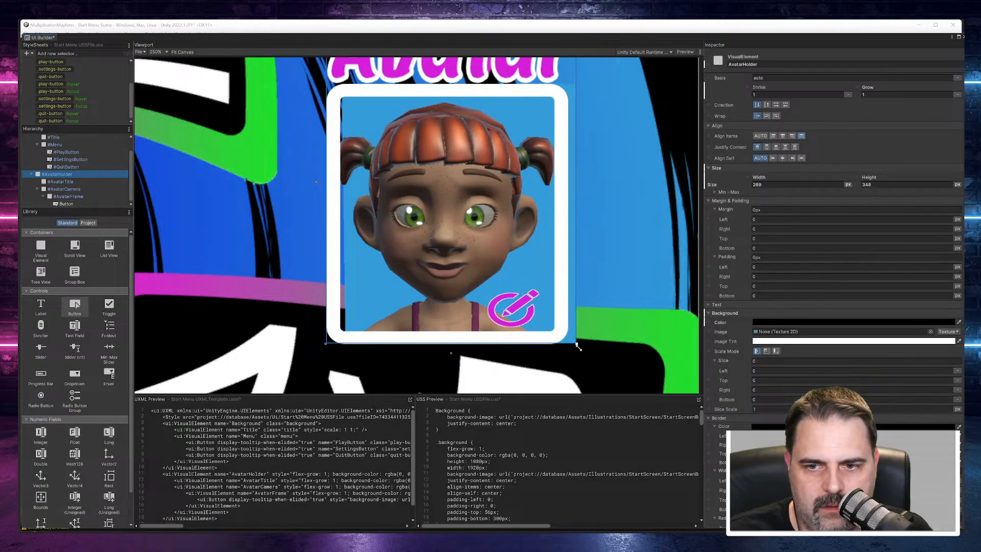
pyautogui.moveTo(576, 345); pyautogui.dragTo(570, 347)
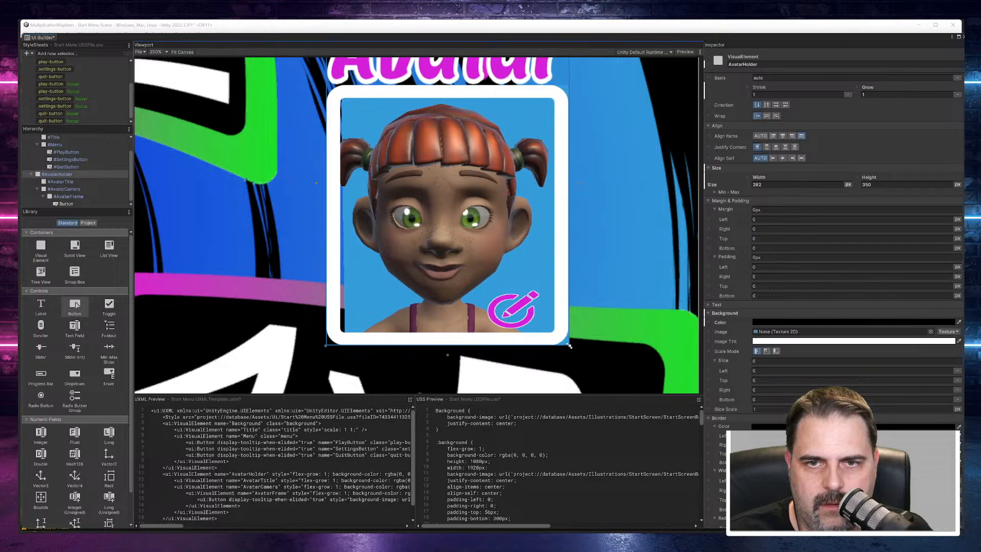
pyautogui.scroll(1, 573, 251)
pyautogui.scroll(-4, 574, 248)
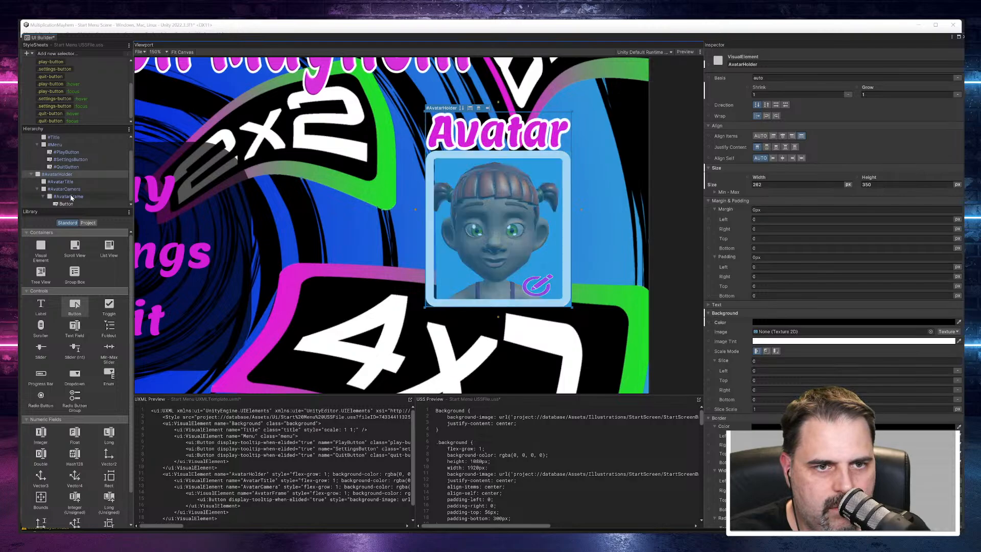
# Step: Try a right padding of 5 px and then 9 px on AvatarCamera
pyautogui.click(72, 190)
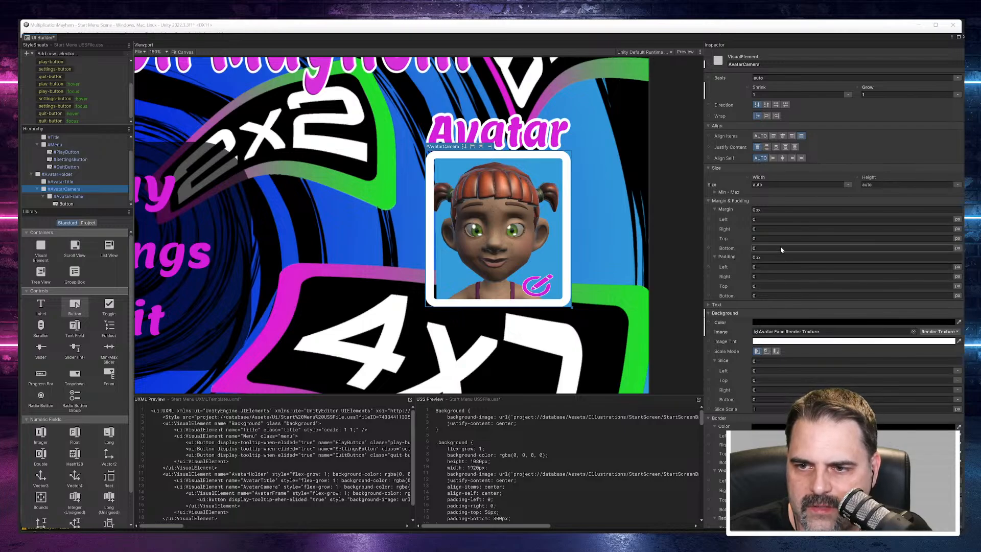
pyautogui.scroll(-1, 779, 231)
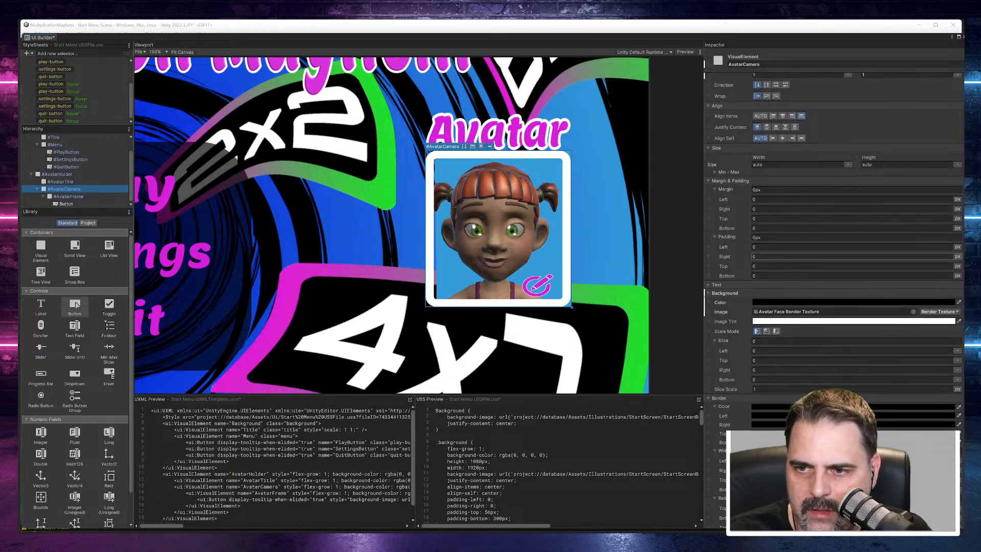
pyautogui.click(757, 254)
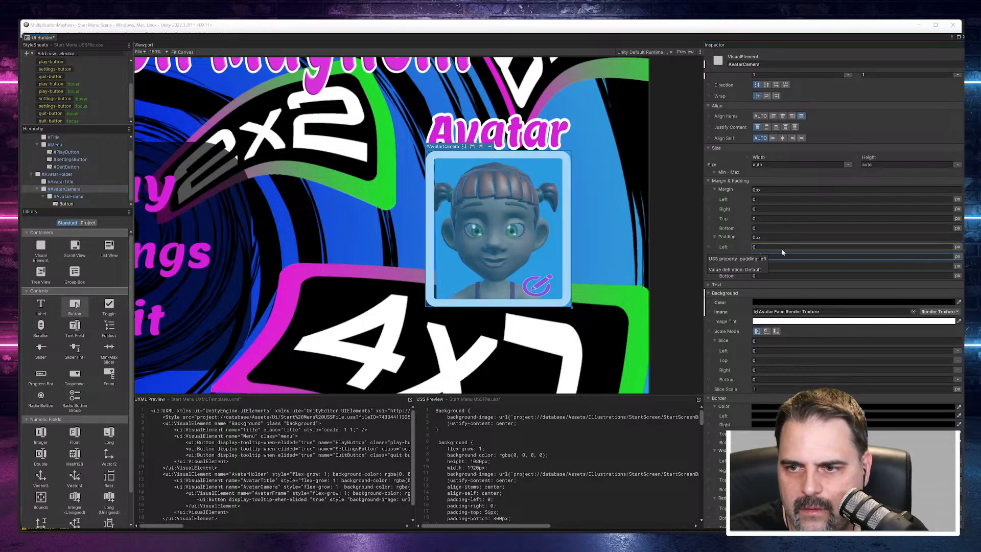
pyautogui.write('5px')
pyautogui.press('BackSpace')
pyautogui.press('BackSpace')
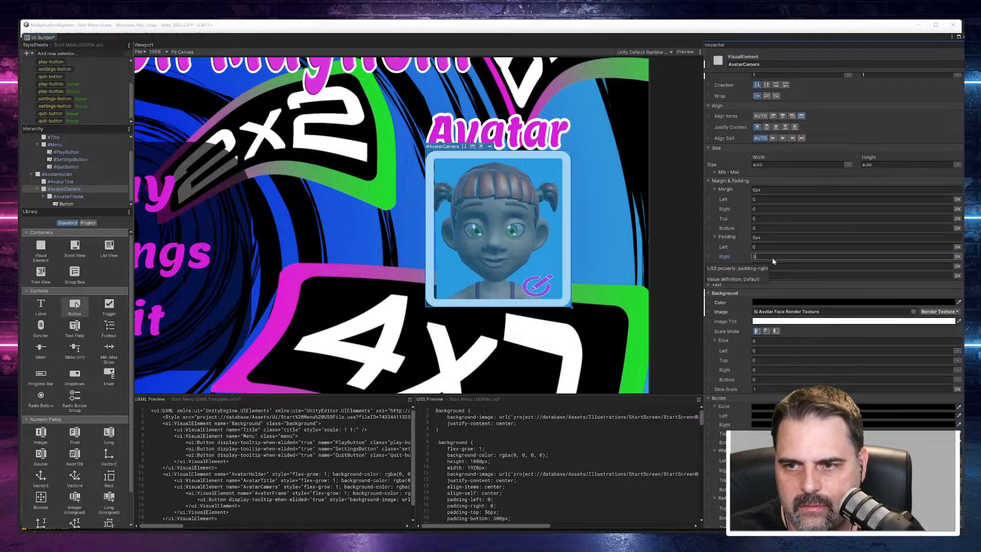
pyautogui.press('Return')
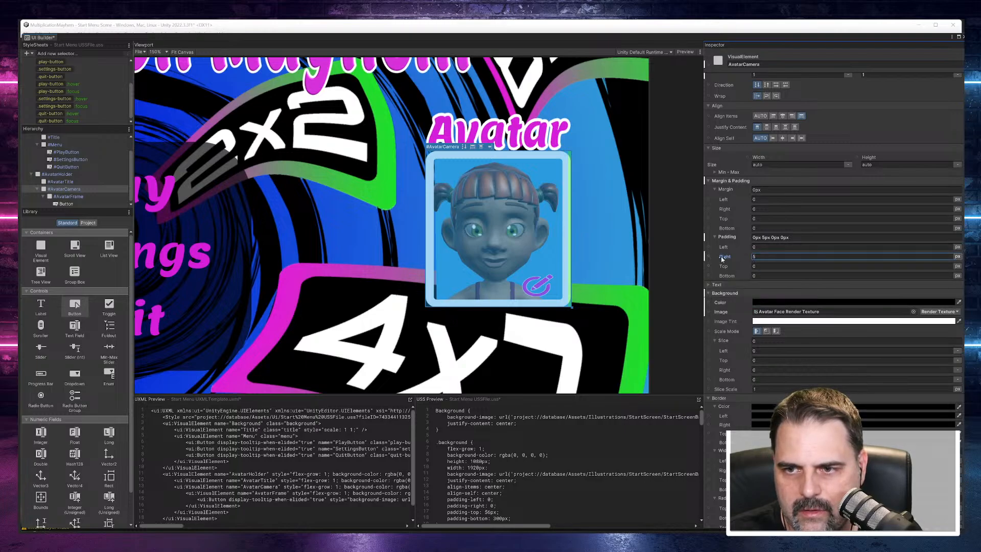
pyautogui.moveTo(723, 259); pyautogui.dragTo(725, 261)
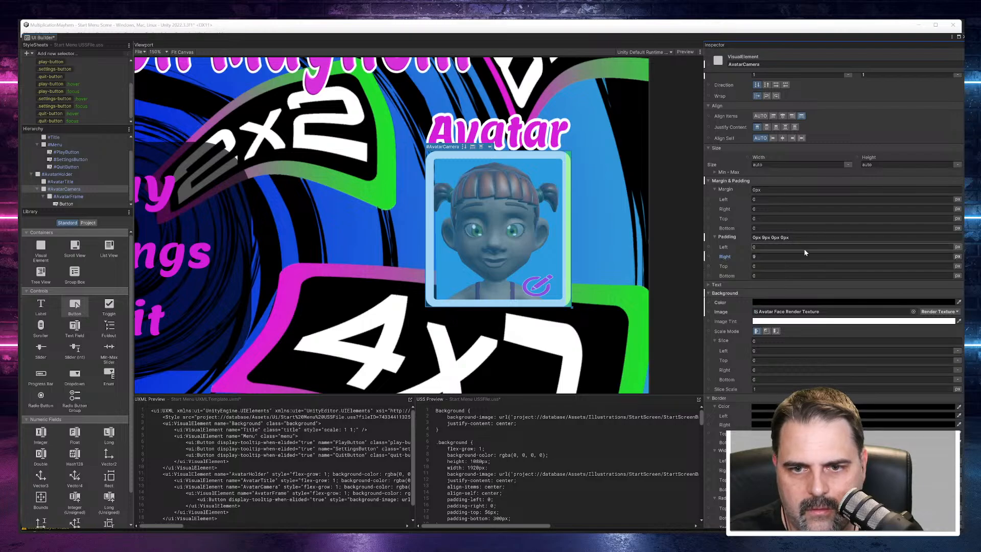
pyautogui.click(770, 259)
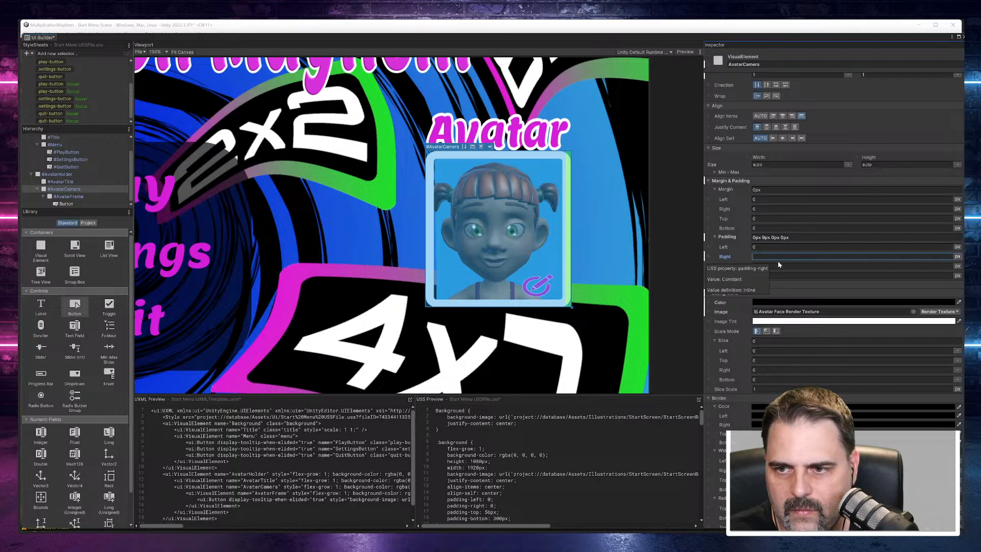
pyautogui.write('9')
pyautogui.press('Return')
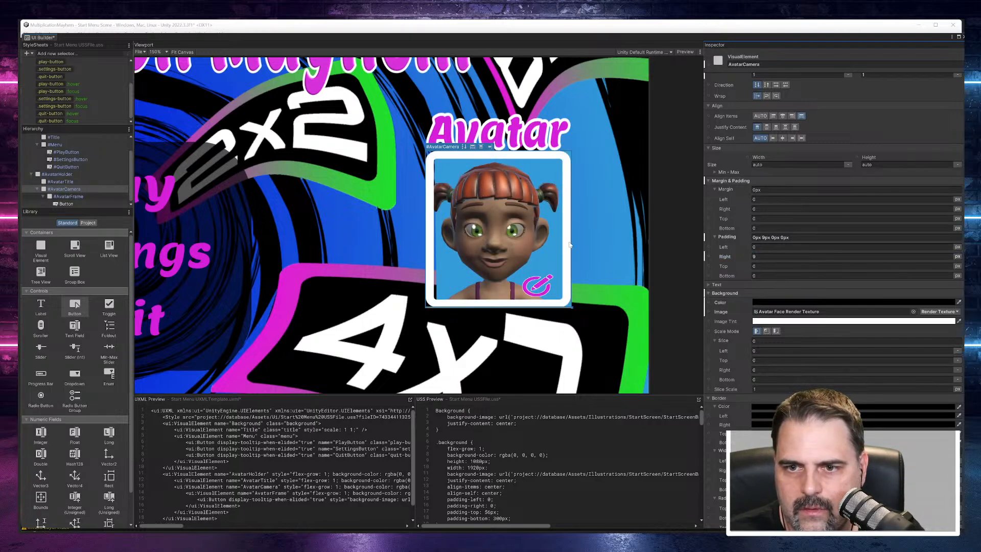
# Step: Widen AvatarCamera on the canvas to about 264 px and set all its padding to 0
pyautogui.moveTo(569, 243)
pyautogui.mouseDown()
pyautogui.moveTo(561, 243)
pyautogui.moveTo(572, 243)
pyautogui.mouseUp()
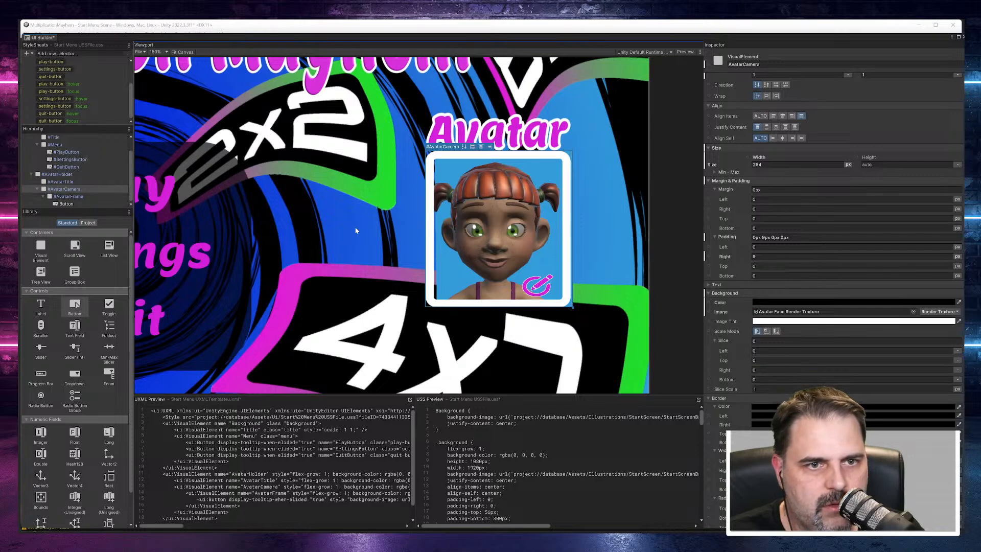
pyautogui.click(777, 238)
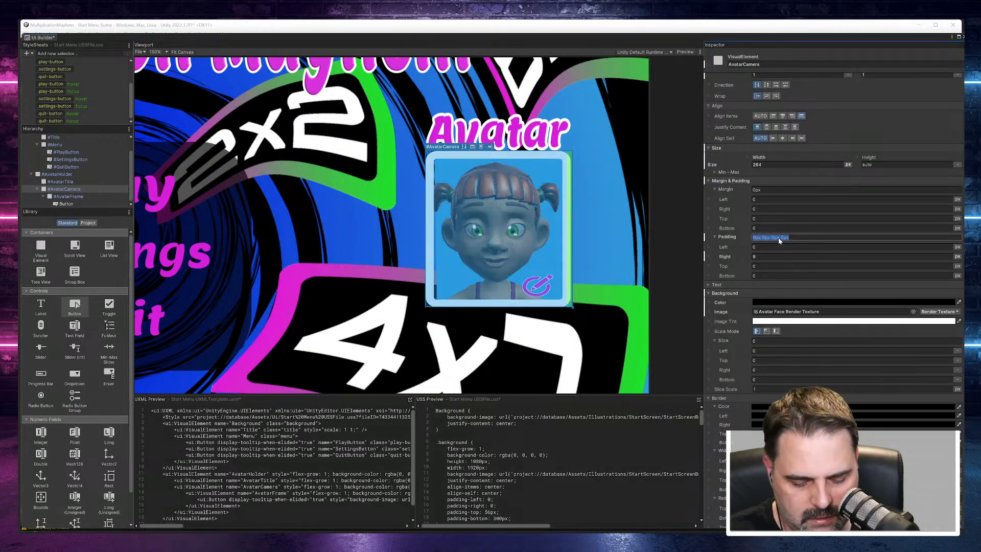
pyautogui.write('0')
pyautogui.press('Return')
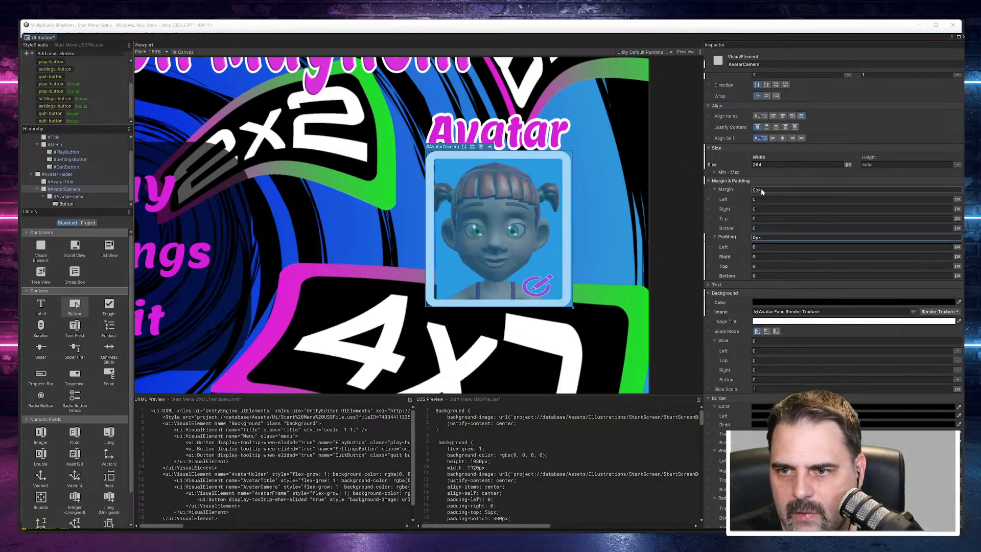
# Step: Try a narrower width for AvatarCamera and undo the change
pyautogui.scroll(3, 769, 228)
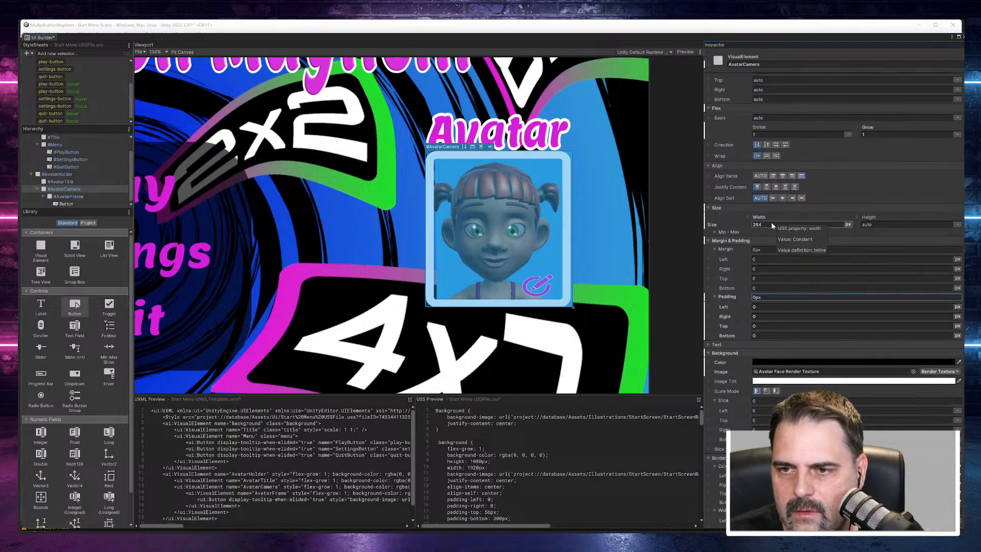
pyautogui.moveTo(757, 219); pyautogui.dragTo(755, 221)
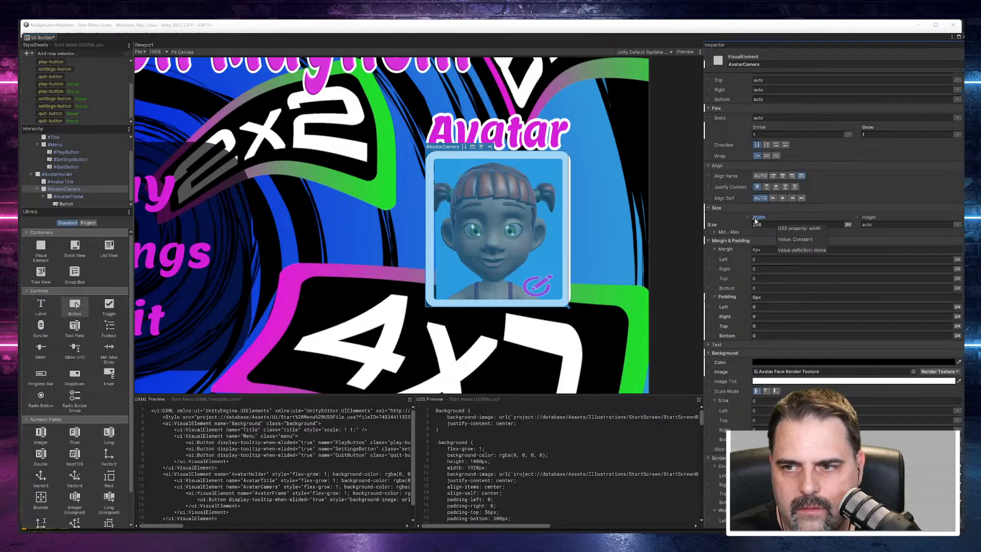
pyautogui.hotkey('ctrl', 'z')
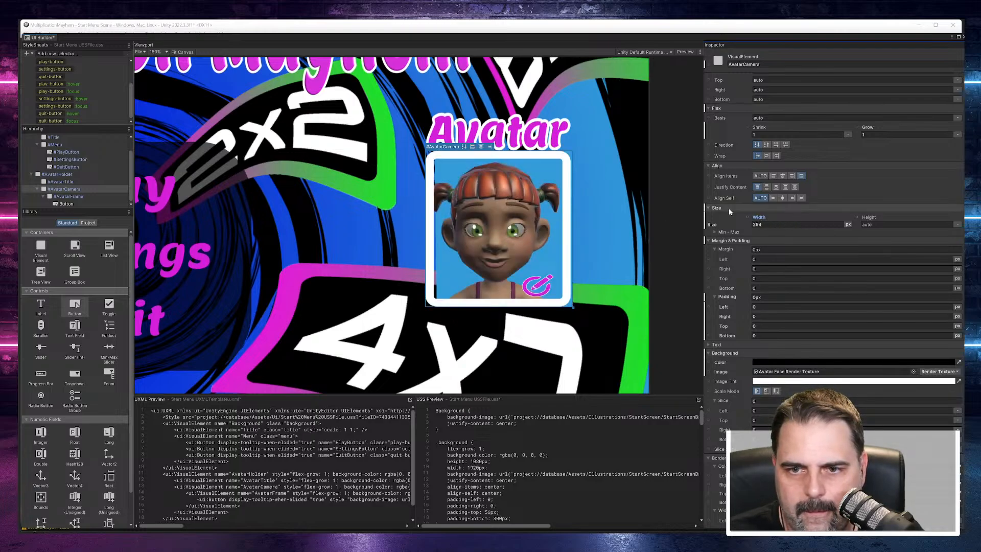
# Step: Set AvatarFrame's width to 264 px to match AvatarCamera
pyautogui.click(68, 196)
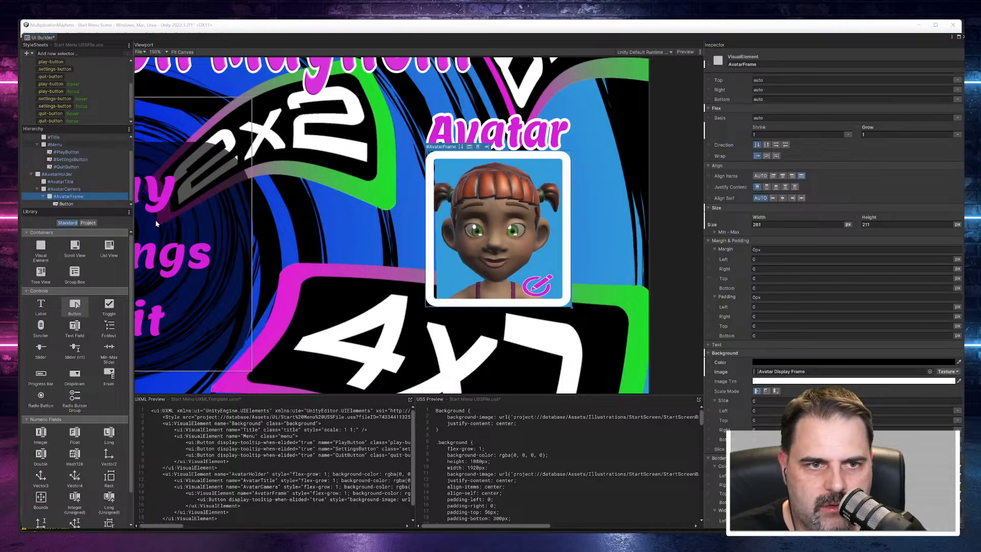
pyautogui.click(71, 190)
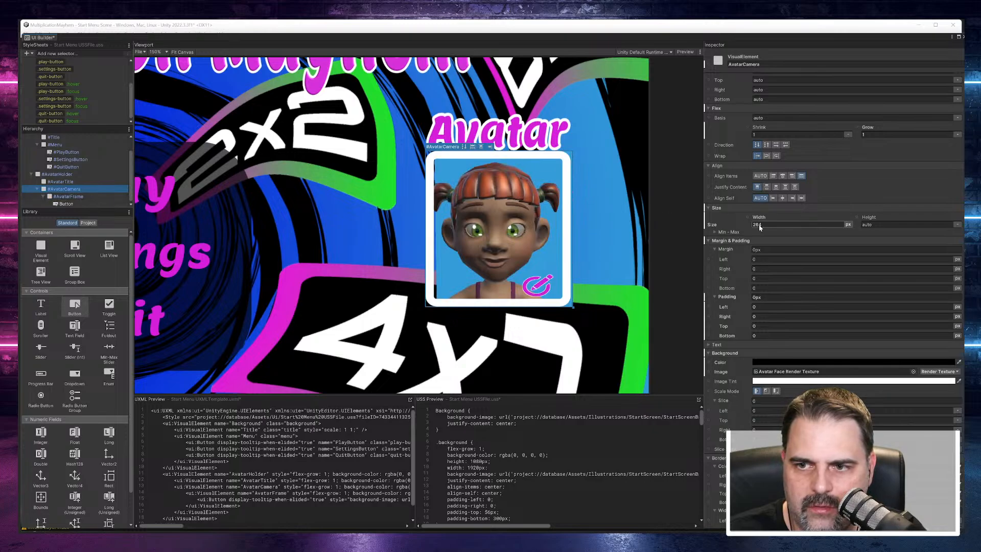
pyautogui.click(74, 196)
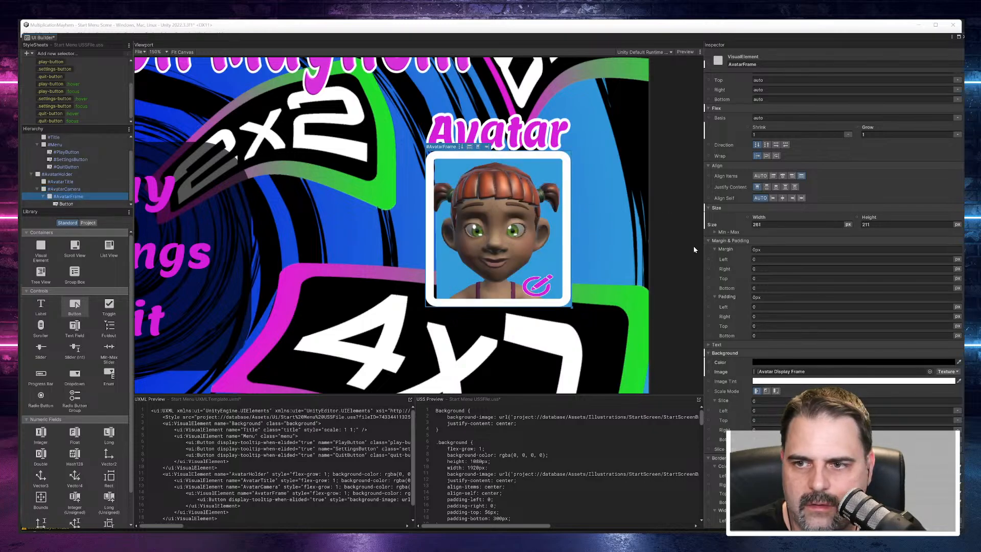
pyautogui.click(765, 225)
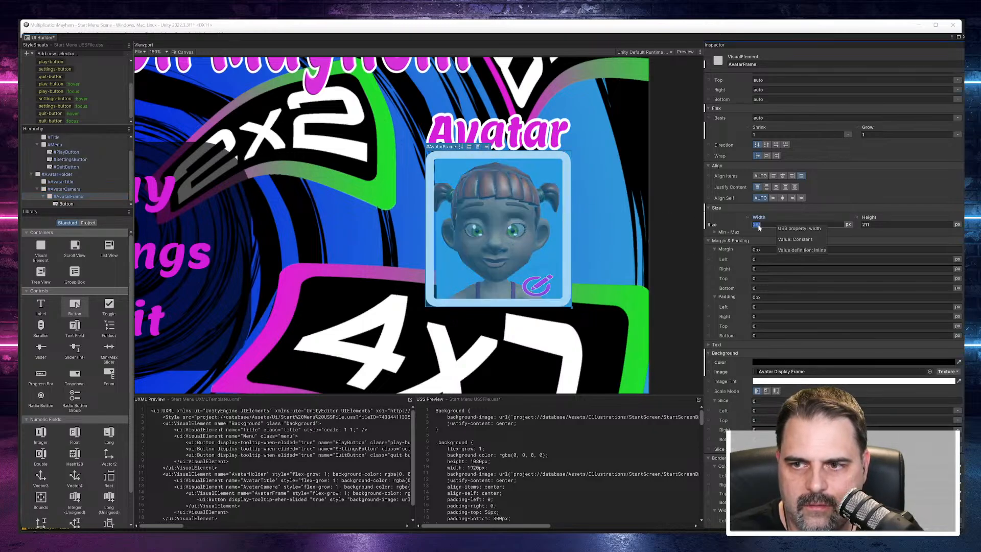
pyautogui.moveTo(761, 226); pyautogui.dragTo(758, 226)
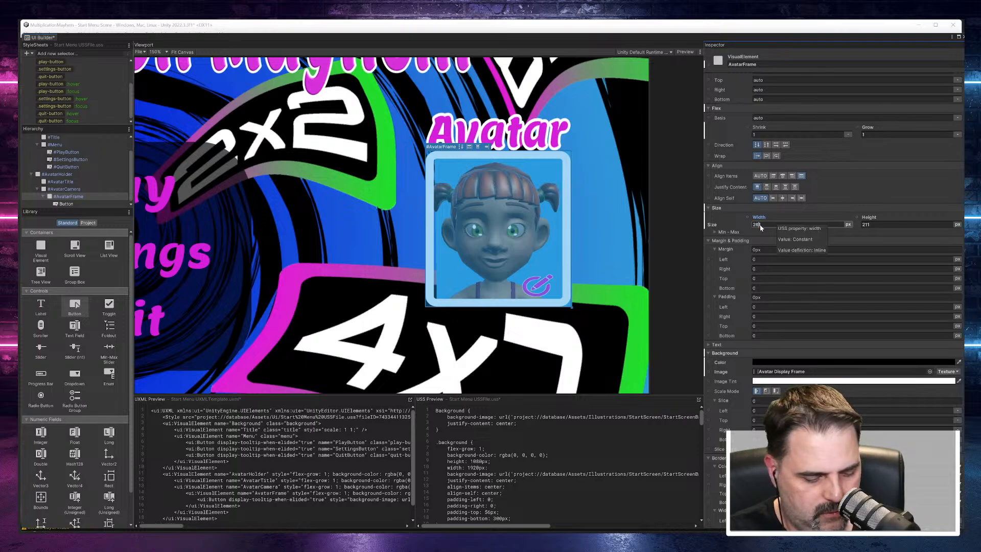
pyautogui.press('Return')
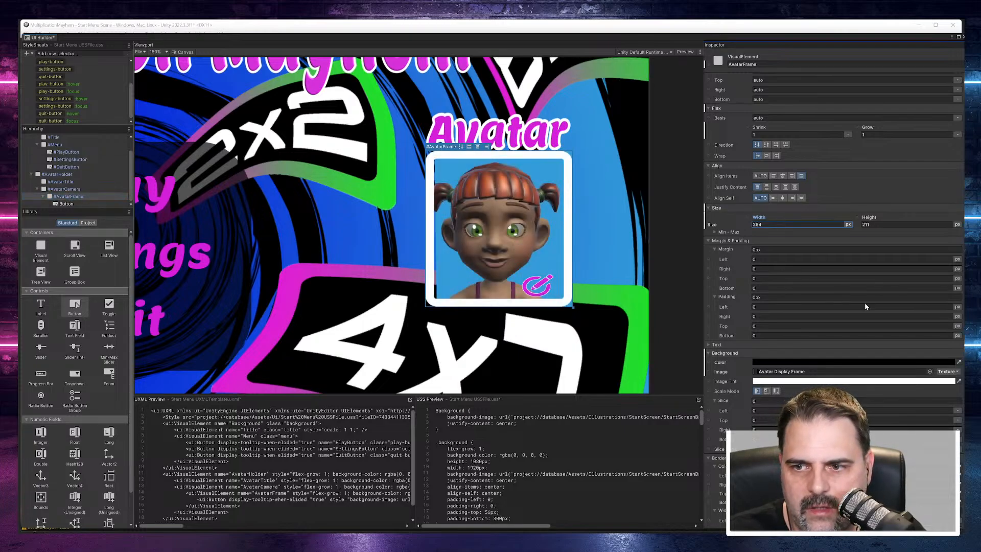
# Step: Set AvatarFrame's Justify Content to flex-end, with Align Items and Align Self both centered
pyautogui.click(775, 187)
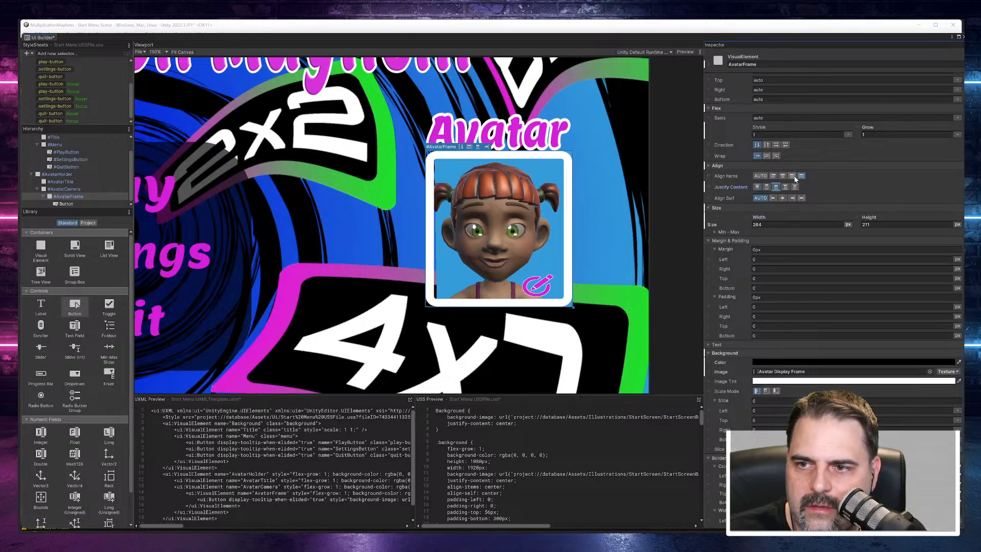
pyautogui.click(782, 176)
pyautogui.click(782, 198)
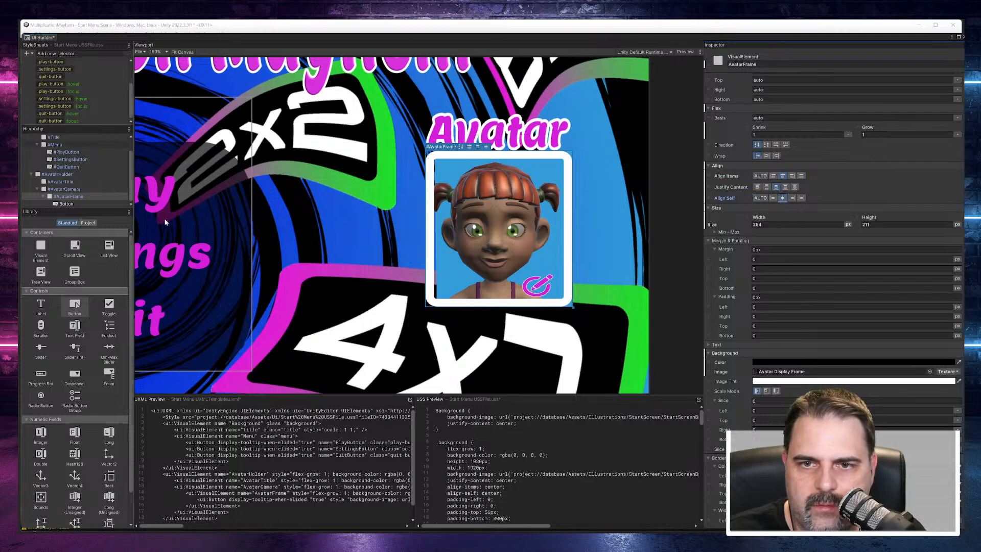
# Step: Set AvatarCamera's Align Items, Justify Content and Align Self all to center
pyautogui.click(66, 189)
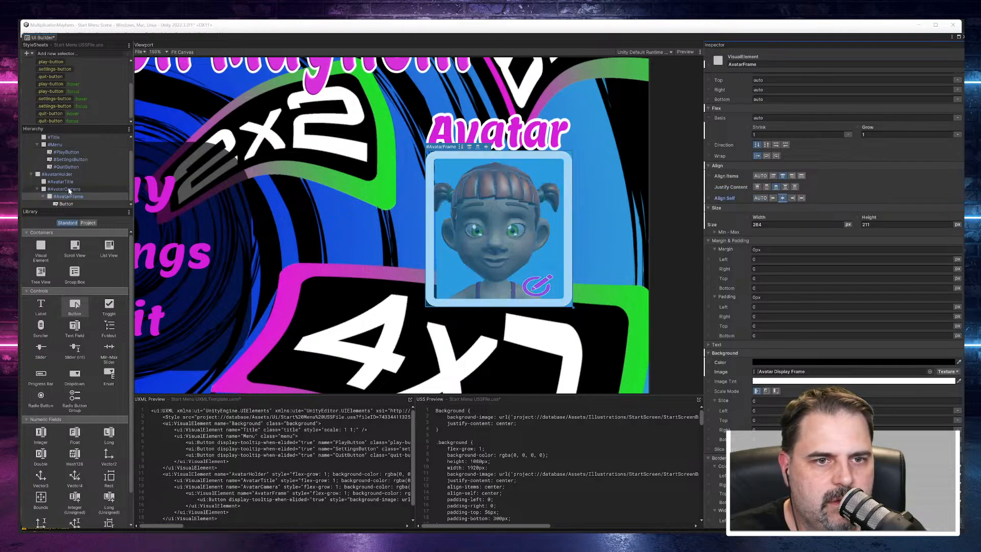
pyautogui.click(782, 175)
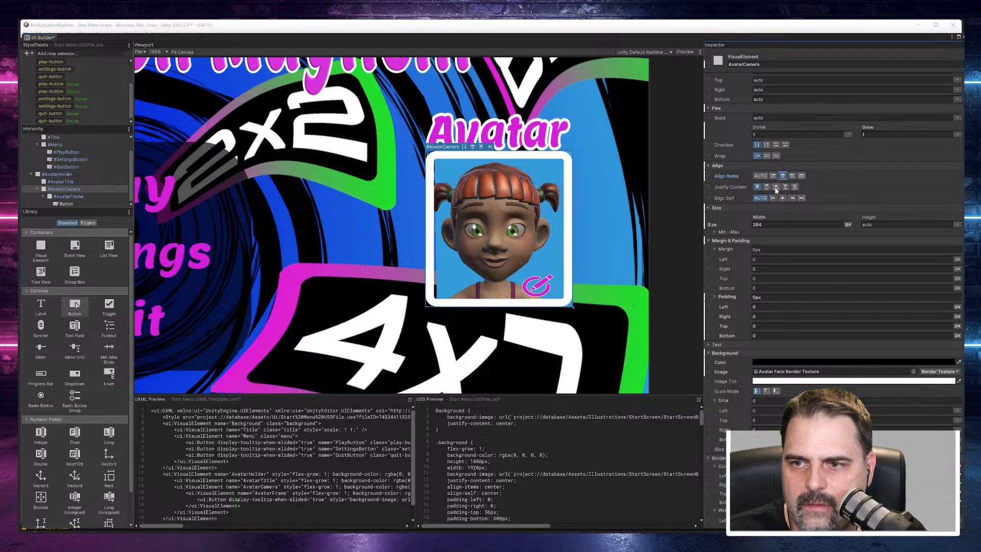
pyautogui.click(782, 198)
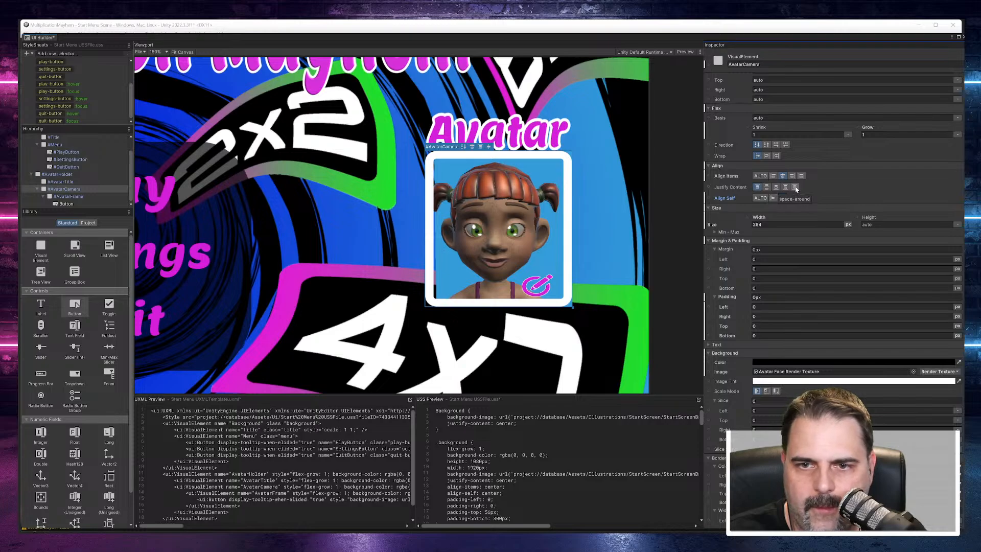
pyautogui.click(795, 187)
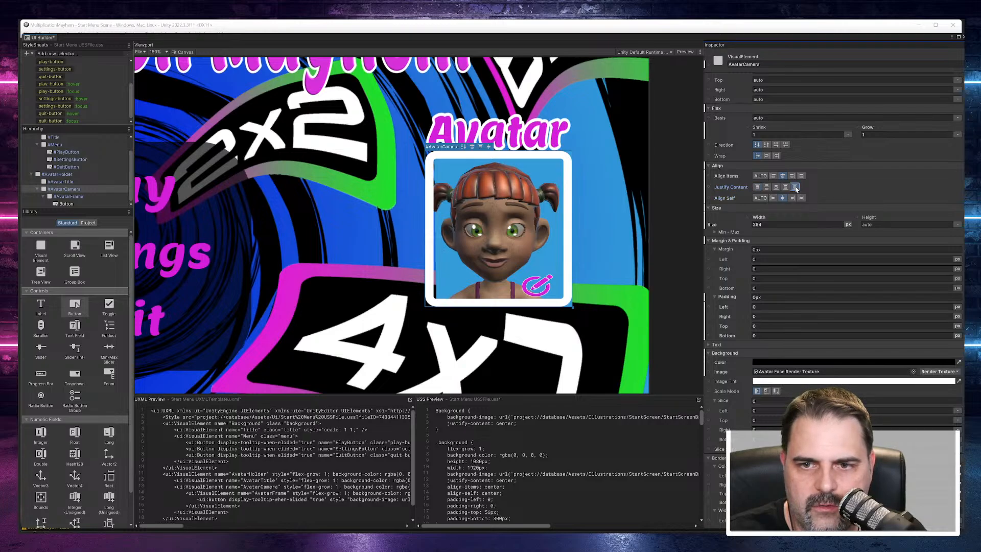
pyautogui.click(767, 187)
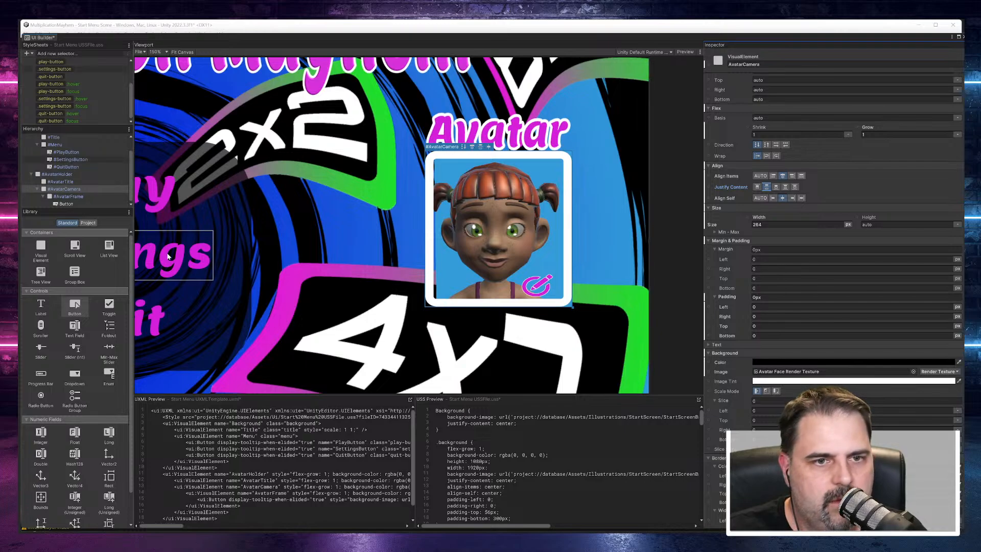
# Step: Examine AvatarCamera's attributes and inline styles, from display and position through to background and border
pyautogui.click(75, 190)
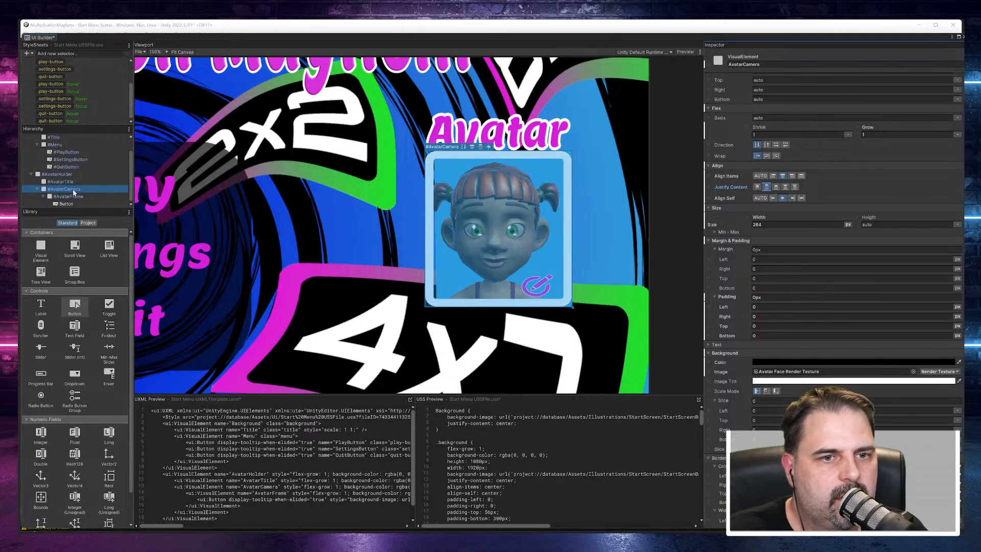
pyautogui.scroll(5, 789, 171)
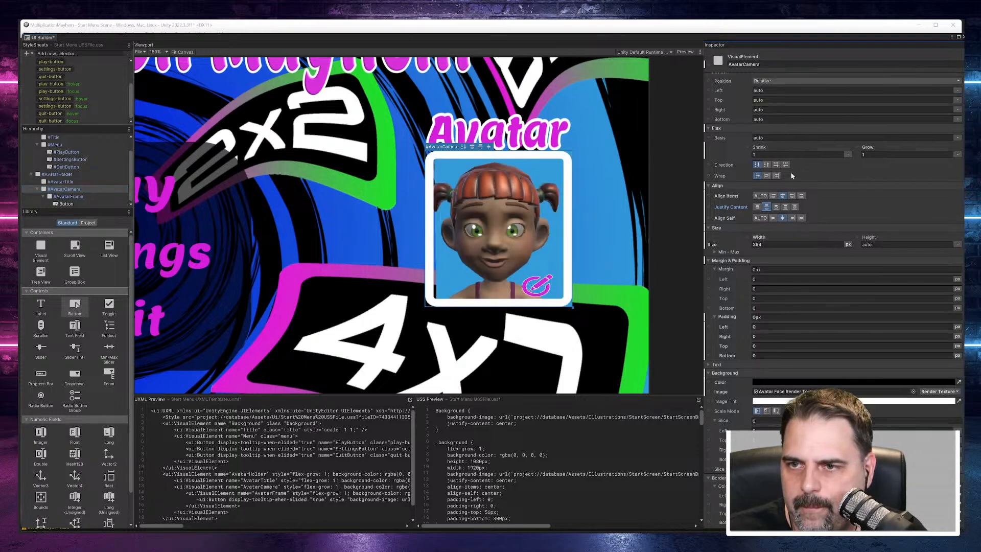
pyautogui.scroll(2, 794, 184)
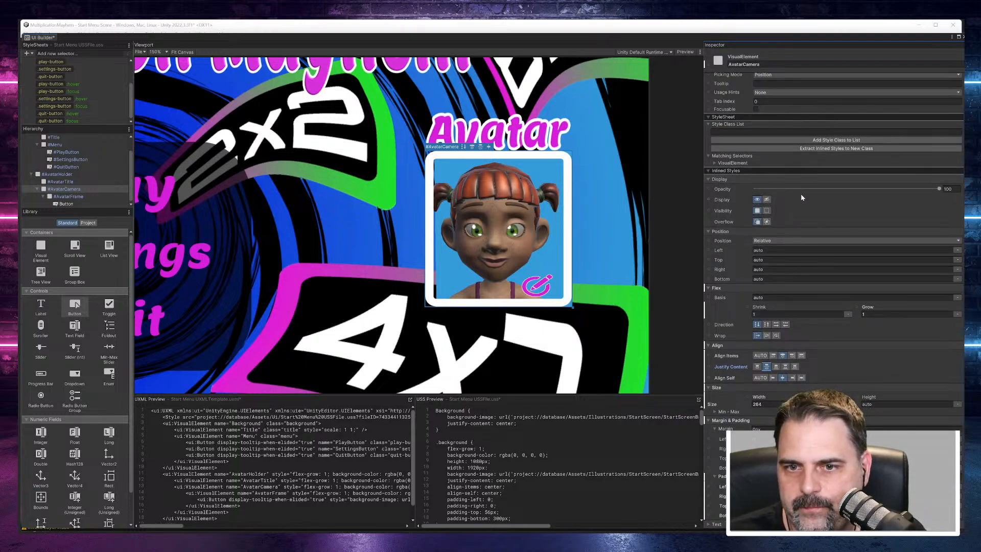
pyautogui.scroll(1, 771, 207)
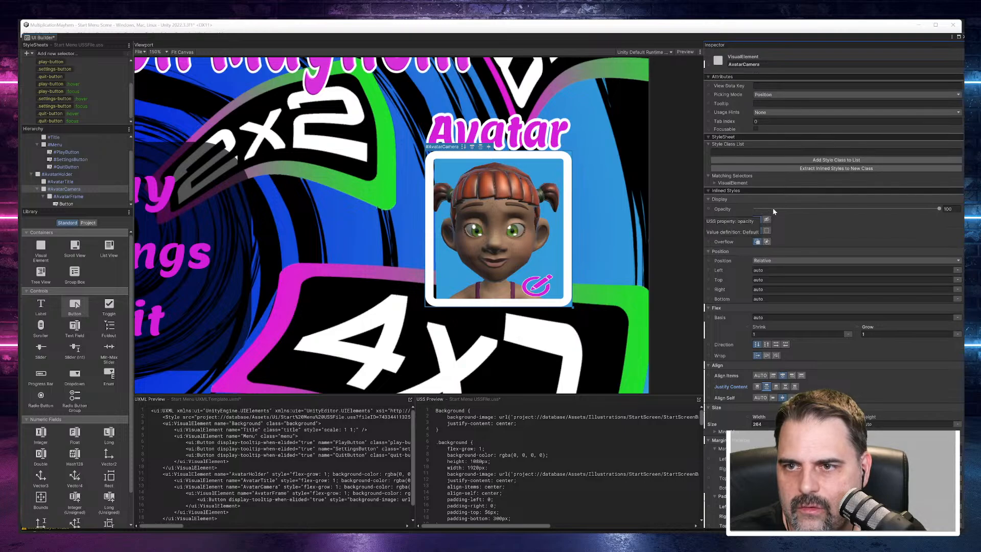
pyautogui.scroll(-6, 774, 207)
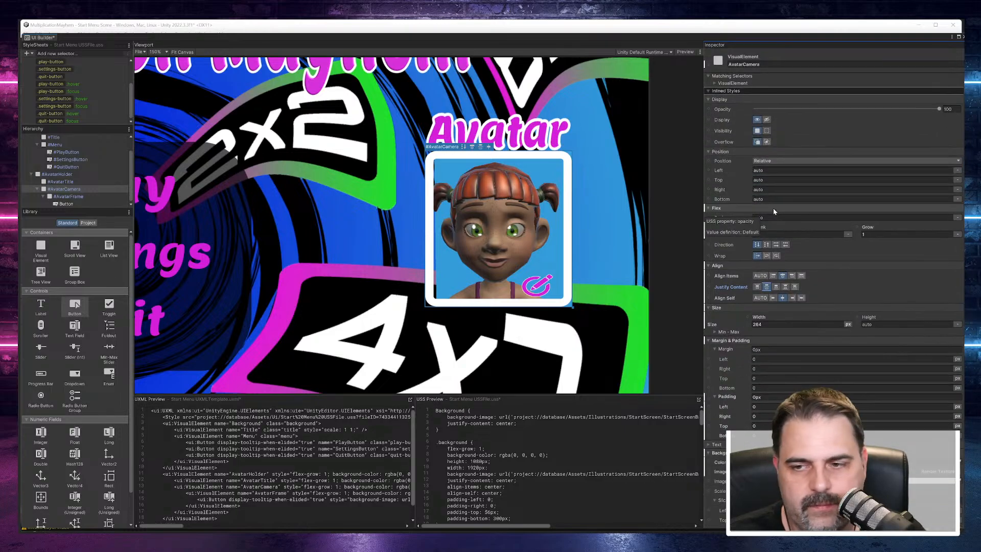
pyautogui.scroll(-2, 772, 209)
pyautogui.scroll(-3, 773, 197)
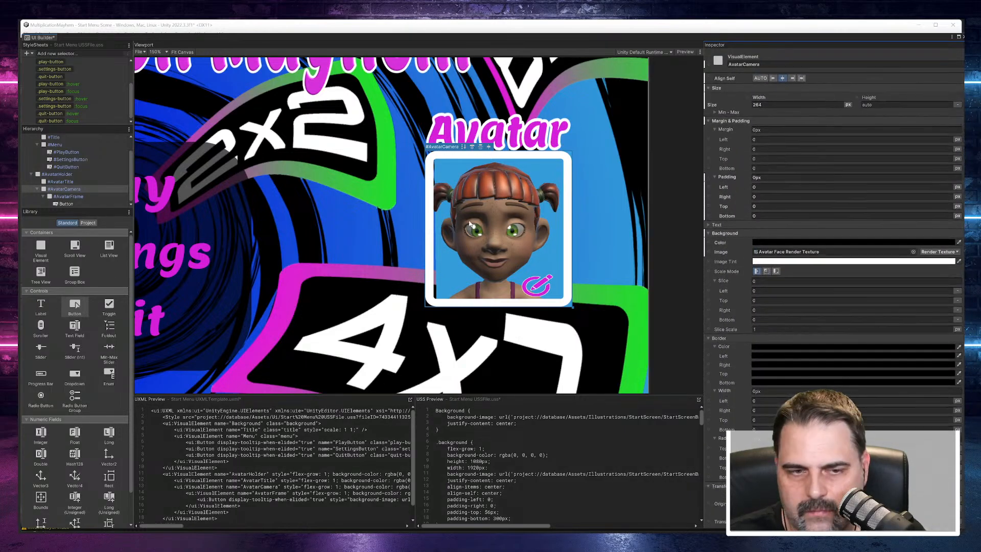
# Step: Enlarge the edit button and move it within the frame's corner to left 184 px and top 210 px
pyautogui.click(66, 204)
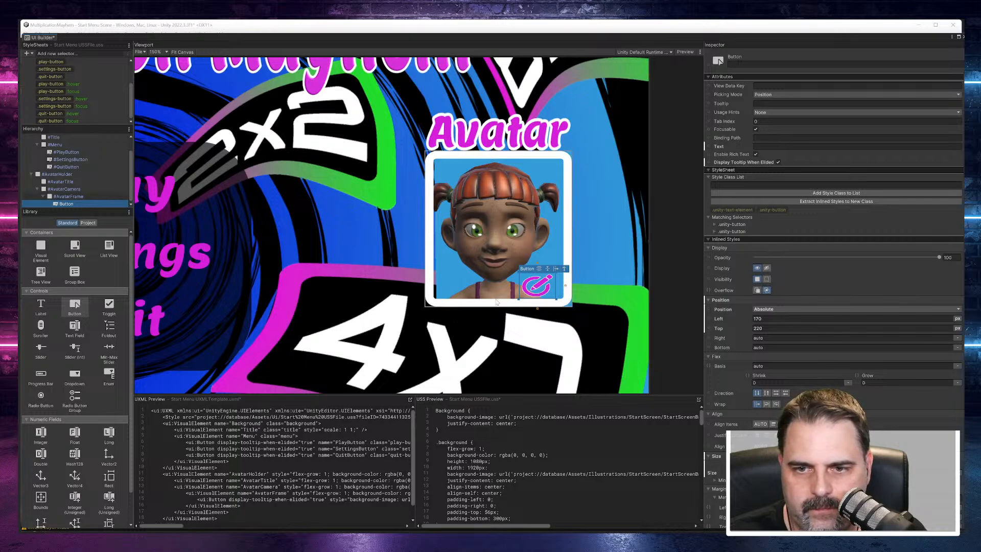
pyautogui.click(538, 288)
pyautogui.moveTo(537, 288)
pyautogui.mouseDown()
pyautogui.moveTo(521, 263)
pyautogui.moveTo(549, 286)
pyautogui.mouseUp()
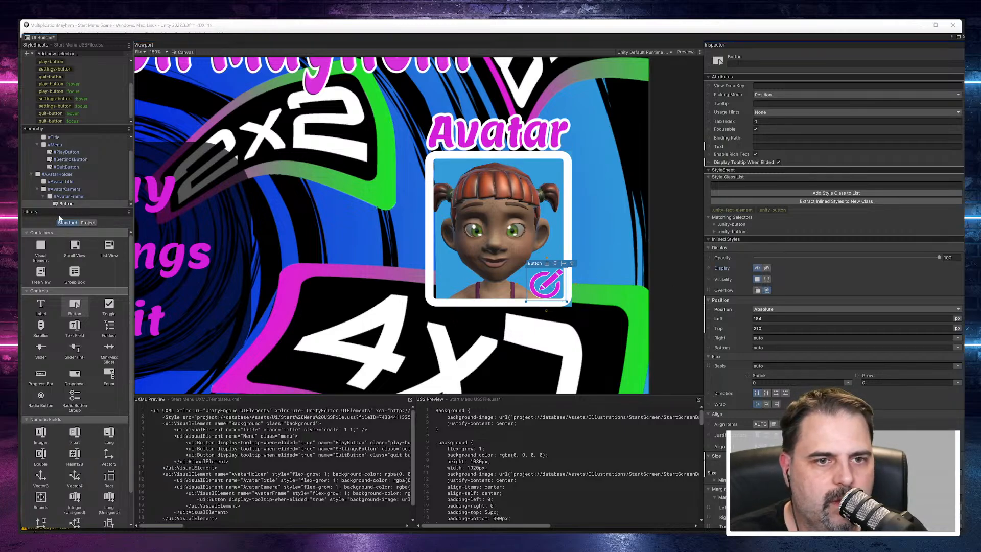
# Step: Set AvatarFrame's left, top, right and bottom position offsets to 0
pyautogui.click(60, 197)
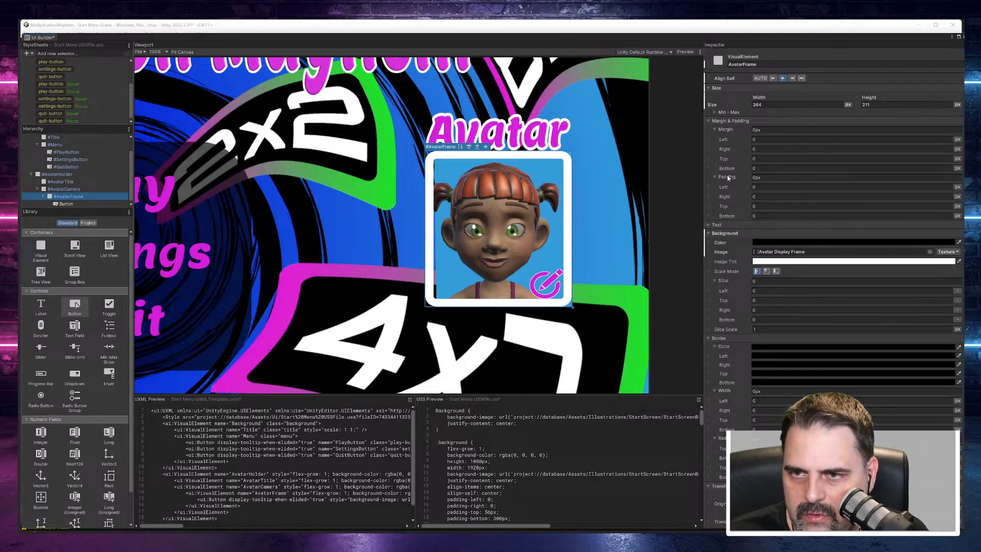
pyautogui.scroll(5, 728, 195)
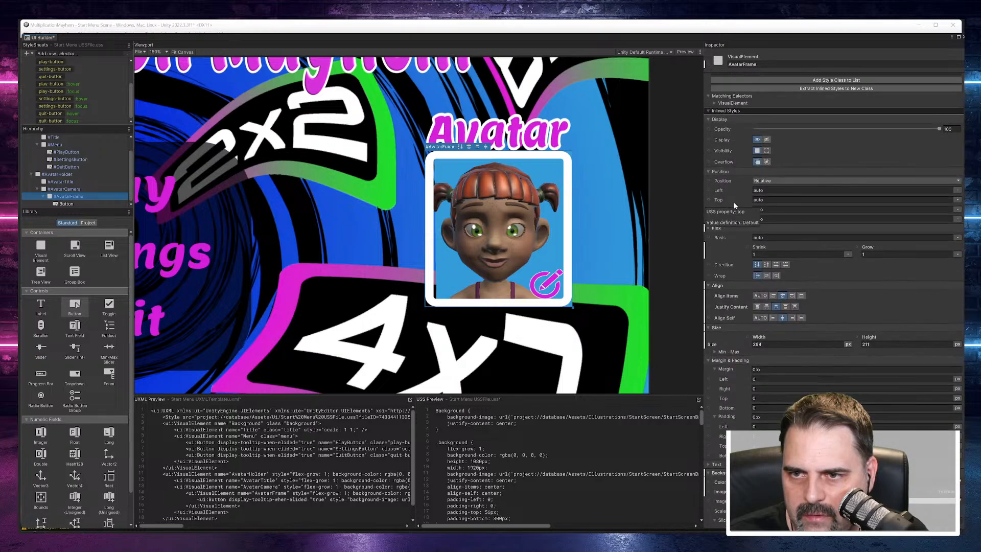
pyautogui.click(762, 191)
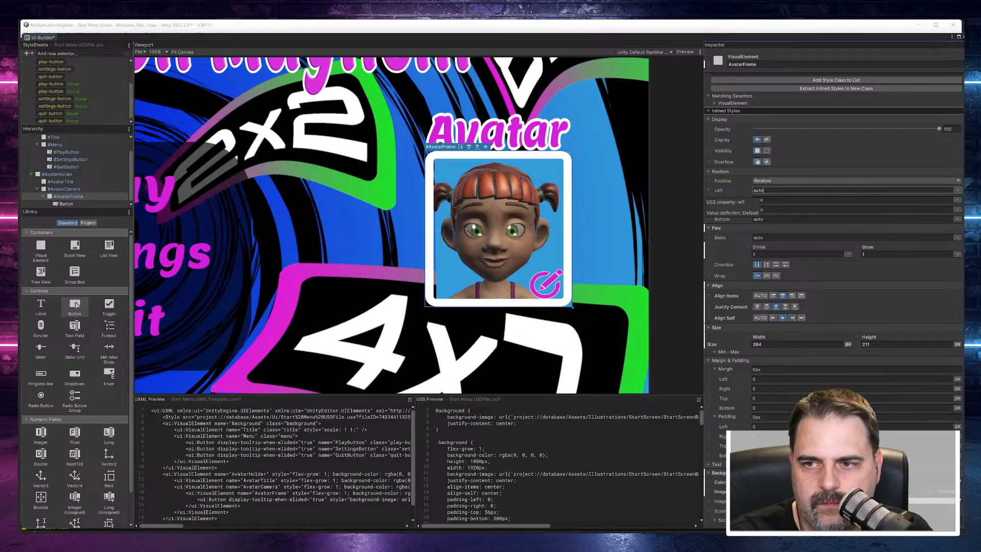
pyautogui.press('BackSpace')
pyautogui.press('BackSpace')
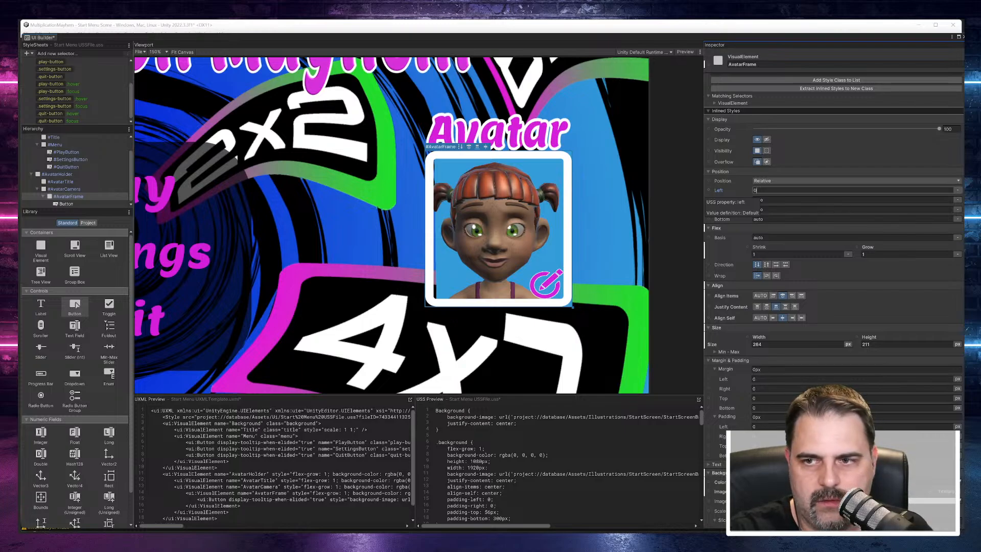
pyautogui.write('0')
pyautogui.press('Return')
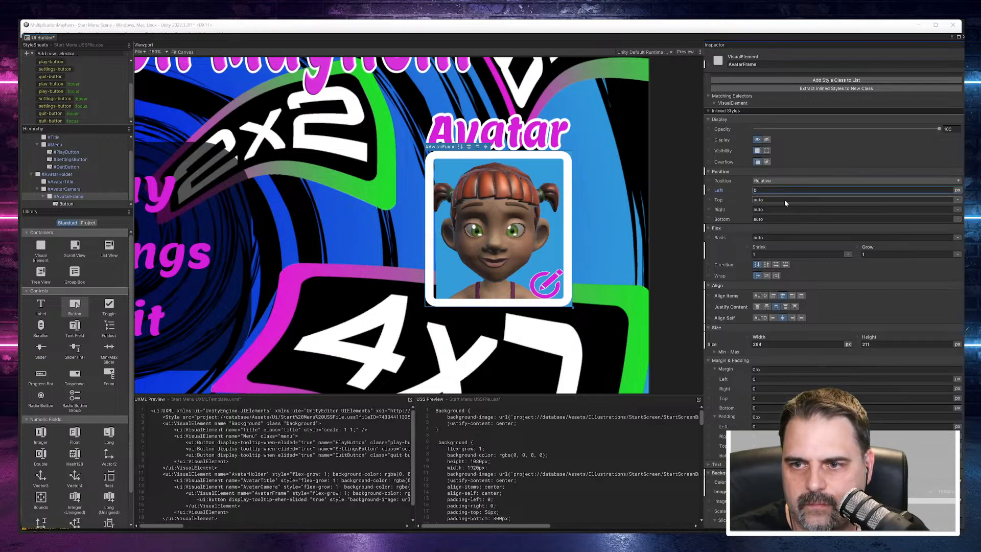
pyautogui.click(776, 199)
pyautogui.write('0')
pyautogui.press('Return')
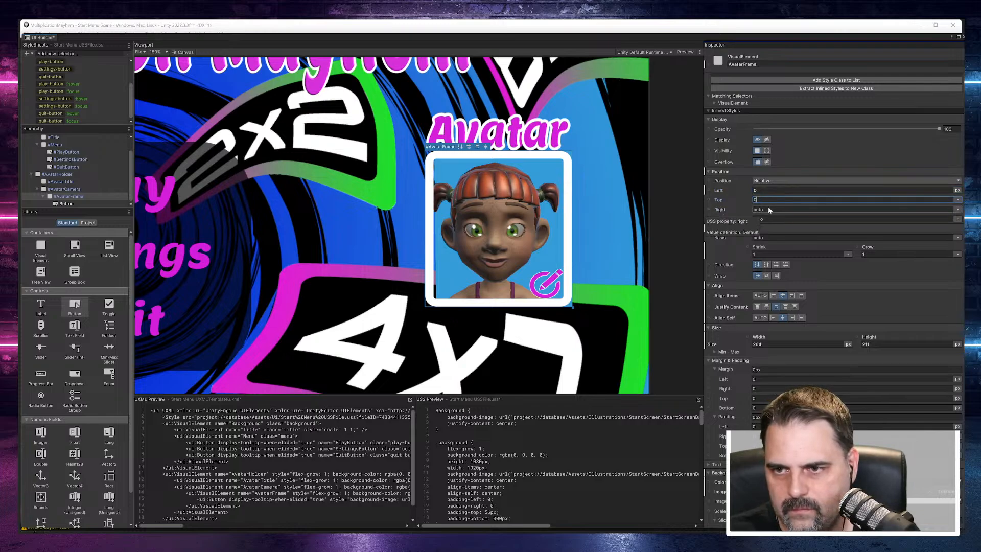
pyautogui.click(776, 209)
pyautogui.write('0')
pyautogui.press('Return')
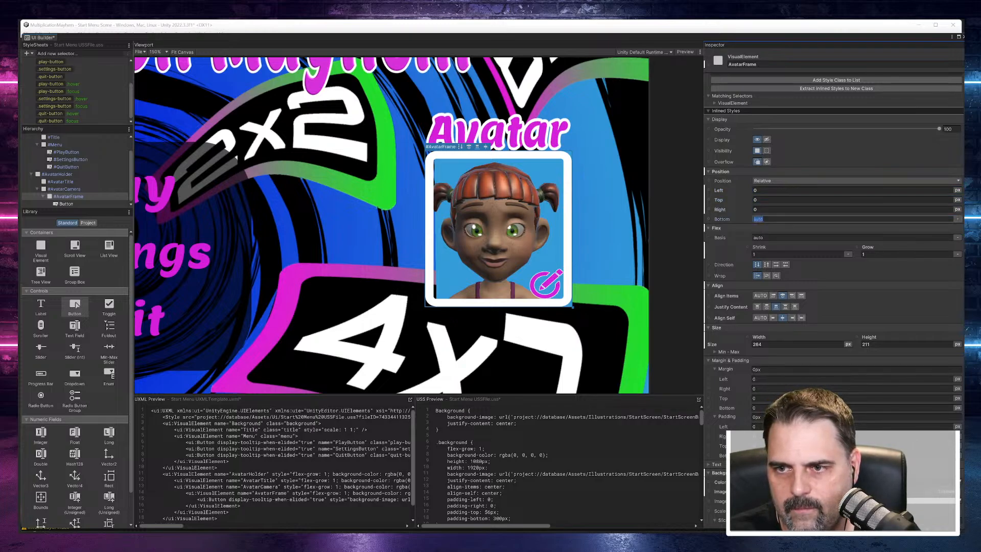
# Step: Try a left offset of -8 px on AvatarFrame and undo it
pyautogui.click(758, 190)
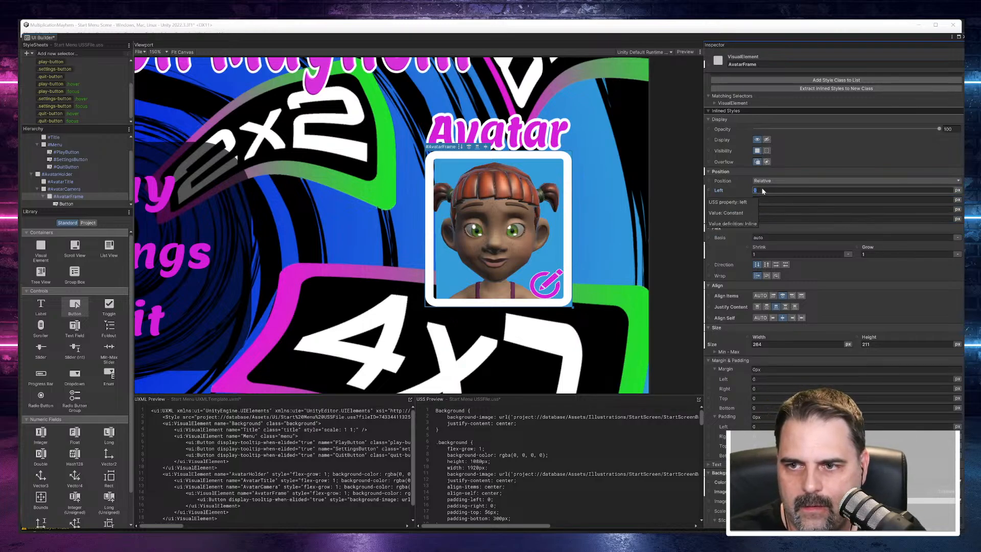
pyautogui.moveTo(719, 190)
pyautogui.mouseDown()
pyautogui.moveTo(728, 188)
pyautogui.moveTo(715, 193)
pyautogui.mouseUp()
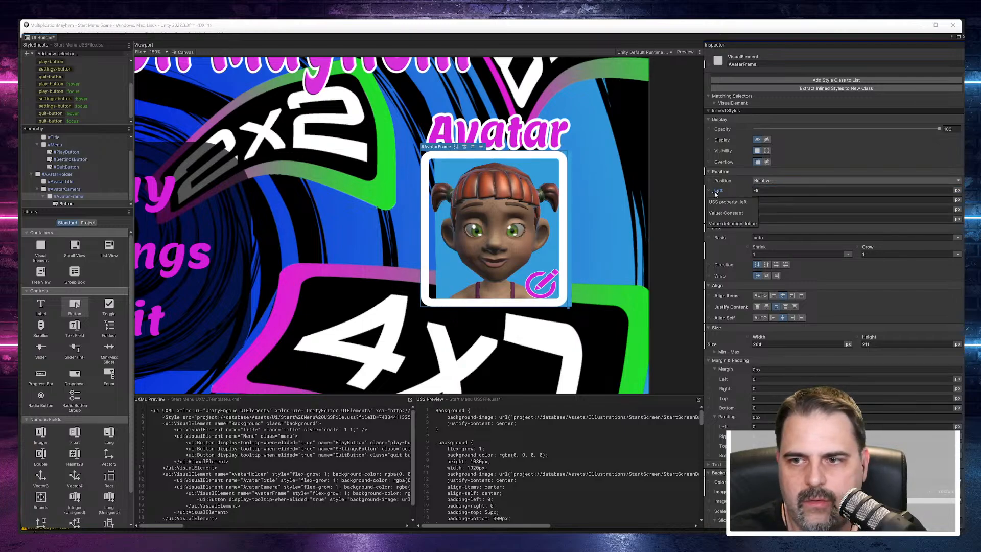
pyautogui.hotkey('ctrl', 'z')
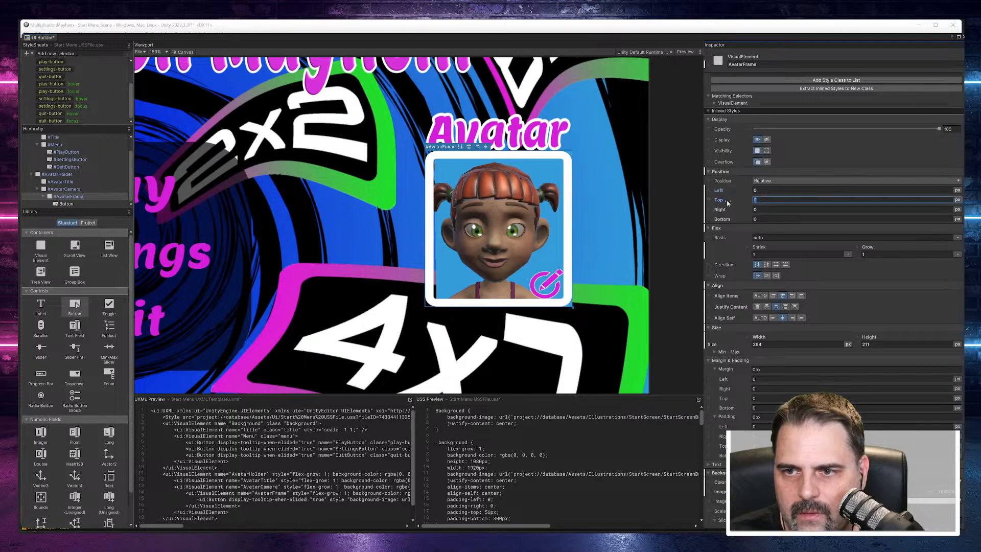
# Step: Set AvatarFrame's top position offset to -2 px
pyautogui.moveTo(719, 202); pyautogui.dragTo(717, 201)
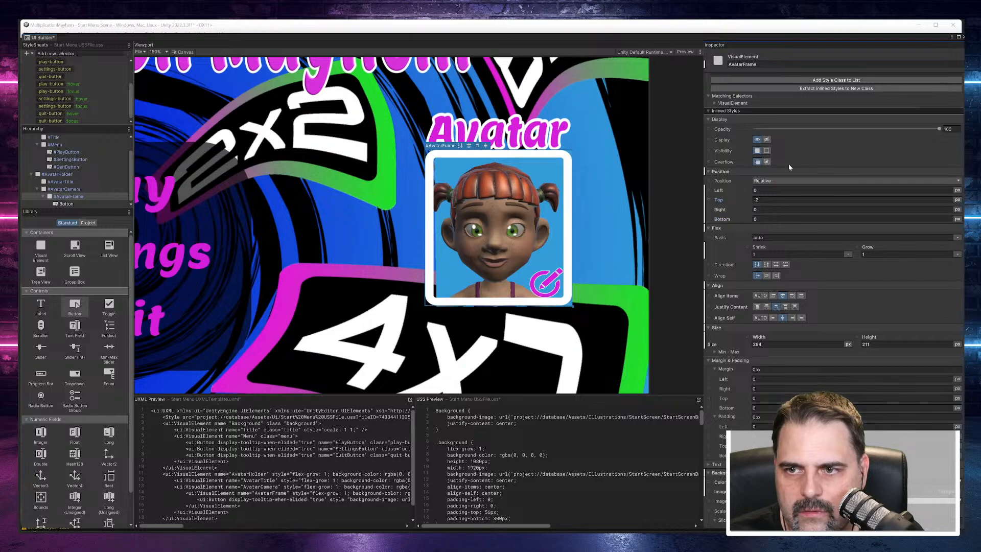
pyautogui.click(632, 185)
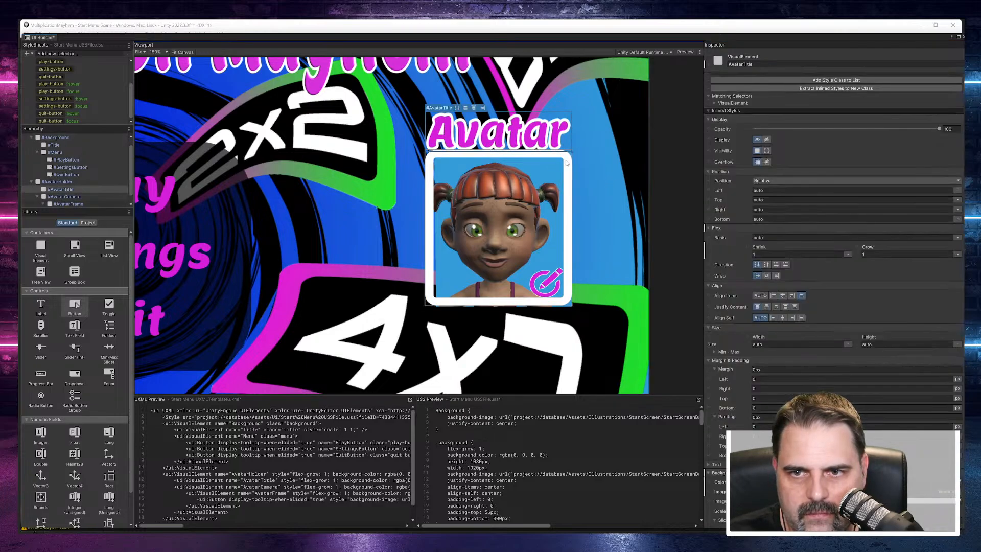
# Step: Set AvatarCamera's left position offset to -17 px
pyautogui.click(76, 190)
pyautogui.click(78, 196)
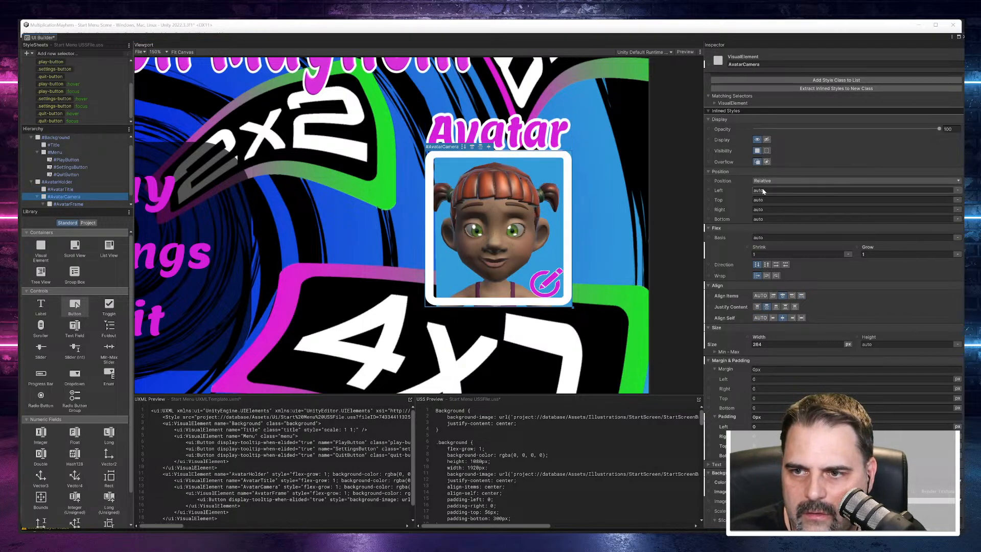
pyautogui.moveTo(718, 190); pyautogui.dragTo(714, 191)
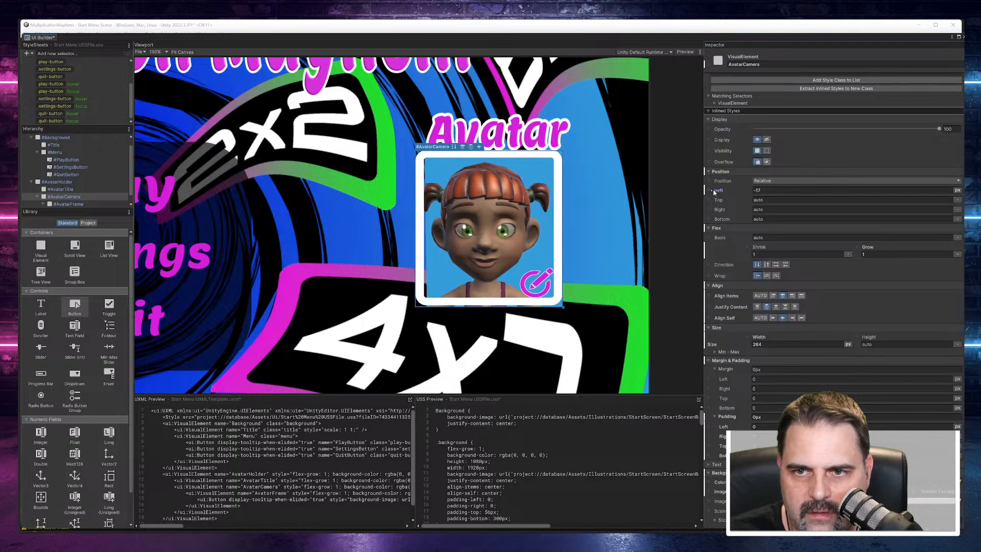
# Step: Try a top position offset of 4 px on AvatarFrame and undo it
pyautogui.click(68, 203)
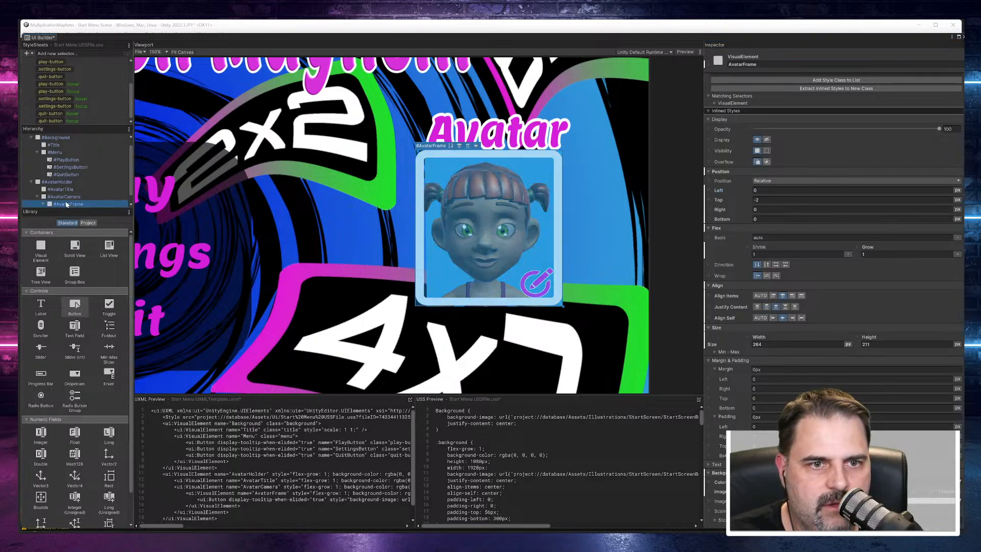
pyautogui.click(63, 190)
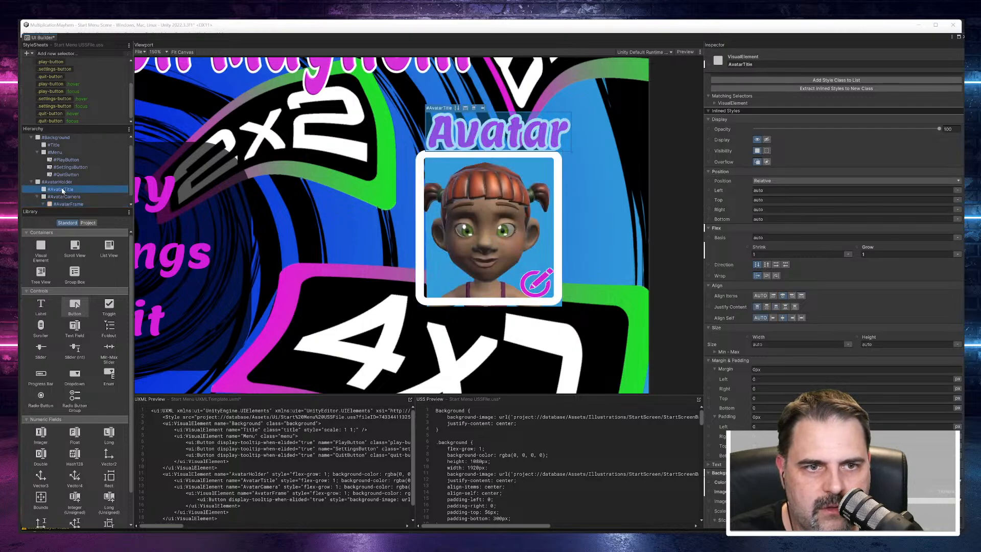
pyautogui.click(65, 204)
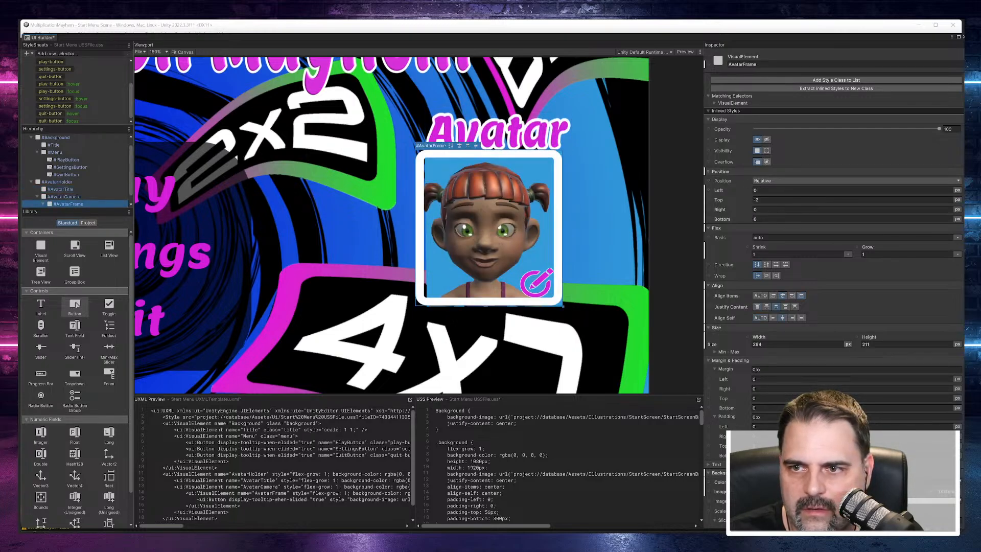
pyautogui.moveTo(722, 202); pyautogui.dragTo(724, 201)
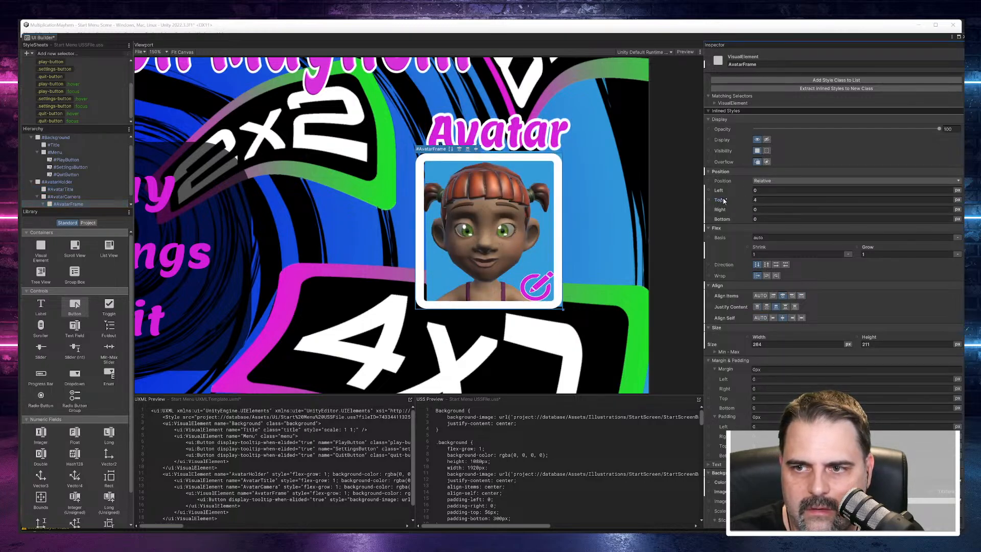
pyautogui.hotkey('ctrl', 'z')
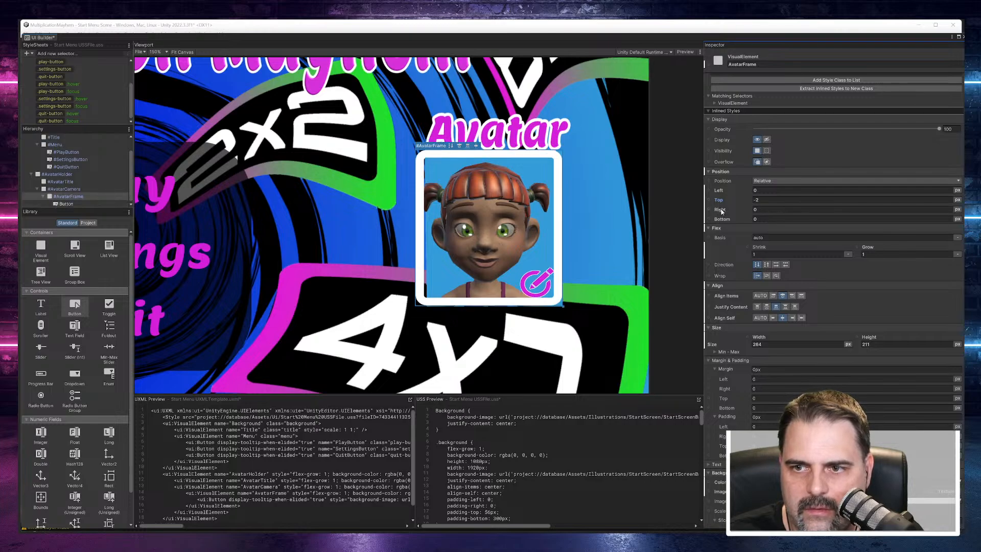
# Step: Set AvatarFrame's left position offset to 10 px and its top offset to 1 px
pyautogui.moveTo(720, 191); pyautogui.dragTo(723, 193)
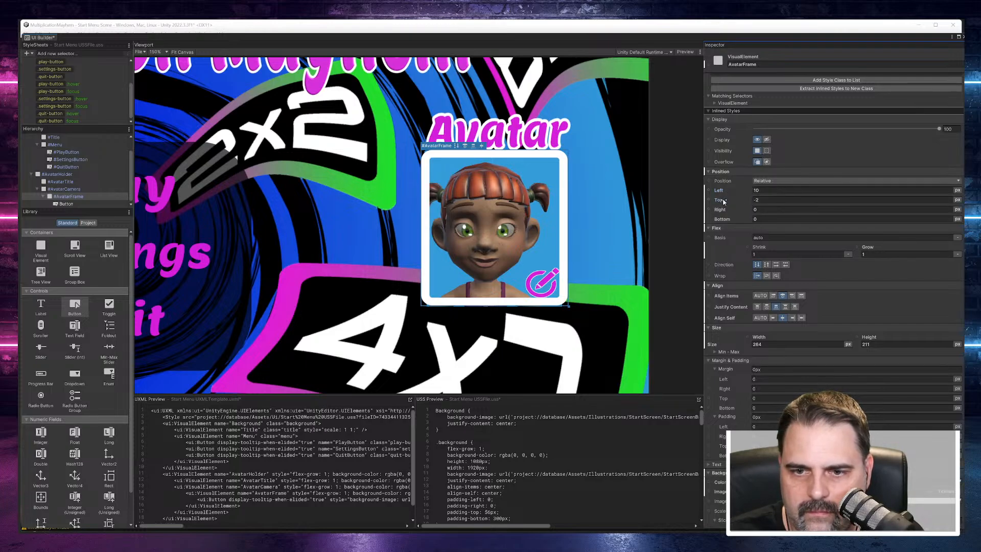
pyautogui.moveTo(722, 201); pyautogui.dragTo(725, 204)
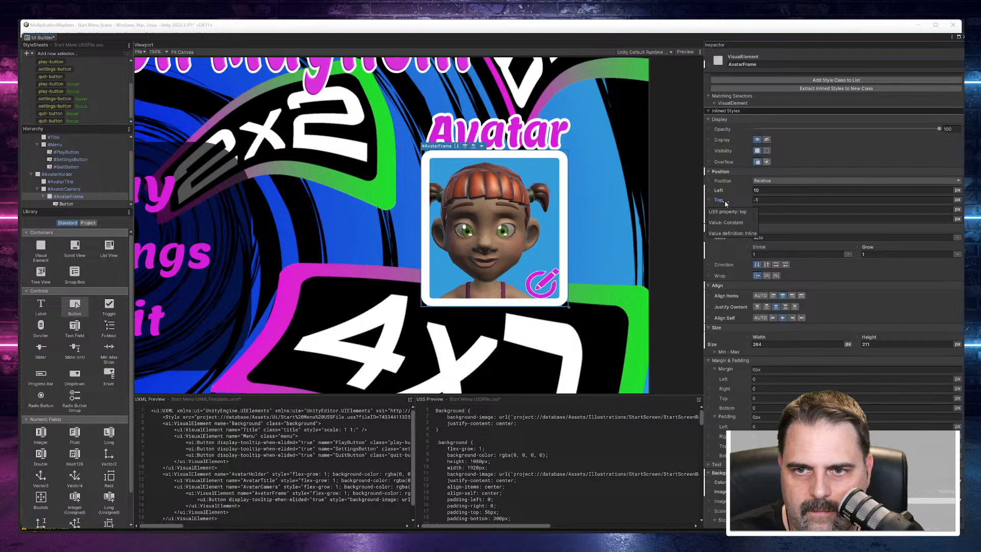
pyautogui.moveTo(726, 204); pyautogui.dragTo(726, 203)
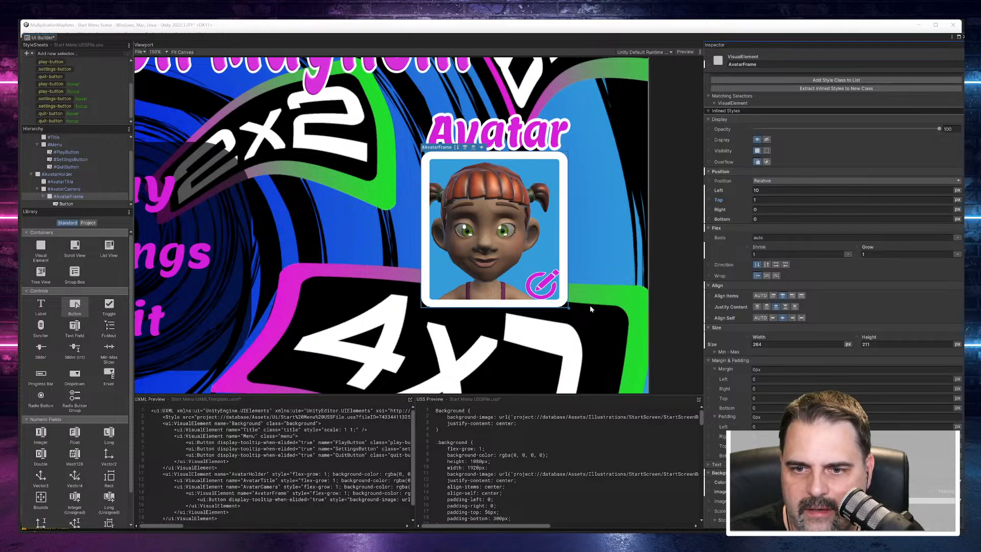
# Step: Pull AvatarFrame's lower-right corner outward to a right offset of -14 px and bottom of -6 px, and inspect the frame's alignment
pyautogui.moveTo(568, 309); pyautogui.dragTo(570, 312)
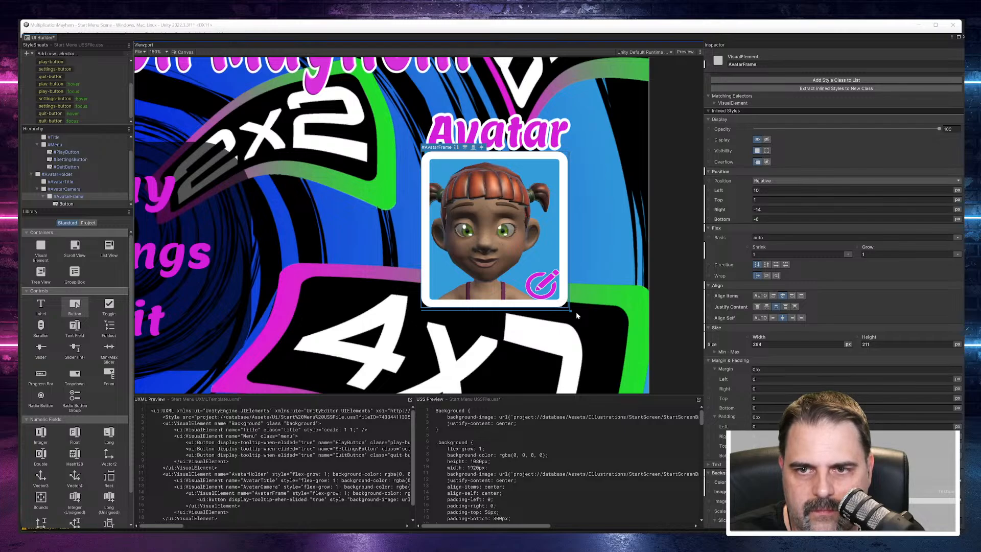
pyautogui.click(601, 208)
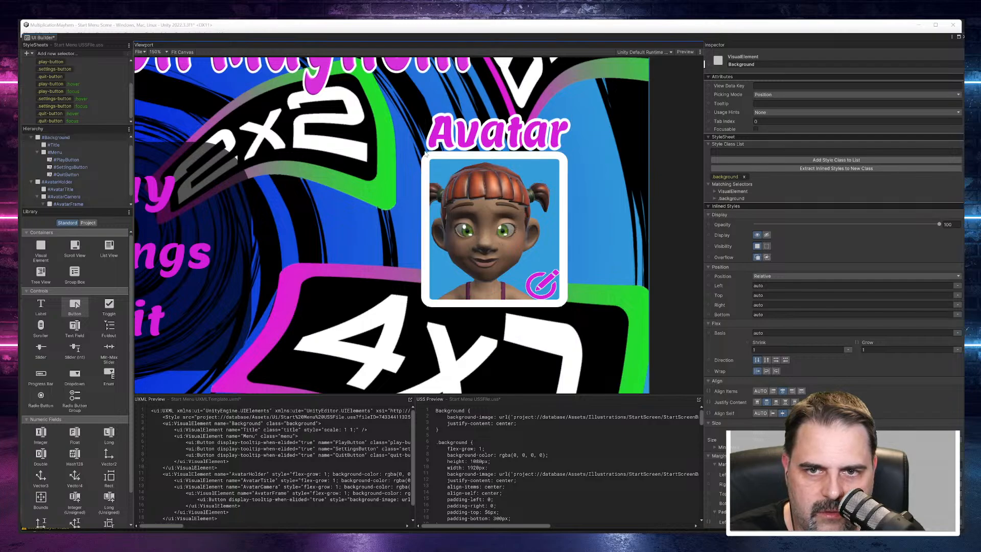
pyautogui.scroll(4, 425, 153)
pyautogui.scroll(2, 426, 153)
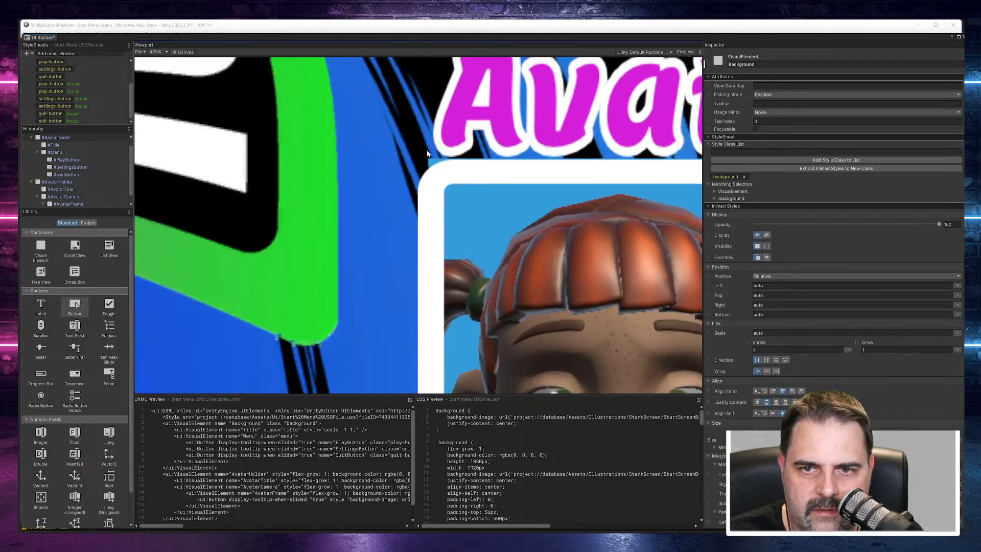
pyautogui.scroll(-6, 428, 174)
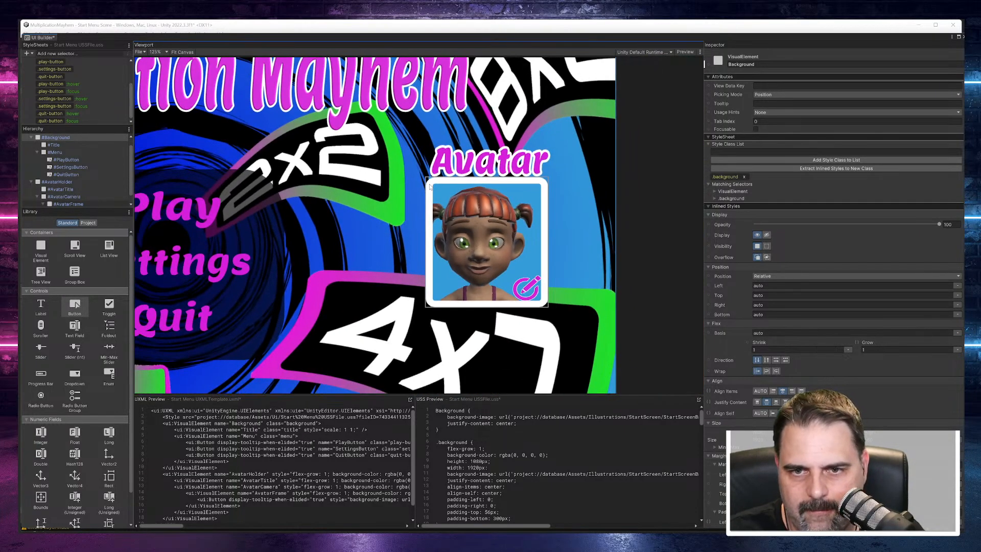
pyautogui.scroll(1, 565, 243)
pyautogui.scroll(1, 565, 244)
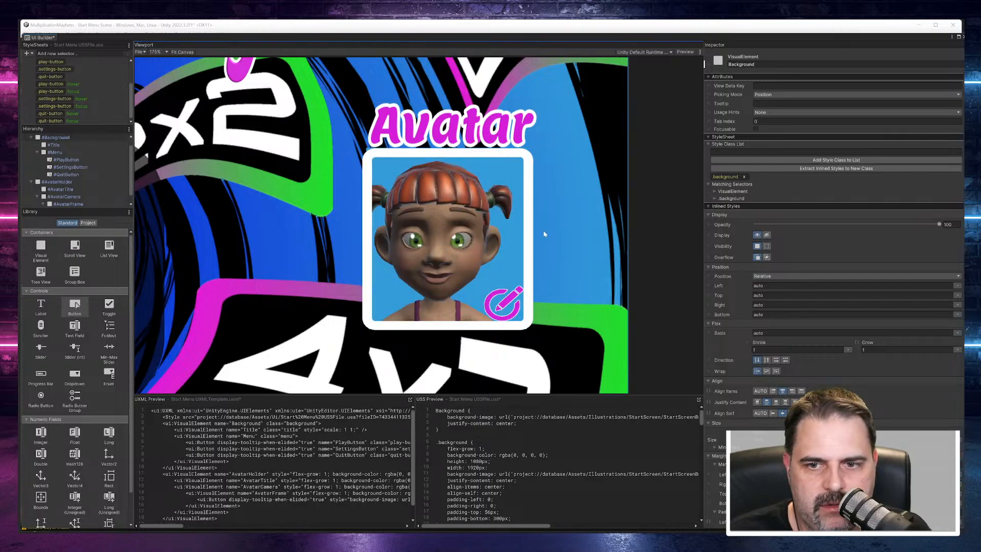
# Step: Try hiding AvatarCamera's overflow and widening it to 277 px, and restore the visible overflow and original width
pyautogui.click(58, 197)
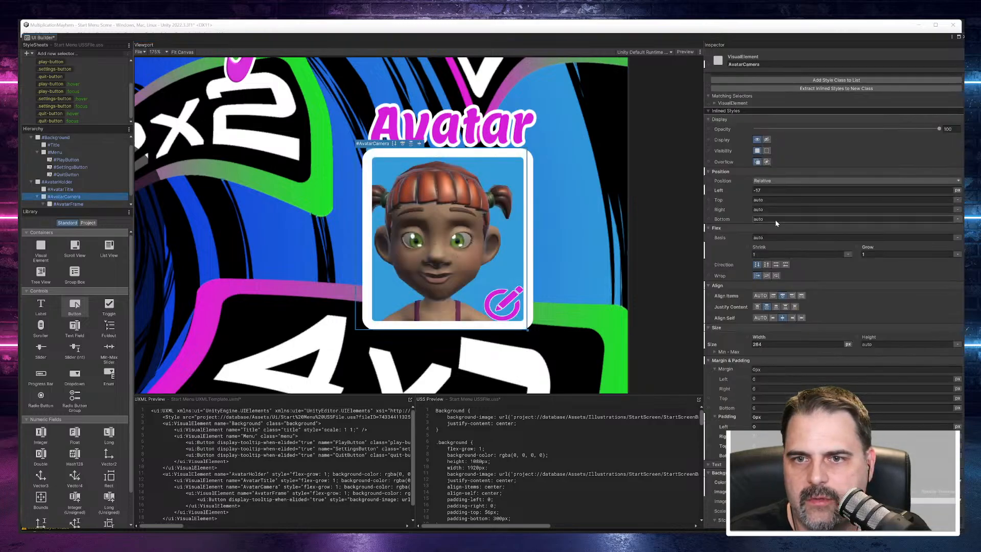
pyautogui.scroll(-1, 776, 221)
pyautogui.scroll(2, 775, 220)
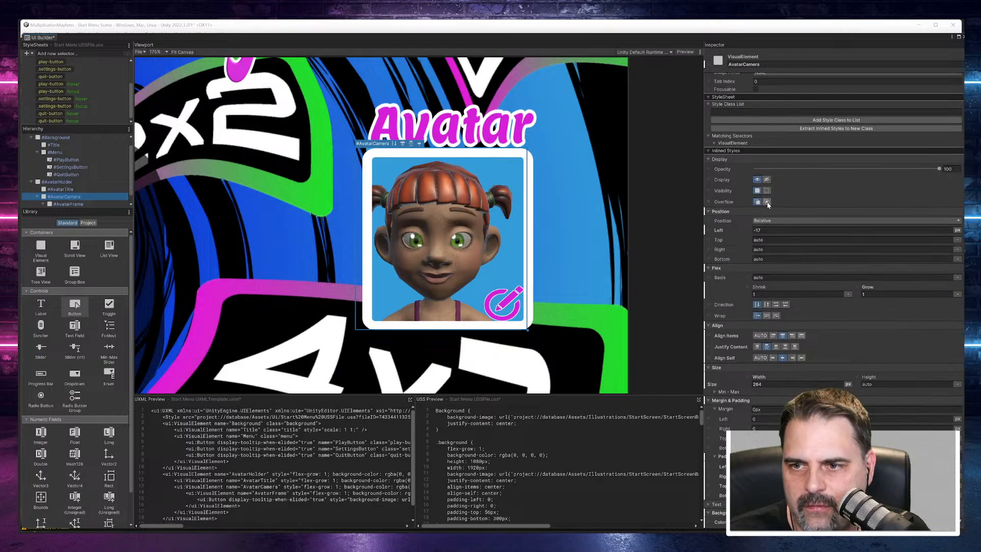
pyautogui.click(766, 201)
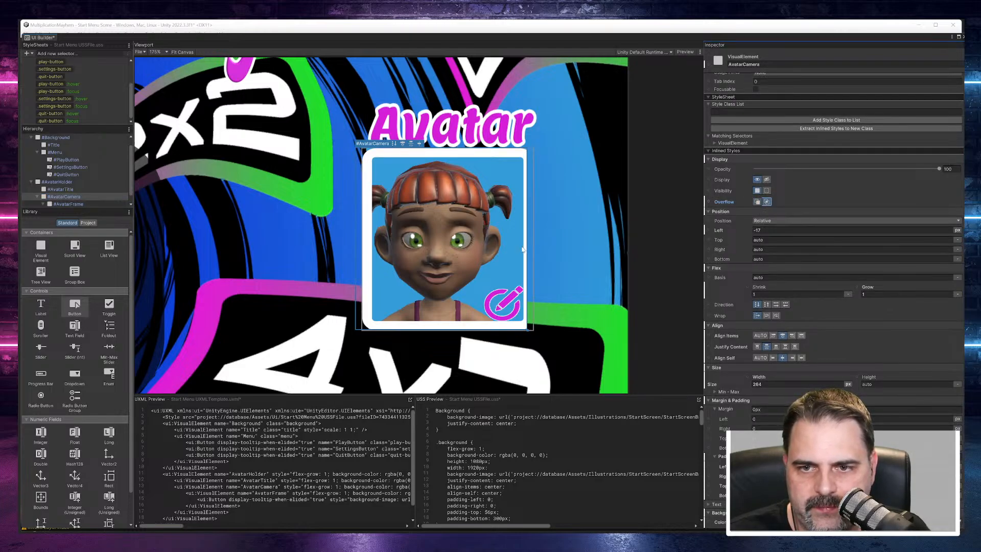
pyautogui.moveTo(528, 245); pyautogui.dragTo(538, 245)
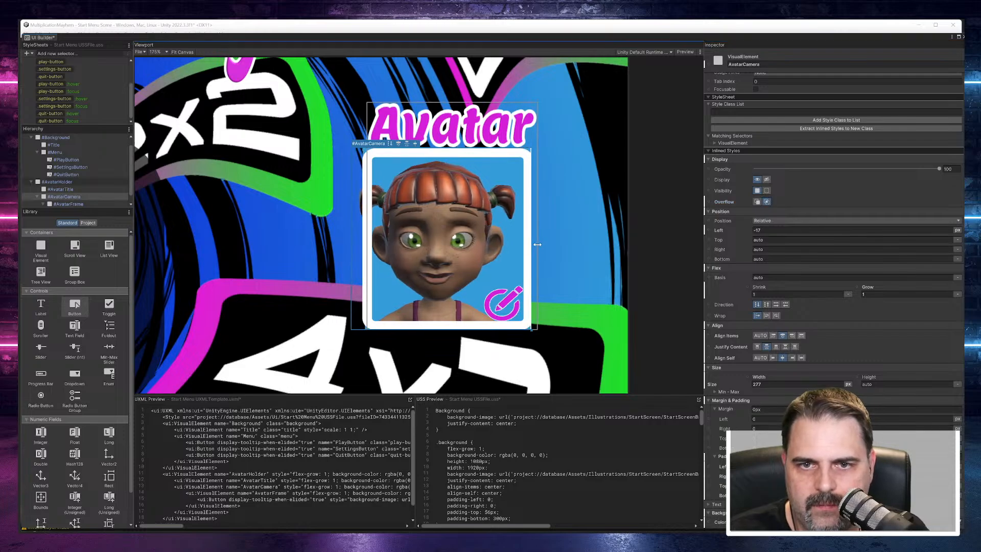
pyautogui.click(758, 202)
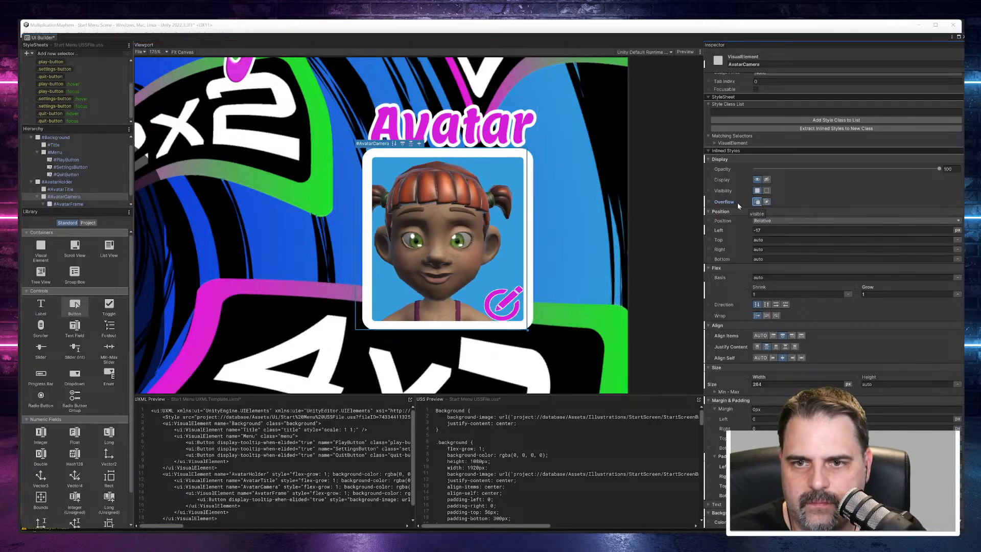
pyautogui.moveTo(534, 254); pyautogui.dragTo(527, 257)
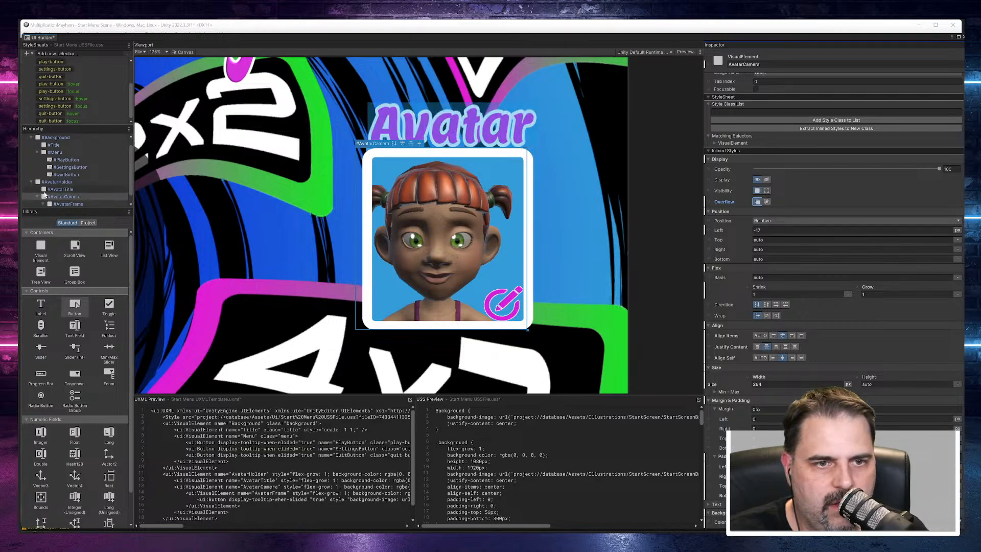
# Step: Adjust AvatarFrame's bottom edge in the canvas and reset its right and bottom position offsets to 0
pyautogui.click(60, 203)
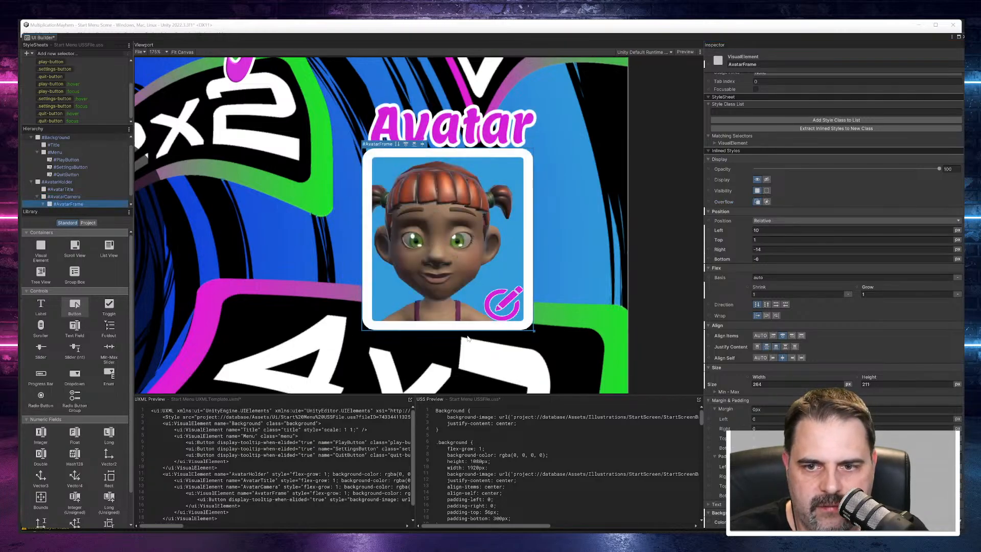
pyautogui.moveTo(478, 332); pyautogui.dragTo(476, 329)
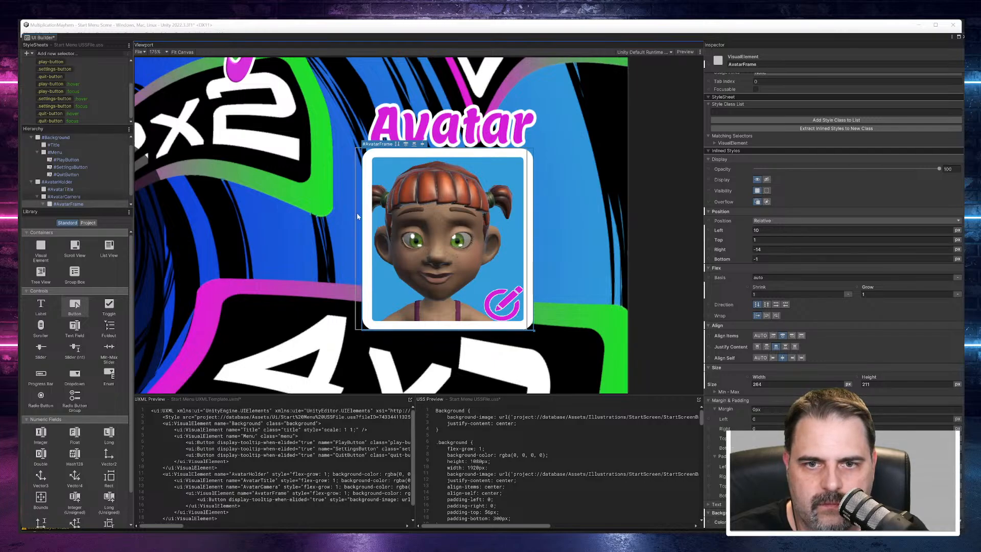
pyautogui.click(721, 249)
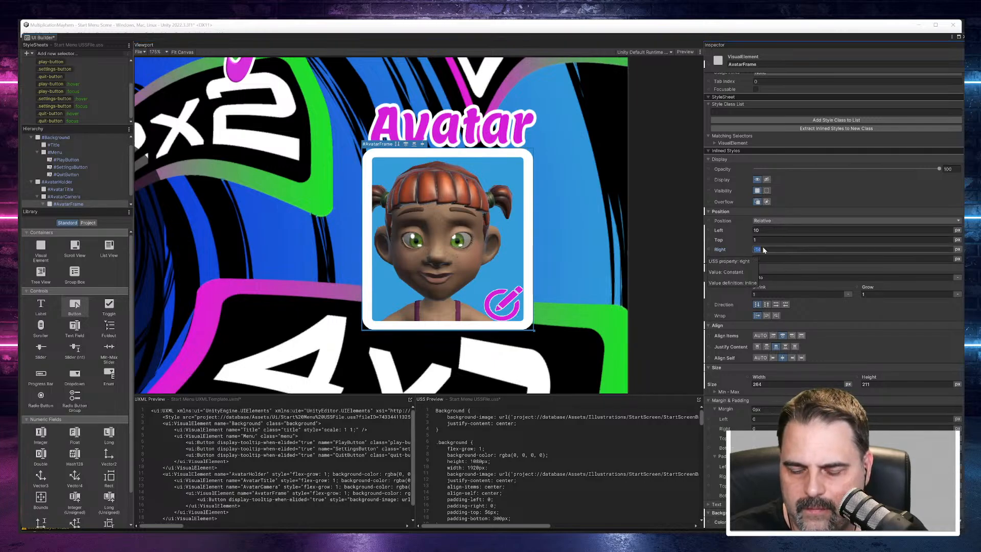
pyautogui.write('0')
pyautogui.click(761, 259)
pyautogui.write('0')
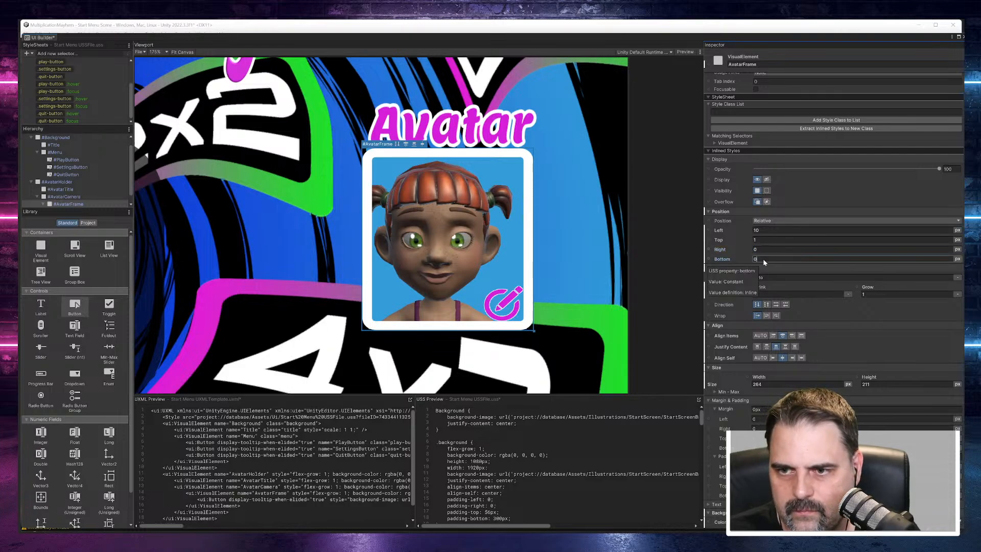
pyautogui.scroll(-1, 753, 250)
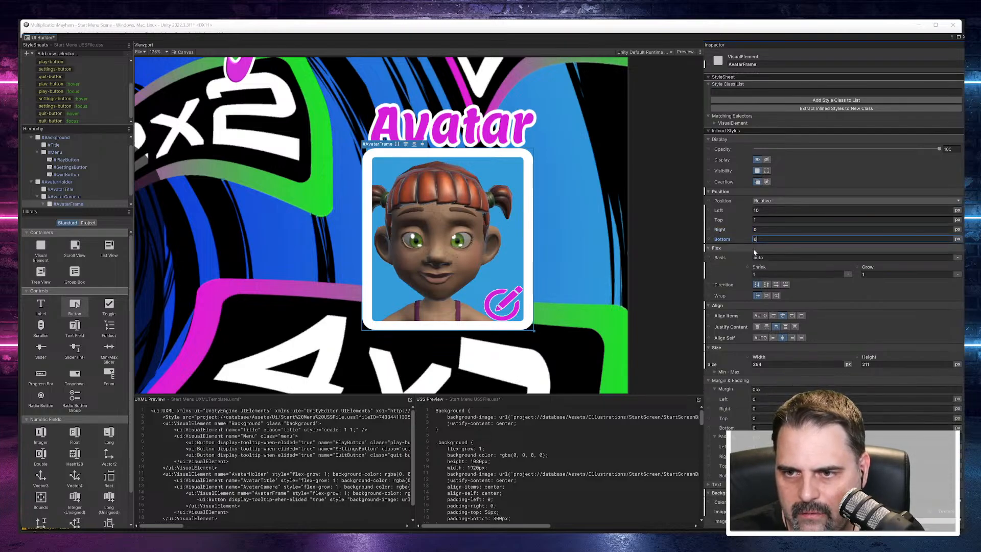
pyautogui.scroll(-1, 754, 252)
pyautogui.scroll(4, 753, 251)
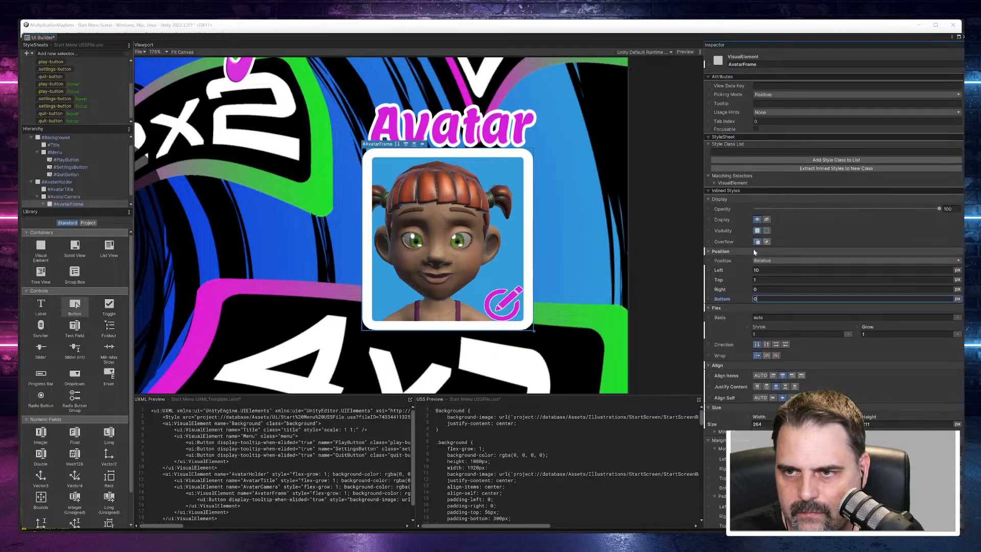
# Step: Clear AvatarCamera's left position offset back to auto
pyautogui.click(57, 198)
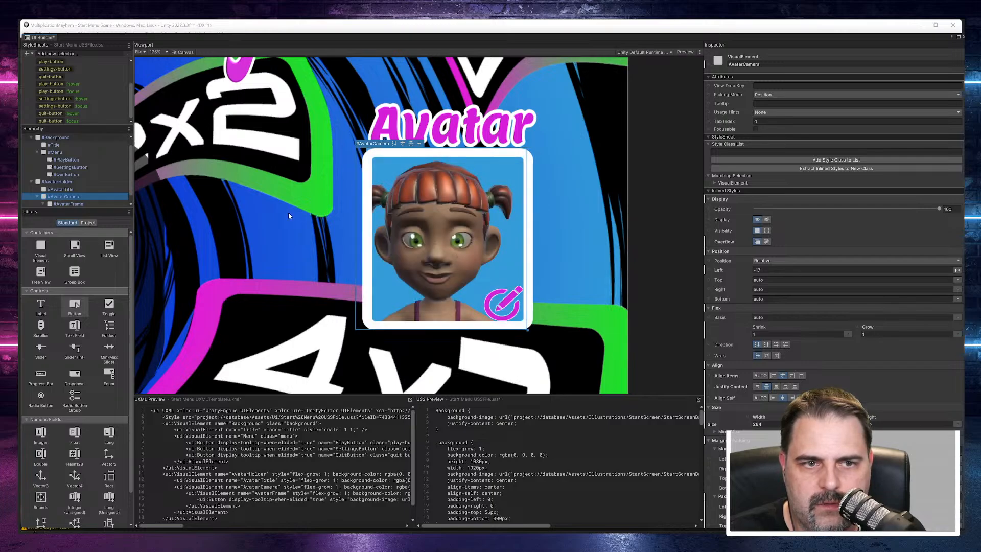
pyautogui.click(768, 271)
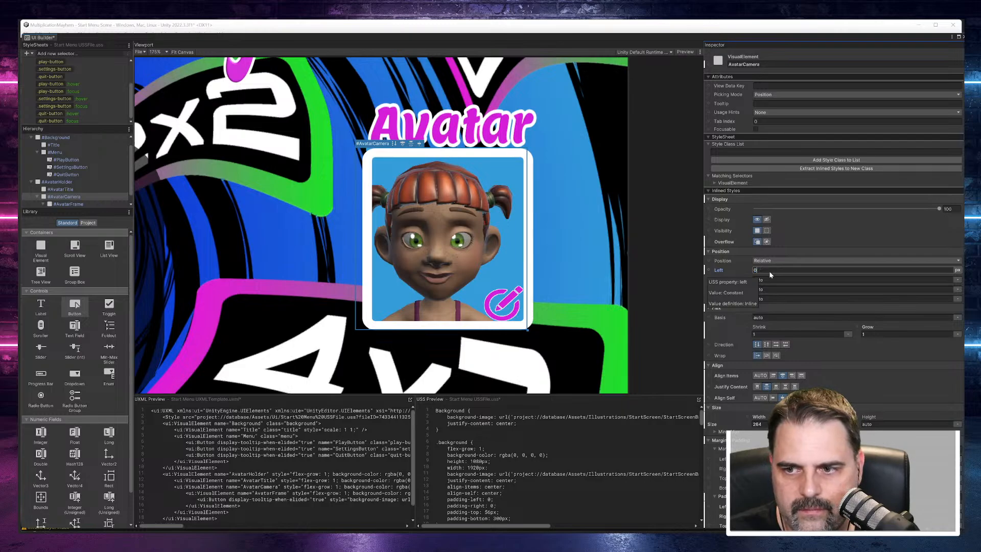
pyautogui.press('Return')
pyautogui.click(762, 271)
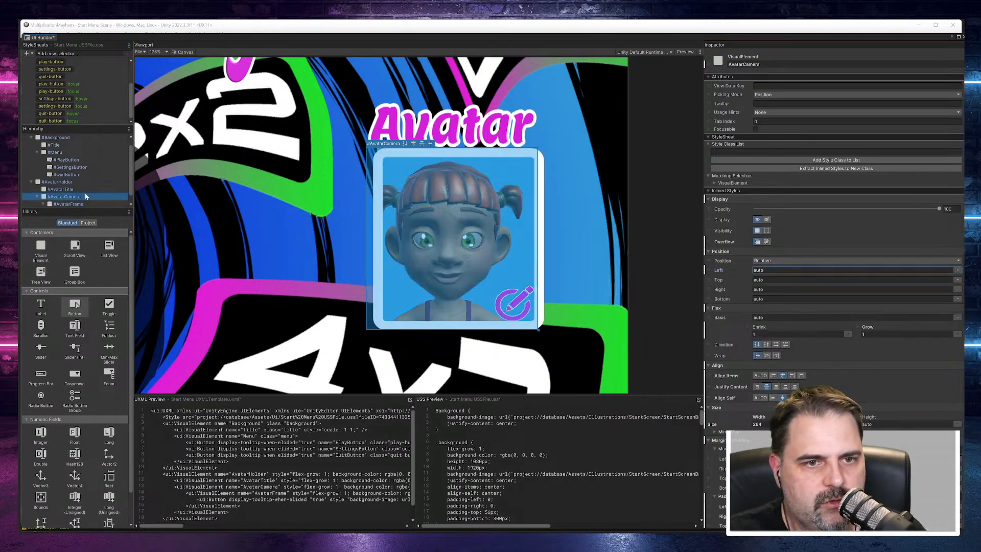
# Step: Set AvatarFrame's left and bottom position offsets to 0
pyautogui.click(69, 204)
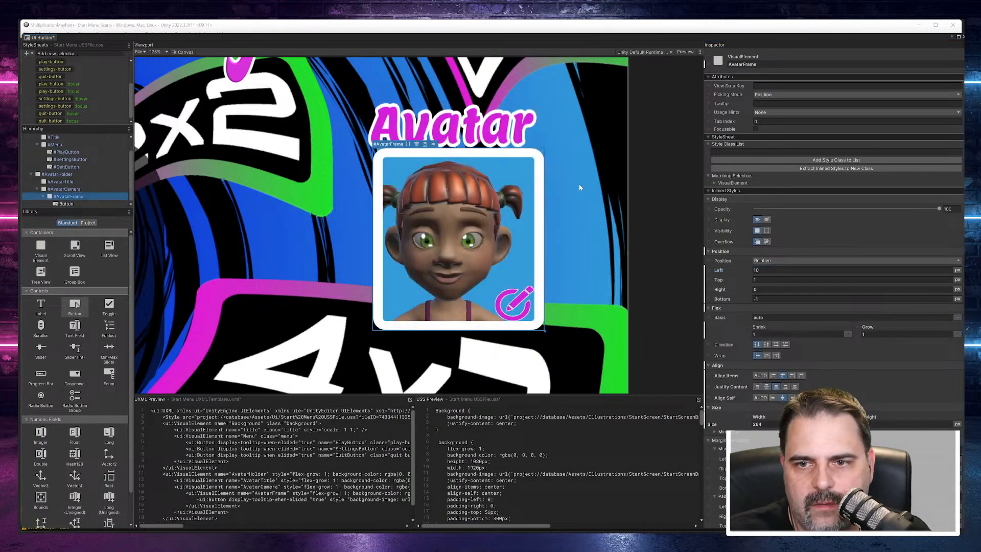
pyautogui.click(761, 270)
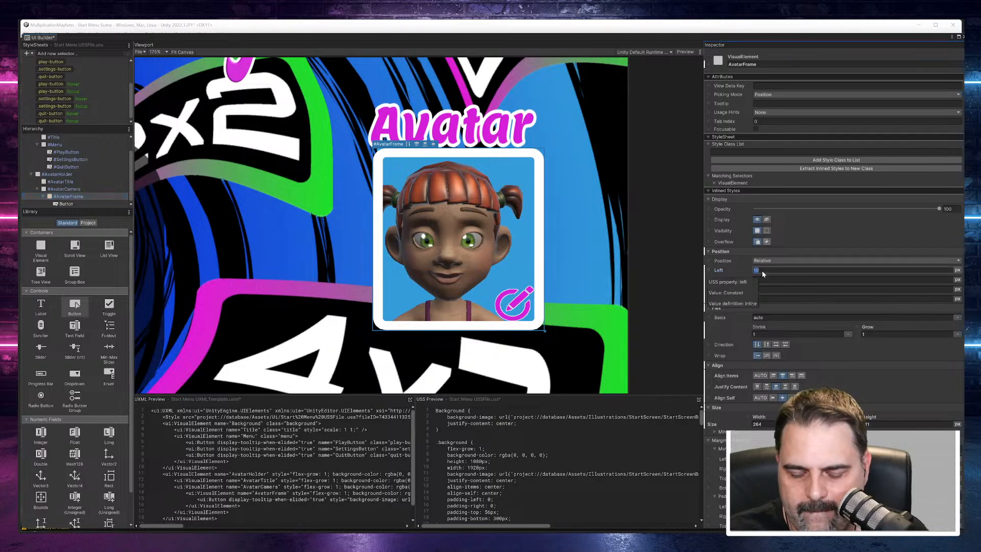
pyautogui.write('0')
pyautogui.click(764, 298)
pyautogui.write('0')
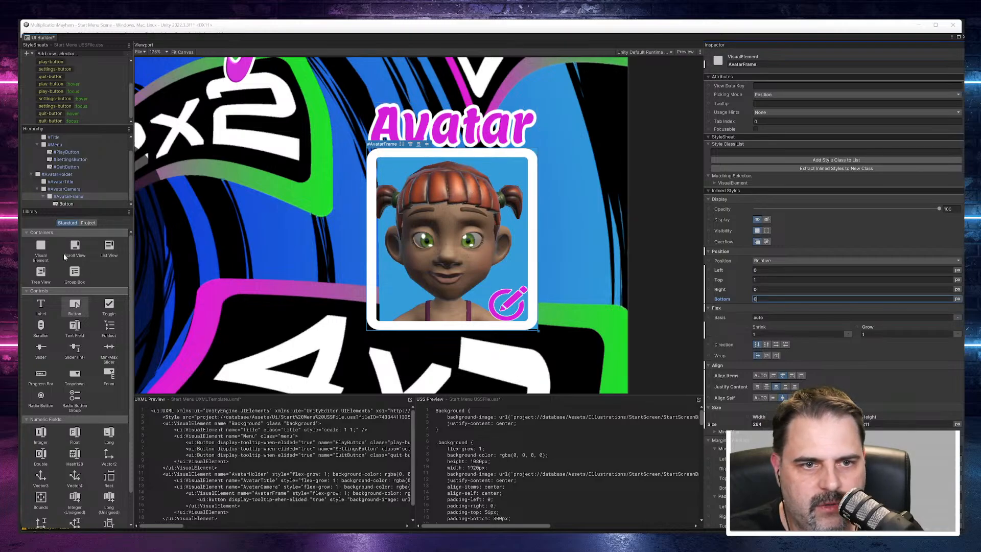
# Step: Try the scale-to-fit and scale-and-crop modes on AvatarCamera's background image, and return it to stretch-to-fill
pyautogui.click(68, 190)
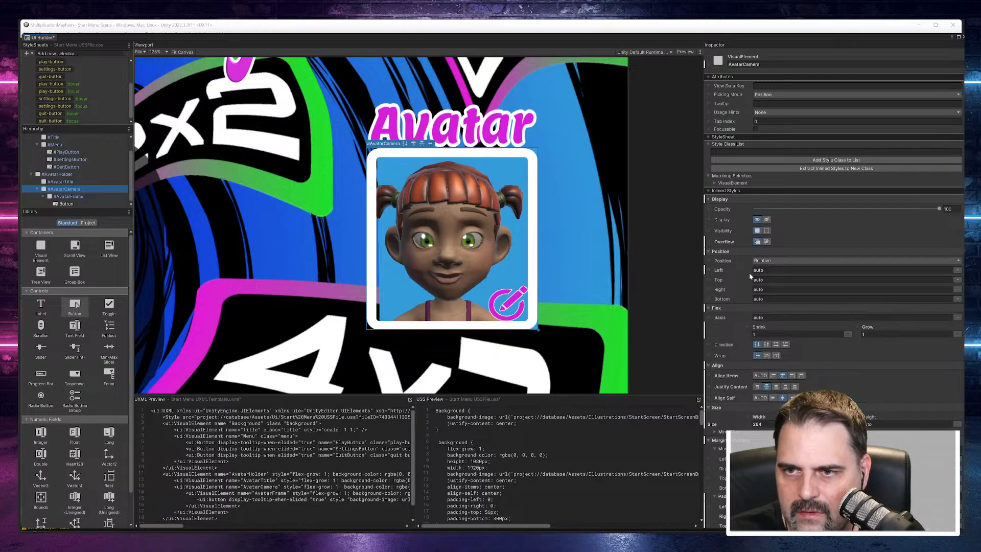
pyautogui.scroll(-10, 747, 289)
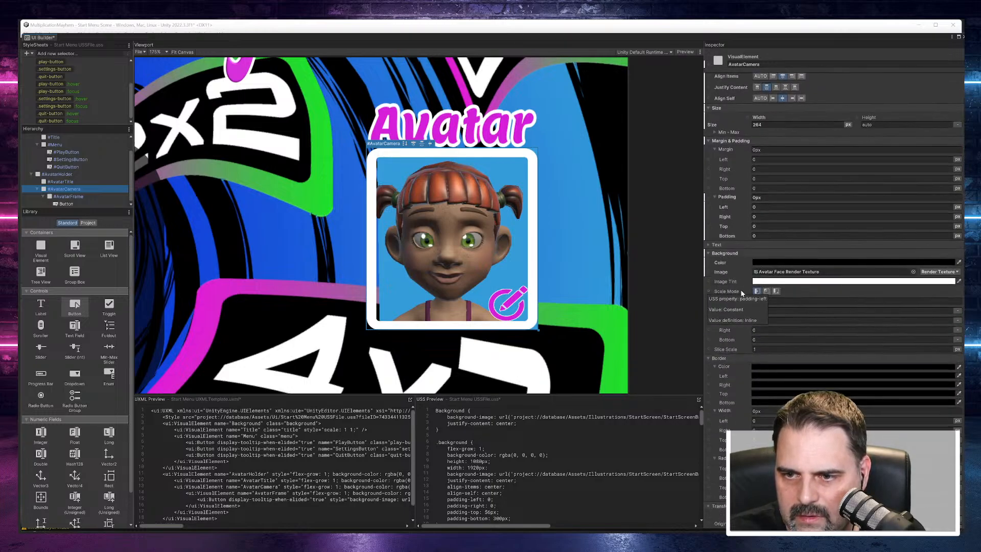
pyautogui.scroll(-5, 746, 344)
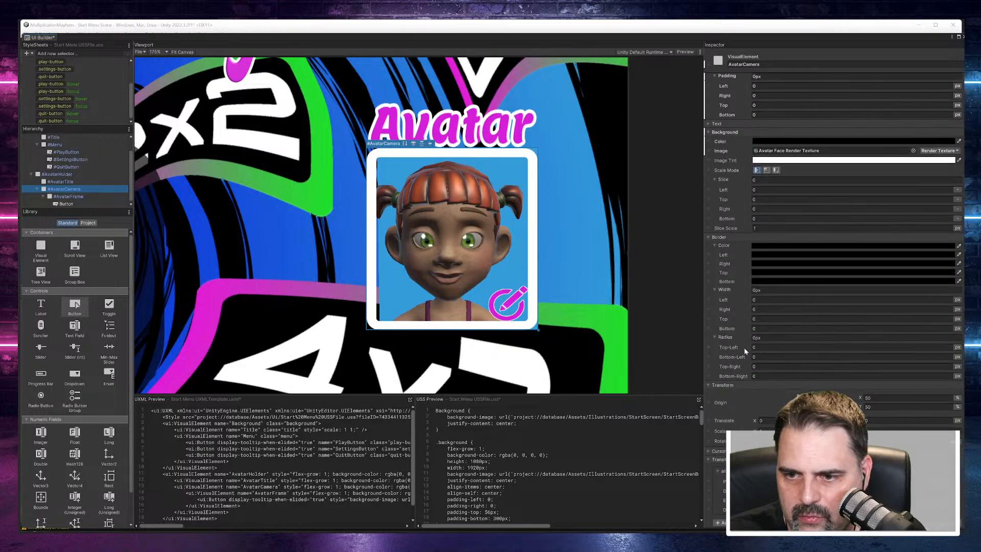
pyautogui.click(777, 171)
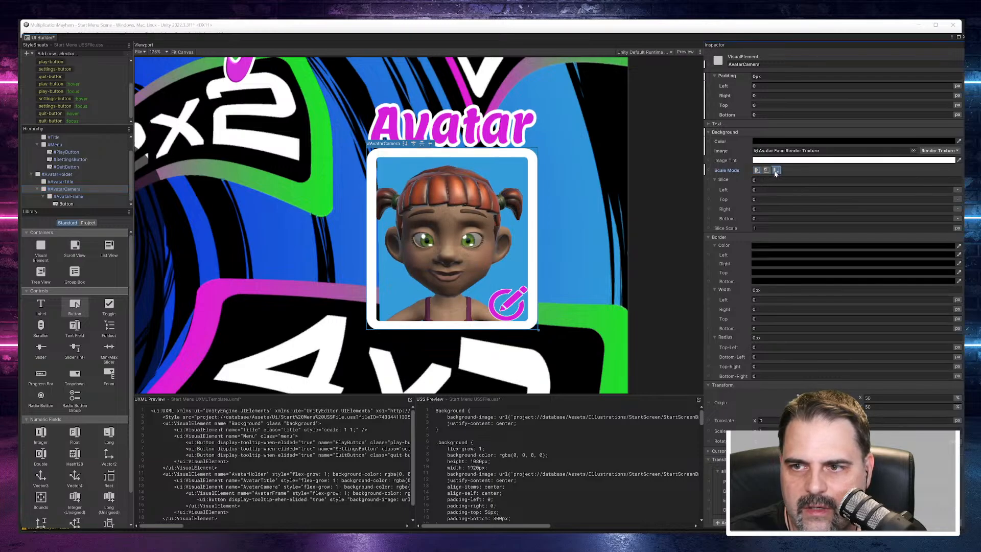
pyautogui.click(768, 171)
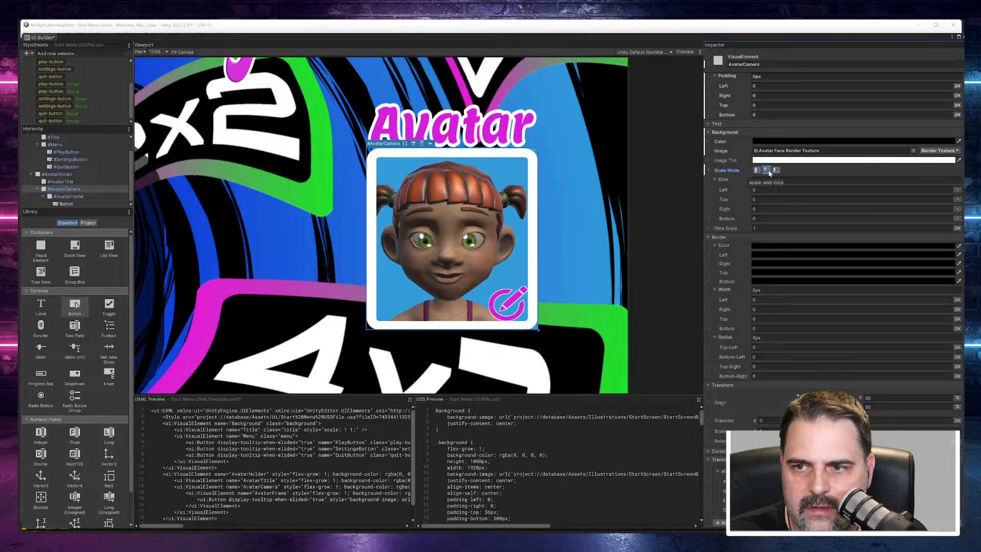
pyautogui.click(757, 170)
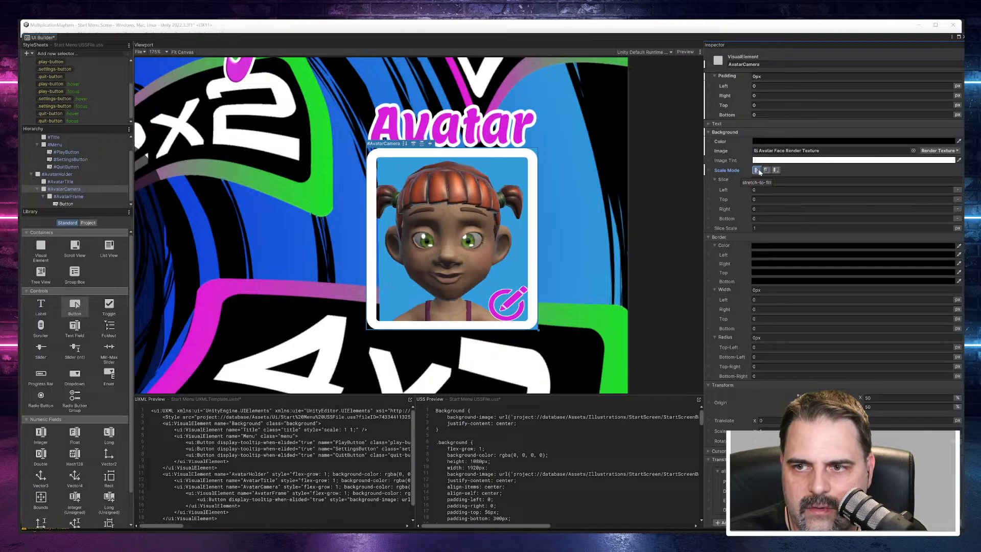
pyautogui.click(767, 171)
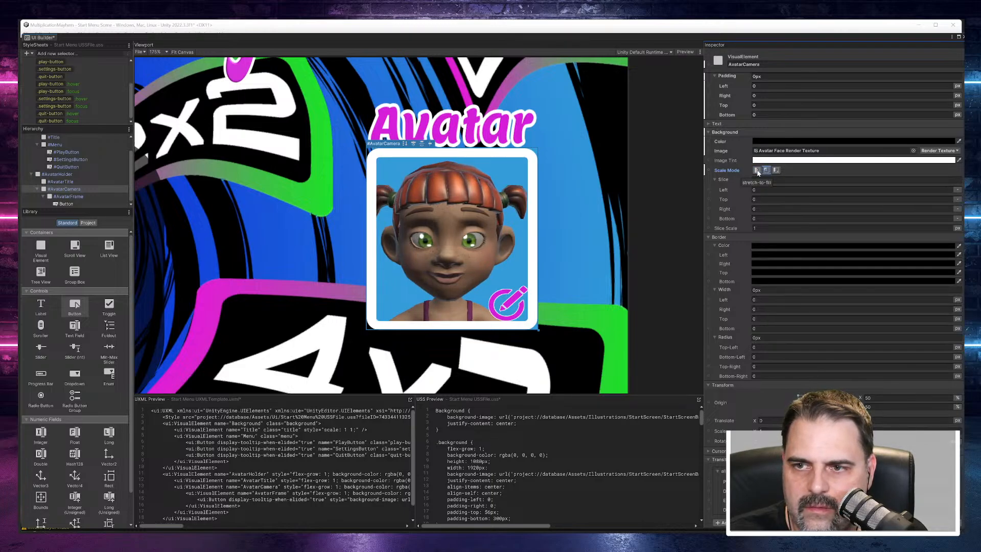
pyautogui.click(758, 170)
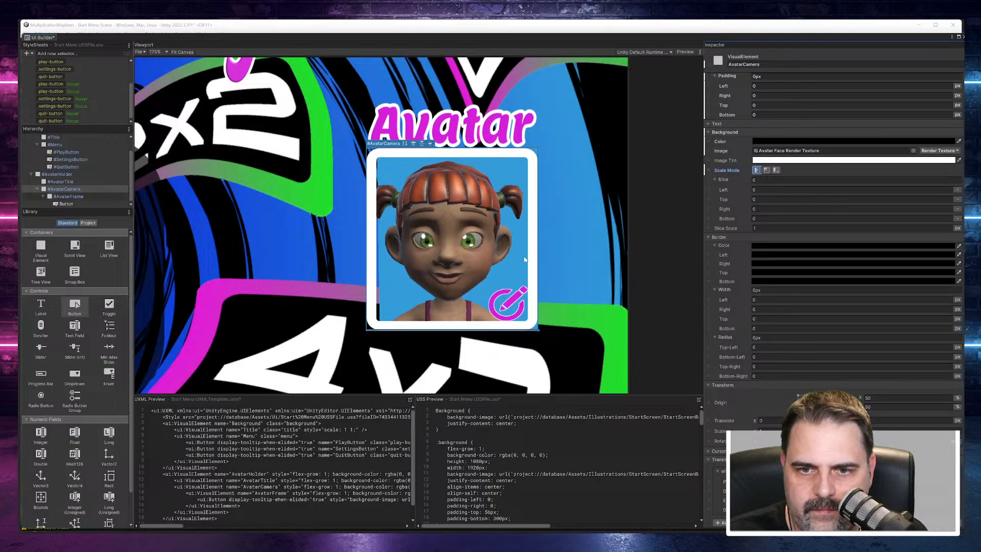
pyautogui.click(777, 172)
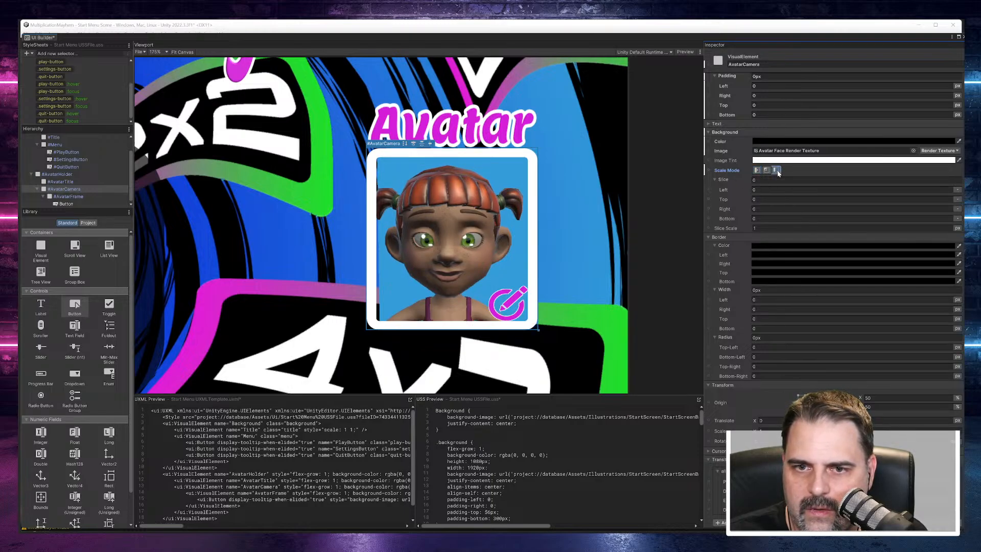
pyautogui.click(756, 171)
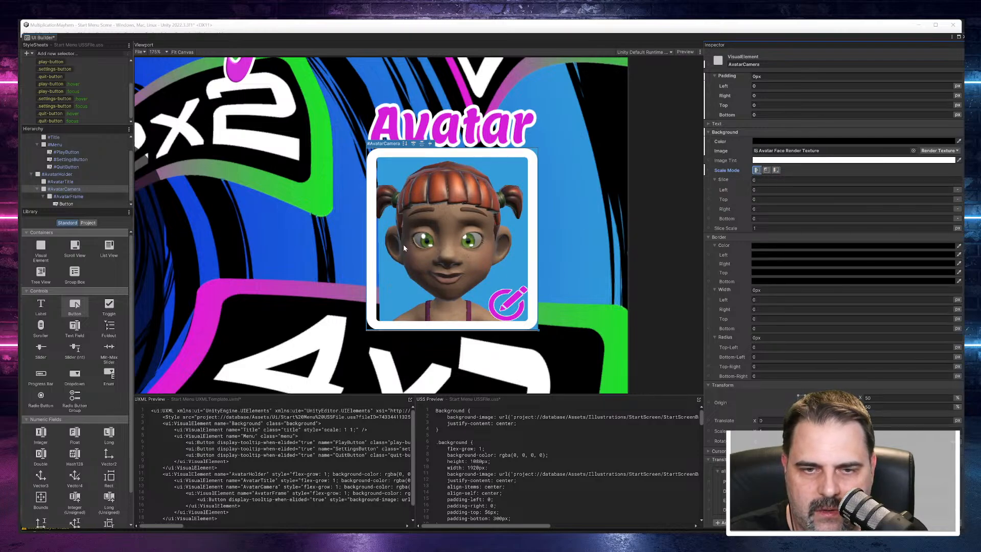
# Step: Narrow AvatarCamera in the canvas to about 246 px wide
pyautogui.moveTo(537, 227); pyautogui.dragTo(527, 224)
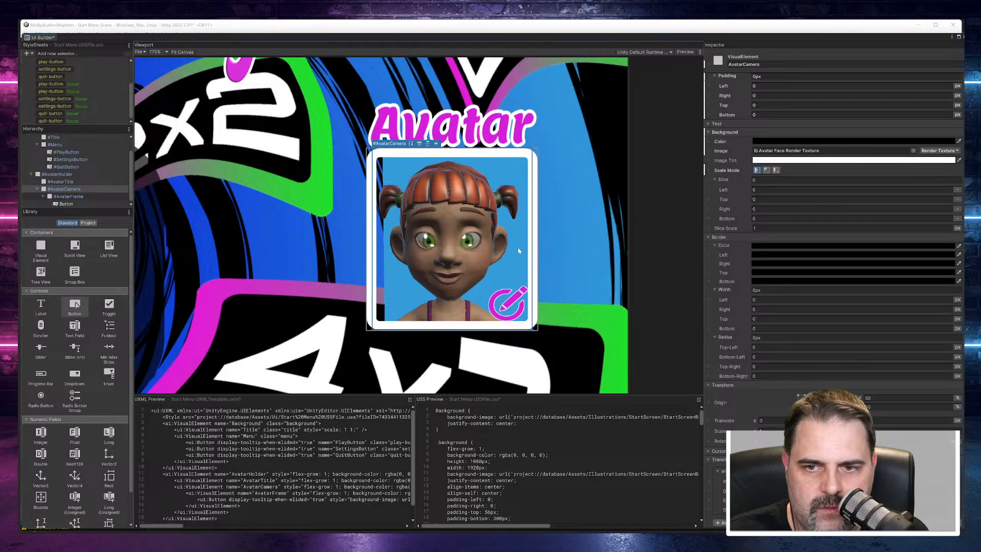
# Step: Set AvatarFrame's bottom position offset to -1 px and save the UI document
pyautogui.click(498, 253)
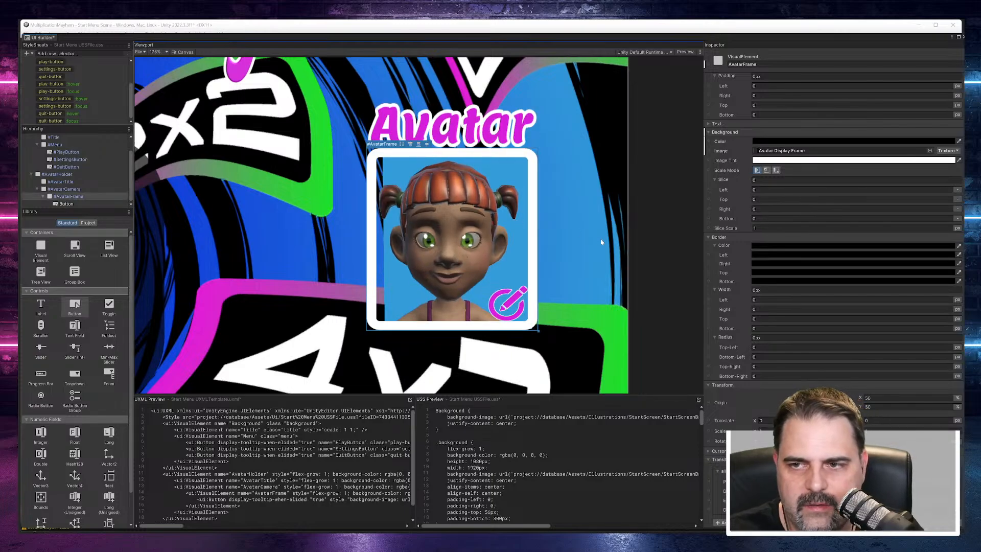
pyautogui.scroll(10, 765, 235)
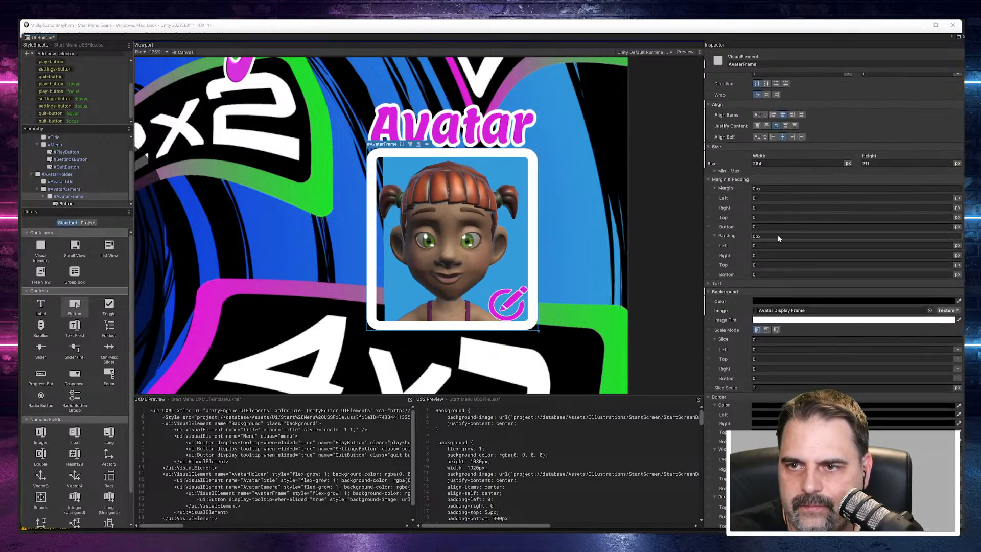
pyautogui.click(760, 298)
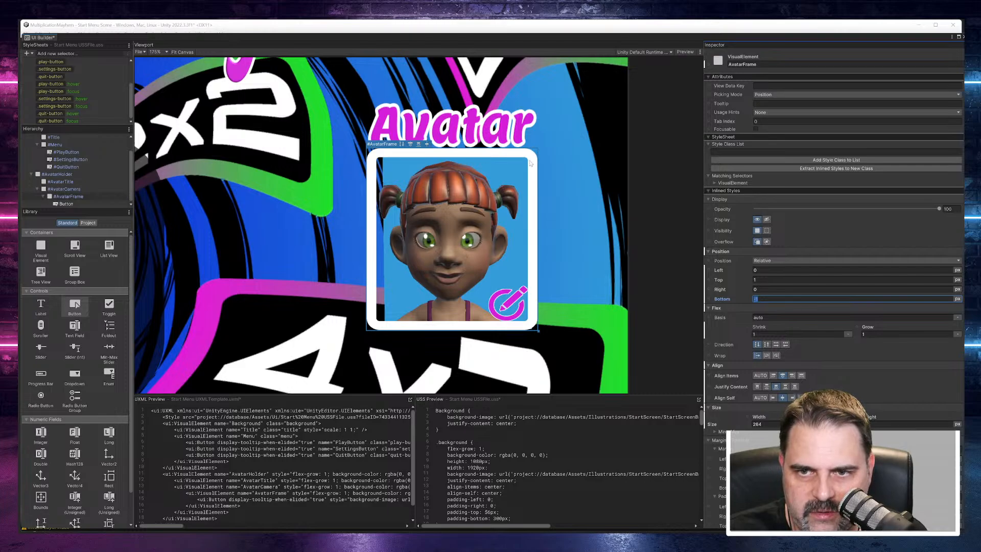
pyautogui.moveTo(531, 161); pyautogui.dragTo(474, 246)
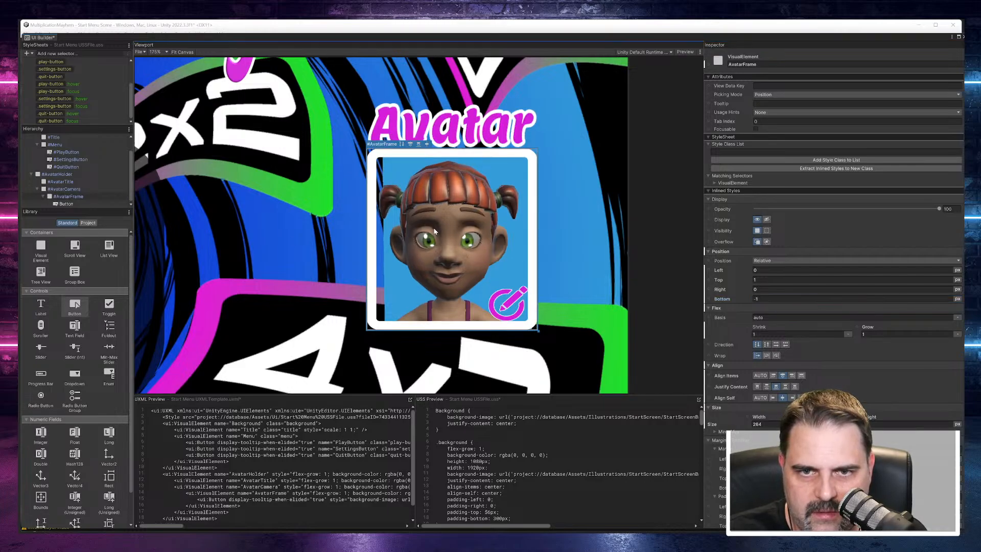
pyautogui.click(75, 199)
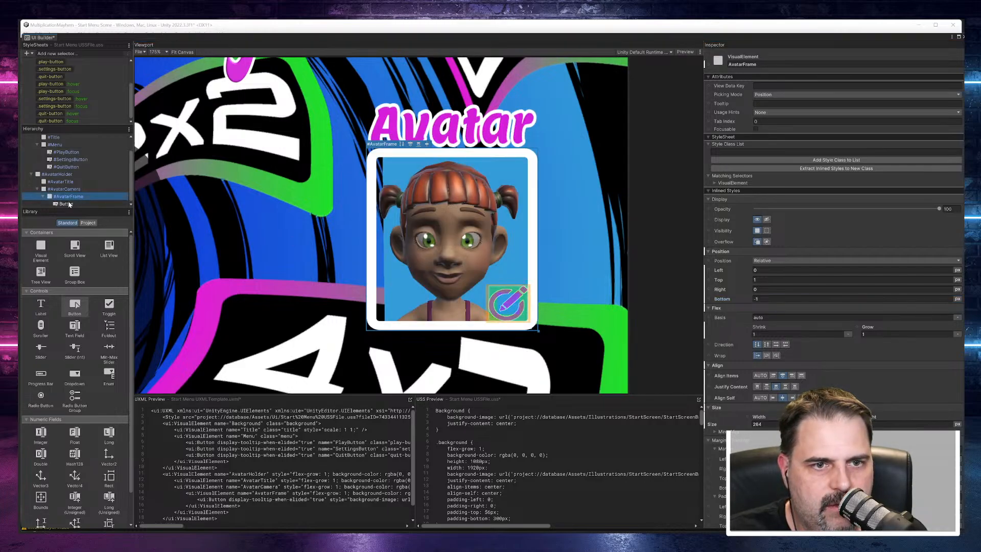
pyautogui.click(68, 204)
pyautogui.click(68, 196)
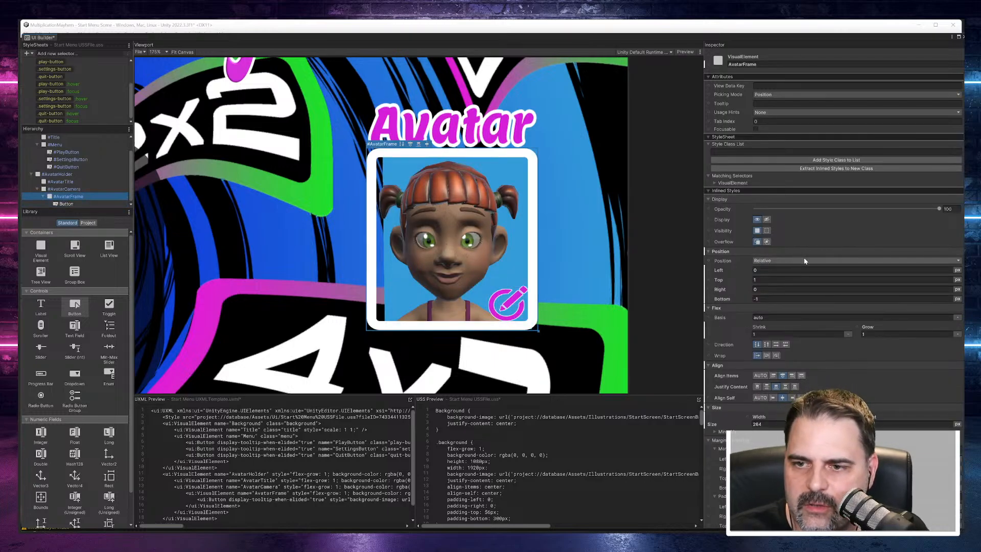
pyautogui.scroll(-2, 759, 187)
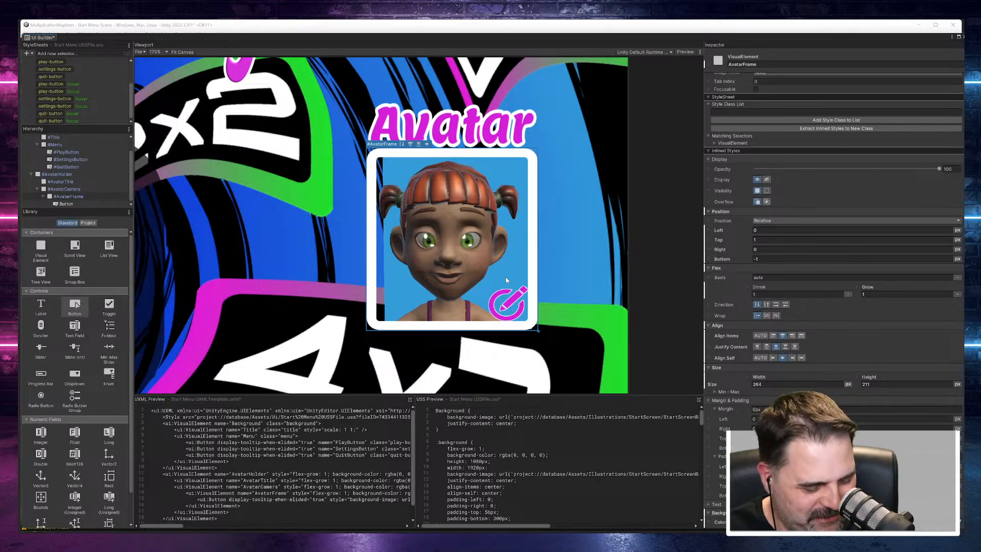
pyautogui.hotkey('ctrl', 's')
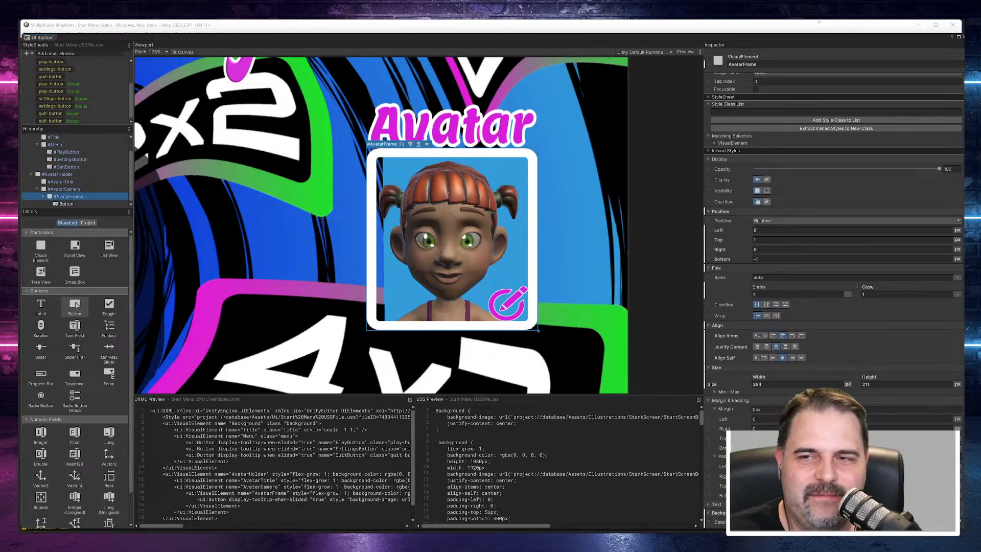
# Step: In the main Unity editor, widen the Cube under Platforms to an X scale of about 5.25
pyautogui.moveTo(896, 28); pyautogui.dragTo(19, 83)
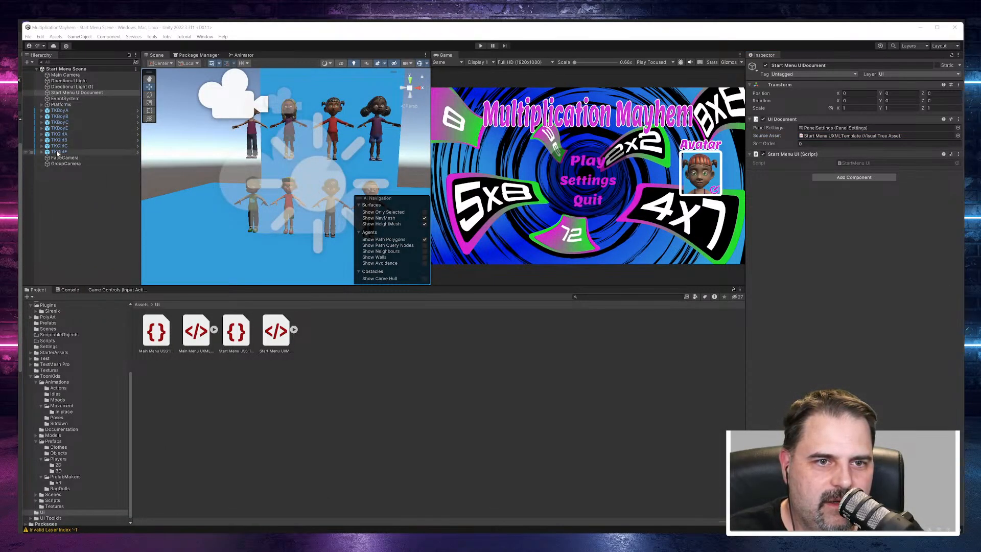
pyautogui.click(45, 104)
pyautogui.click(42, 104)
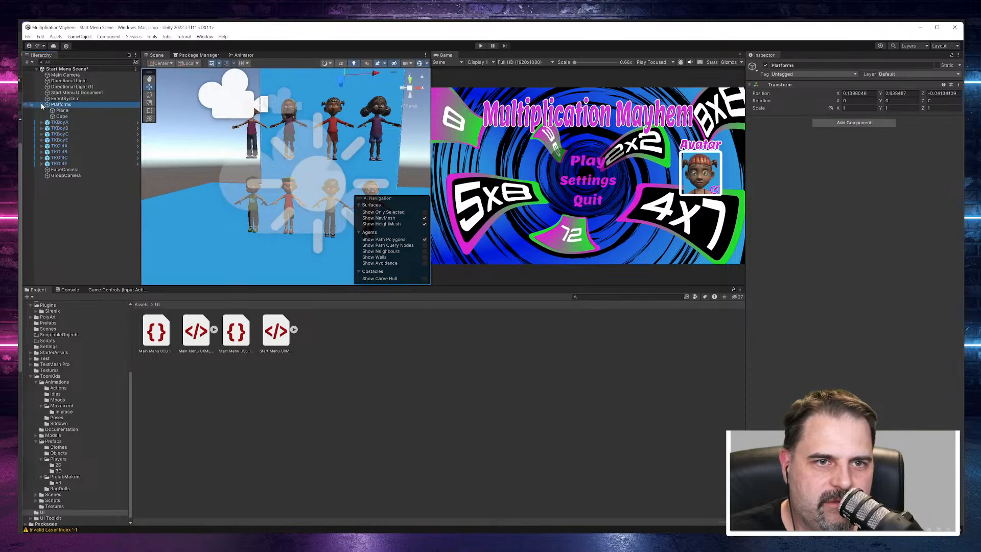
pyautogui.click(60, 117)
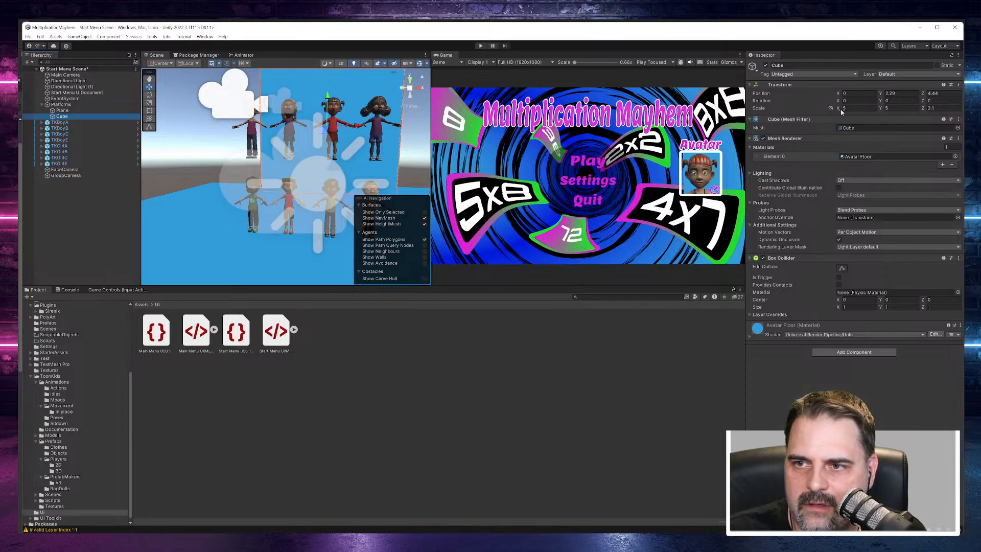
pyautogui.moveTo(840, 111); pyautogui.dragTo(882, 112)
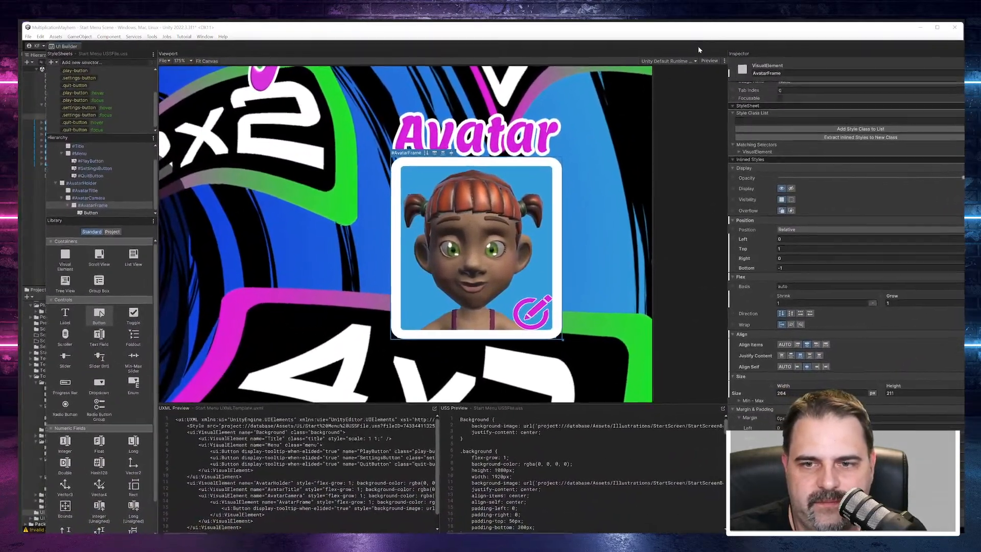
# Step: Back in UI Builder, adjust AvatarFrame's bottom edge in the canvas so its bottom position offset is 0
pyautogui.moveTo(698, 47); pyautogui.dragTo(671, 28)
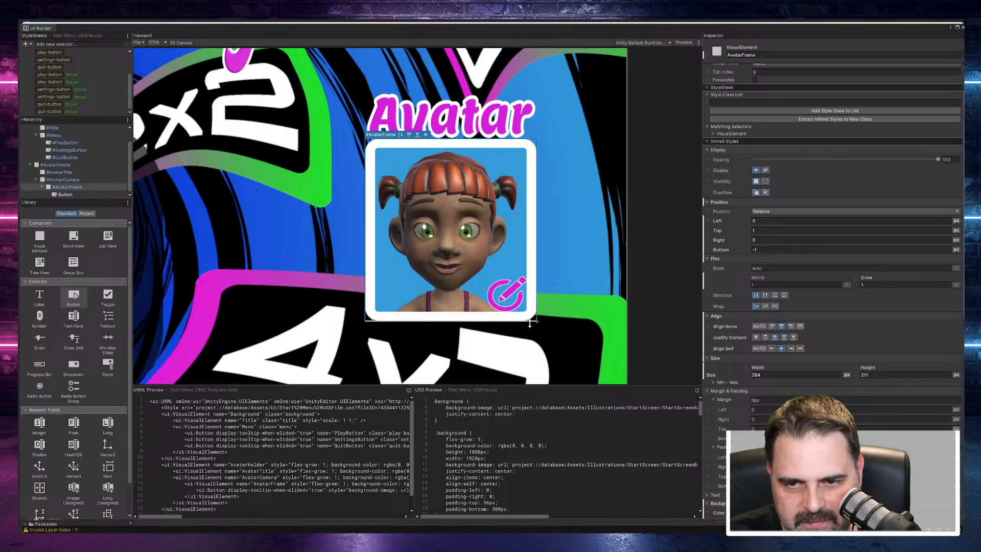
pyautogui.scroll(4, 529, 321)
pyautogui.scroll(-3, 529, 320)
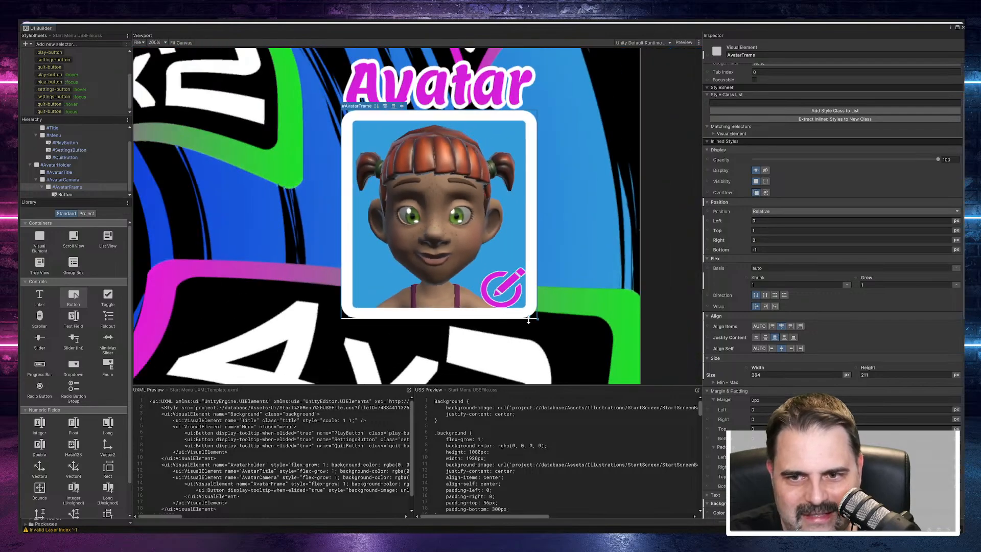
pyautogui.moveTo(528, 320); pyautogui.dragTo(529, 318)
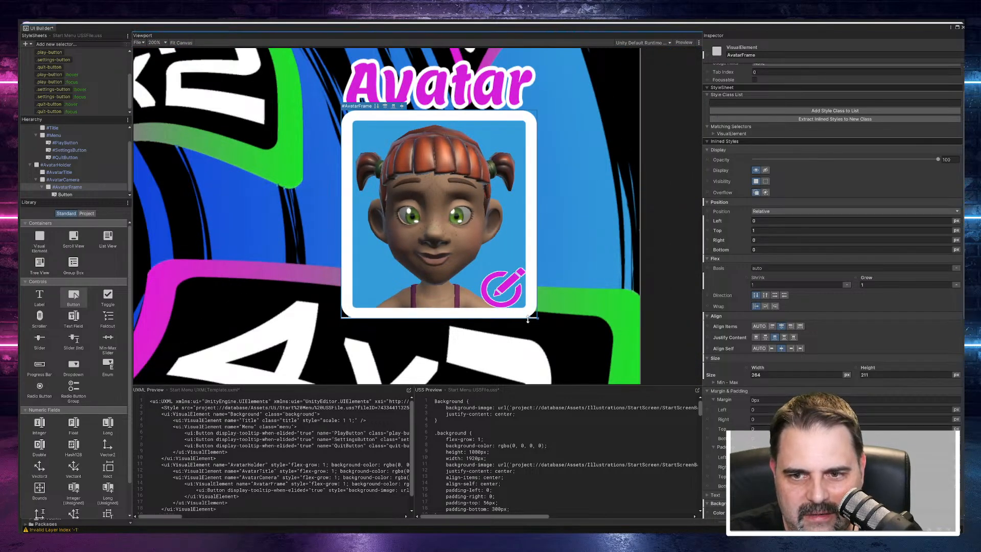
# Step: Try resizing AvatarCamera in the canvas to a height of about 294 px, and undo the resize
pyautogui.click(123, 179)
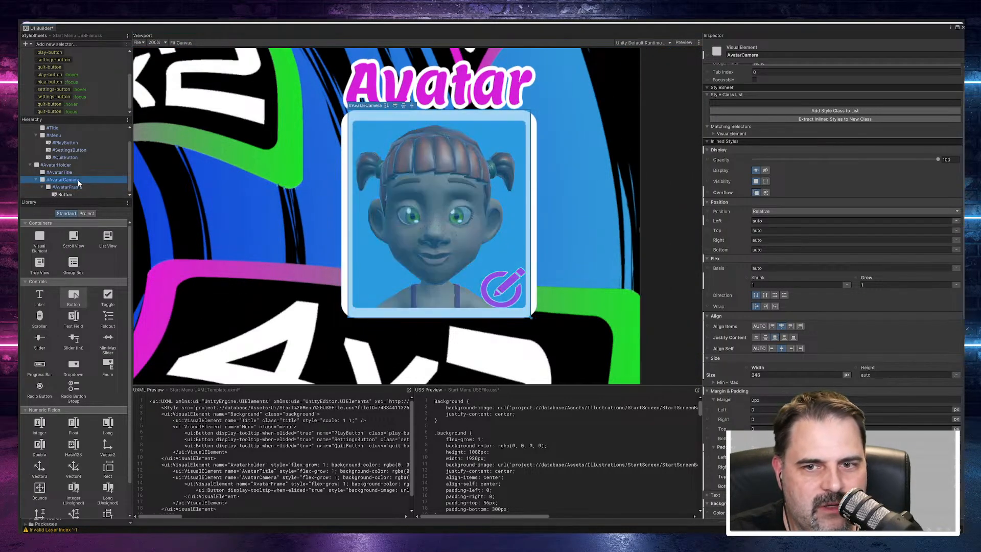
pyautogui.moveTo(516, 317)
pyautogui.mouseDown()
pyautogui.moveTo(519, 289)
pyautogui.moveTo(520, 331)
pyautogui.mouseUp()
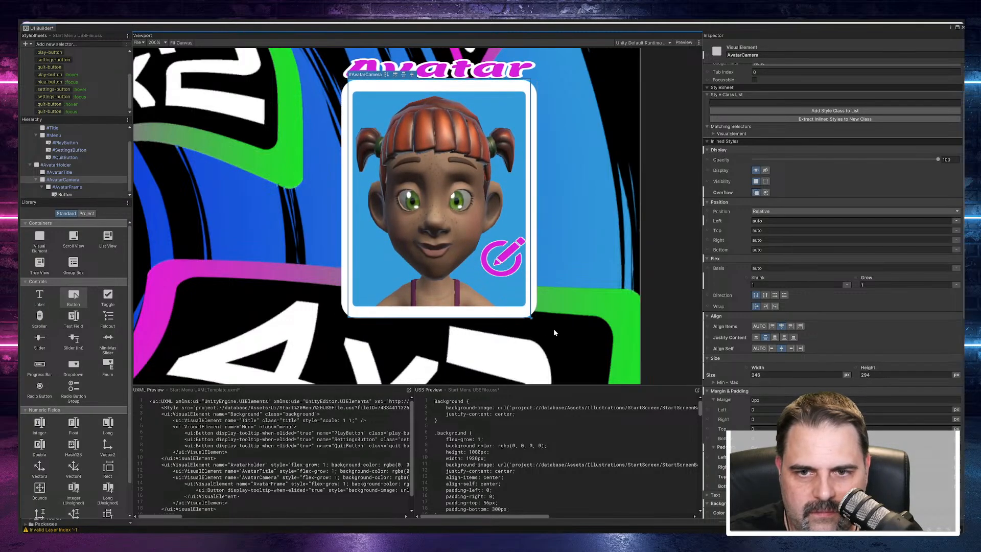
pyautogui.hotkey('ctrl', 'z')
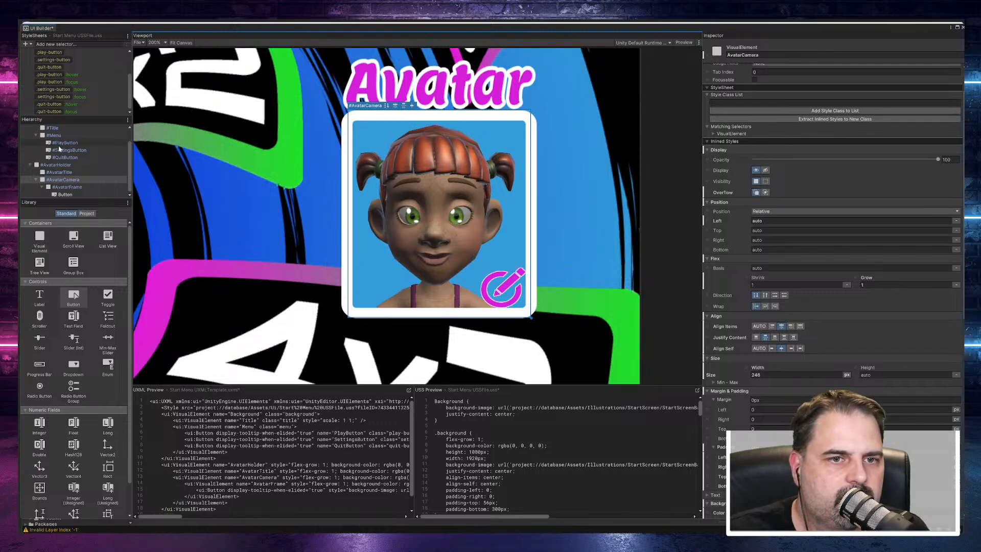
# Step: Try adjusting AvatarFrame's height, first from its corner in the canvas and also through its size value
pyautogui.click(64, 186)
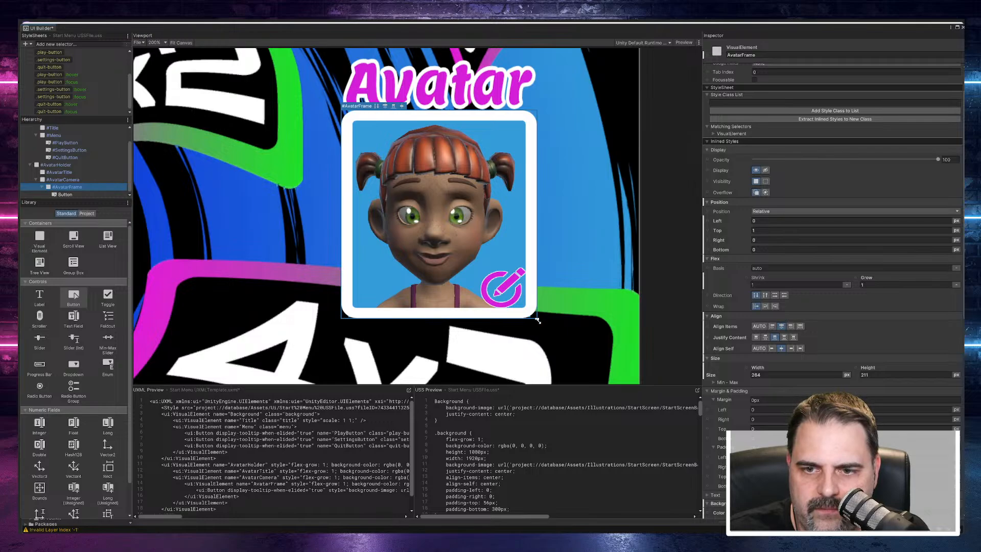
pyautogui.moveTo(538, 320); pyautogui.dragTo(537, 325)
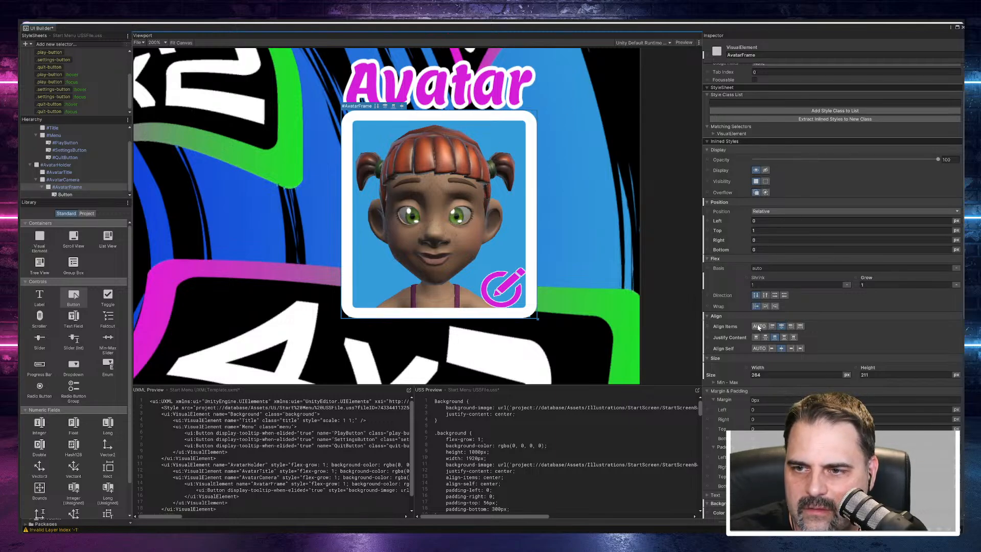
pyautogui.scroll(2, 756, 266)
pyautogui.scroll(-10, 761, 192)
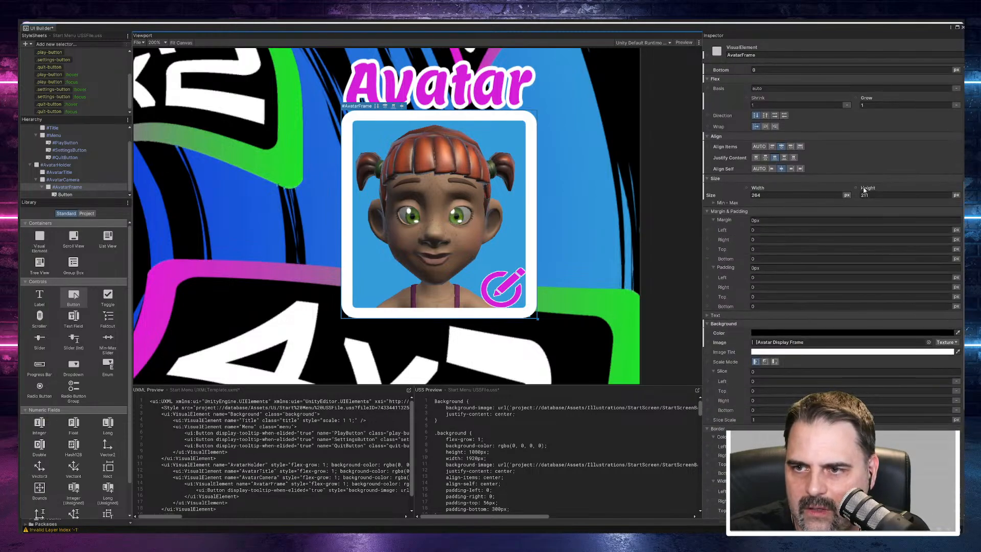
pyautogui.moveTo(864, 190)
pyautogui.mouseDown()
pyautogui.moveTo(922, 189)
pyautogui.moveTo(864, 191)
pyautogui.moveTo(872, 194)
pyautogui.mouseUp()
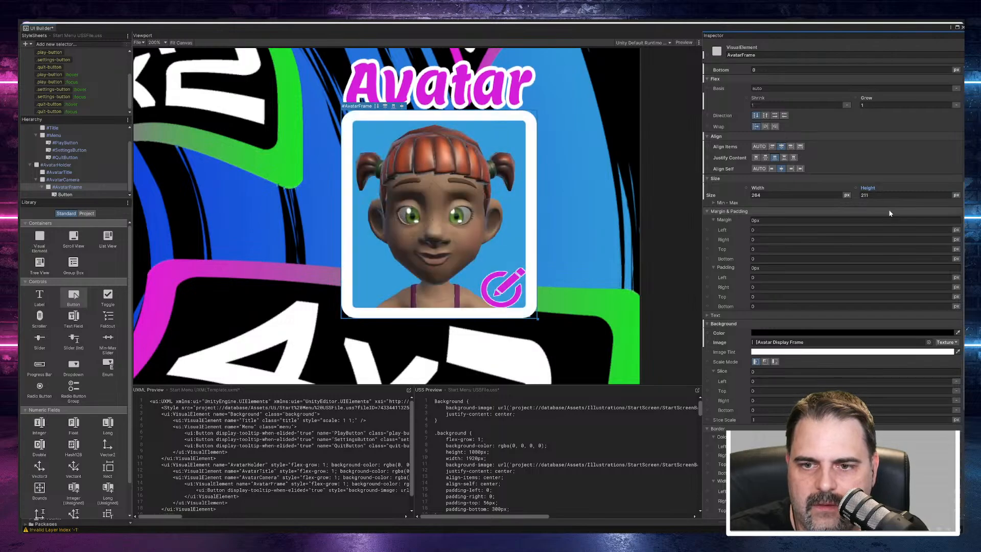
# Step: Examine AvatarCamera's attributes and inlined styles, from position, flex and size through padding, background, border and transform
pyautogui.click(63, 179)
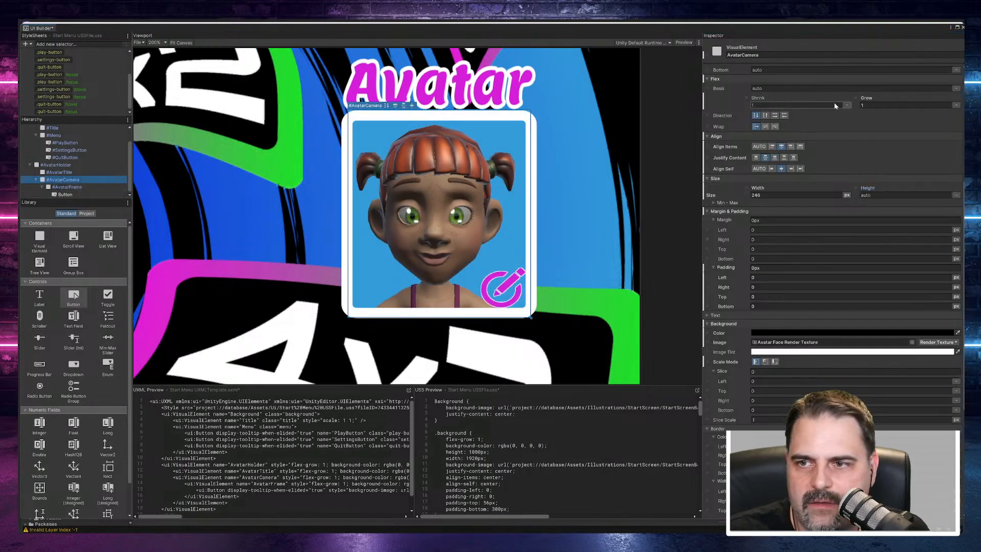
pyautogui.scroll(8, 817, 196)
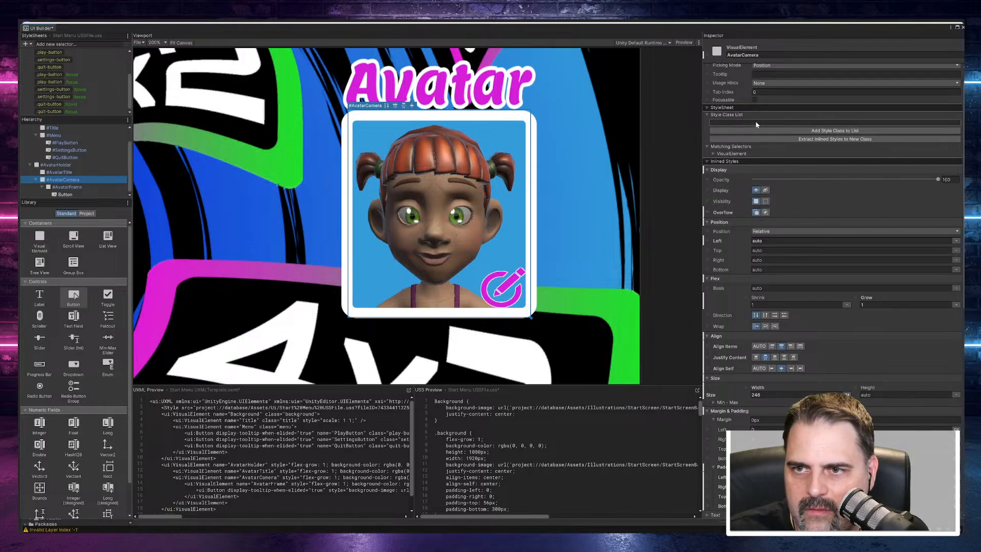
pyautogui.scroll(1, 758, 107)
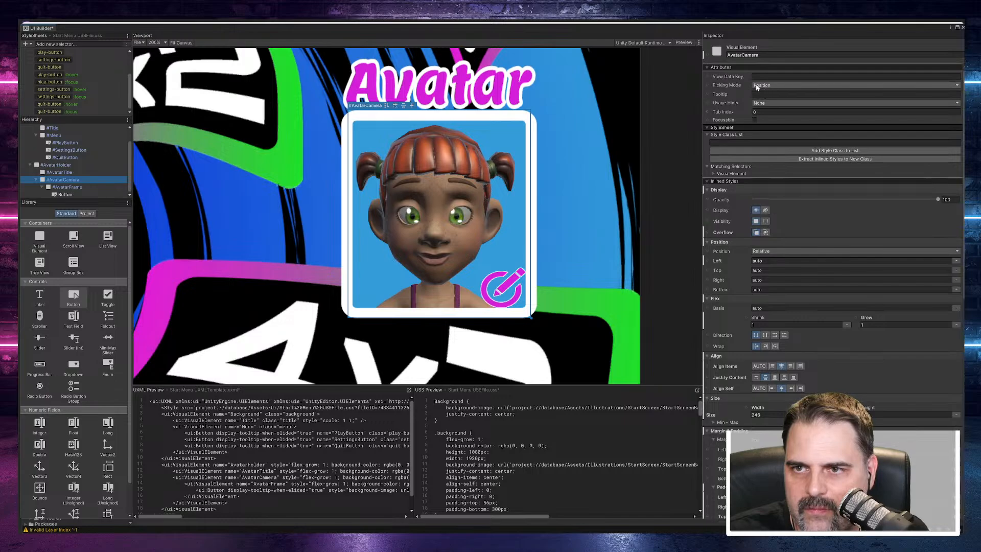
pyautogui.scroll(-3, 735, 246)
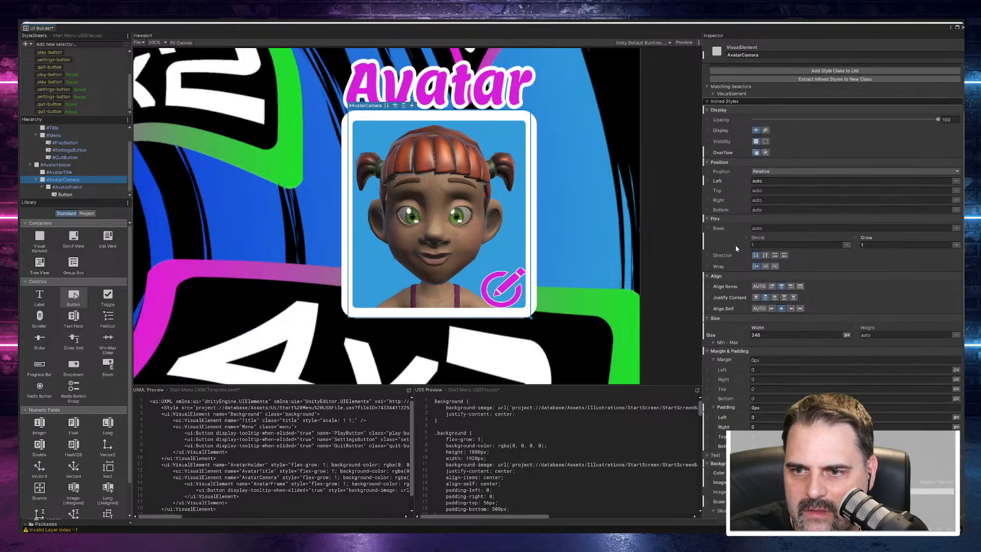
pyautogui.scroll(-4, 735, 240)
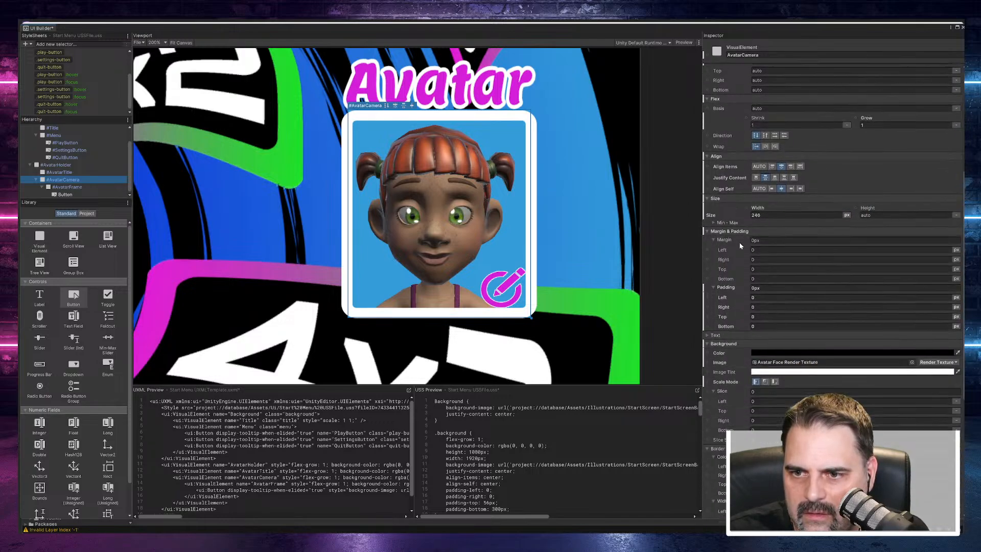
pyautogui.scroll(-4, 740, 236)
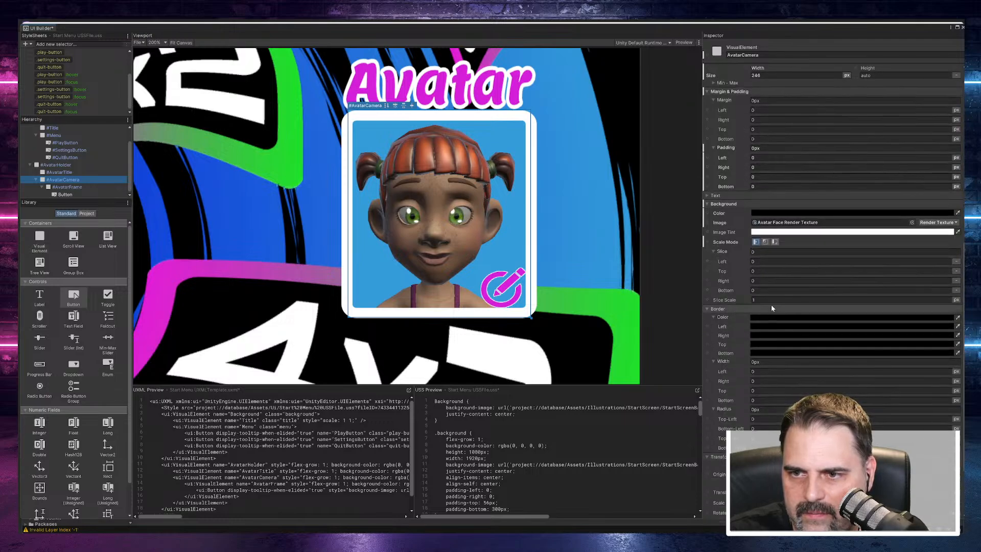
pyautogui.scroll(-3, 743, 268)
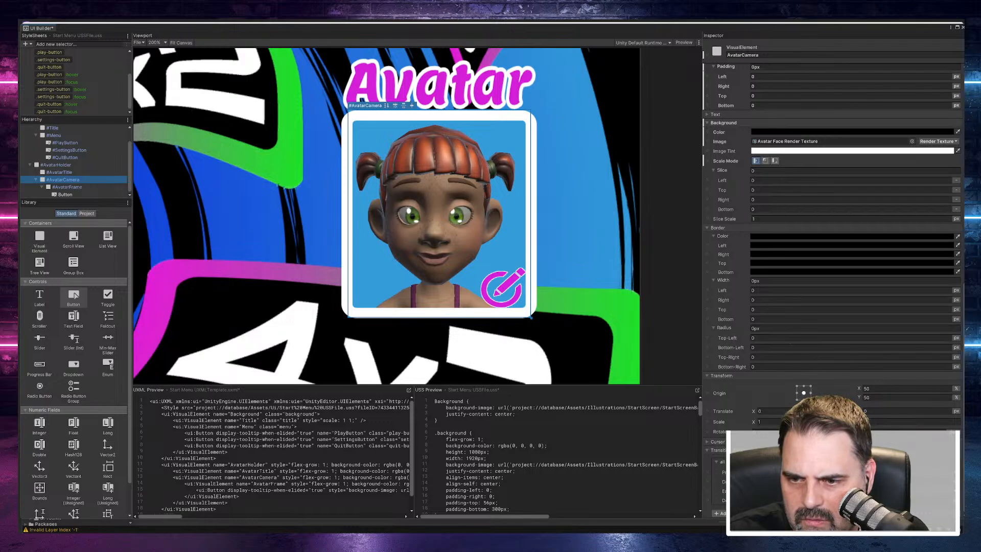
pyautogui.scroll(8, 754, 344)
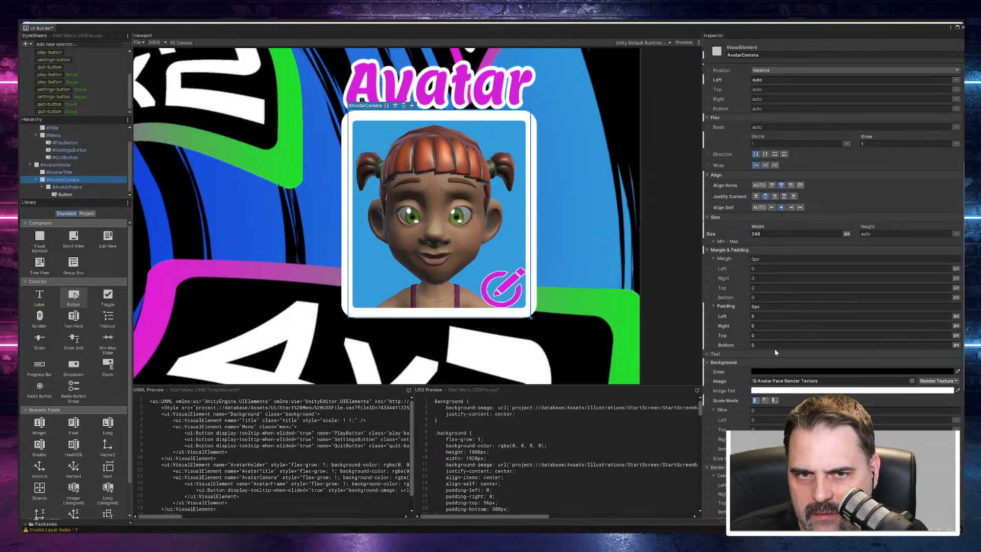
# Step: Deselect AvatarCamera, save the UI document and close UI Builder
pyautogui.click(678, 234)
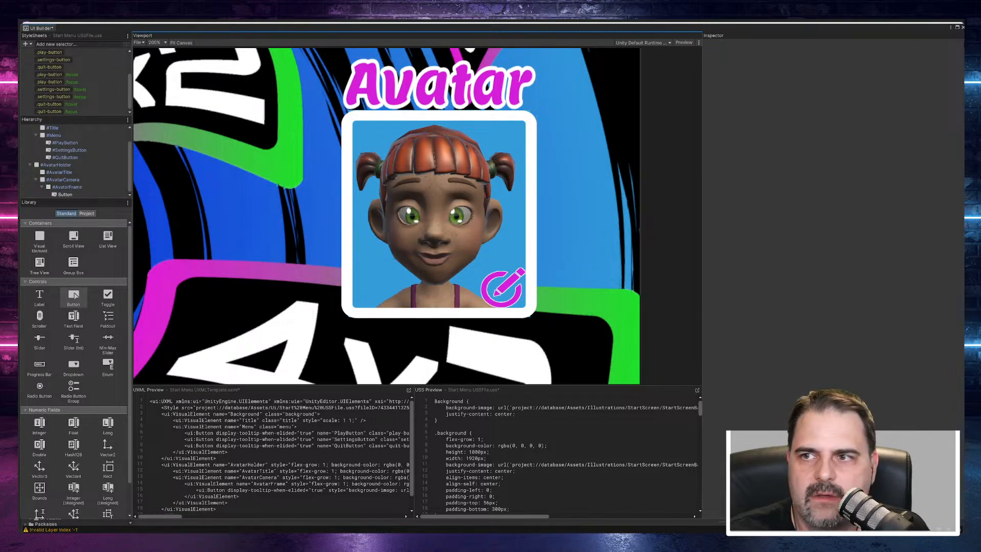
pyautogui.hotkey('ctrl', 's')
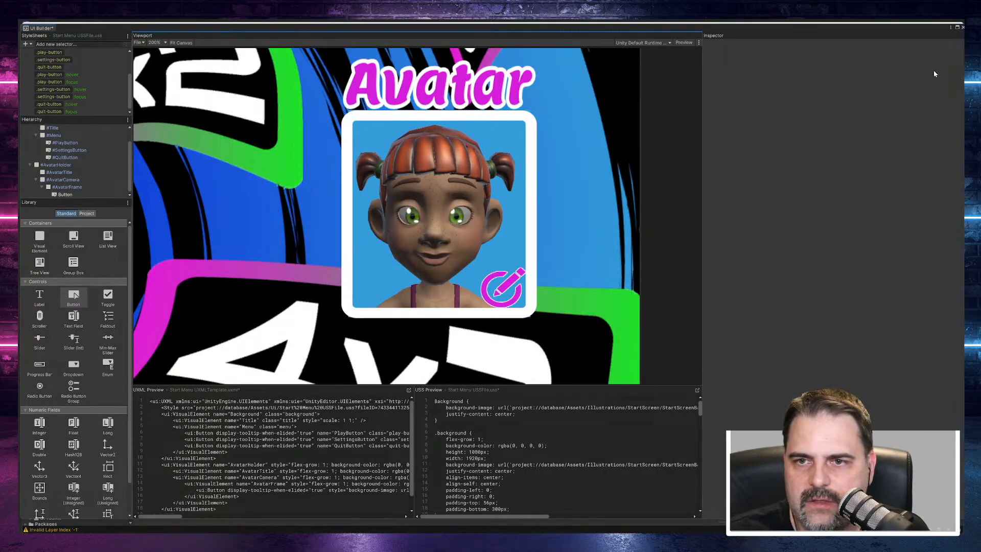
pyautogui.click(962, 28)
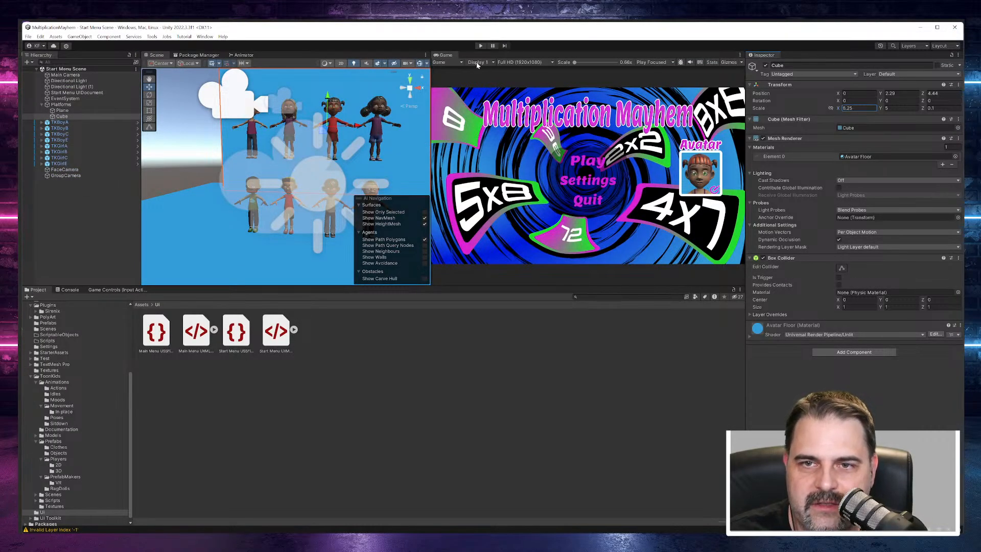
# Step: Test the start menu in Play mode with a widened Game view, and stop playback
pyautogui.click(481, 46)
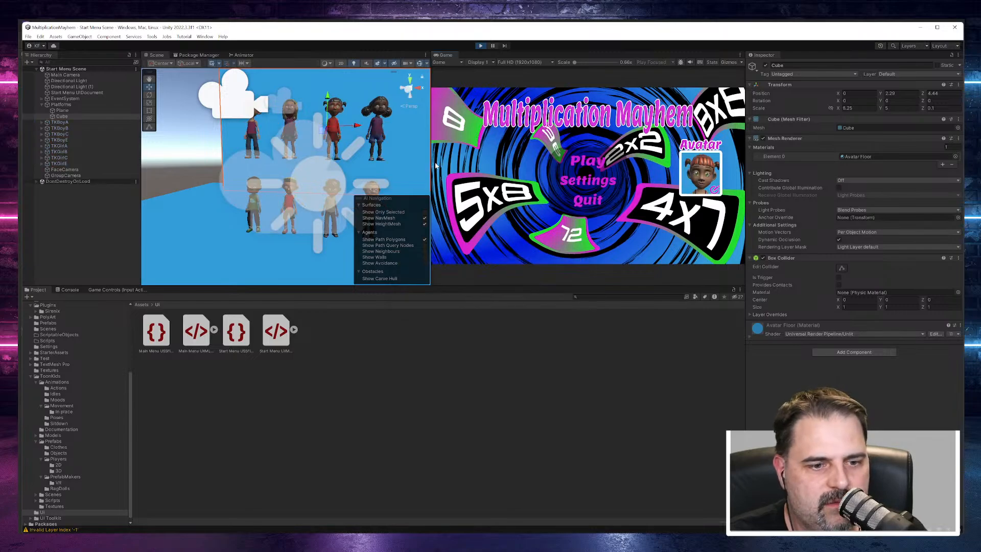
pyautogui.moveTo(430, 171); pyautogui.dragTo(291, 173)
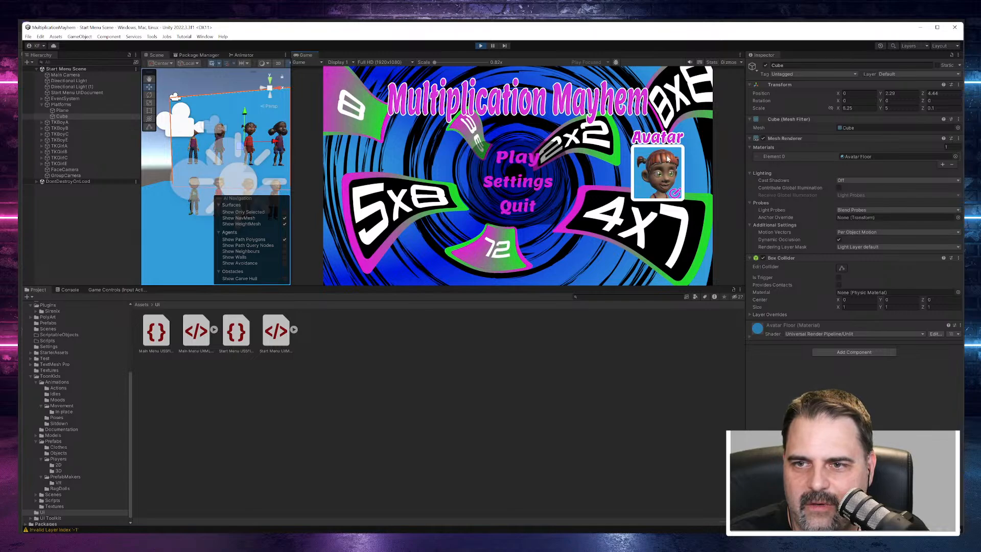
pyautogui.click(481, 45)
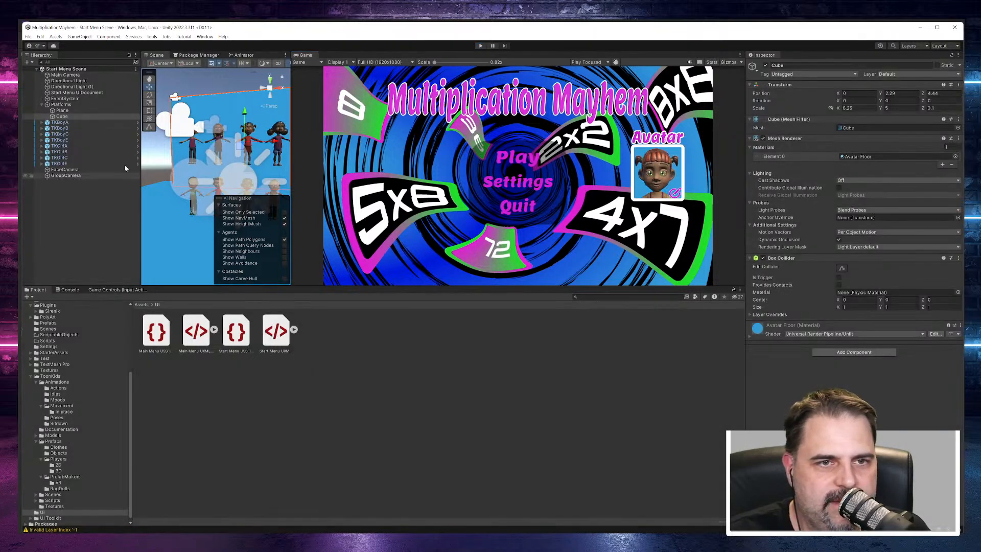
# Step: Reopen the Start Menu UIDocument's source template, resize the edit button to 60 by 60 px and reposition it at left 185, top 205
pyautogui.click(76, 93)
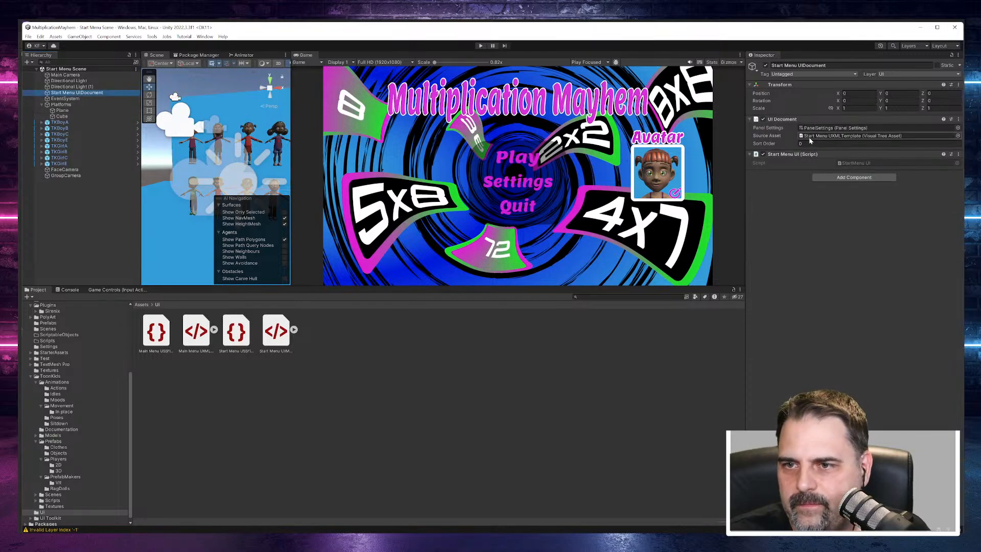
pyautogui.doubleClick(811, 136)
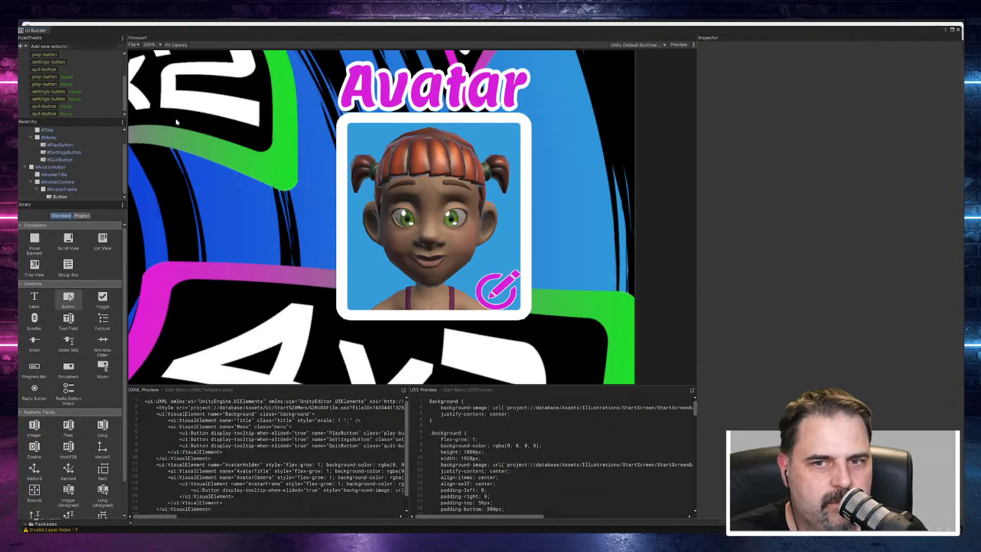
pyautogui.click(478, 280)
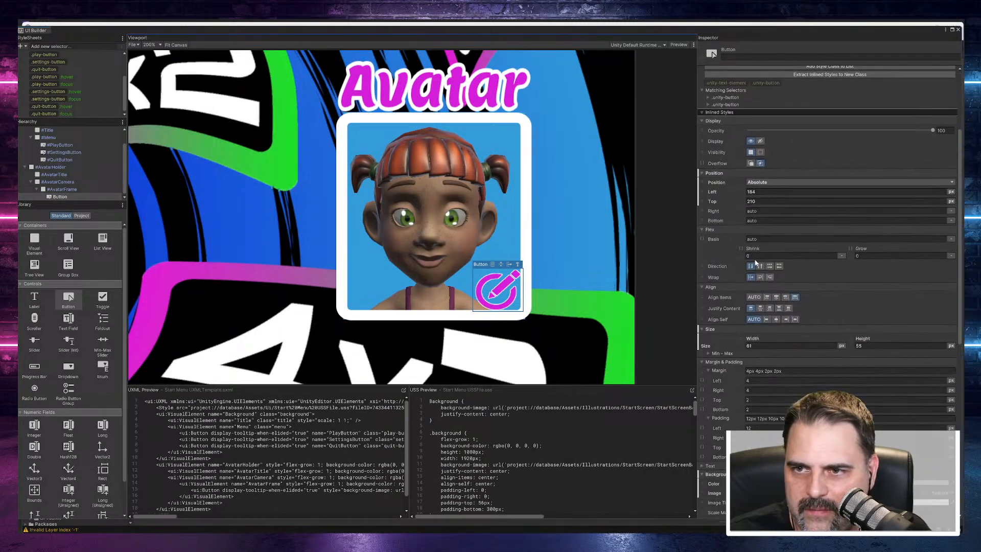
pyautogui.scroll(-3, 754, 258)
pyautogui.click(782, 345)
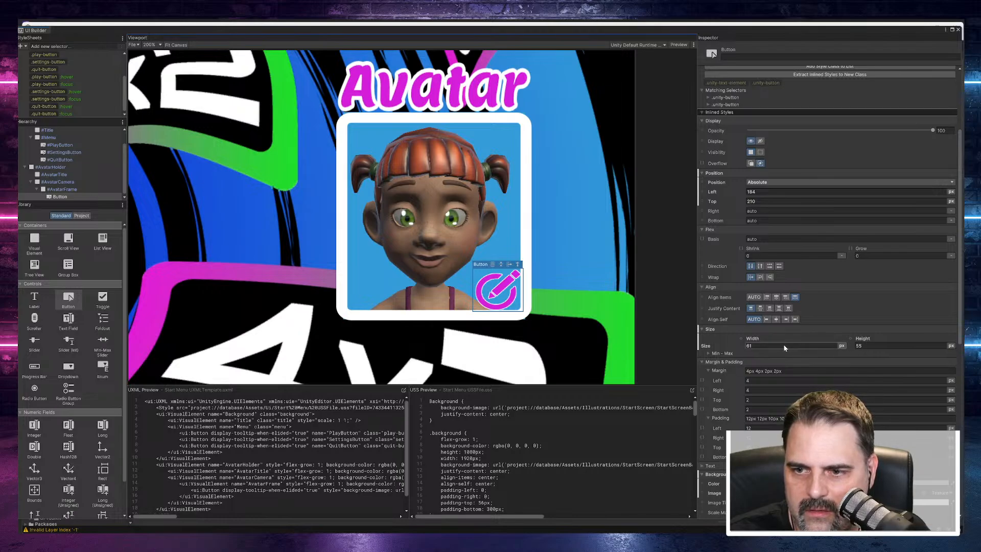
pyautogui.write('60')
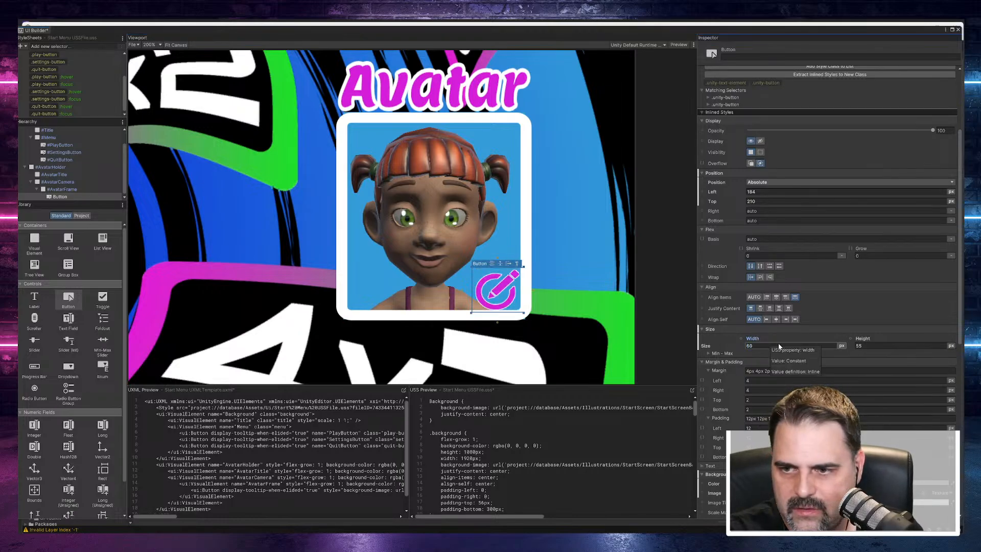
pyautogui.press('Tab')
pyautogui.write('60')
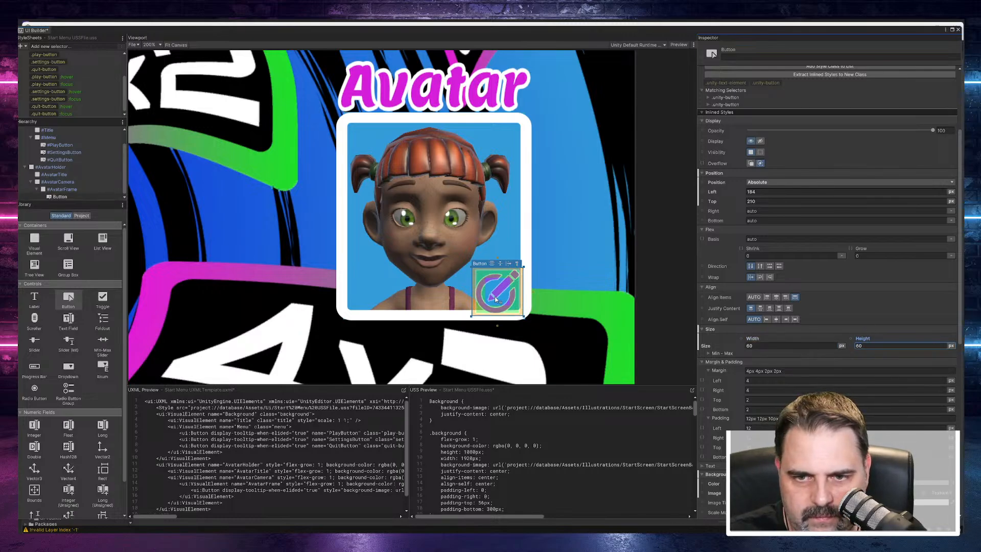
pyautogui.moveTo(496, 299); pyautogui.dragTo(496, 295)
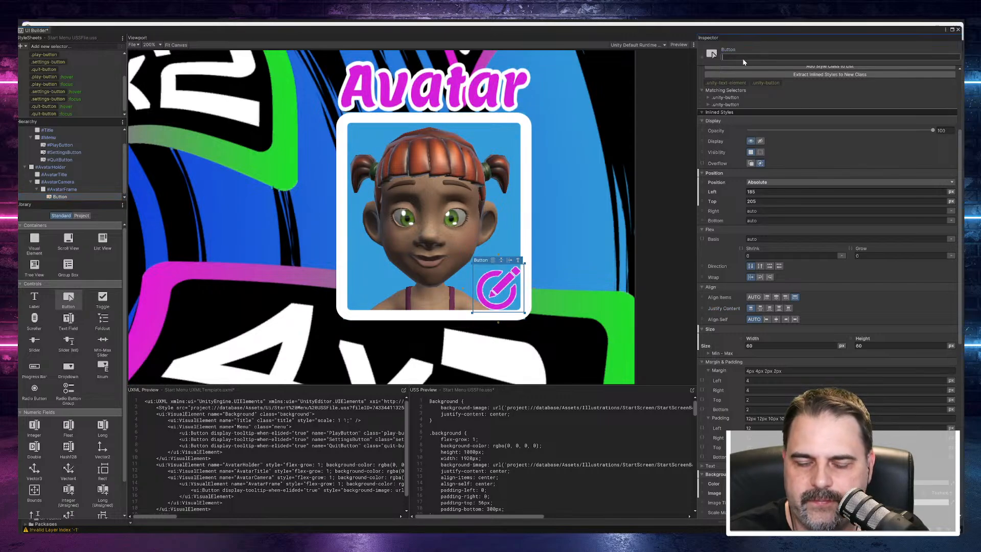
# Step: Name the avatar's edit button EditAvatarButton
pyautogui.write('Ed')
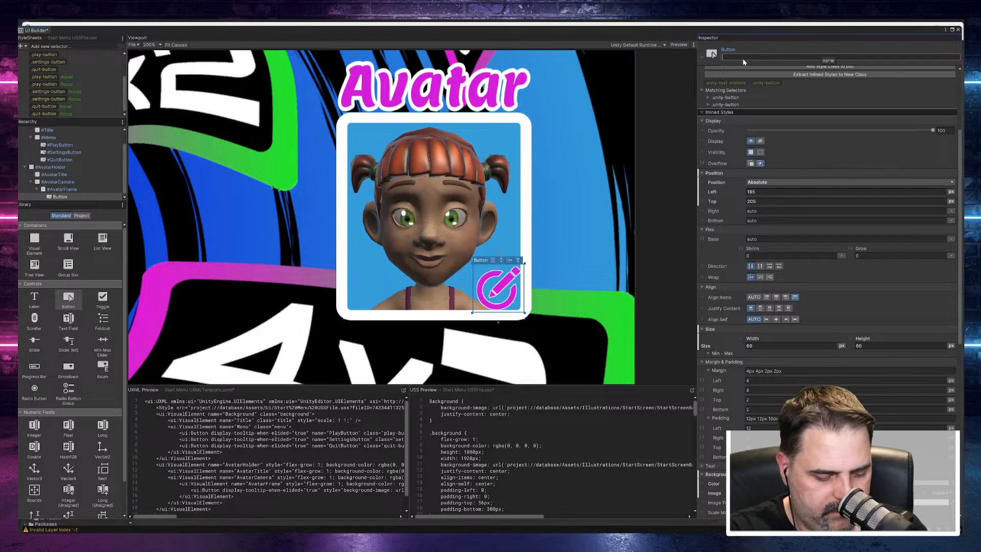
pyautogui.write('it')
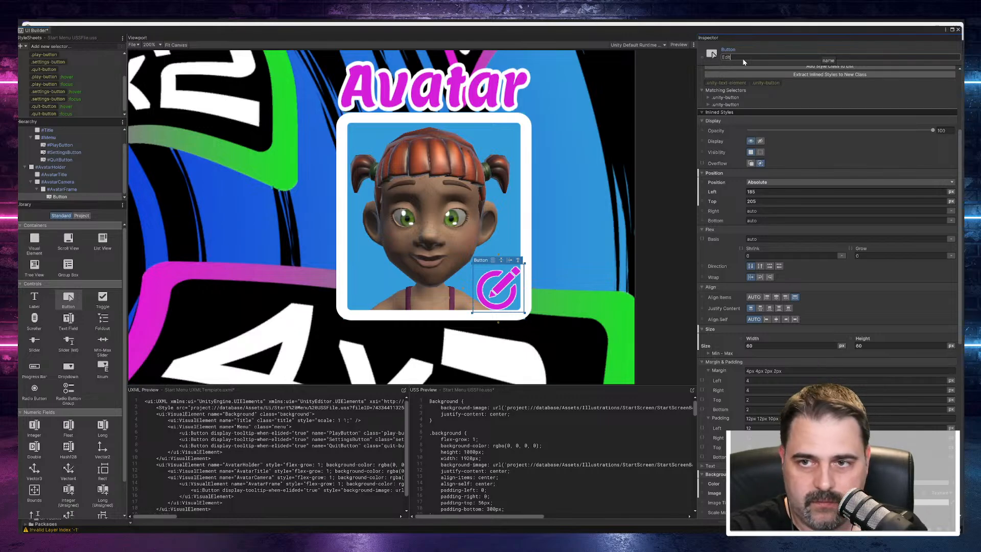
pyautogui.write('AvatarButton')
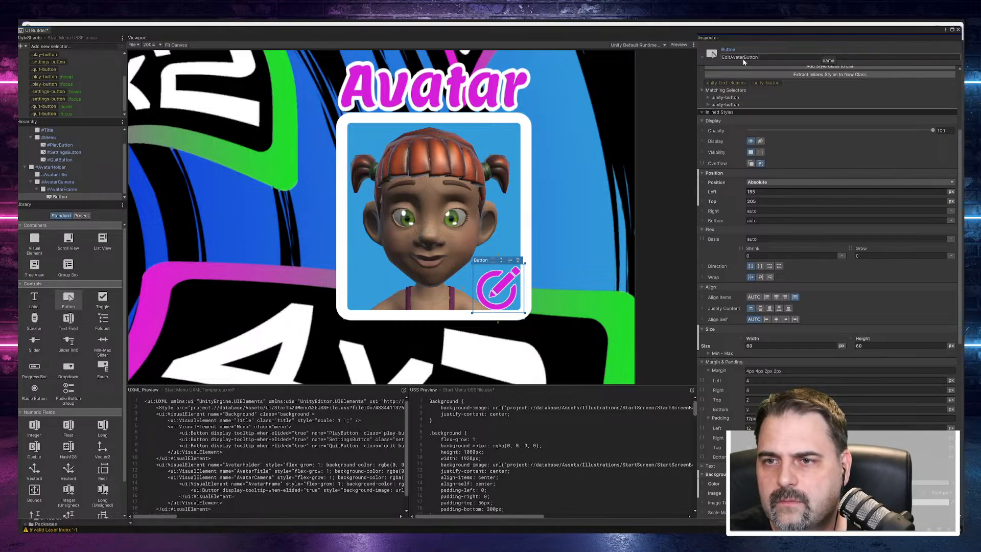
pyautogui.press('Return')
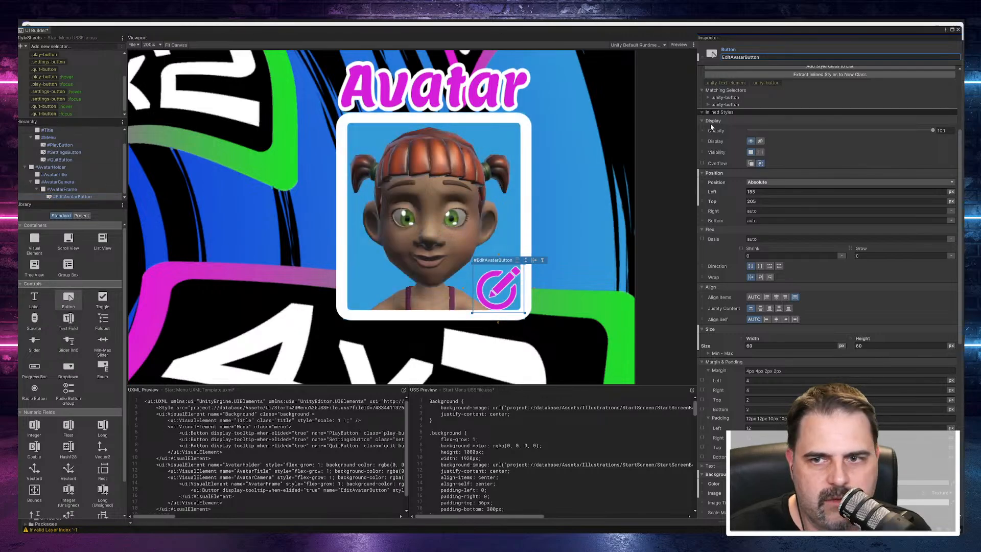
# Step: Extract EditAvatarButton's inlined styles to a new style class named edit-avatar-button
pyautogui.scroll(5, 759, 148)
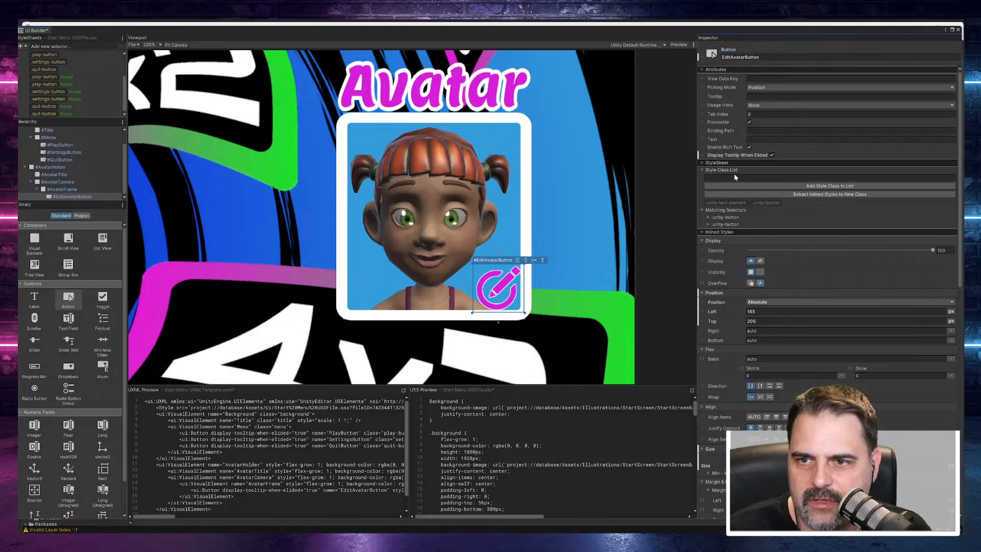
pyautogui.click(731, 177)
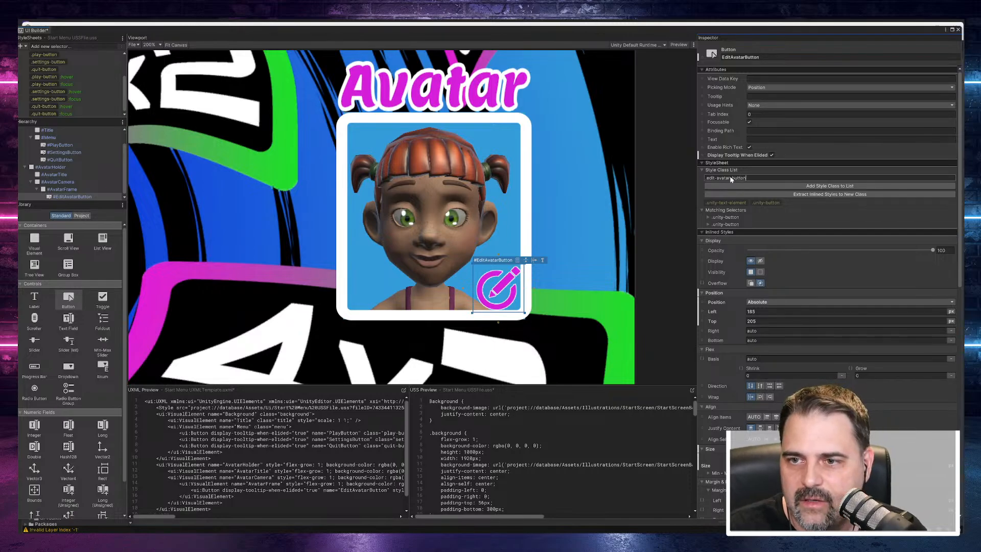
pyautogui.scroll(-5, 792, 198)
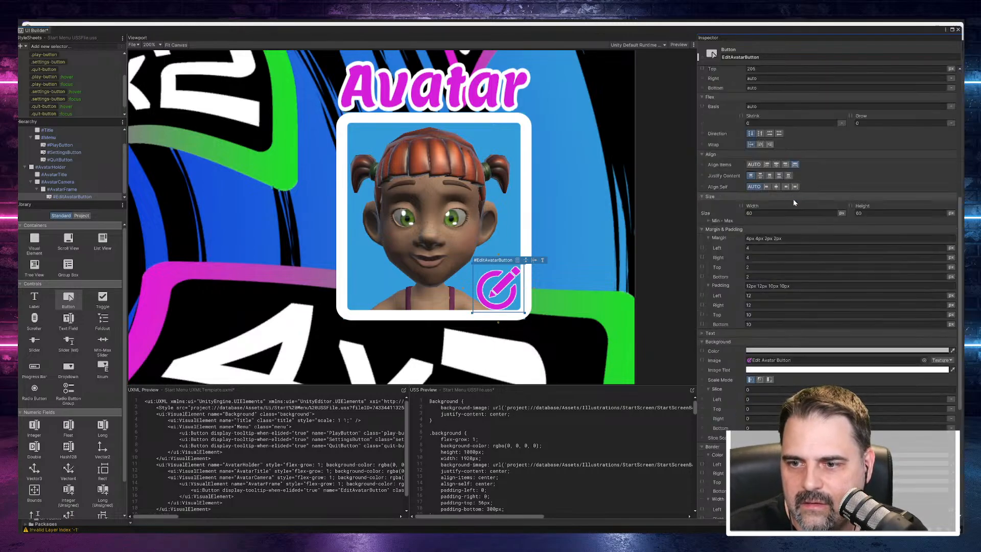
pyautogui.scroll(5, 812, 197)
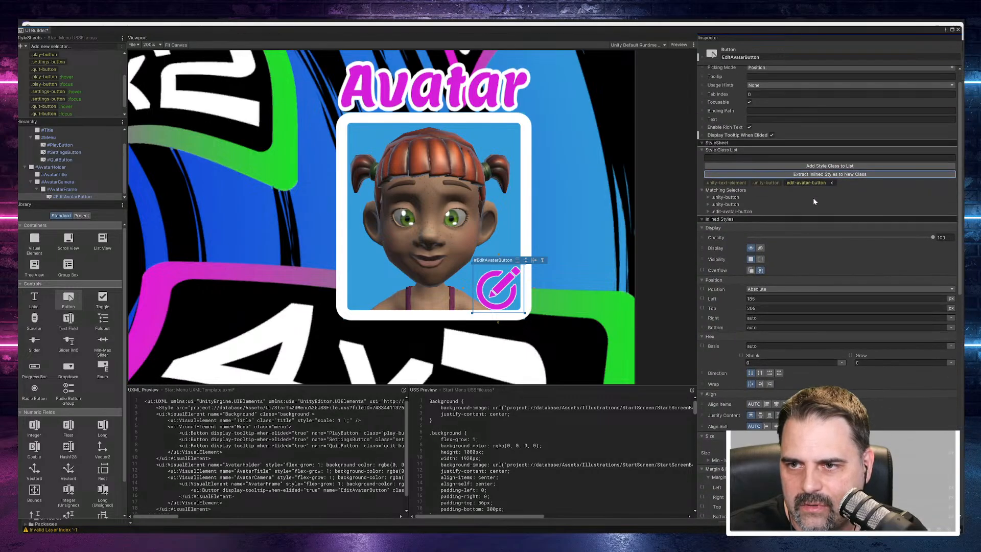
# Step: Add the selector .edit-avatar-button:hover to the Start Menu style sheet
pyautogui.scroll(-1, 71, 69)
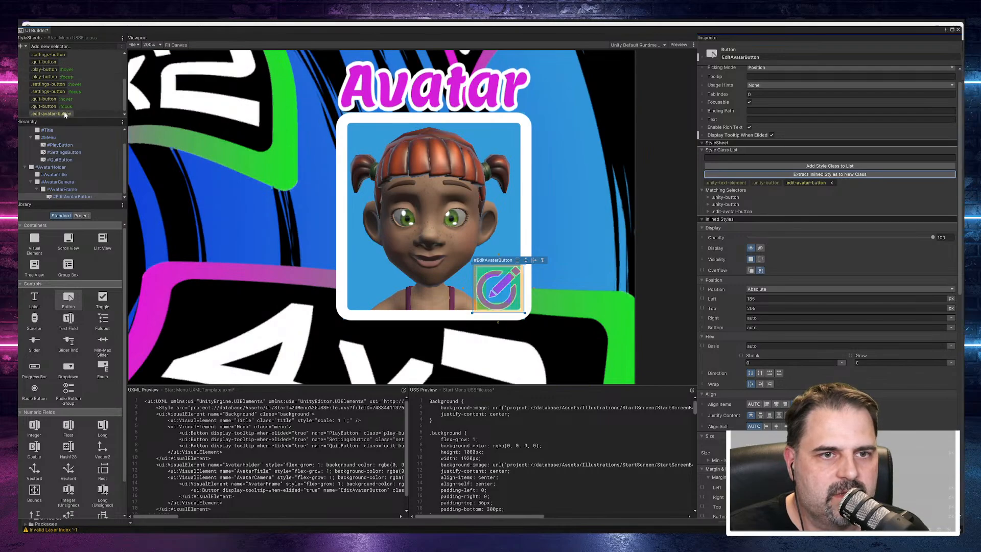
pyautogui.click(73, 46)
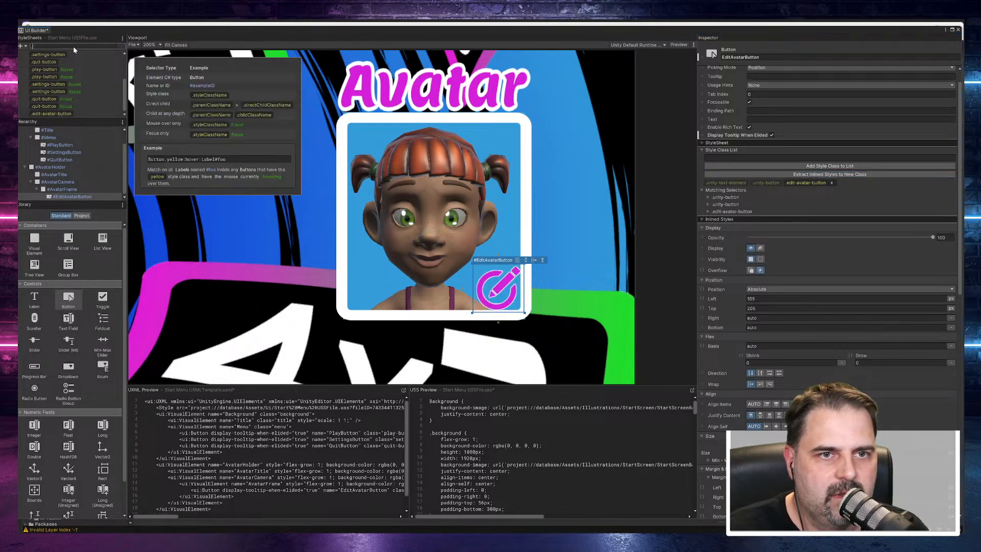
pyautogui.write('.edit-avatar-button')
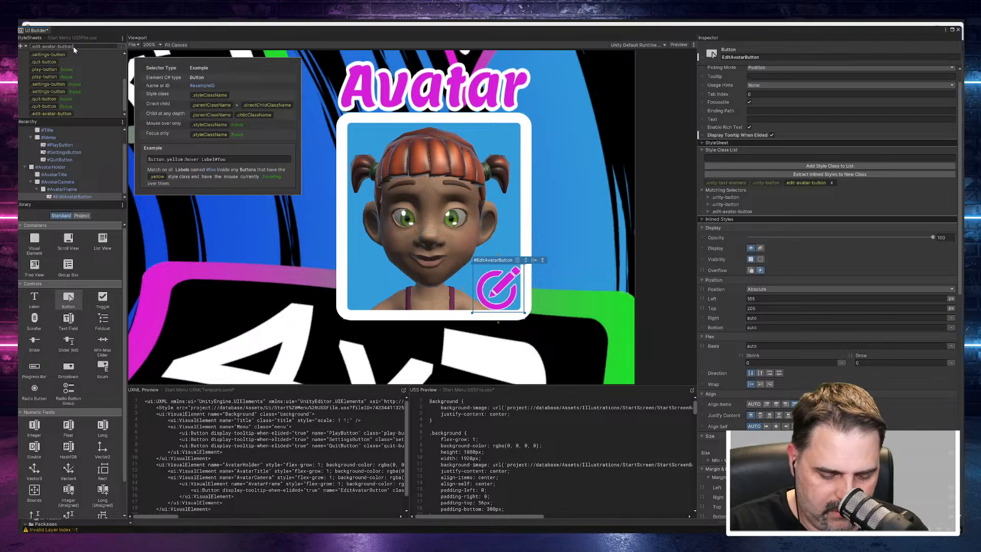
pyautogui.write('r')
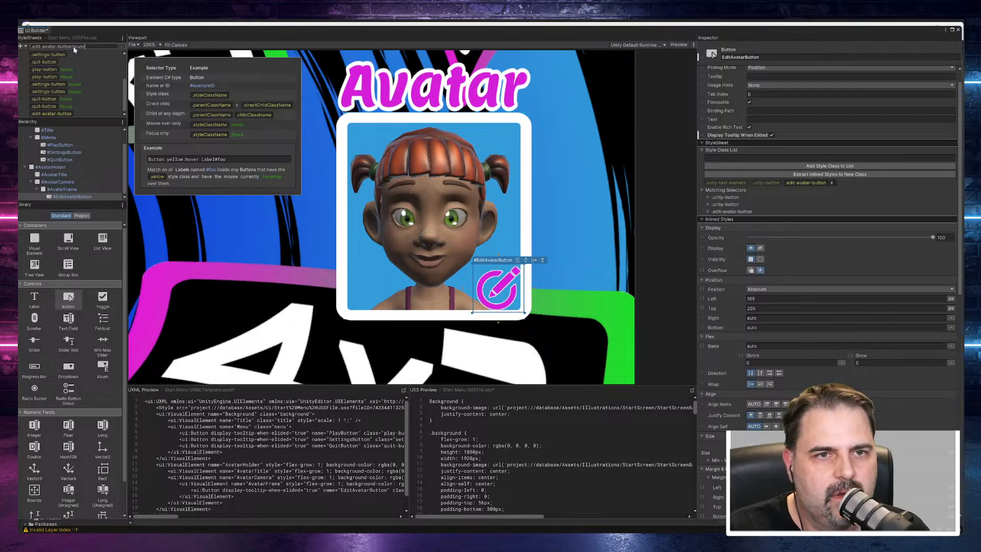
pyautogui.press('Return')
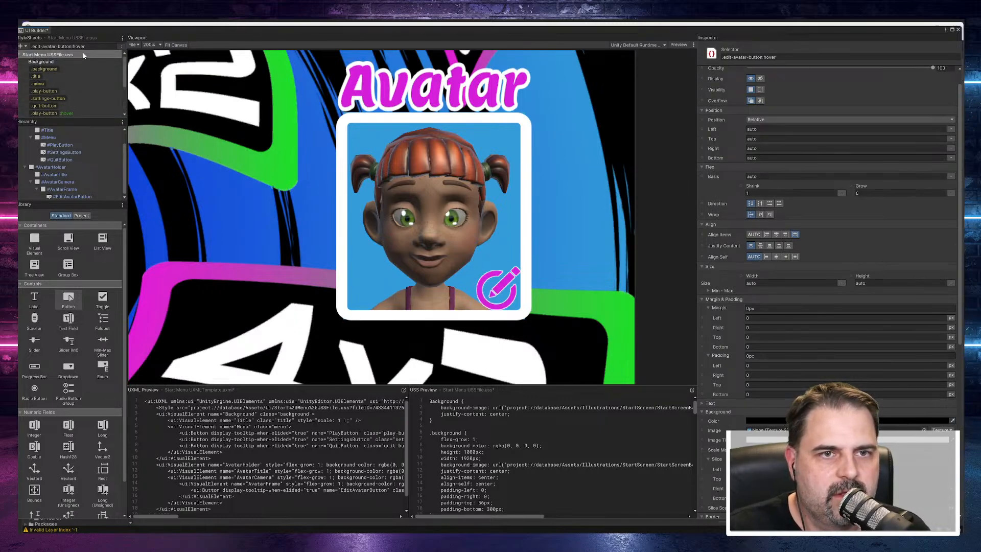
pyautogui.click(93, 45)
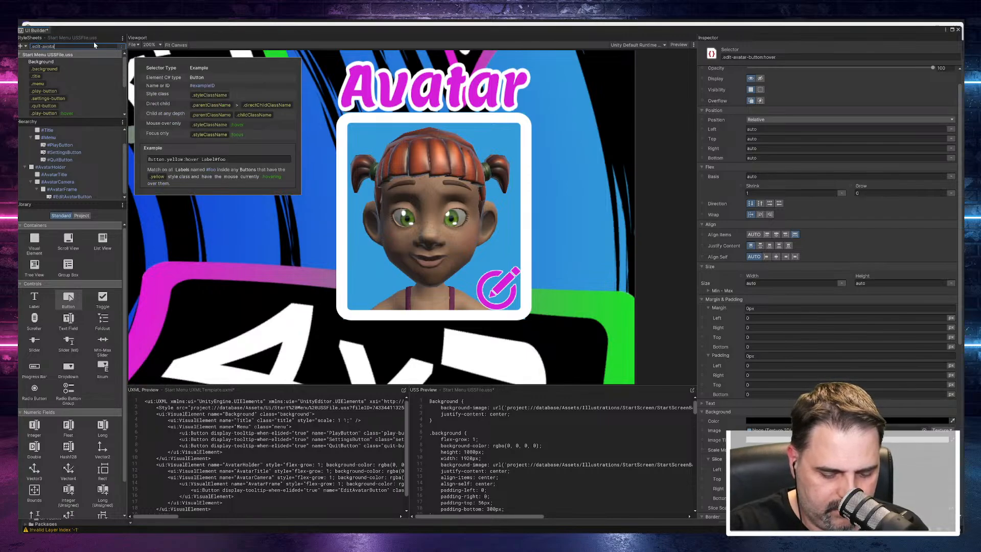
pyautogui.write('.edit-avatar-button-focused')
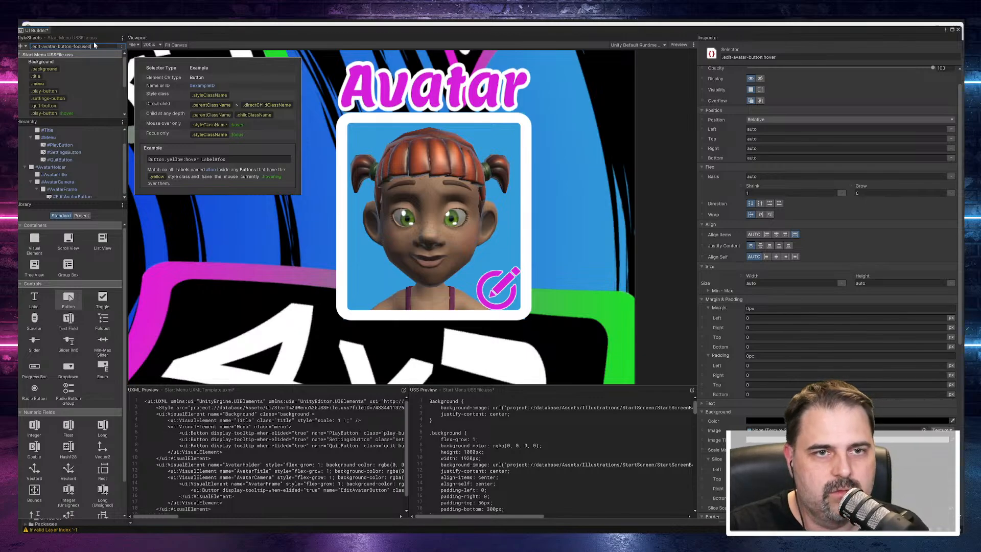
pyautogui.press('Return')
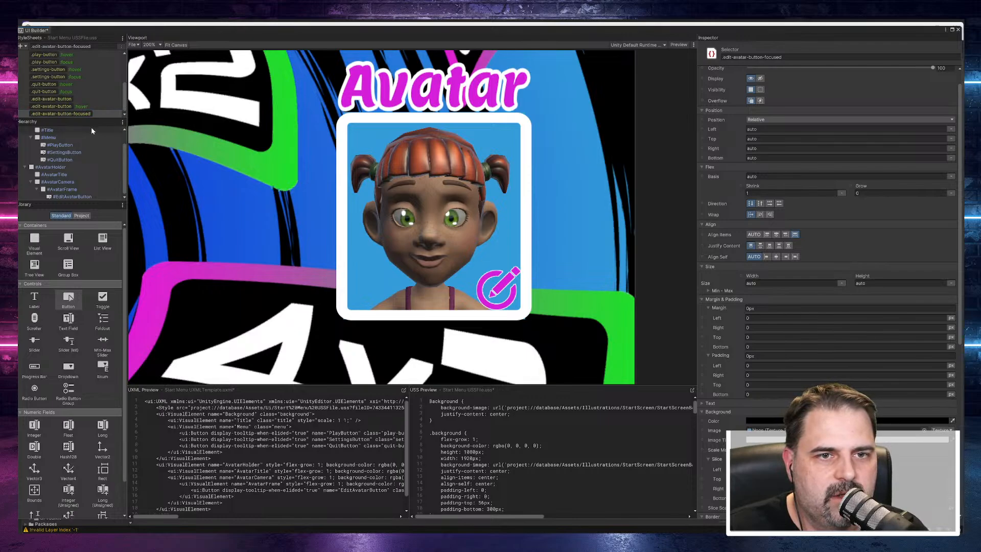
pyautogui.click(85, 114)
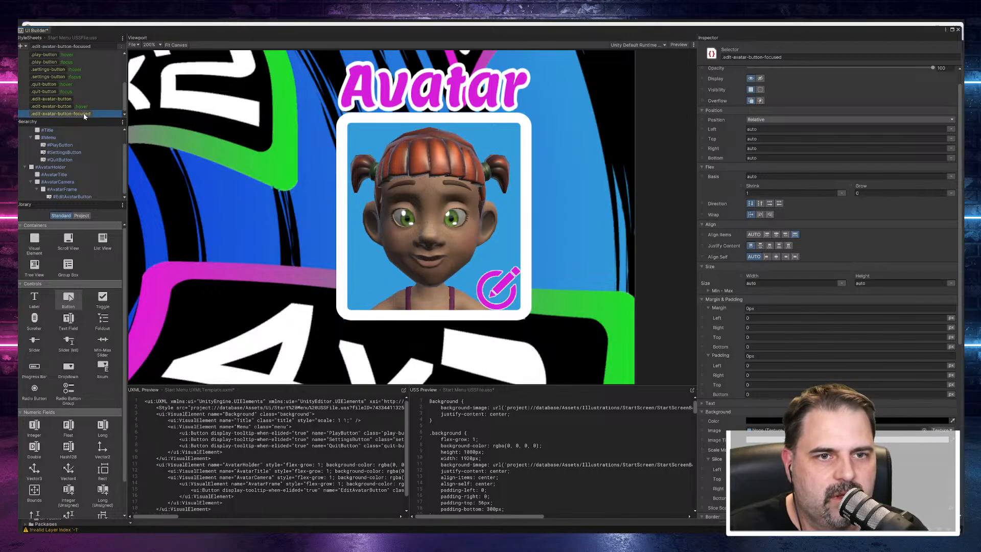
pyautogui.rightClick(85, 115)
pyautogui.click(102, 154)
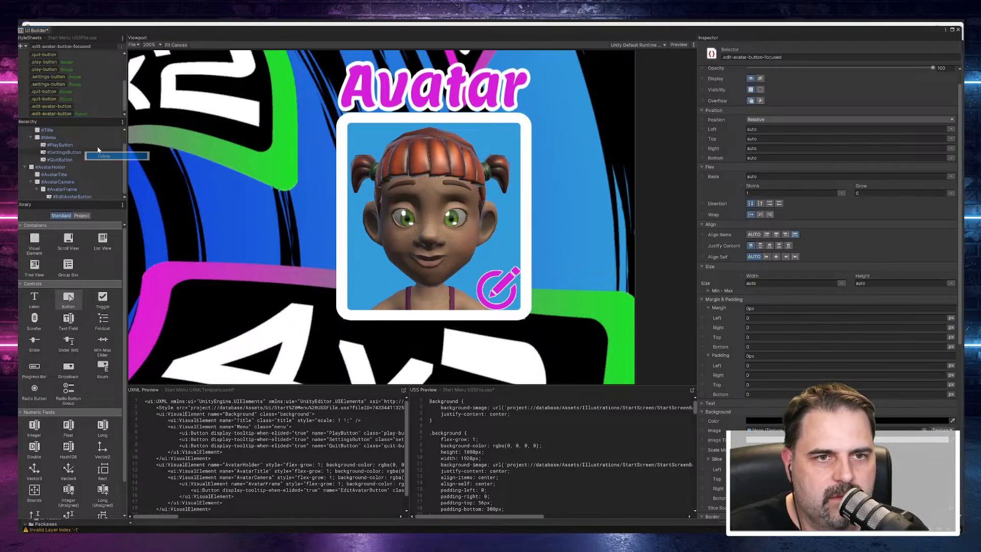
# Step: Add the selector .edit-avatar-button:focused to the Start Menu style sheet
pyautogui.click(84, 45)
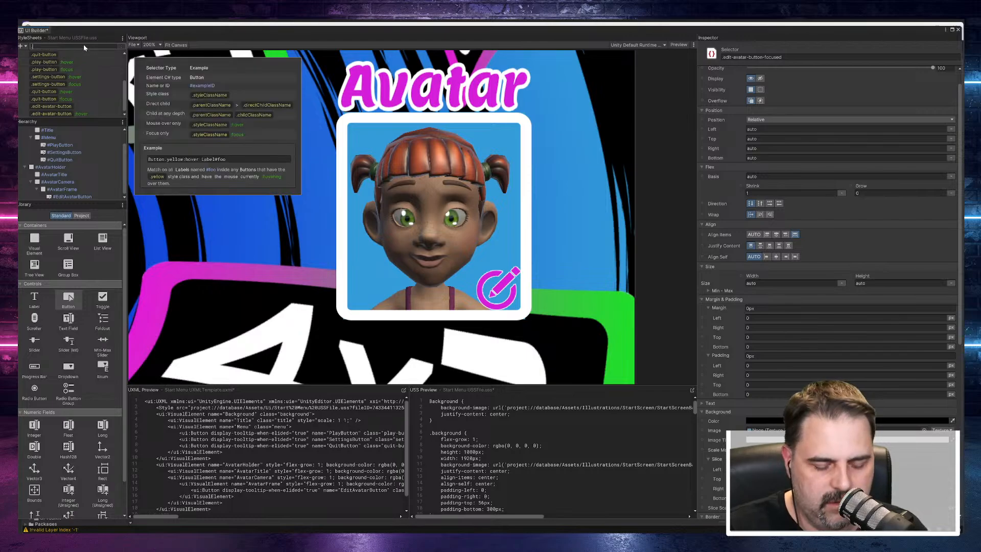
pyautogui.write('.edit-')
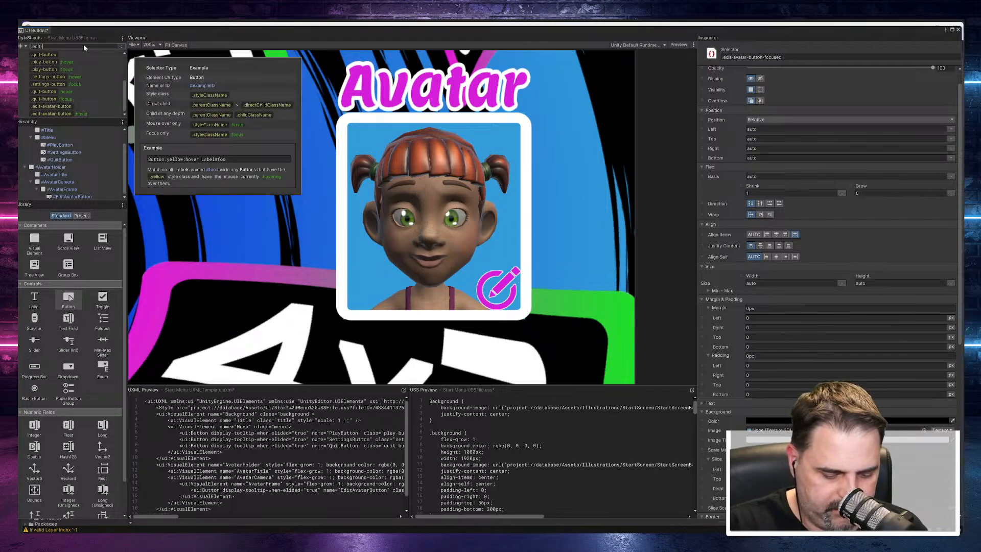
pyautogui.write('avatar-button:focused')
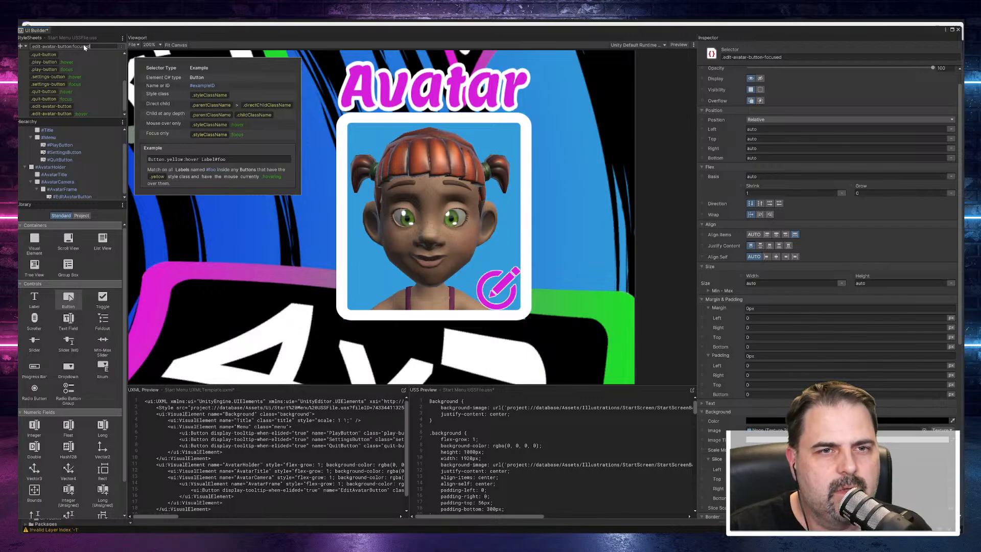
pyautogui.press('Return')
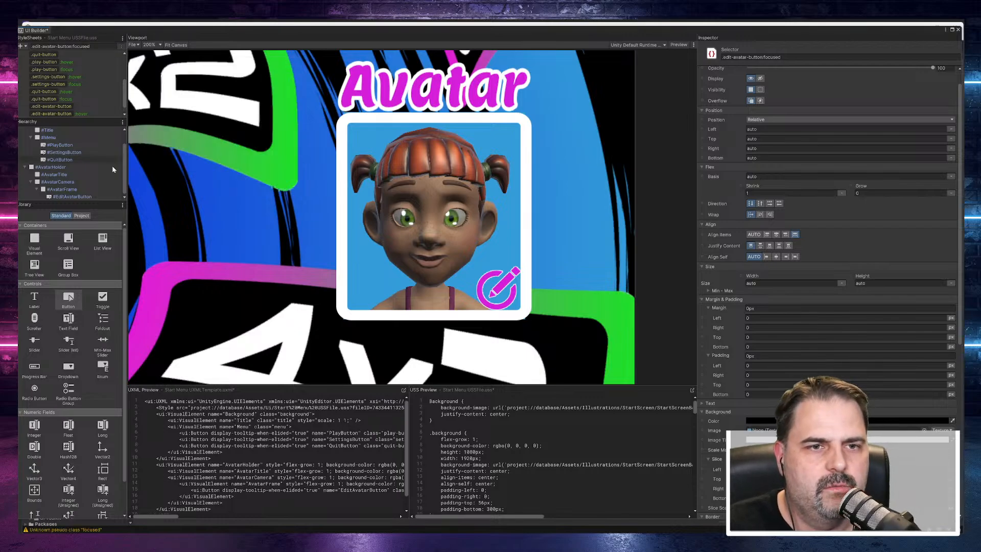
# Step: Set the background image of the .edit-avatar-button:hover selector to the Edit Avatar Button - Hover texture
pyautogui.scroll(-1, 89, 103)
pyautogui.click(72, 106)
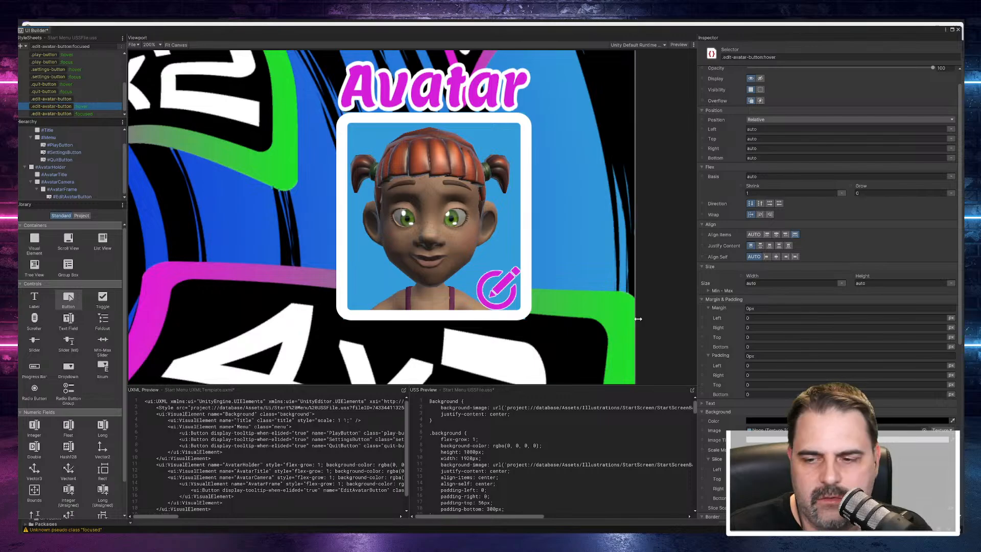
pyautogui.click(925, 431)
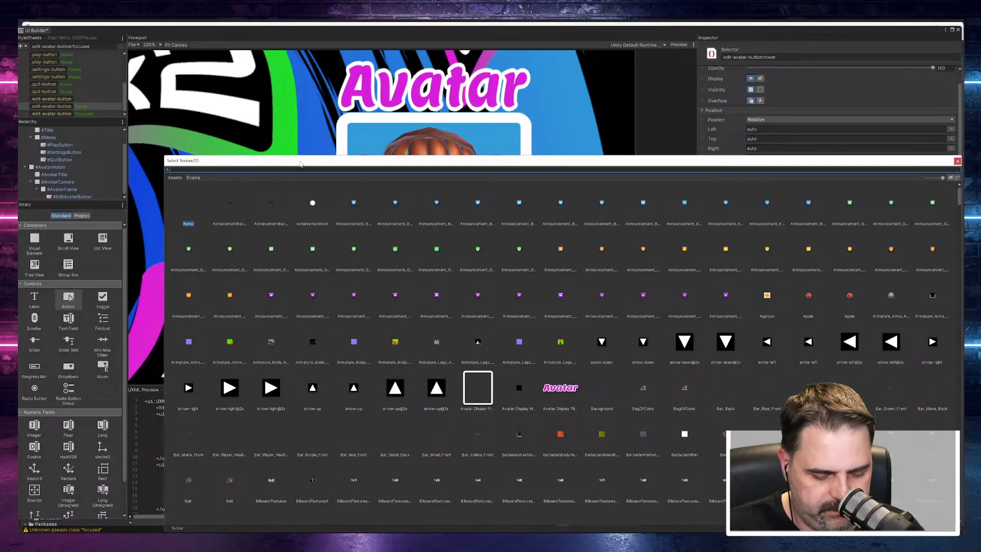
pyautogui.write('edit')
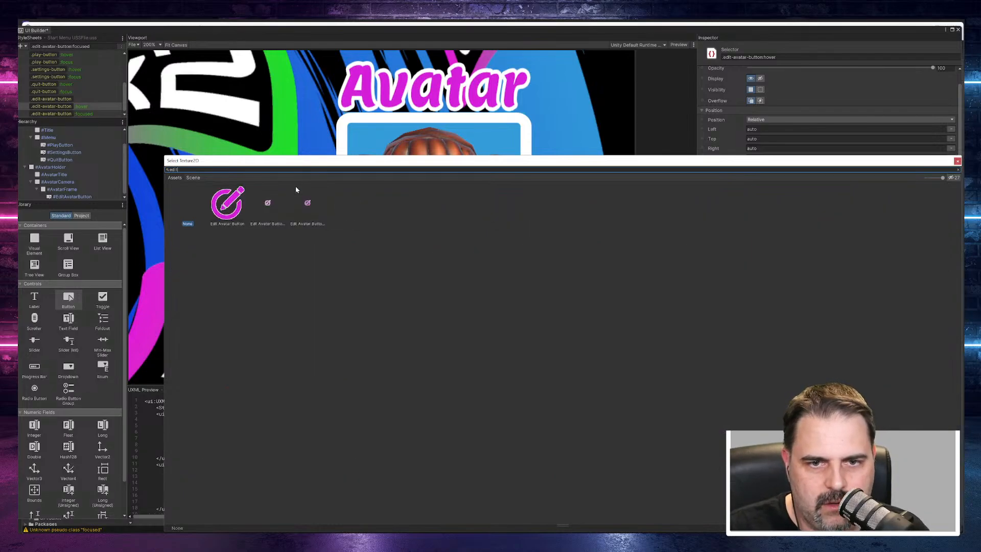
pyautogui.click(271, 206)
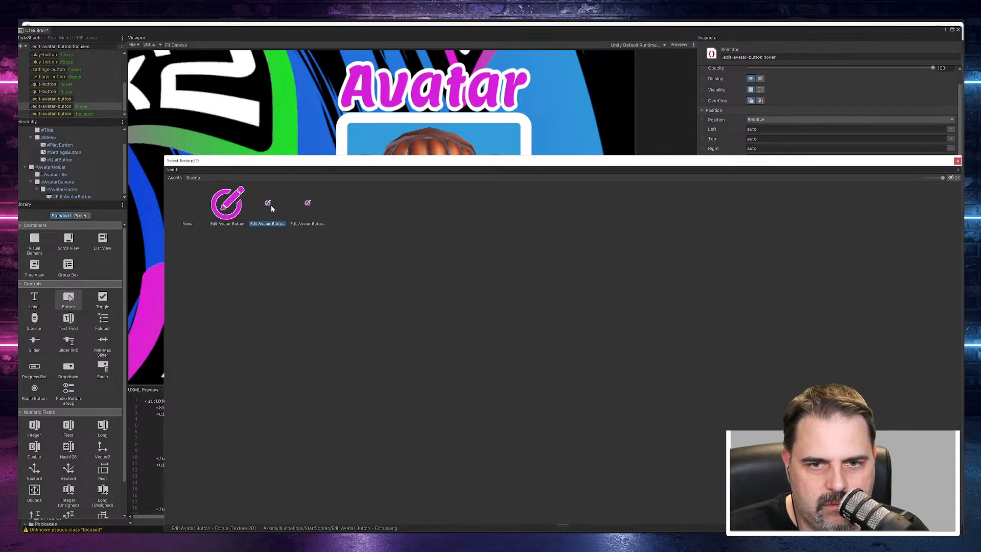
pyautogui.doubleClick(305, 206)
# Step: Set the background image of the .edit-avatar-button:focused selector to the Edit Avatar Button - Focus texture
pyautogui.click(61, 114)
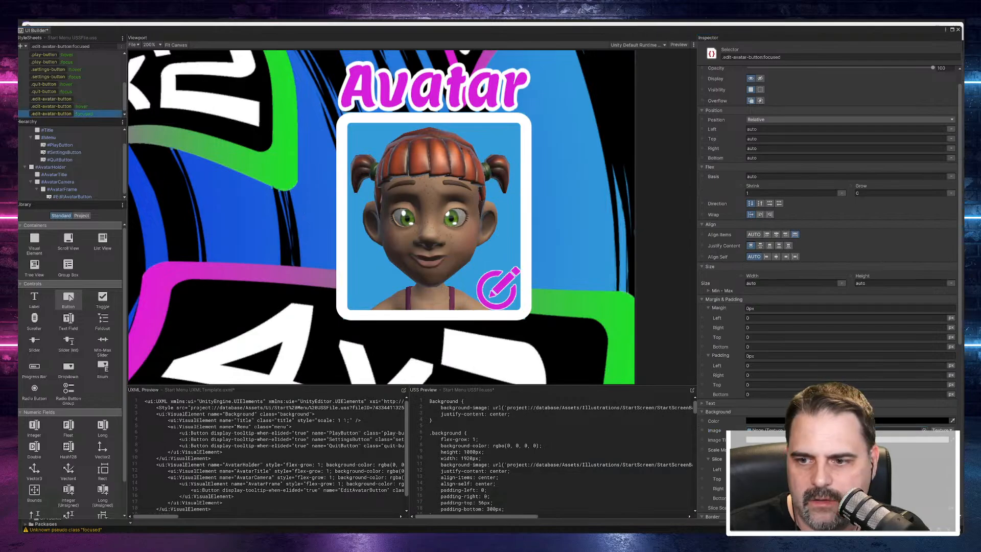
pyautogui.click(925, 429)
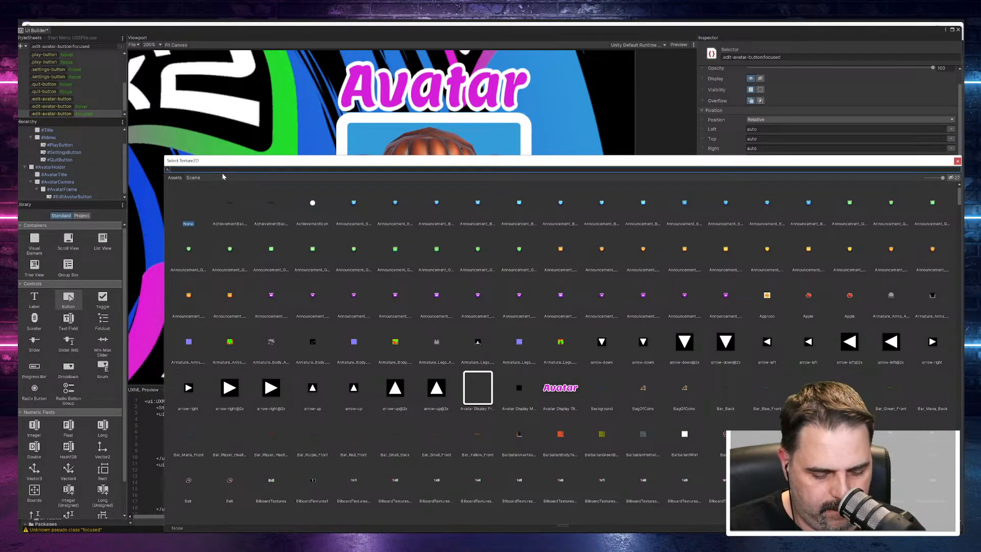
pyautogui.write('edit')
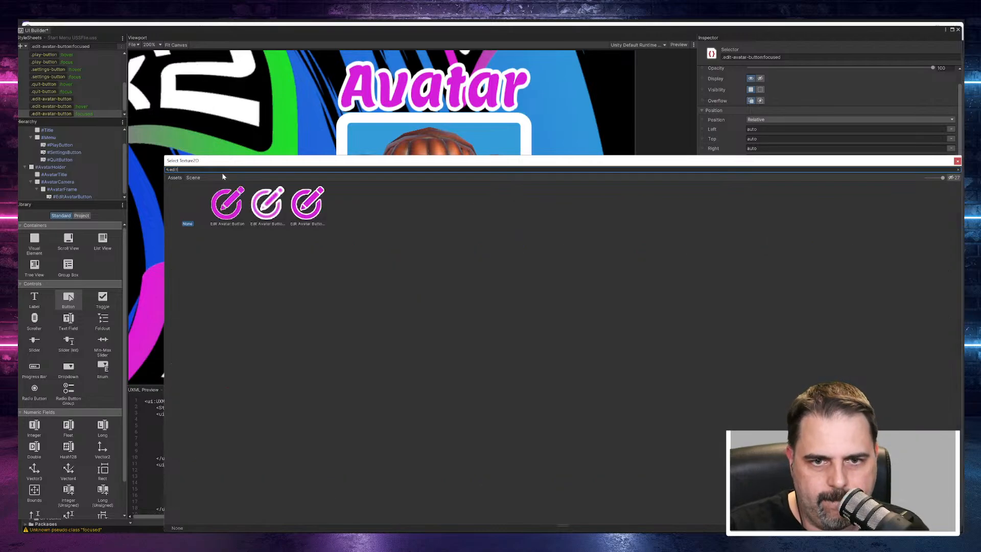
pyautogui.click(310, 209)
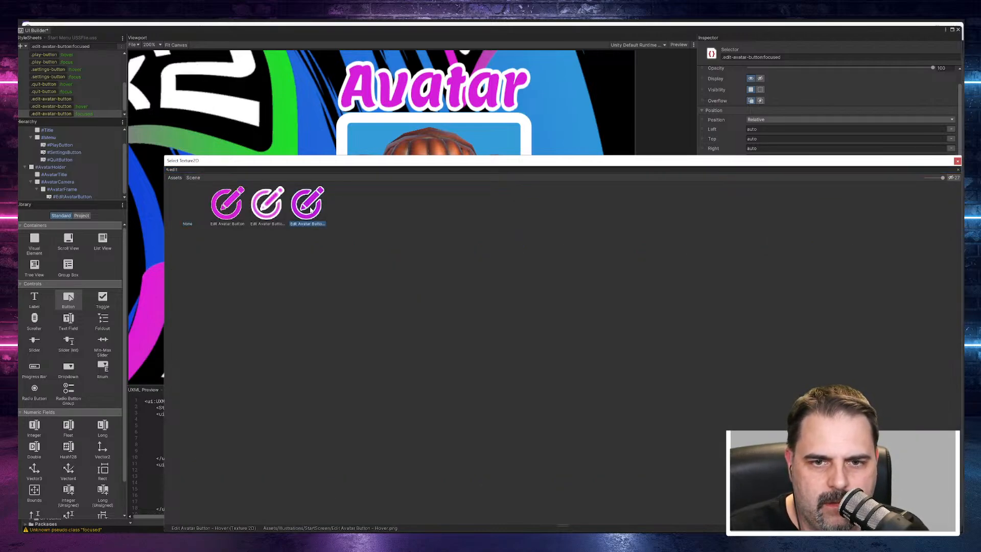
pyautogui.doubleClick(266, 204)
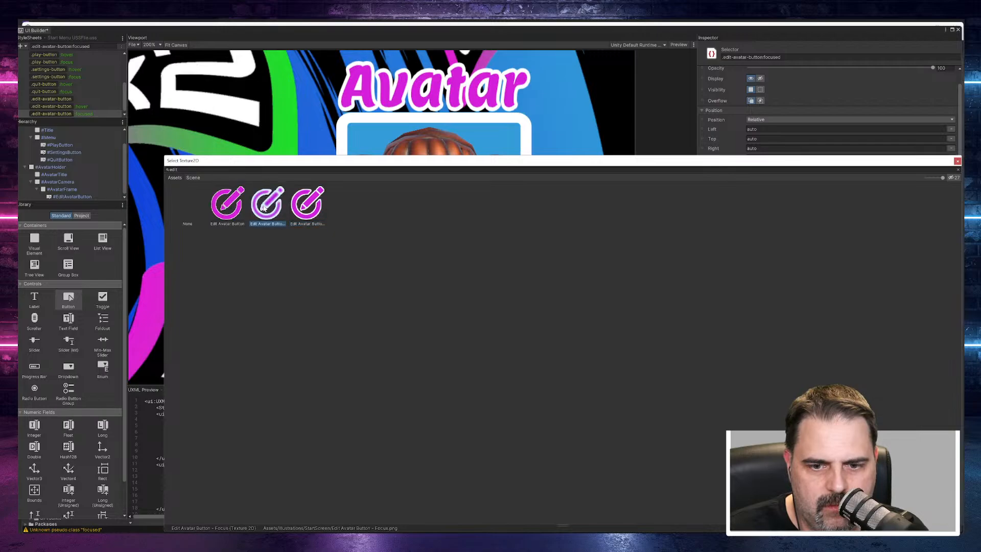
pyautogui.scroll(-10, 562, 204)
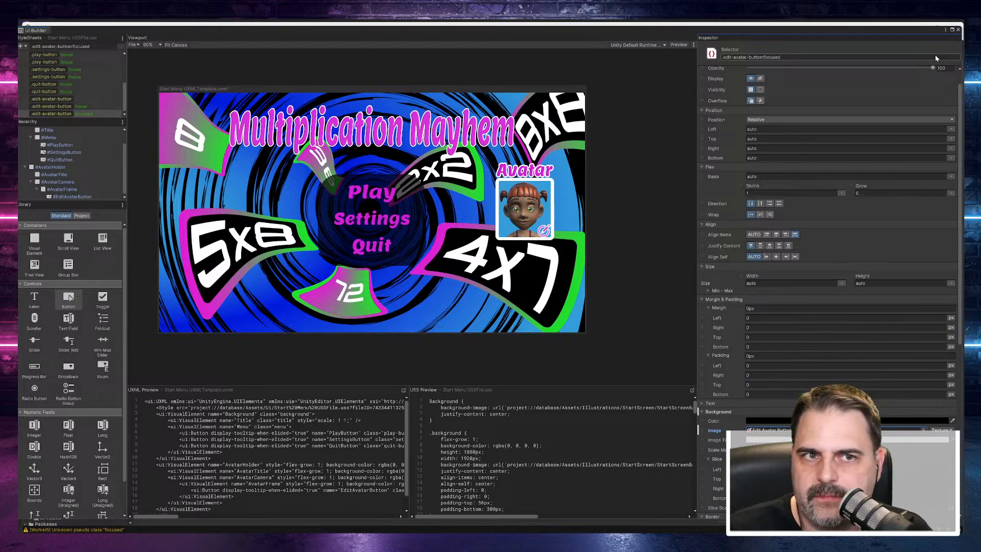
# Step: Close UI Builder and test the start menu's edit button in Play mode with an enlarged Game view, ending the test when done
pyautogui.click(958, 29)
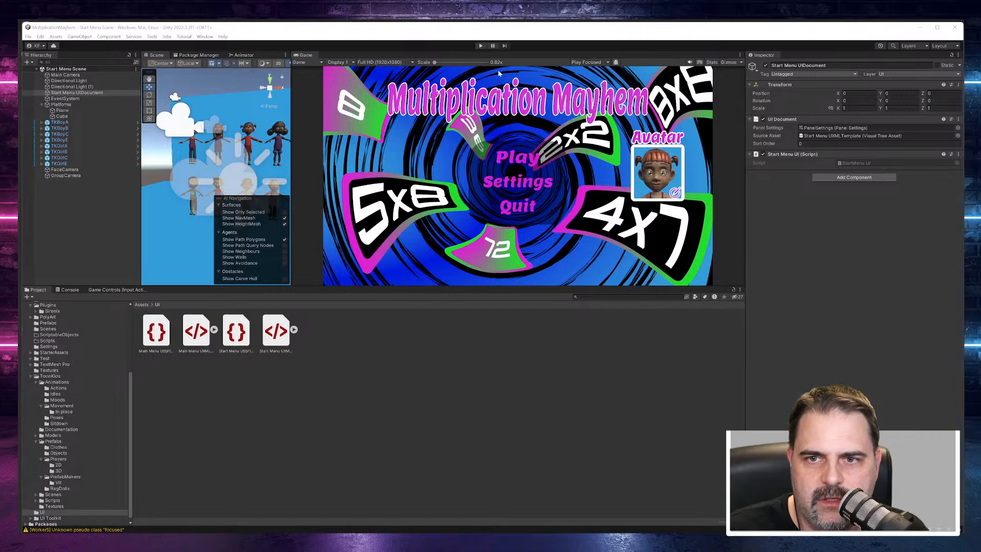
pyautogui.click(480, 47)
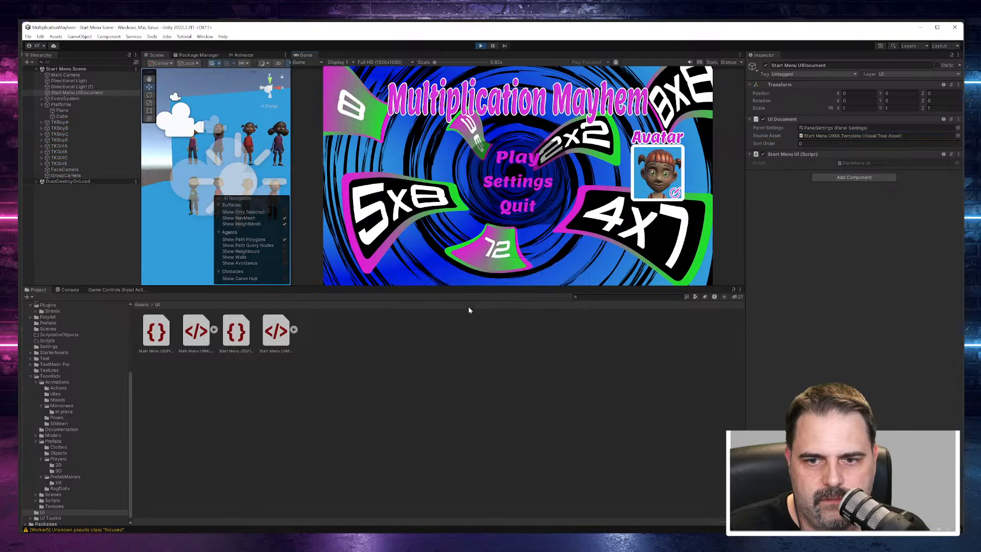
pyautogui.click(474, 308)
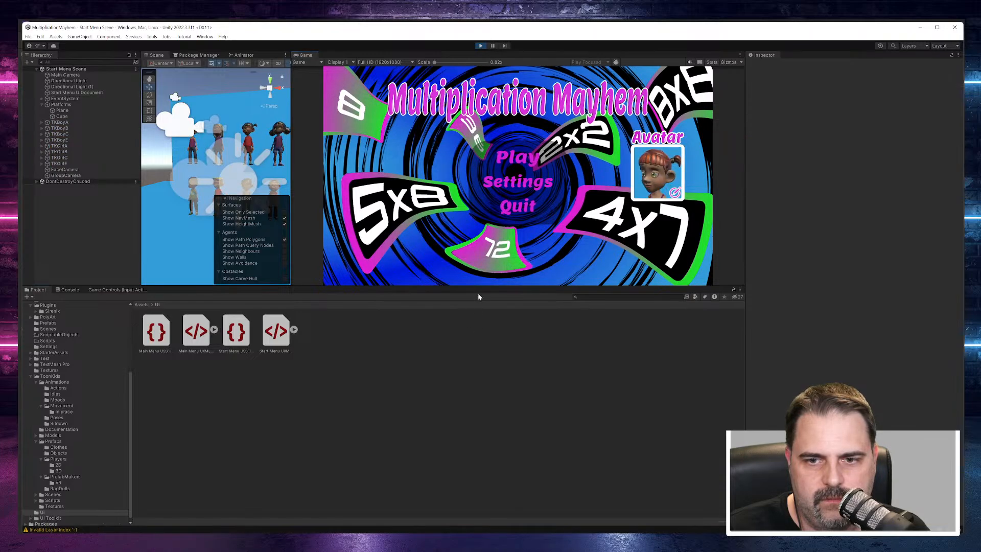
pyautogui.moveTo(477, 287); pyautogui.dragTo(483, 386)
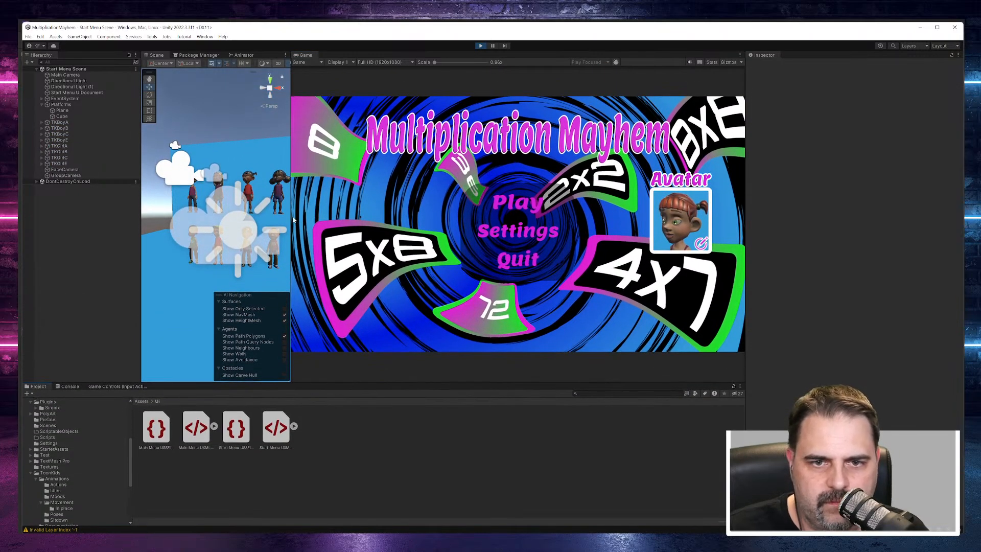
pyautogui.moveTo(293, 220); pyautogui.dragTo(225, 219)
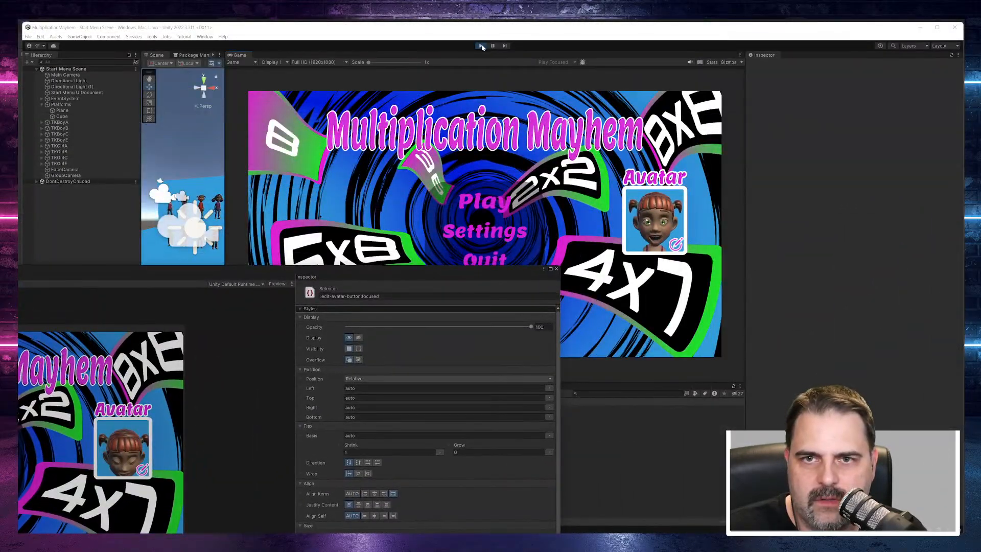
pyautogui.click(481, 46)
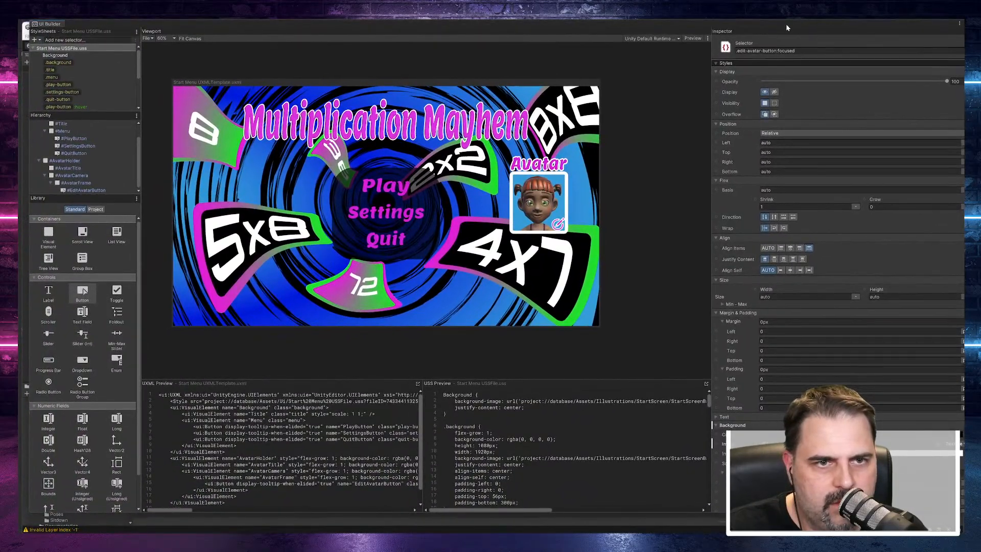
# Step: Review the edit-avatar-button selectors' background images, choosing the Edit Avatar Button texture for the base .edit-avatar-button class
pyautogui.scroll(-3, 100, 87)
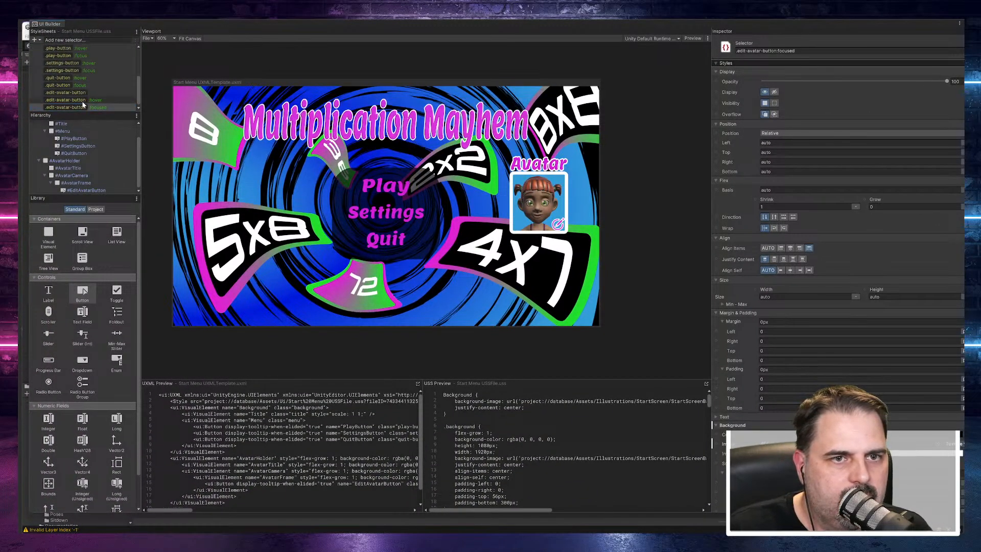
pyautogui.click(82, 100)
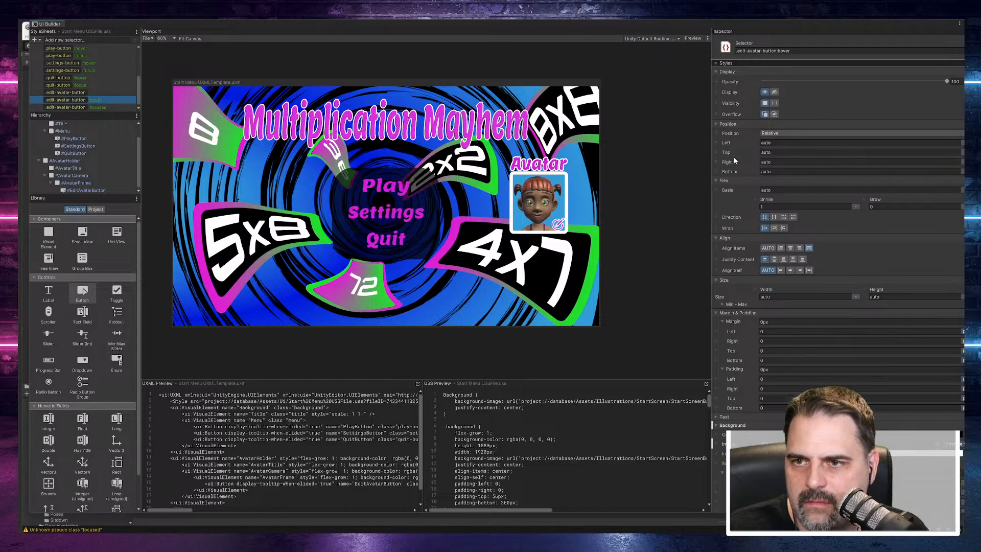
pyautogui.click(71, 93)
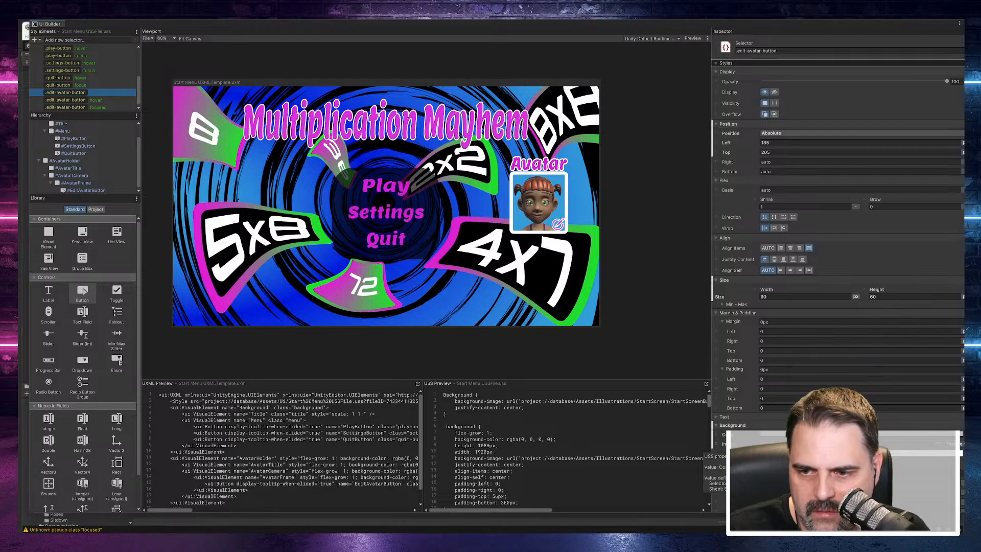
pyautogui.click(939, 444)
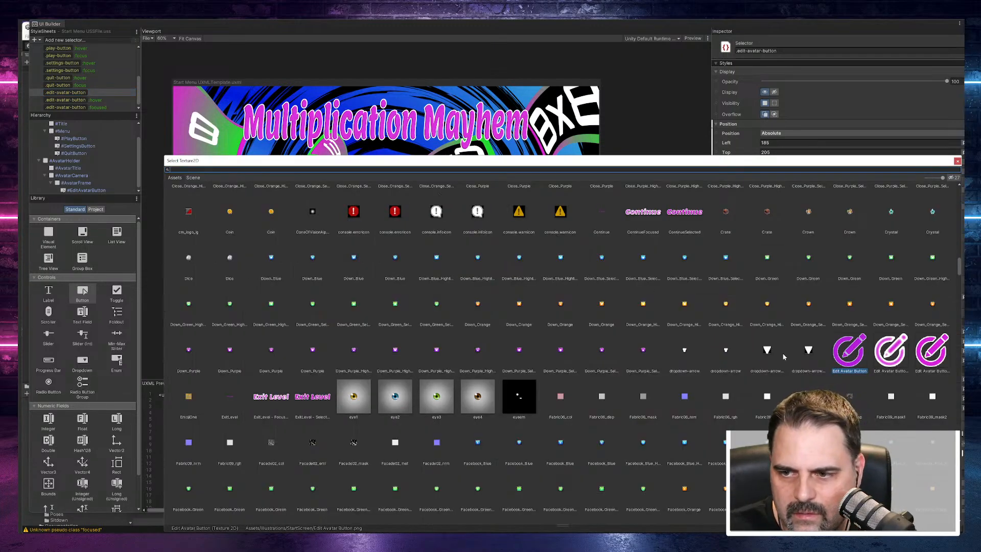
pyautogui.doubleClick(854, 373)
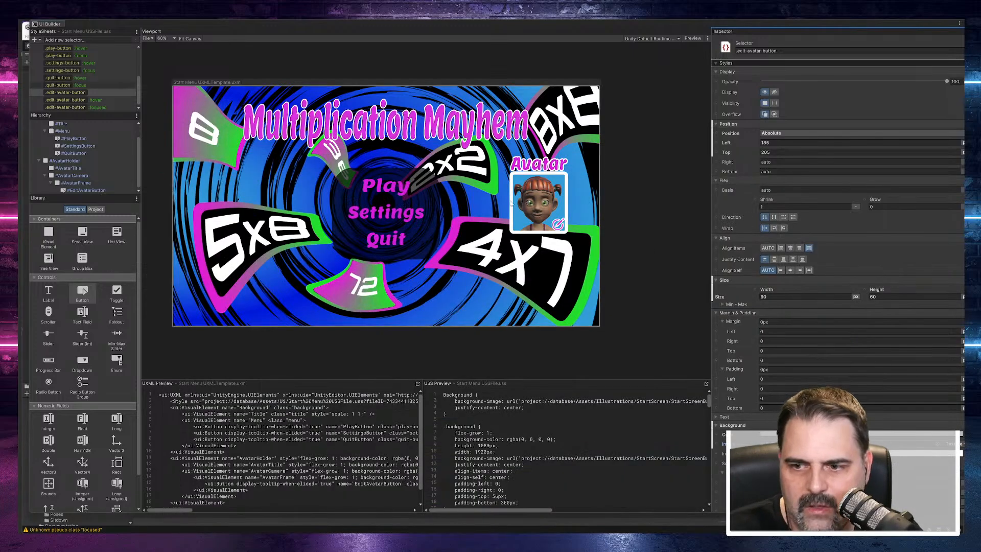
pyautogui.click(88, 108)
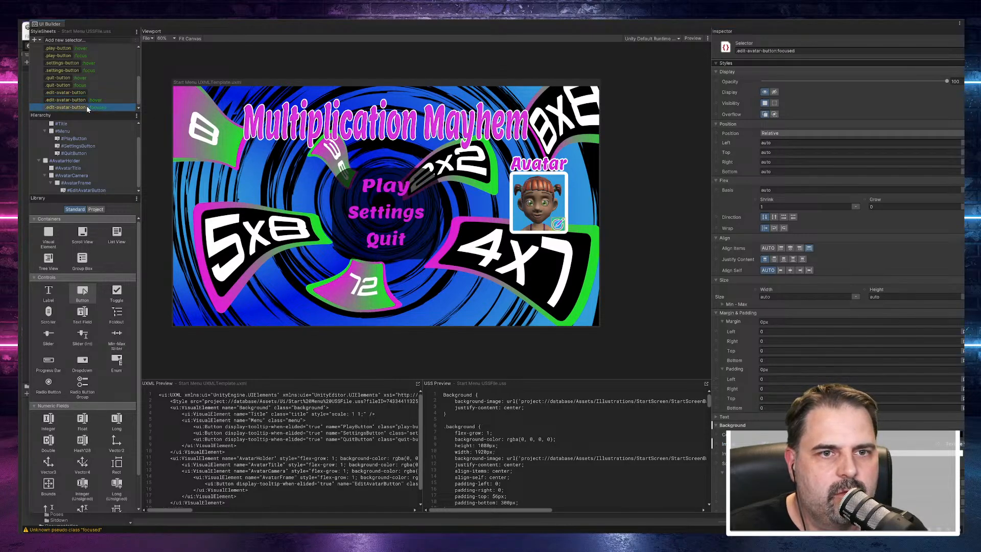
pyautogui.click(86, 100)
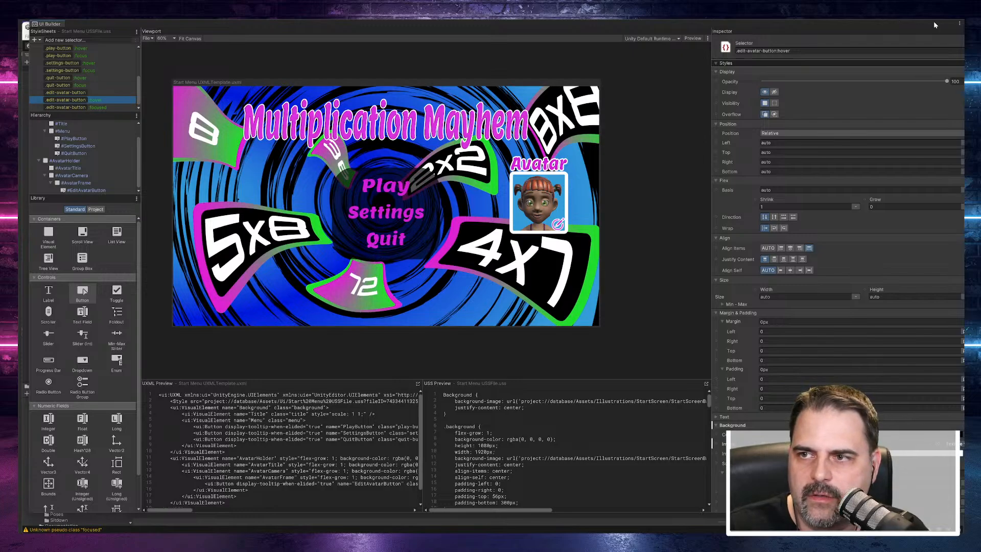
# Step: Move UI Builder clear of the Game view, test the start menu in Play mode again, and bring UI Builder back
pyautogui.moveTo(933, 24); pyautogui.dragTo(750, 361)
pyautogui.click(481, 46)
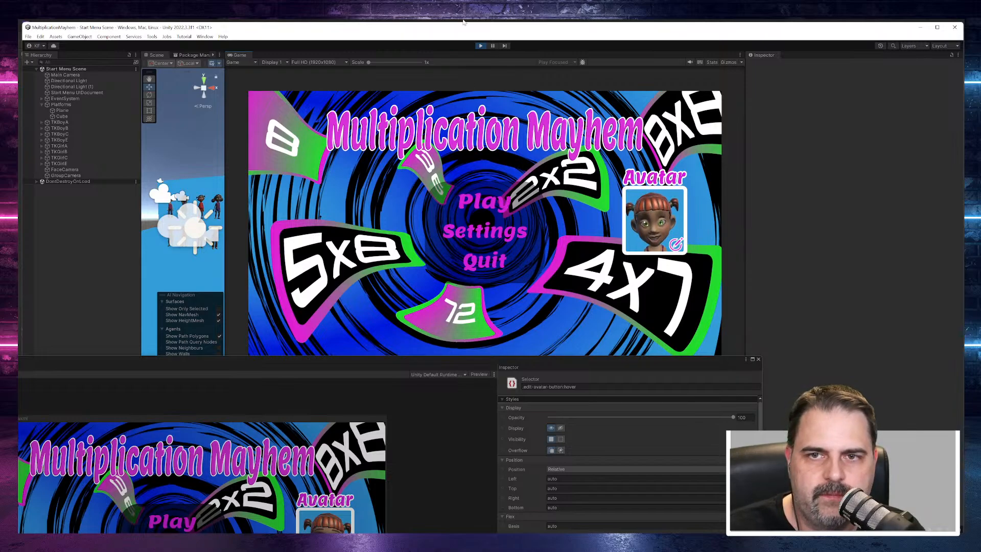
pyautogui.click(480, 46)
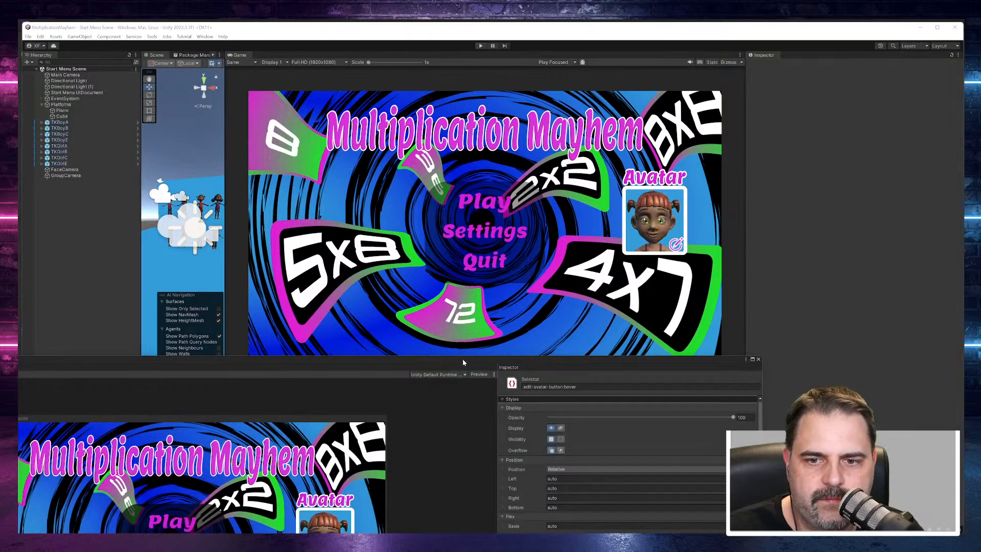
pyautogui.moveTo(462, 362); pyautogui.dragTo(666, 20)
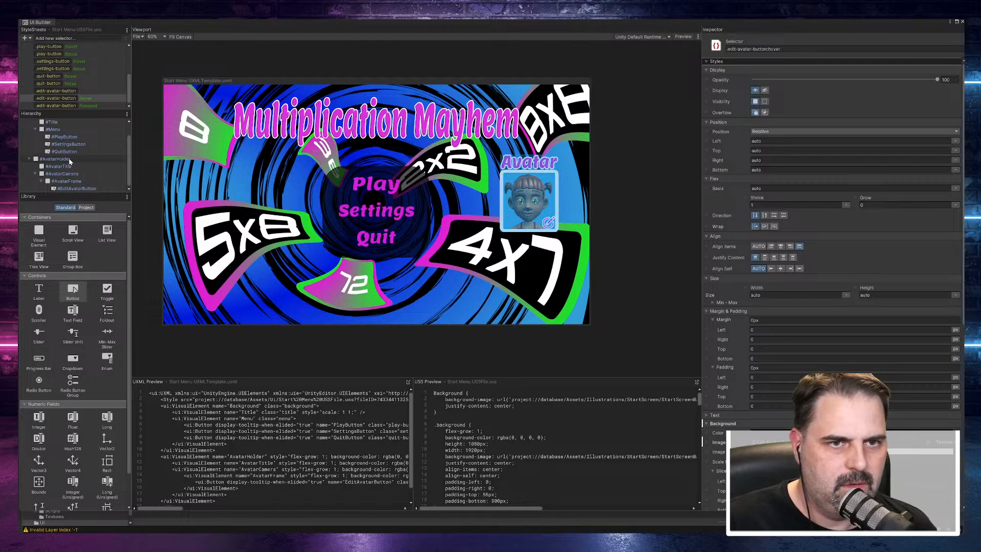
# Step: Select EditAvatarButton and examine its matching selectors alongside the .edit-avatar-button rules in the USS code
pyautogui.click(81, 187)
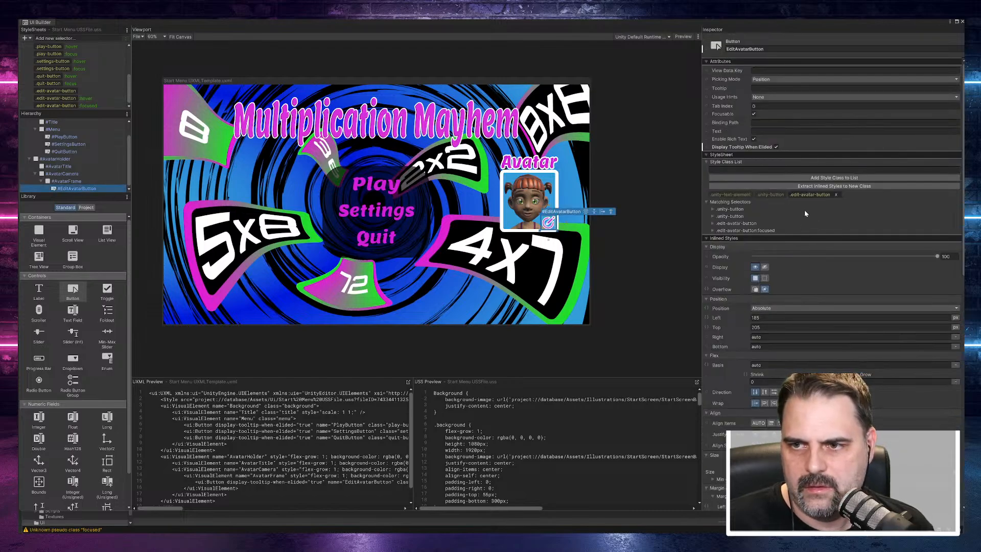
pyautogui.scroll(-10, 585, 445)
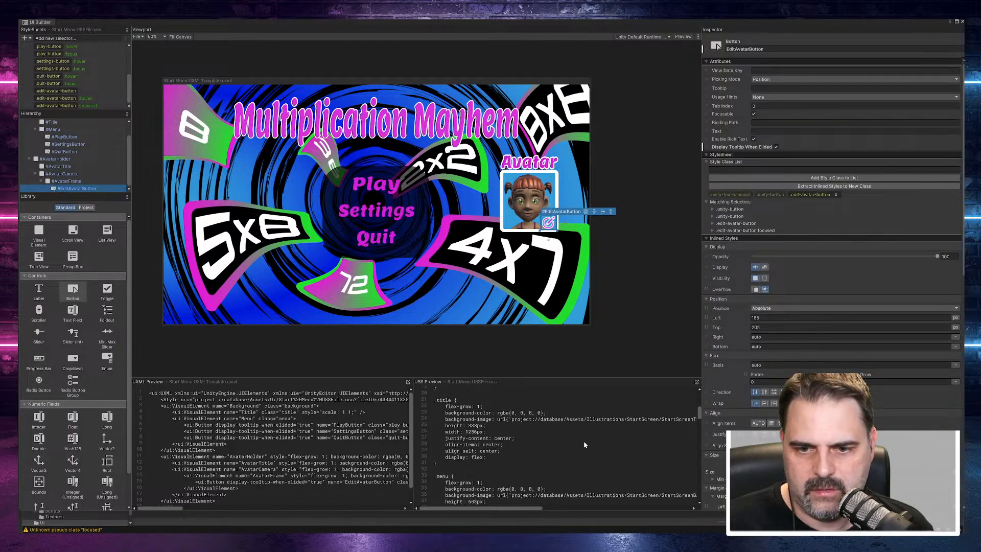
pyautogui.scroll(-15, 585, 444)
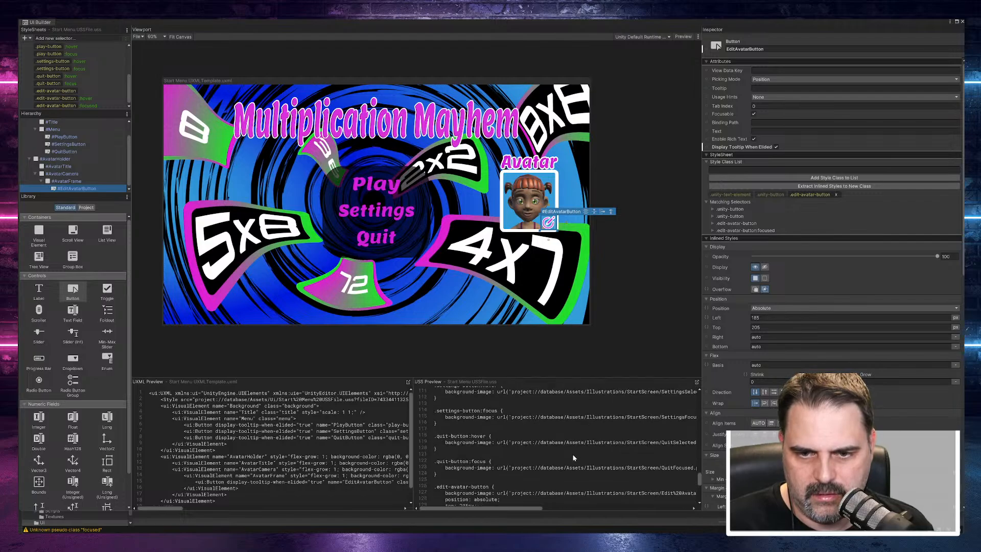
pyautogui.scroll(-4, 574, 456)
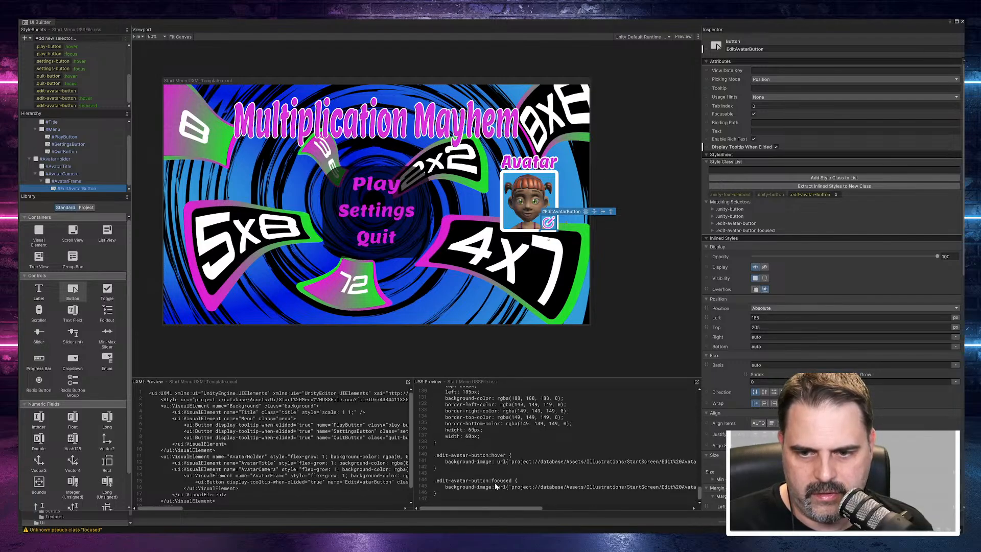
pyautogui.scroll(2, 507, 463)
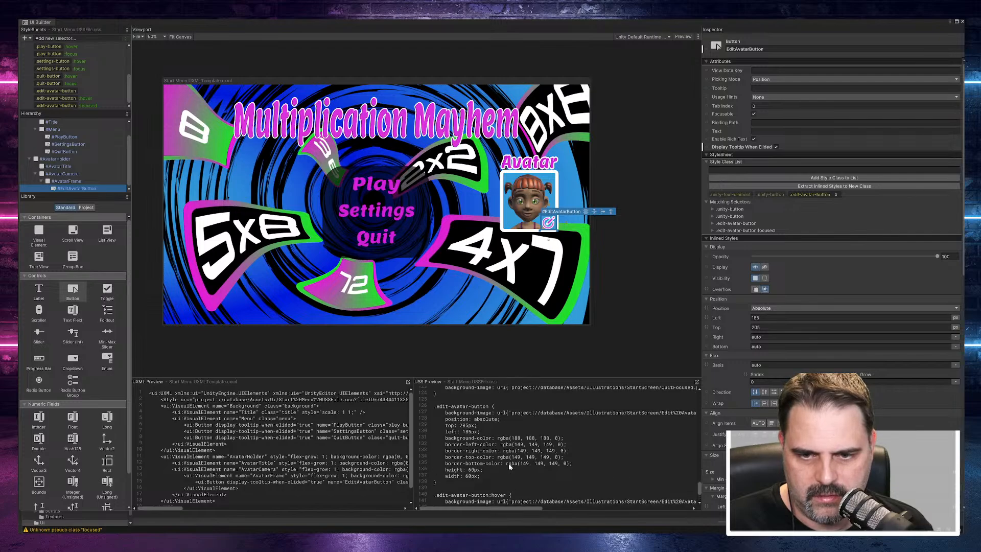
pyautogui.scroll(-2, 507, 463)
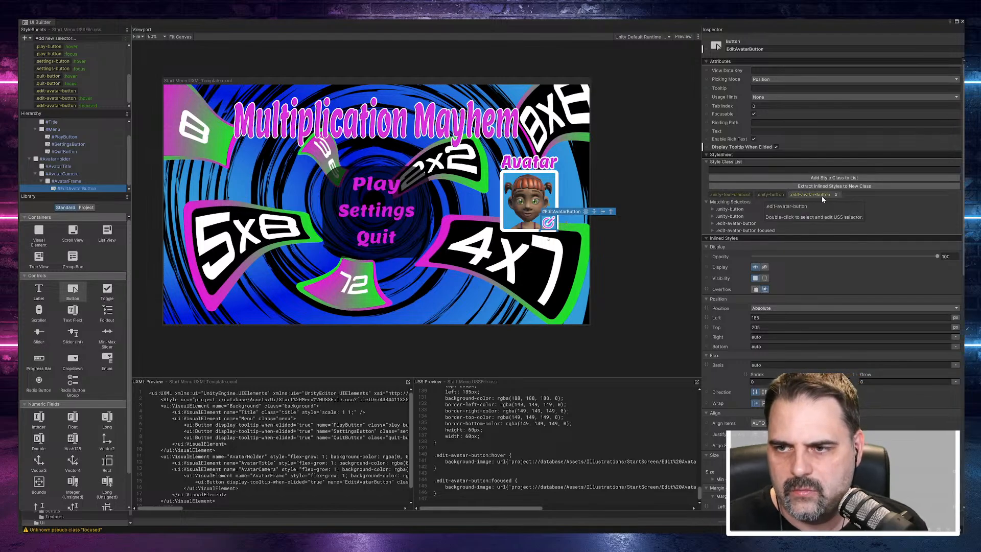
# Step: Compare the .edit-avatar-button base, hover and focused selectors with the .quit-button and .play-button:focus selectors
pyautogui.click(83, 98)
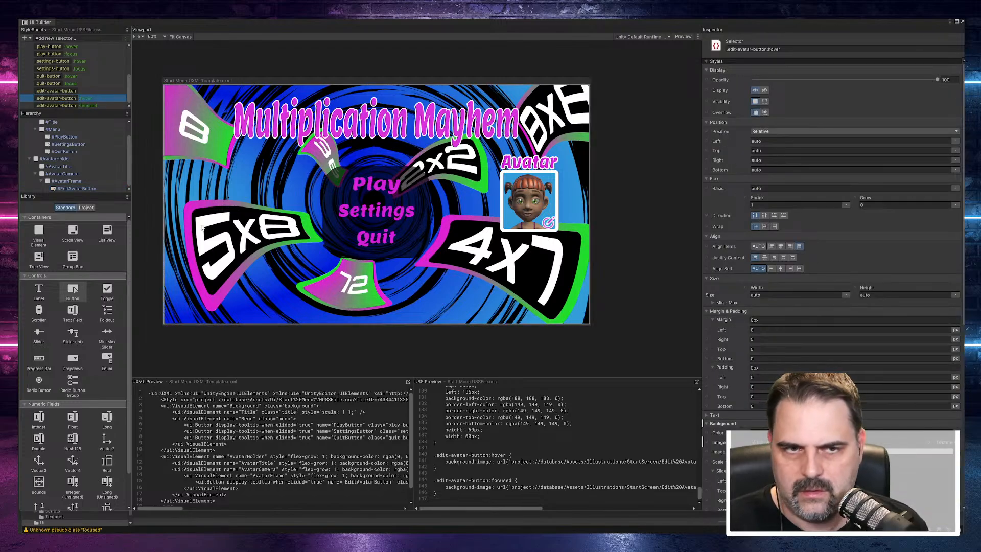
pyautogui.click(83, 105)
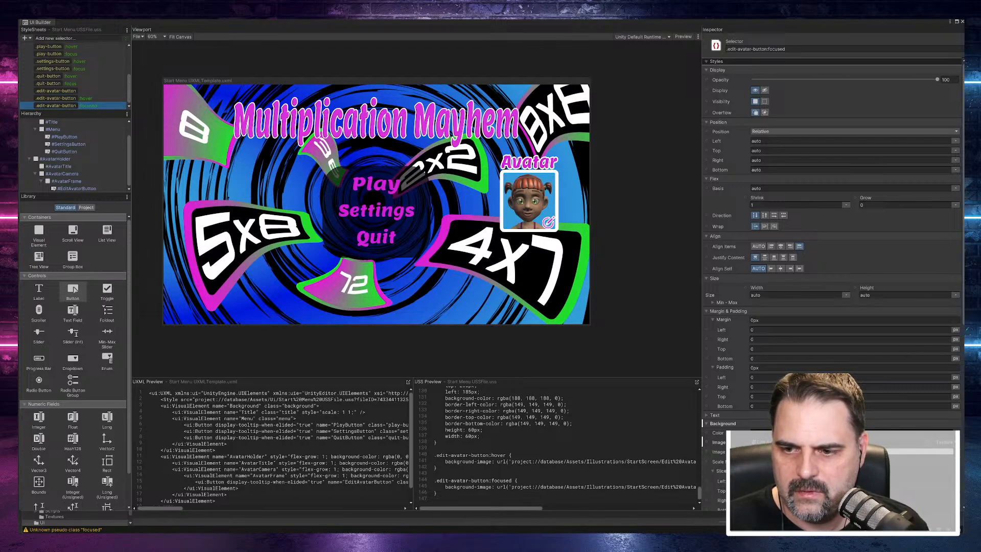
pyautogui.click(57, 99)
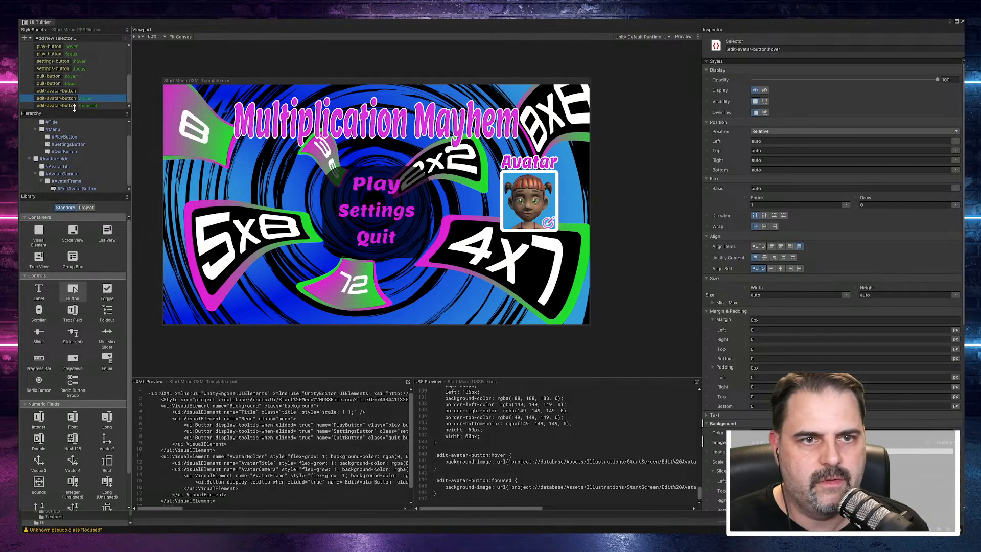
pyautogui.click(56, 91)
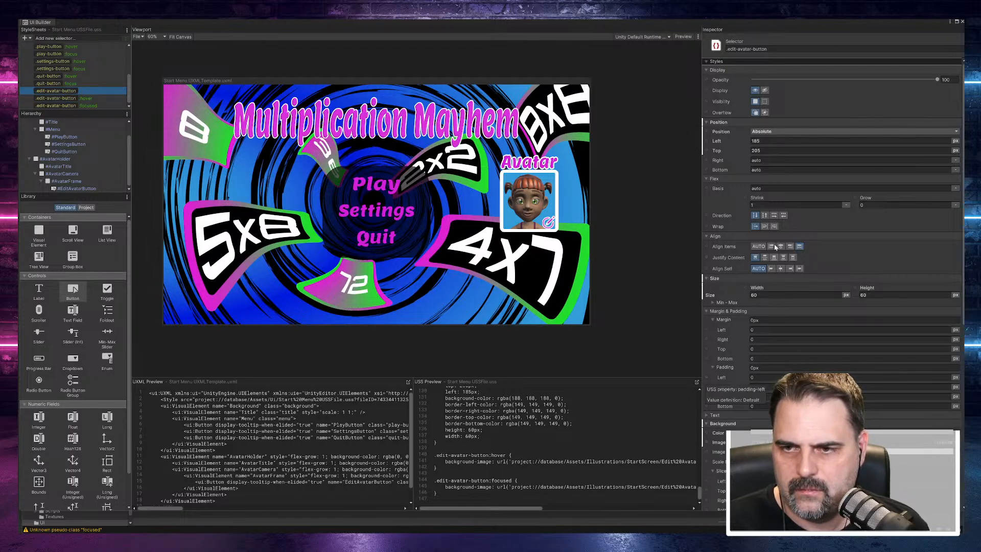
pyautogui.scroll(2, 71, 105)
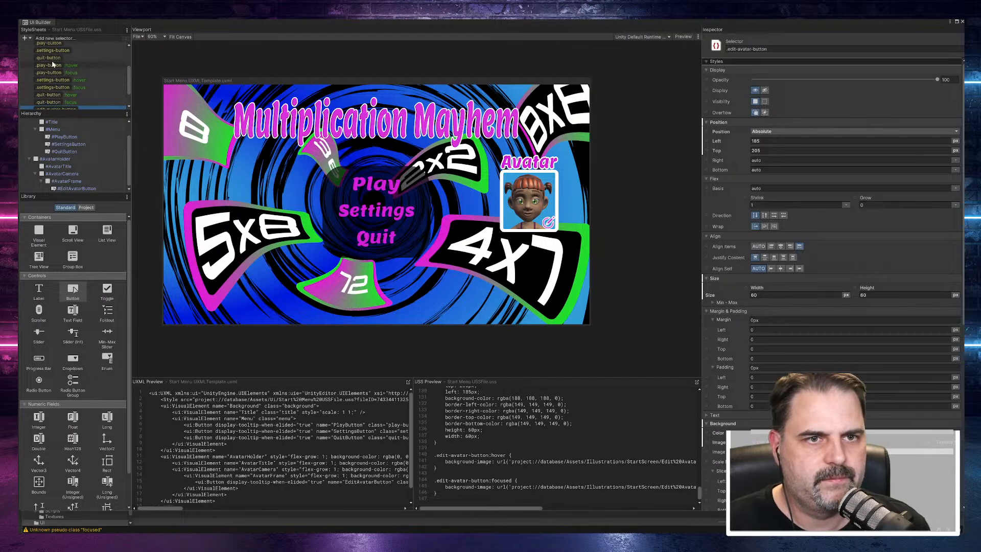
pyautogui.click(48, 58)
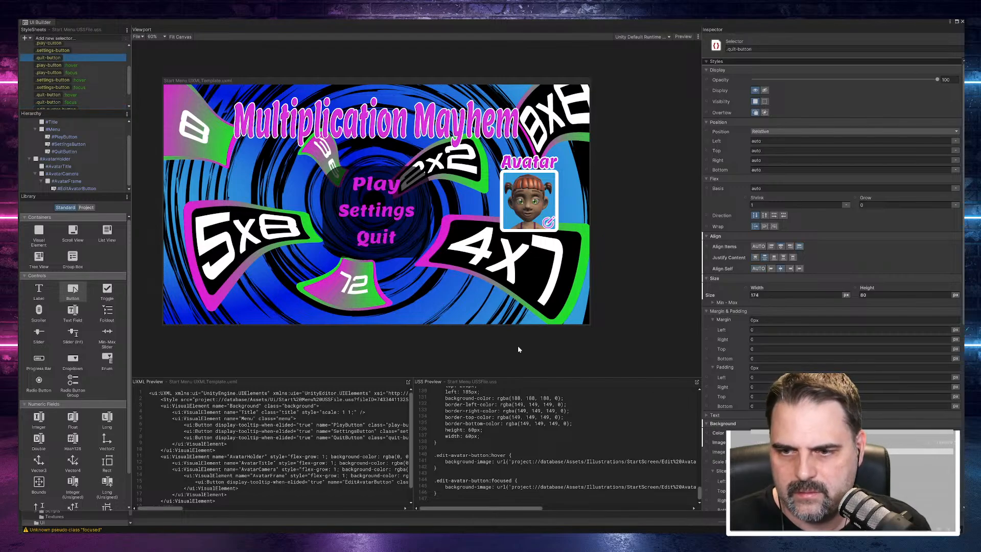
pyautogui.click(58, 75)
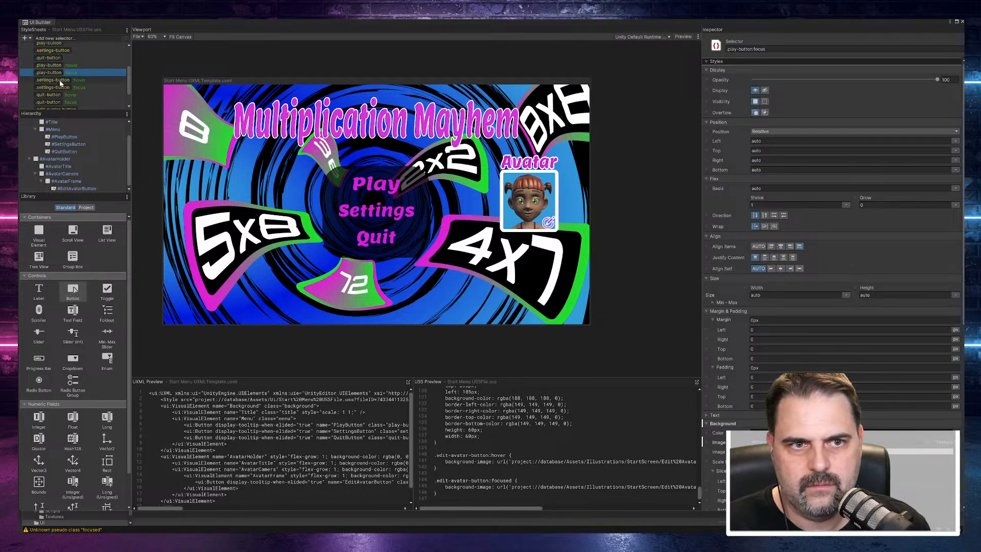
pyautogui.scroll(-1, 59, 80)
pyautogui.scroll(2, 65, 99)
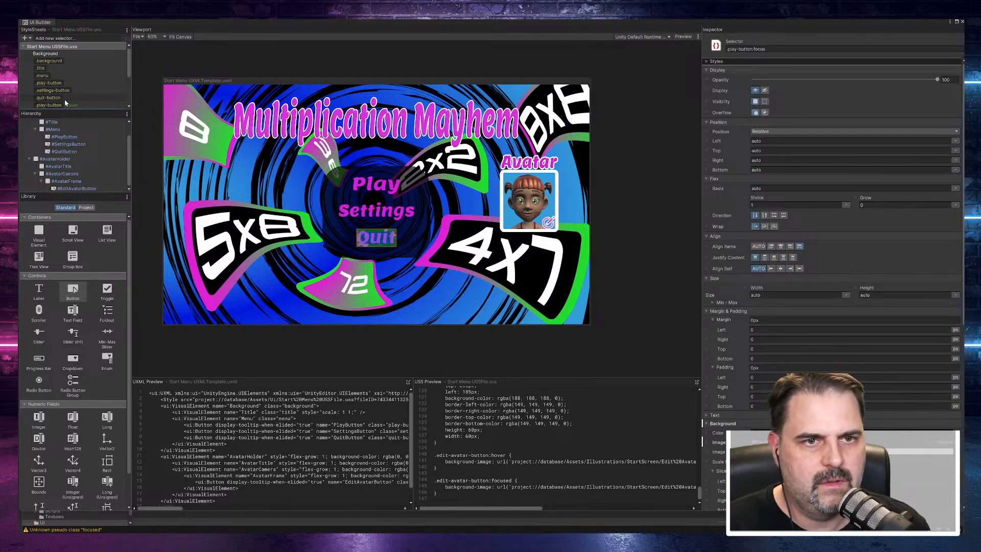
# Step: Inspect EditAvatarButton's own margin, padding, background image and border properties
pyautogui.click(74, 189)
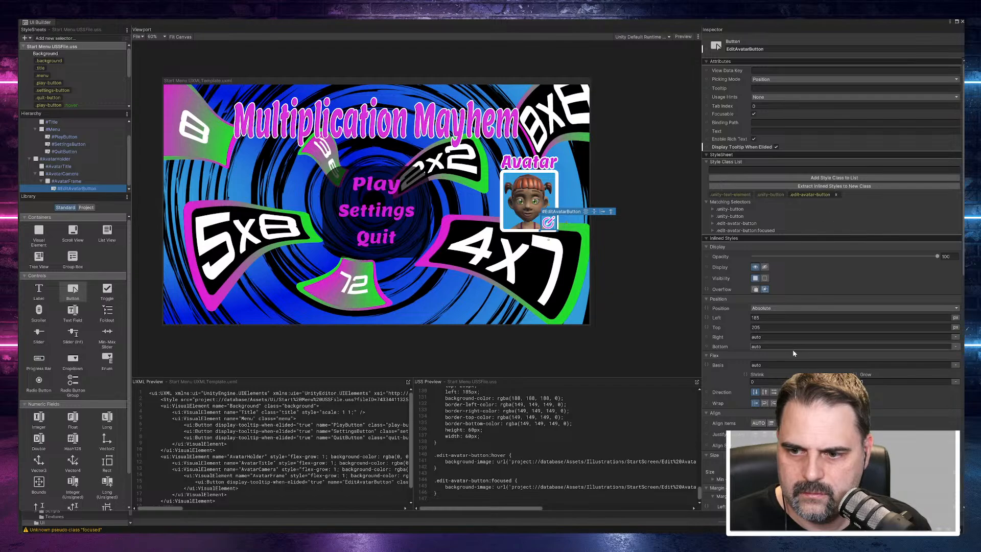
pyautogui.scroll(-3, 793, 351)
pyautogui.scroll(-5, 795, 354)
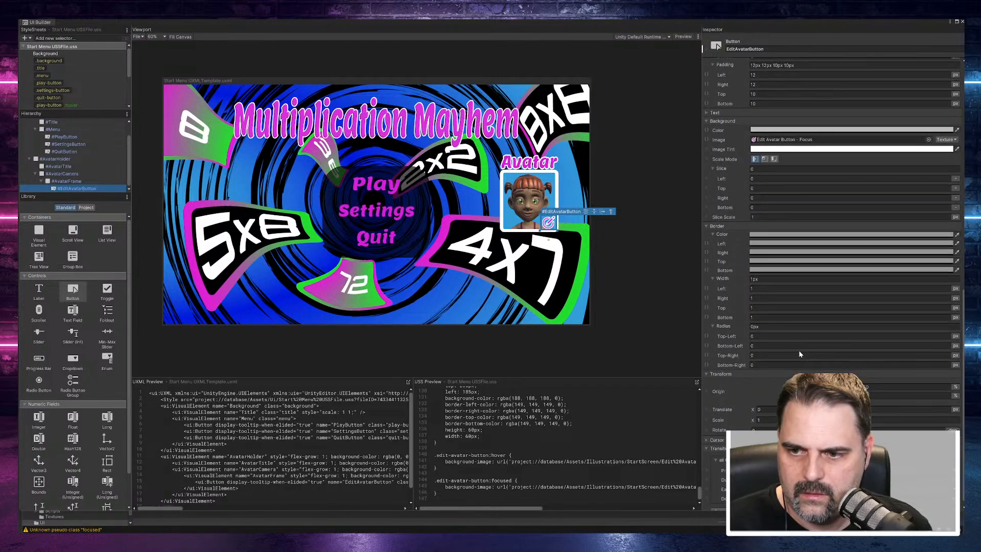
pyautogui.scroll(2, 798, 349)
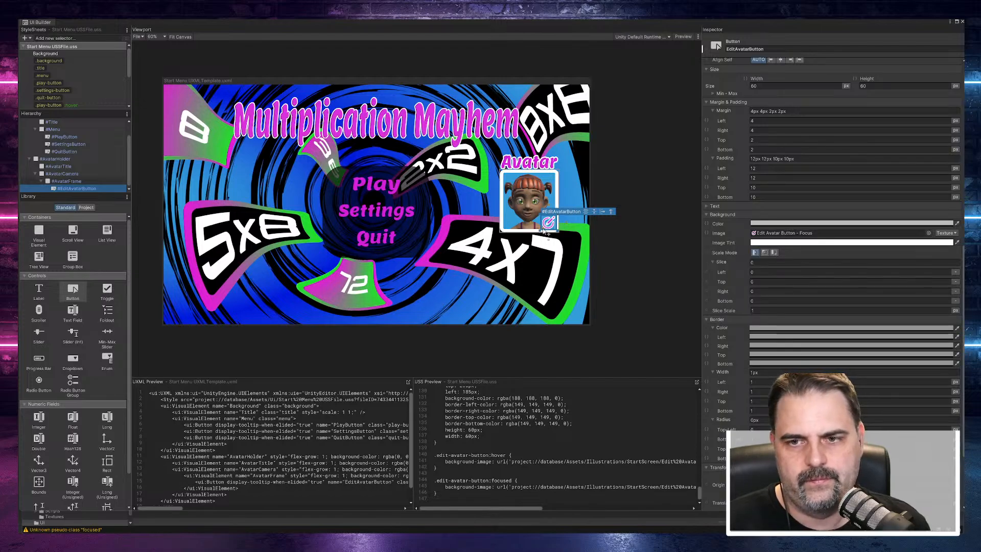
pyautogui.click(548, 224)
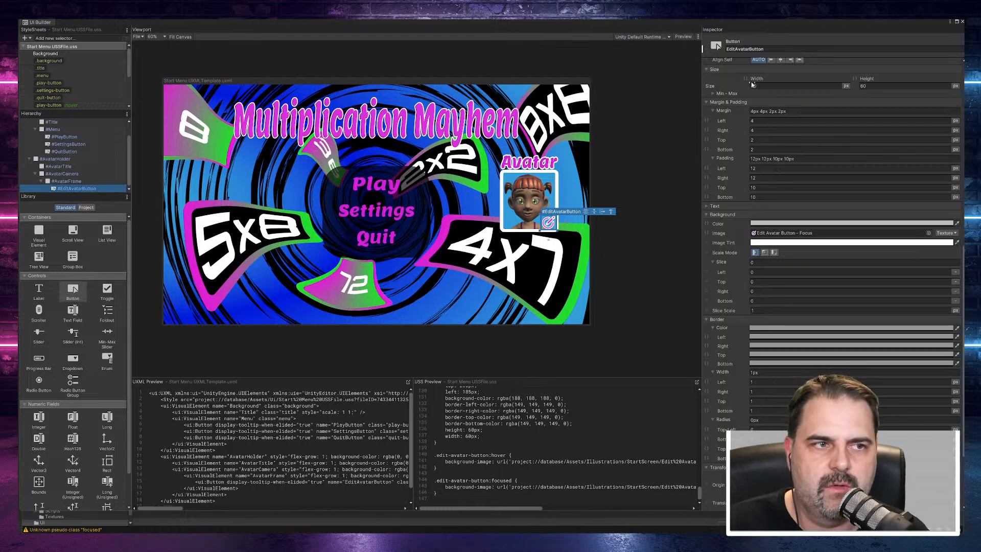
# Step: Close UI Builder and reopen the Start Menu UXML template from the Start Menu UIDocument's source asset, repositioning the window
pyautogui.moveTo(927, 23); pyautogui.dragTo(718, 149)
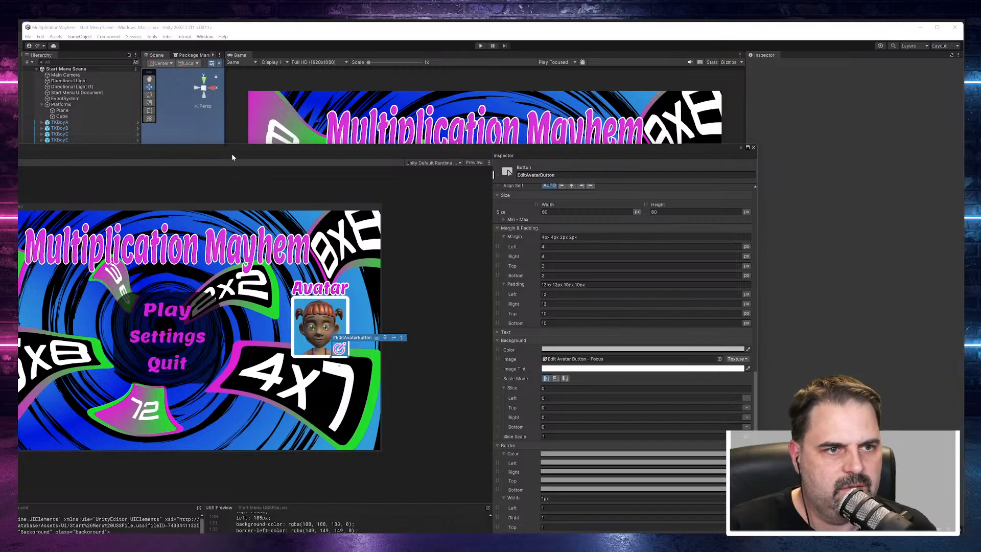
pyautogui.click(753, 147)
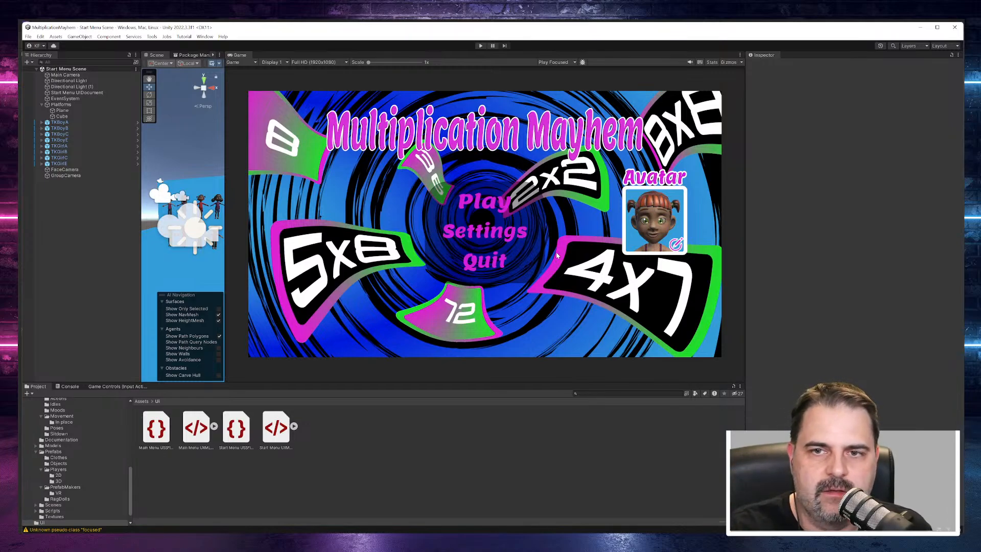
pyautogui.click(76, 92)
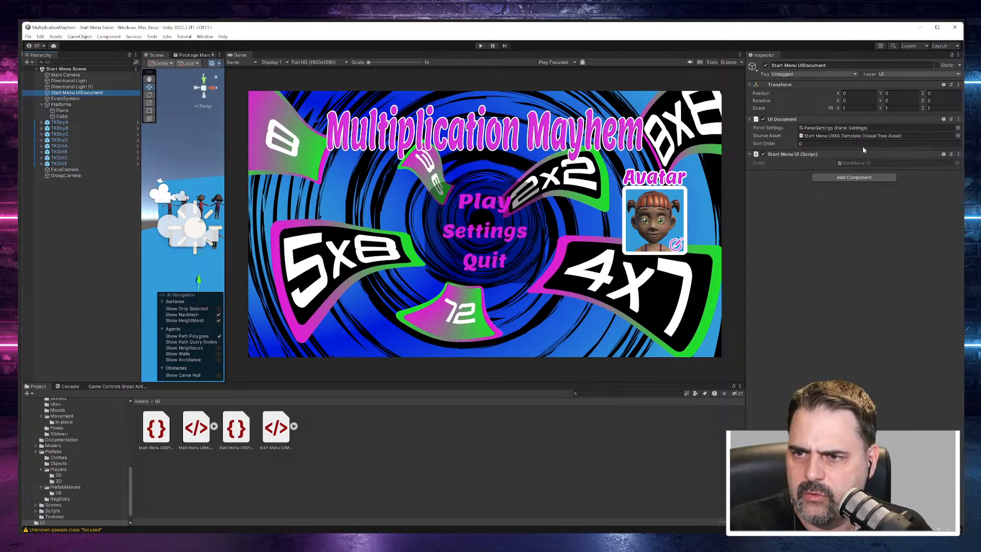
pyautogui.doubleClick(852, 136)
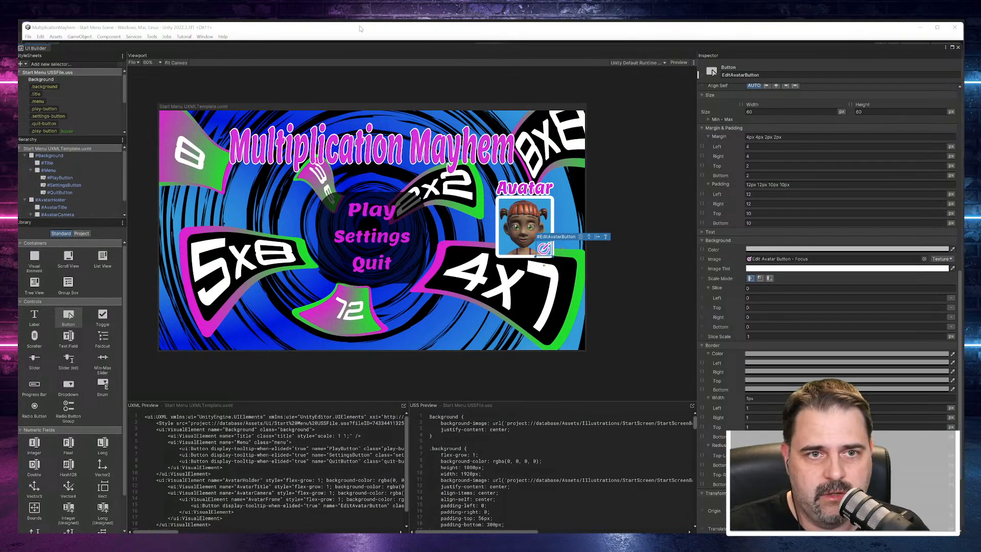
pyautogui.moveTo(389, 48); pyautogui.dragTo(393, 26)
# Step: Compare the .edit-avatar-button selector's styles with EditAvatarButton's properties, and collapse AvatarHolder in the element hierarchy
pyautogui.scroll(-3, 59, 100)
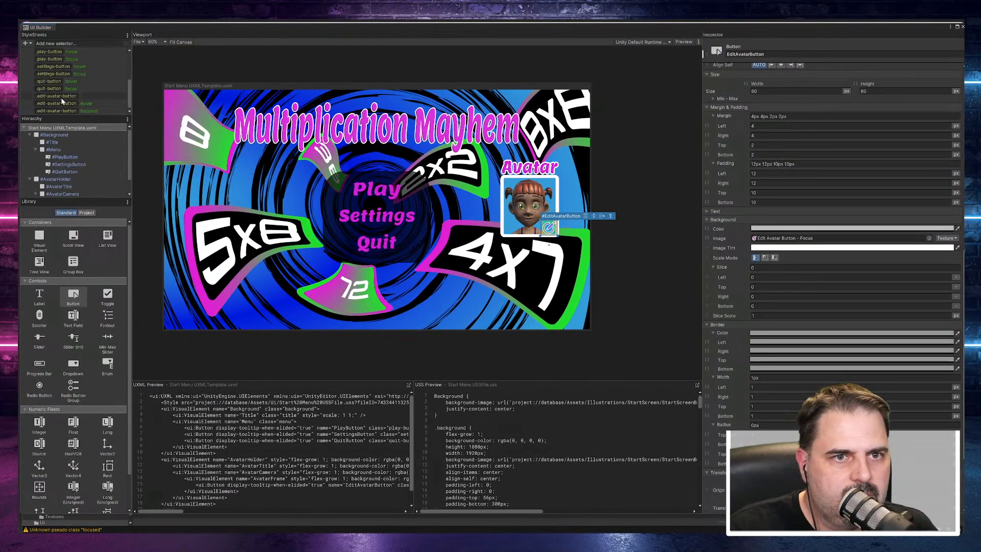
pyautogui.click(60, 96)
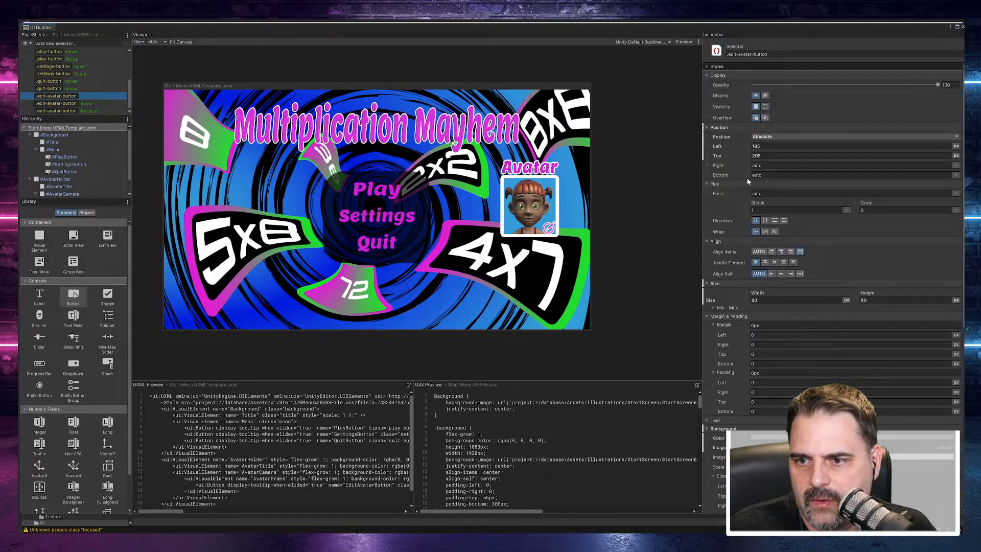
pyautogui.scroll(-5, 748, 181)
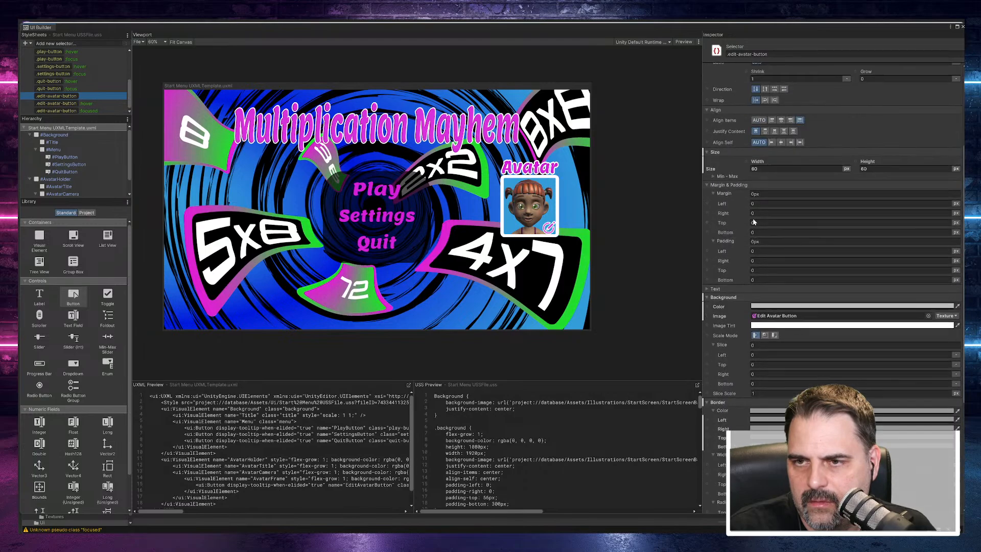
pyautogui.scroll(-5, 753, 222)
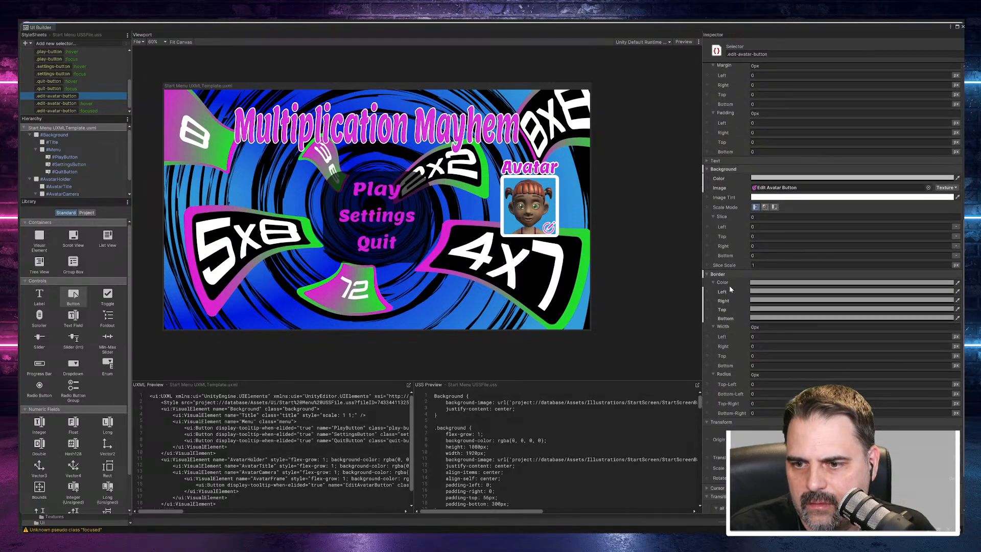
pyautogui.scroll(10, 730, 289)
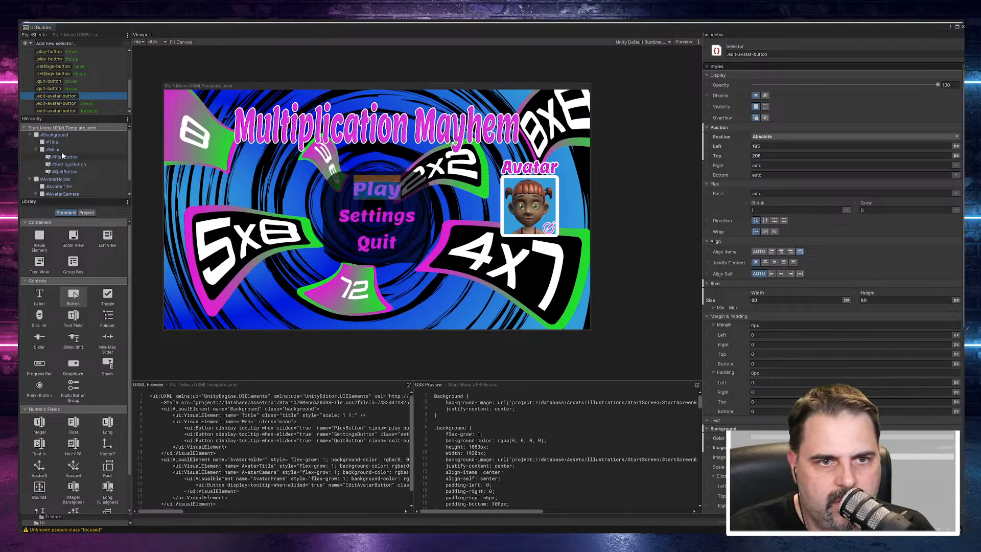
pyautogui.scroll(-1, 70, 187)
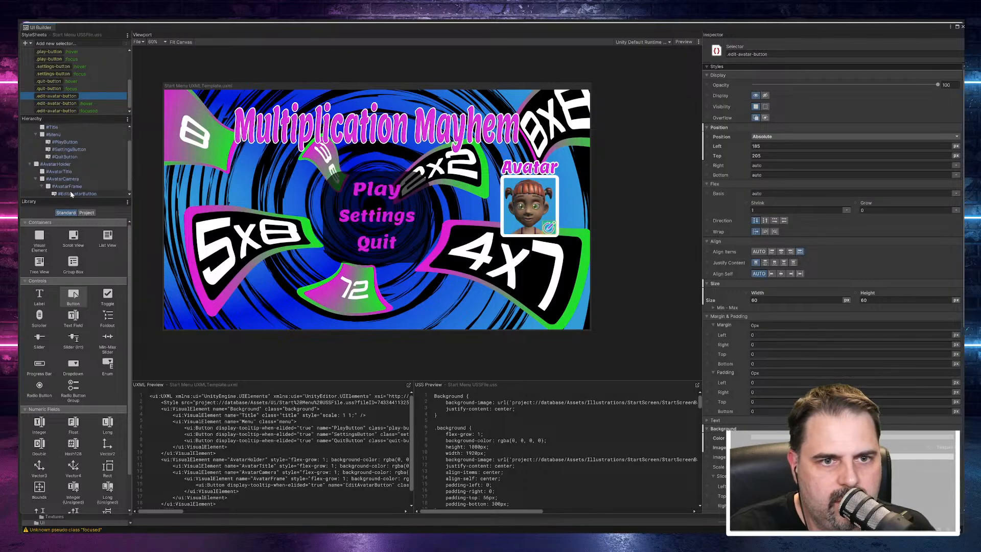
pyautogui.click(71, 193)
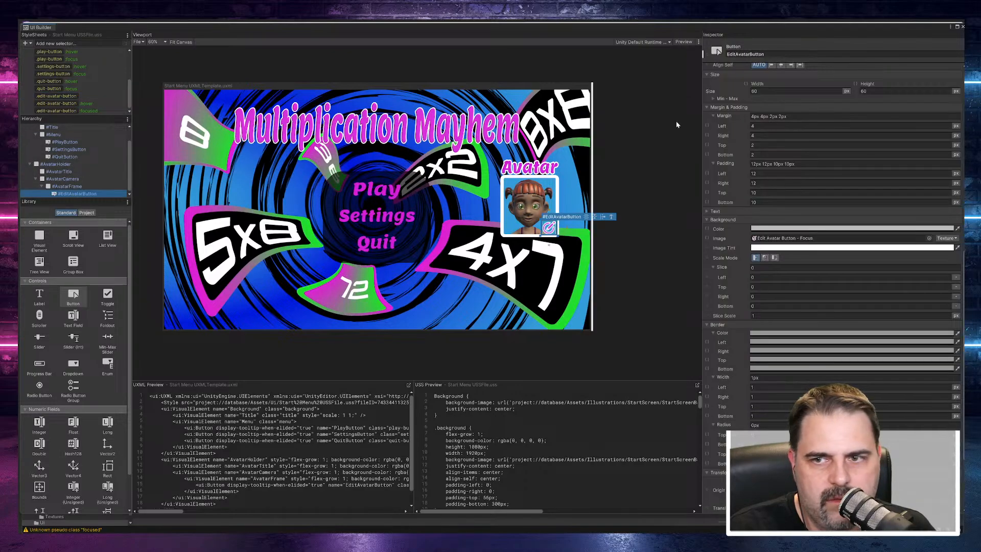
pyautogui.click(29, 164)
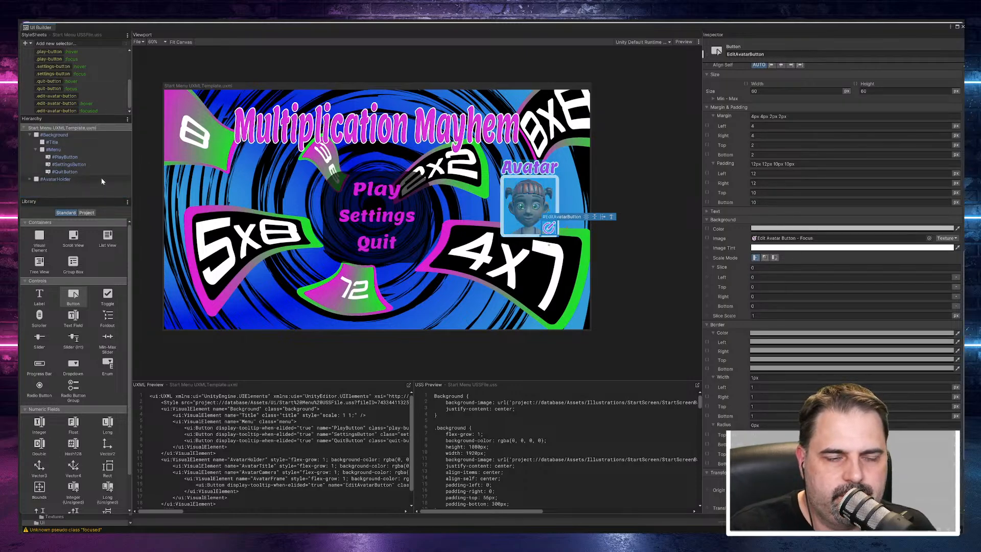
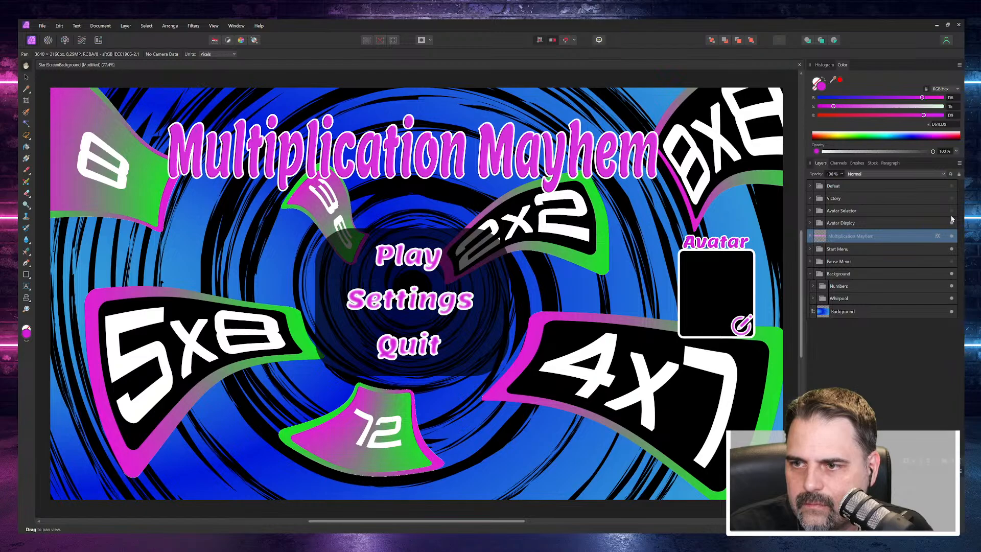
# Step: Switch to Affinity Photo, show the Avatar Selector and Avatar Display groups, and hide the Start Menu group
pyautogui.click(951, 211)
pyautogui.click(951, 223)
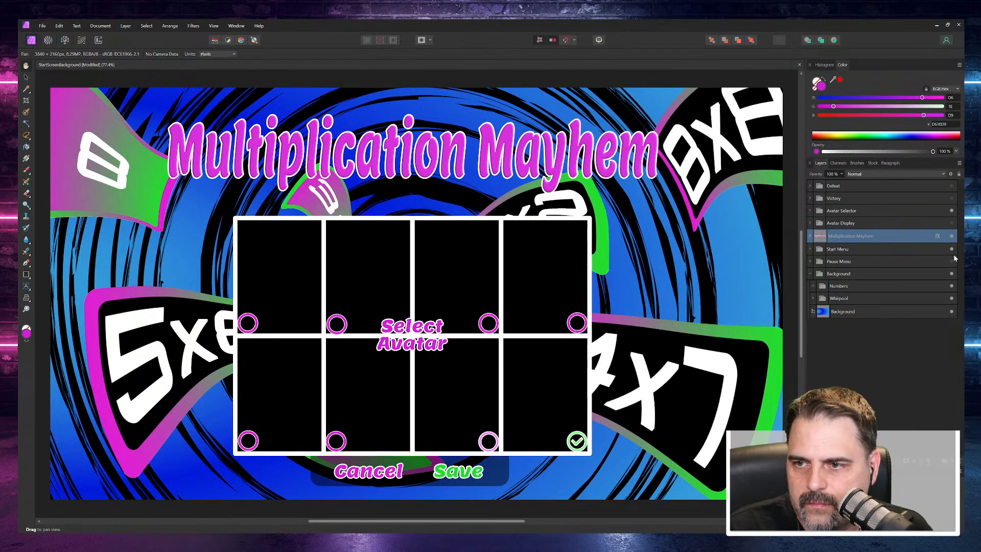
pyautogui.click(951, 222)
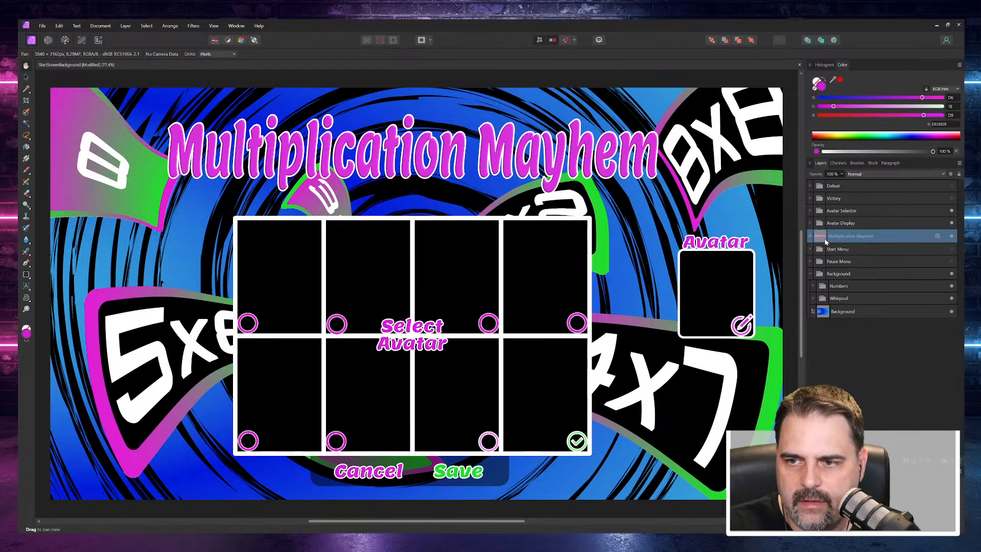
# Step: Expand the Avatar Selector group and its Background subgroup, and examine the button, text and rectangle layers they contain
pyautogui.click(810, 210)
pyautogui.scroll(-3, 890, 375)
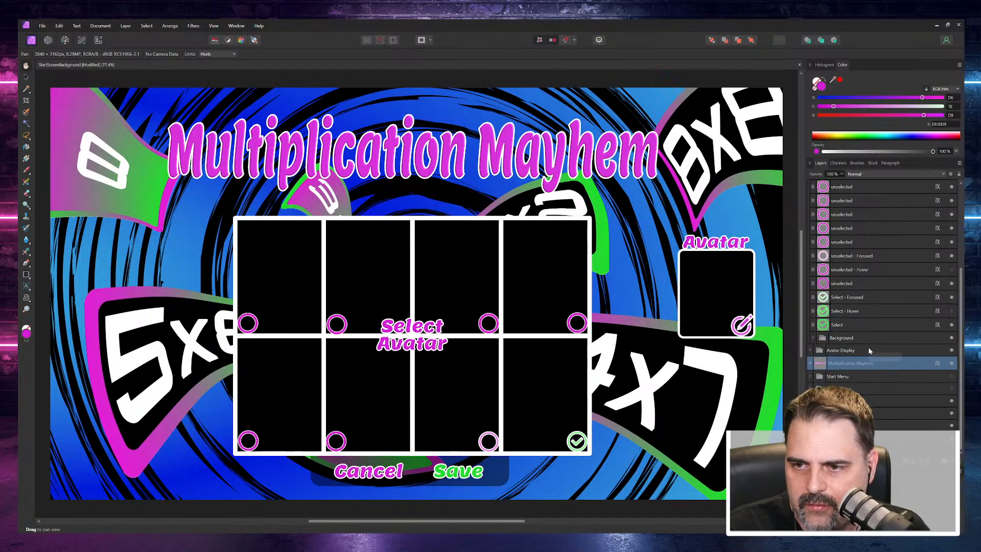
pyautogui.scroll(3, 852, 301)
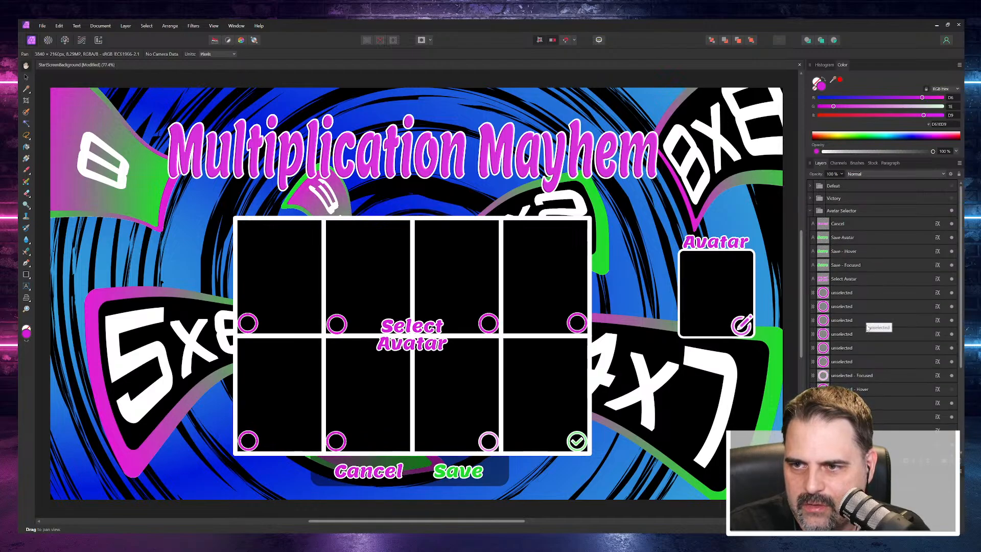
pyautogui.scroll(-3, 871, 299)
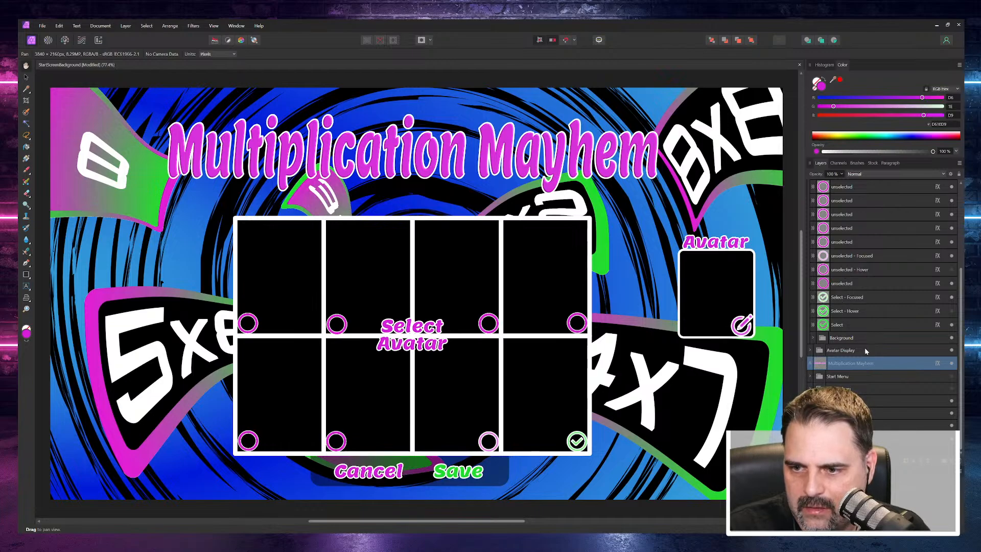
pyautogui.scroll(2, 864, 348)
pyautogui.scroll(-2, 866, 378)
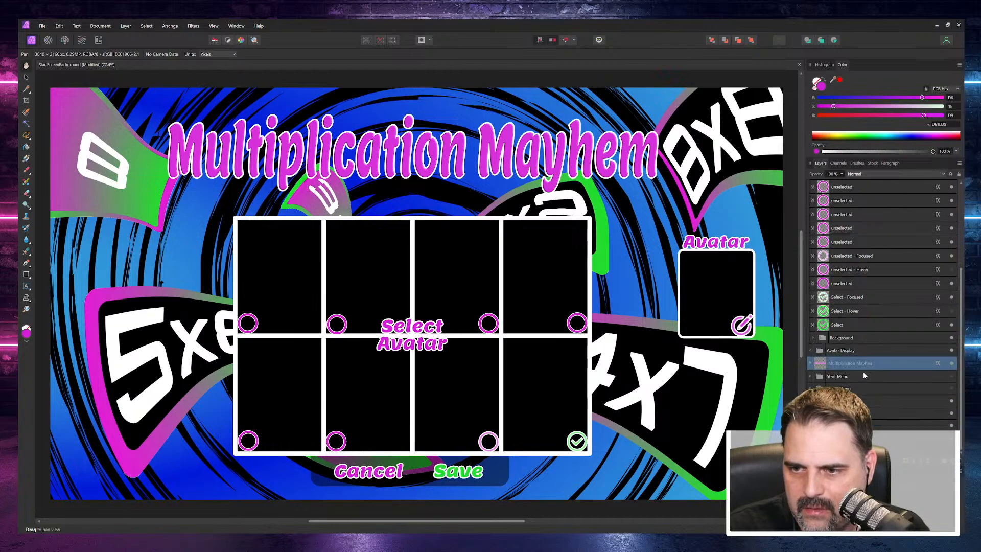
pyautogui.click(813, 338)
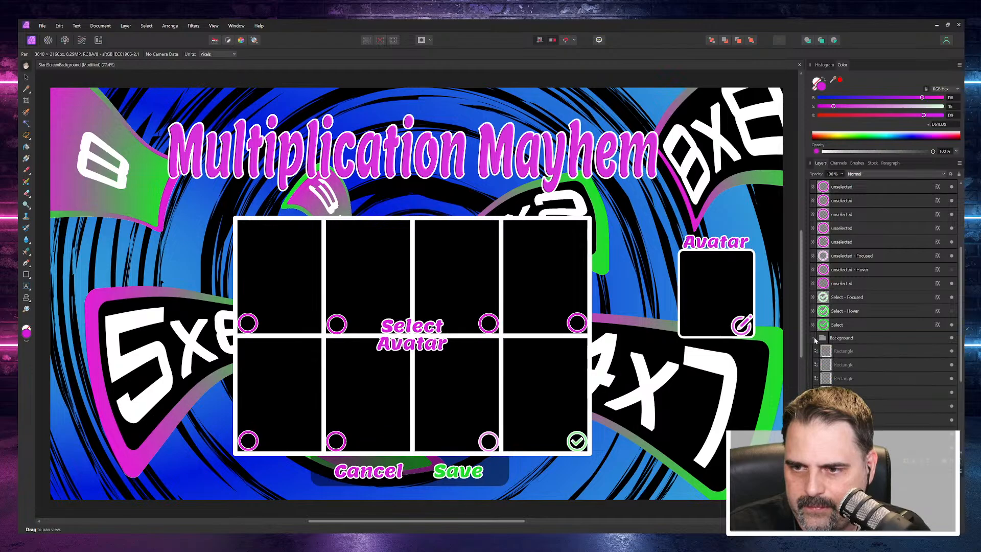
pyautogui.scroll(-3, 882, 341)
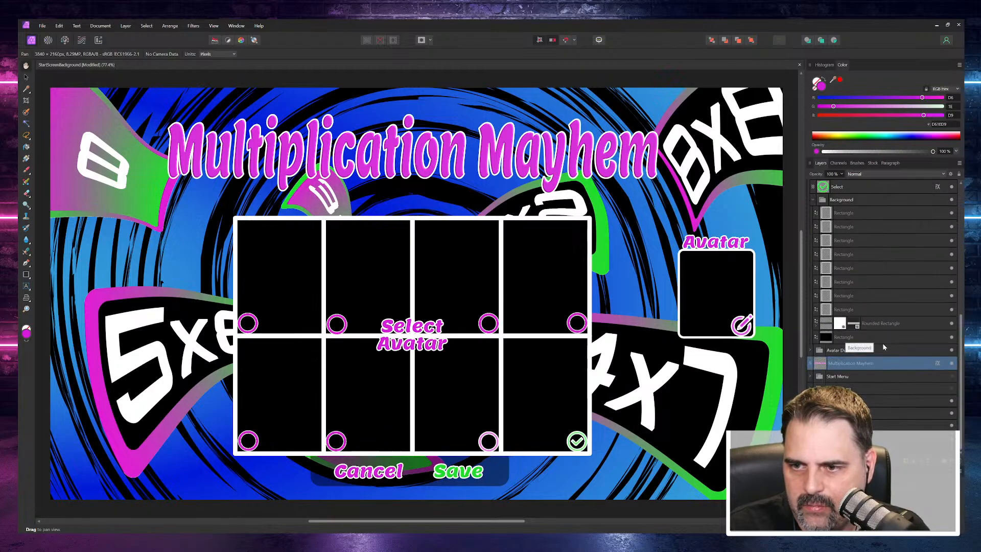
# Step: Move the Select Avatar text layer into the Avatar Selector's Background subgroup, above its rectangles
pyautogui.click(867, 392)
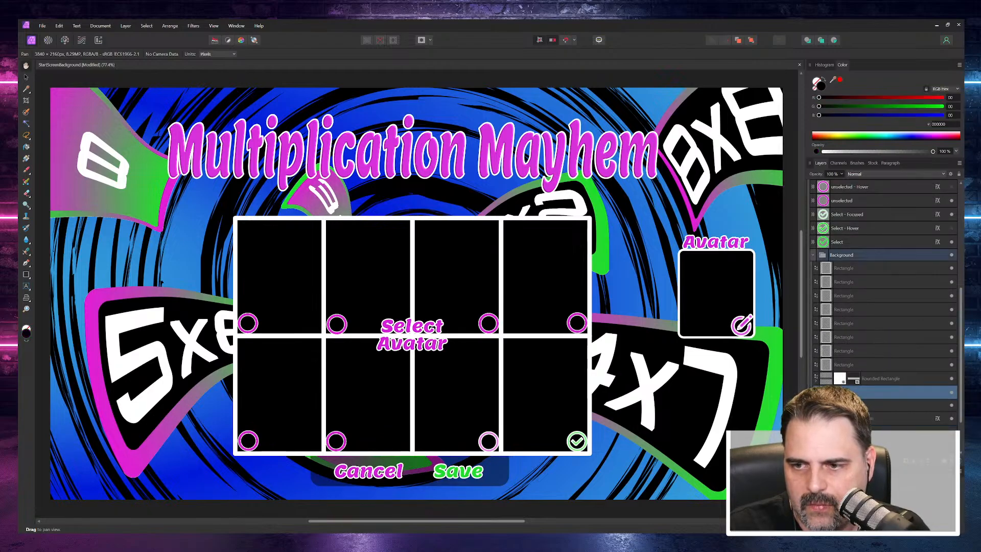
pyautogui.keyDown('shift'); pyautogui.click(853, 271); pyautogui.keyUp('shift')
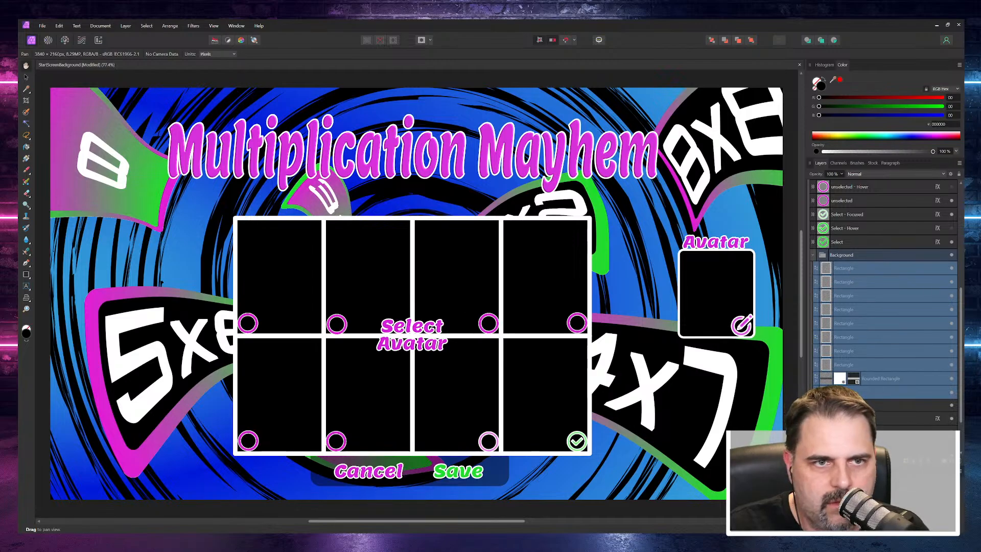
pyautogui.press('v')
pyautogui.click(433, 344)
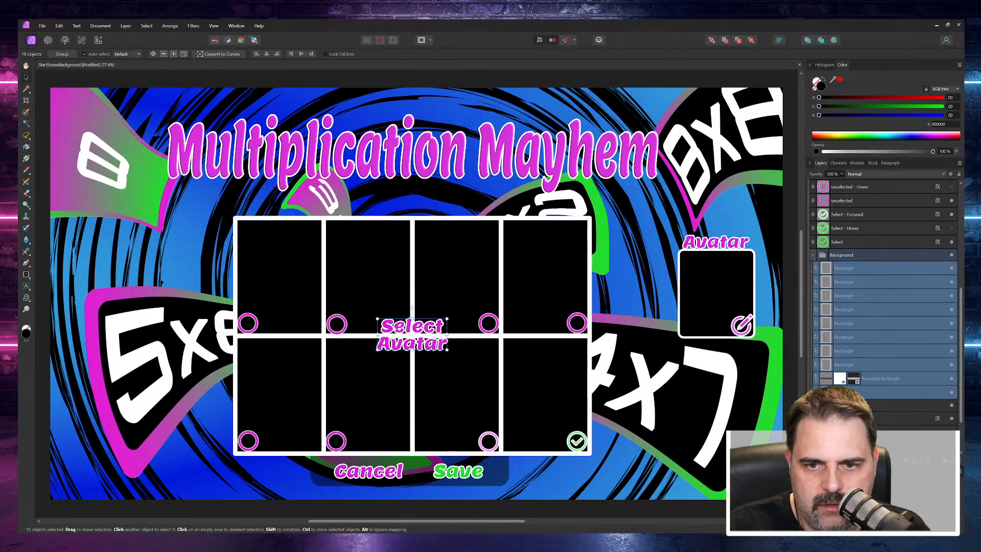
pyautogui.scroll(3, 865, 240)
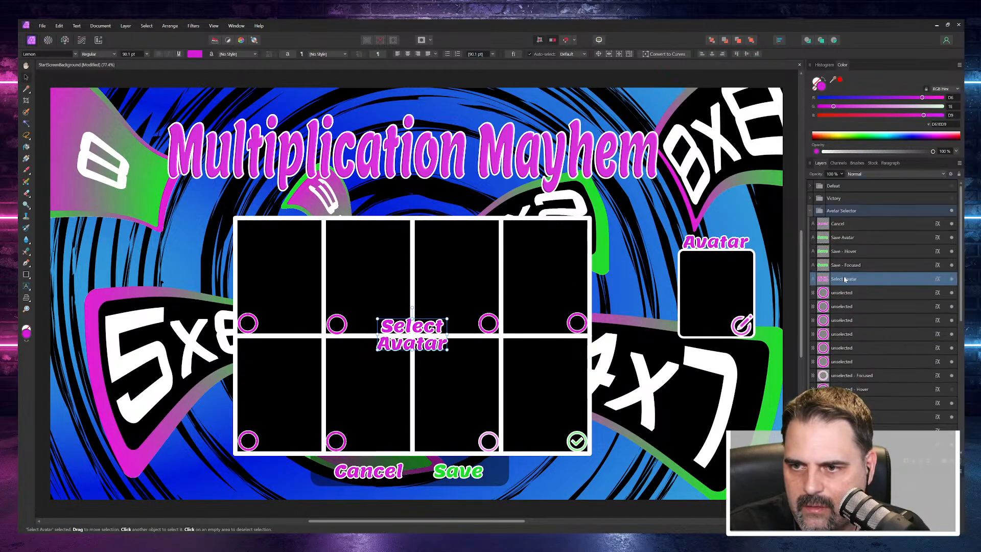
pyautogui.moveTo(844, 279); pyautogui.dragTo(878, 391)
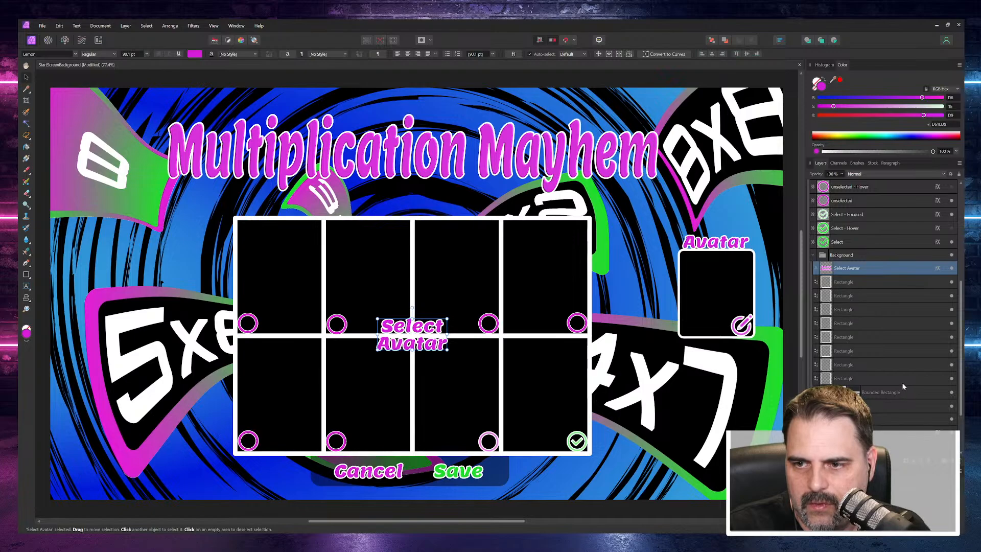
# Step: Select the Background subgroup's layers from Rounded Rectangle up to Select Avatar and start a PNG export with the area set to Selection Only
pyautogui.click(902, 388)
pyautogui.keyDown('shift'); pyautogui.click(856, 271); pyautogui.keyUp('shift')
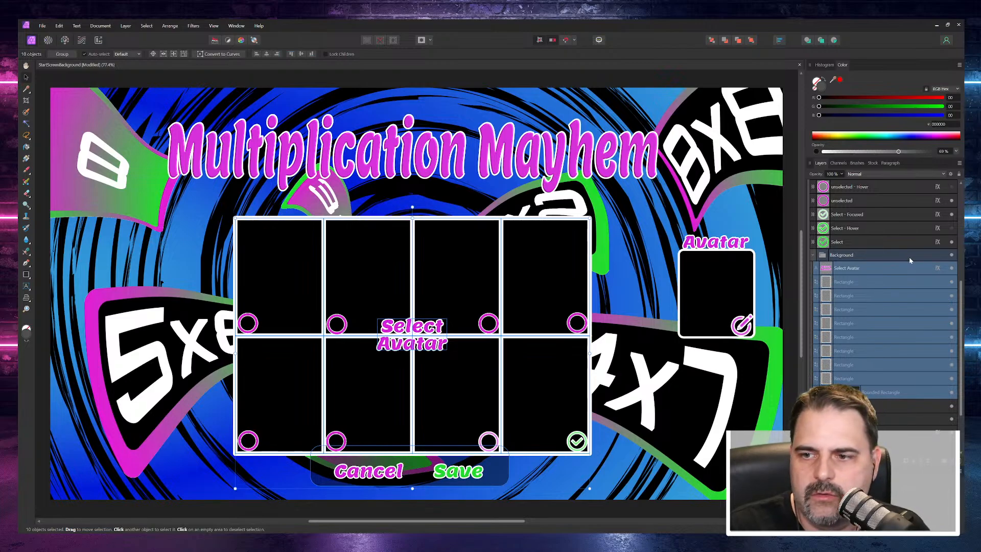
pyautogui.rightClick(862, 269)
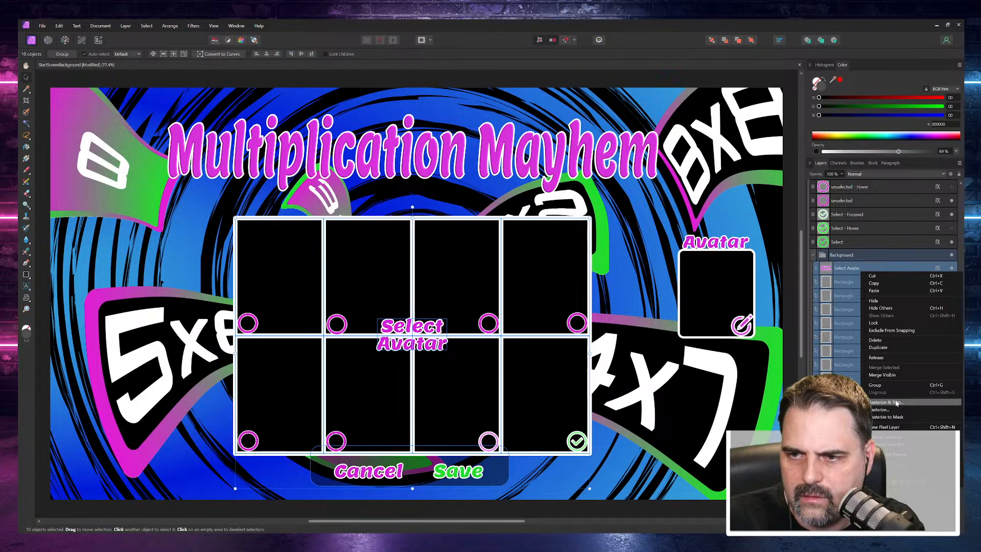
pyautogui.click(42, 26)
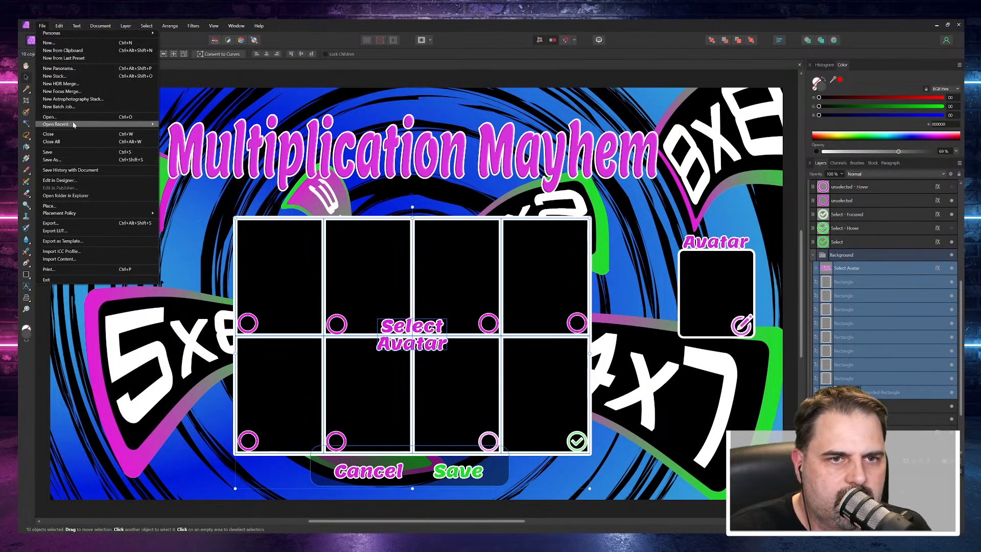
pyautogui.press('Escape')
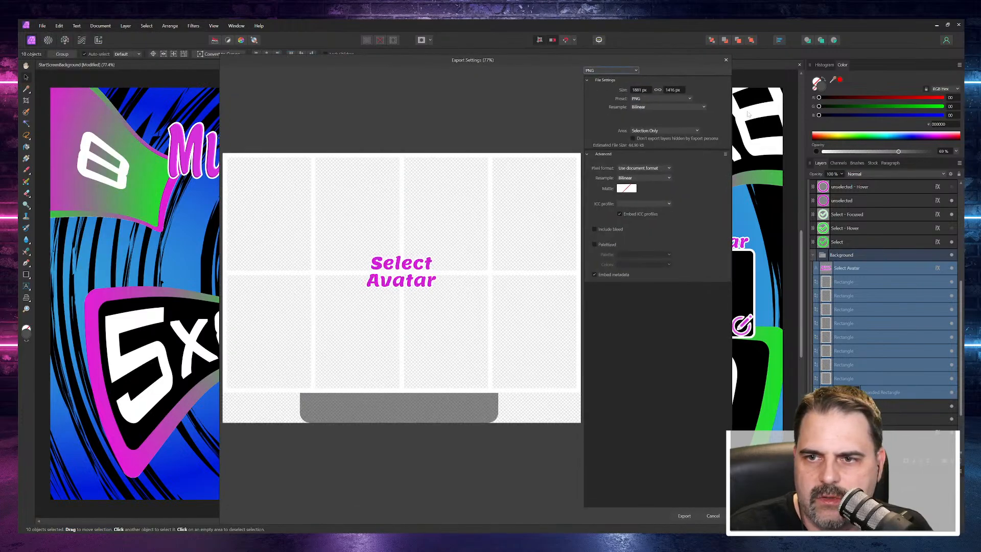
pyautogui.click(661, 130)
pyautogui.click(661, 132)
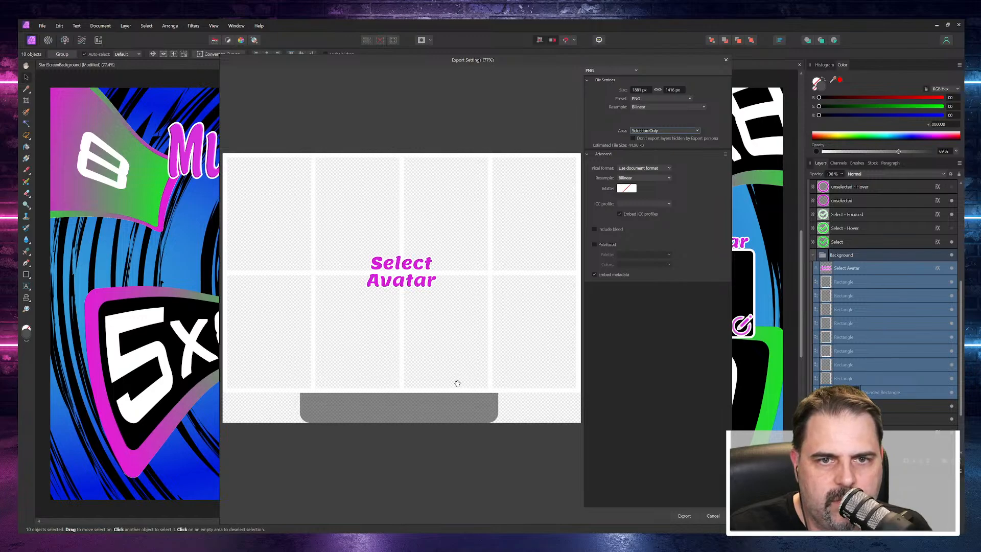
pyautogui.click(684, 516)
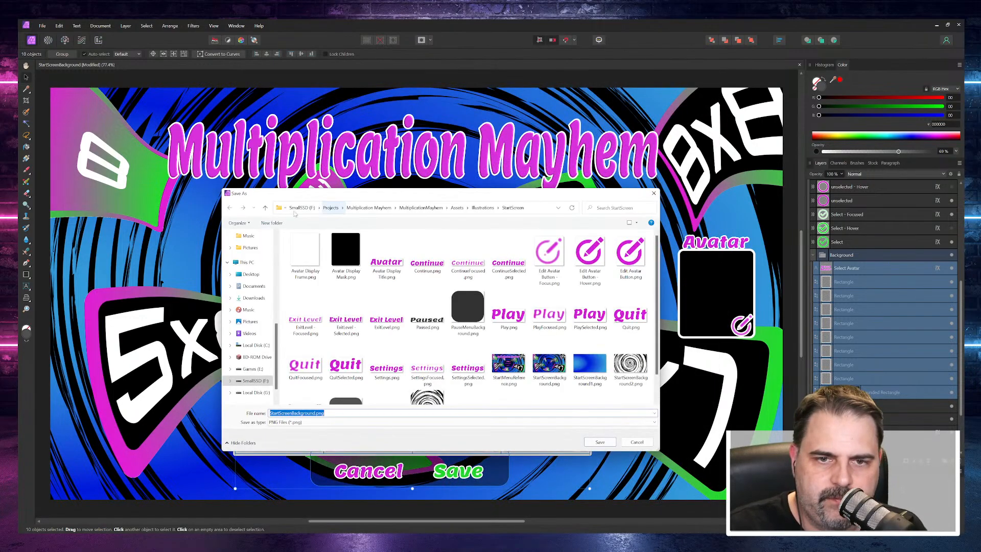
# Step: Save the exported image as Avatar Selector Background.png in the StartScreen folder
pyautogui.click(301, 412)
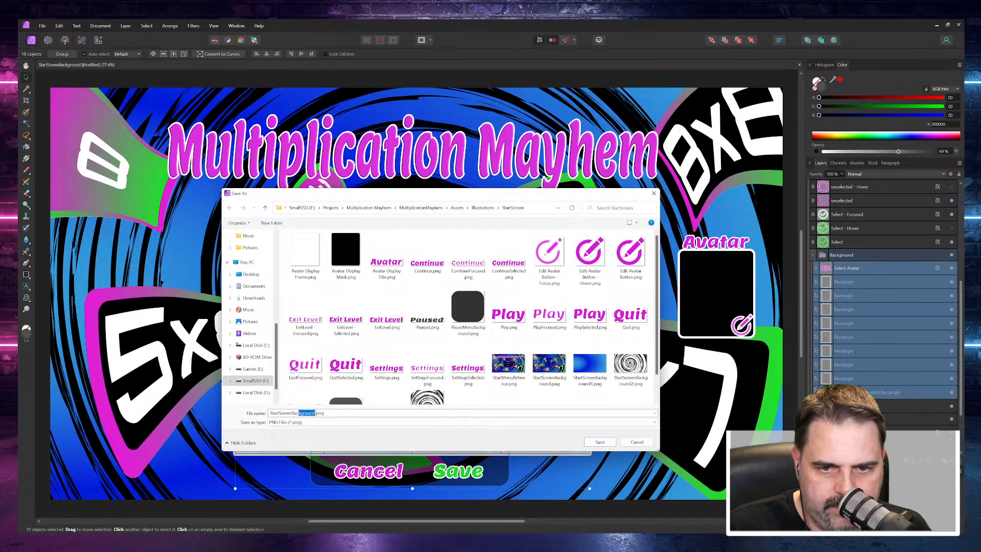
pyautogui.doubleClick(305, 413)
pyautogui.write('Avata')
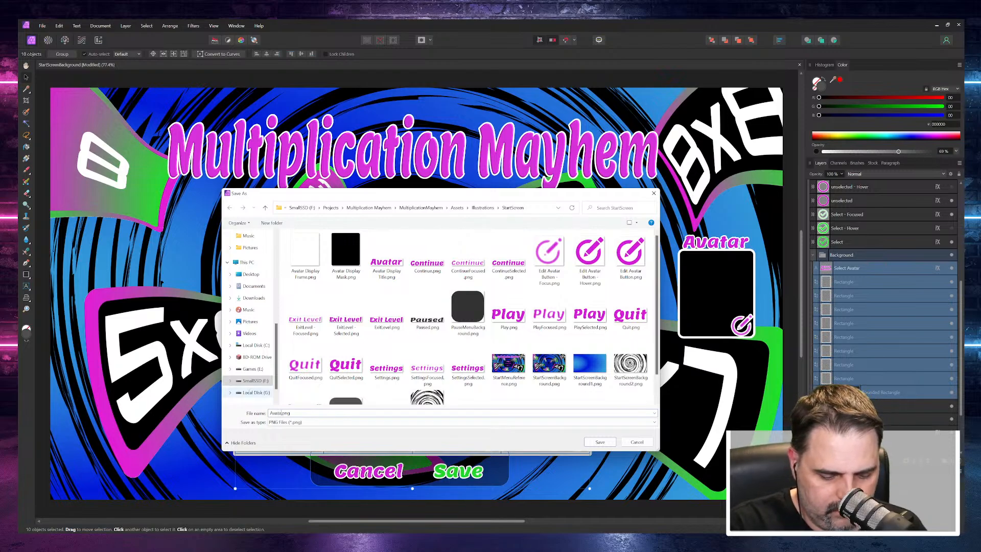
pyautogui.write('r Se')
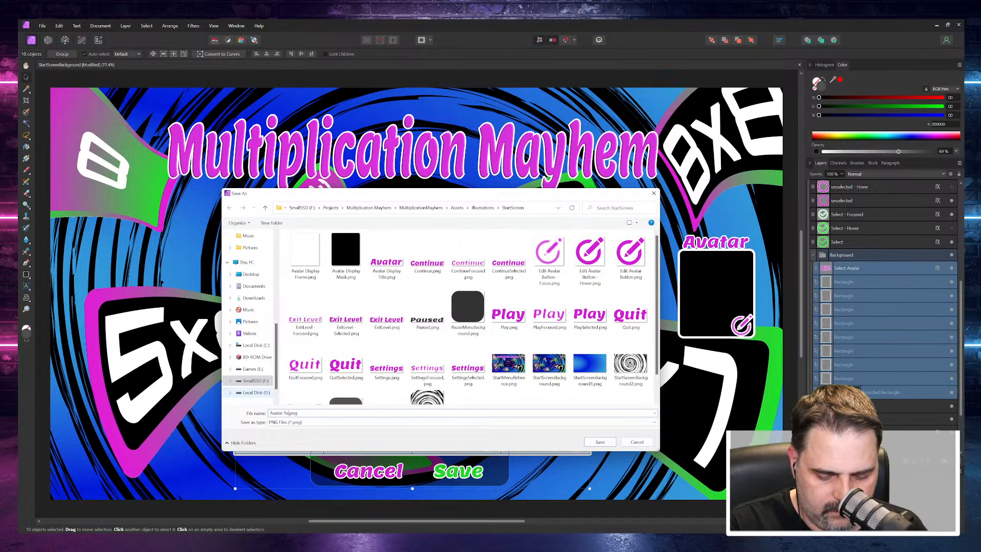
pyautogui.write('lector')
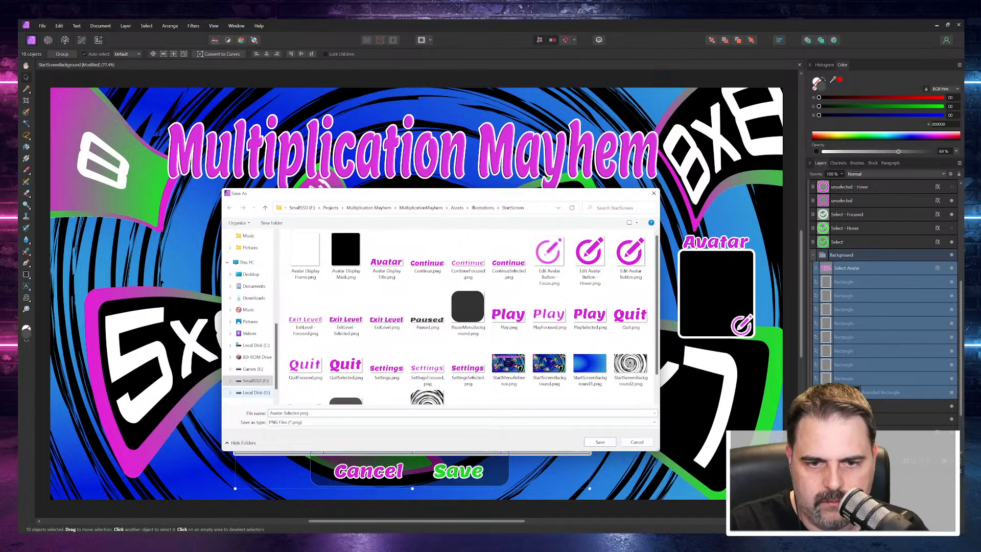
pyautogui.write(' Backg')
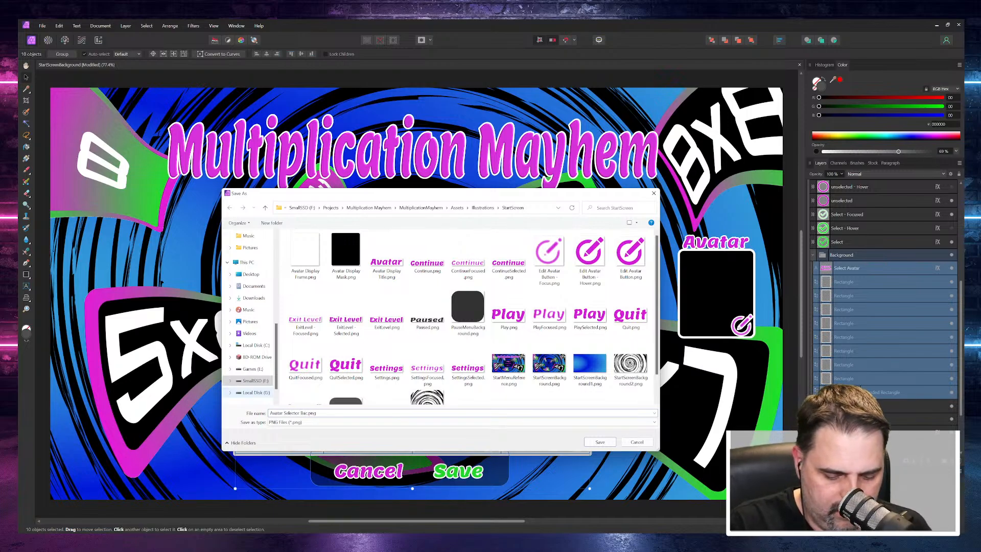
pyautogui.write('round')
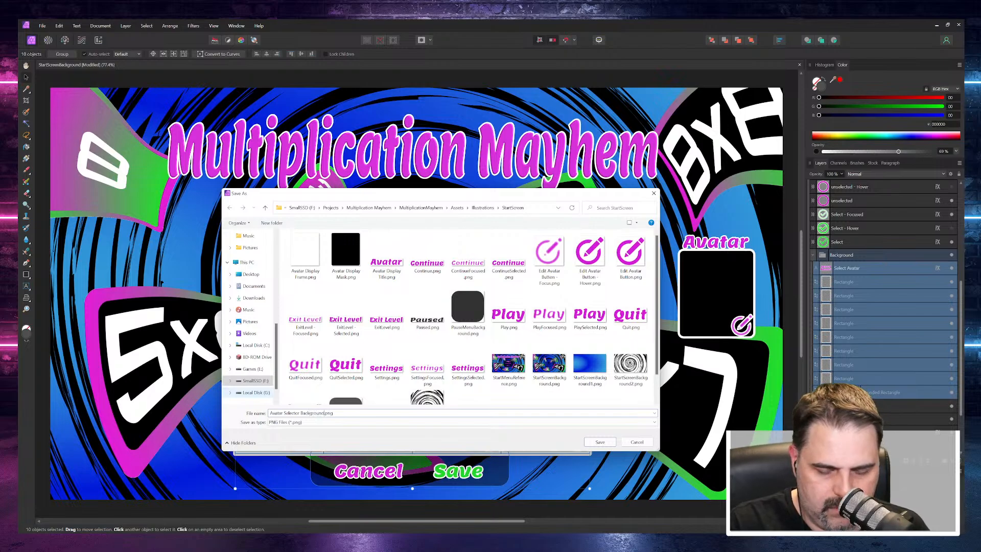
pyautogui.press('Return')
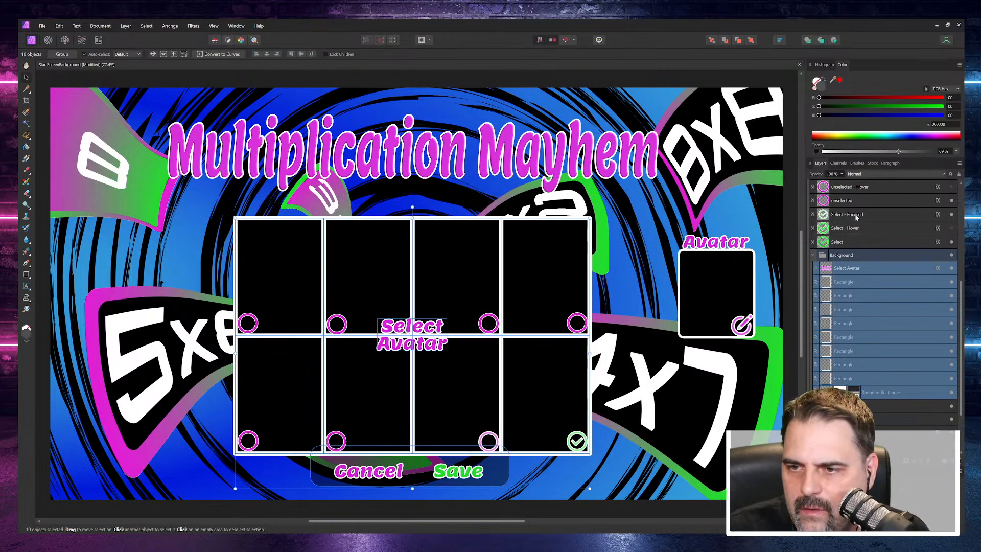
# Step: Export only the green Select check mark layer as Tick Button.png to the StartScreen folder
pyautogui.click(837, 242)
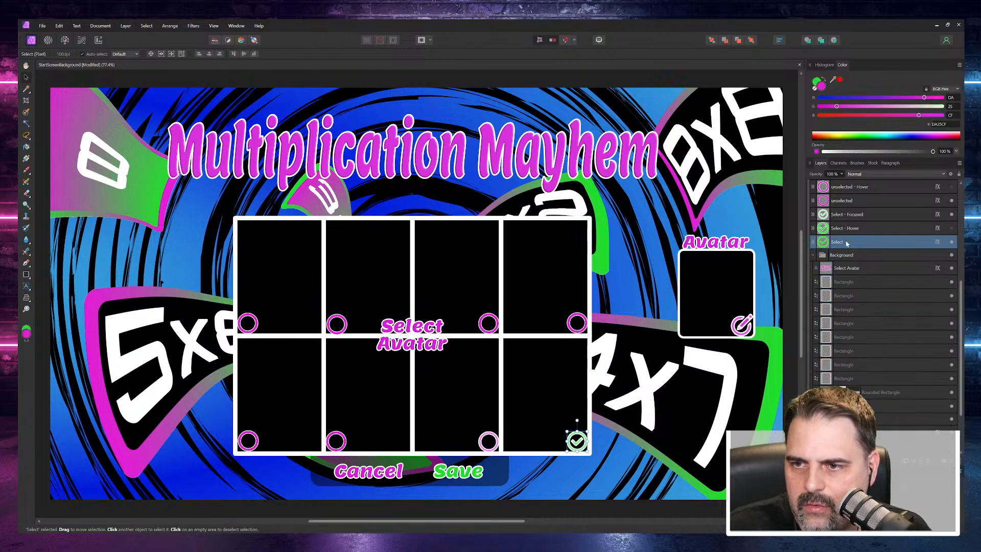
pyautogui.scroll(2, 852, 255)
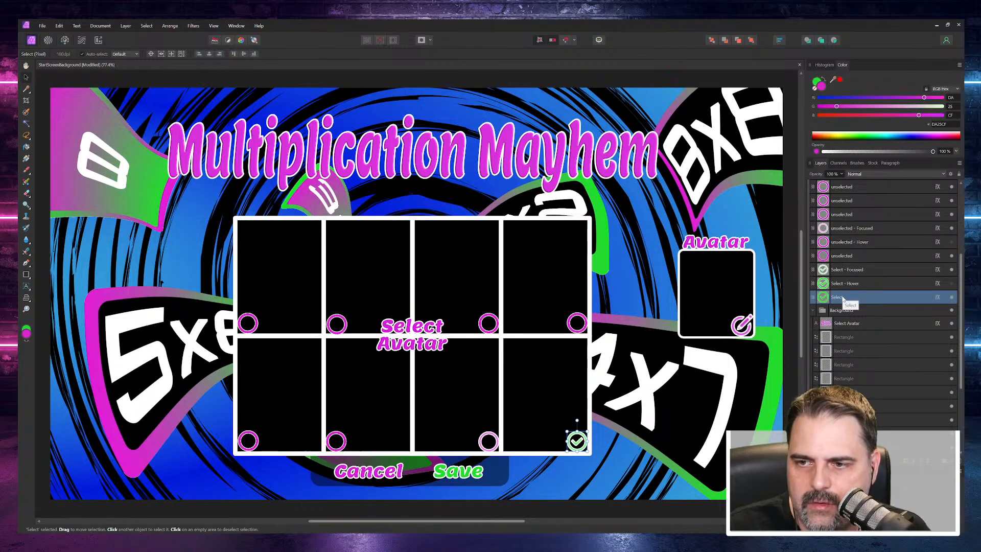
pyautogui.click(42, 25)
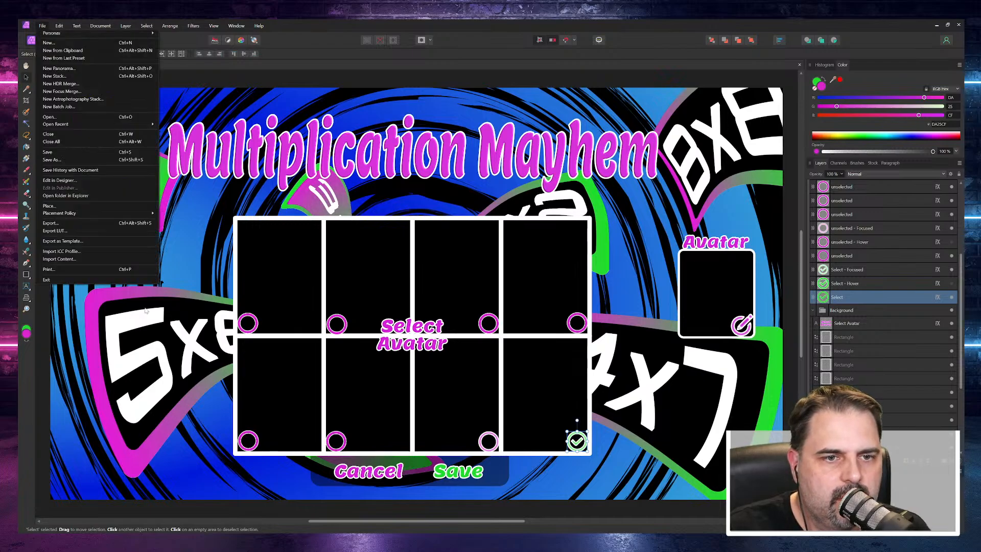
pyautogui.click(60, 224)
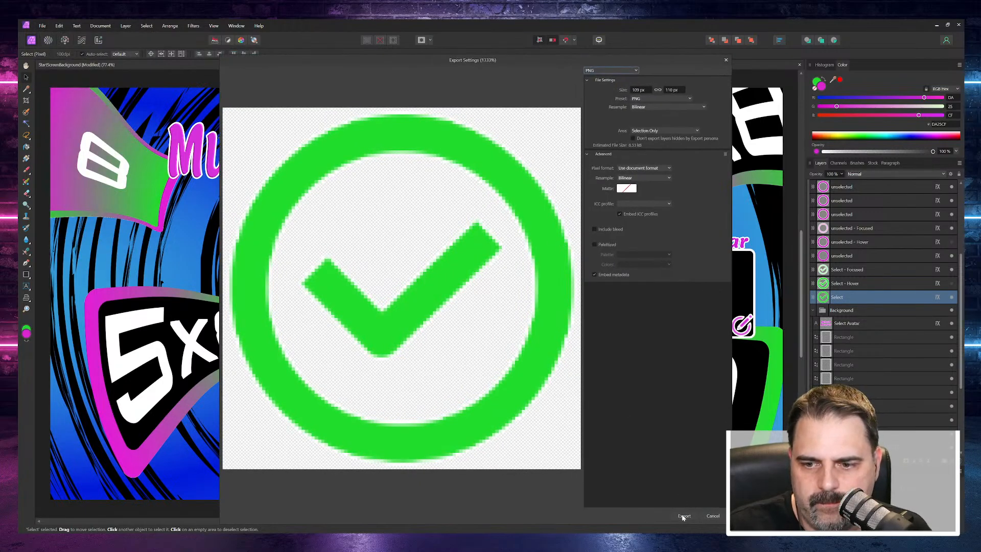
pyautogui.click(684, 516)
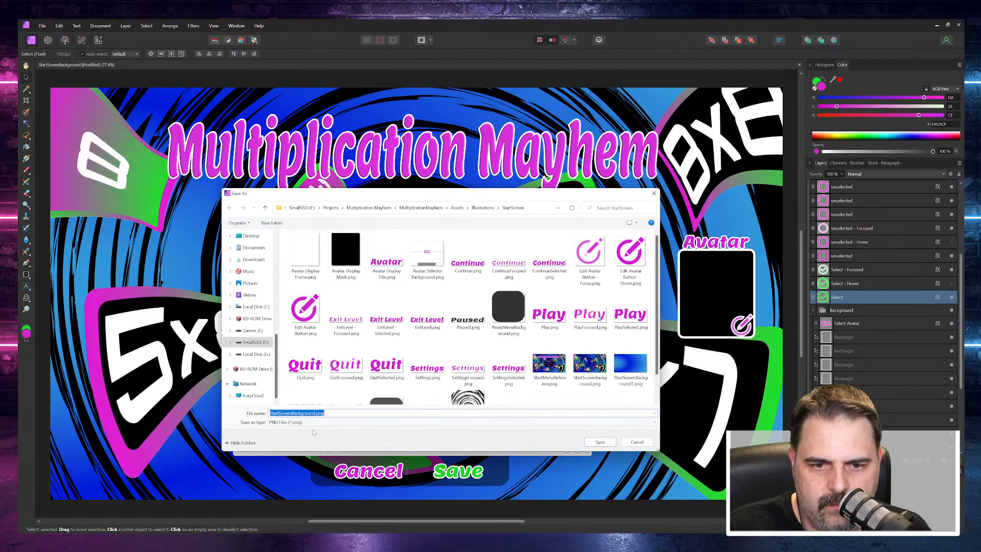
pyautogui.click(315, 413)
pyautogui.moveTo(316, 413); pyautogui.dragTo(252, 408)
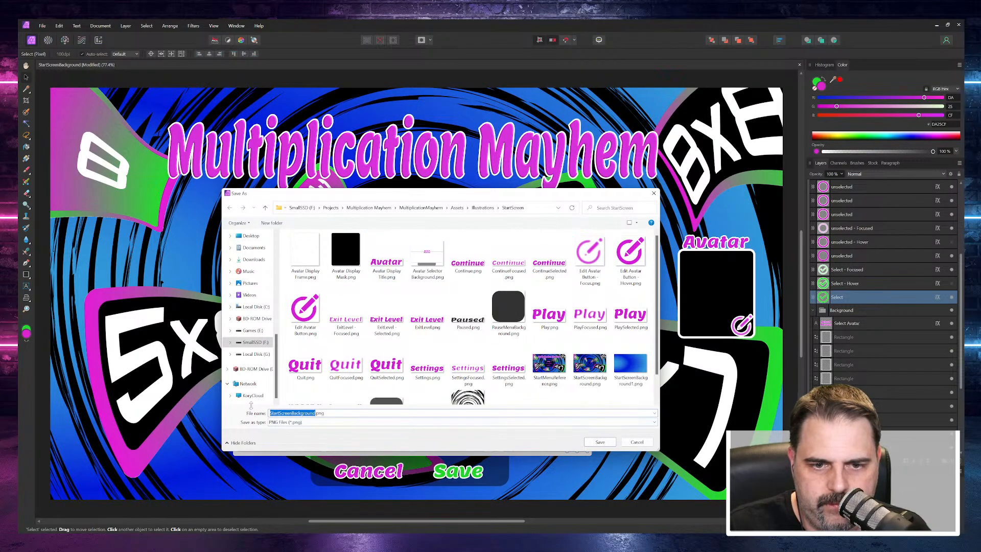
pyautogui.write('Select')
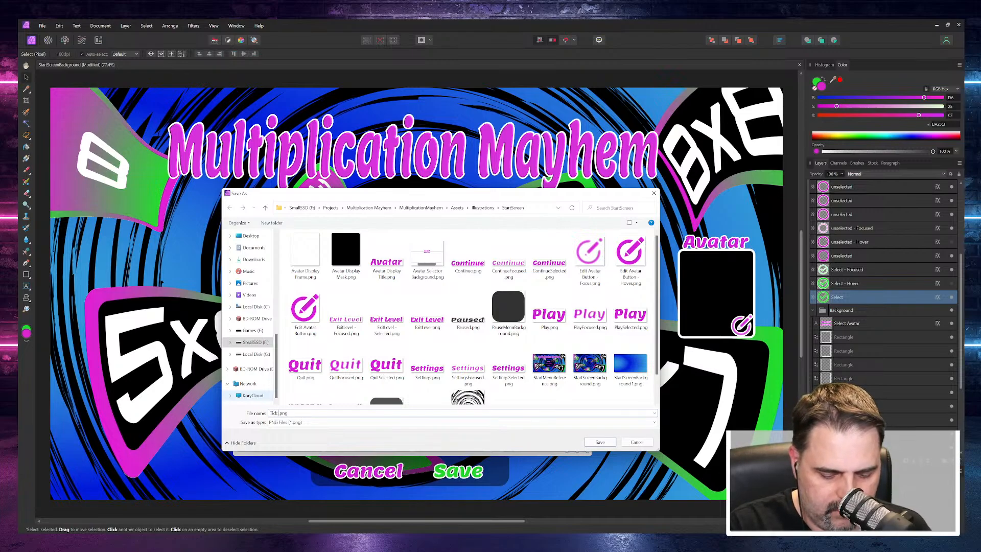
pyautogui.write('on')
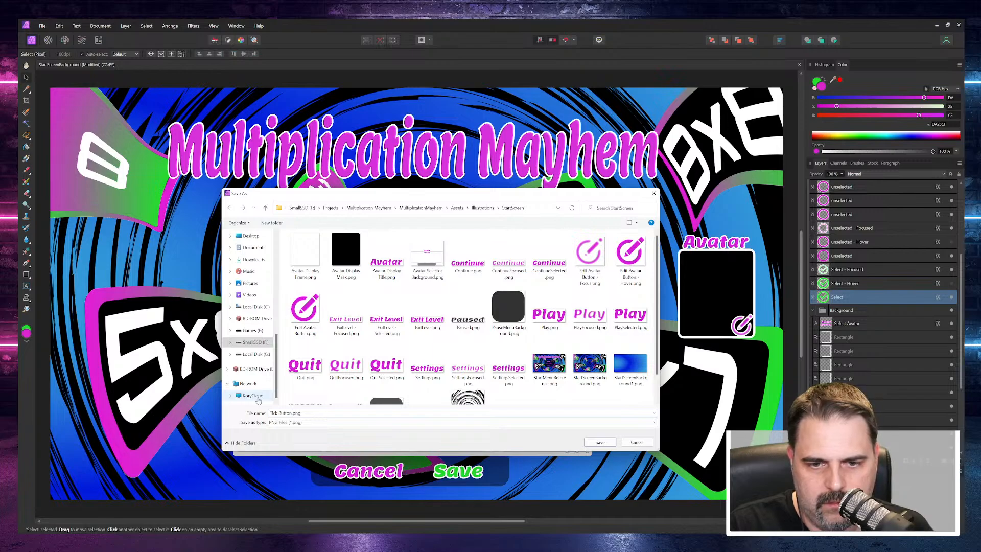
pyautogui.press('Return')
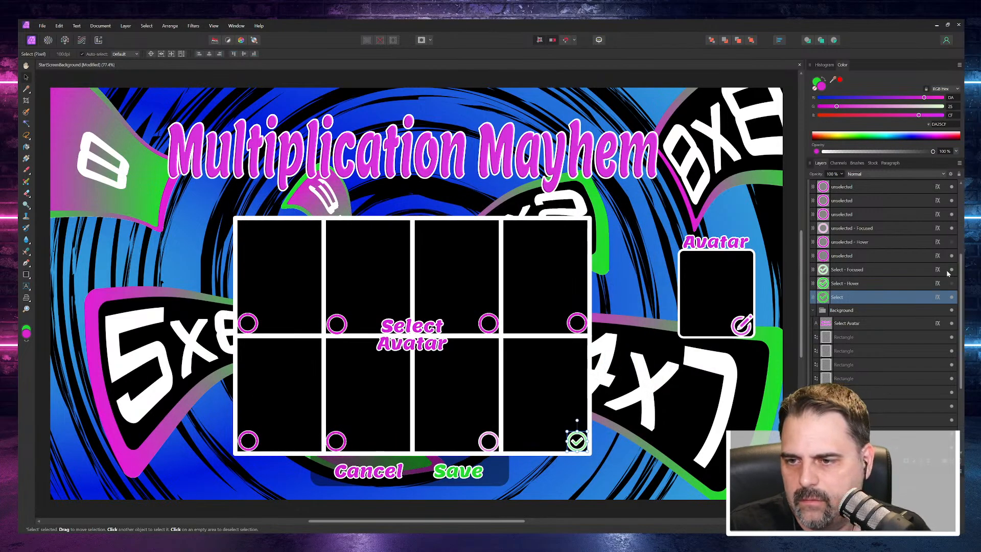
# Step: Export only the Select - Hover layer as Tick Button - Hover.png to the StartScreen folder
pyautogui.click(847, 284)
pyautogui.rightClick(848, 284)
pyautogui.click(42, 25)
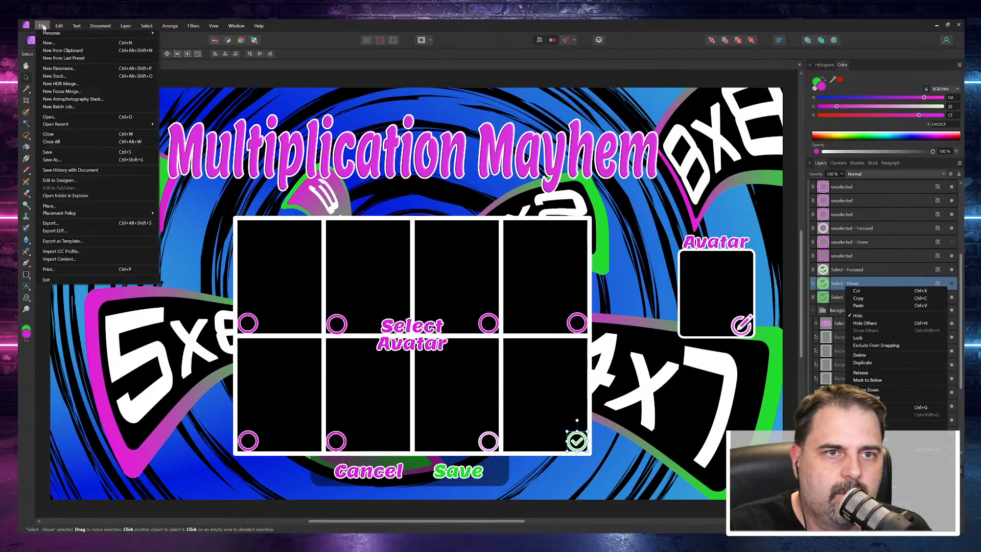
pyautogui.click(65, 223)
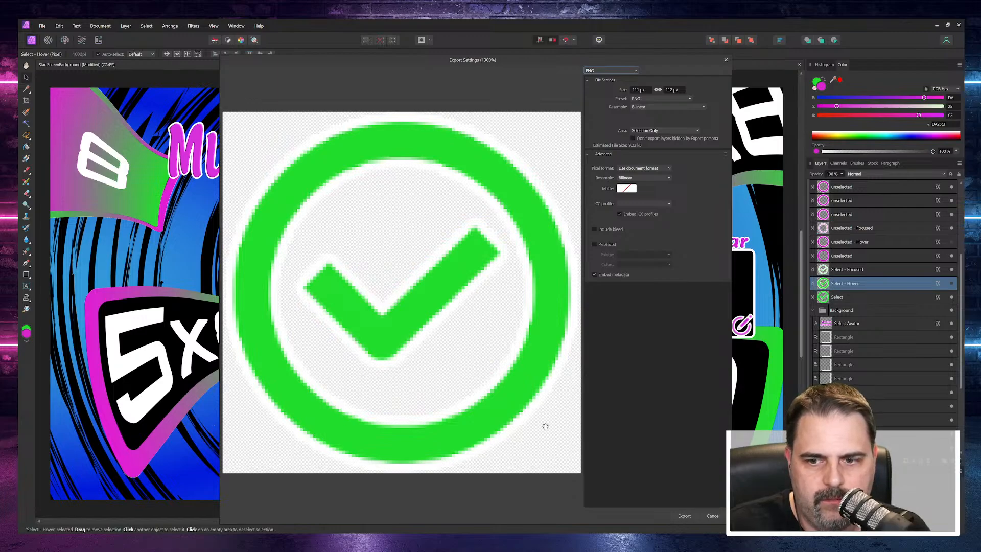
pyautogui.click(670, 513)
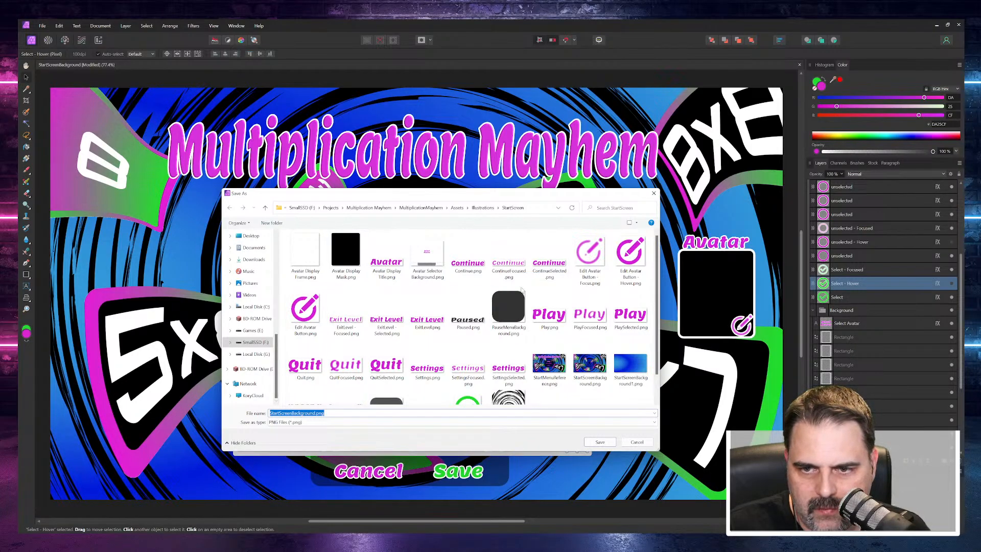
pyautogui.scroll(-1, 488, 332)
pyautogui.click(468, 376)
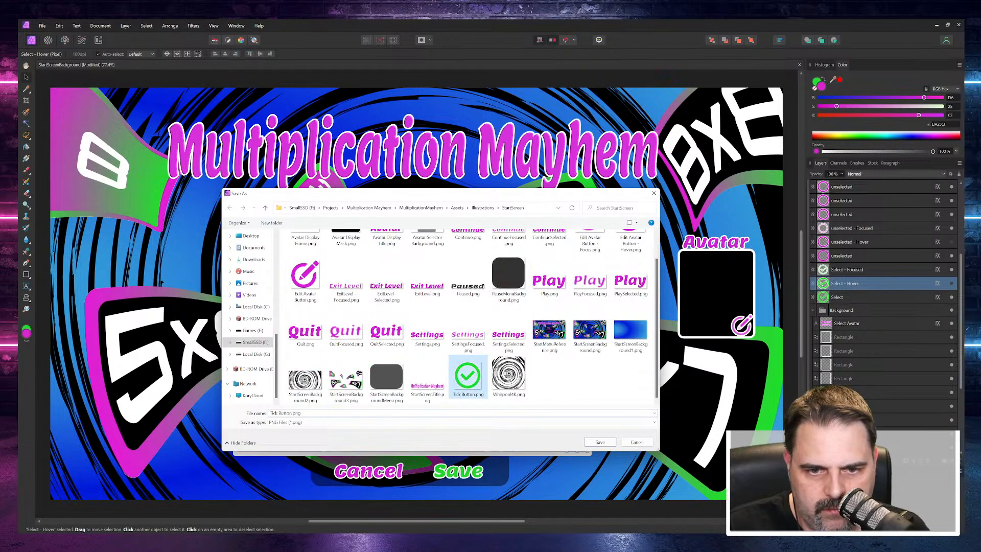
pyautogui.press('Tab')
pyautogui.click(293, 413)
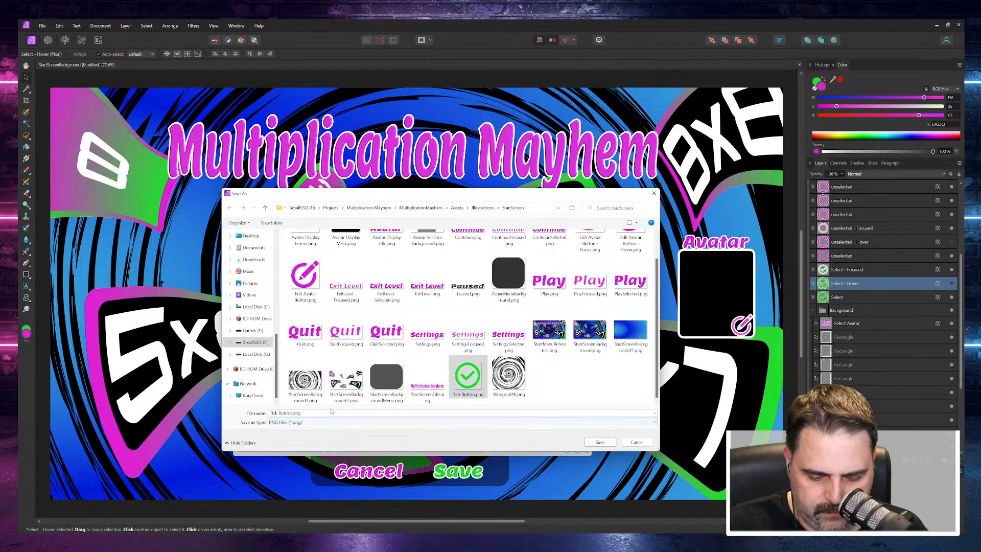
pyautogui.write('- Hover')
pyautogui.press('Return')
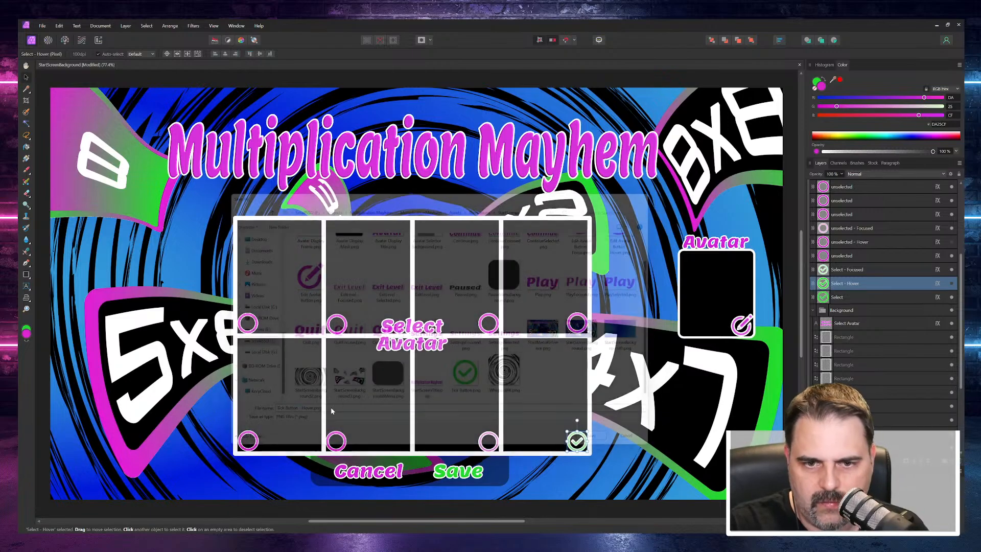
# Step: Export only the Select - Focused layer as Tick Button - Focus.png to the StartScreen folder
pyautogui.click(848, 269)
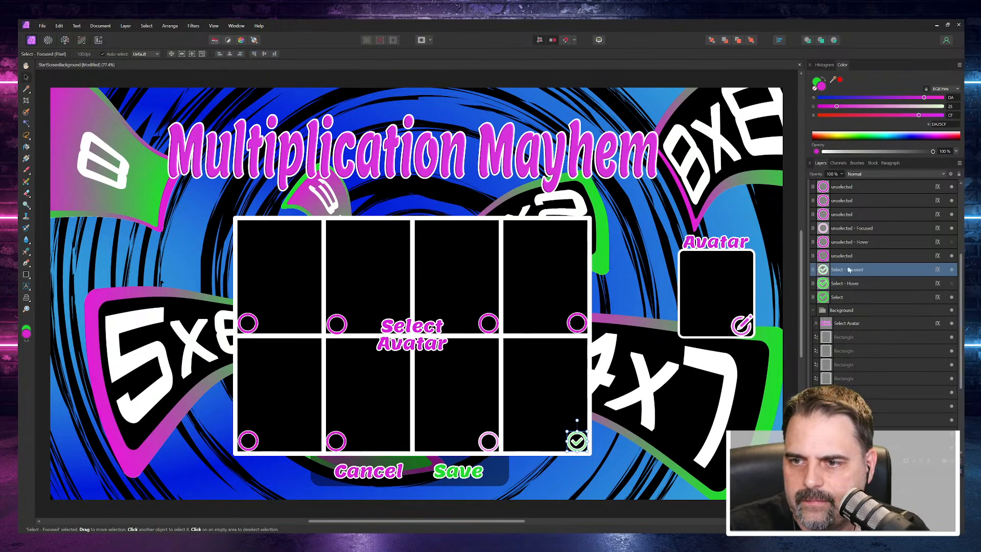
pyautogui.rightClick(848, 270)
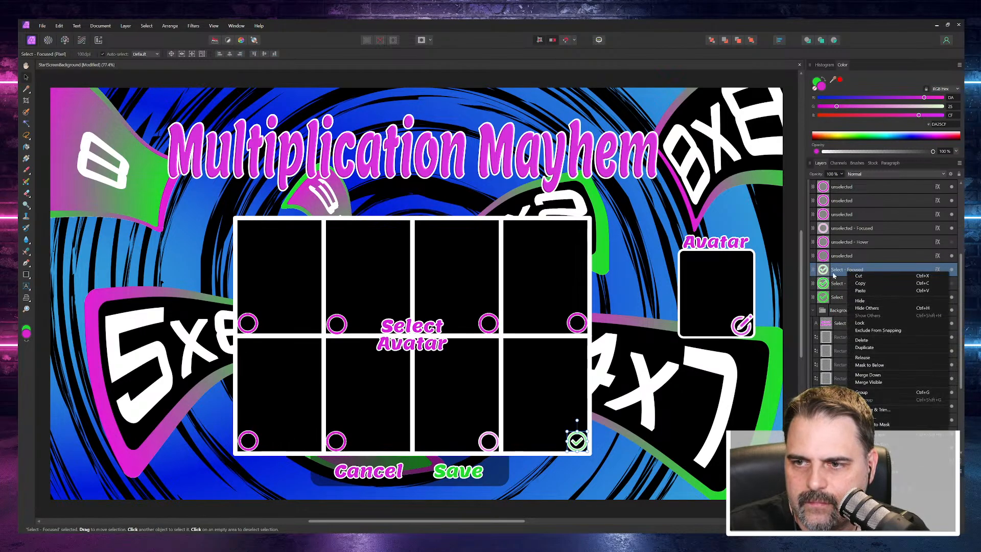
pyautogui.click(43, 28)
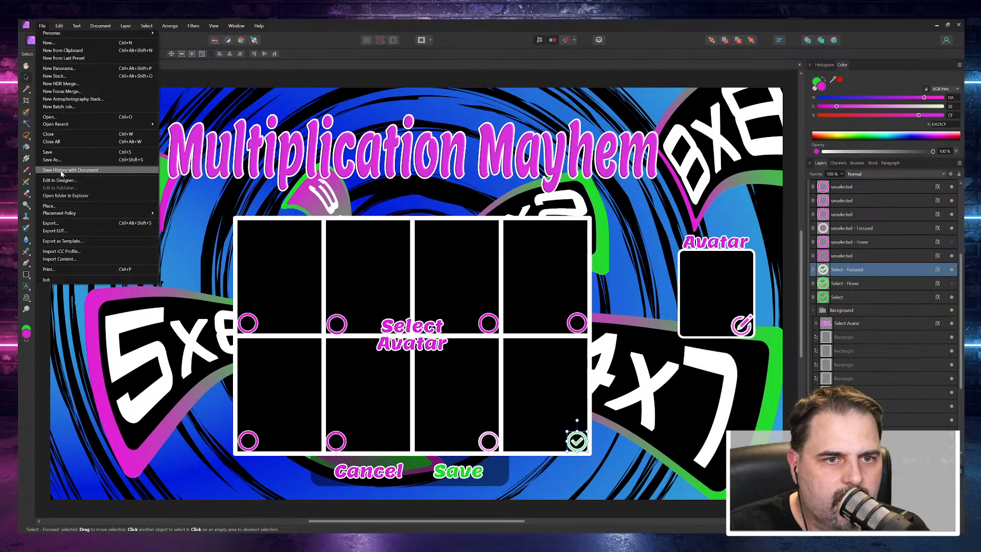
pyautogui.click(53, 223)
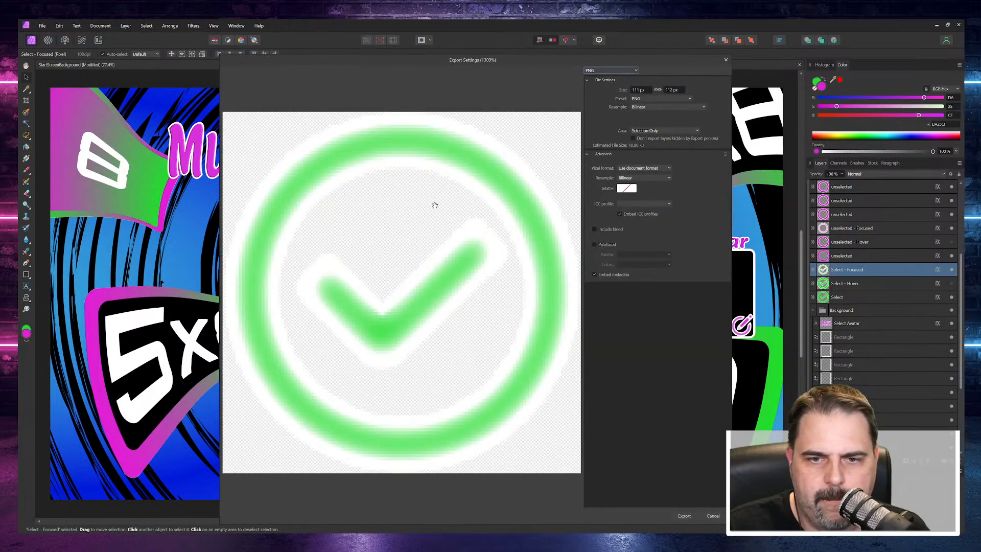
pyautogui.click(683, 516)
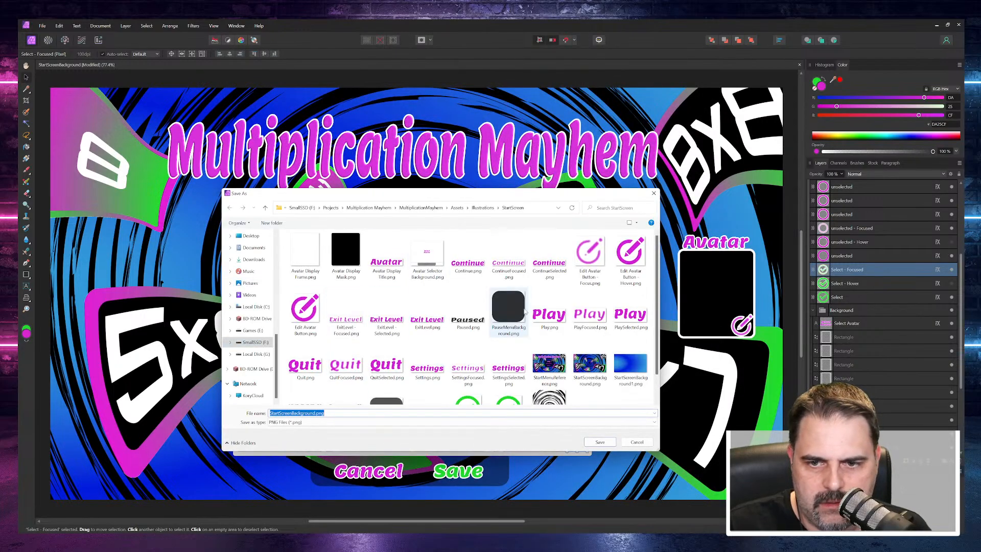
pyautogui.scroll(-2, 509, 312)
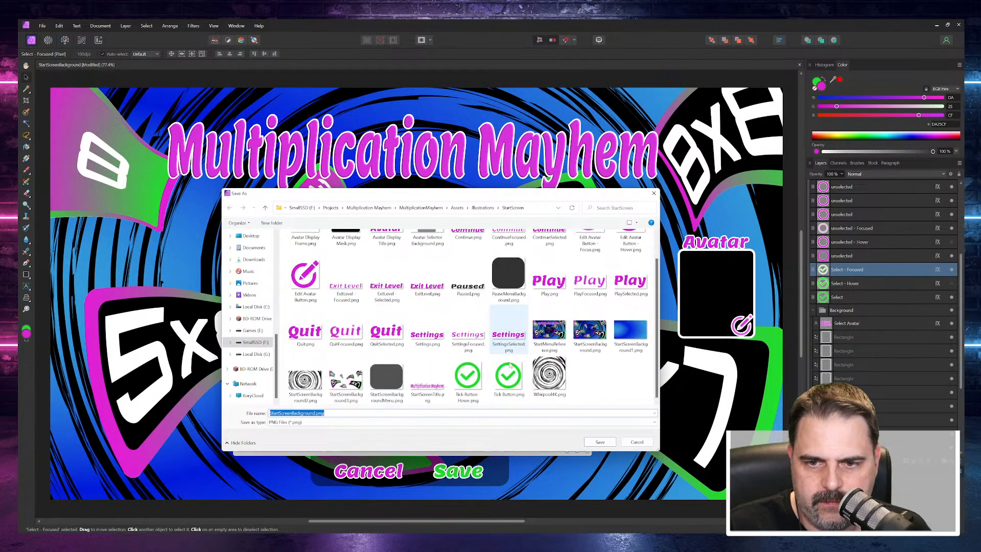
pyautogui.click(468, 381)
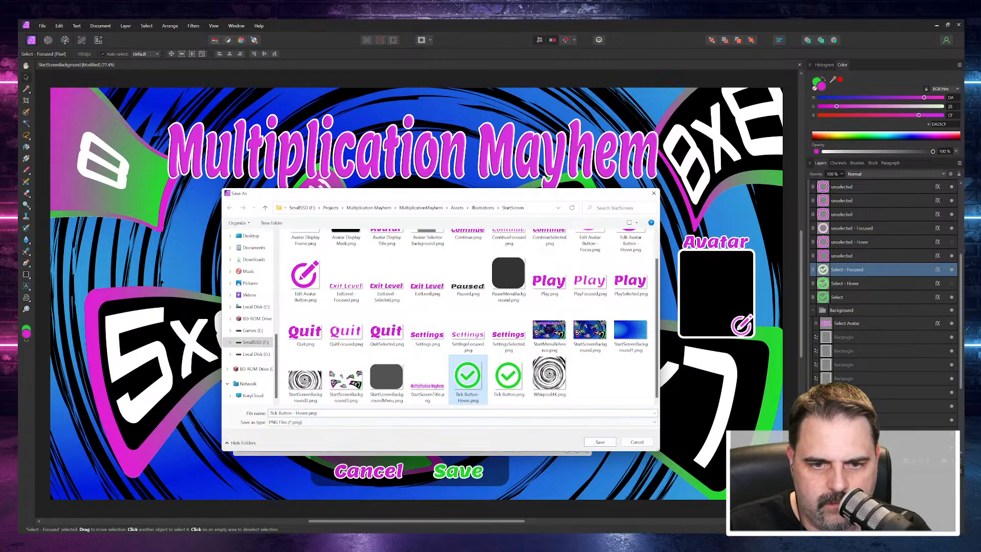
pyautogui.click(305, 412)
pyautogui.click(305, 412)
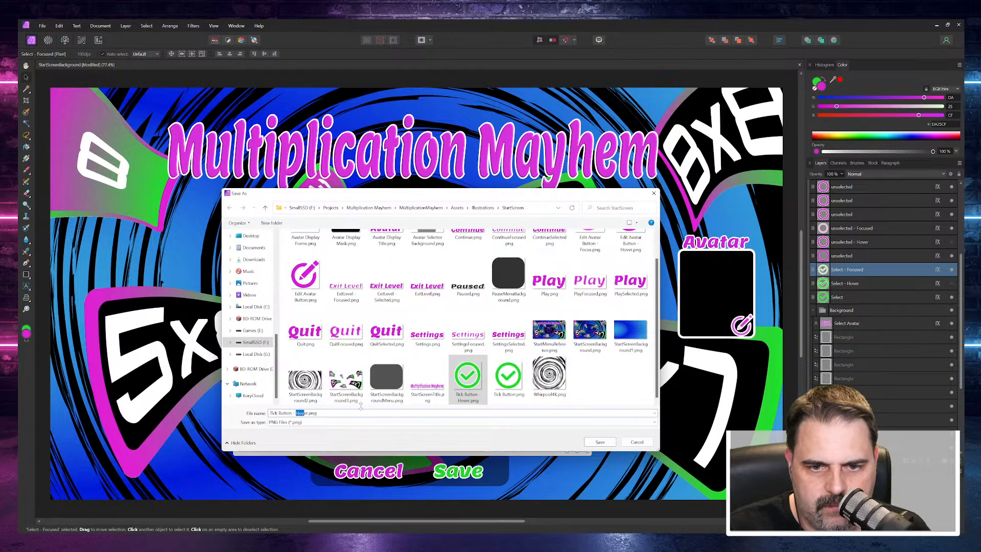
pyautogui.write('Focu')
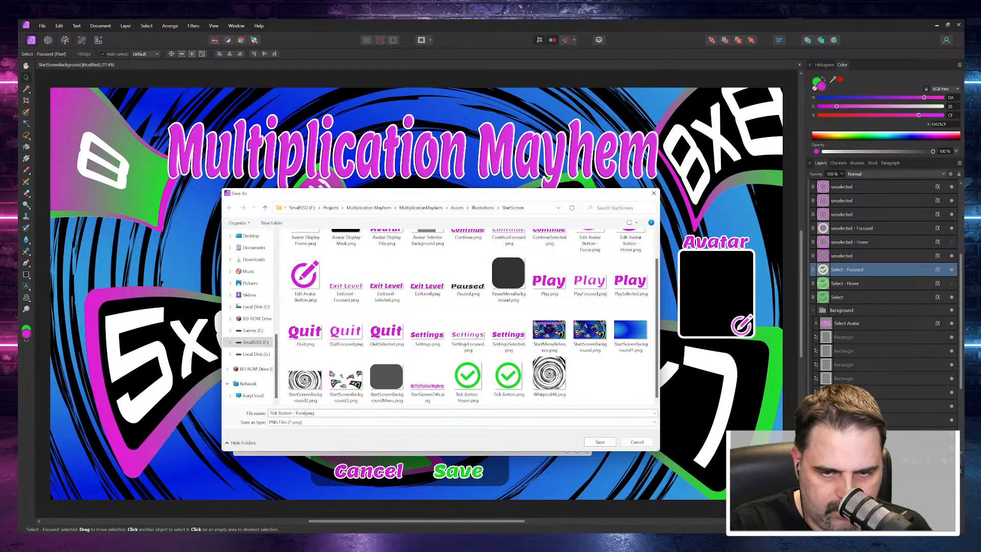
pyautogui.write('s')
pyautogui.click(602, 444)
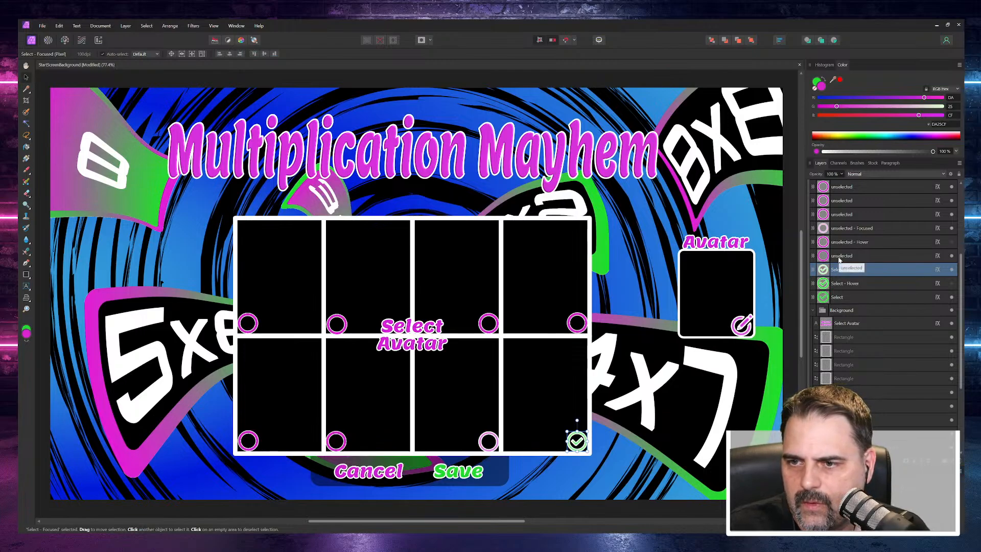
# Step: Export only the unselected circle layer directly above Select - Focused as Circle Button.png to the StartScreen folder
pyautogui.click(839, 257)
pyautogui.rightClick(840, 259)
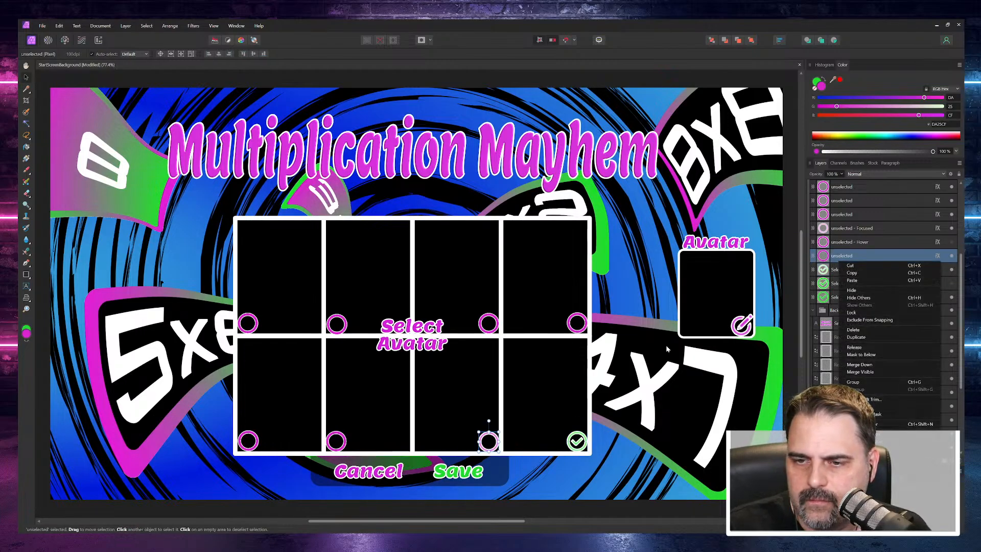
pyautogui.click(840, 258)
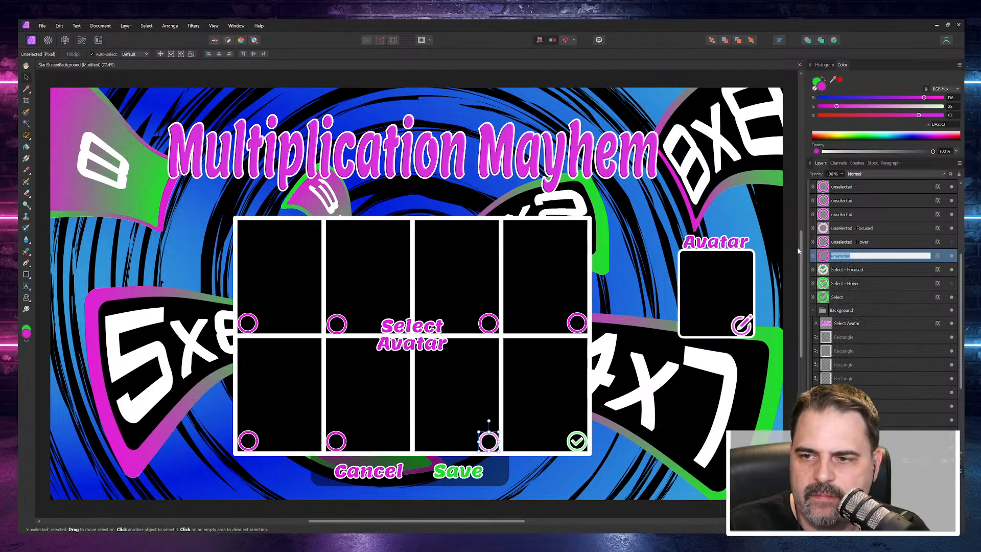
pyautogui.click(824, 256)
pyautogui.click(45, 28)
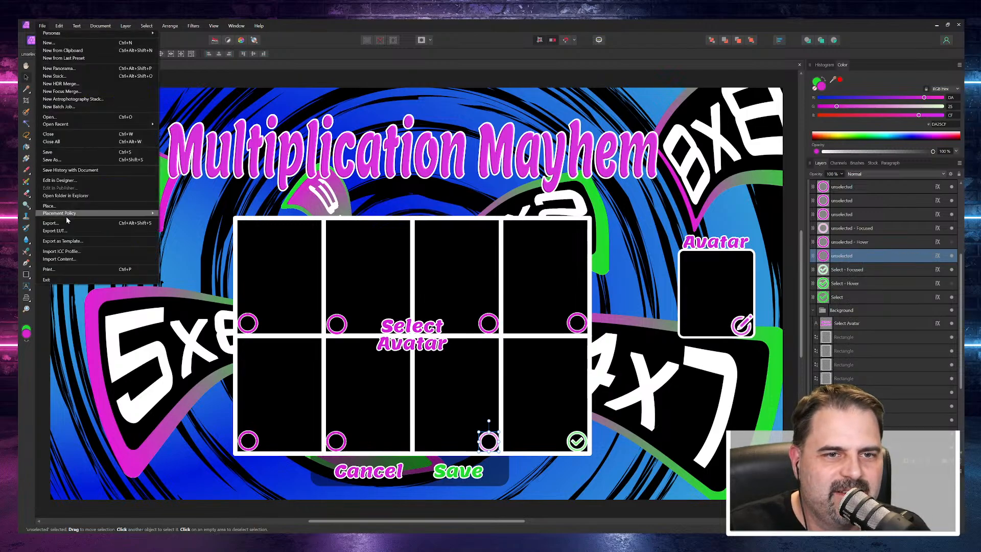
pyautogui.click(54, 222)
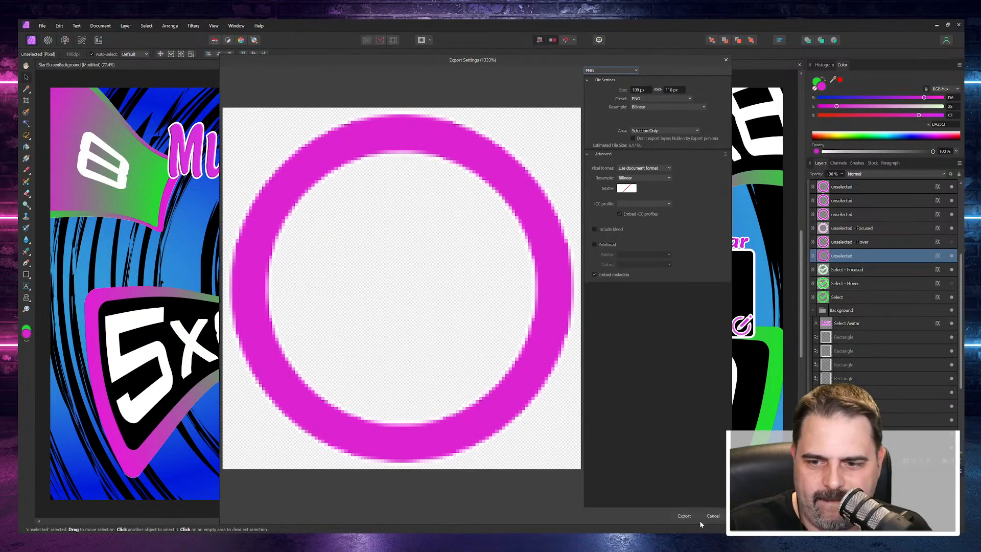
pyautogui.click(683, 515)
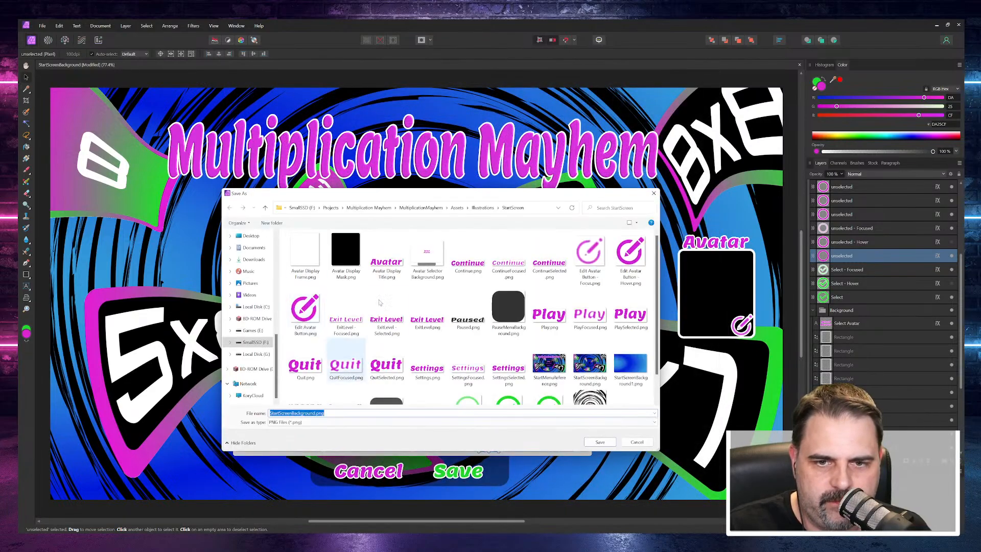
pyautogui.scroll(-1, 434, 368)
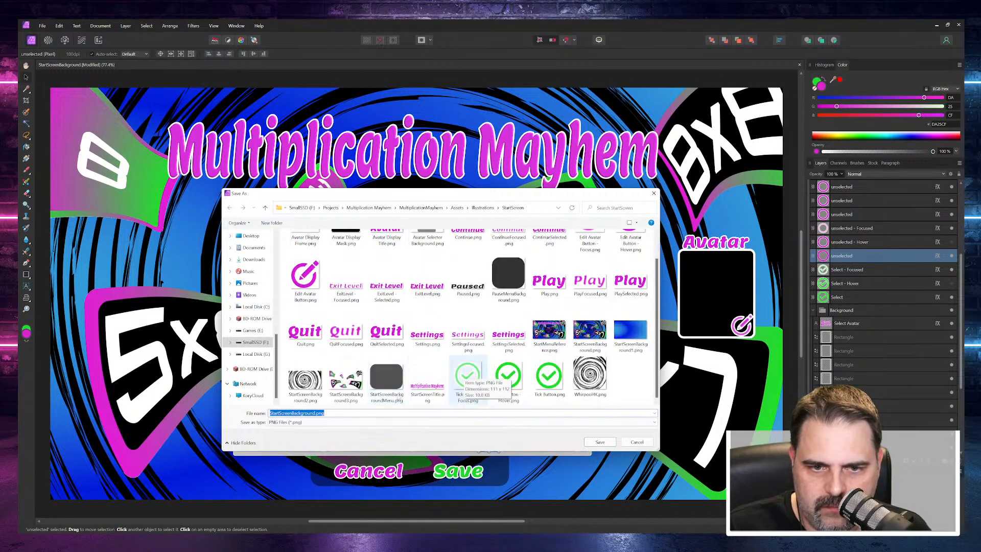
pyautogui.click(268, 412)
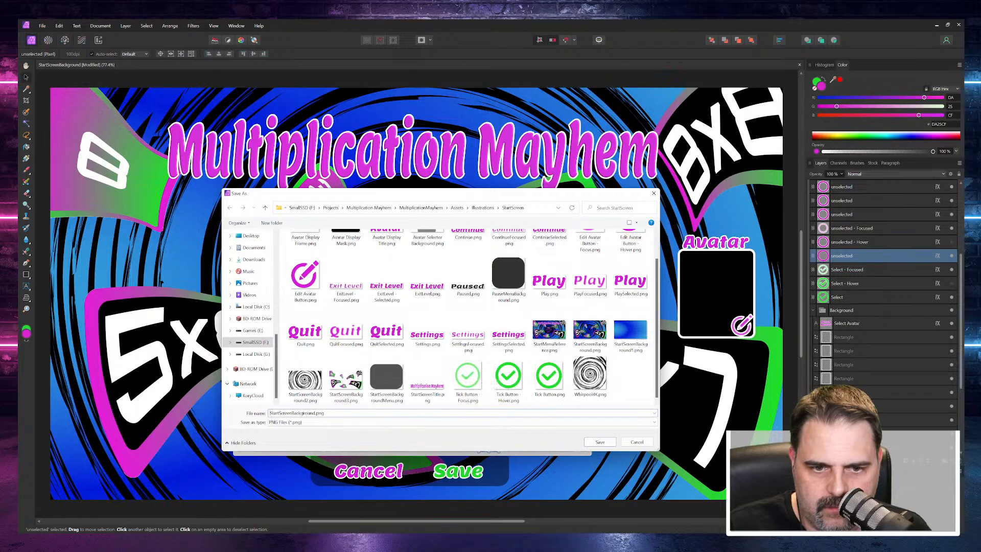
pyautogui.moveTo(269, 413); pyautogui.dragTo(312, 413)
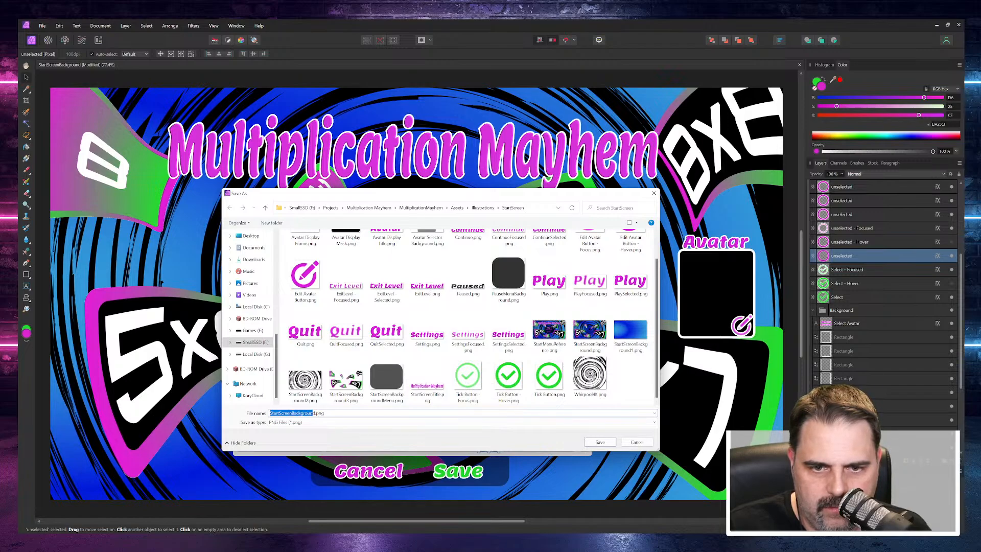
pyautogui.write('Circl')
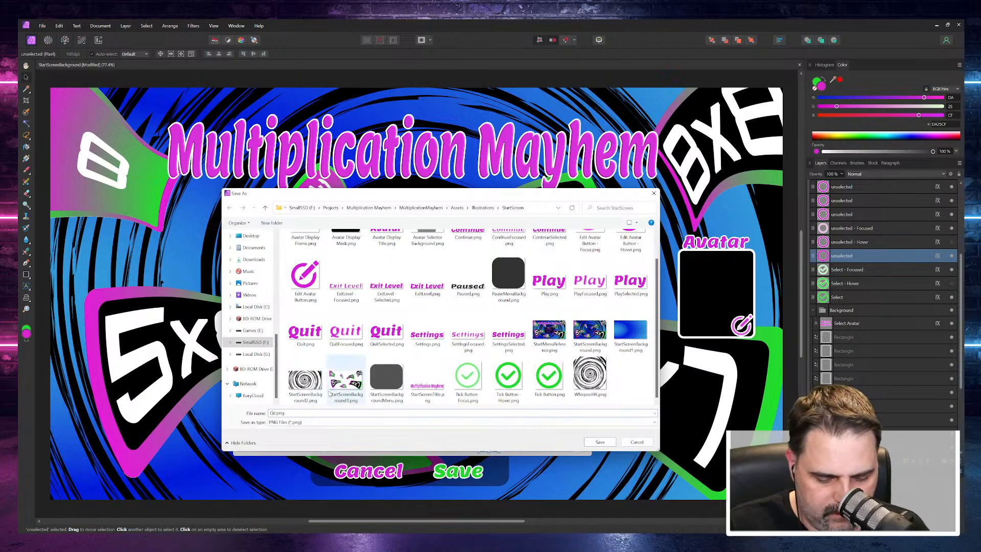
pyautogui.write('ed')
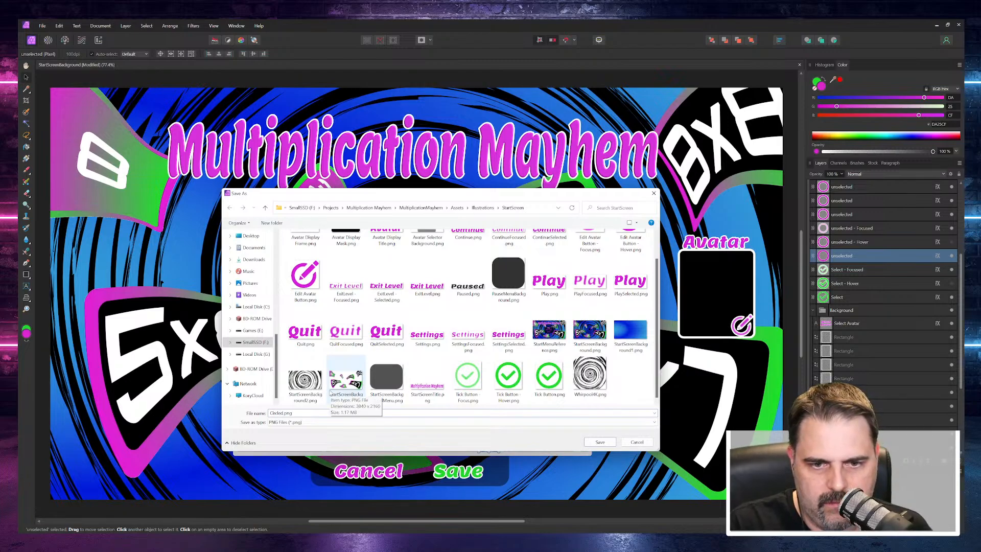
pyautogui.write(' Button')
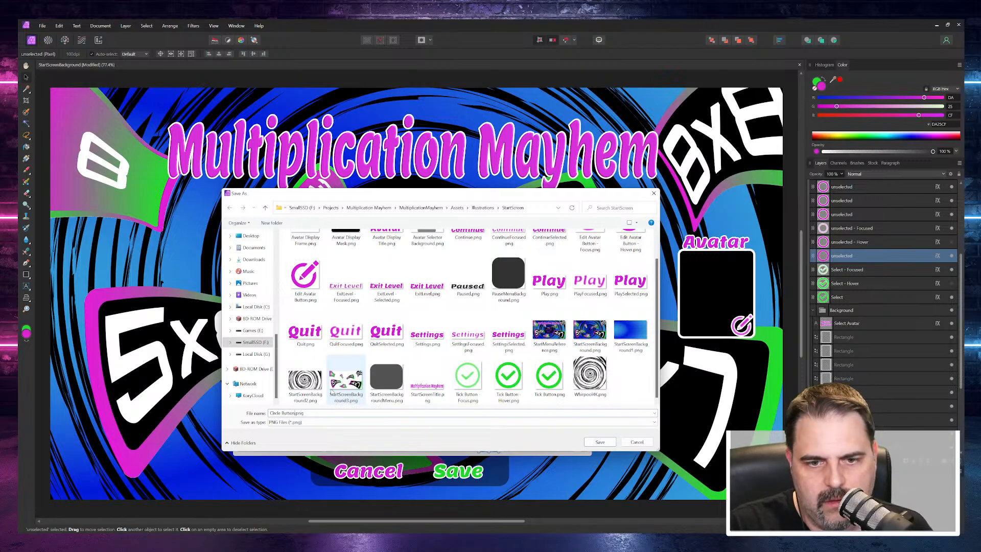
pyautogui.press('Return')
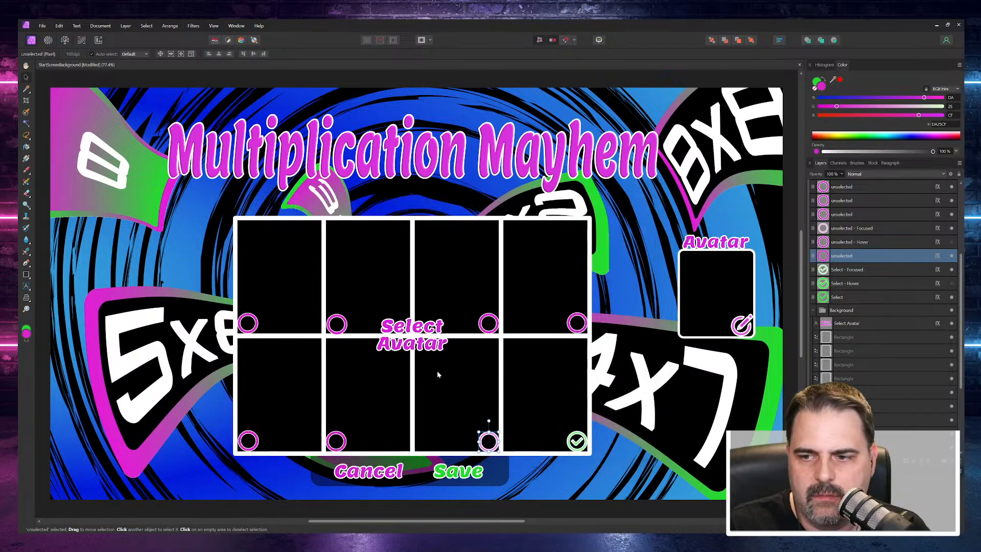
# Step: Export only the unselected - Hover circle layer as Circle Button - Hover.png to the StartScreen folder
pyautogui.rightClick(849, 243)
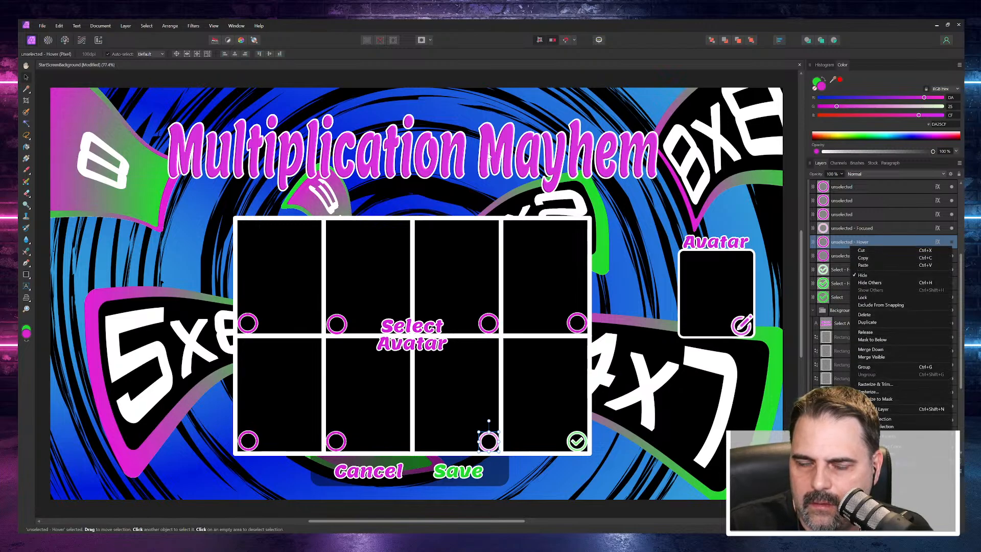
pyautogui.click(43, 25)
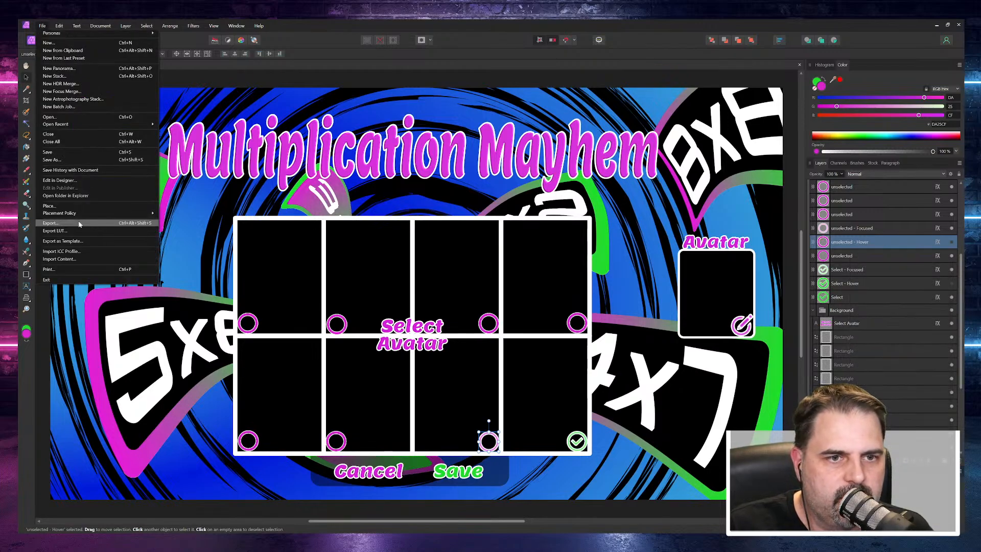
pyautogui.click(59, 224)
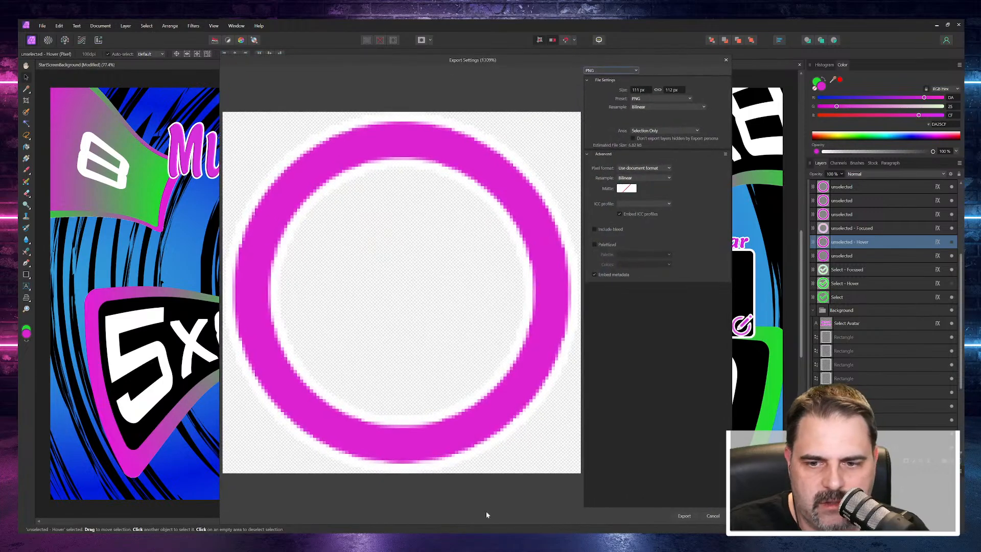
pyautogui.click(682, 517)
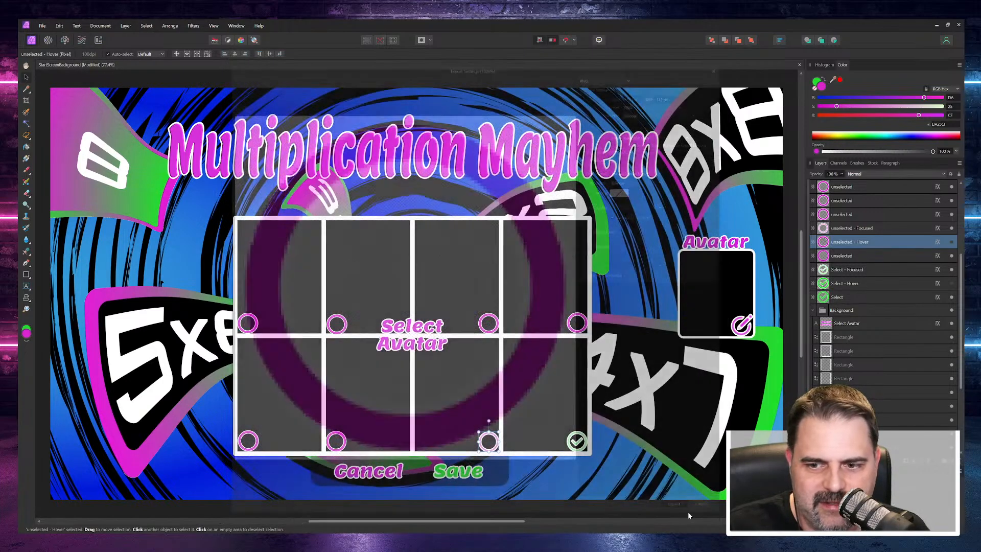
pyautogui.click(467, 253)
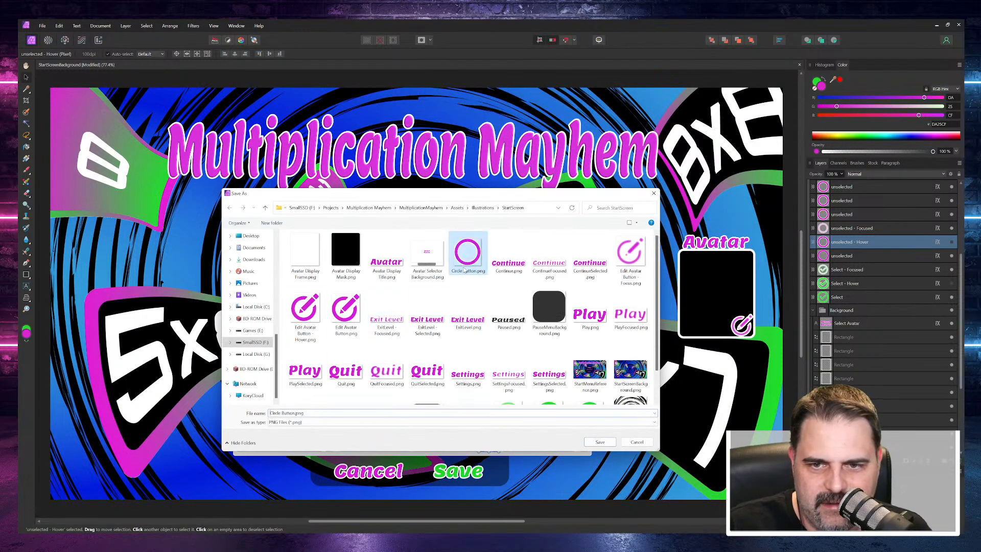
pyautogui.click(283, 412)
pyautogui.moveTo(282, 412); pyautogui.dragTo(308, 415)
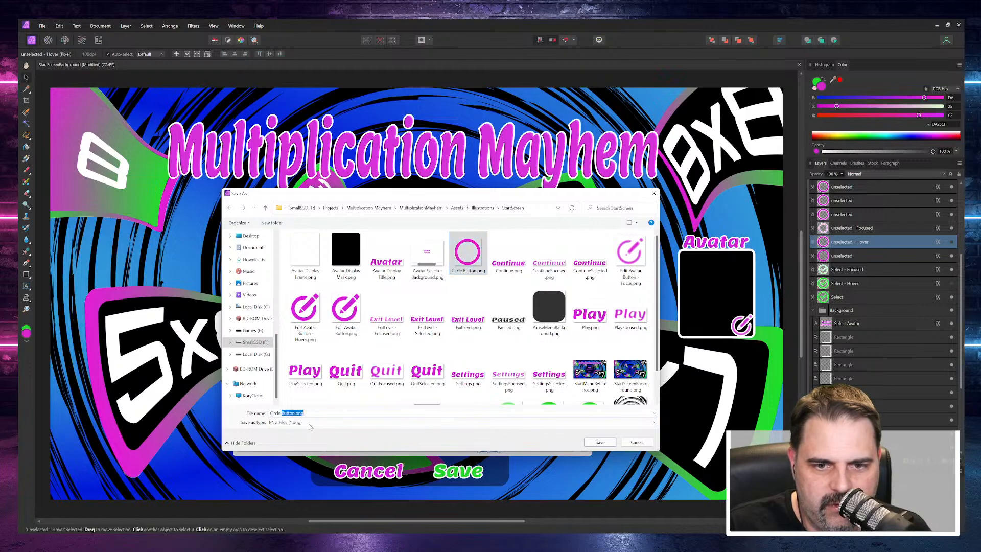
pyautogui.click(295, 413)
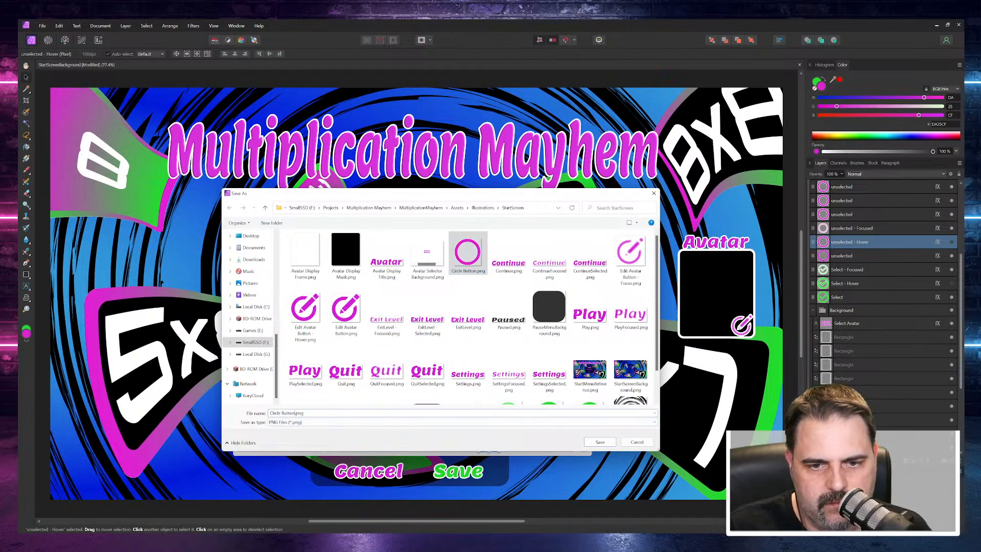
pyautogui.write('- Hover')
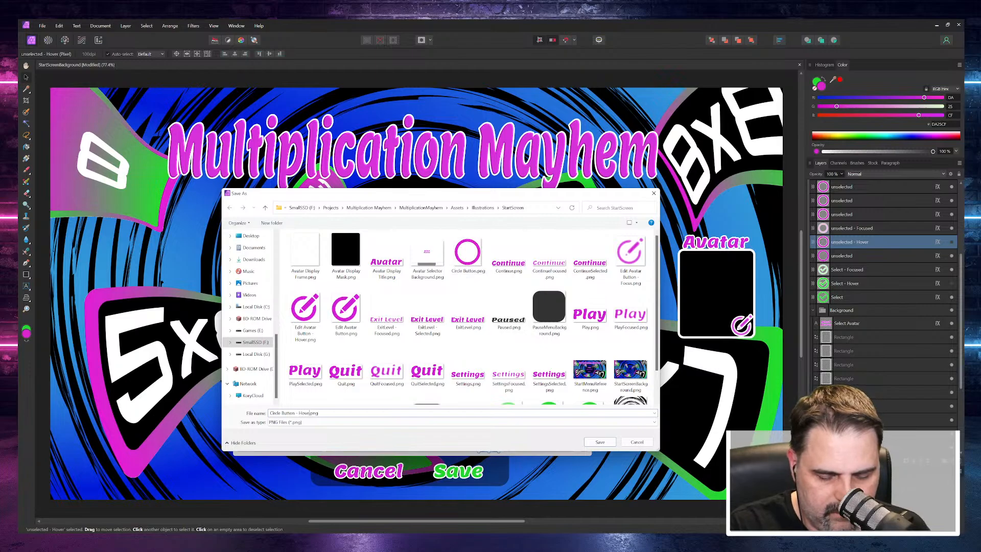
pyautogui.press('Return')
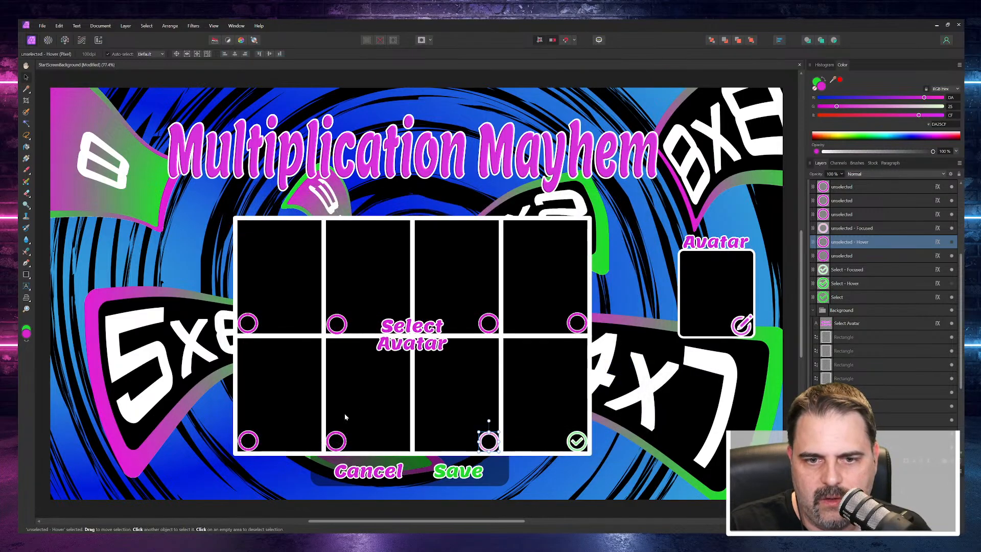
# Step: Export only the unselected - Focused circle layer as Circle Button - Focused.png to the StartScreen folder
pyautogui.click(858, 230)
pyautogui.rightClick(857, 230)
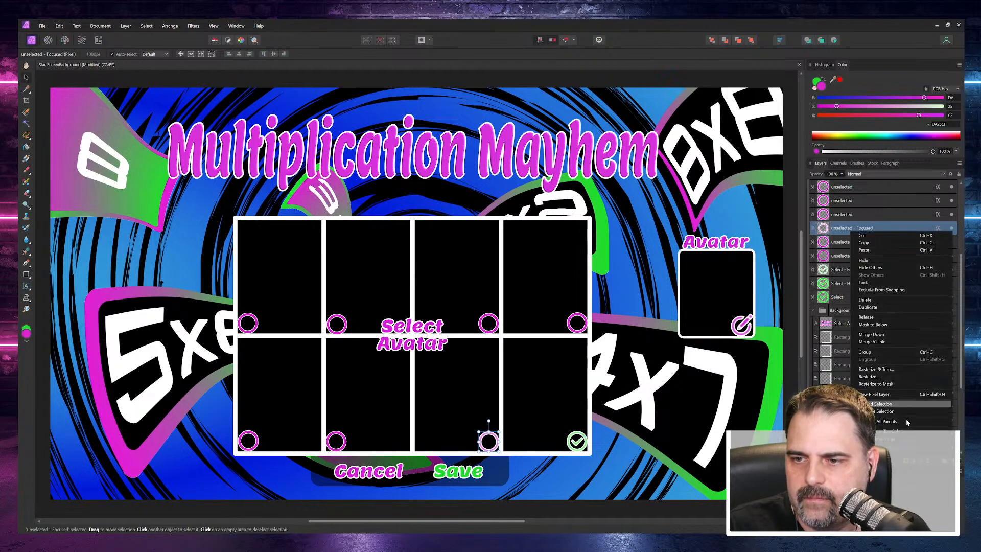
pyautogui.click(42, 25)
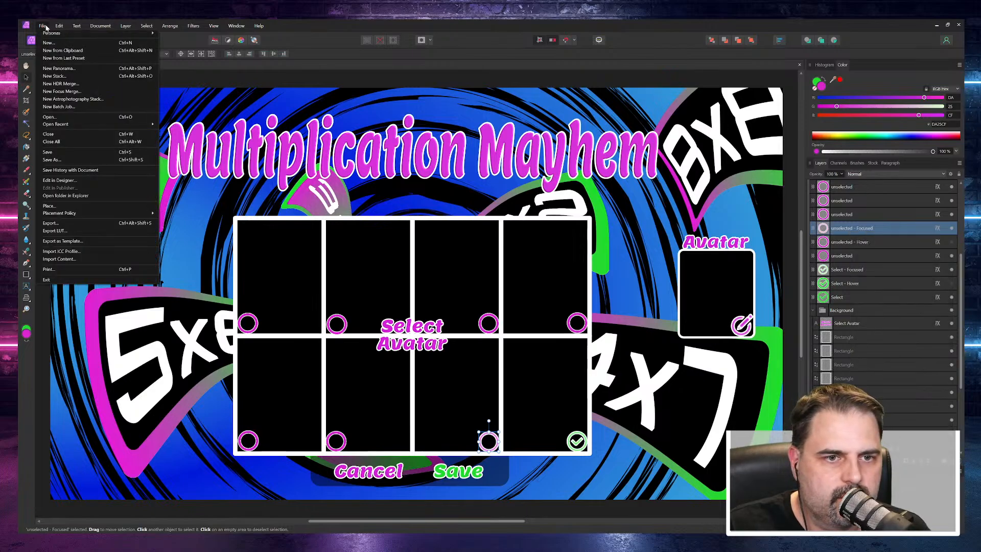
pyautogui.click(51, 224)
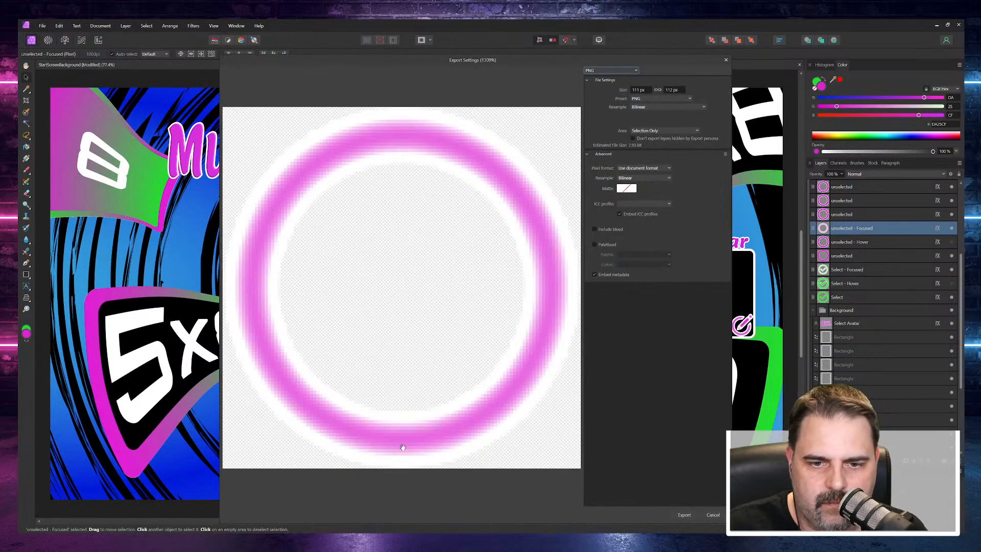
pyautogui.click(683, 515)
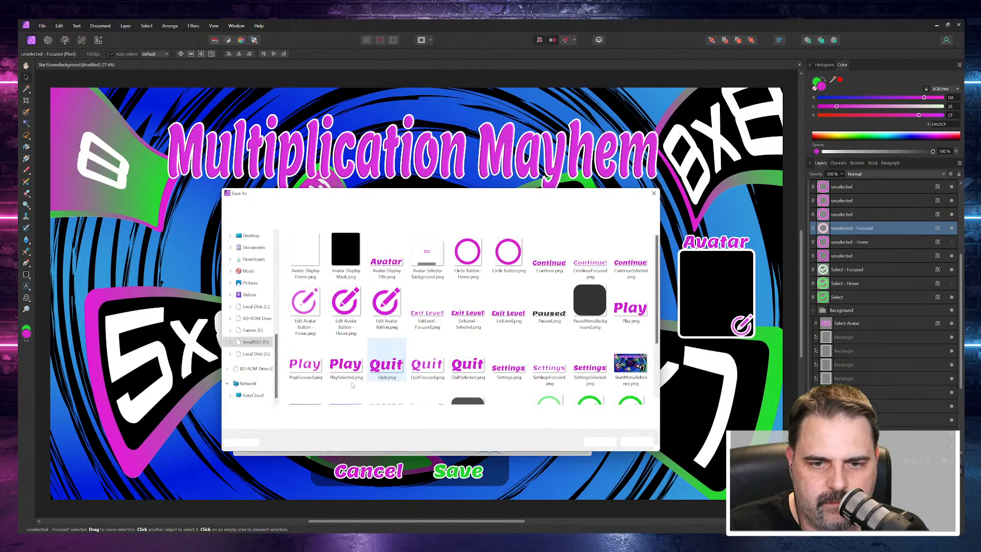
pyautogui.click(312, 413)
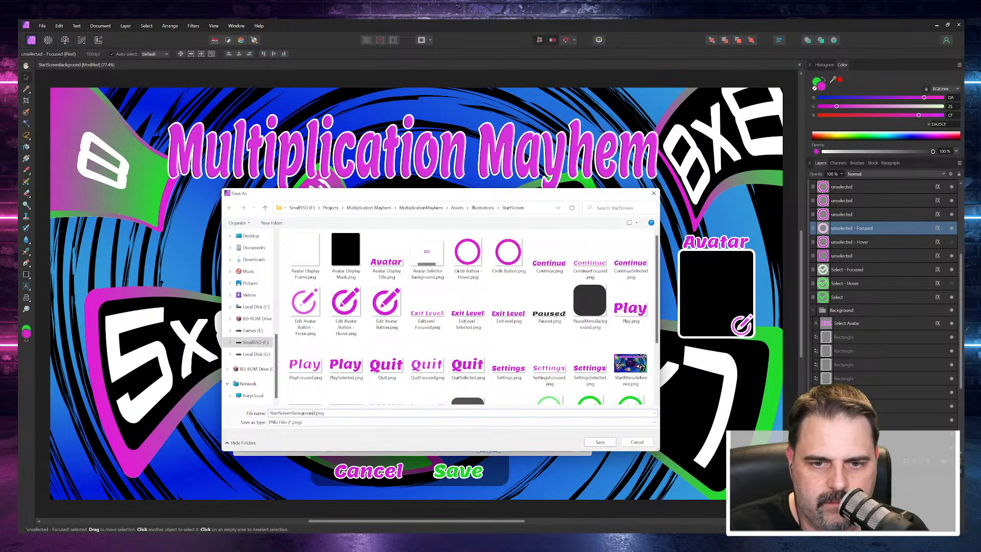
pyautogui.moveTo(315, 413); pyautogui.dragTo(270, 412)
pyautogui.write('Cir')
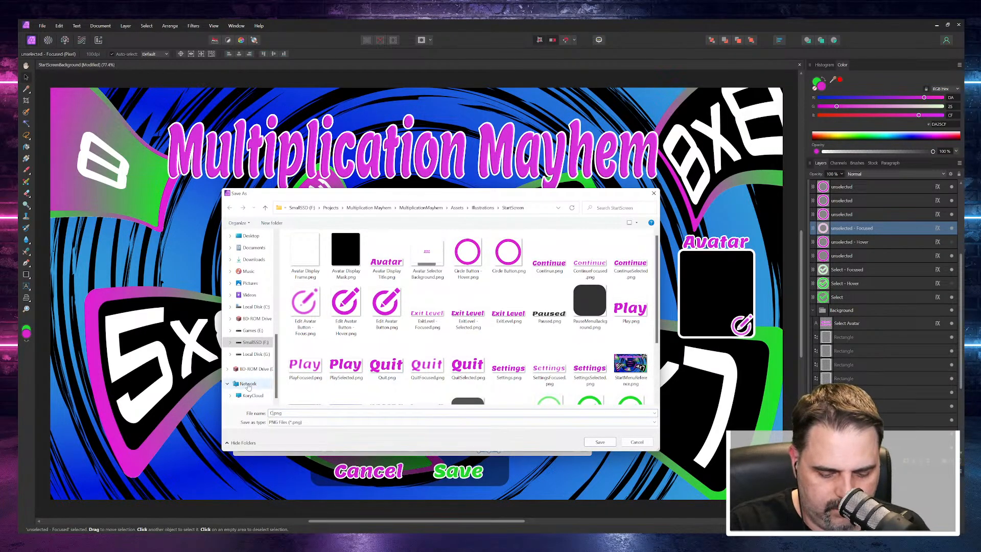
pyautogui.write('cle')
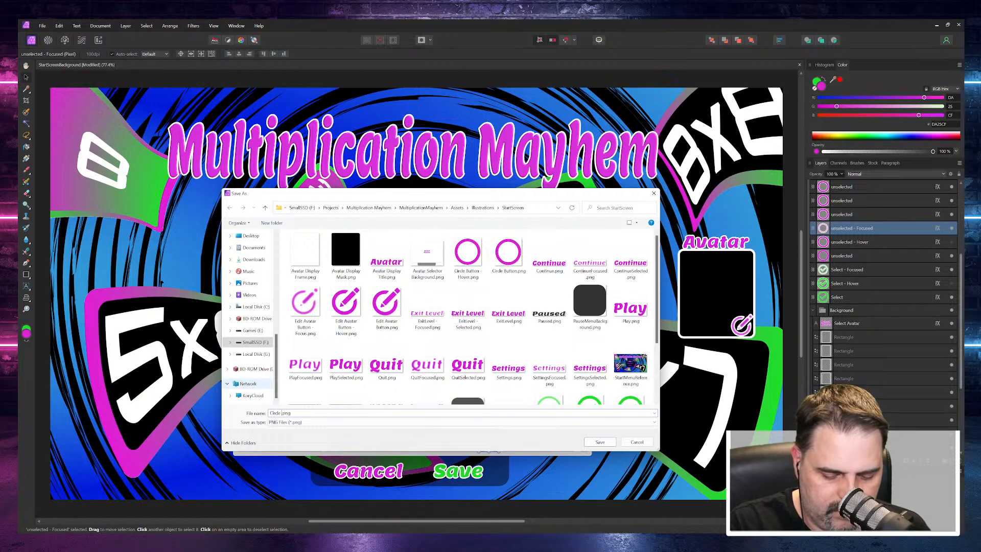
pyautogui.write(' Button')
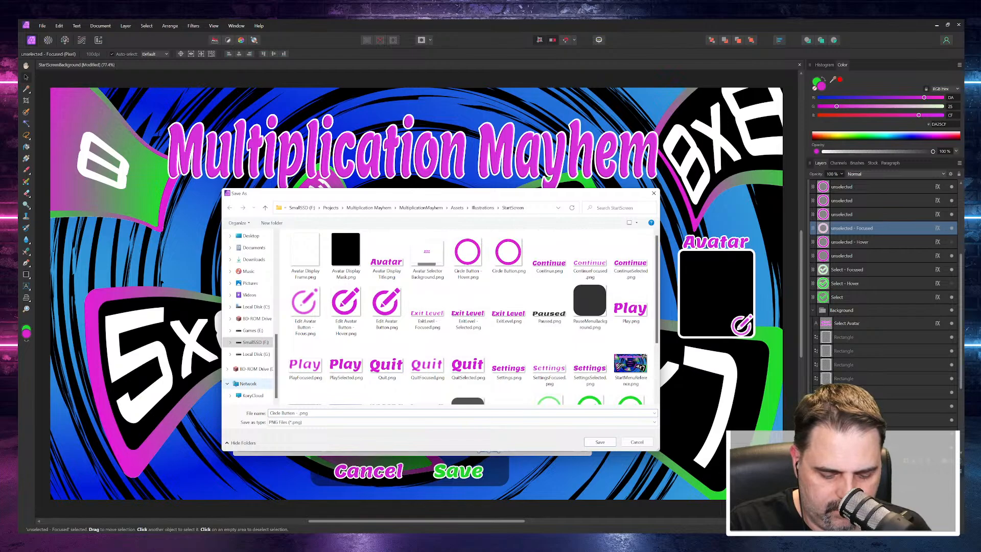
pyautogui.write(' - Focused')
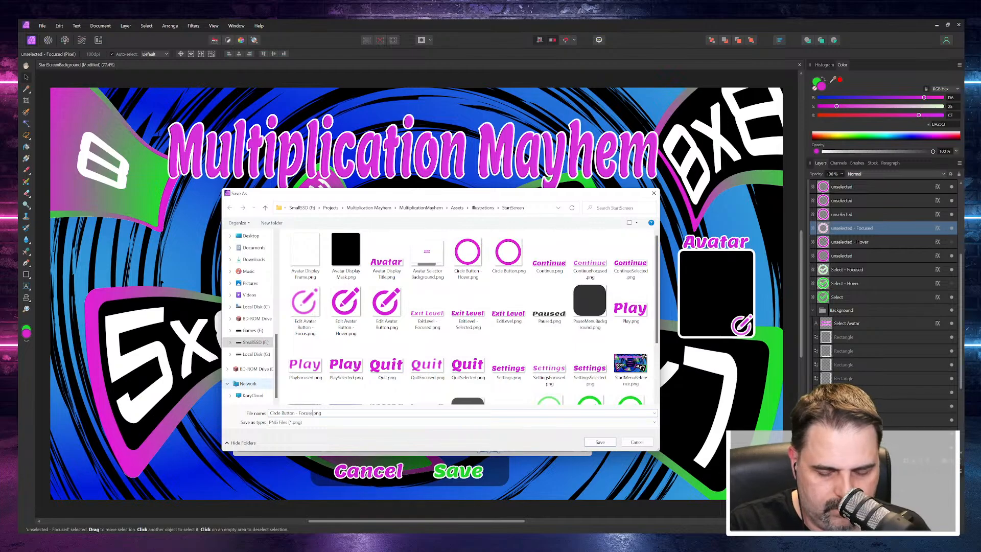
pyautogui.press('Return')
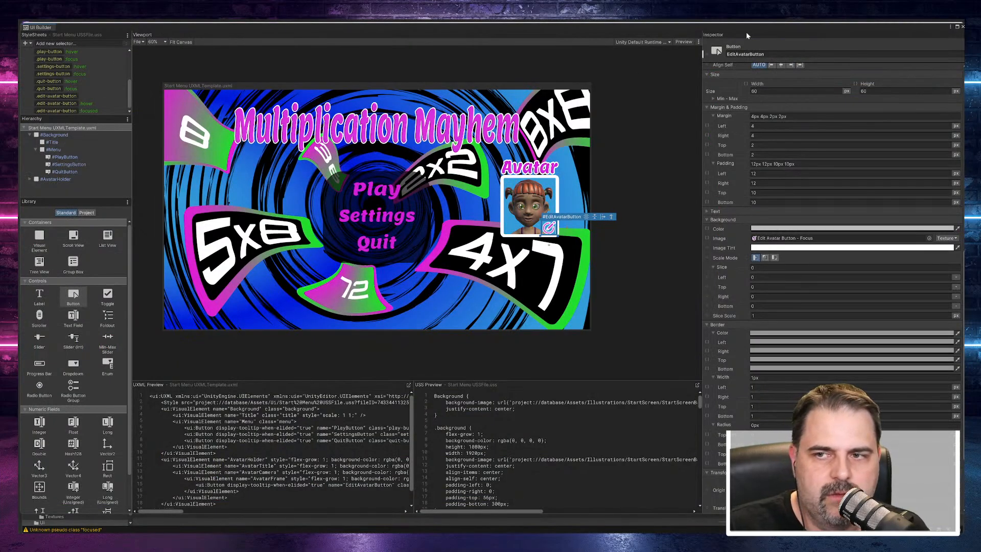
# Step: Leave UI Builder for the main Unity editor and open the Illustrations/StartScreen assets folder
pyautogui.click(962, 27)
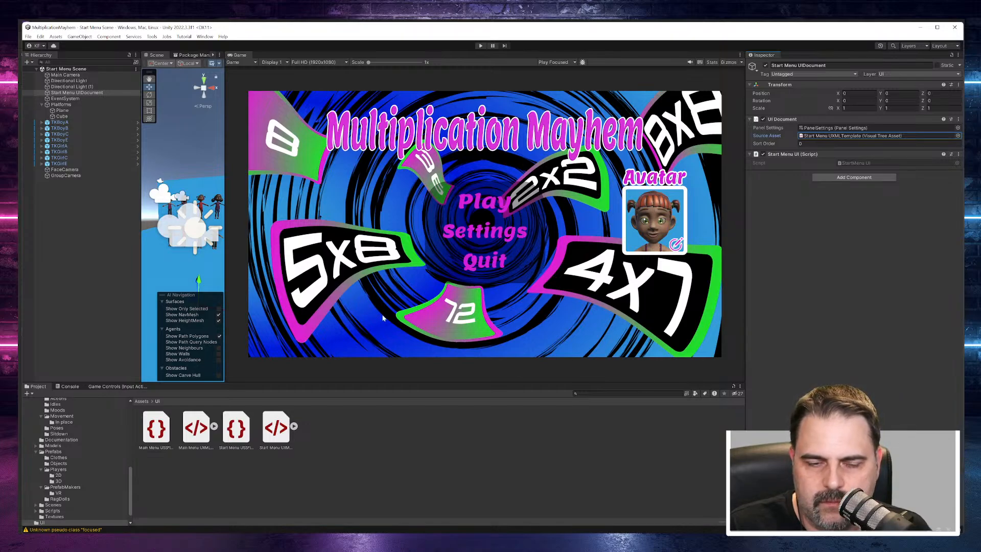
pyautogui.scroll(5, 72, 421)
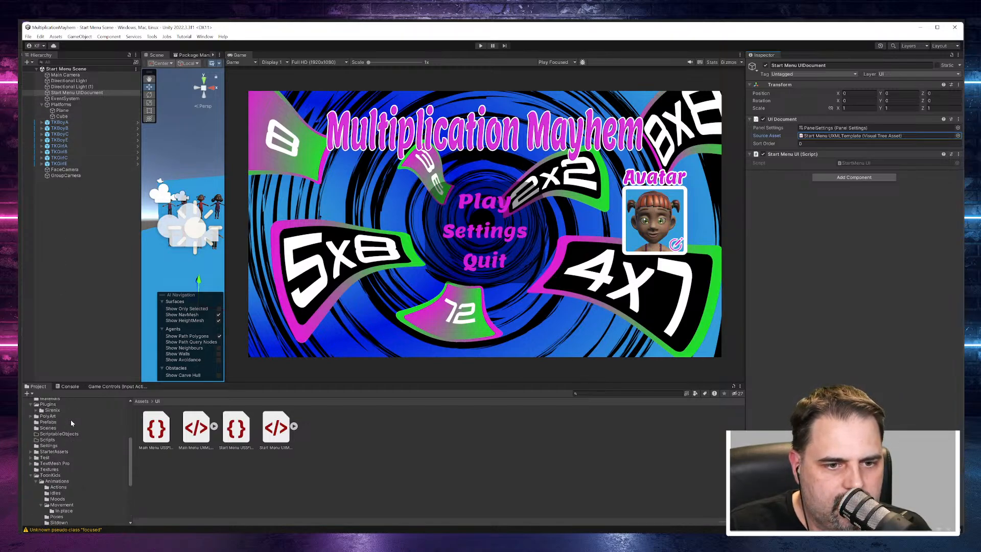
pyautogui.scroll(4, 71, 453)
pyautogui.click(57, 459)
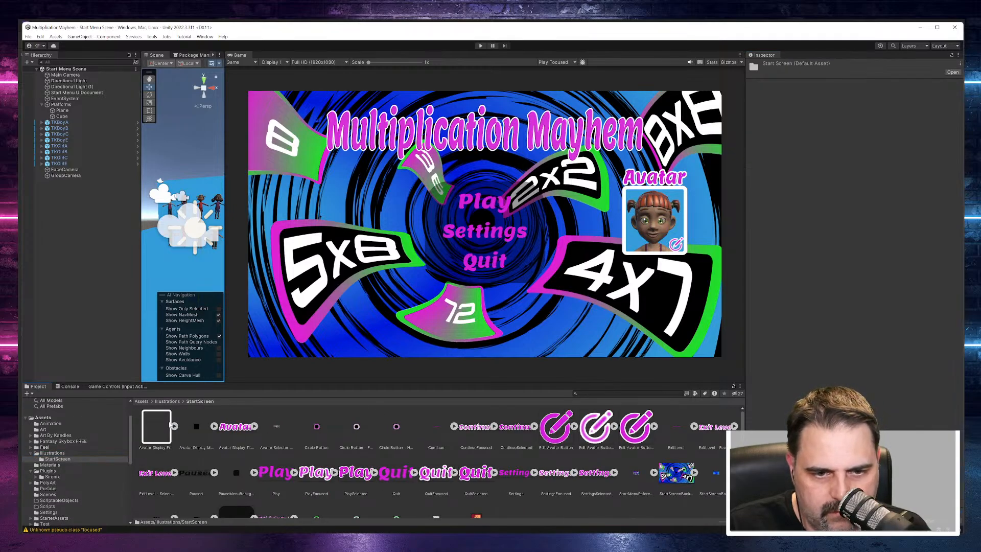
# Step: Select the Circle Button - Hover and Continue textures and set their texture type to Sprite (2D and UI)
pyautogui.click(196, 428)
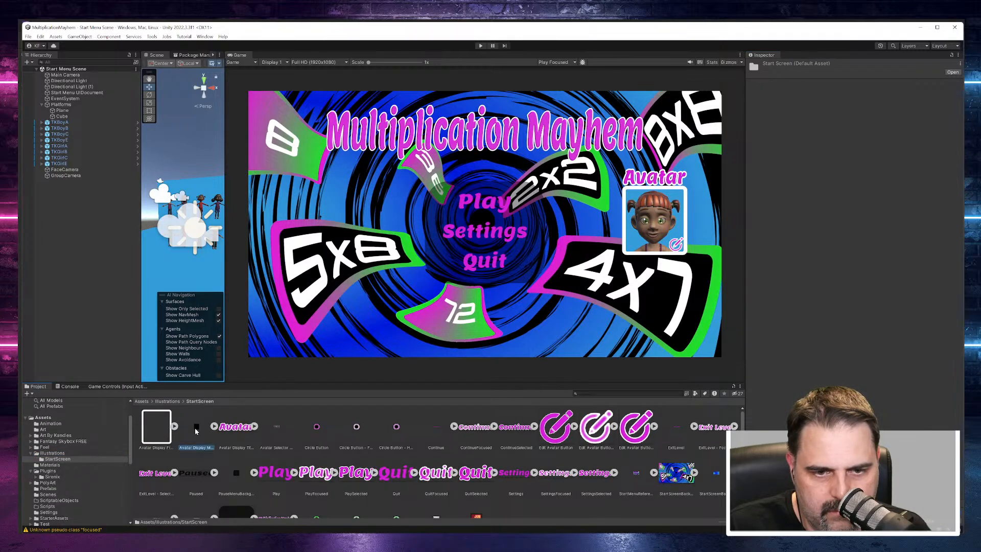
pyautogui.click(280, 428)
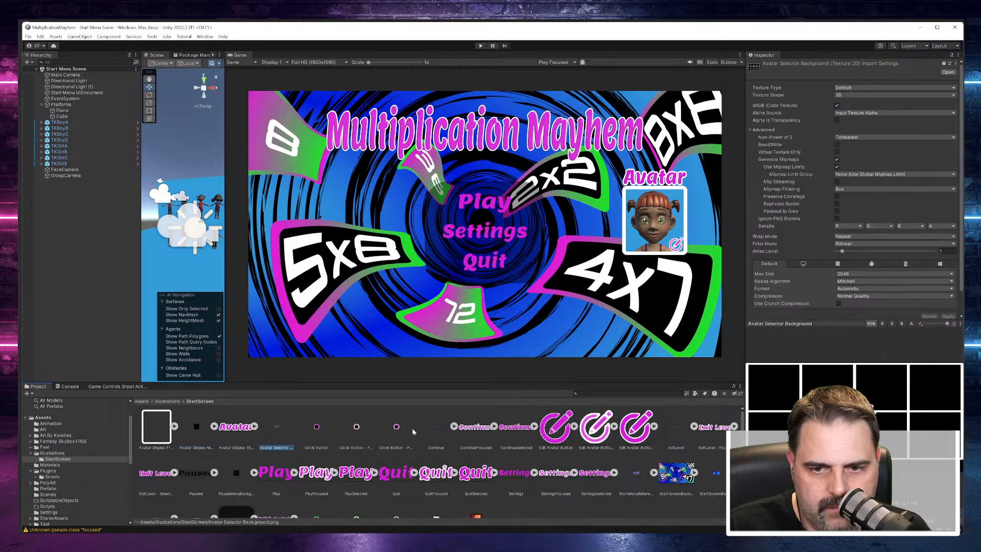
pyautogui.keyDown('shift'); pyautogui.click(433, 428); pyautogui.keyUp('shift')
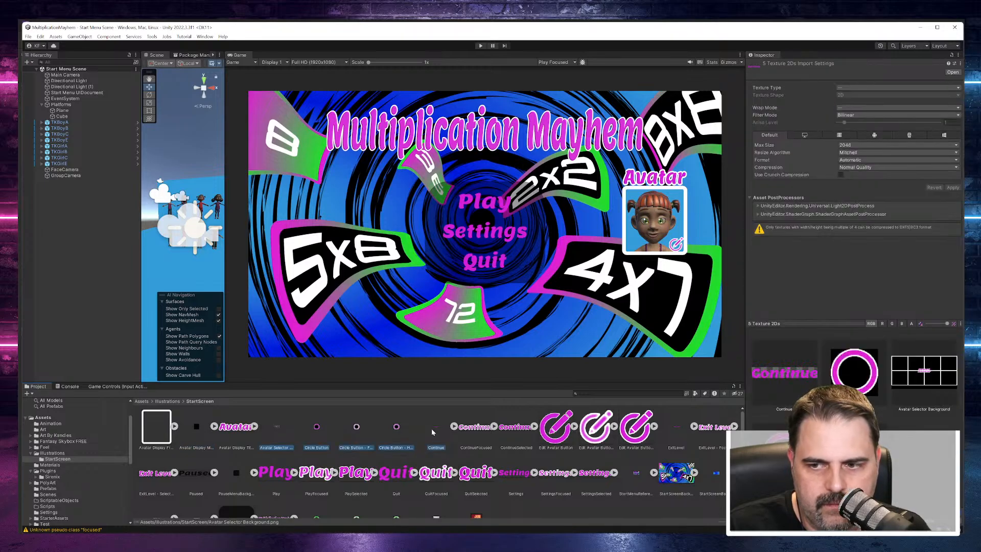
pyautogui.keyDown('shift'); pyautogui.click(397, 426); pyautogui.keyUp('shift')
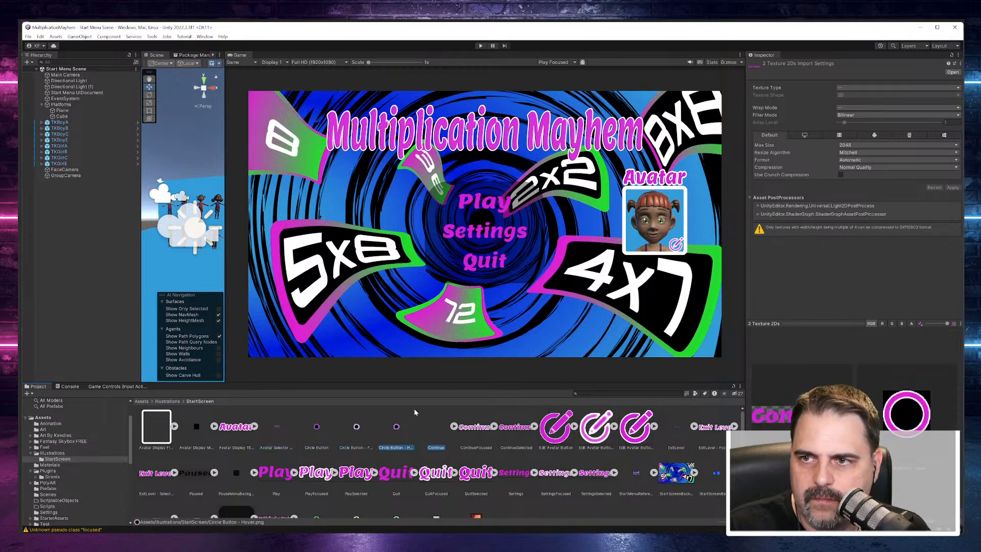
pyautogui.click(875, 86)
pyautogui.click(876, 88)
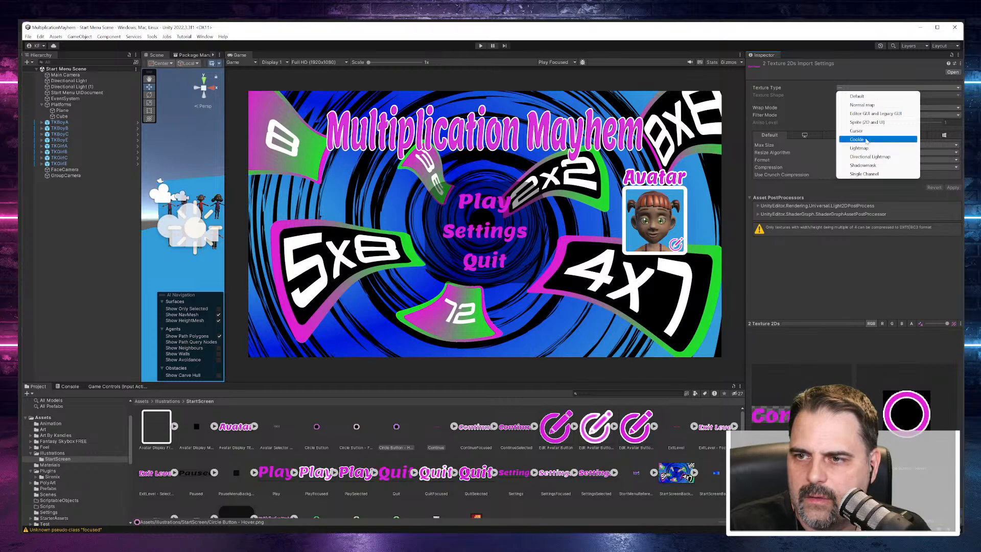
pyautogui.click(868, 122)
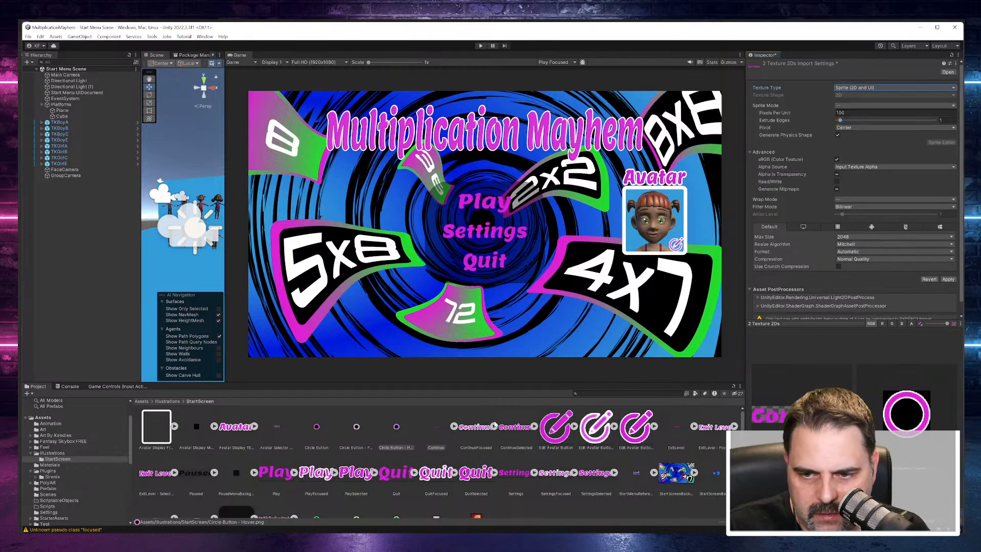
pyautogui.scroll(-1, 493, 424)
pyautogui.click(317, 491)
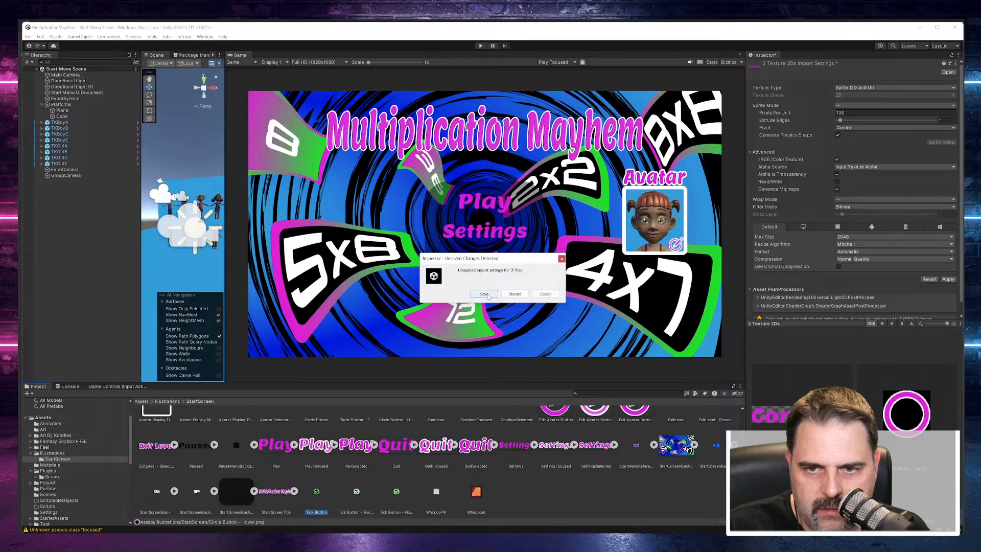
pyautogui.click(545, 294)
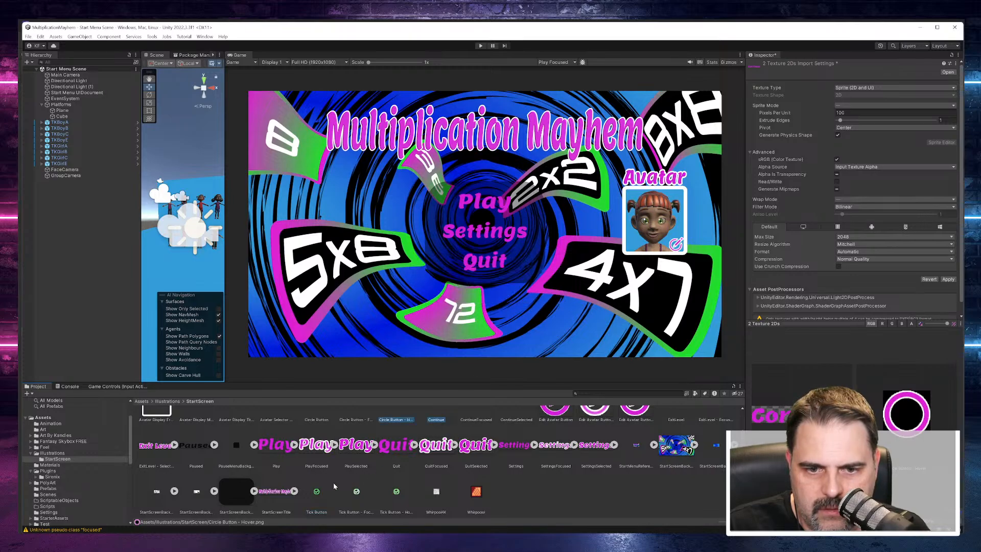